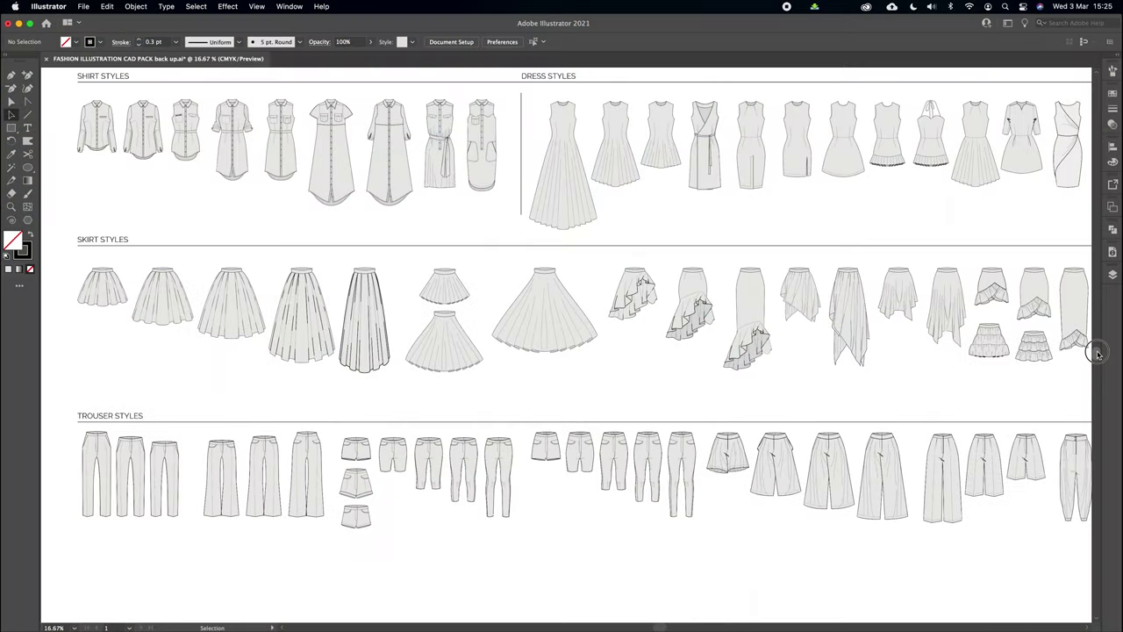
Look through the garment sketches in the fashion CAD pack, from the trouser styles up to the basic torso and dress styles
scroll(1097, 351, up, 3)
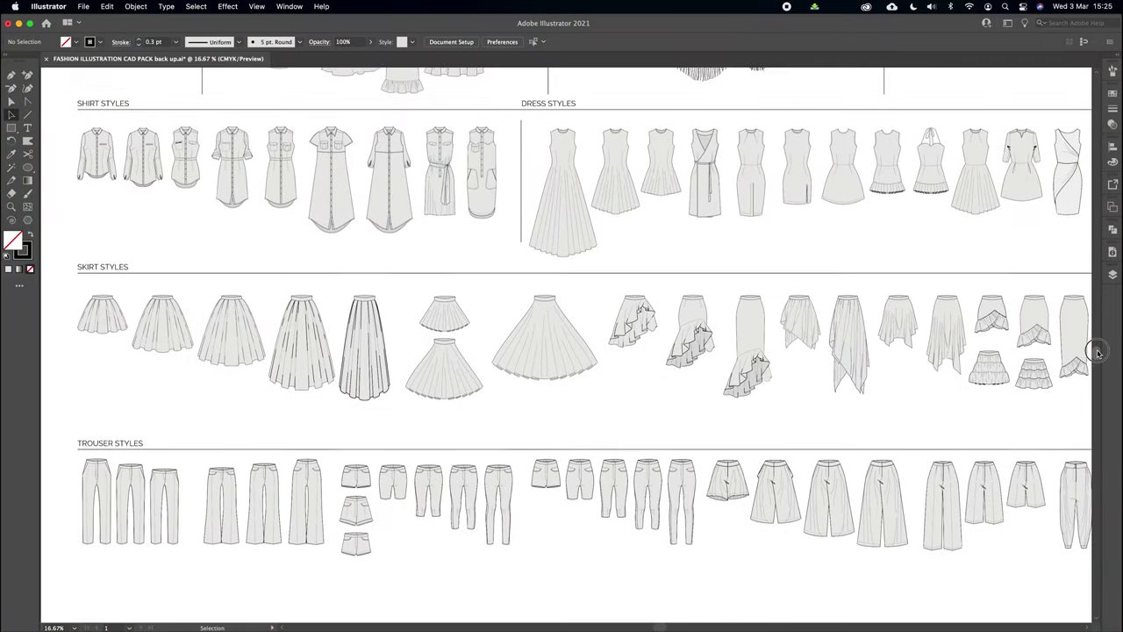
scroll(1098, 351, up, 5)
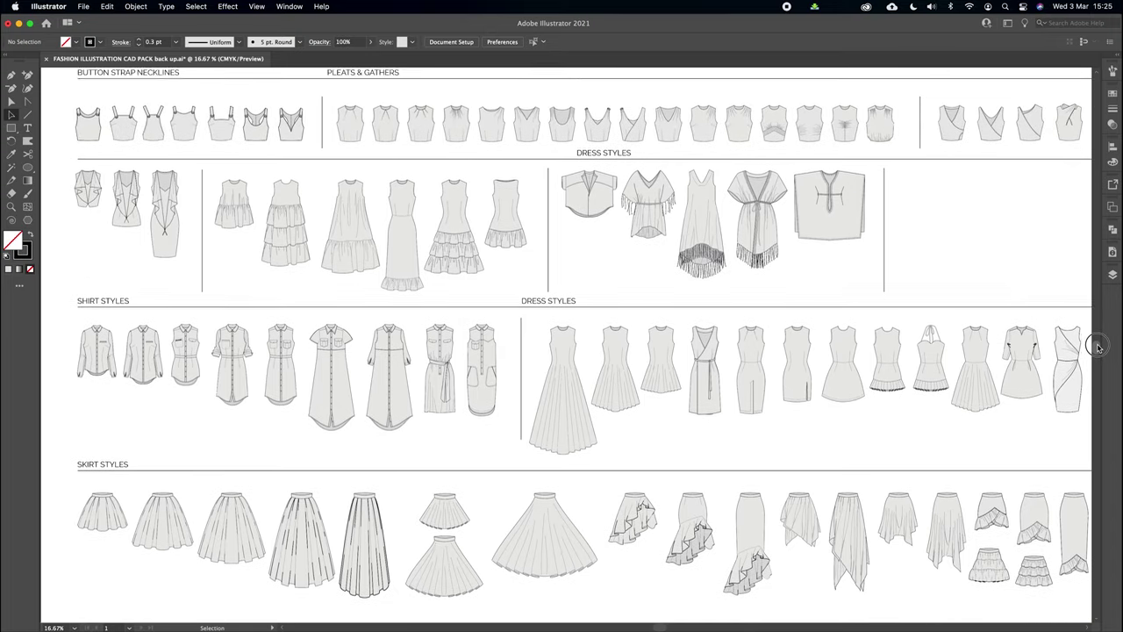
scroll(1097, 344, up, 3)
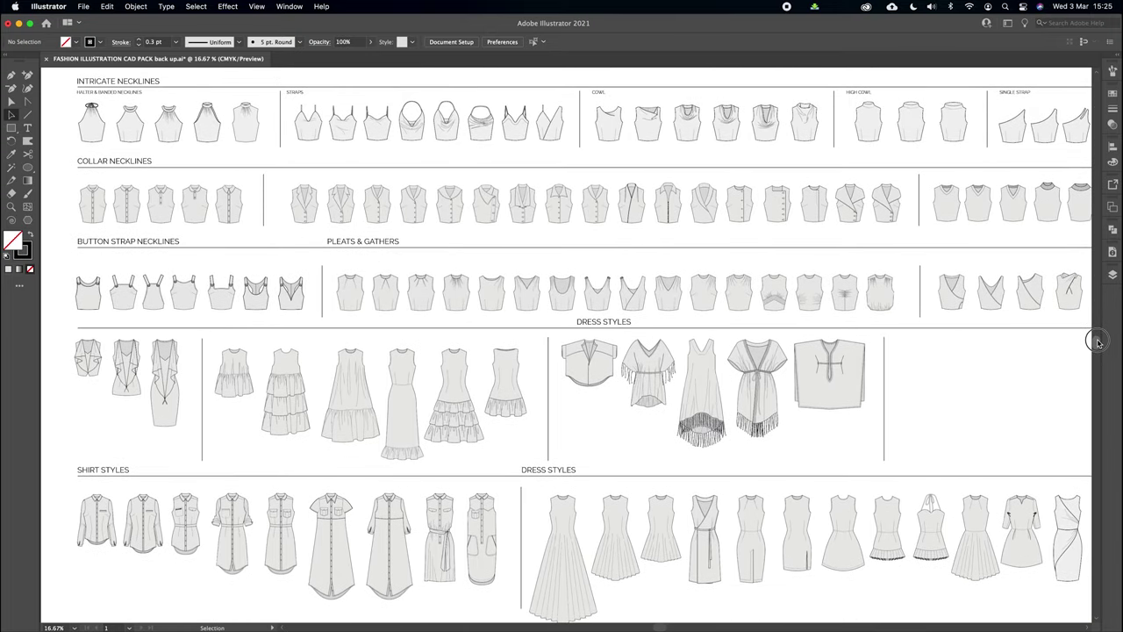
scroll(1098, 341, up, 4)
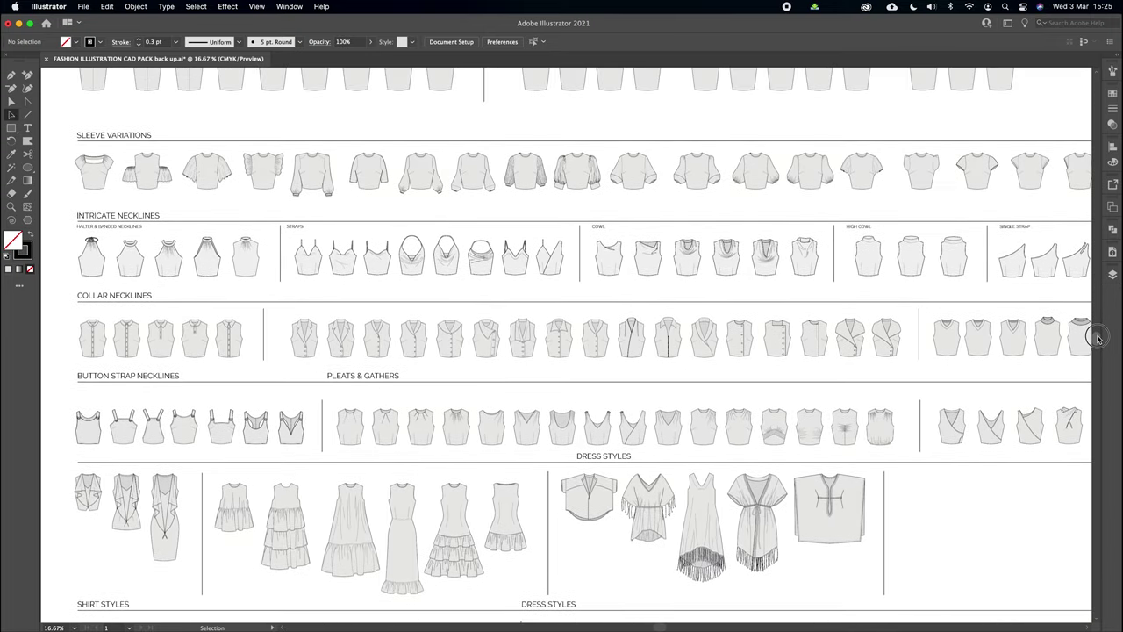
scroll(1097, 336, up, 7)
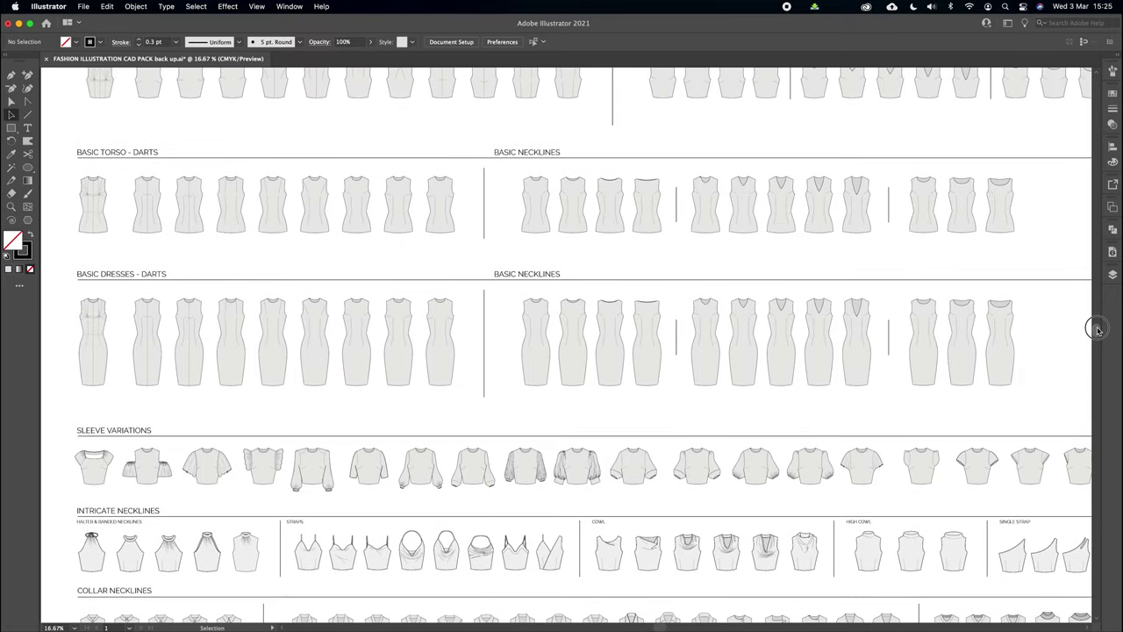
scroll(1096, 327, up, 6)
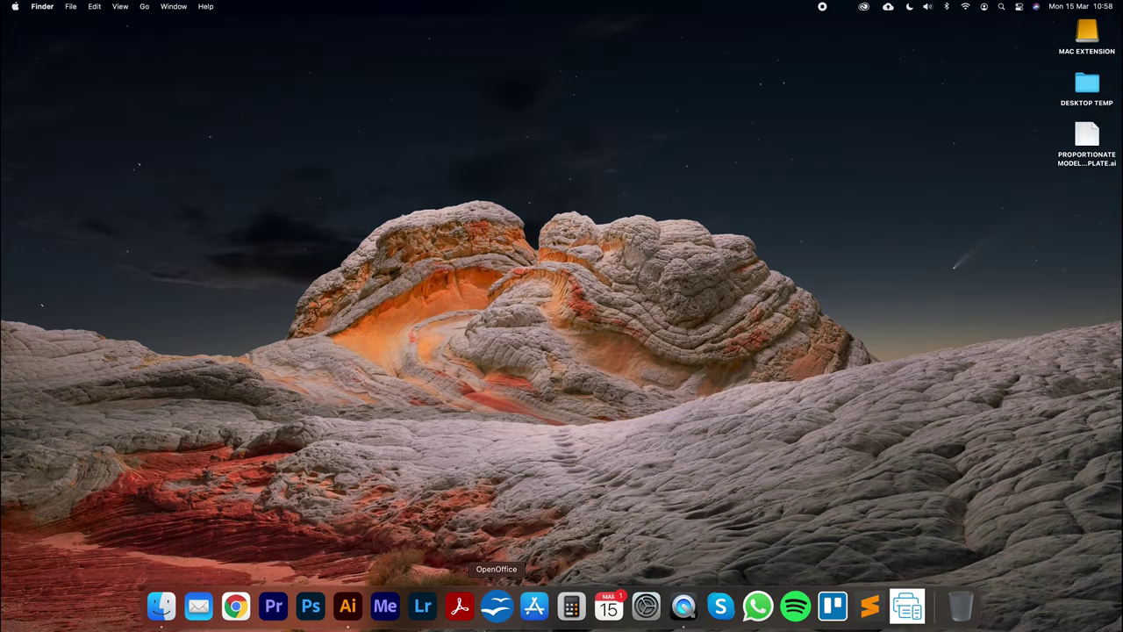
Open PROPORTIONATE MODEL TEMPLATE.ai from the desktop in Illustrator and widen the application window to fill the screen
click(347, 606)
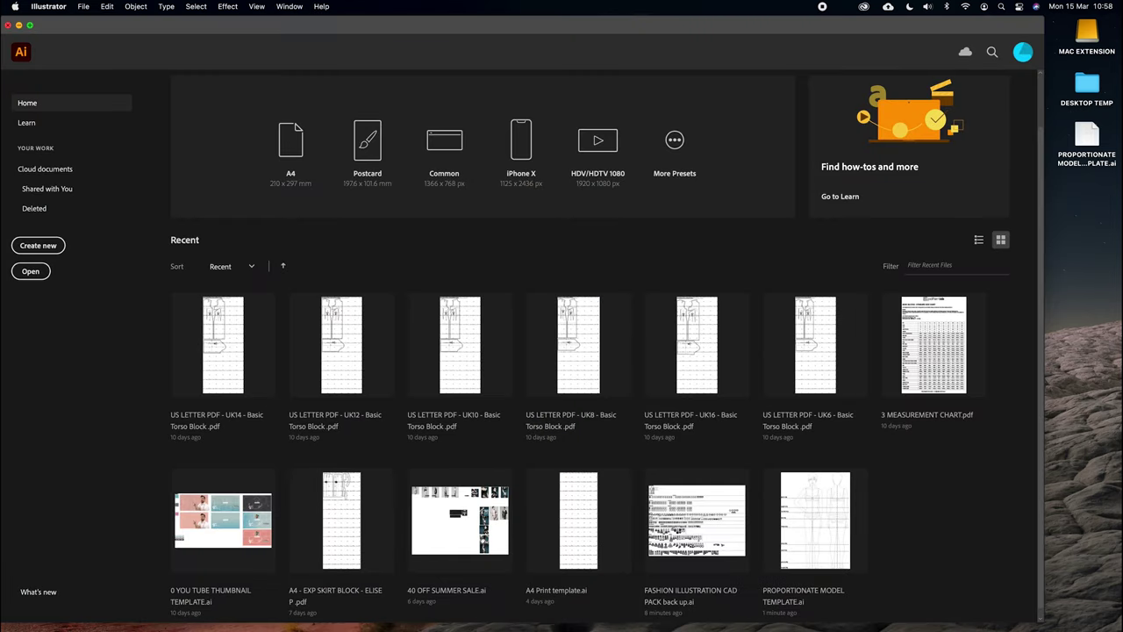
double_click(1086, 135)
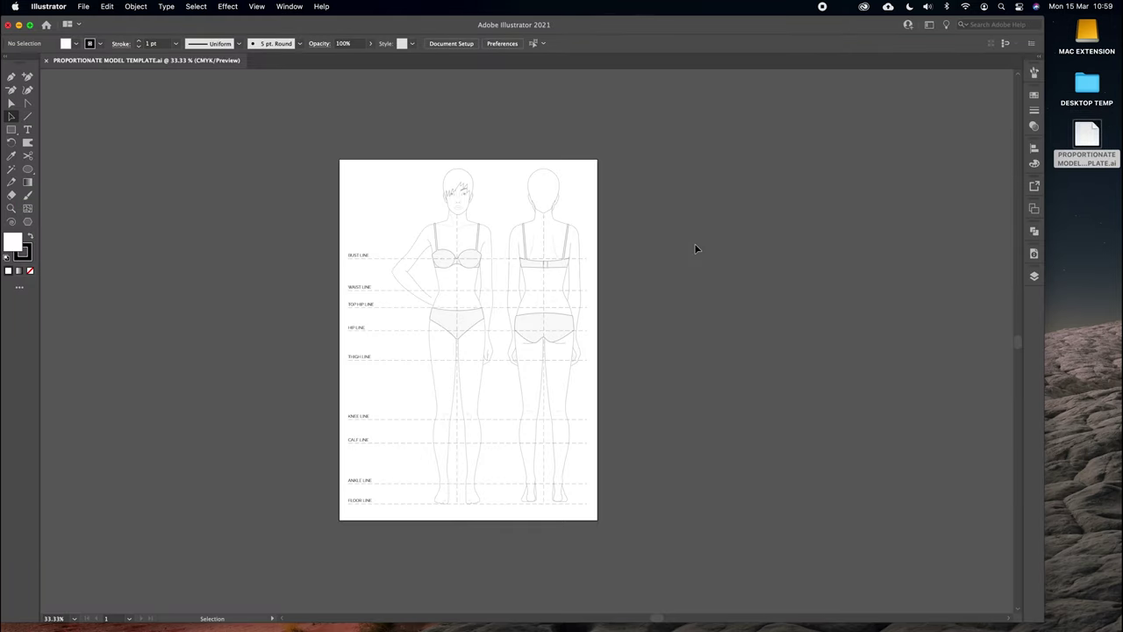
drag(1041, 17, 1116, 16)
Examine the model template page as a whole and in close-up around the thigh and knee of the figure
drag(747, 333, 592, 303)
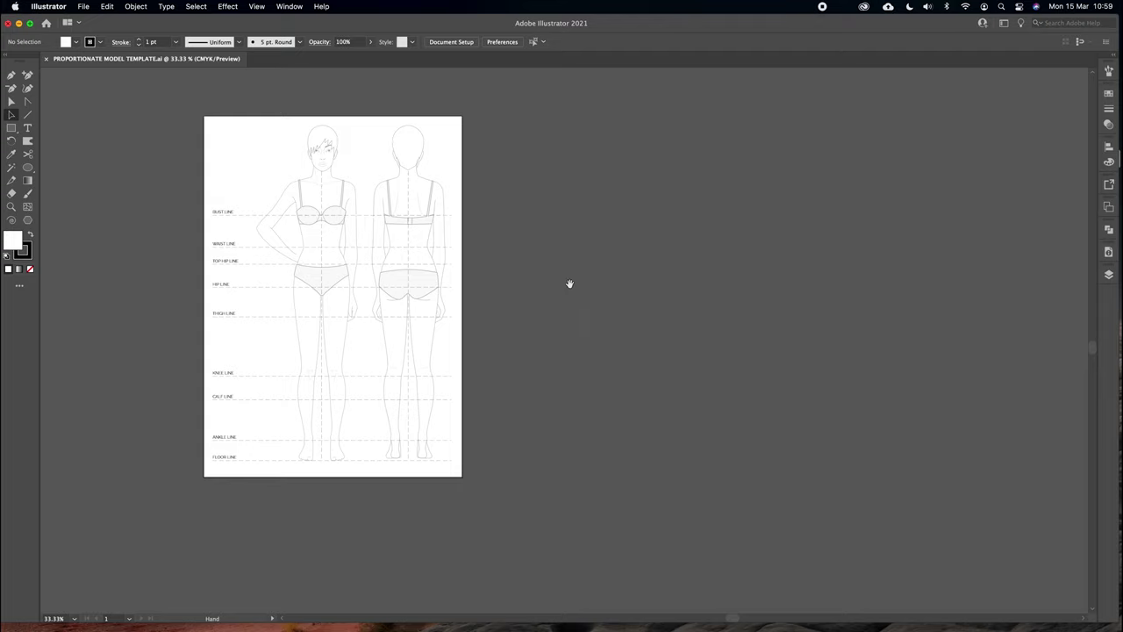
drag(547, 261, 482, 271)
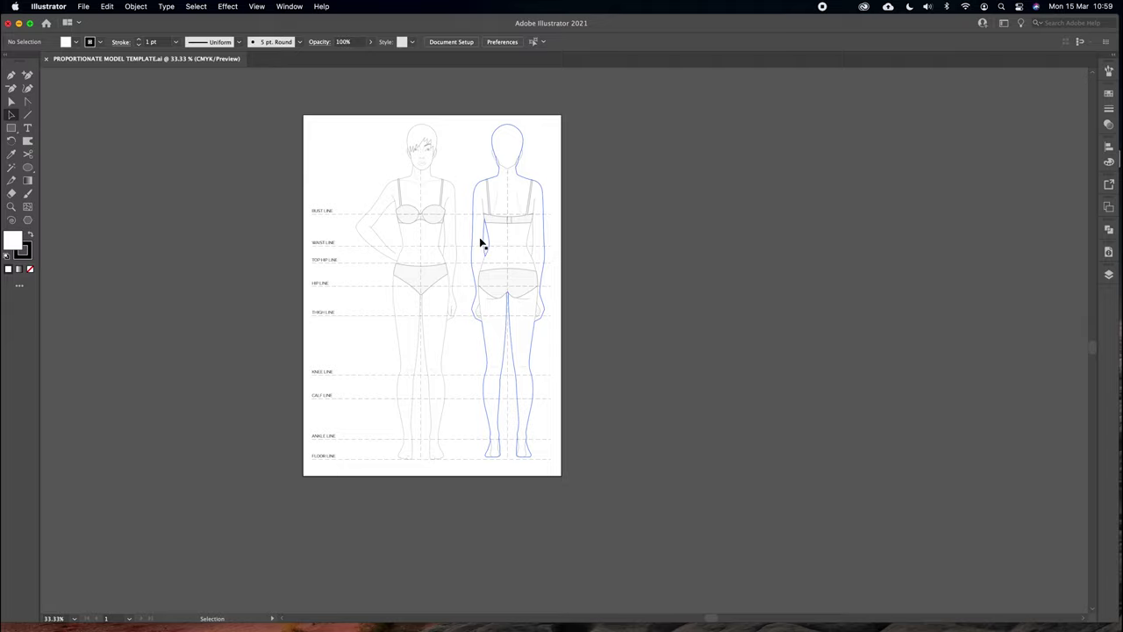
key(super+equal)
key(super+equal)
key(super+equal)
key(super+equal)
key(super+equal)
key(super+equal)
key(super+equal)
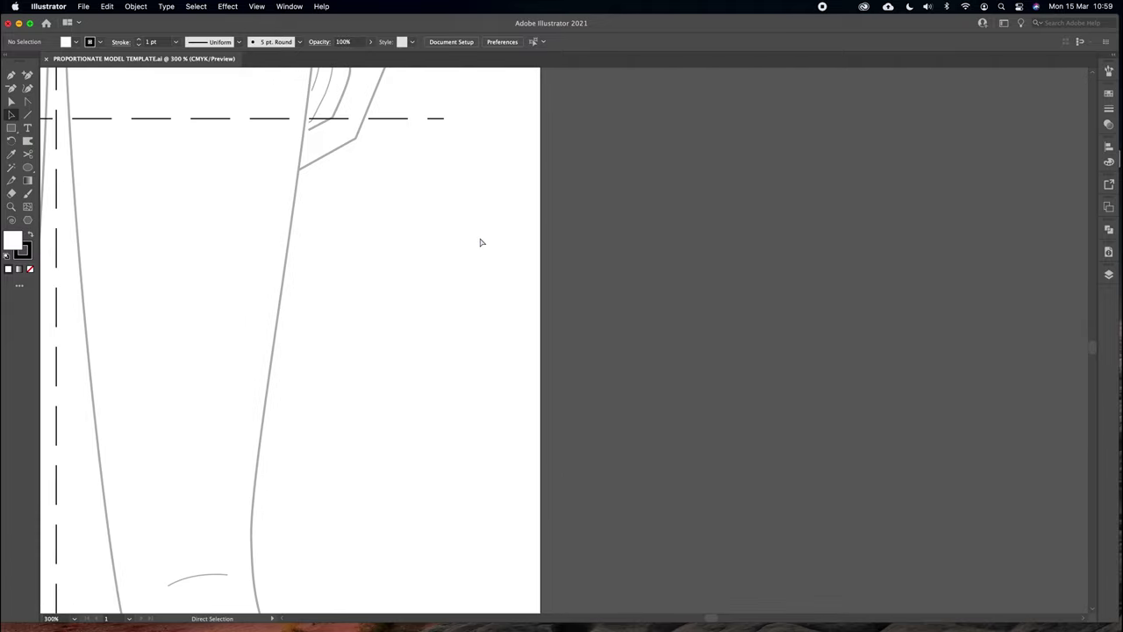
key(super+minus)
key(super+minus)
key(super+minus)
key(super+minus)
key(super+minus)
key(super+minus)
key(super+minus)
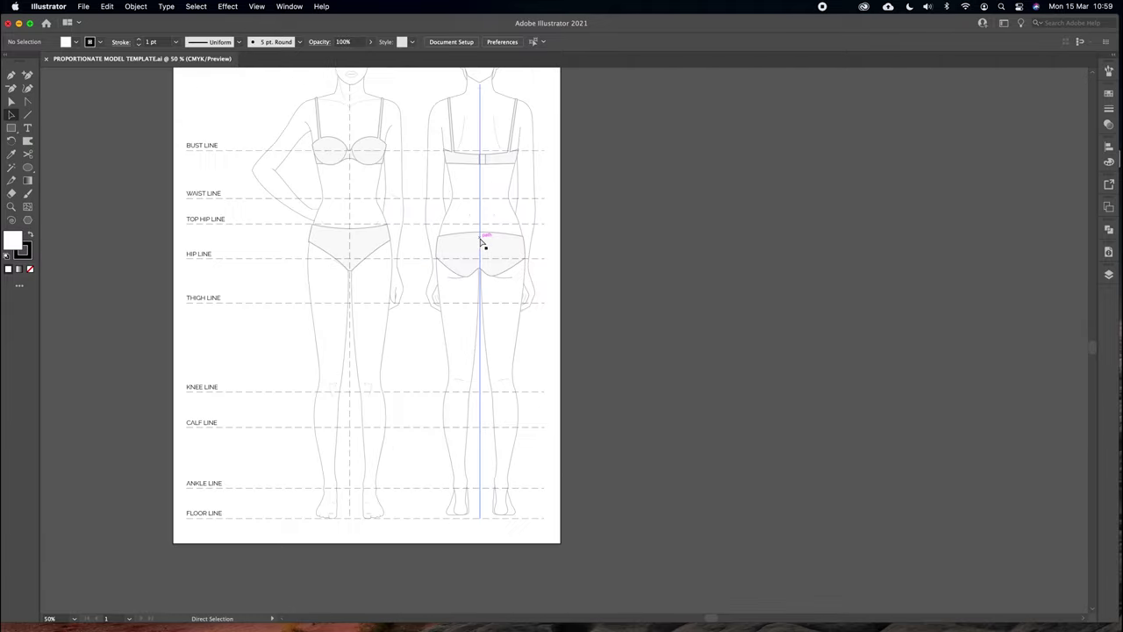
Examine the labelled body guide lines from bust to ankle and the torso of the front and back figures up close
drag(406, 222, 484, 330)
drag(579, 268, 618, 274)
key(super+equal)
key(super+equal)
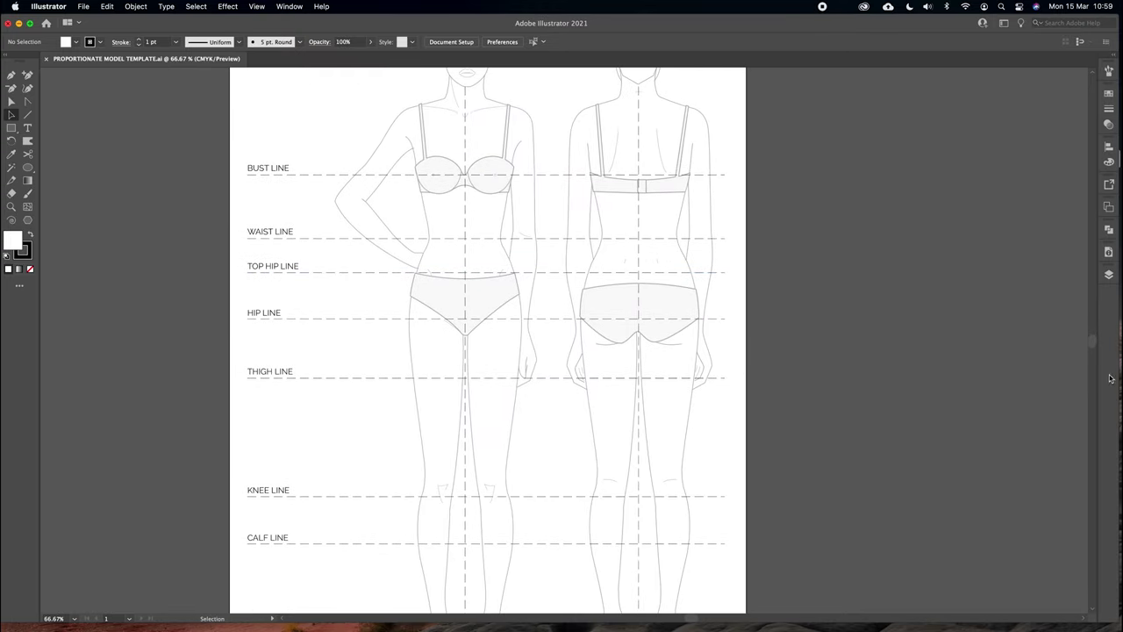
scroll(1093, 342, up, 5)
scroll(1093, 338, down, 6)
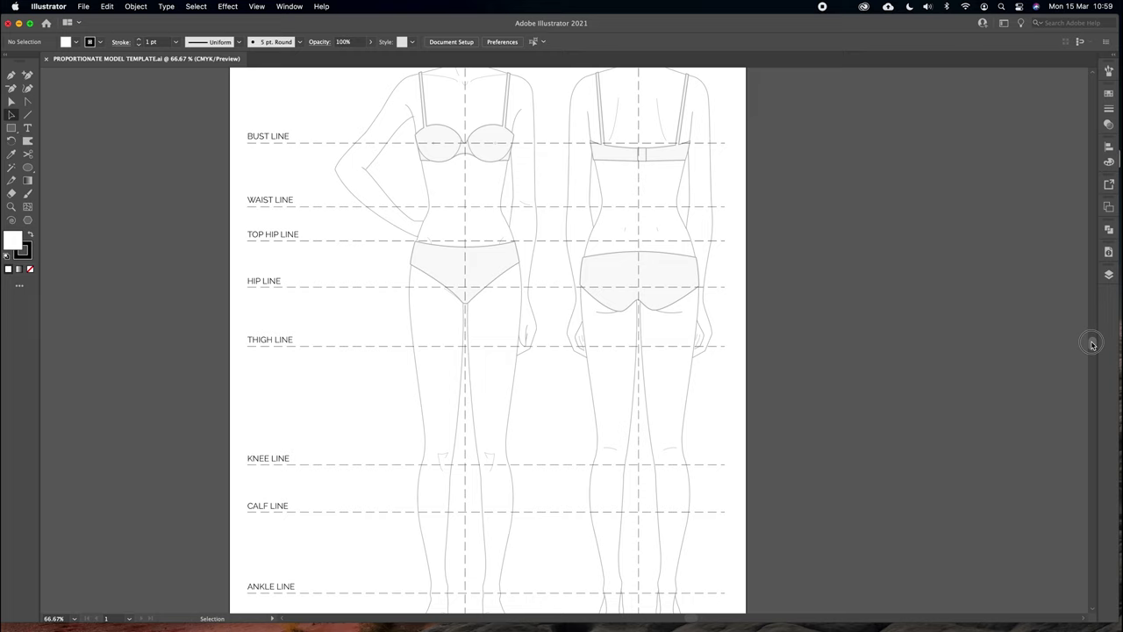
drag(691, 620, 682, 619)
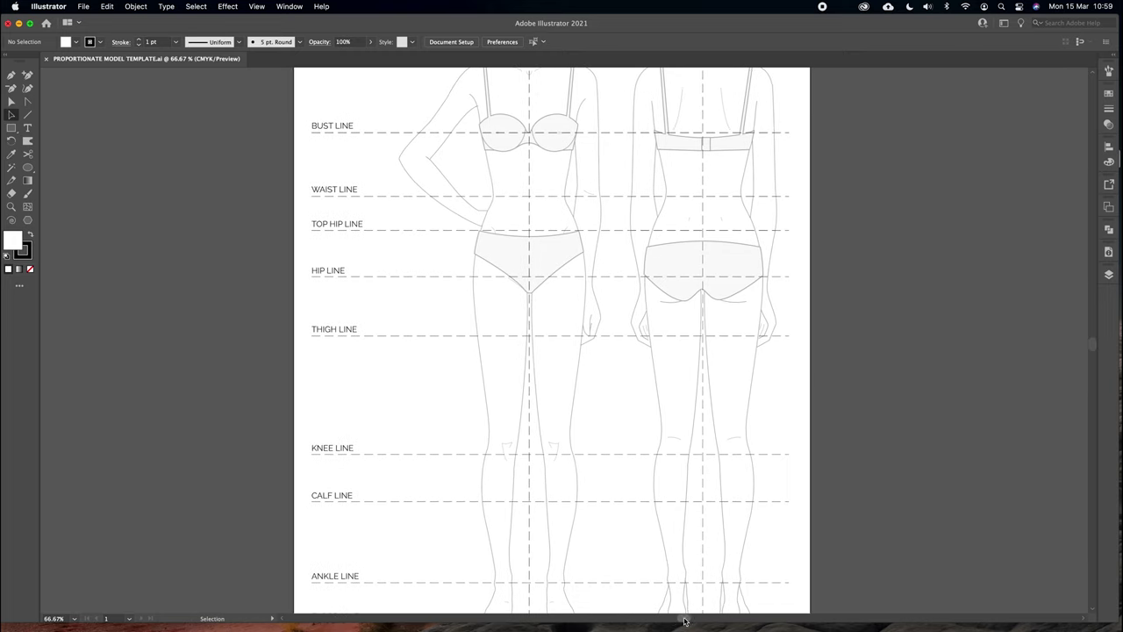
click(10, 206)
click(584, 220)
click(573, 244)
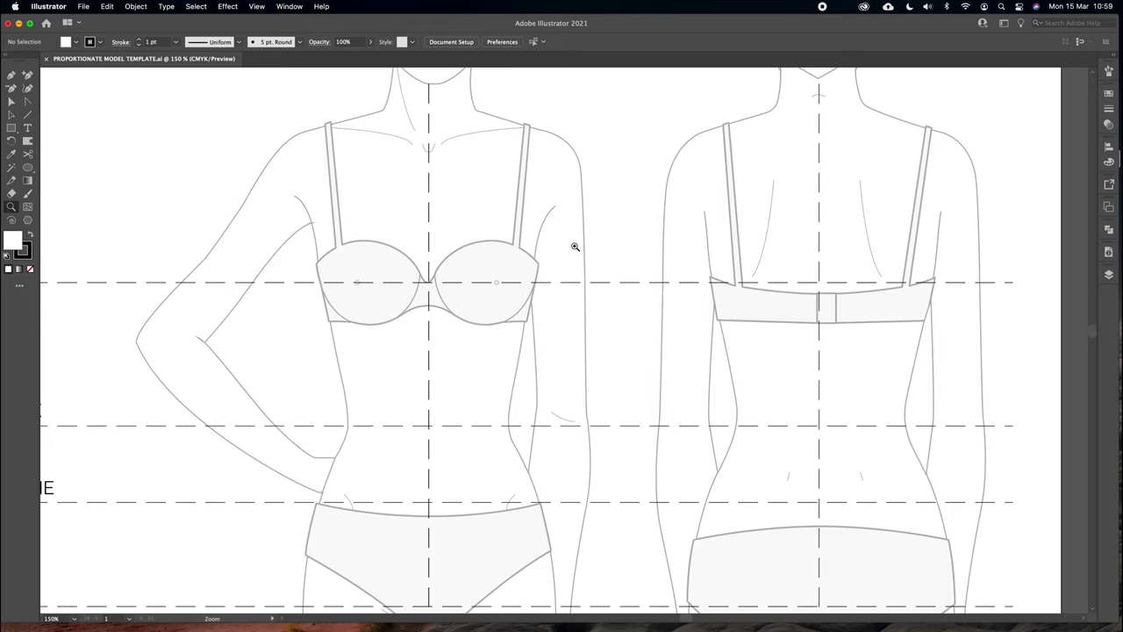
View the complete template page together with the empty canvas around it
key(super+0)
key(v)
drag(614, 306, 350, 113)
key(super+minus)
key(super+minus)
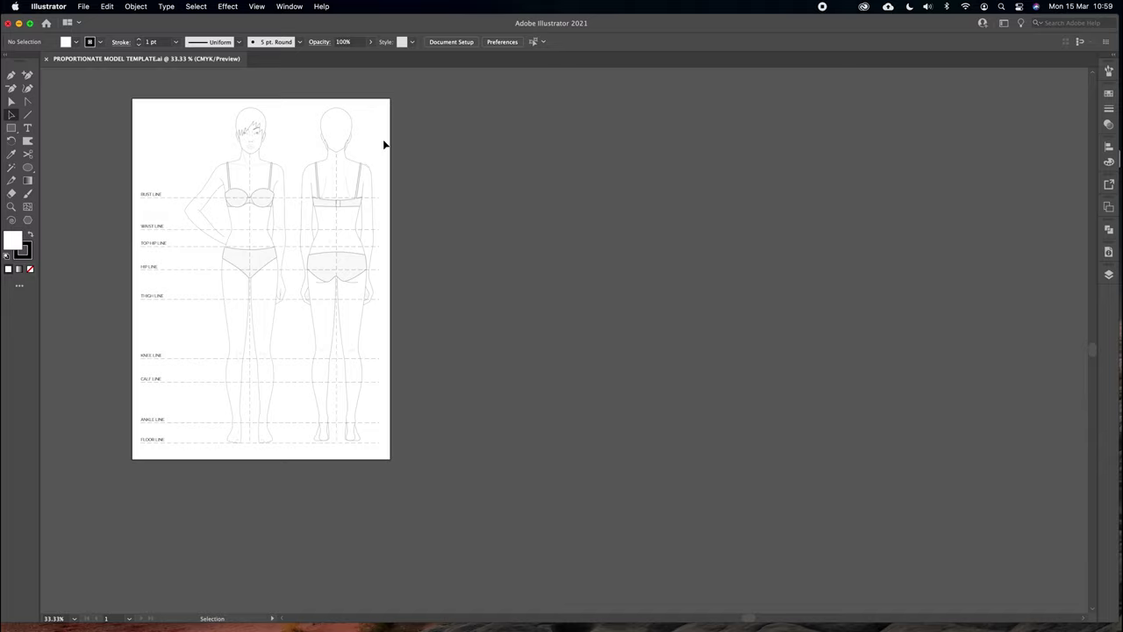
key(super+minus)
key(super+minus)
key(super+minus)
key(super+minus)
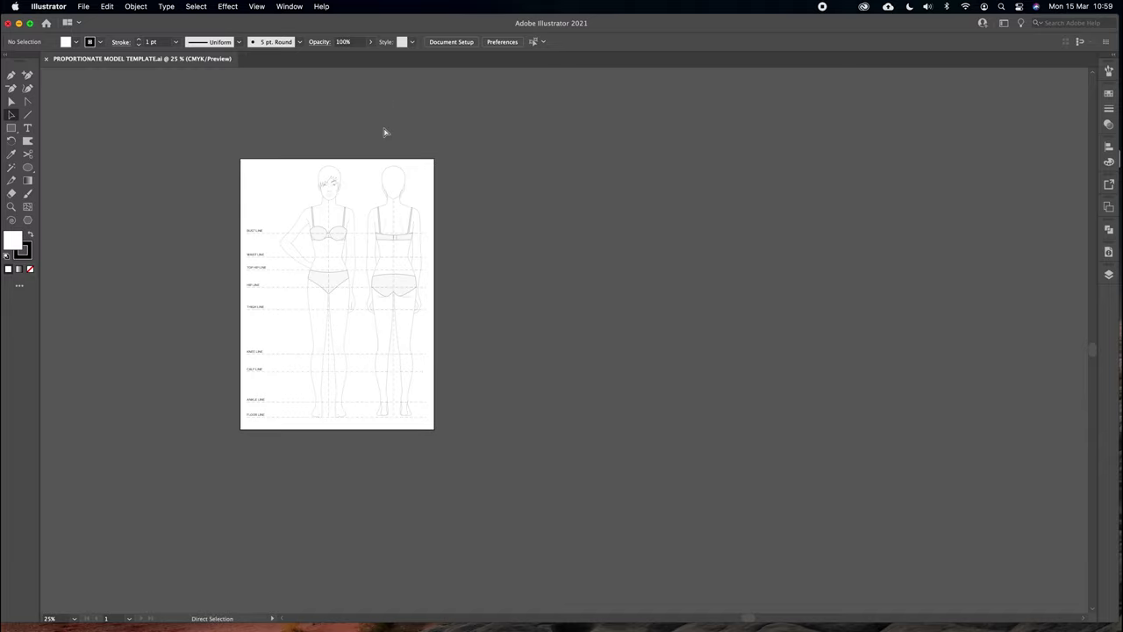
key(super+plus)
drag(726, 308, 458, 307)
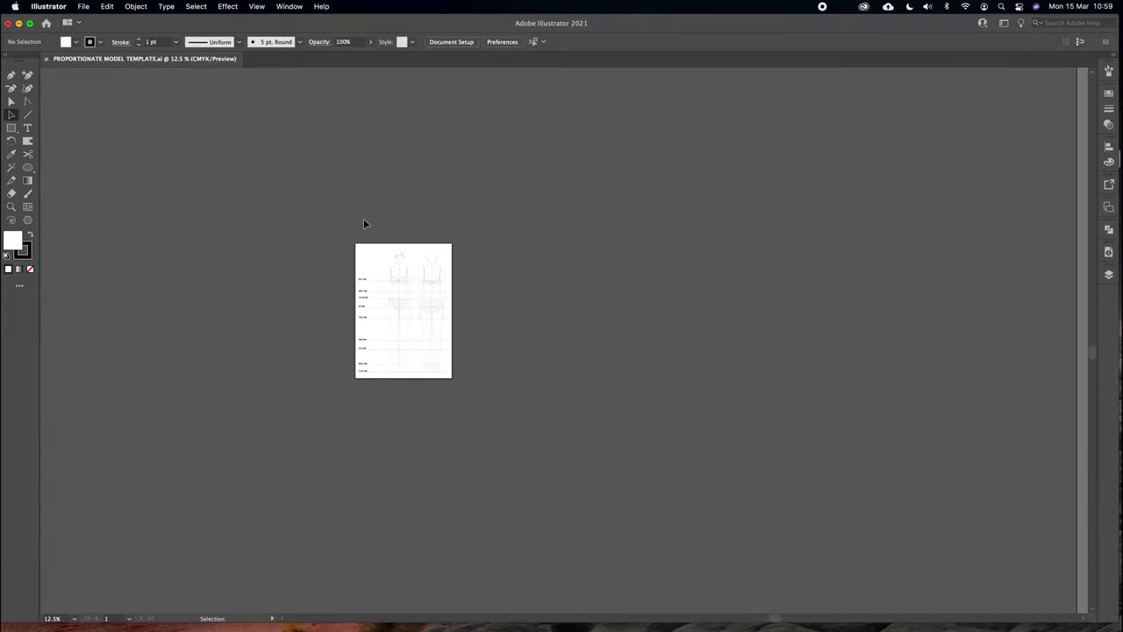
key(super+alt+p)
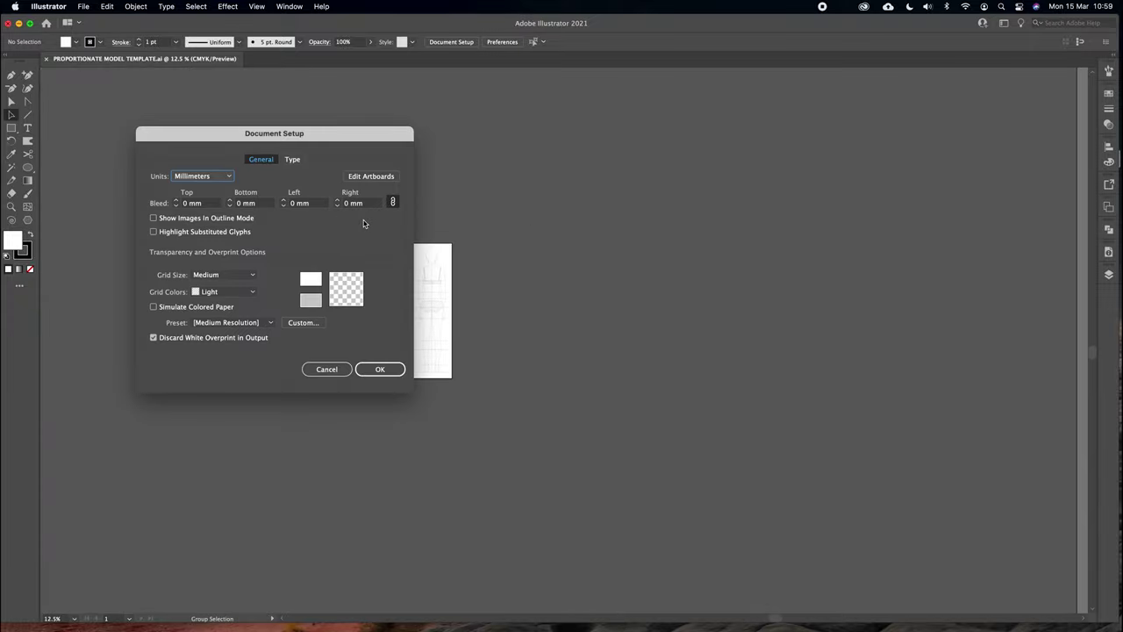
drag(330, 143, 736, 148)
click(732, 374)
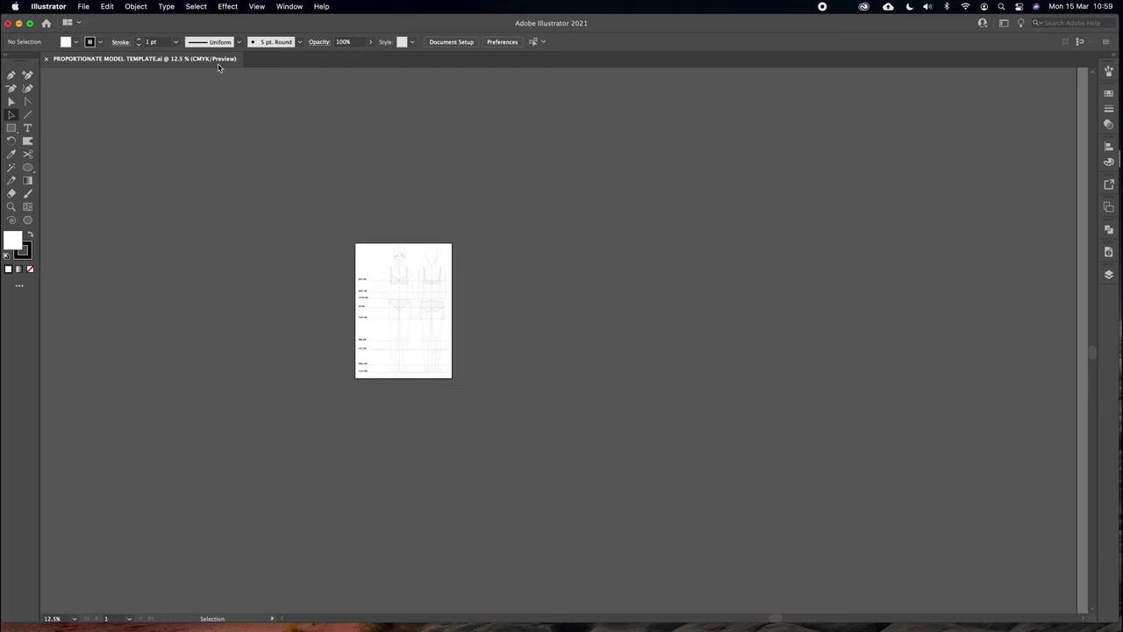
Edit the artboard from Document Setup, enlarging it to about 5607 × 5614 mm with the figures kept in its upper-left corner
click(84, 6)
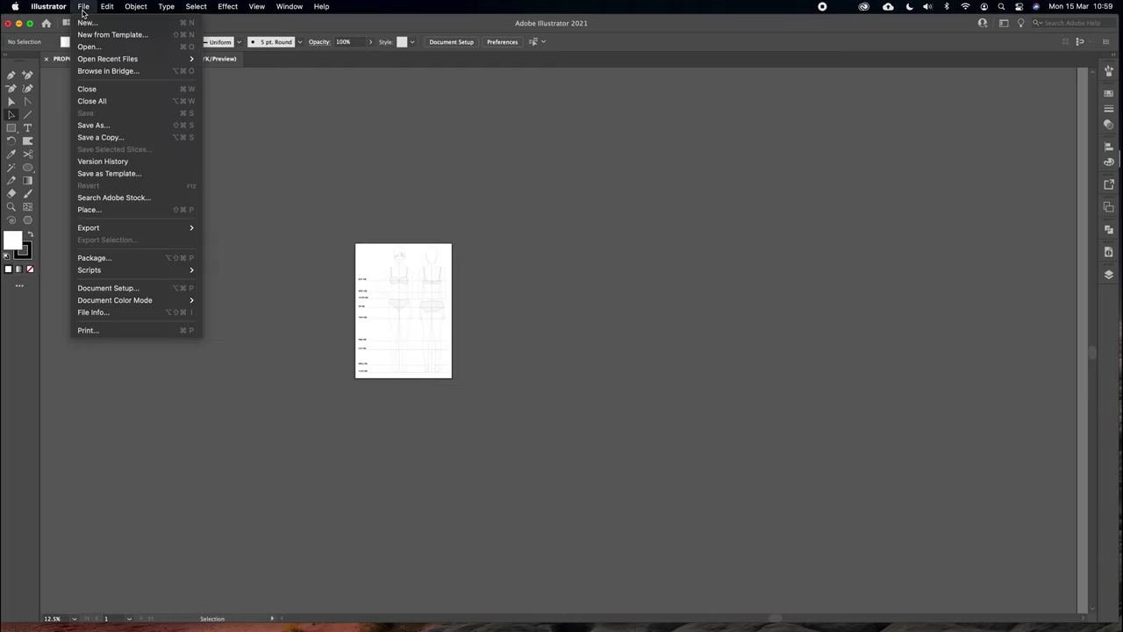
click(111, 290)
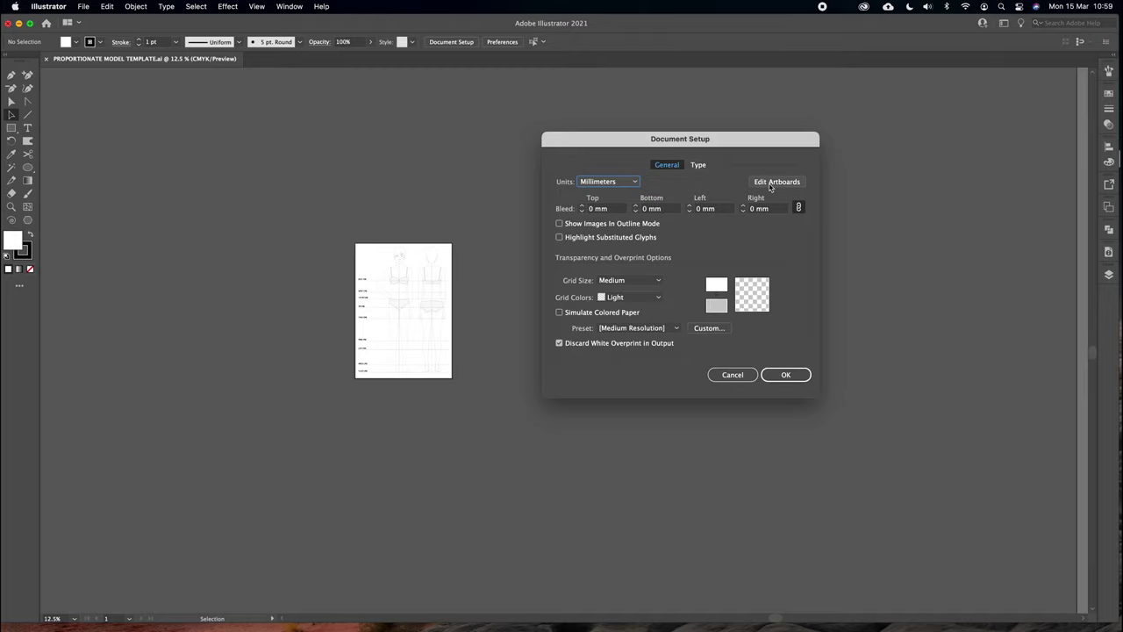
click(771, 183)
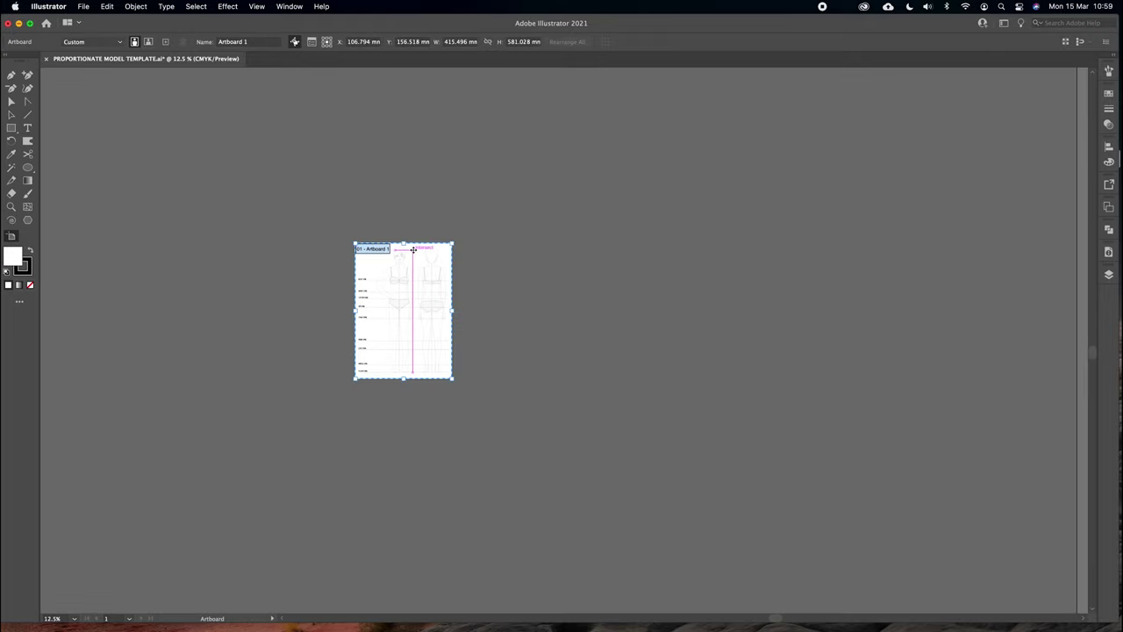
drag(453, 379, 927, 459)
key(super+minus)
key(super+minus)
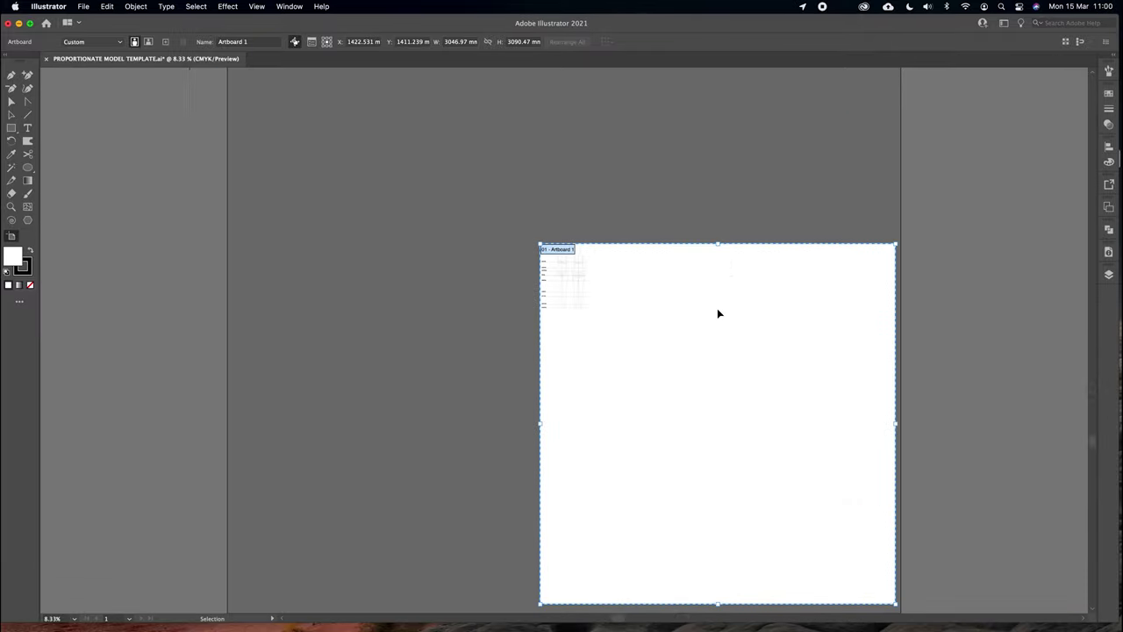
drag(648, 289, 458, 163)
scroll(416, 272, up, 3)
drag(513, 301, 414, 187)
drag(544, 316, 449, 175)
drag(549, 358, 847, 571)
drag(380, 173, 498, 446)
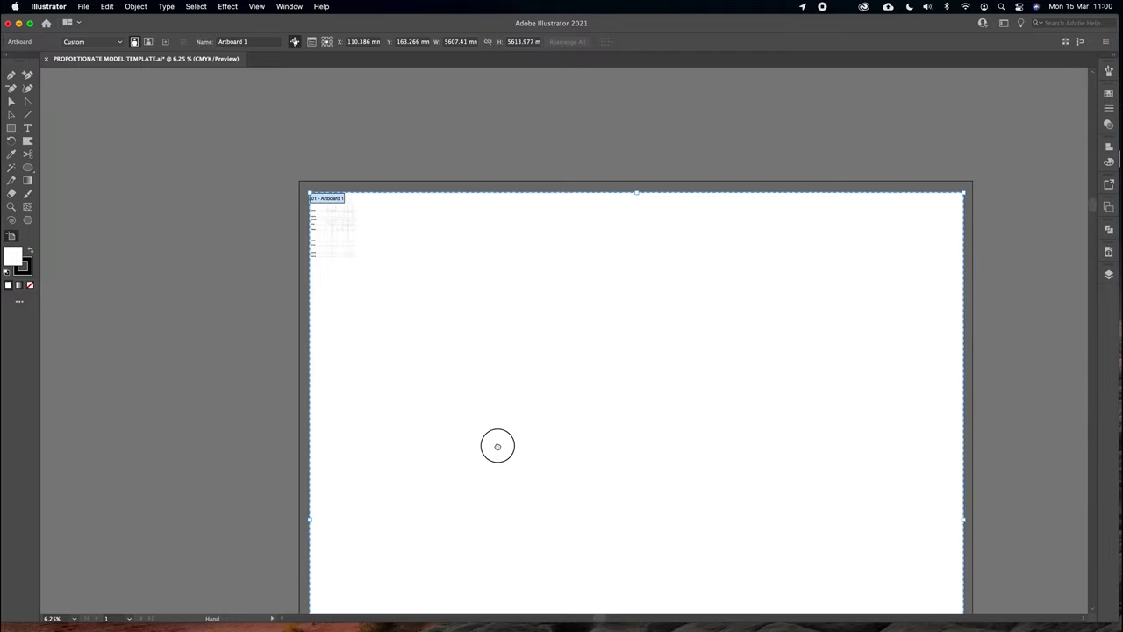
key(v)
click(396, 253)
Inspect the front and back figures with their guide lines in the corner of the enlarged artboard
key(super+equal)
key(super+equal)
key(super+equal)
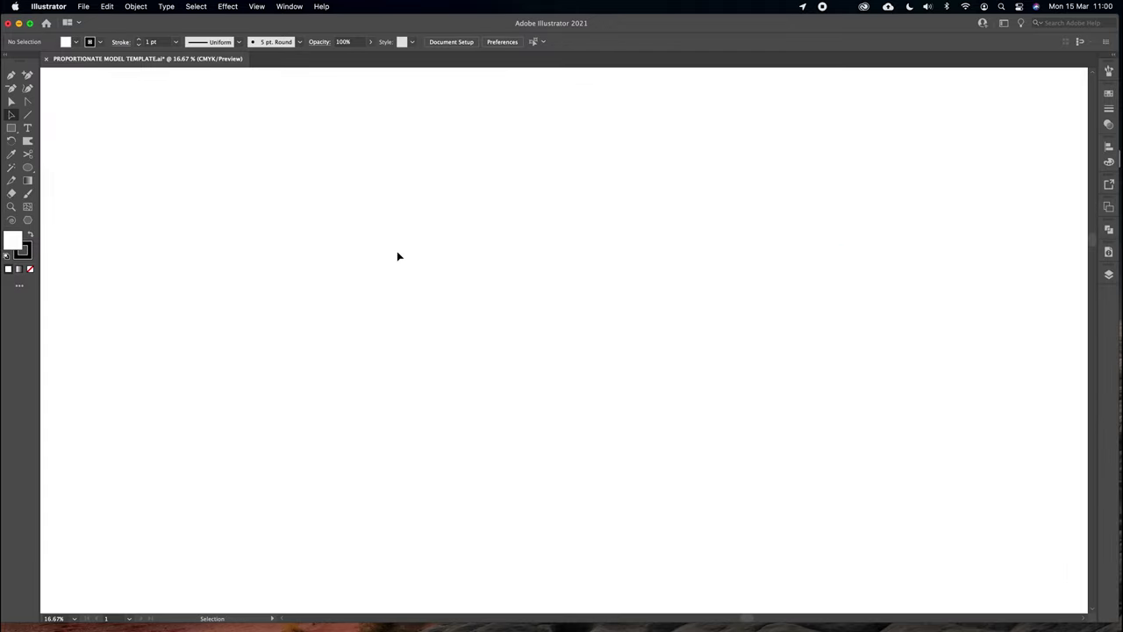
drag(262, 178, 609, 360)
drag(220, 196, 548, 387)
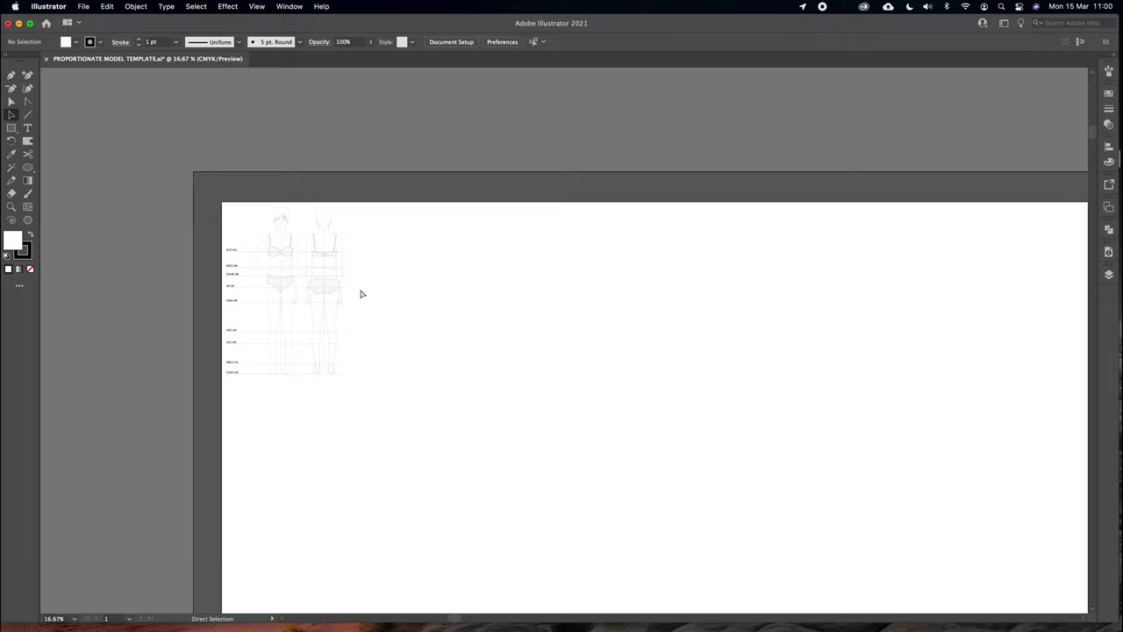
key(super+equal)
key(super+equal)
drag(359, 288, 604, 328)
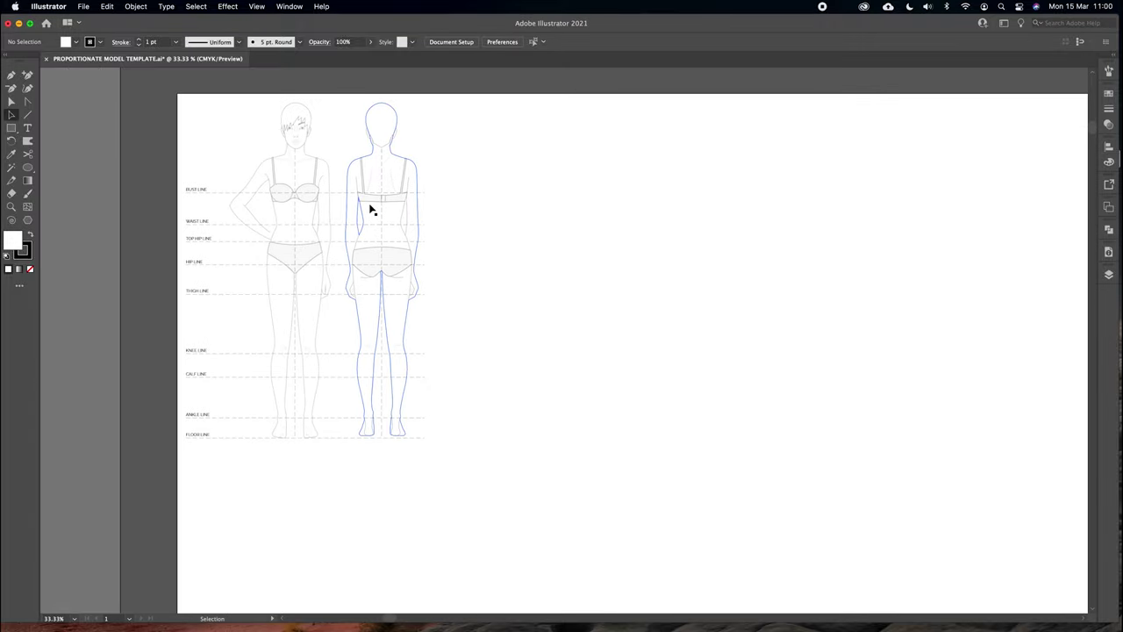
key(super+equal)
drag(374, 206, 571, 292)
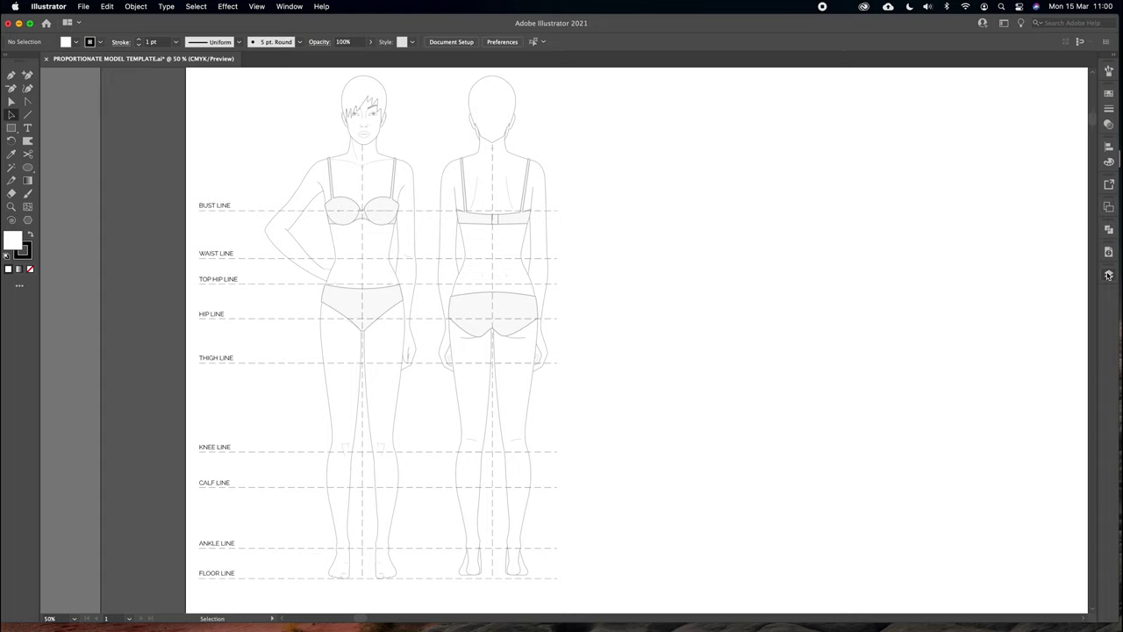
drag(683, 185, 603, 202)
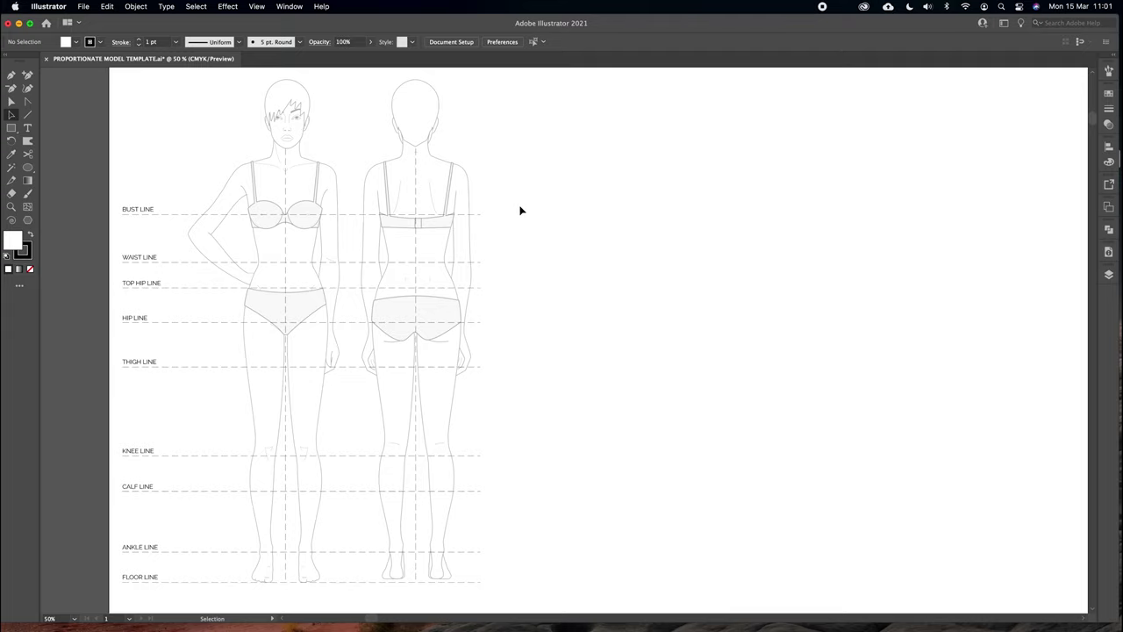
key(super+minus)
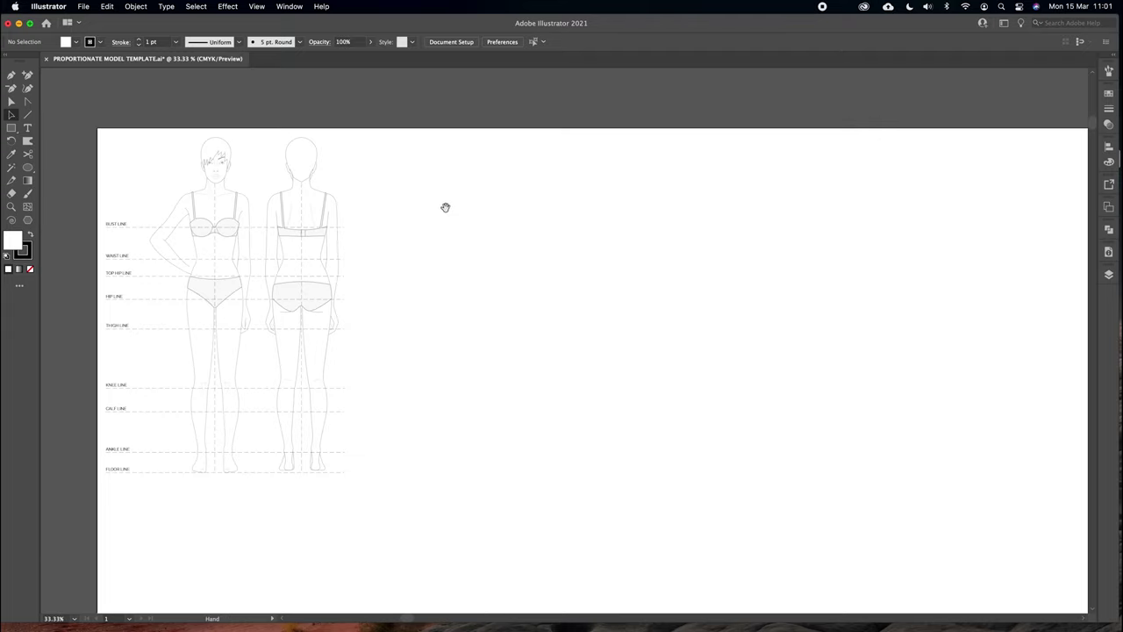
drag(445, 207, 489, 193)
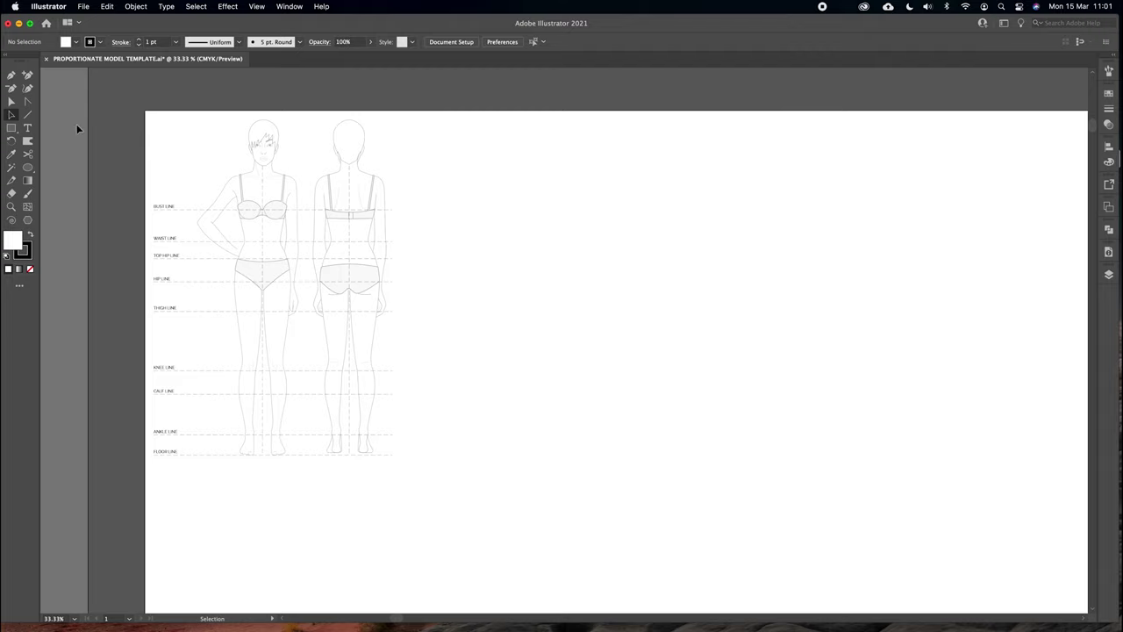
Select the front and back figures with all their guide lines and lock them in place on the artboard
drag(136, 108, 464, 507)
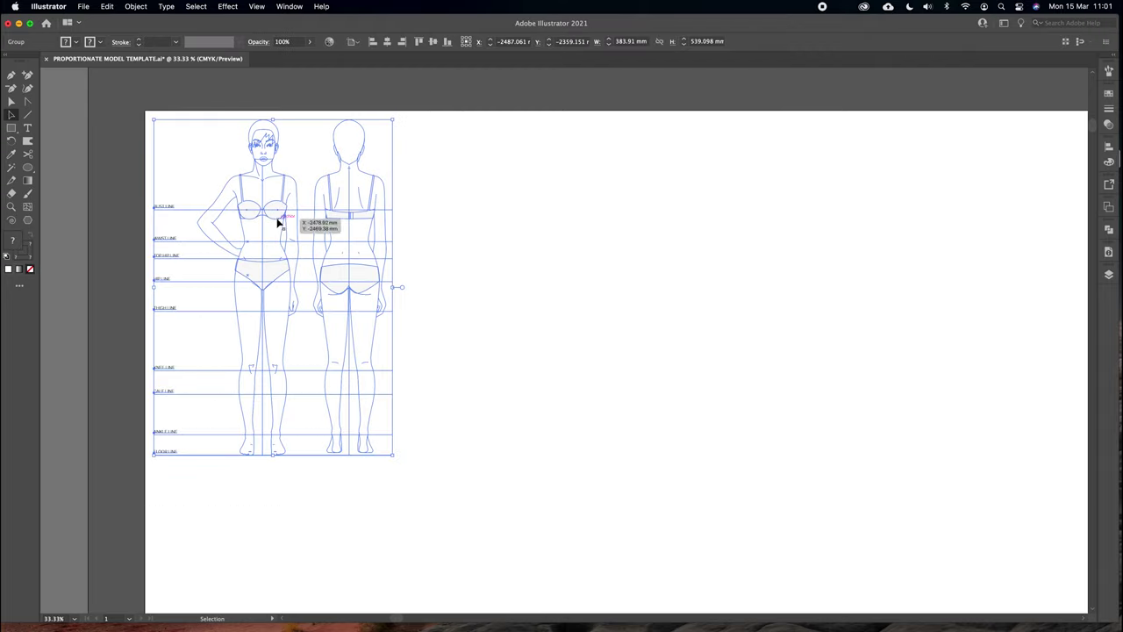
click(142, 7)
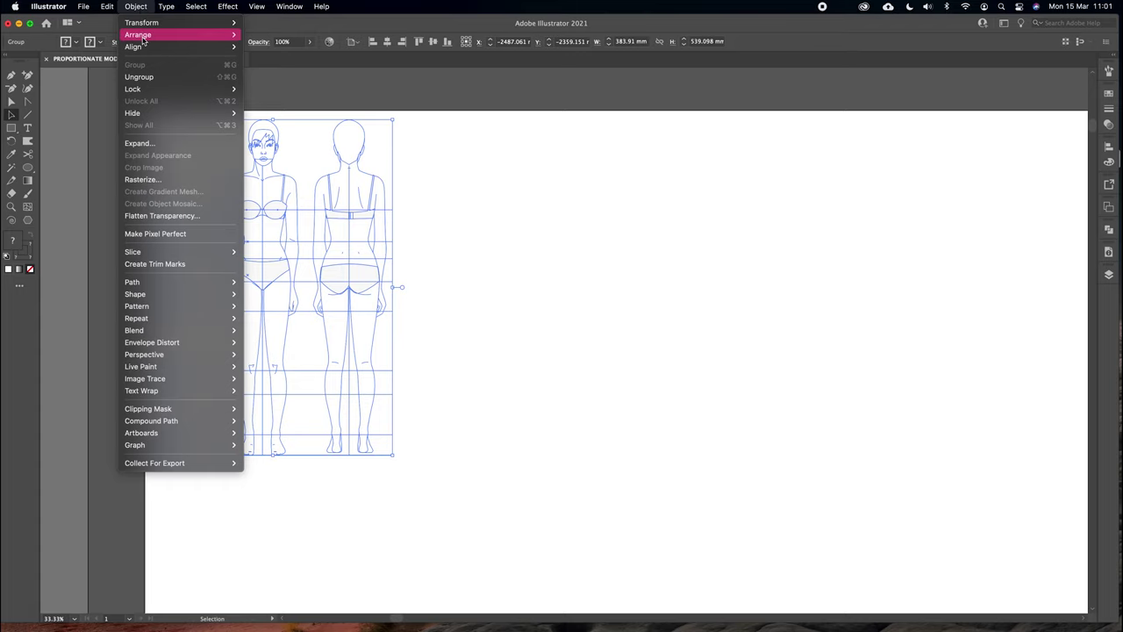
click(268, 88)
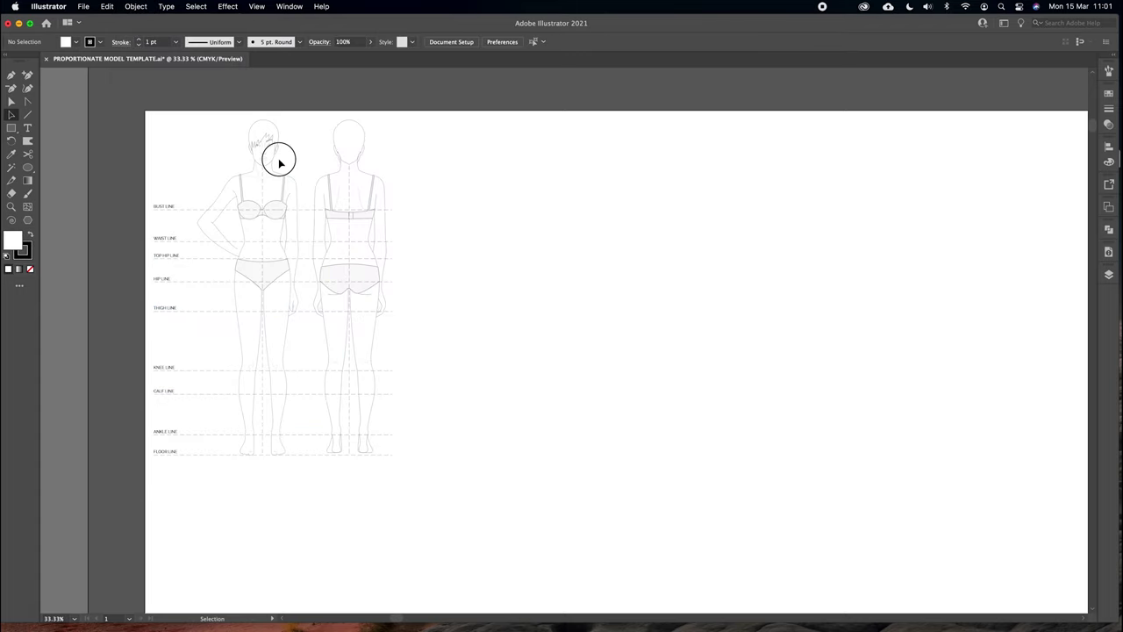
Check that the figures and guide lines stay locked when they are selected or moved, viewing both bodies at 50%
key(super+plus)
drag(279, 158, 448, 230)
click(400, 220)
click(395, 317)
click(403, 226)
drag(392, 213, 351, 329)
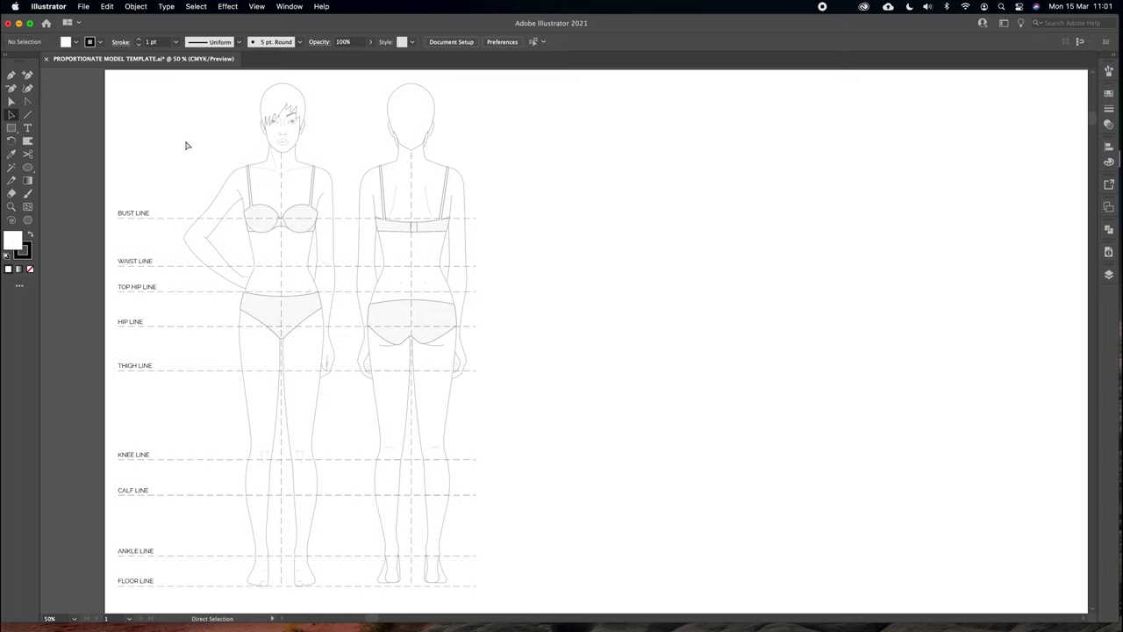
key(super+=)
drag(187, 149, 284, 251)
scroll(293, 235, down, 1)
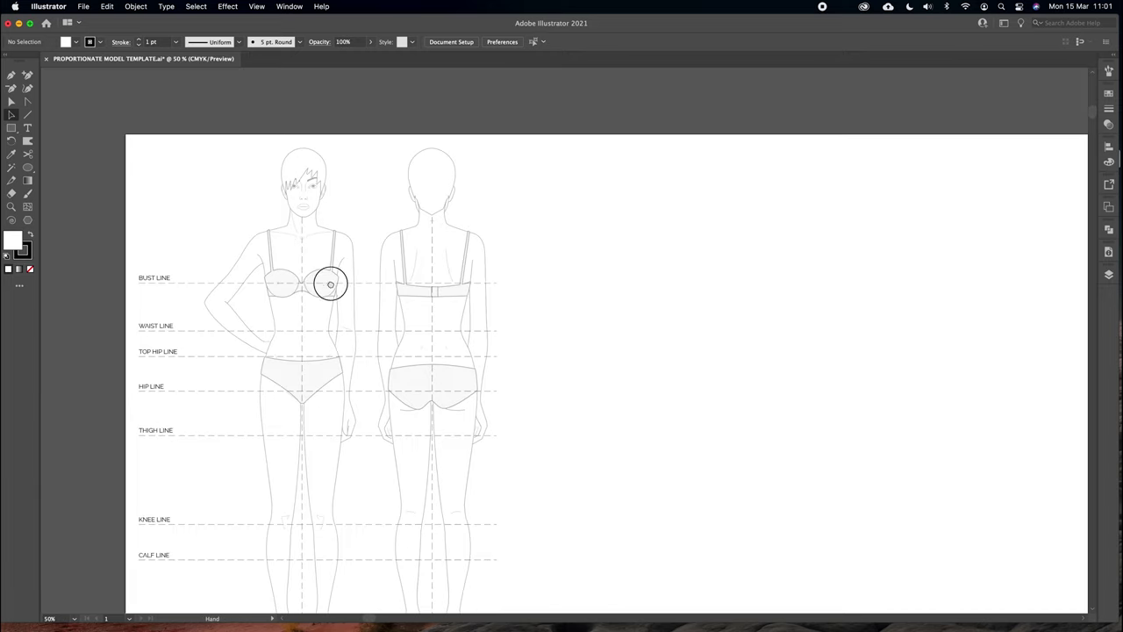
drag(330, 283, 305, 265)
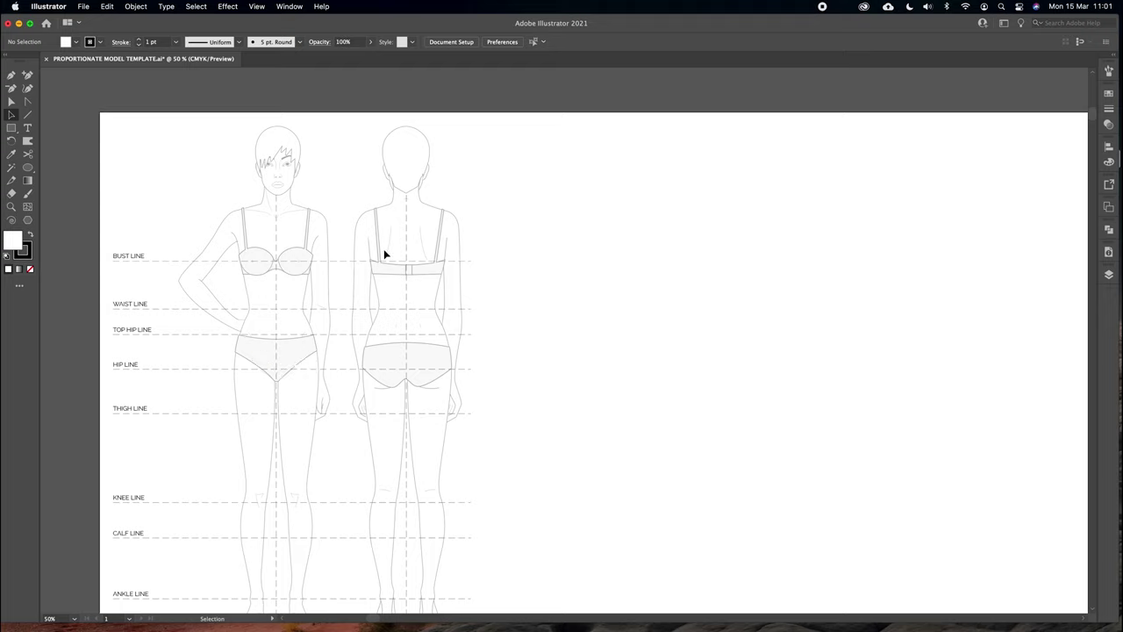
Set up the Pen tool with a black stroke and no fill
click(12, 78)
click(27, 250)
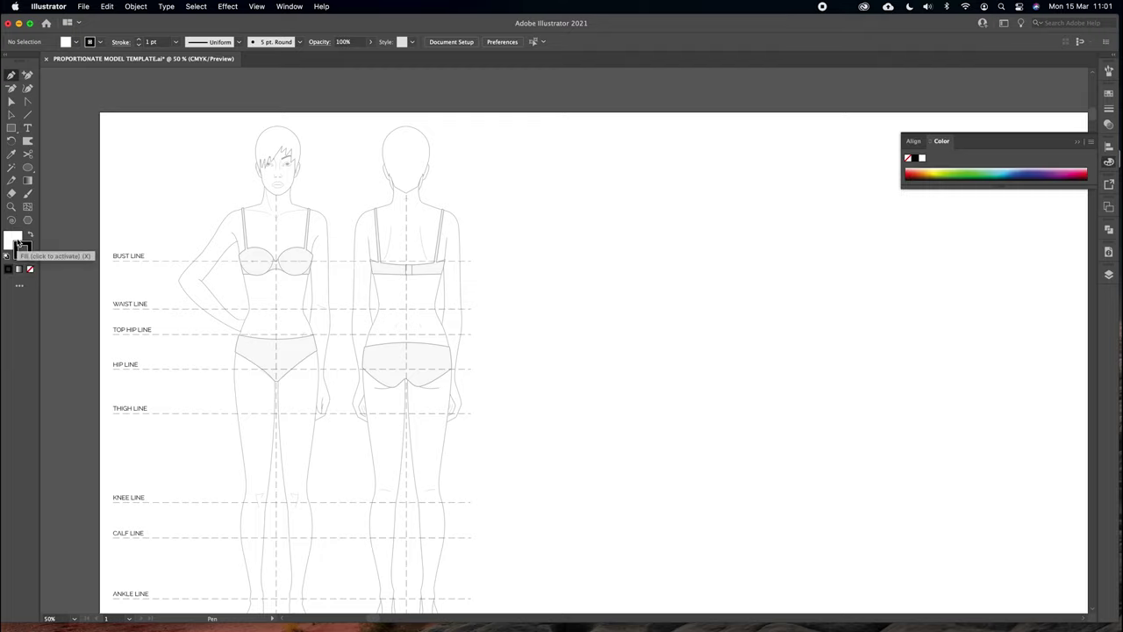
click(27, 250)
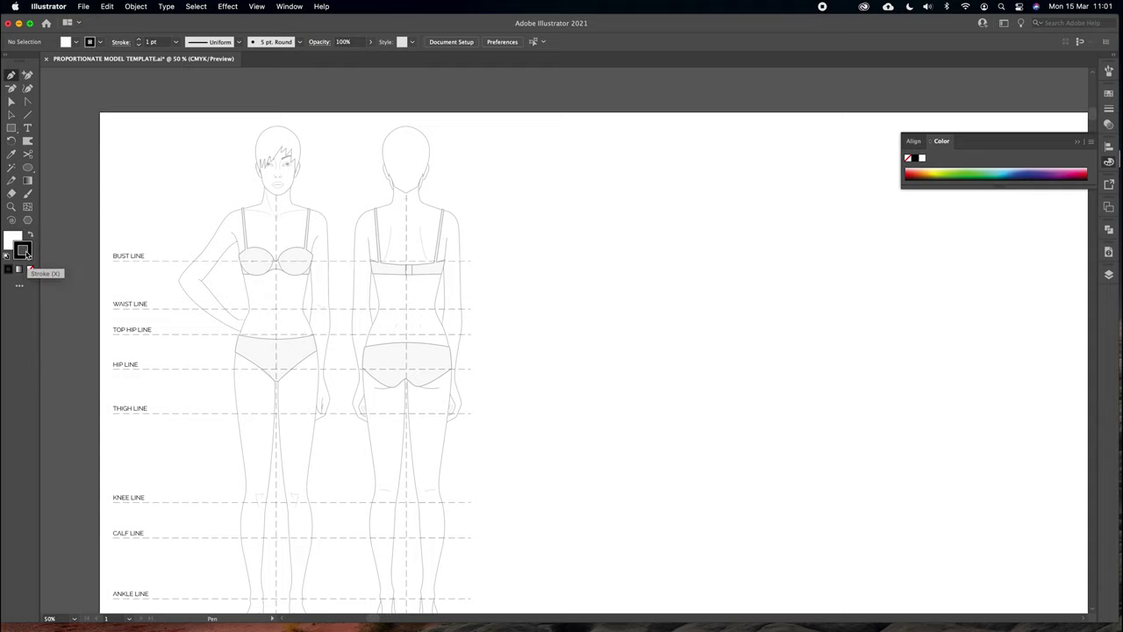
double_click(26, 251)
click(186, 301)
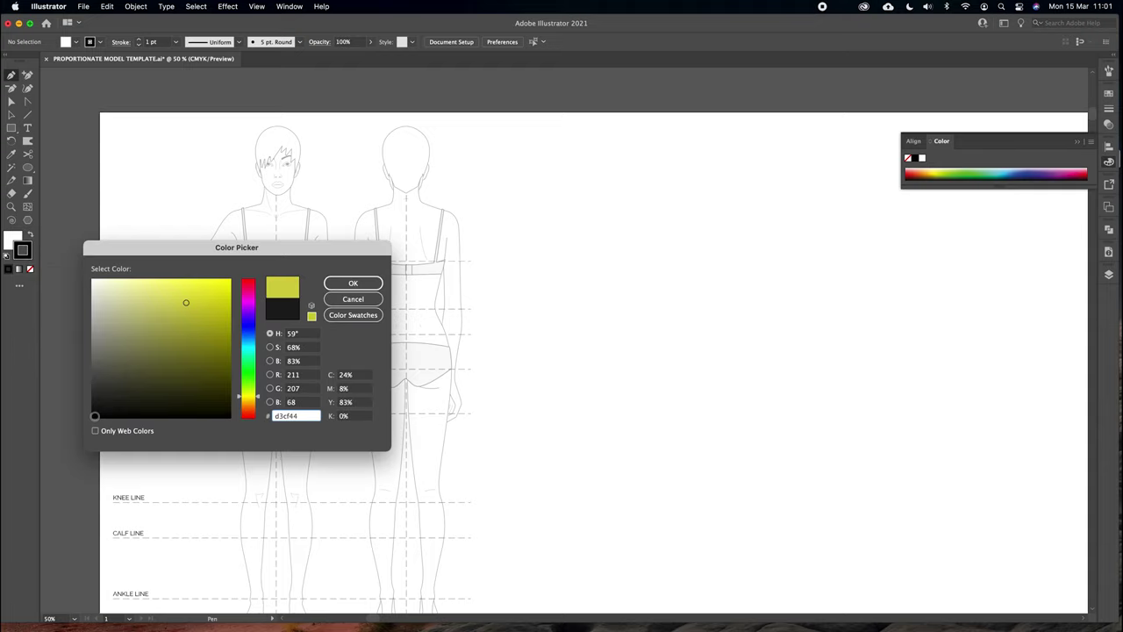
click(177, 380)
click(353, 283)
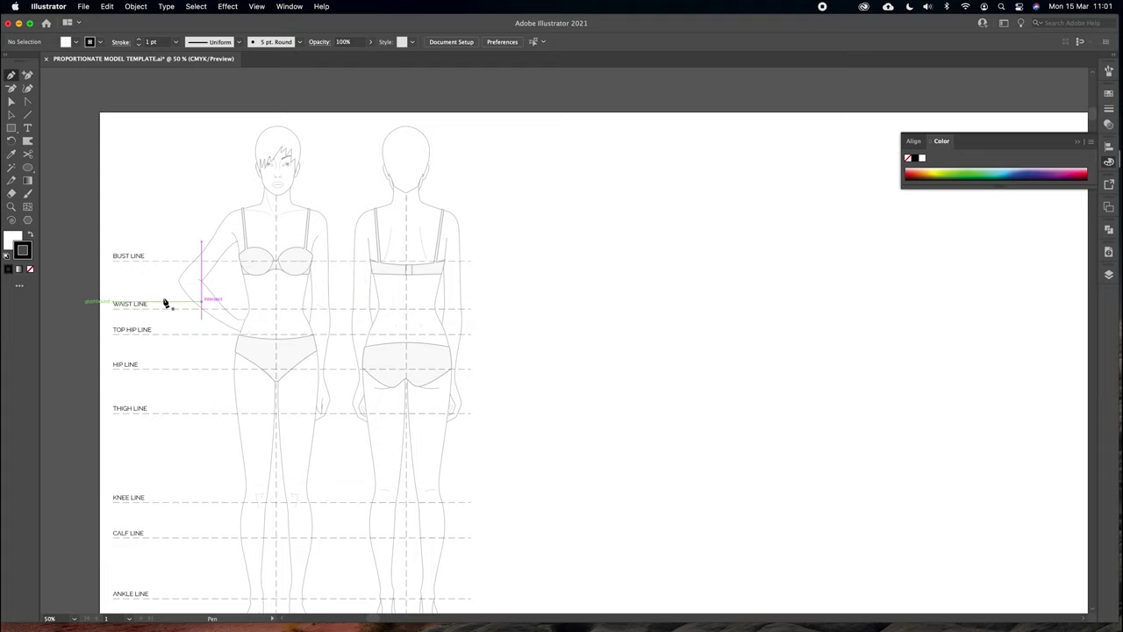
click(30, 269)
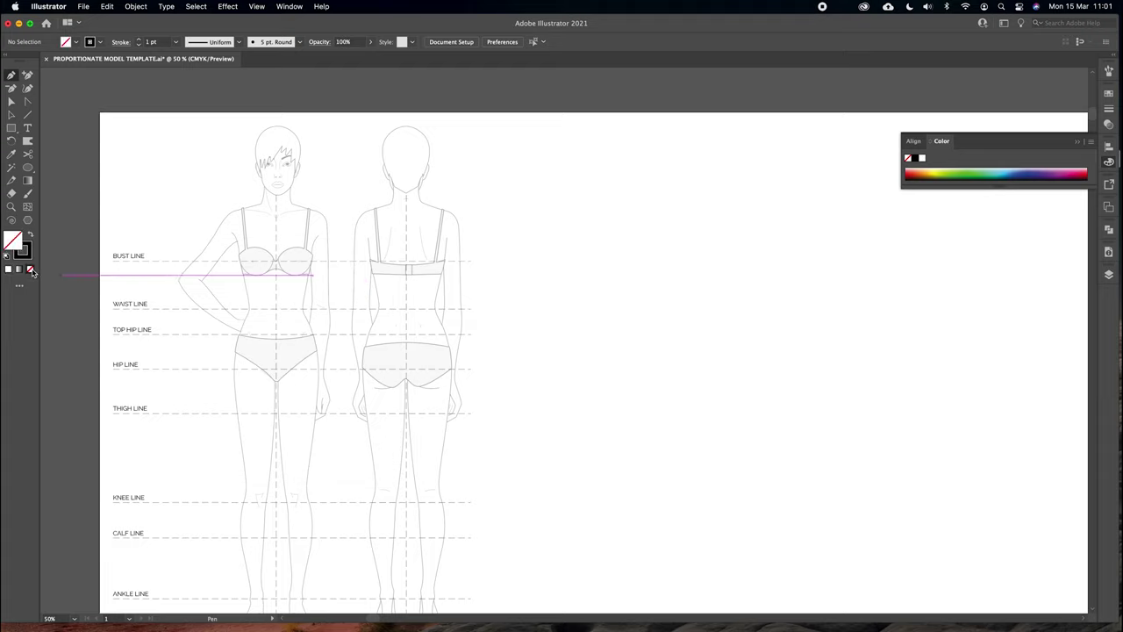
Try out the Pen tool with a curved test path beside the figures and delete it
click(490, 183)
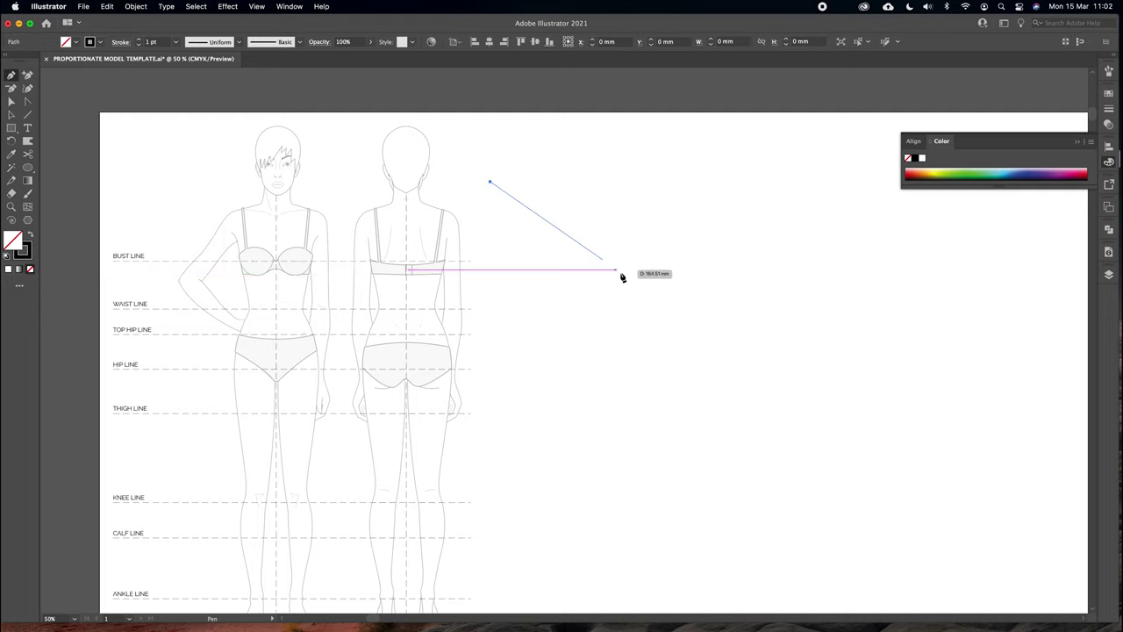
drag(624, 276, 708, 220)
drag(450, 354, 514, 276)
key(BackSpace)
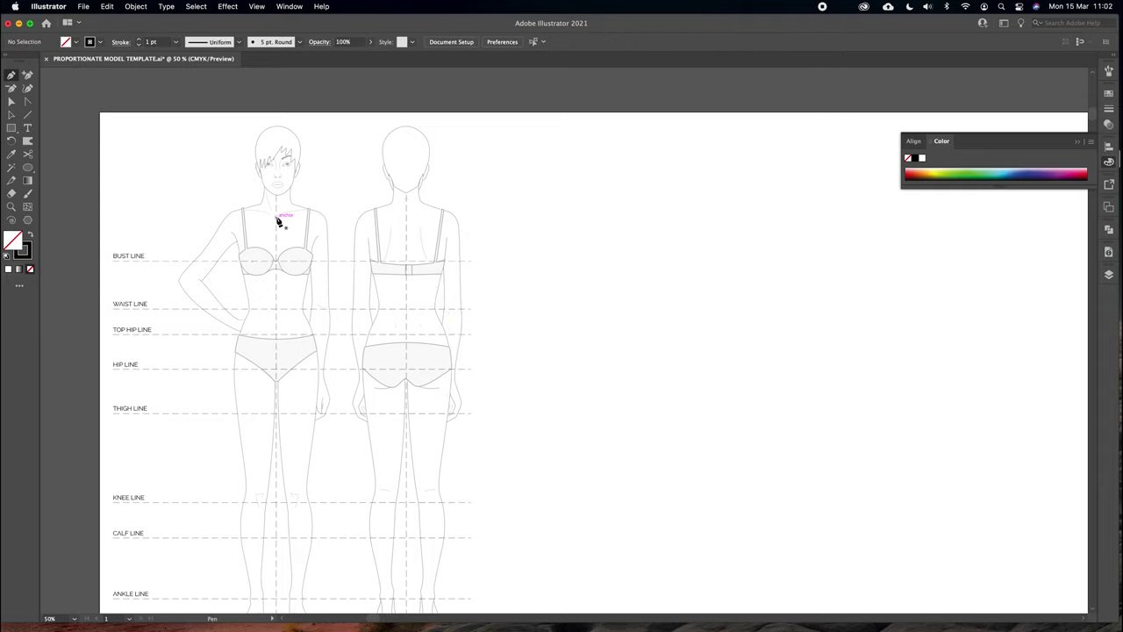
Put the colour options away and set the stroke weight to 2 pt for drawing over the front figure
key(super+plus)
drag(279, 220, 433, 229)
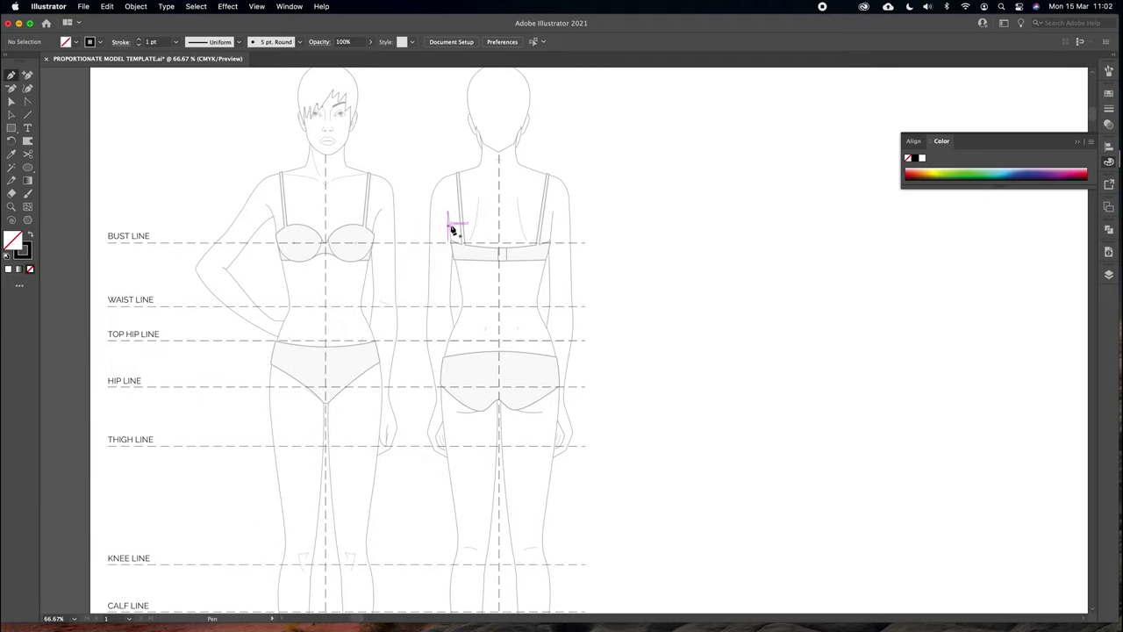
click(1078, 143)
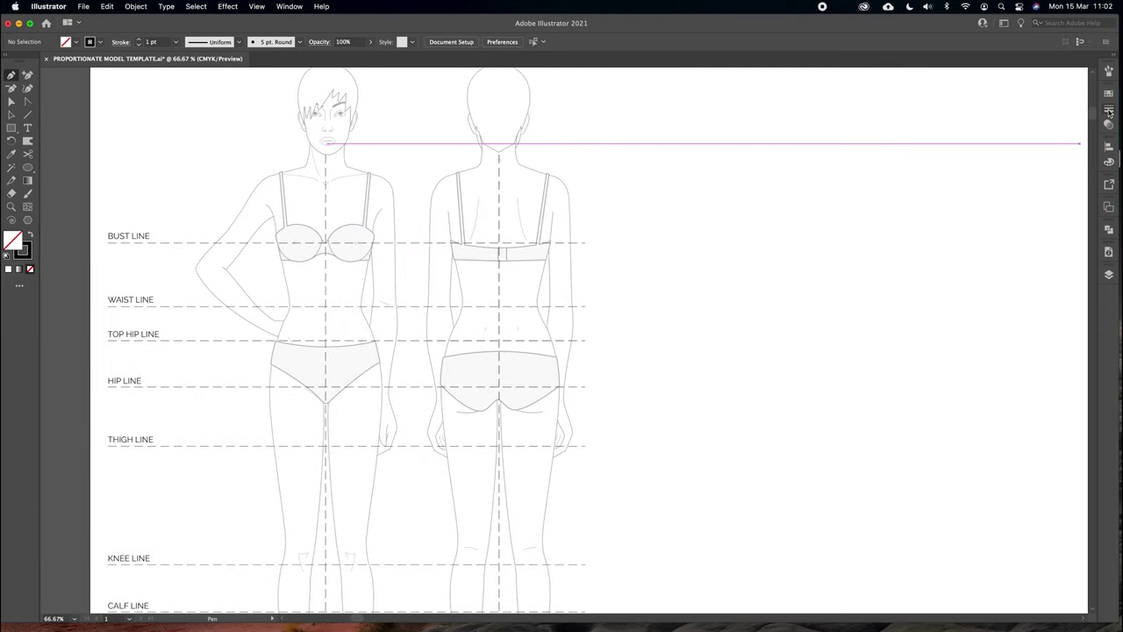
click(1109, 111)
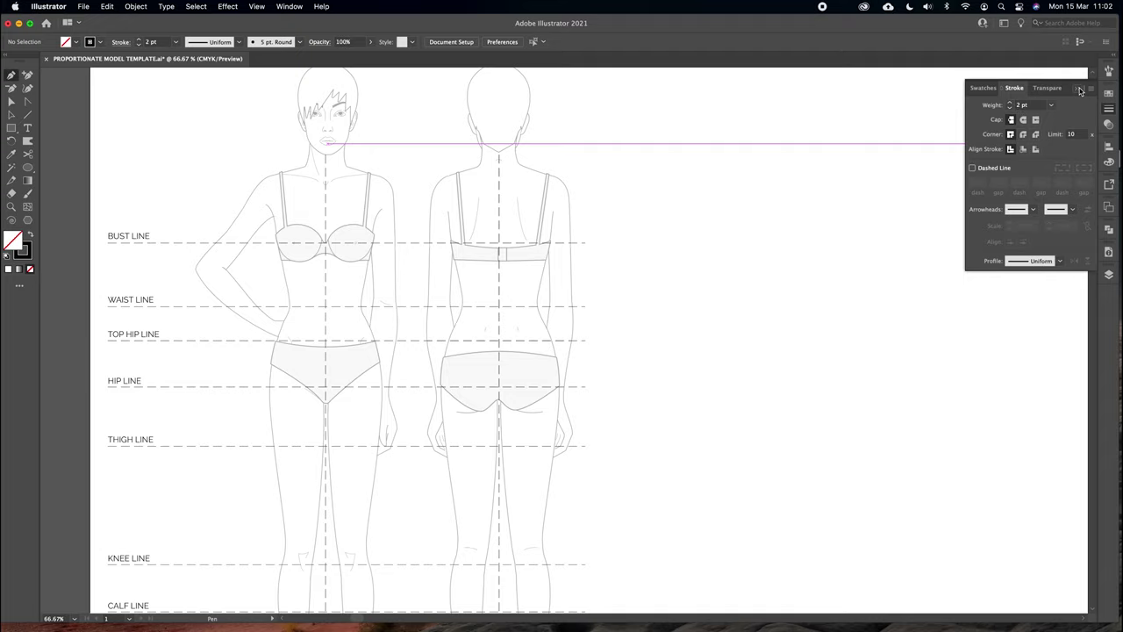
click(1079, 89)
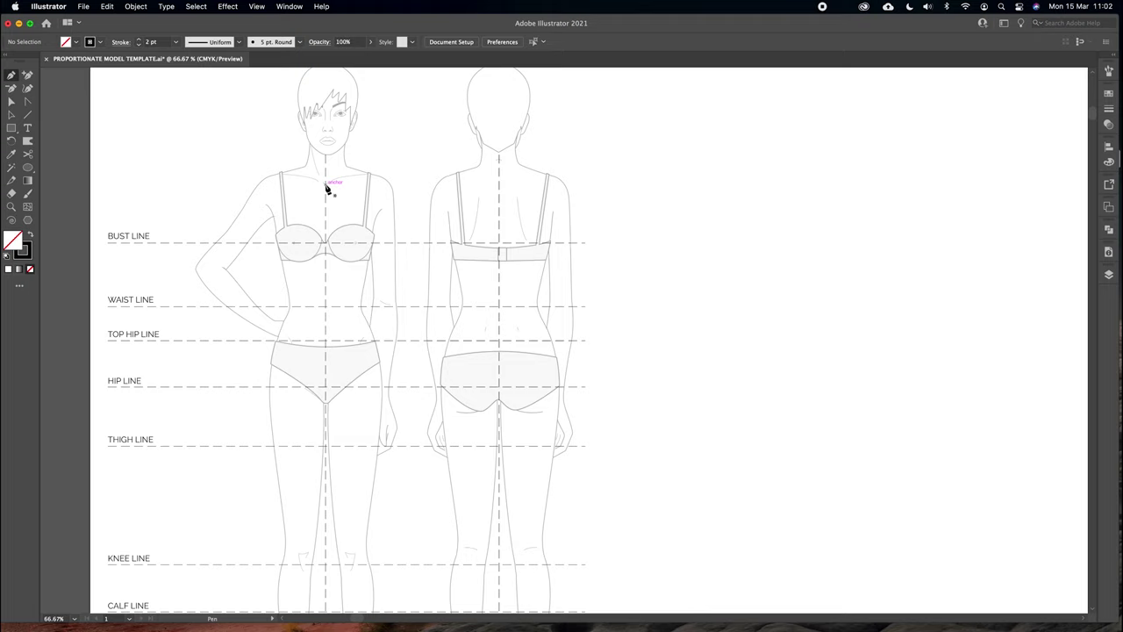
Draw straight pen segments on the front figure from centre-front neck to neck point, shoulder, bust line and waist line
click(325, 185)
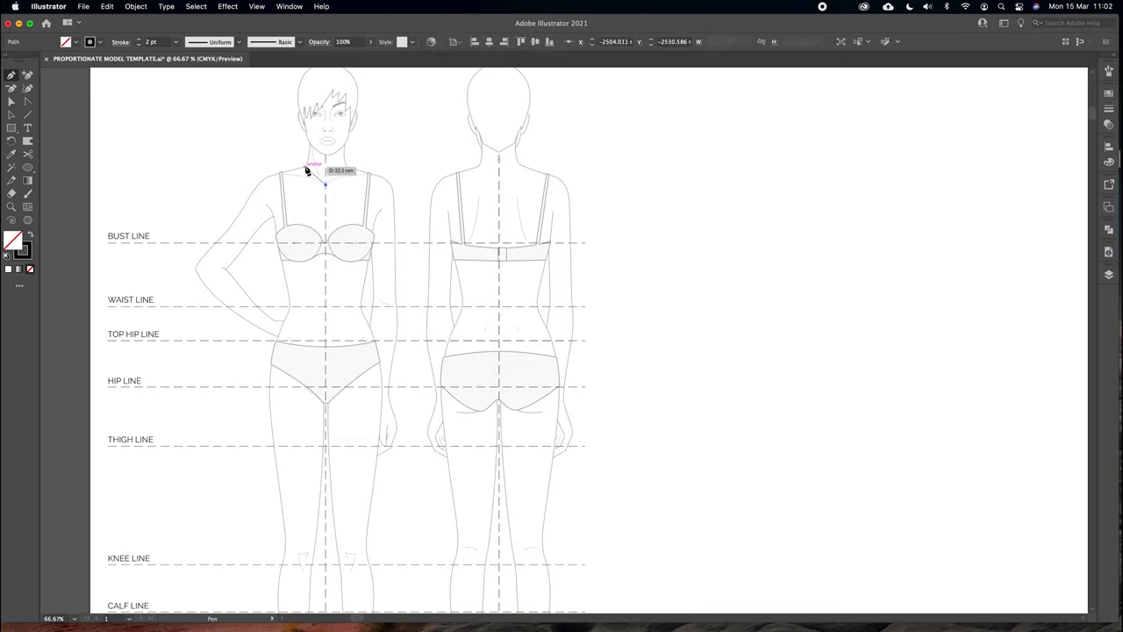
click(306, 167)
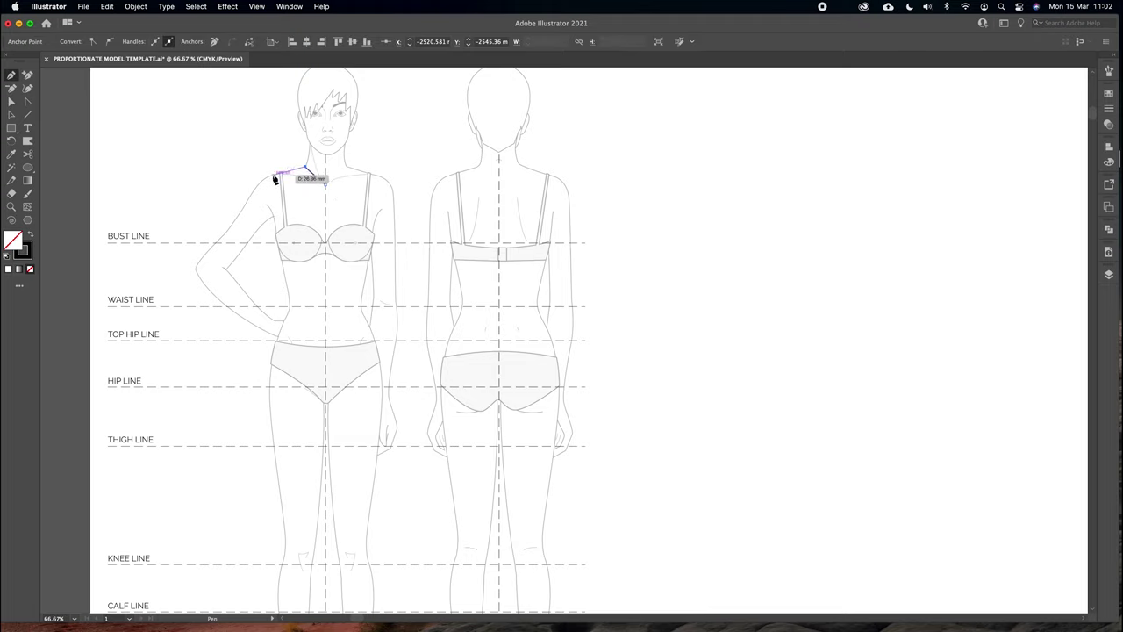
click(274, 173)
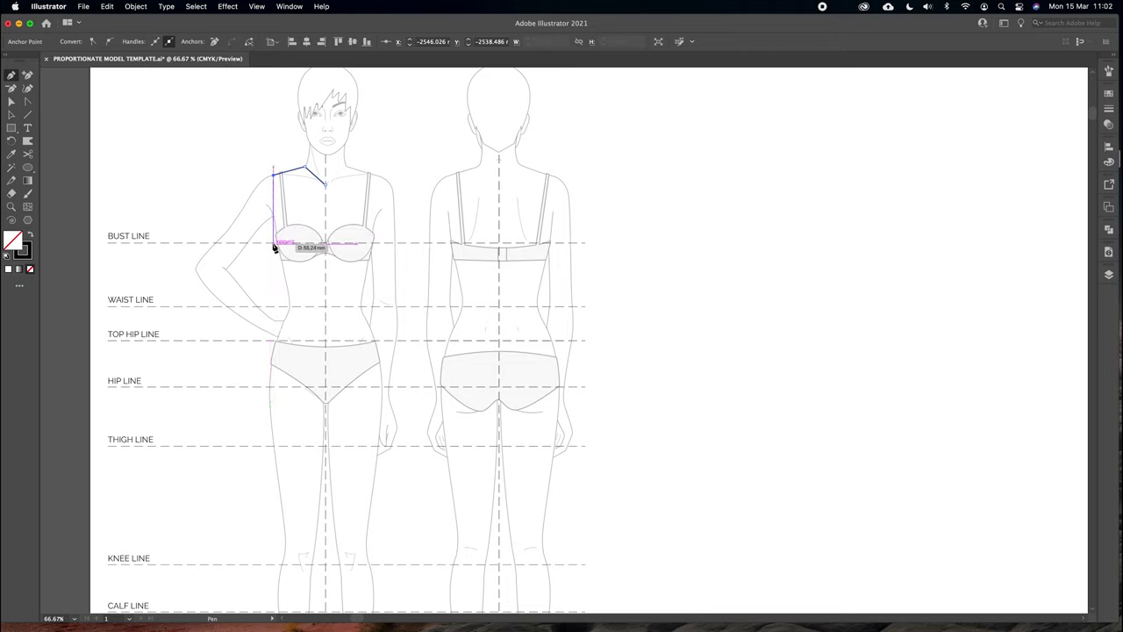
click(274, 245)
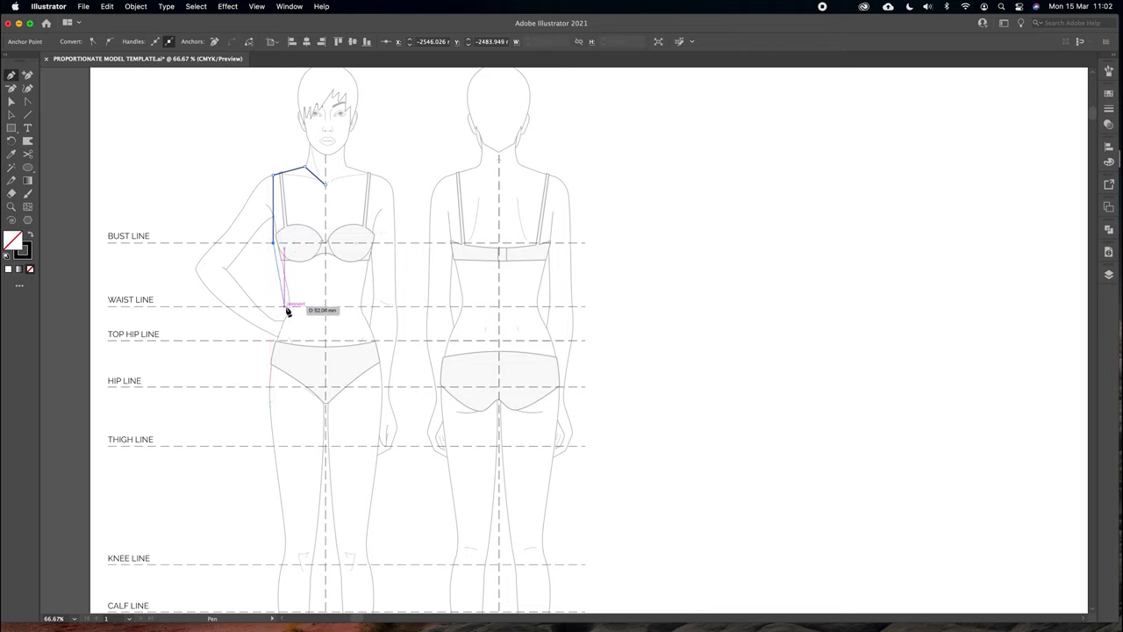
click(285, 307)
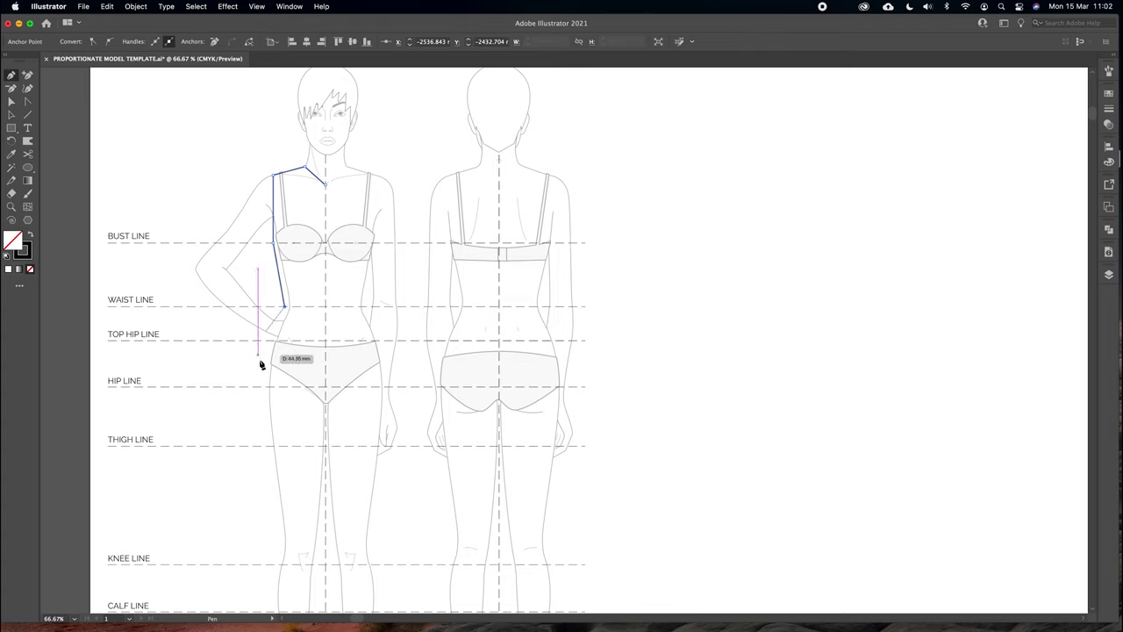
Continue the half outline from the waist to just outside the hip, down to the floor line and across to centre front
click(267, 386)
scroll(267, 390, down, 5)
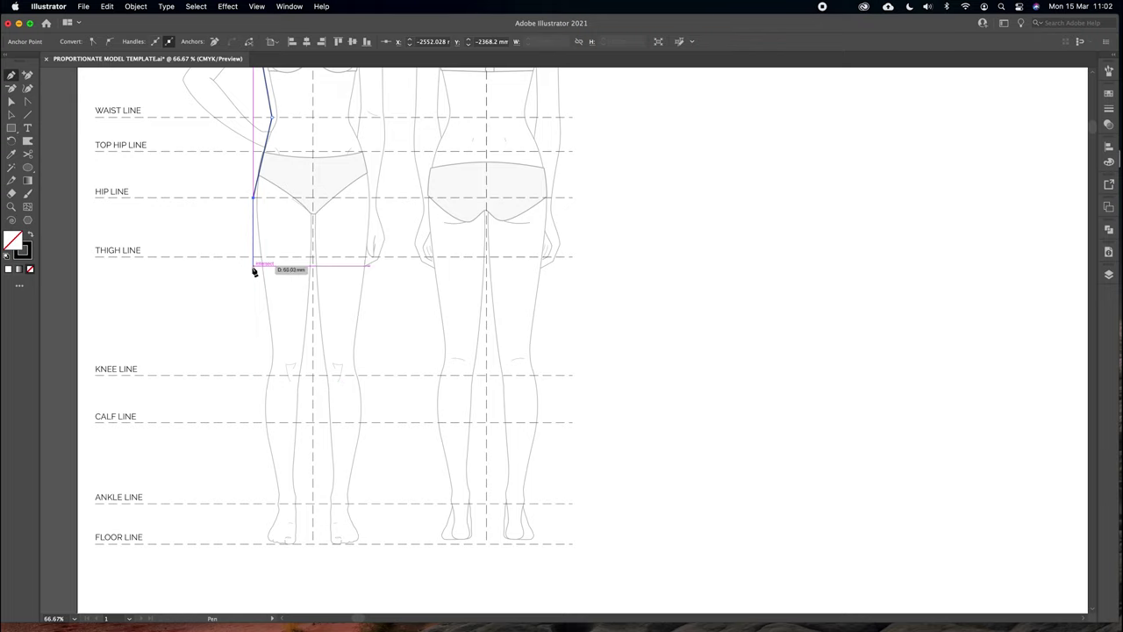
click(259, 545)
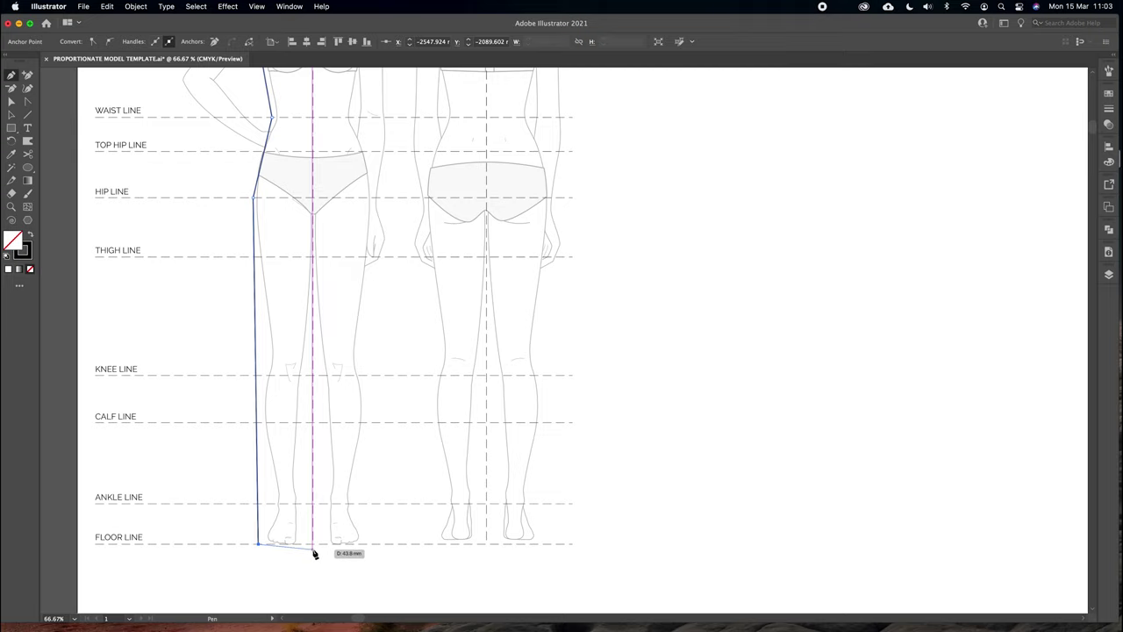
super+click(313, 551)
drag(306, 309, 307, 453)
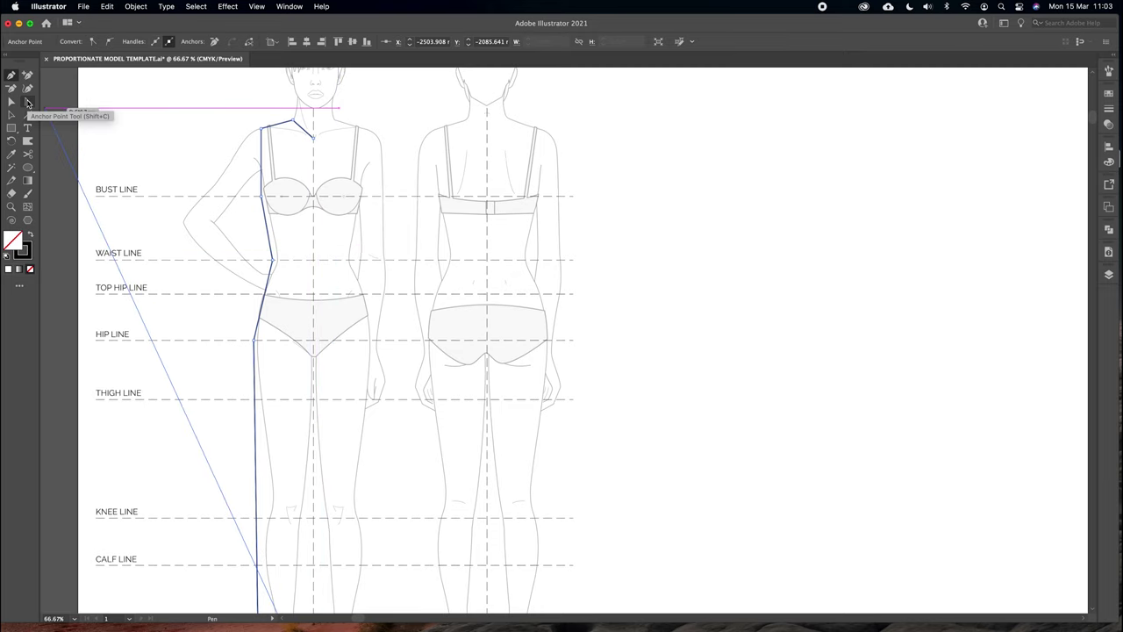
Curve the neckline and the armhole of the half outline, refining the armhole curve above the bust line
click(27, 101)
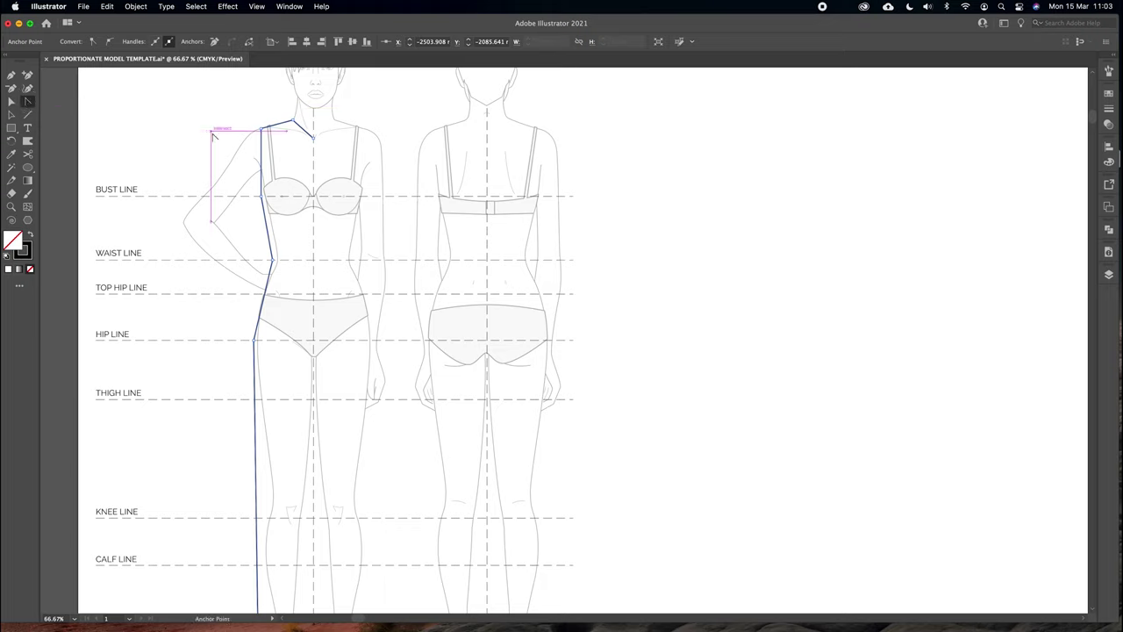
mouse_move(313, 137)
mouse_down()
mouse_move(292, 140)
mouse_move(298, 126)
mouse_move(323, 140)
mouse_move(308, 129)
mouse_move(298, 147)
mouse_move(295, 133)
mouse_up()
mouse_move(264, 196)
mouse_down()
mouse_move(240, 211)
mouse_move(263, 193)
mouse_up()
key(a)
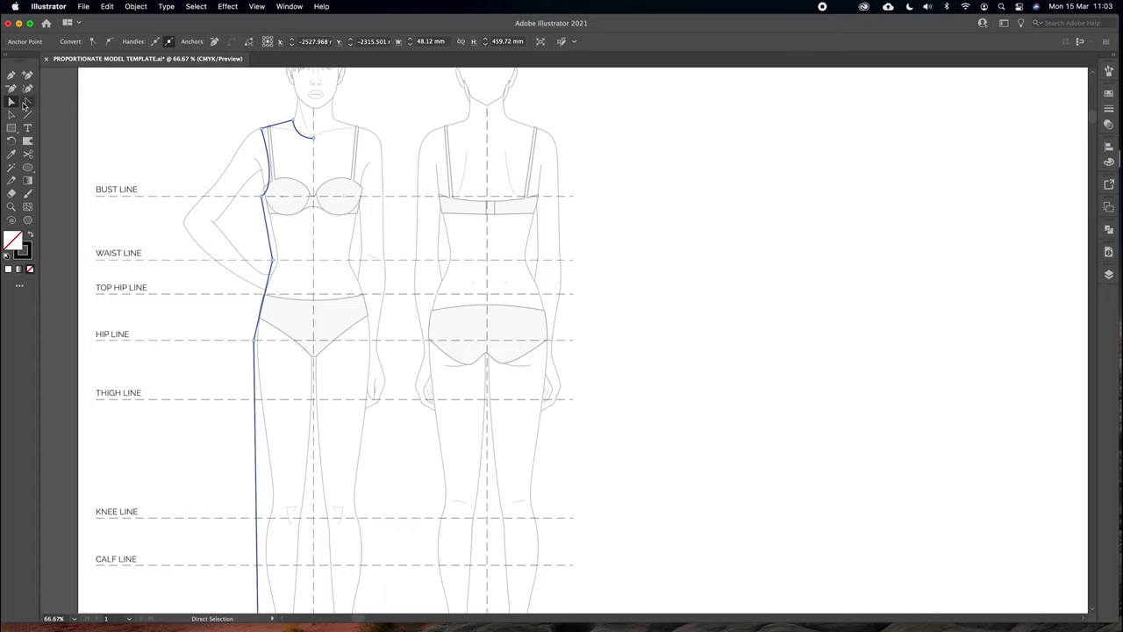
click(268, 184)
mouse_move(282, 189)
mouse_down()
mouse_move(271, 188)
mouse_move(281, 184)
mouse_up()
click(296, 174)
Convert the waist and hip anchor points to smooth points so the side seam curves from bust to hip
click(27, 102)
drag(271, 260, 275, 282)
drag(254, 339, 253, 387)
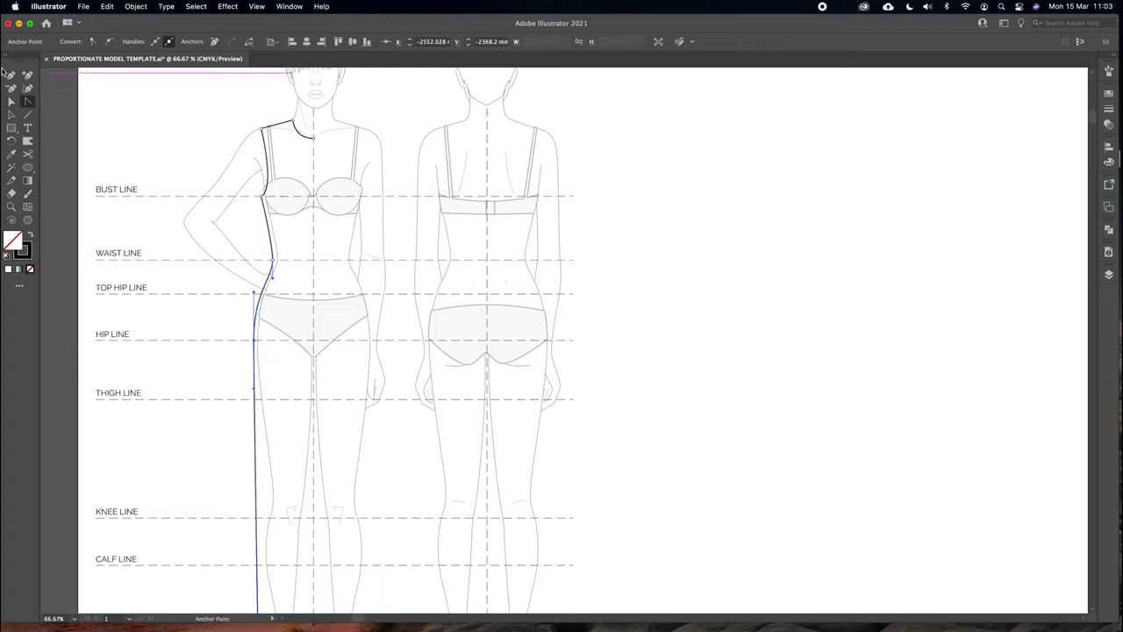
Nudge the hip anchor point sideways in small increments to settle it slightly closer to the body
click(11, 102)
click(264, 332)
click(254, 341)
key(Right)
key(Right)
key(Right)
key(Right)
key(Right)
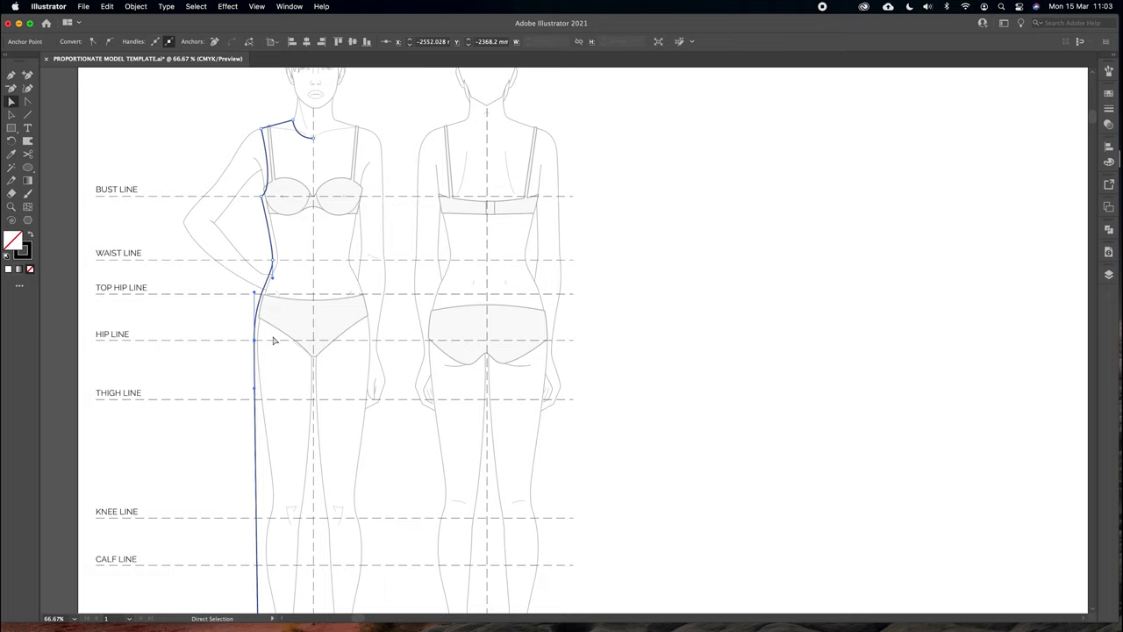
key(shift+Left)
key(Left)
key(Left)
key(Left)
key(Right)
key(Right)
key(Right)
key(Right)
key(Right)
key(Left)
key(Left)
key(Left)
key(Right)
key(Right)
key(Right)
key(Right)
key(Right)
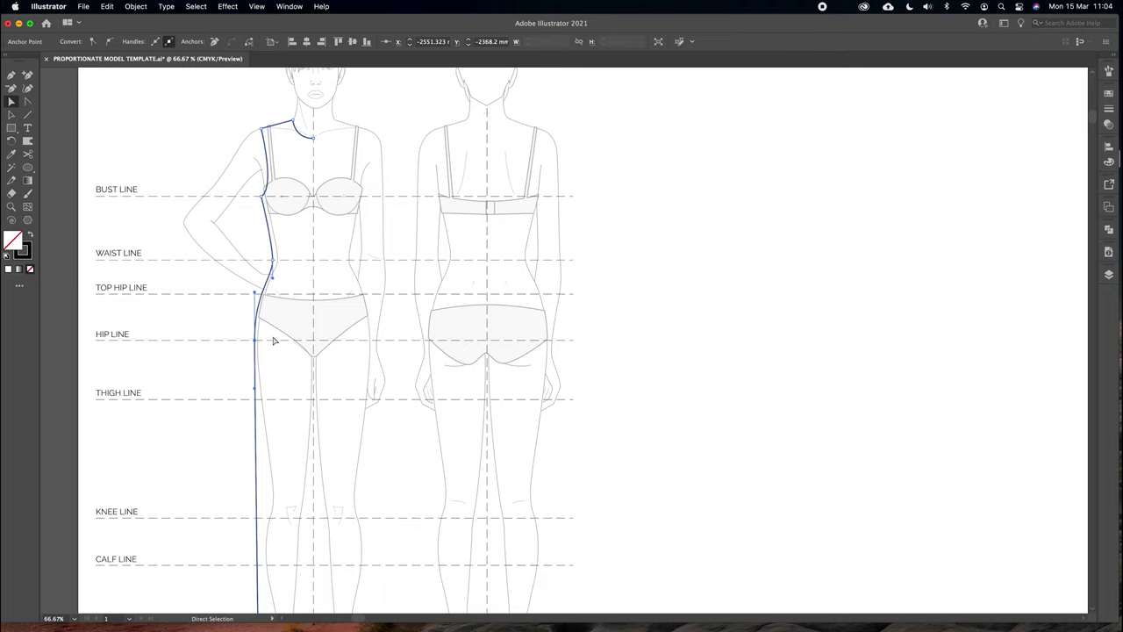
Try nudging the waist anchor point slightly outward from the body
click(270, 256)
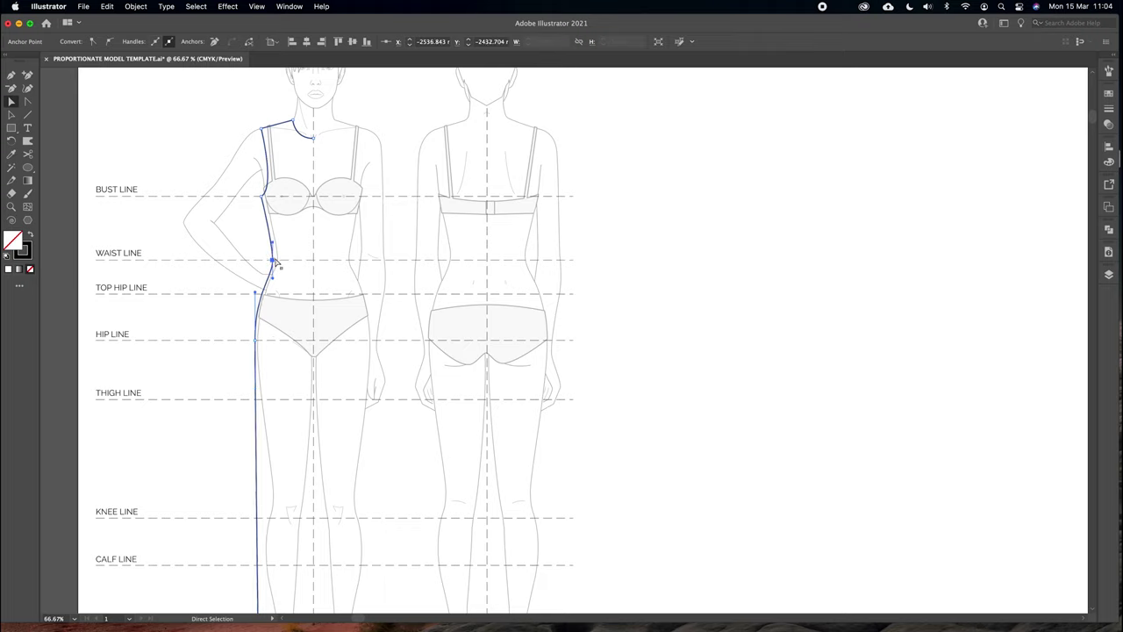
key(Left)
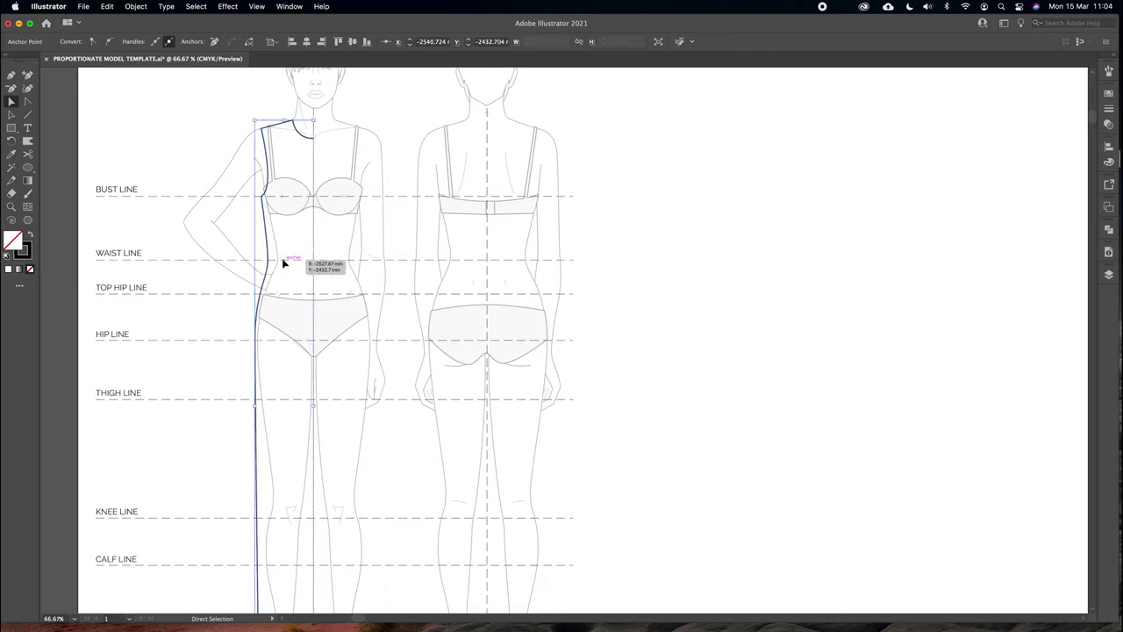
key(Right)
key(Right)
key(Right)
key(Right)
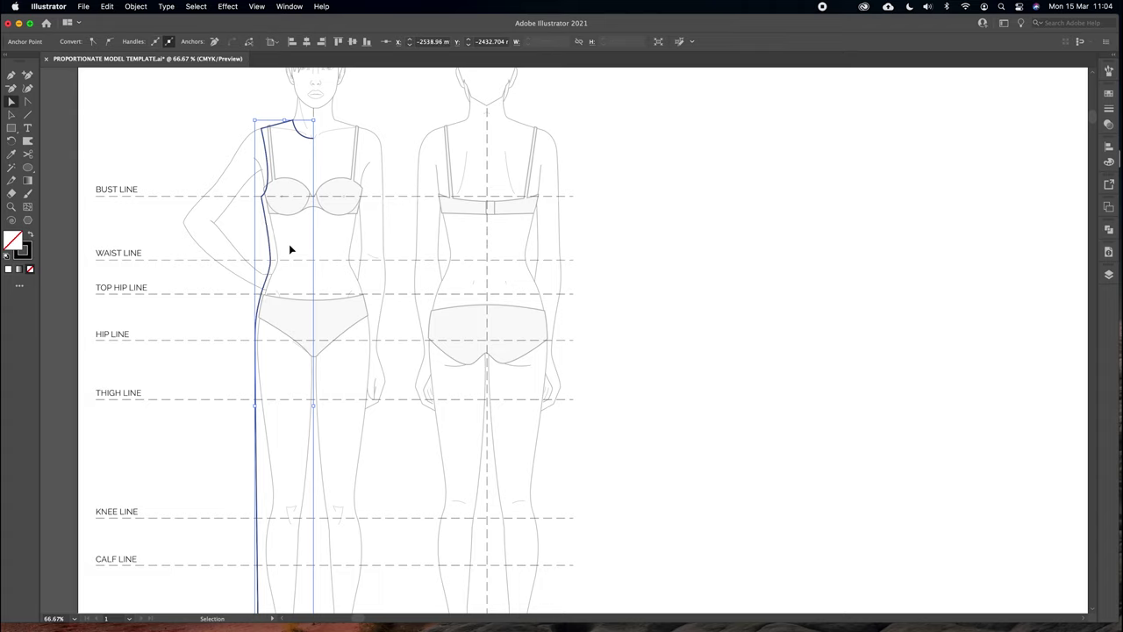
key(a)
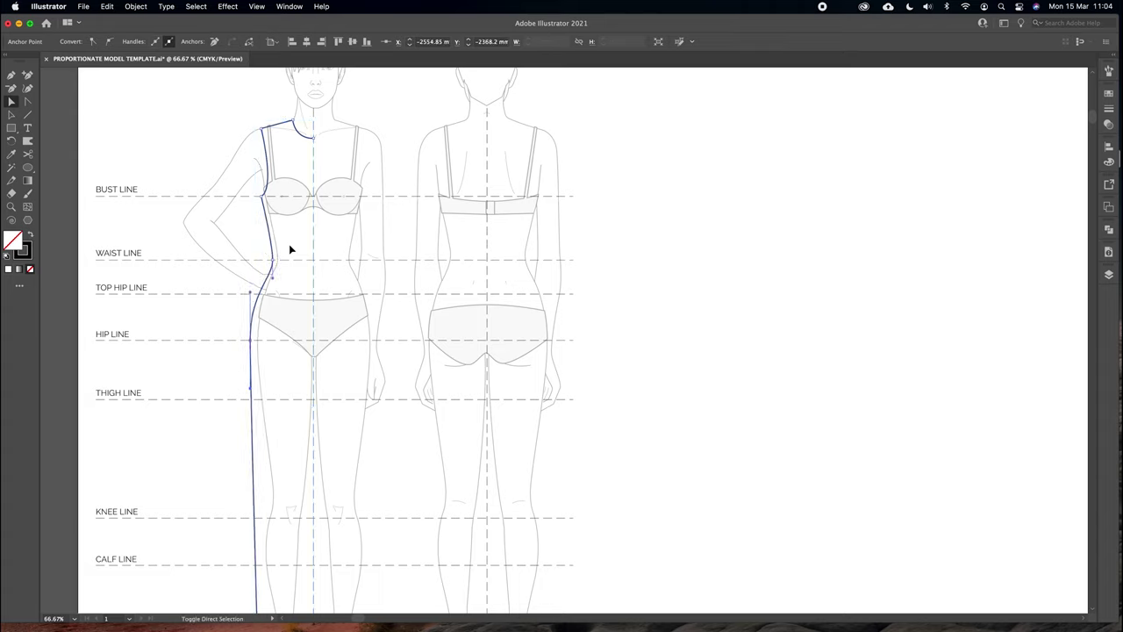
click(289, 244)
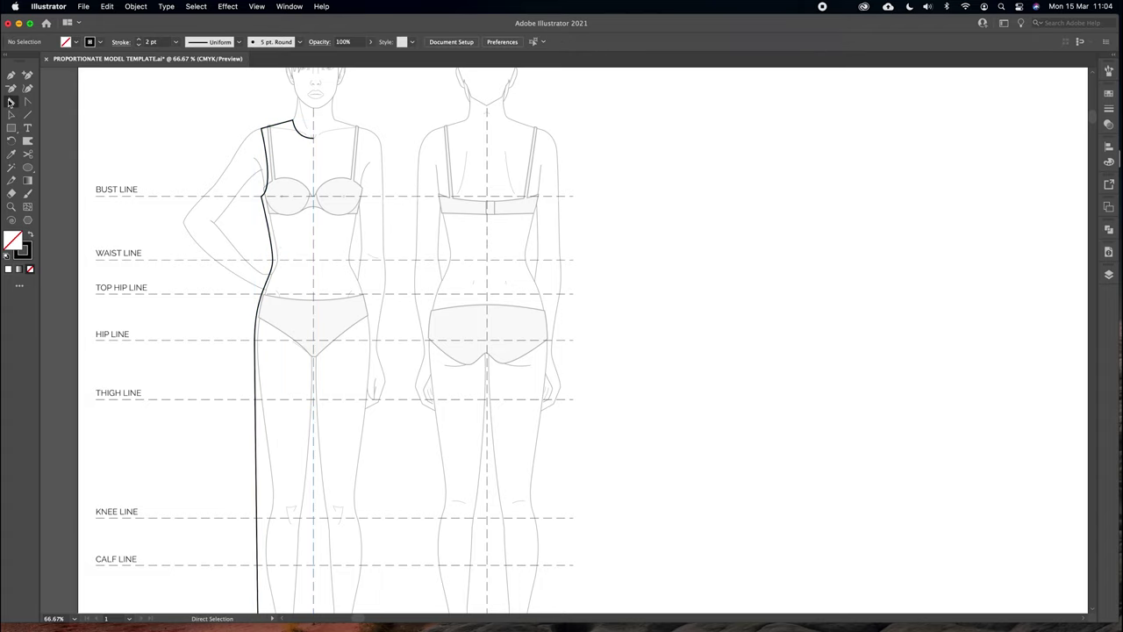
Try moving the waist anchor point well outward in small increments to straighten the side seam between bust and hip
click(272, 259)
key(Left)
key(Left)
key(Left)
key(Left)
key(Left)
key(Left)
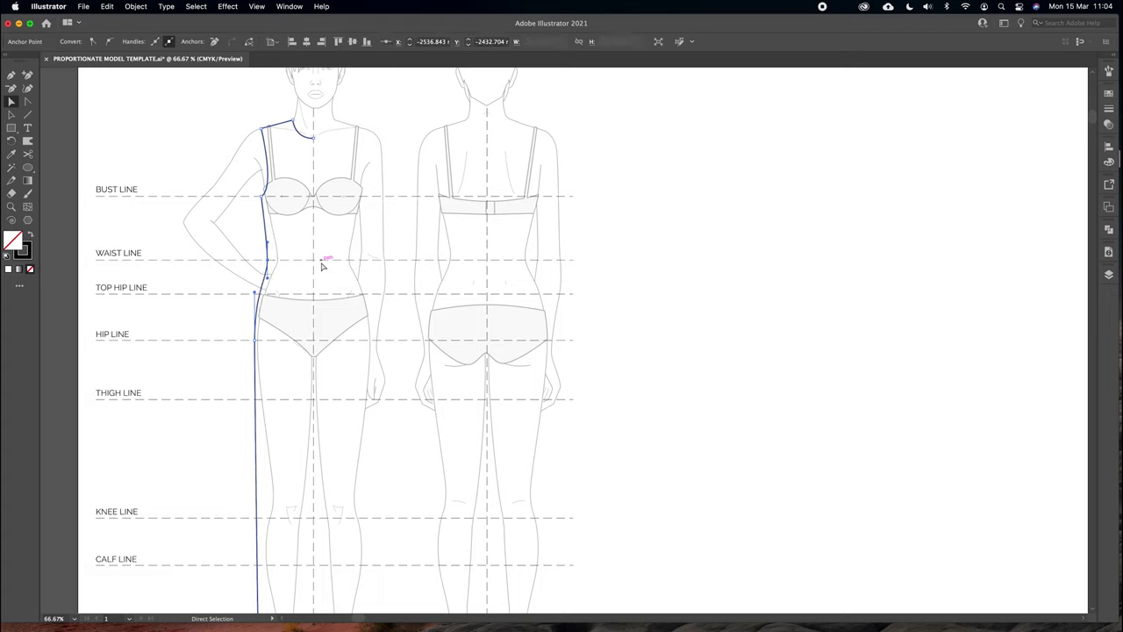
key(Left)
key(Left)
key(Left)
key(Left)
key(Left)
key(Left)
key(Left)
key(Left)
key(Left)
key(Left)
key(Left)
key(Left)
key(Left)
key(Left)
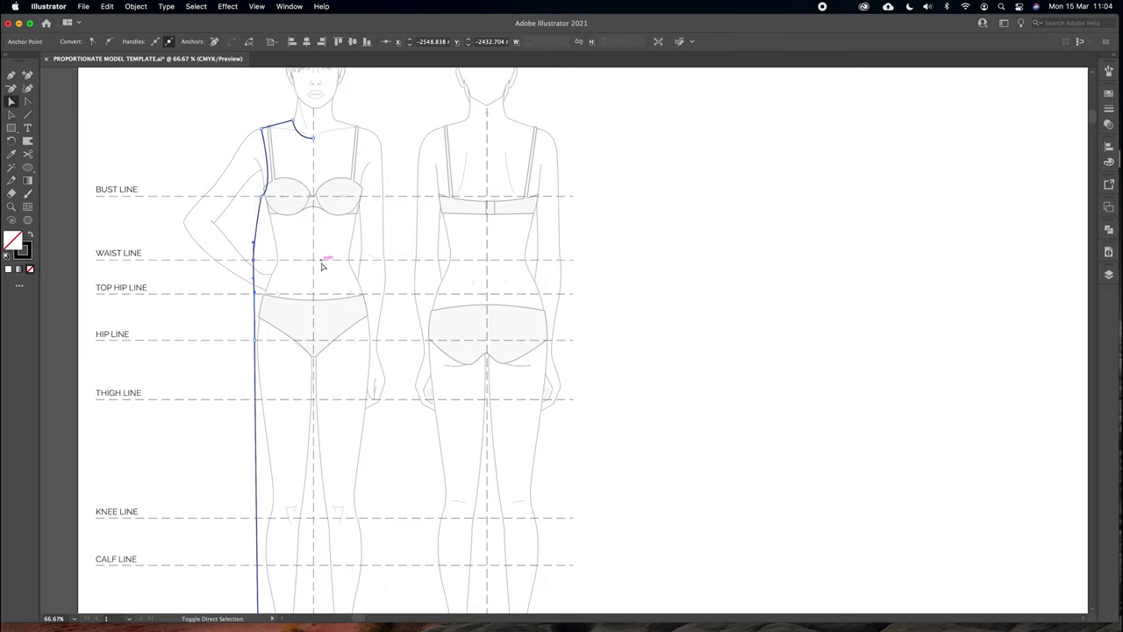
Nudge the waist anchor point back inward to the body's waist and slightly adjust the hip anchor's upper handle
key(Right)
key(Right)
key(Right)
key(Right)
key(Right)
key(Right)
key(Right)
key(Right)
key(Right)
key(Right)
key(Right)
key(Right)
key(Right)
key(Right)
key(Right)
key(Right)
key(Right)
key(Right)
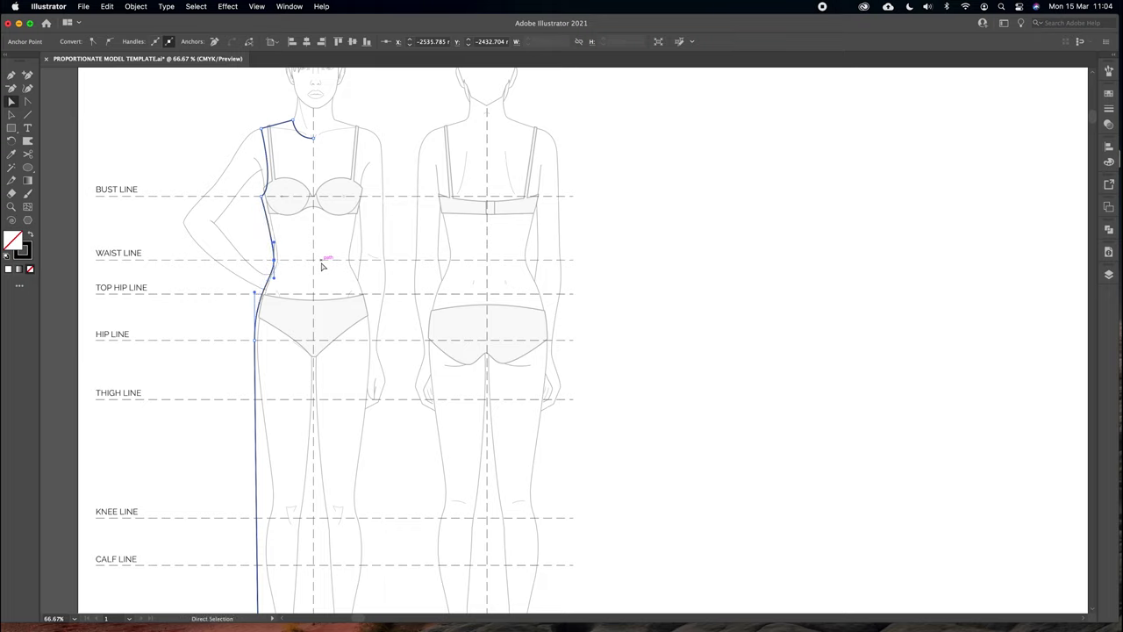
drag(256, 296, 255, 290)
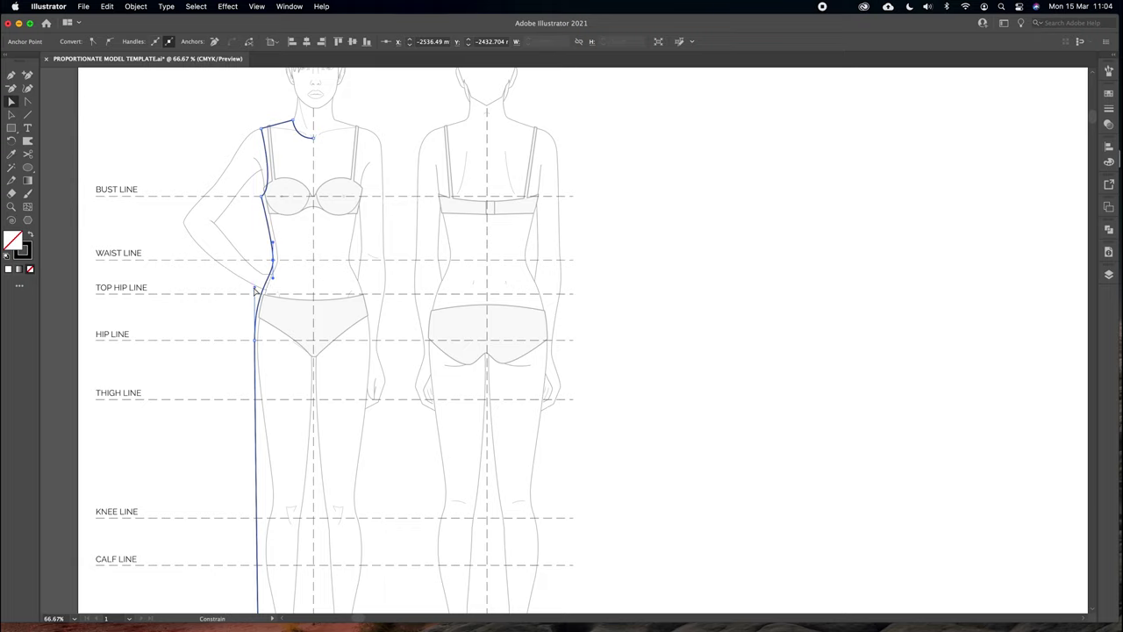
click(322, 238)
Curve the hem by making its centre anchor a smooth point, and raise the hem points so the hem rests on the floor line
scroll(319, 201, down, 5)
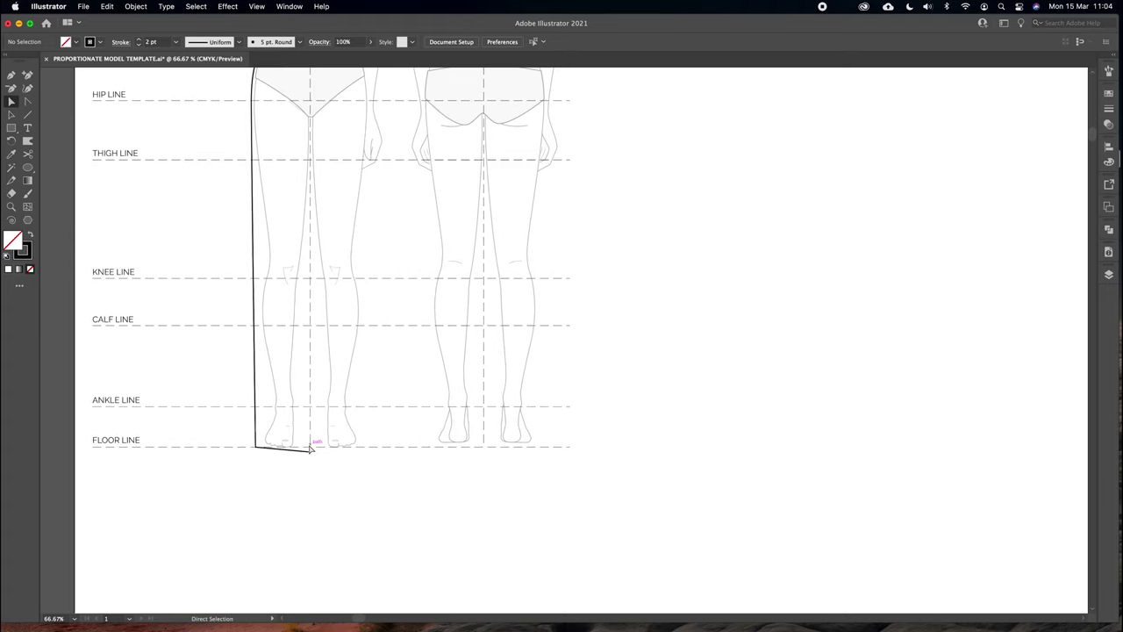
key(shift+c)
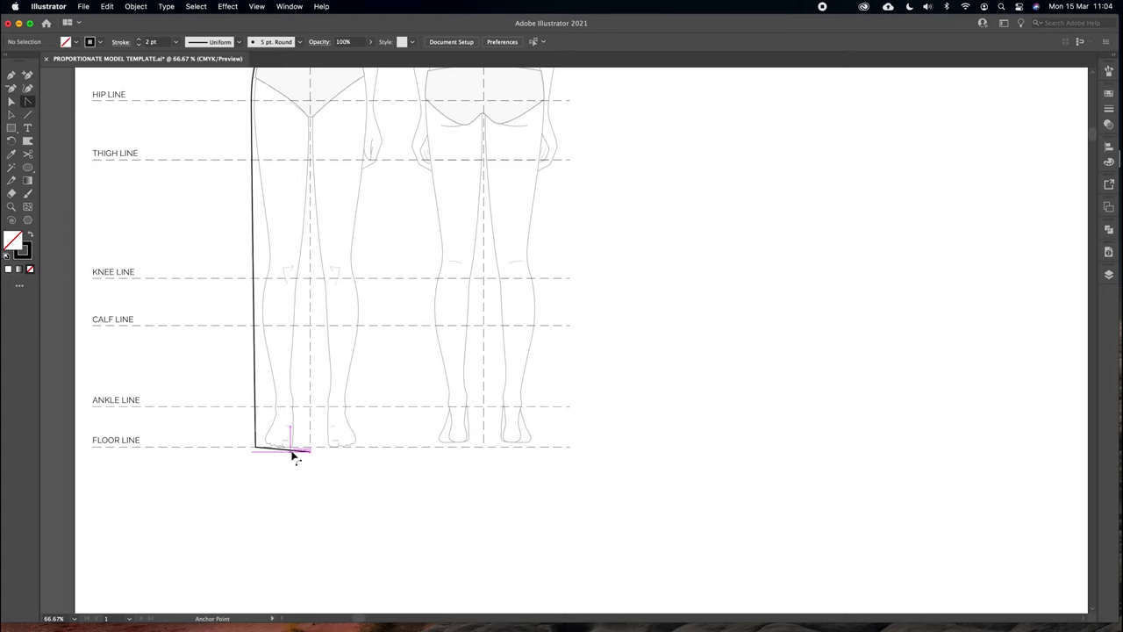
drag(308, 451, 341, 453)
key(a)
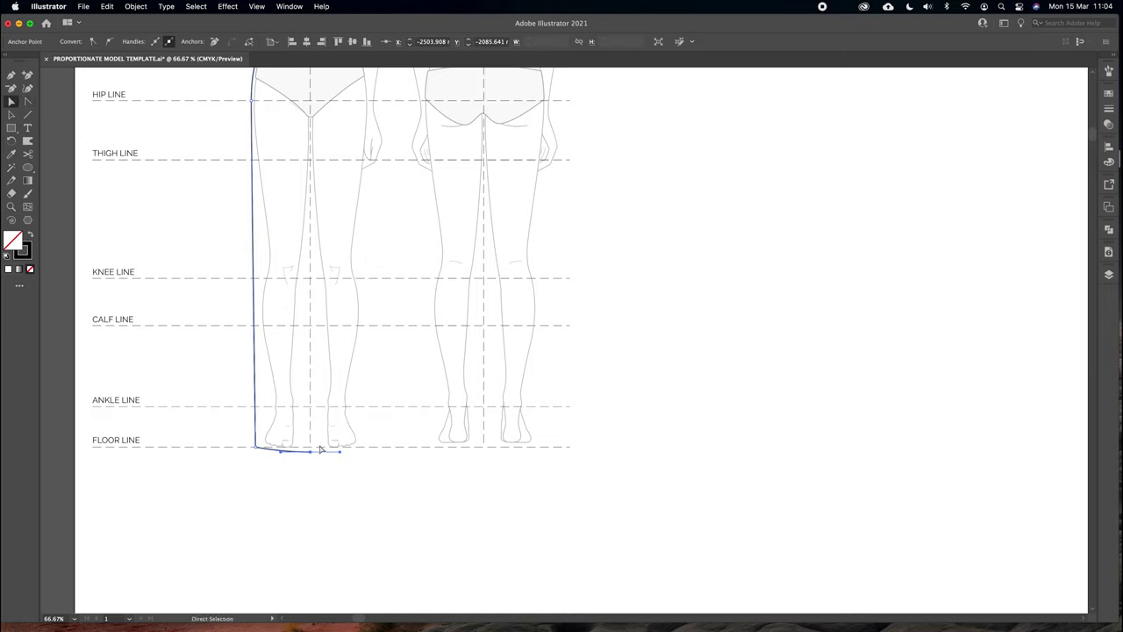
click(317, 451)
click(313, 453)
drag(233, 439, 334, 480)
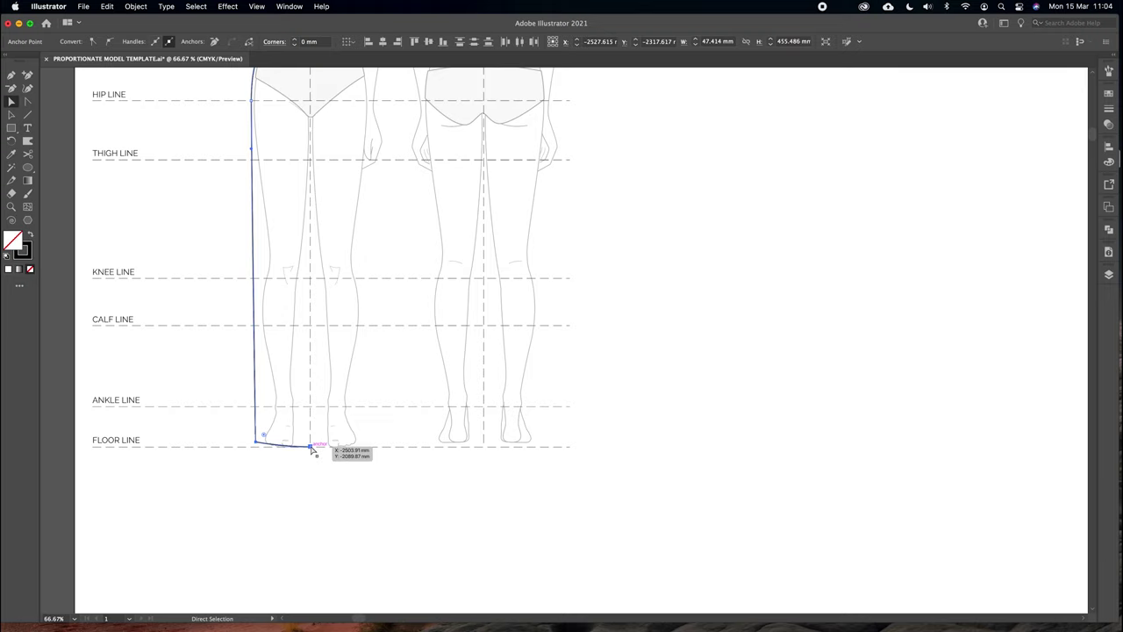
click(311, 455)
Try filling the open half outline with a pale yellow
key(super+minus)
drag(393, 323, 345, 449)
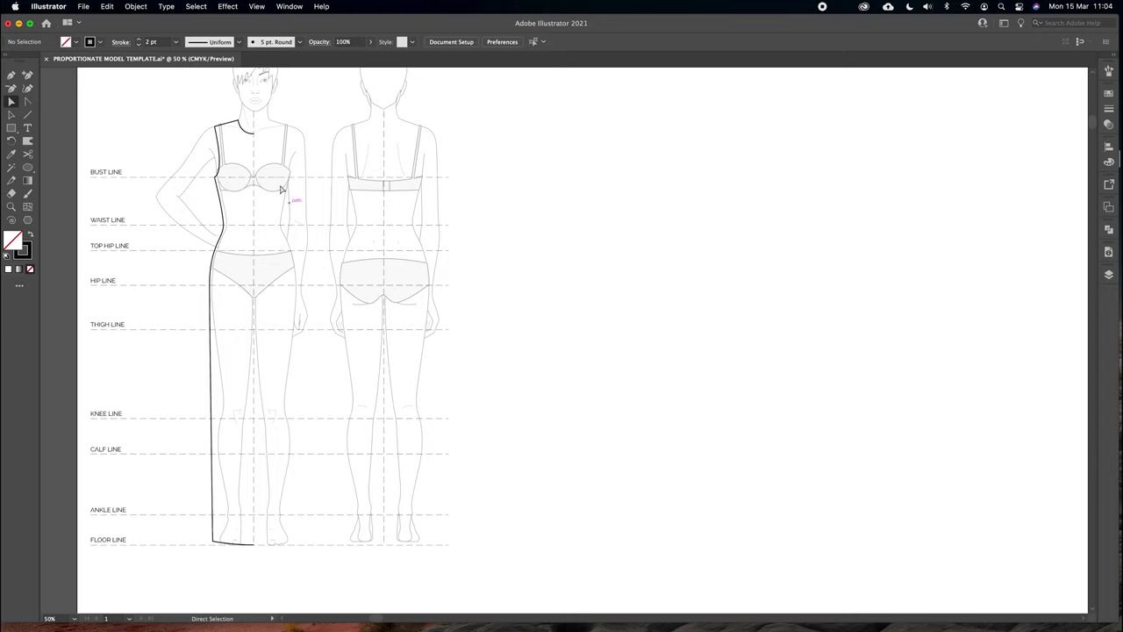
click(248, 132)
double_click(12, 239)
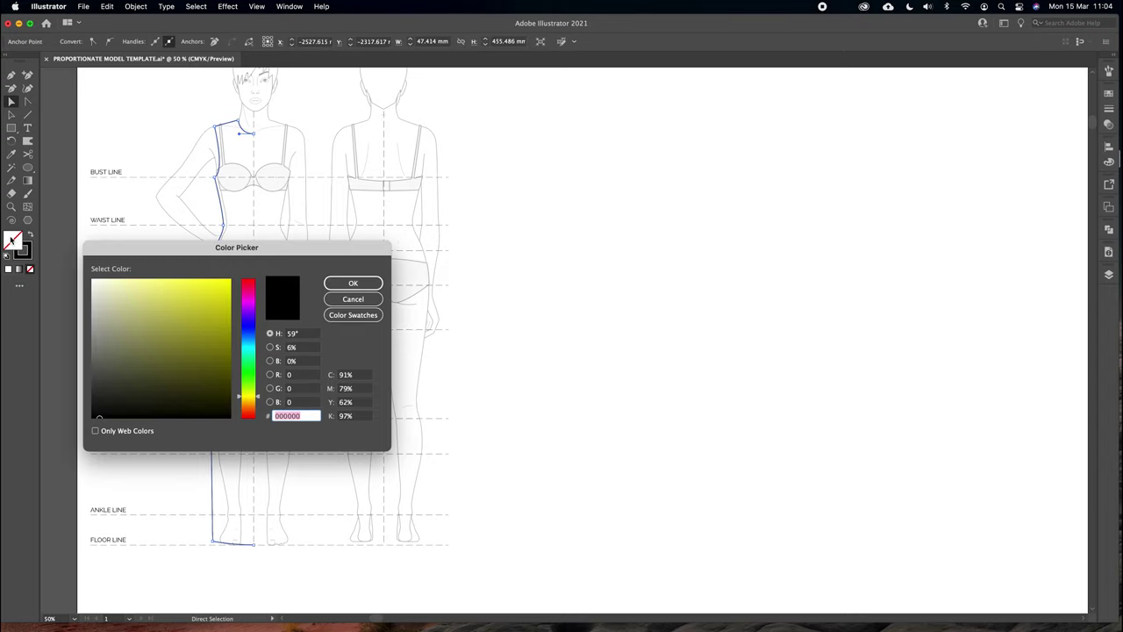
click(132, 284)
click(353, 283)
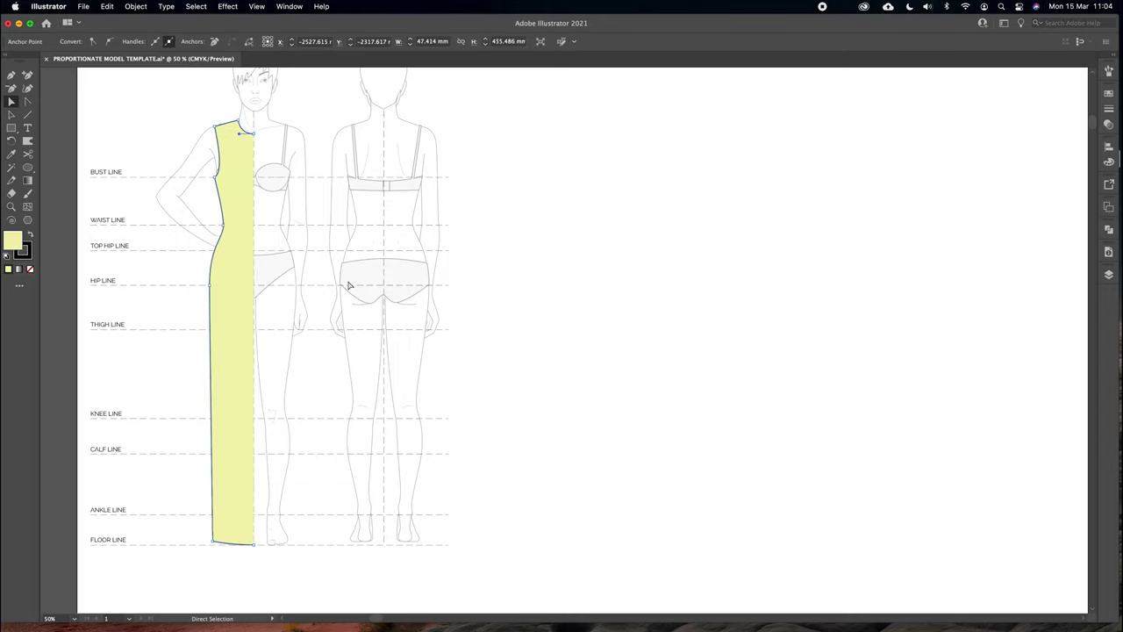
click(274, 228)
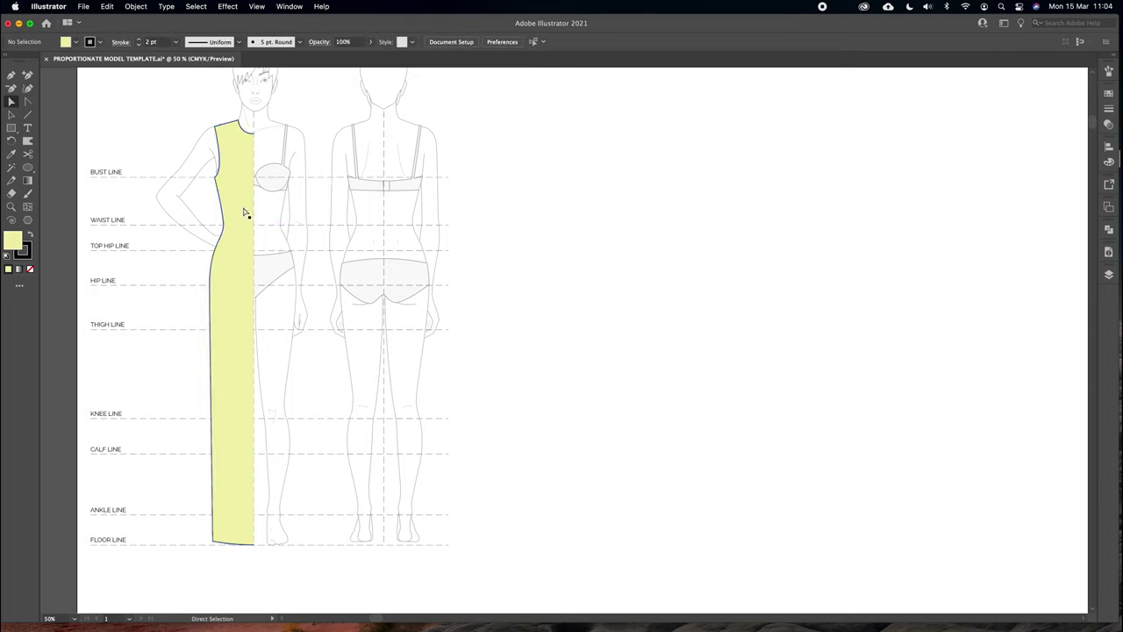
key(super+z)
click(249, 150)
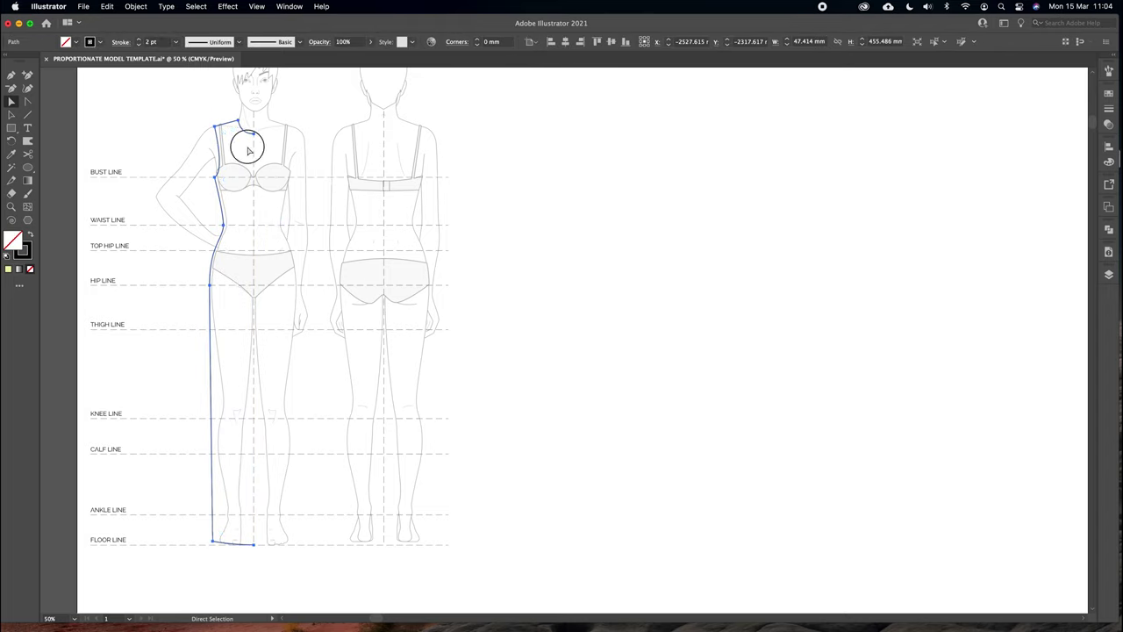
Reflect a copy of the half outline across the vertical axis and align it at the centre front line to complete the dress
click(11, 115)
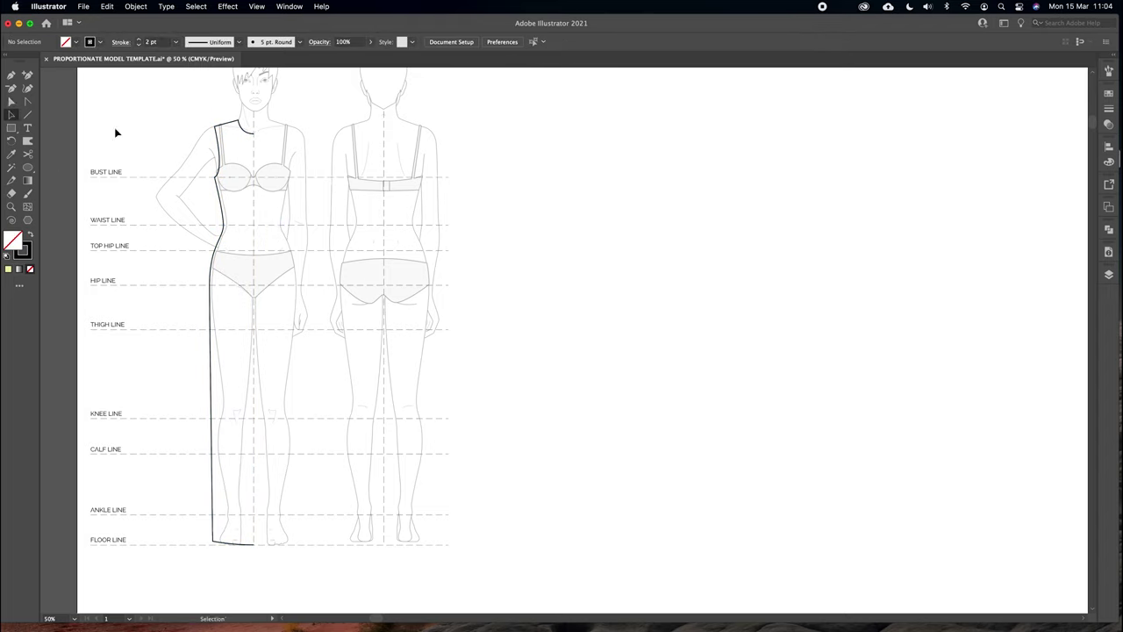
click(220, 151)
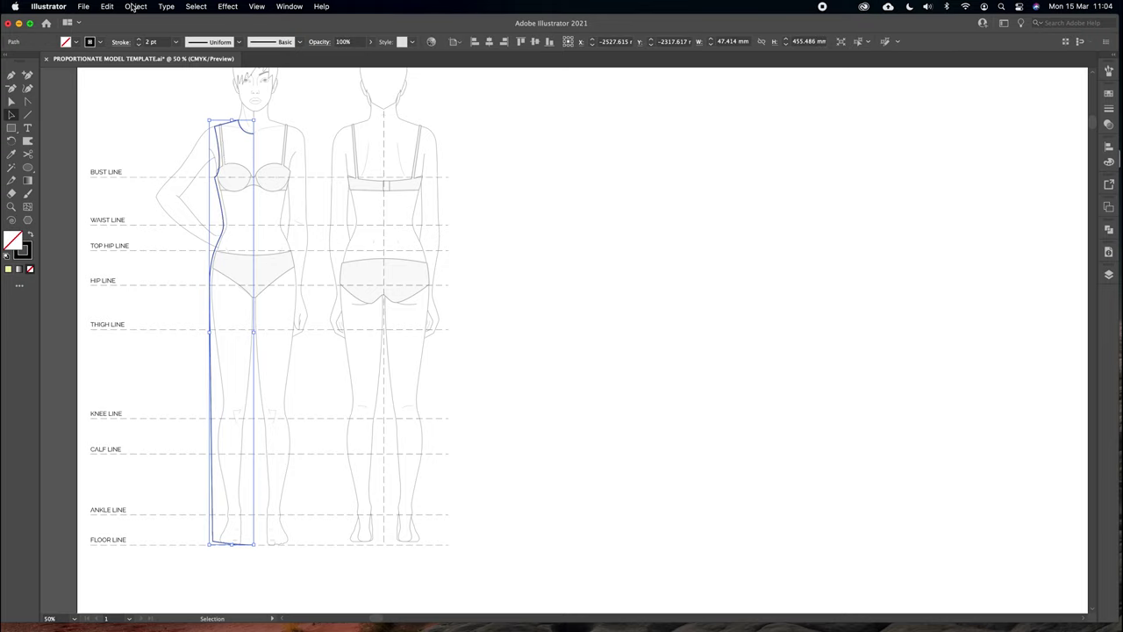
right_click(223, 194)
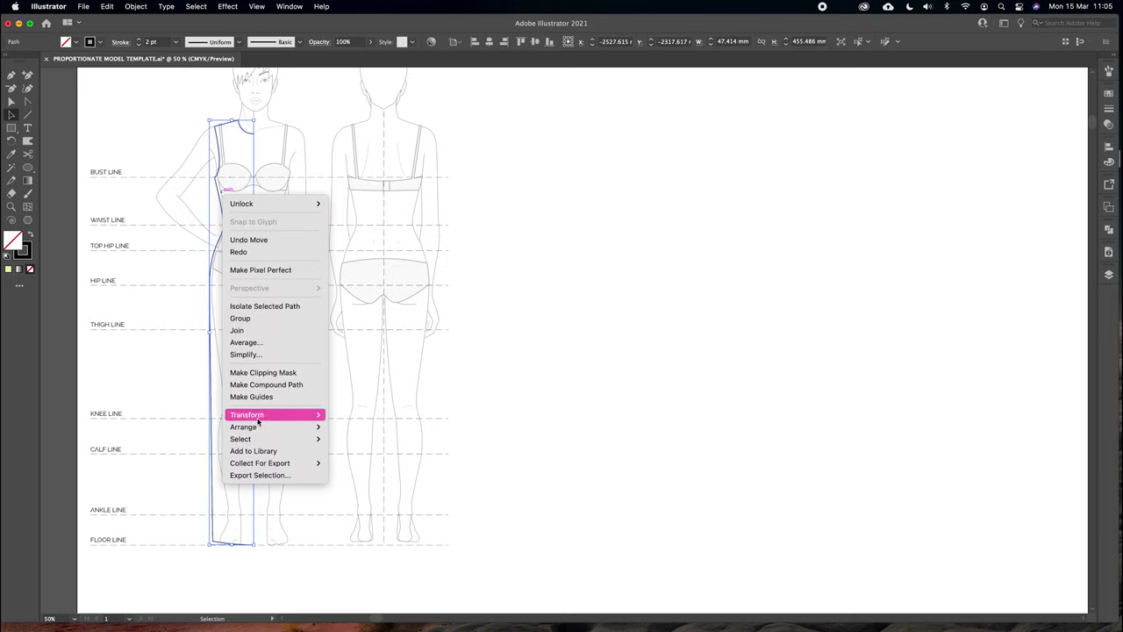
mouse_move(259, 418)
click(345, 457)
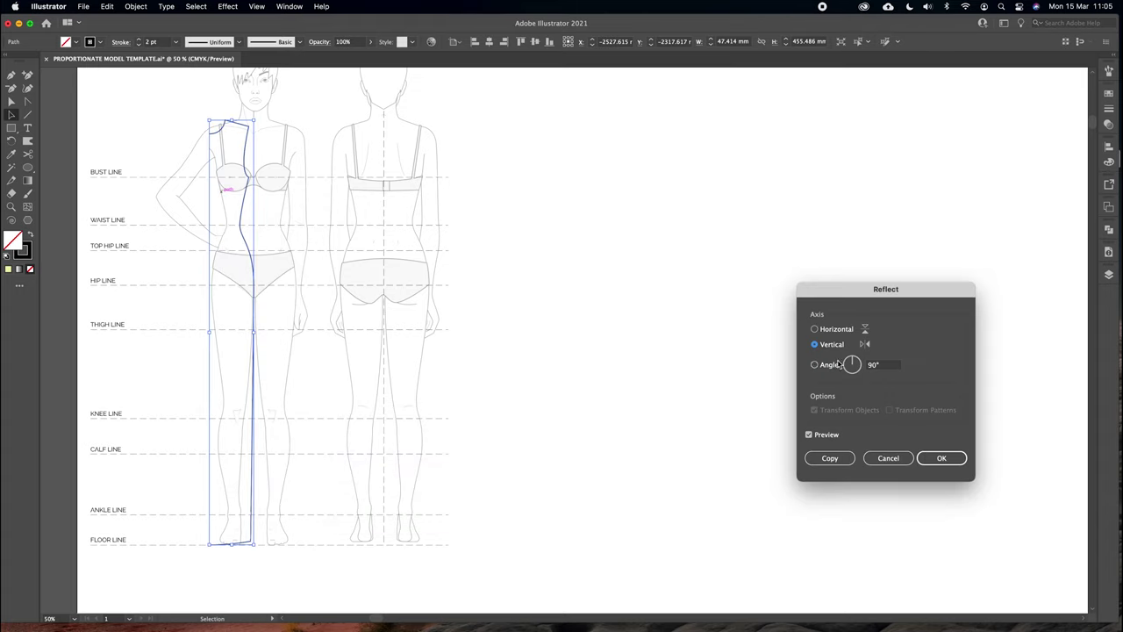
click(814, 328)
click(814, 344)
click(822, 459)
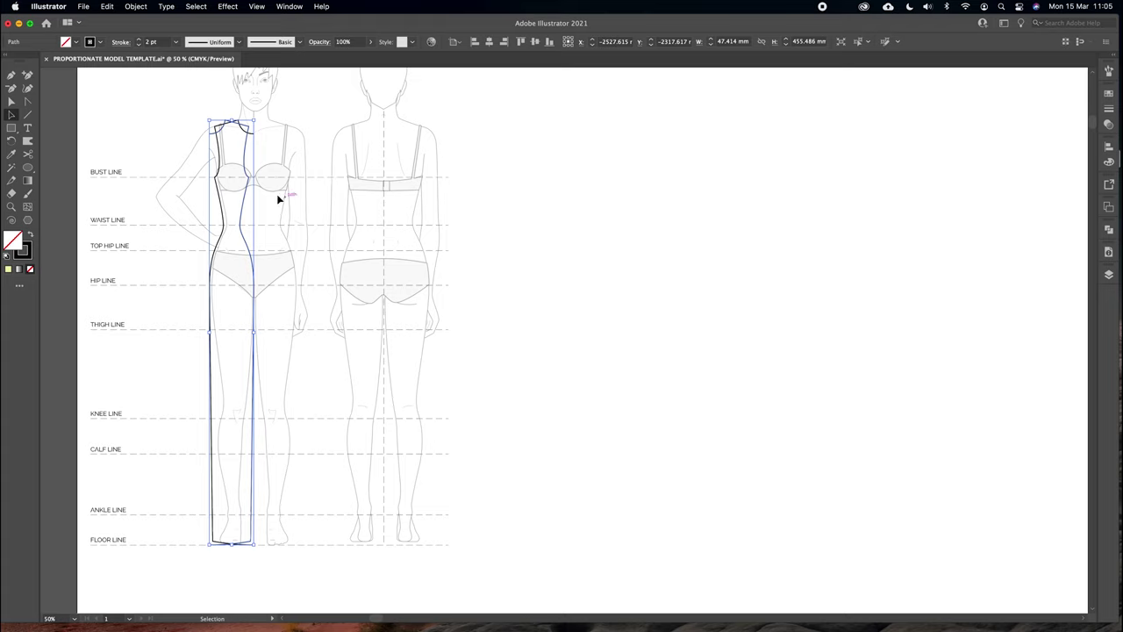
drag(247, 203, 289, 210)
Average the two centre neckline anchor points on both axes and join them
click(12, 101)
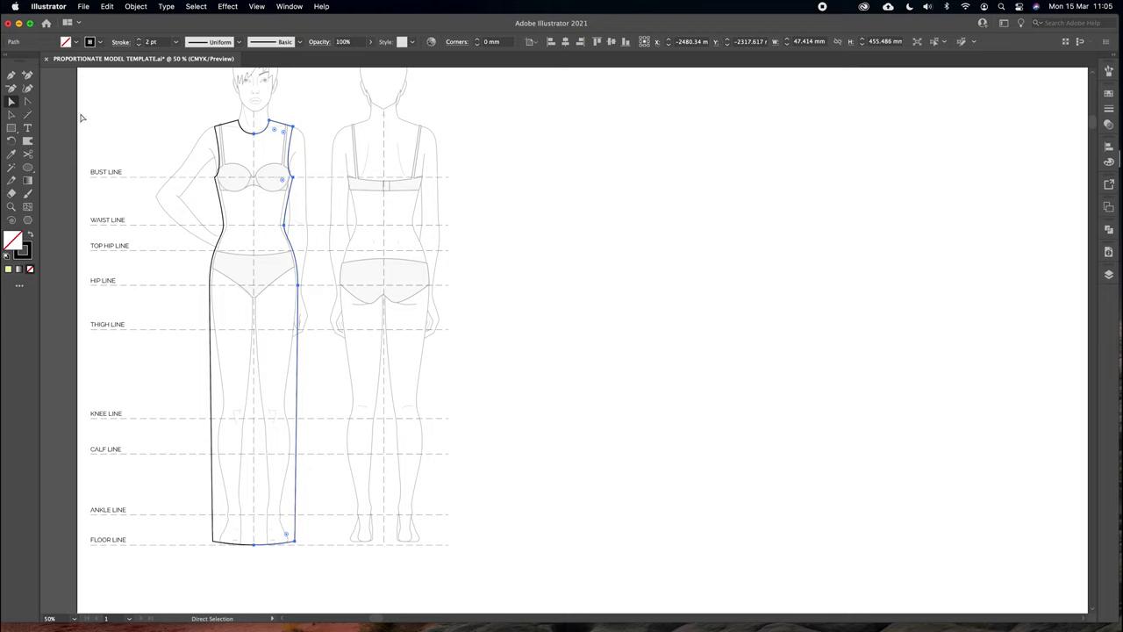
drag(248, 124, 260, 149)
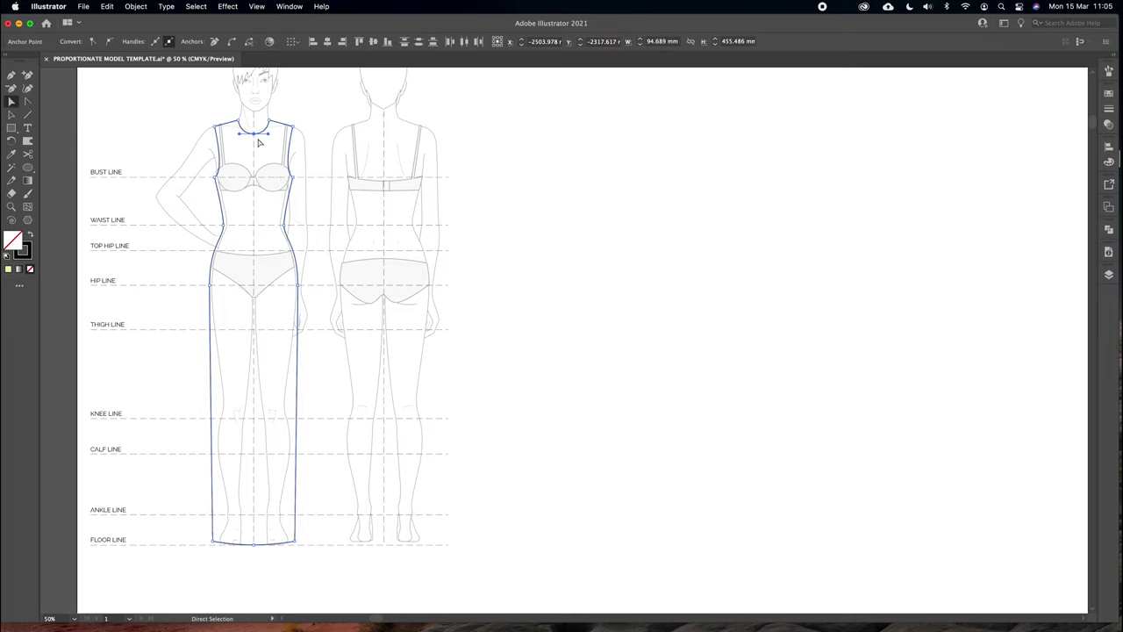
right_click(256, 138)
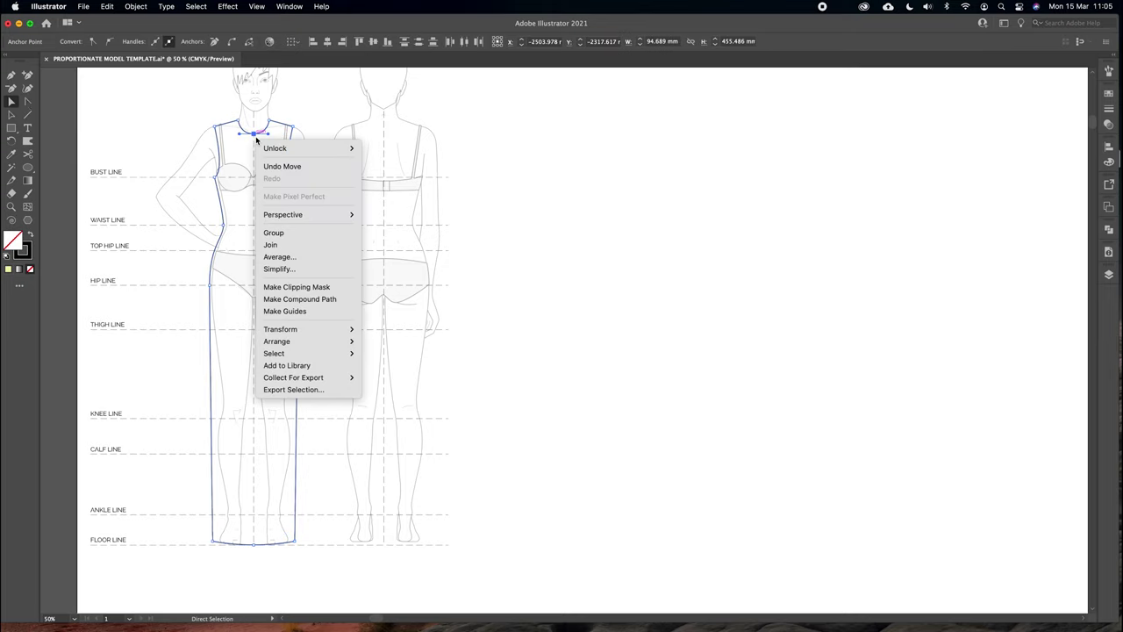
click(279, 256)
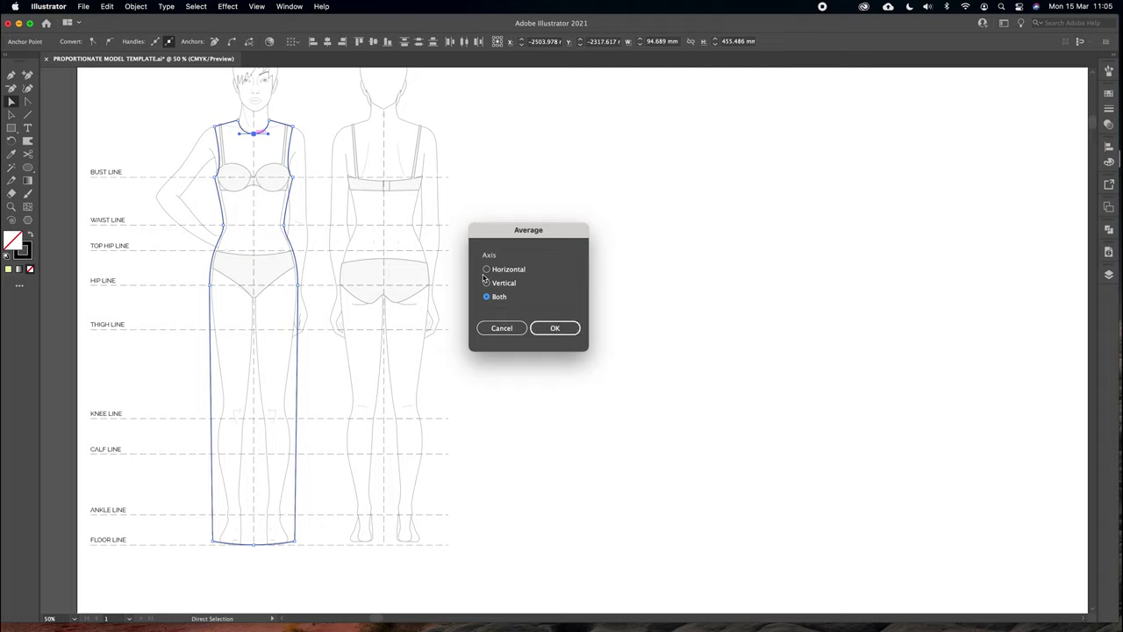
click(555, 327)
right_click(255, 184)
click(285, 292)
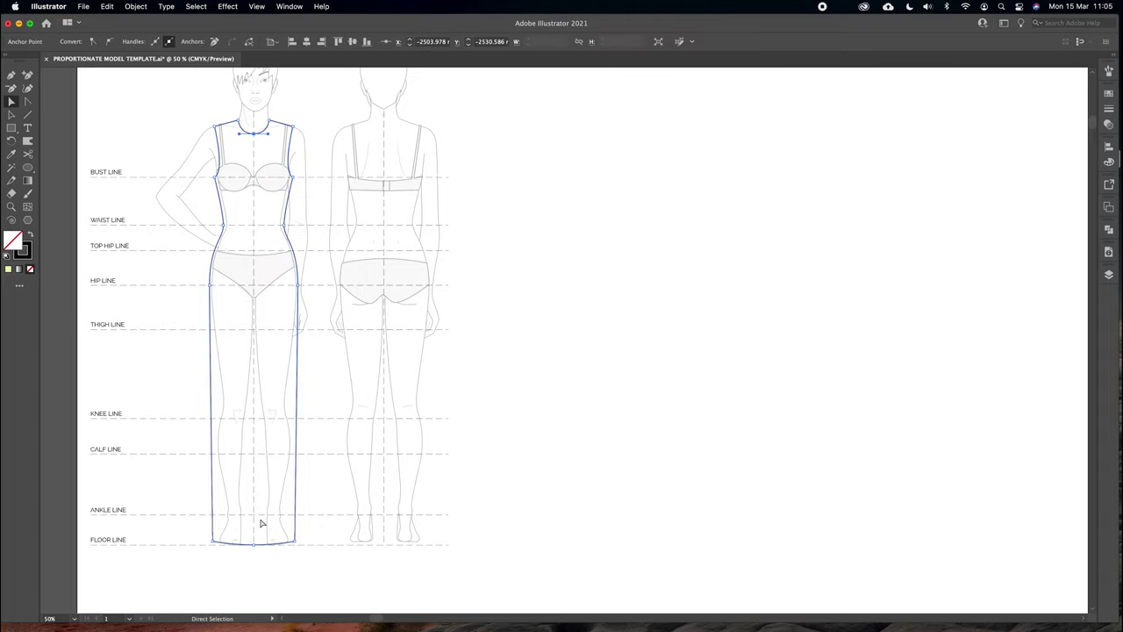
Average the two centre hem anchor points and join them to close the dress outline
right_click(243, 458)
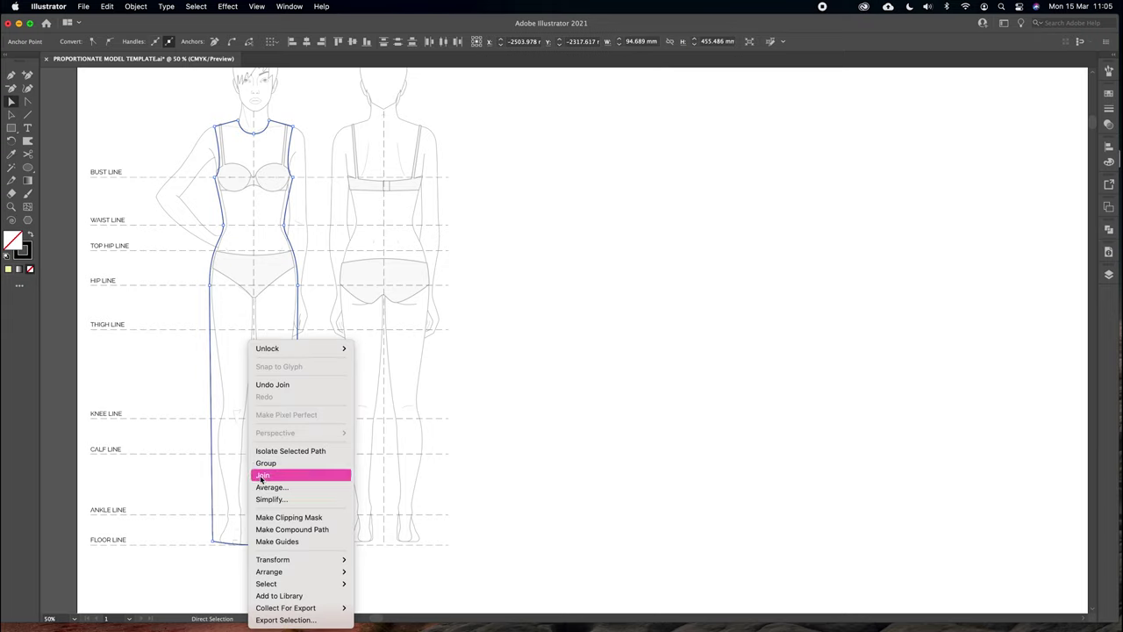
click(240, 458)
click(263, 500)
drag(241, 565, 255, 527)
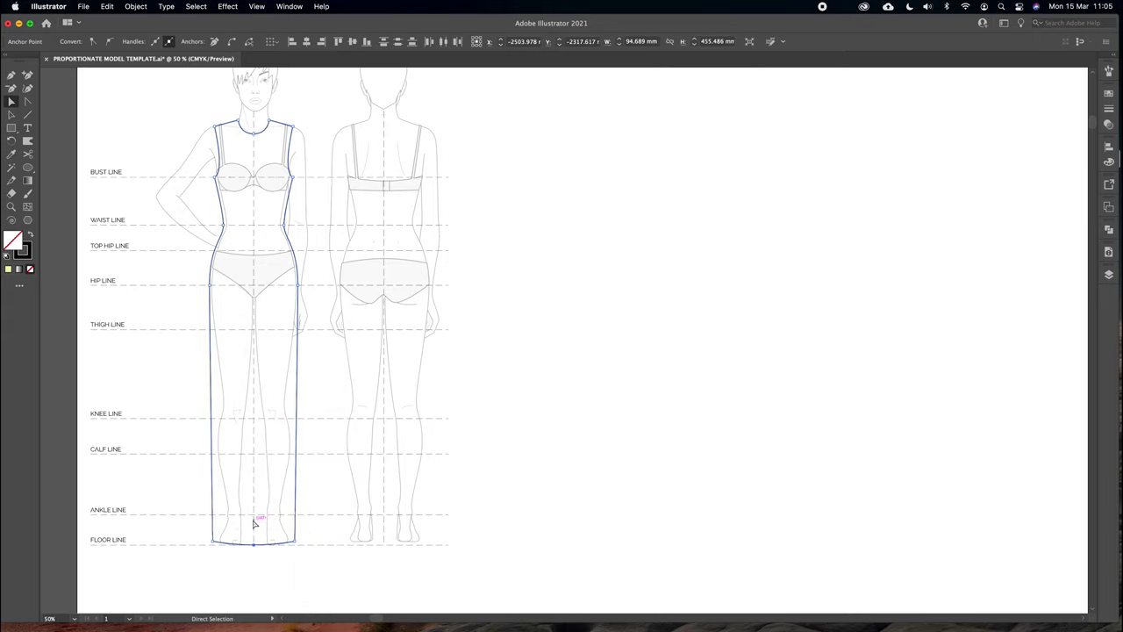
right_click(253, 521)
click(274, 487)
click(554, 328)
drag(267, 531, 236, 575)
click(254, 521)
right_click(254, 523)
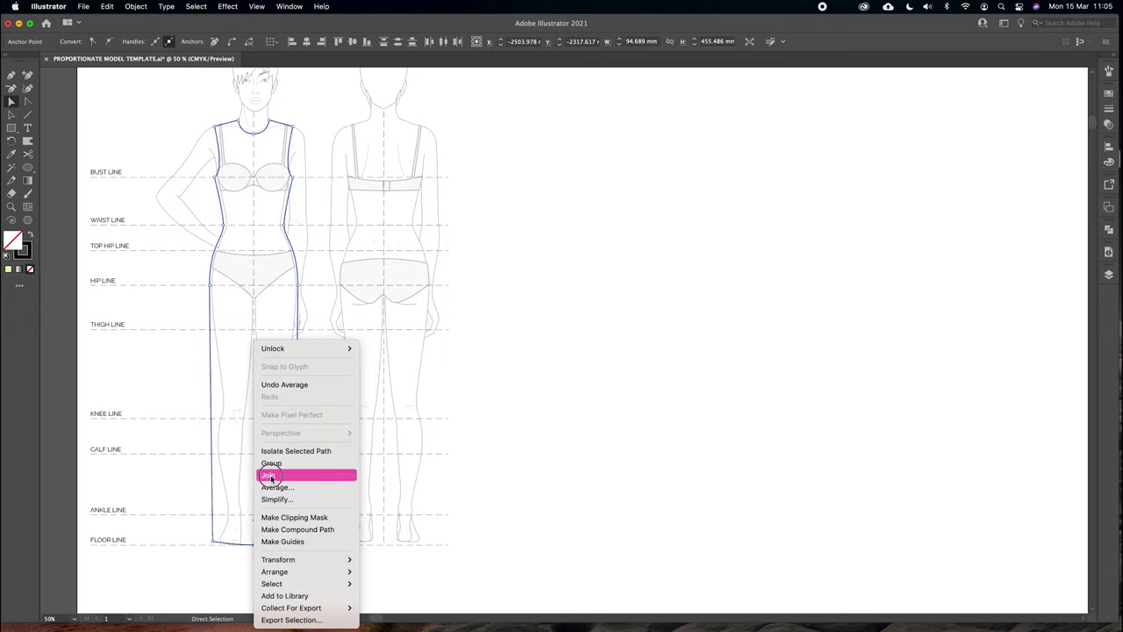
click(270, 475)
Fill the closed dress shape with a light grey
double_click(12, 239)
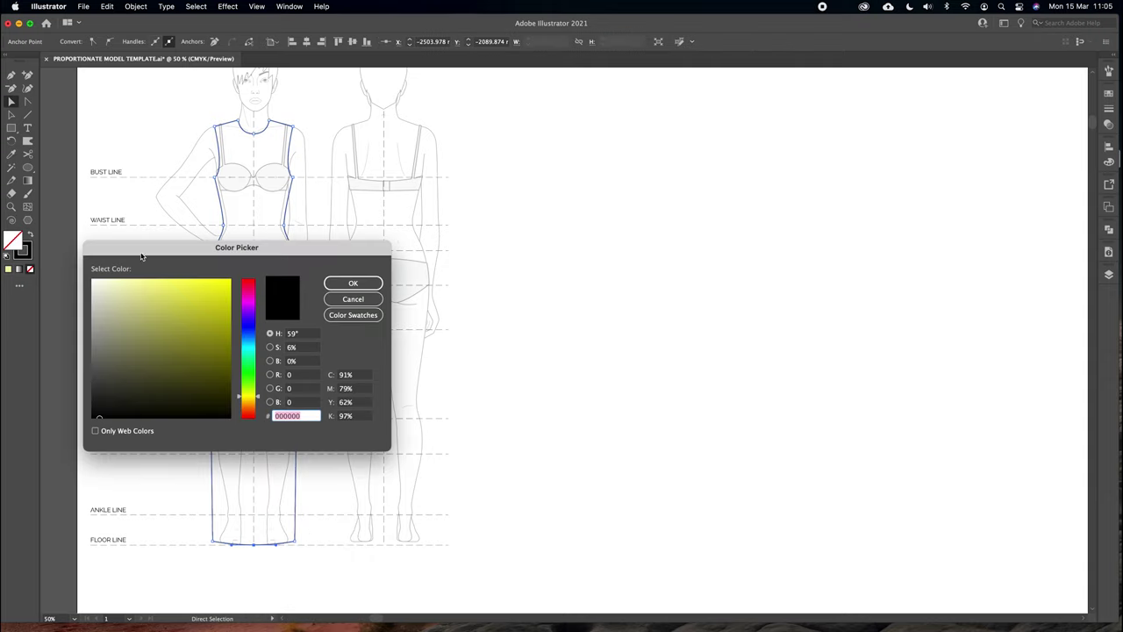
click(95, 293)
click(347, 283)
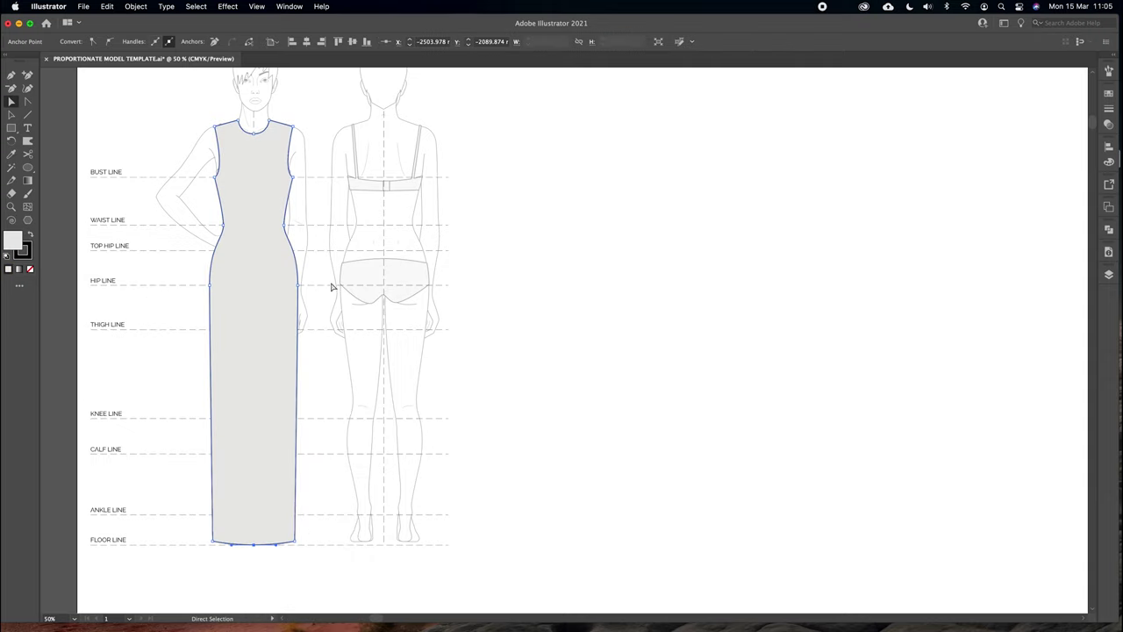
click(327, 224)
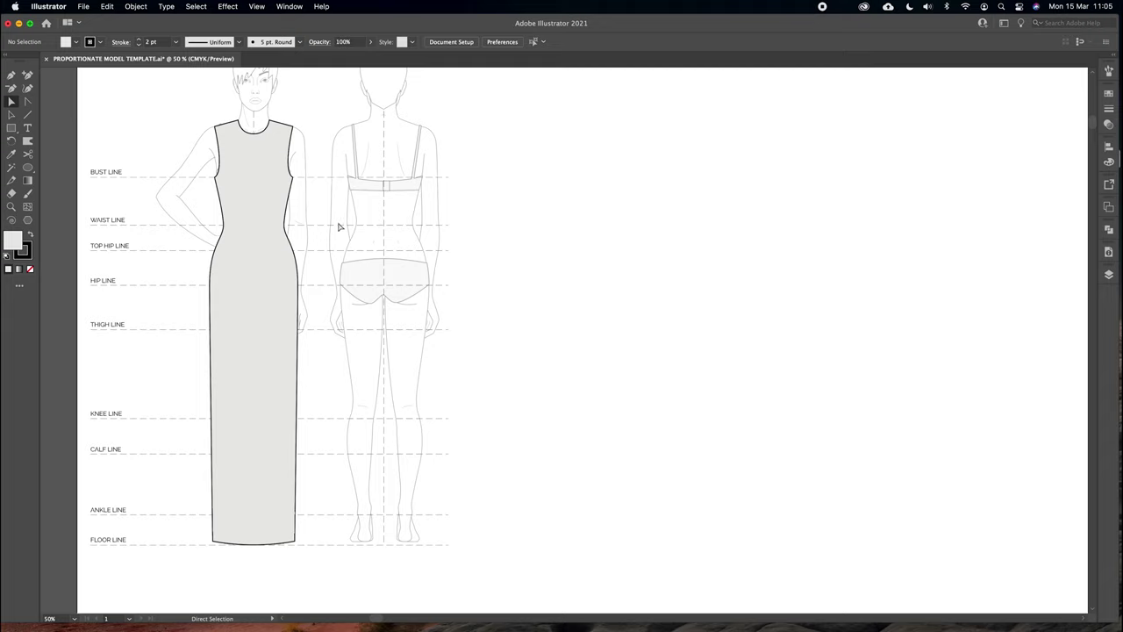
Duplicate the floor-length dress and place the copy on the empty artboard area beside the model template
key(v)
key(v)
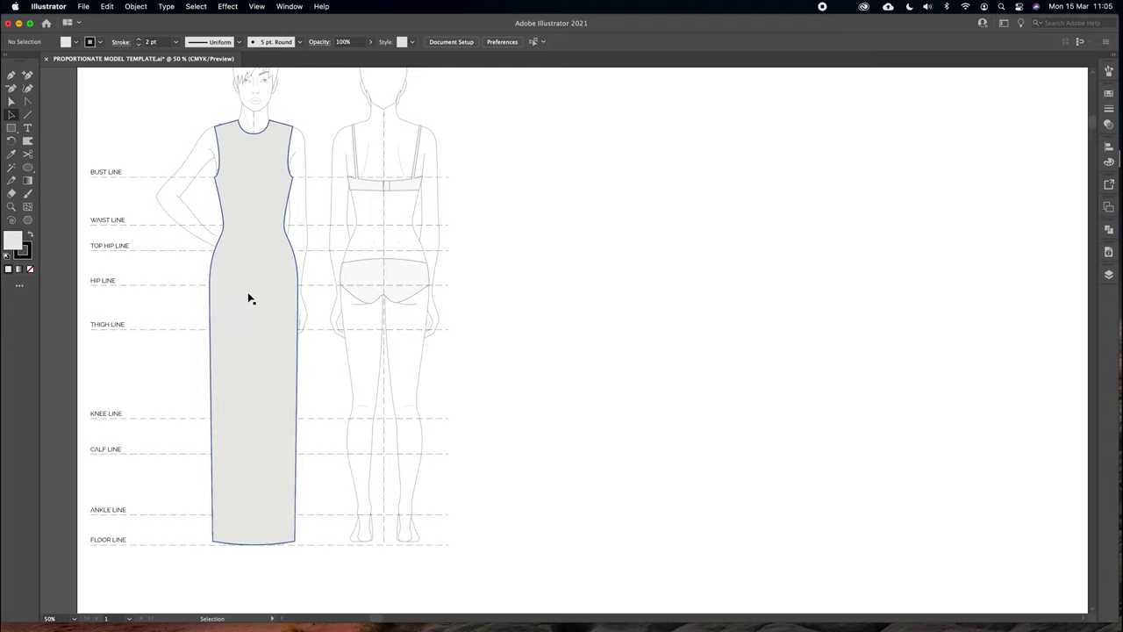
click(260, 193)
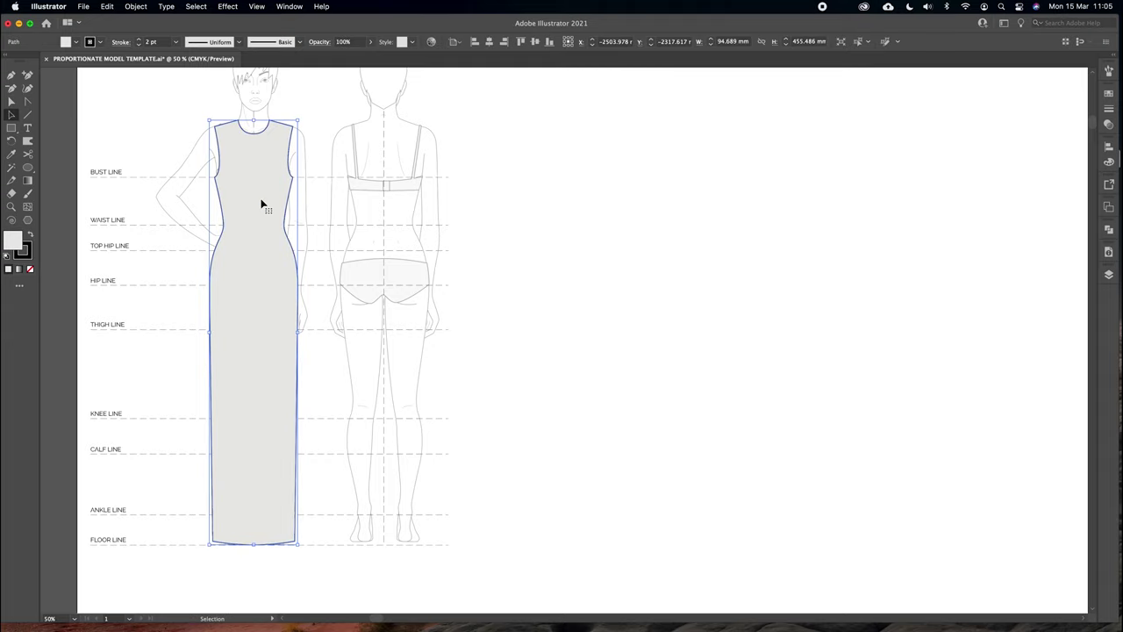
key(ctrl+c)
key(ctrl+v)
drag(559, 220, 618, 218)
click(569, 225)
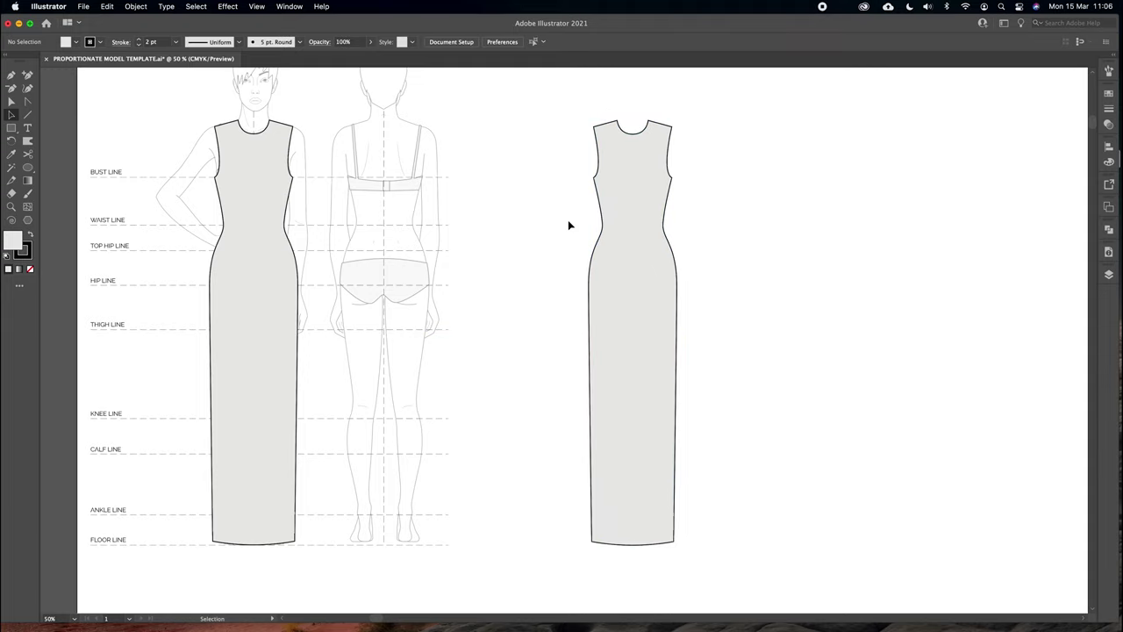
Shorten the dress on the model by raising its hem anchor points from the floor line to the knee line
scroll(346, 255, left, 5)
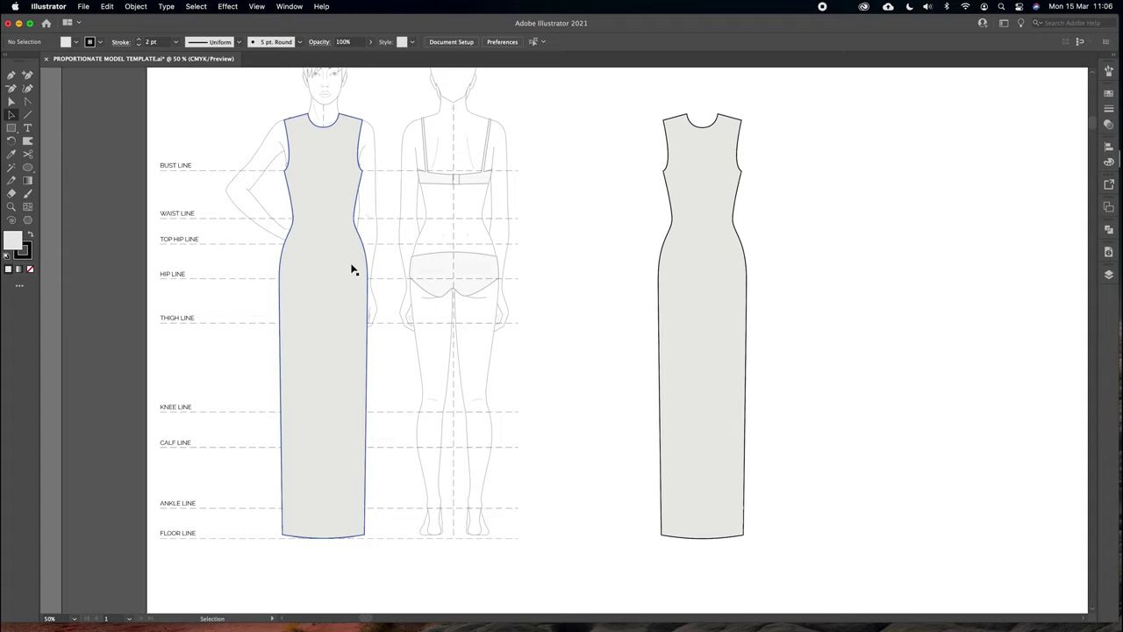
click(11, 101)
drag(265, 520, 309, 416)
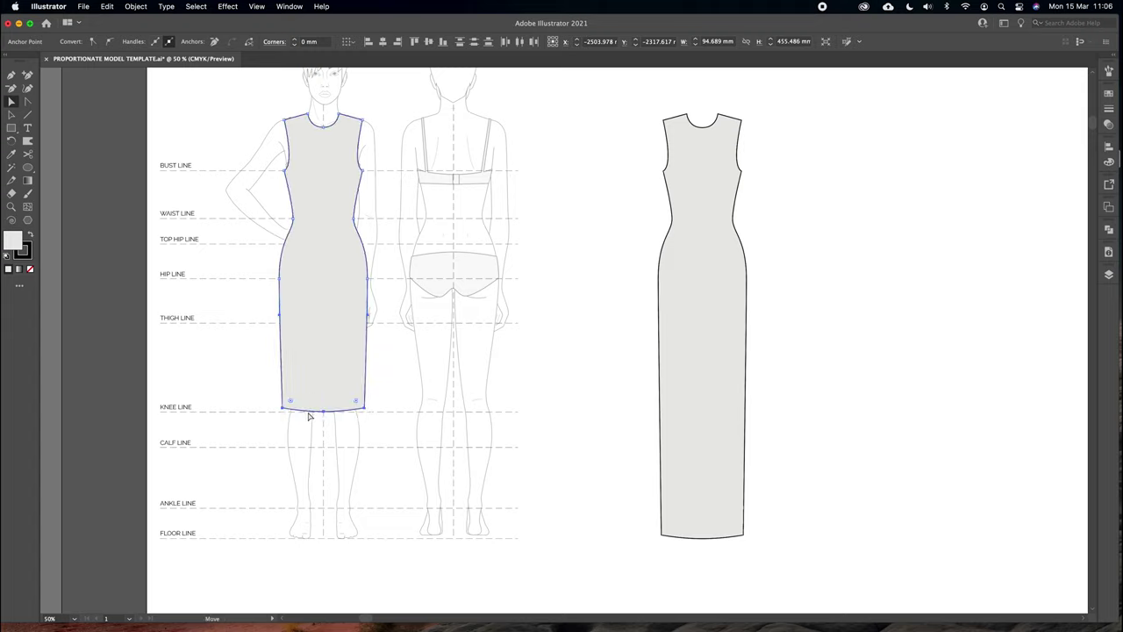
click(439, 332)
Place a copy of the knee-length dress next to the floor-length copy
key(v)
drag(295, 171, 795, 158)
click(402, 388)
Lengthen the dress on the model by lowering its hem anchor points to the calf line
key(a)
drag(401, 388, 266, 452)
drag(323, 408, 320, 448)
click(383, 332)
Duplicate the calf-length dress and place the copy beside the knee-length one
click(356, 337)
key(super+c)
key(super+v)
drag(568, 263, 910, 205)
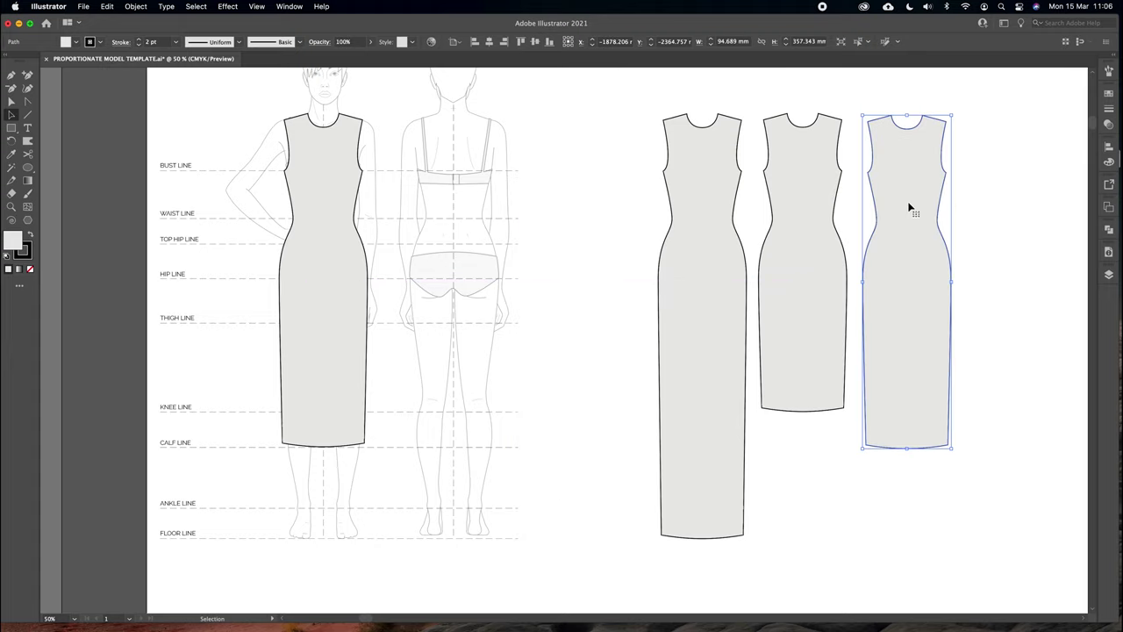
Try to shorten the dress on the model by raising its hem anchor points to the waist line
click(395, 238)
key(a)
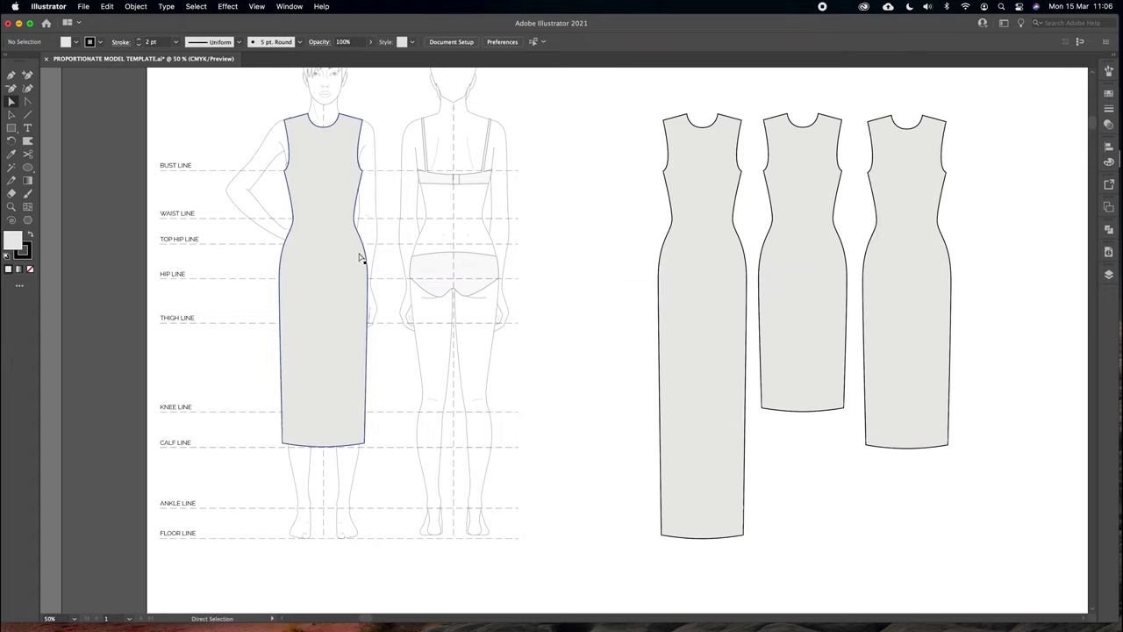
key(super+=)
drag(306, 211, 424, 330)
super+click(436, 581)
scroll(436, 583, down, 3)
drag(363, 531, 369, 226)
scroll(594, 321, up, 4)
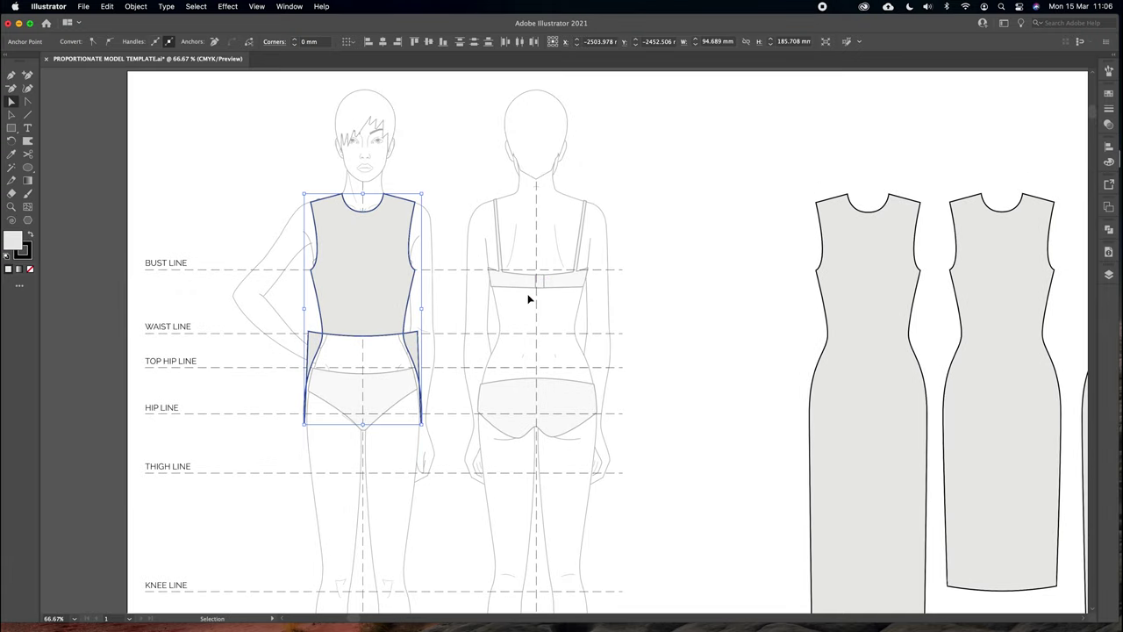
key(super+z)
click(479, 301)
scroll(478, 290, down, 2)
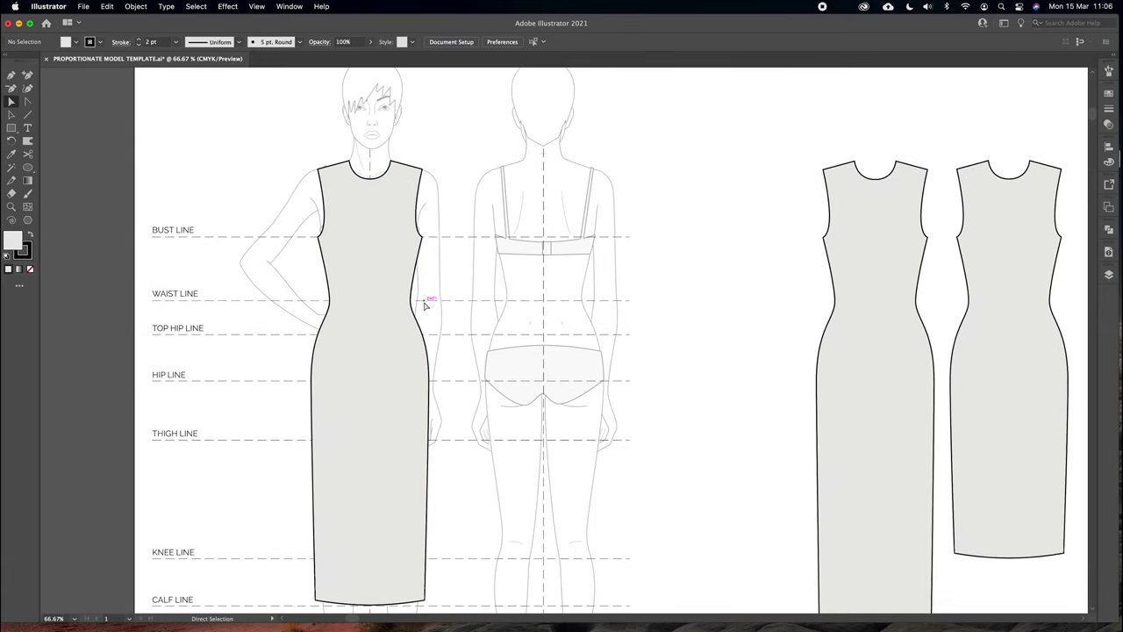
Cut the dress outline on the model at both waist anchor points with the Scissors tool, separating bodice from skirt
drag(412, 300, 414, 302)
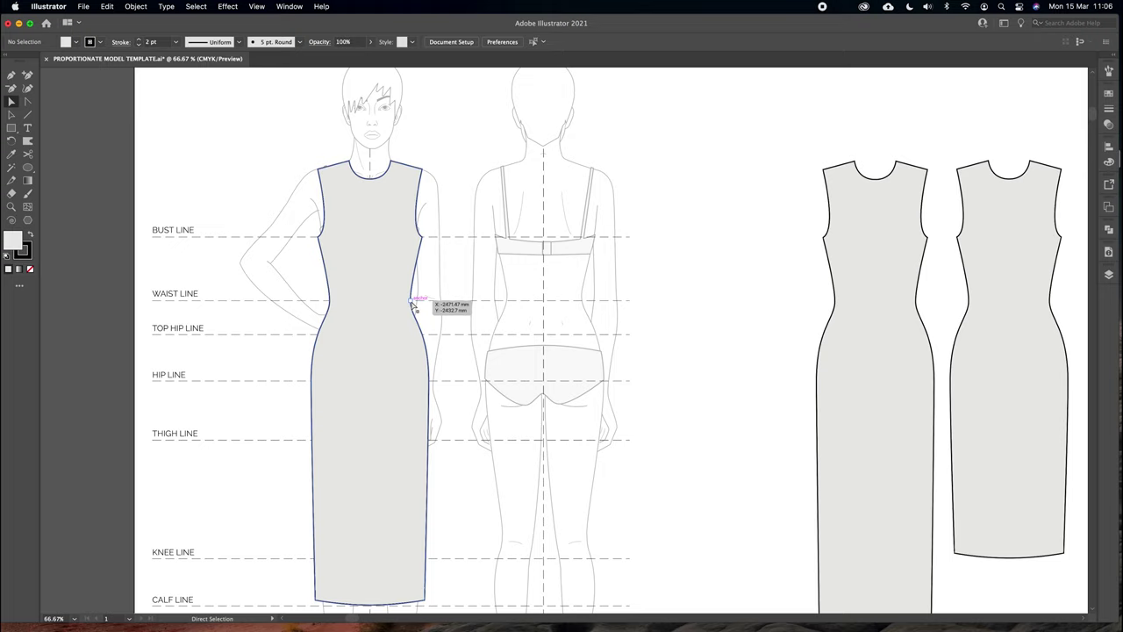
click(27, 156)
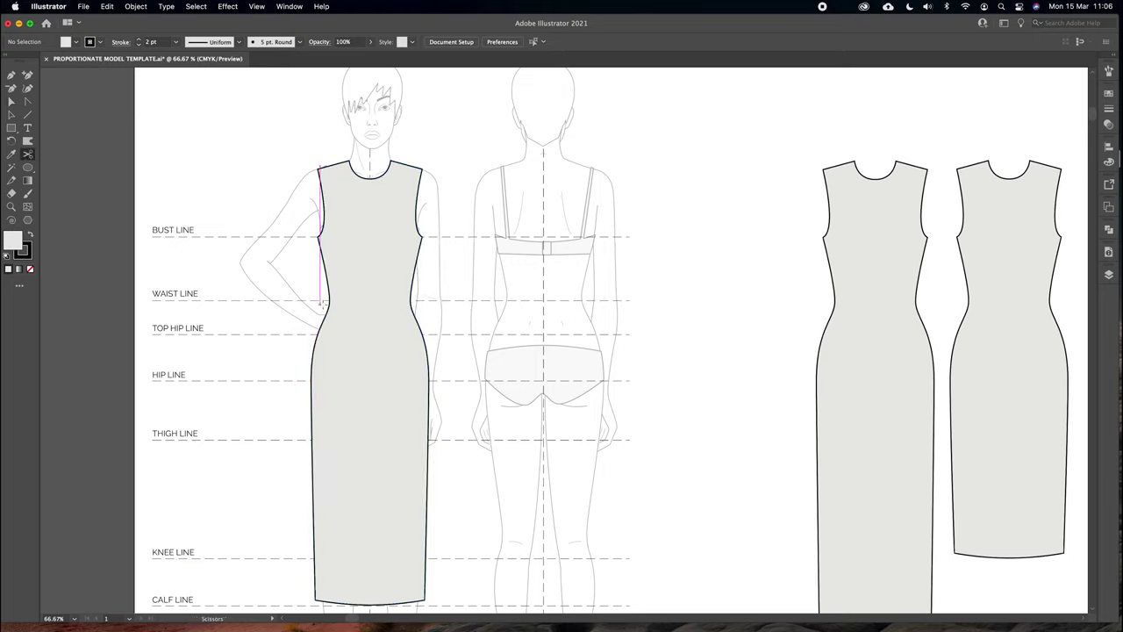
click(329, 300)
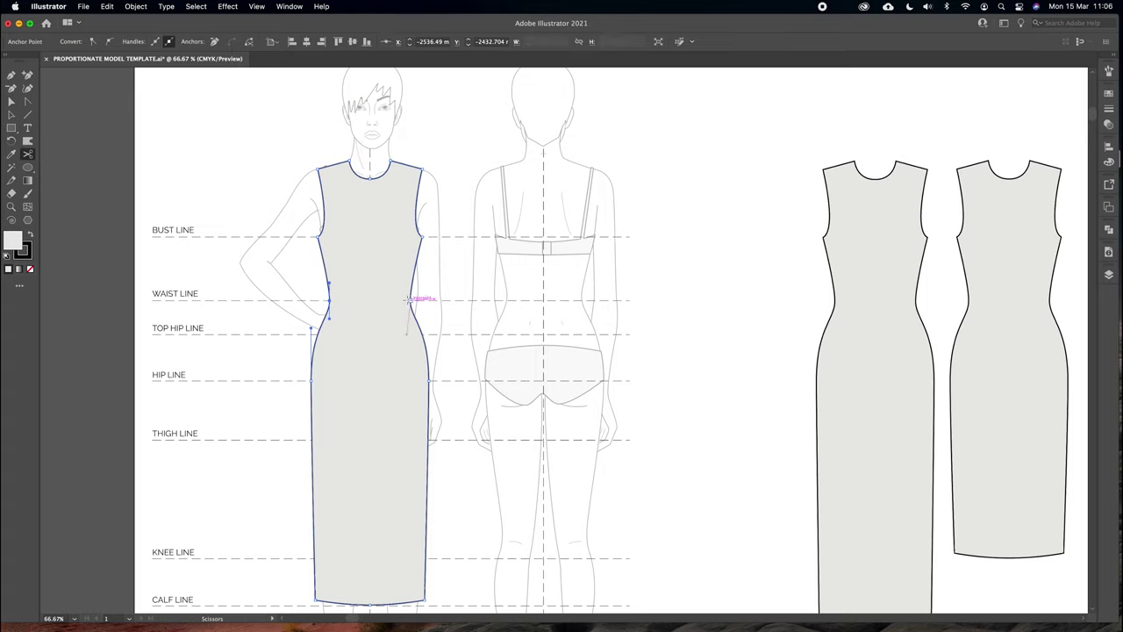
click(11, 102)
click(459, 343)
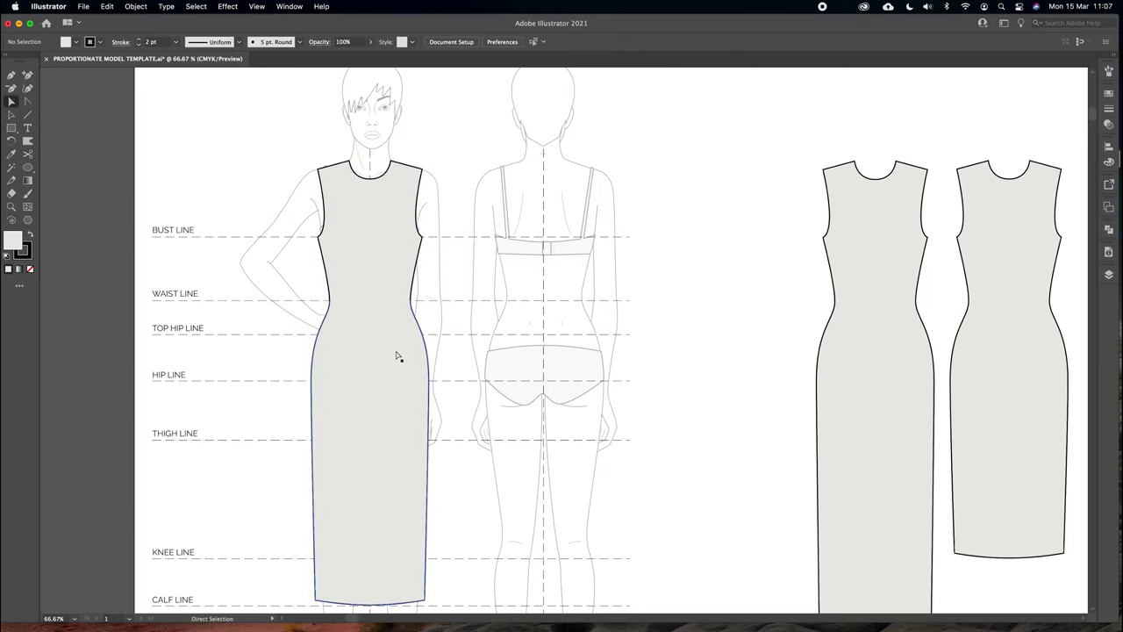
Move the cut-off skirt piece sideways off the front figure, partly over the back-view figure
click(11, 114)
click(346, 380)
drag(343, 396, 608, 399)
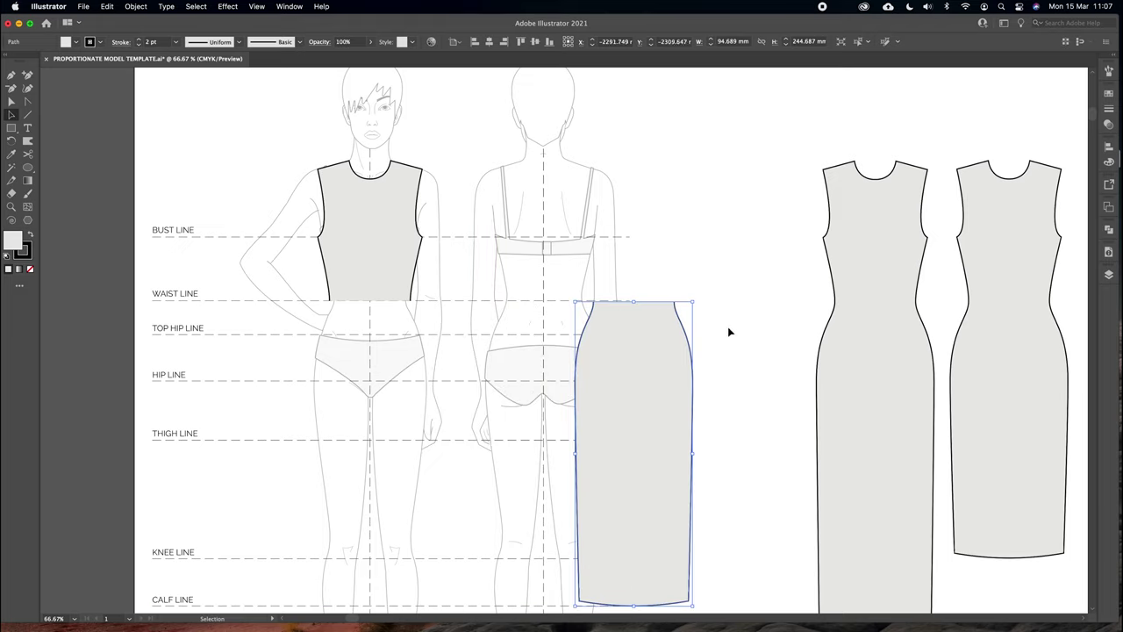
Close the skirt's open waist with Pen segments through a slightly lower centre point, and curve that point into a smooth waistline
key(a)
click(677, 318)
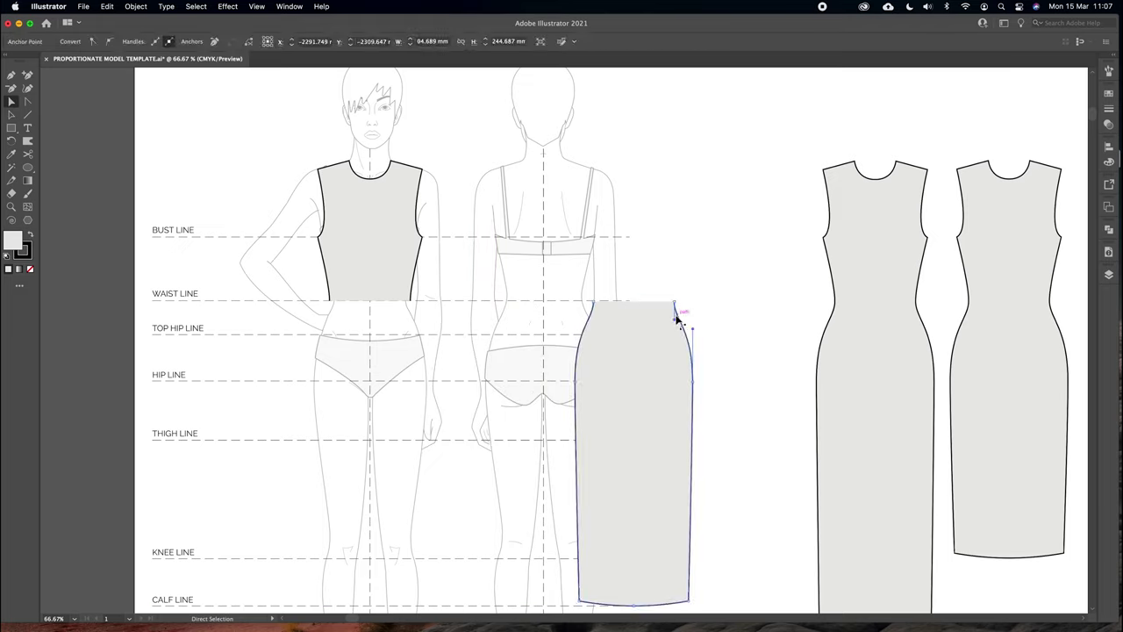
click(594, 303)
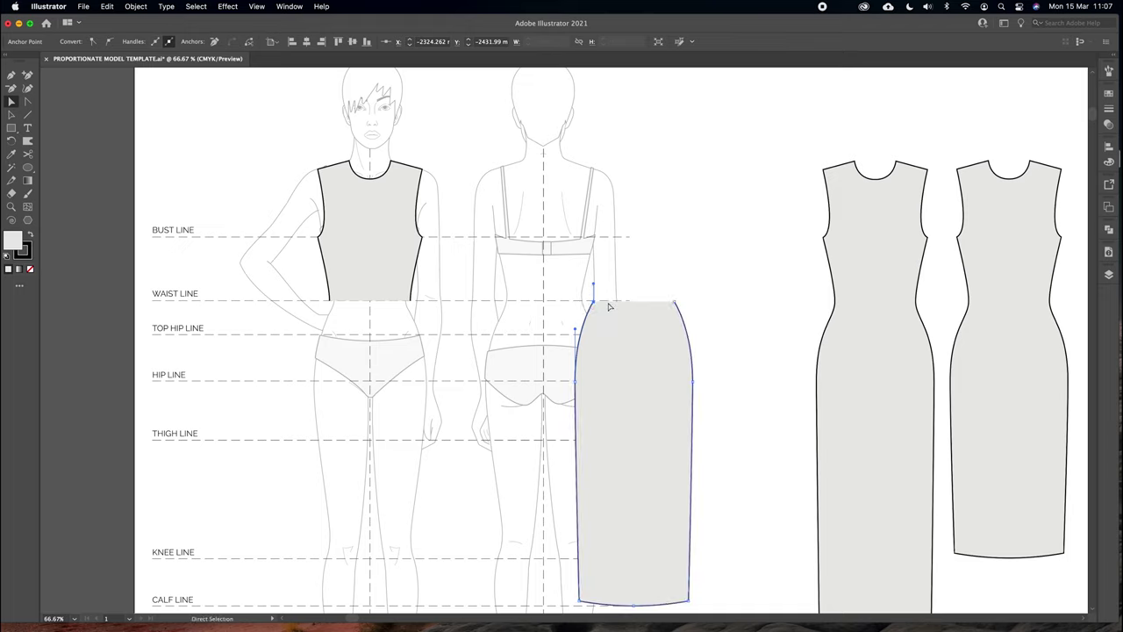
click(10, 75)
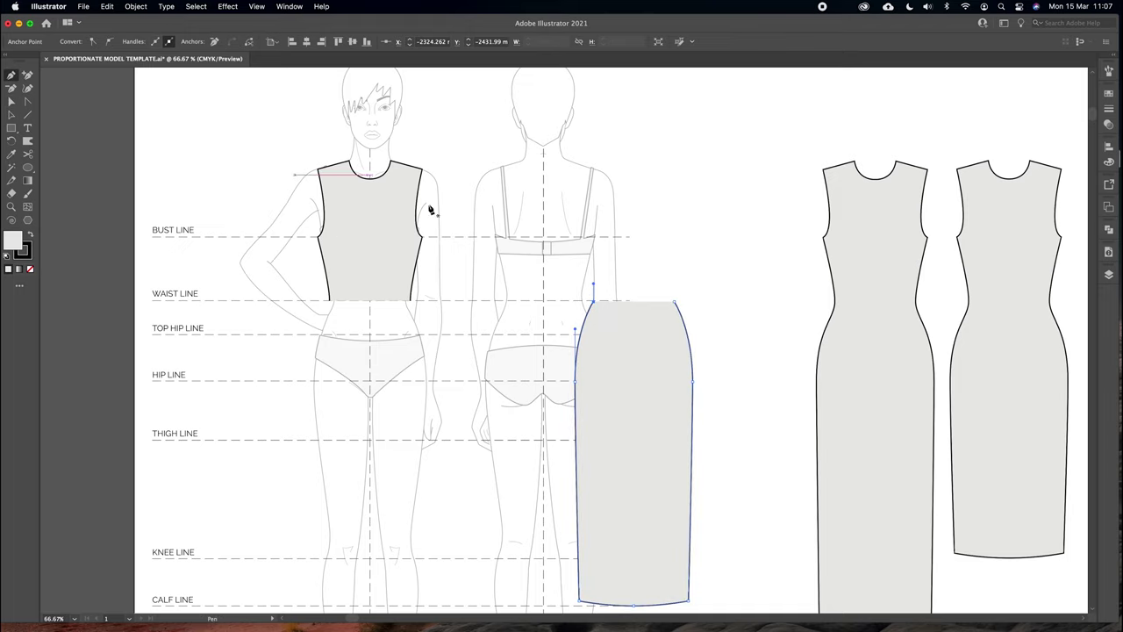
click(594, 303)
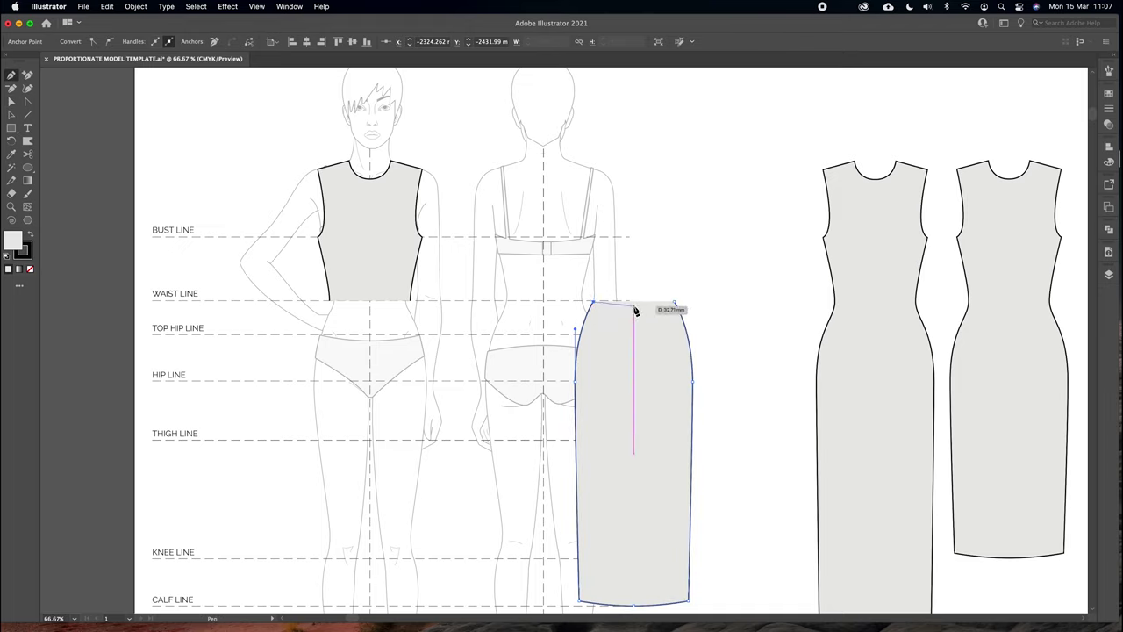
click(635, 307)
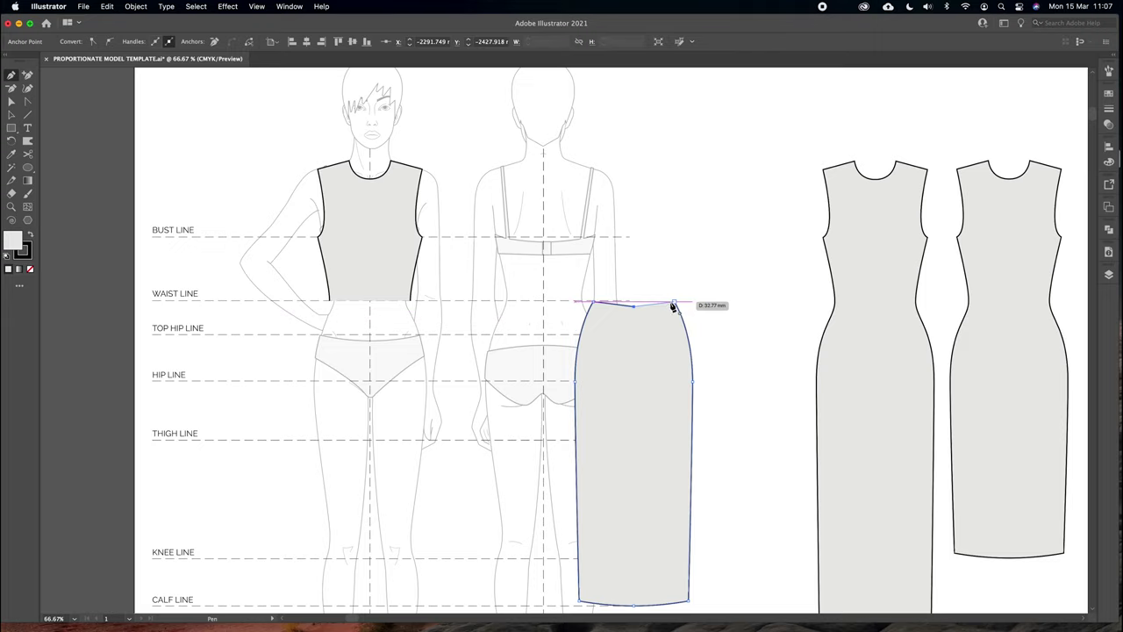
click(674, 302)
click(27, 101)
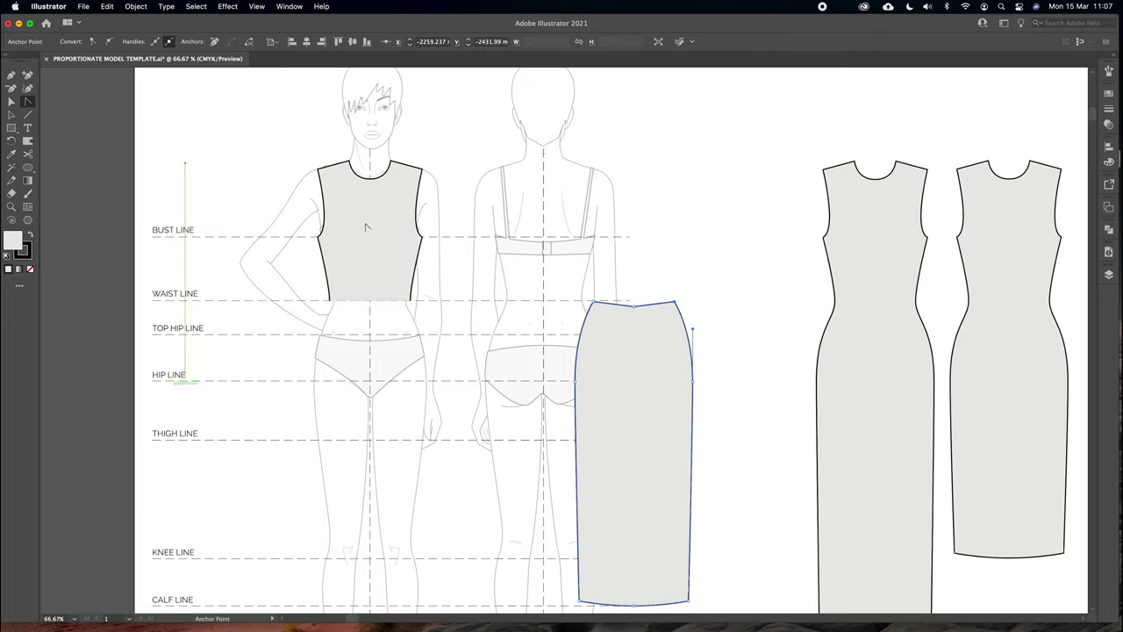
drag(635, 307, 654, 311)
Move the closed skirt into the empty space between the back-view figure and the floor-length dress copy
key(v)
drag(642, 383, 722, 296)
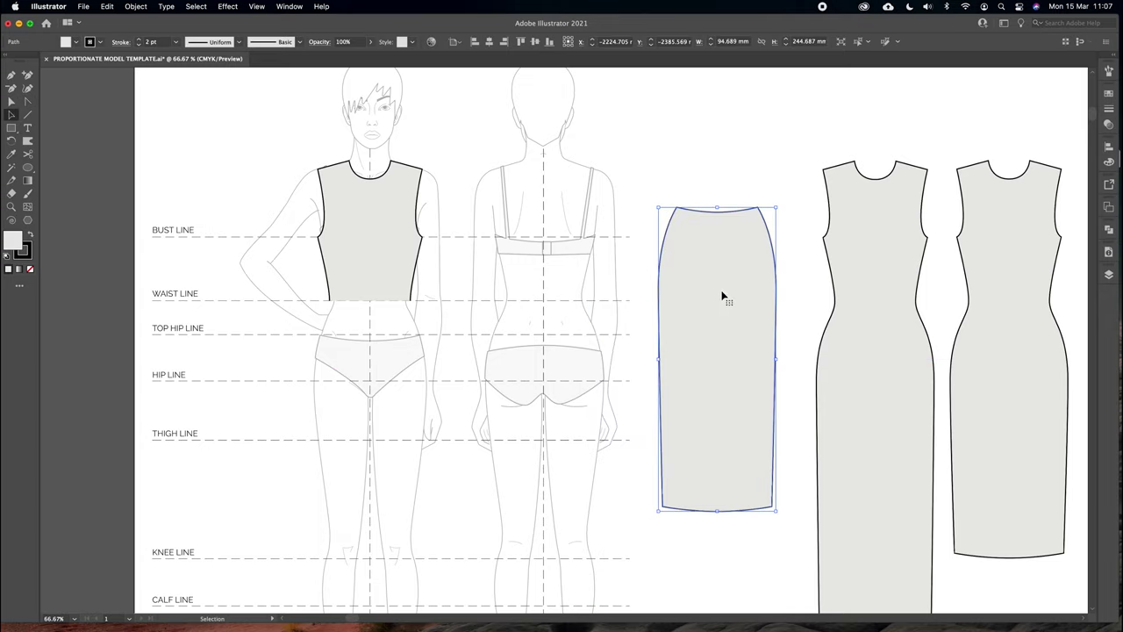
click(712, 193)
Try to draw a curved waistband seam across the top of the skirt with the Pen tool
key(p)
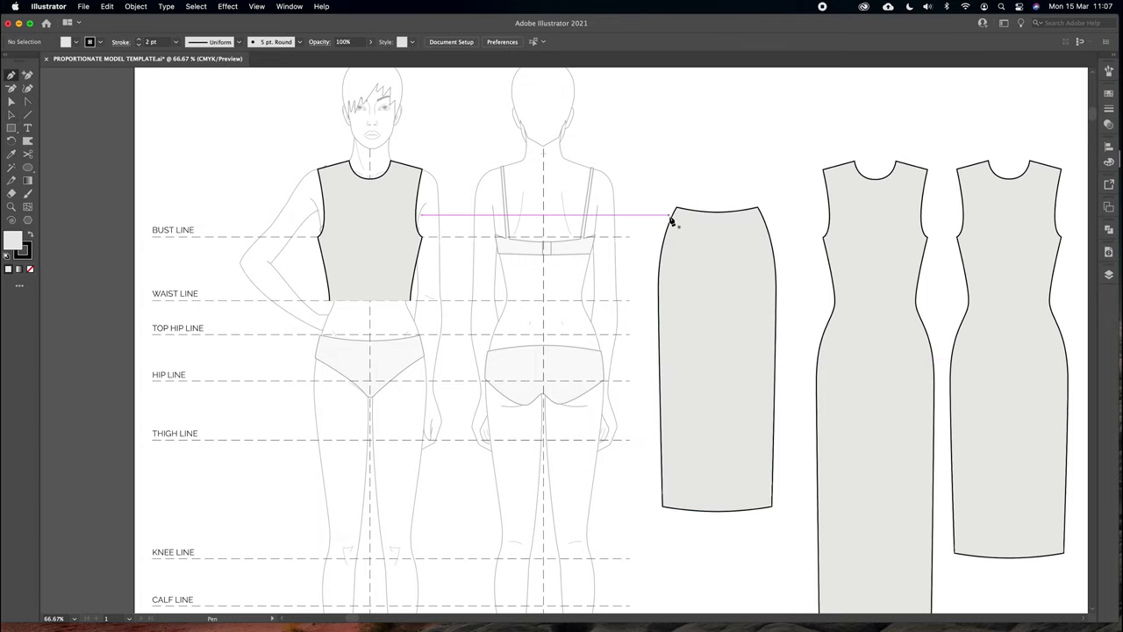
click(670, 219)
drag(716, 229, 737, 228)
click(764, 220)
key(BackSpace)
key(BackSpace)
Delete the separate skirt piece beside the back-view figure
key(v)
drag(473, 269, 510, 261)
key(a)
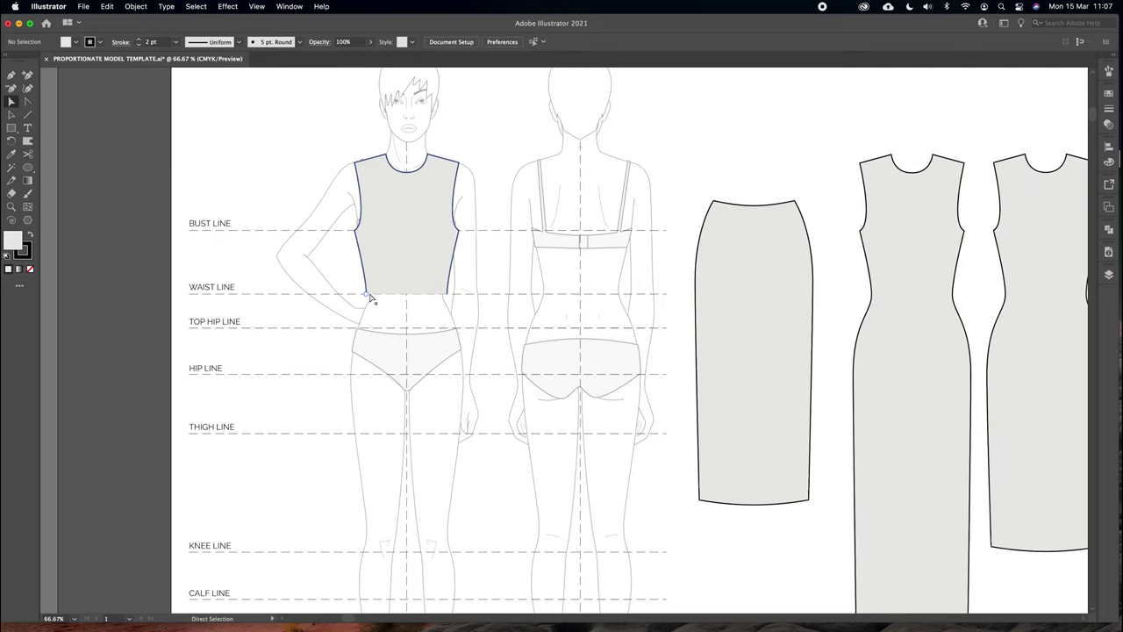
click(765, 284)
key(Delete)
Close the bodice's open waist with Pen segments through a slightly lower centre point, and curve that point into a smooth hem
click(406, 244)
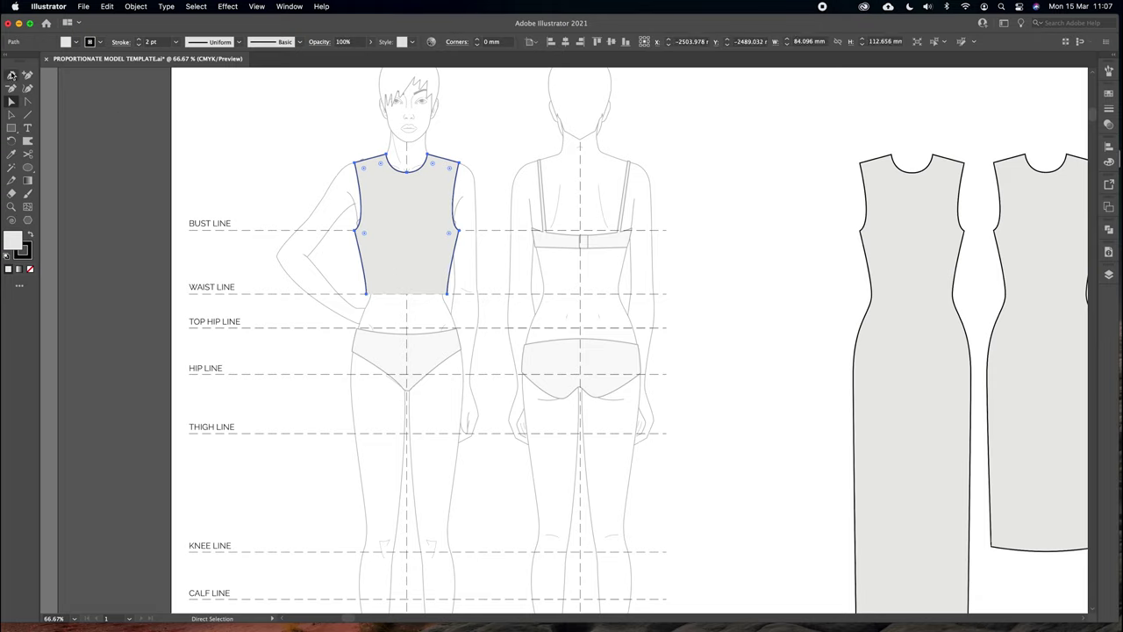
click(12, 76)
click(366, 293)
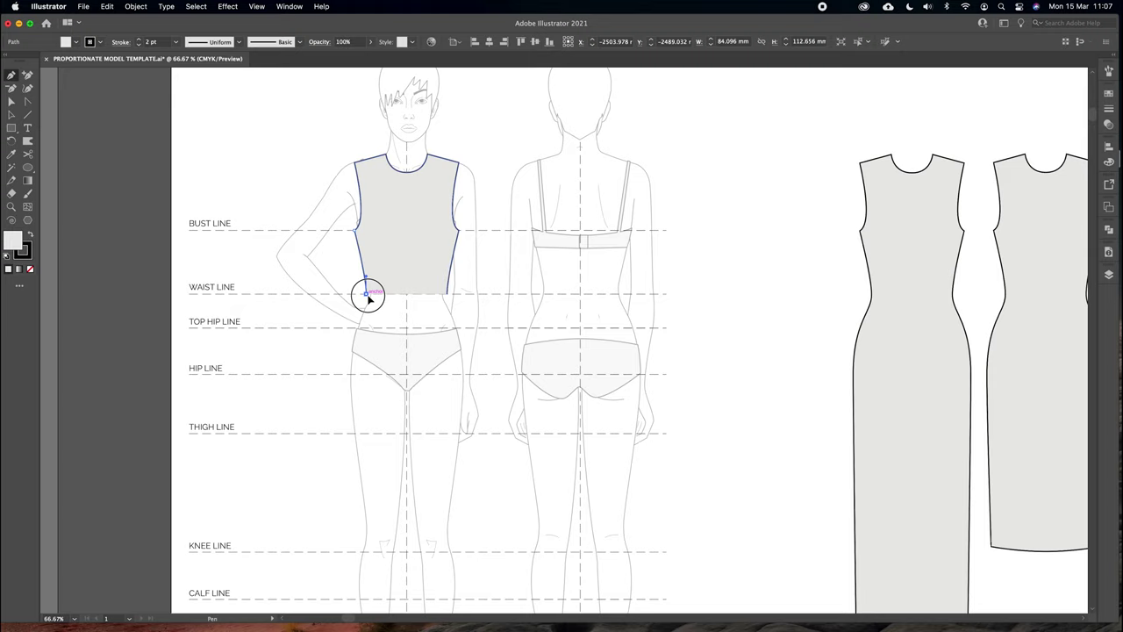
click(408, 301)
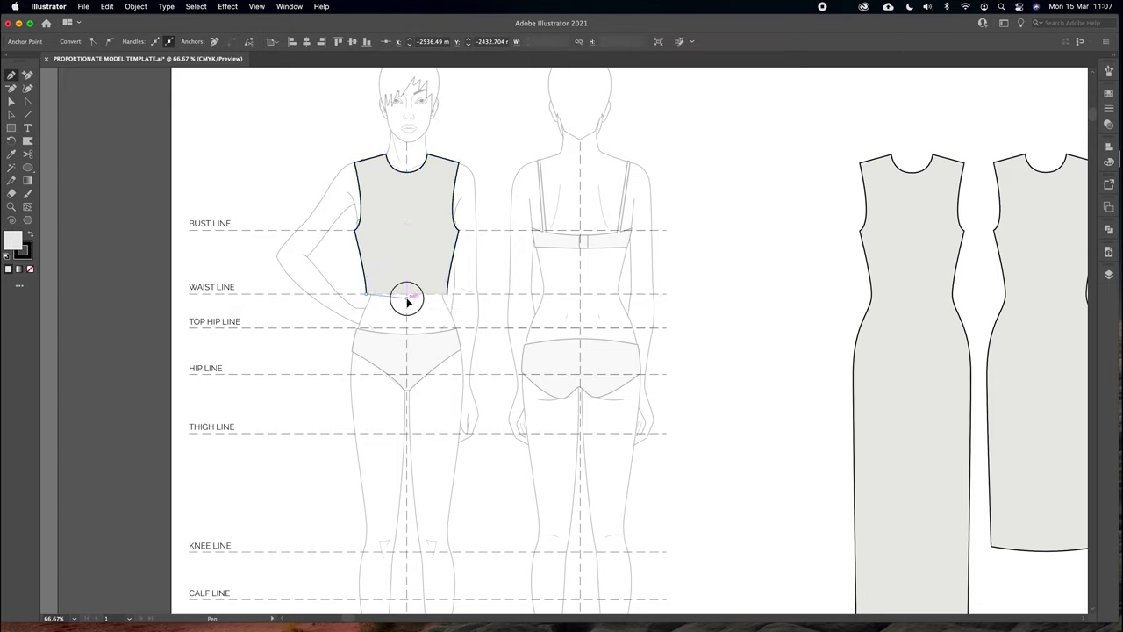
click(448, 296)
click(25, 103)
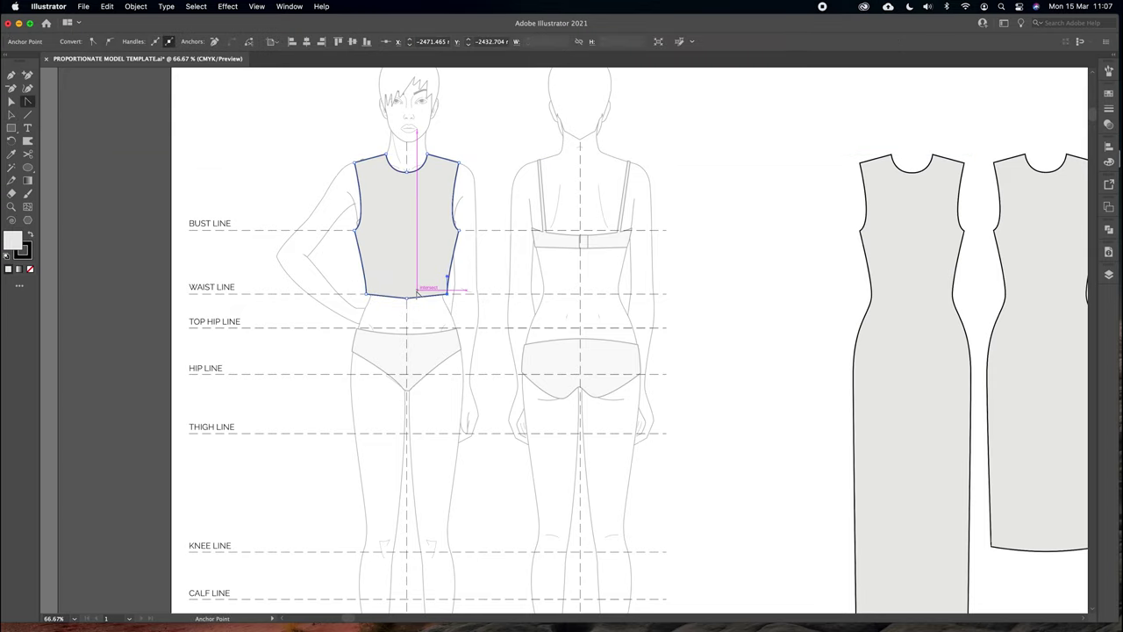
drag(407, 299, 432, 303)
key(a)
click(483, 275)
Copy the finished bodice and place the copy beyond the row of dress variations
key(v)
click(437, 244)
key(space)
drag(773, 259, 383, 253)
key(super+v)
drag(567, 304, 933, 196)
scroll(591, 237, left, 4)
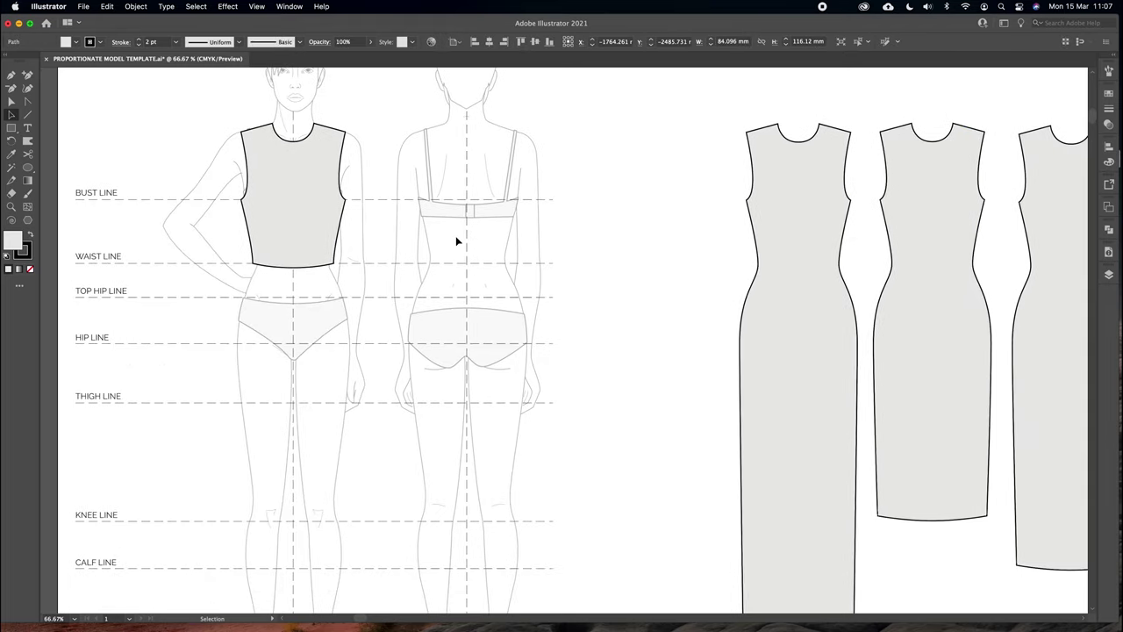
Replace the bodice on the model with a copy of the floor-length dress, aligned to the front figure's centre line
scroll(439, 235, up, 1)
scroll(439, 236, left, 1)
click(334, 248)
key(Delete)
drag(837, 225, 343, 234)
key(Left)
key(Left)
click(468, 291)
Remove the waist anchor points on both sides of the dress on the model to straighten its side seams
drag(467, 285, 488, 208)
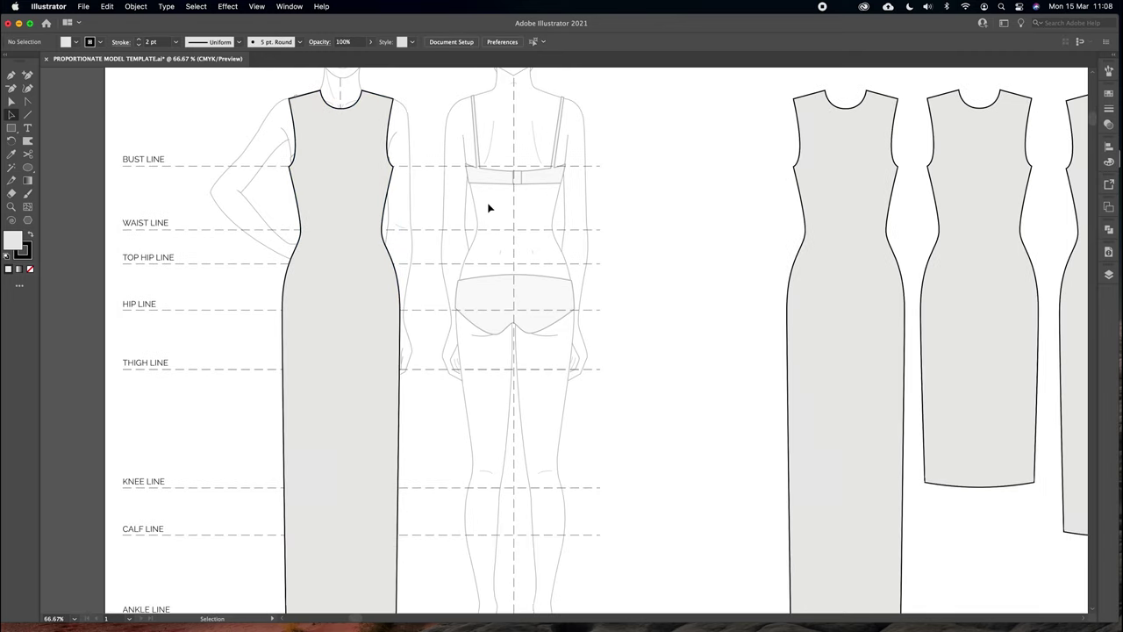
key(a)
scroll(448, 225, up, 2)
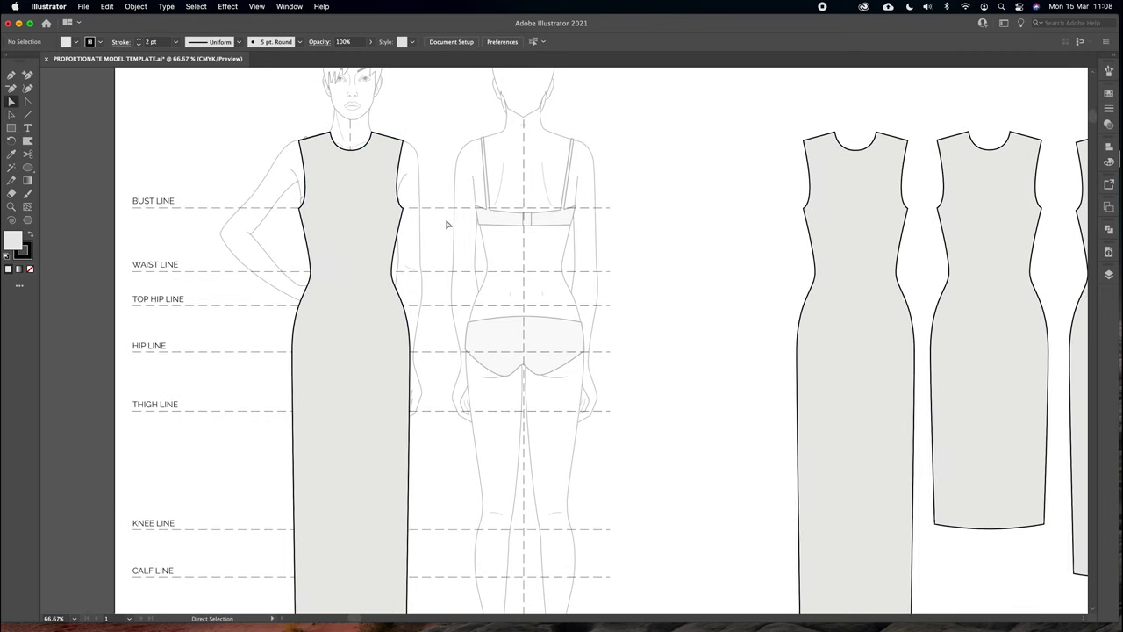
click(313, 276)
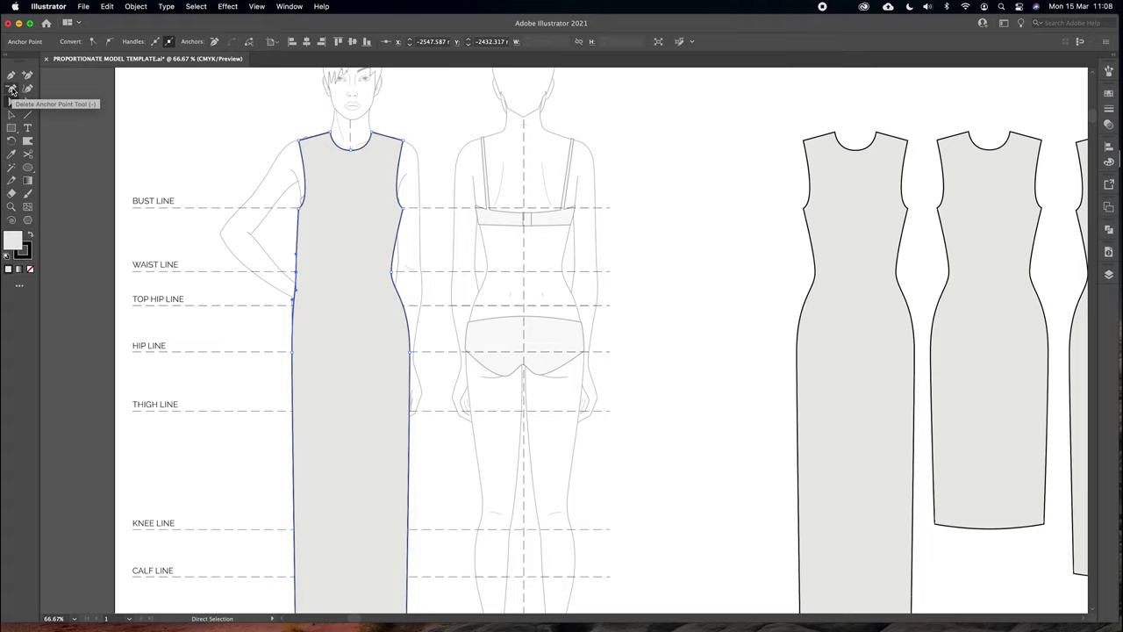
click(12, 90)
click(294, 288)
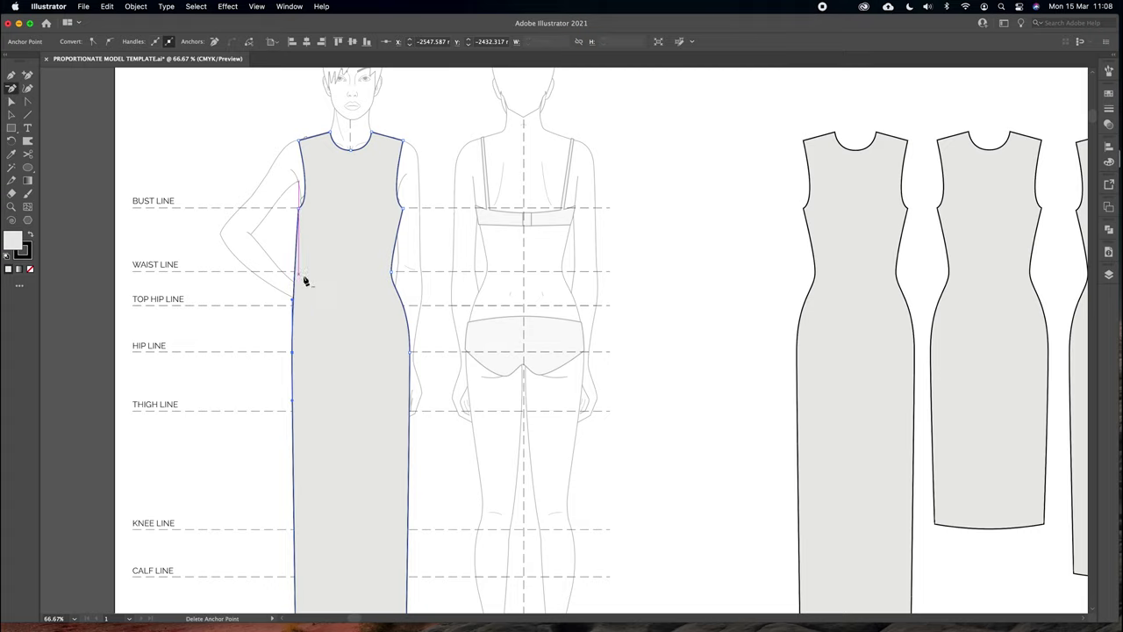
click(394, 278)
Shorten the dress on the model by raising its hem anchor points to the thigh line
drag(471, 369, 483, 313)
key(a)
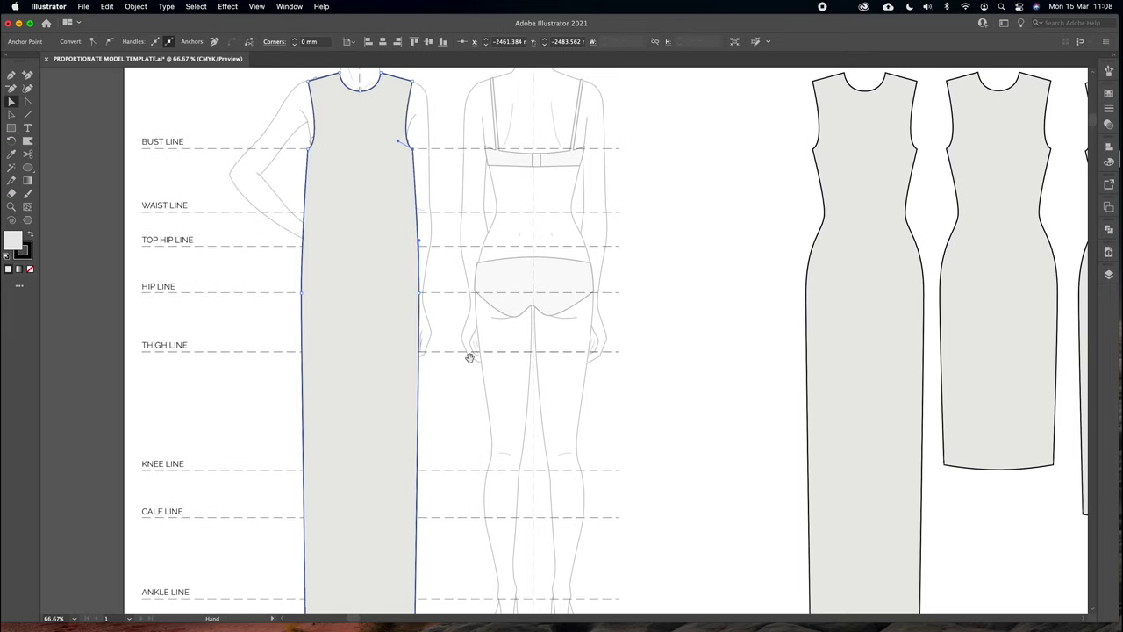
drag(450, 487, 453, 362)
click(449, 504)
drag(451, 493, 280, 561)
drag(363, 517, 415, 335)
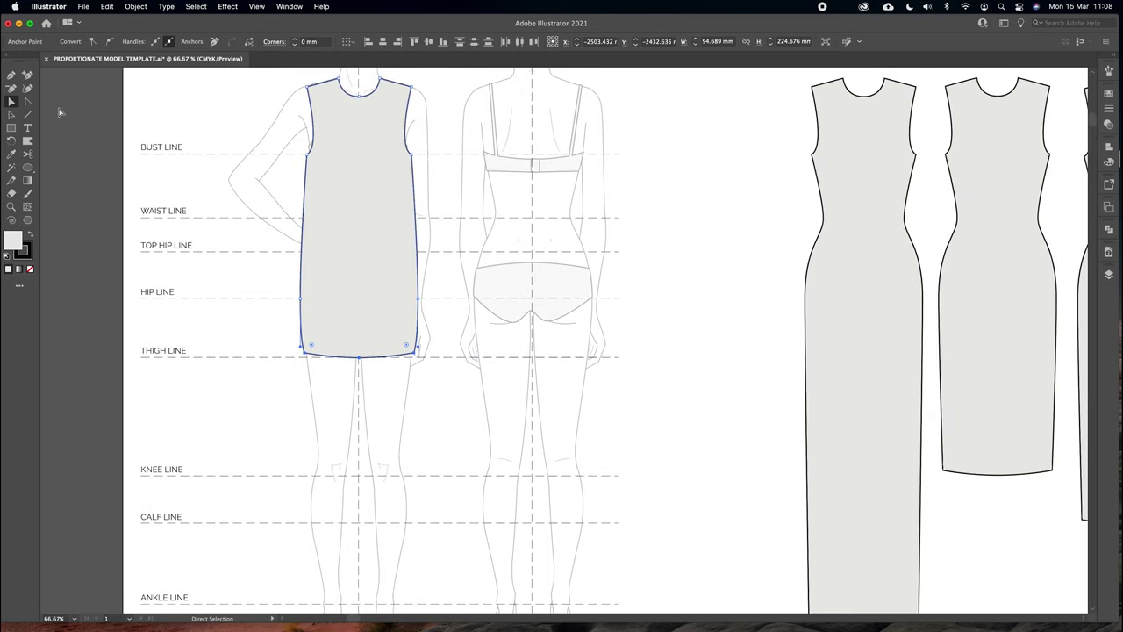
Delete the hip anchor points on both sides of the shortened dress
click(11, 88)
click(302, 298)
click(418, 299)
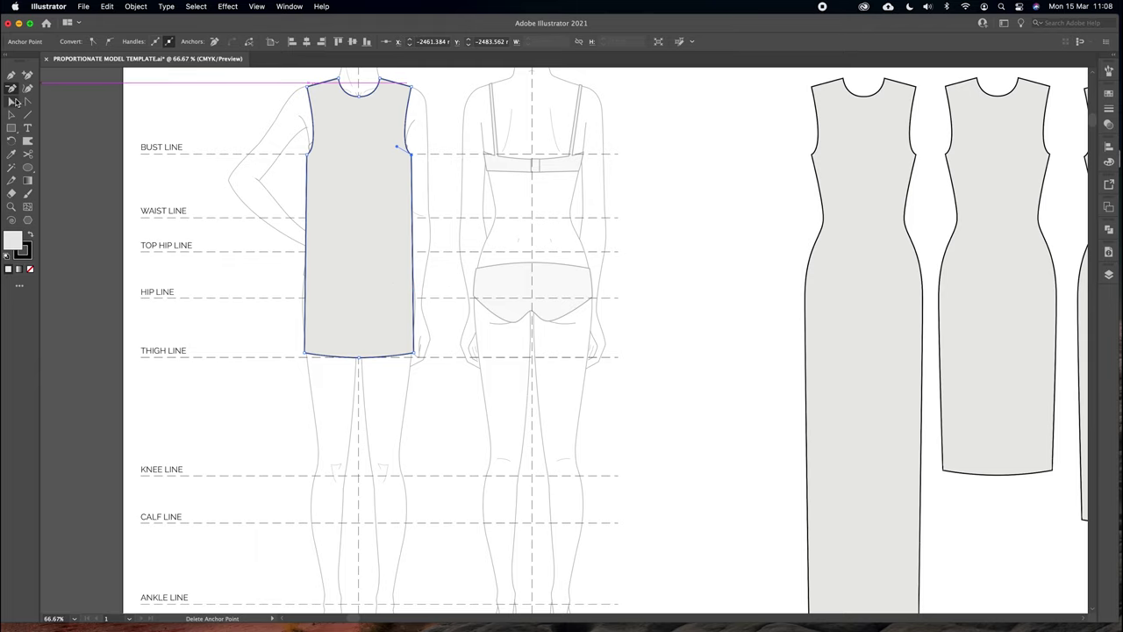
Flare the dress into an A-line by moving both hem corner anchor points outward to a width of about 120 mm
click(11, 101)
click(302, 356)
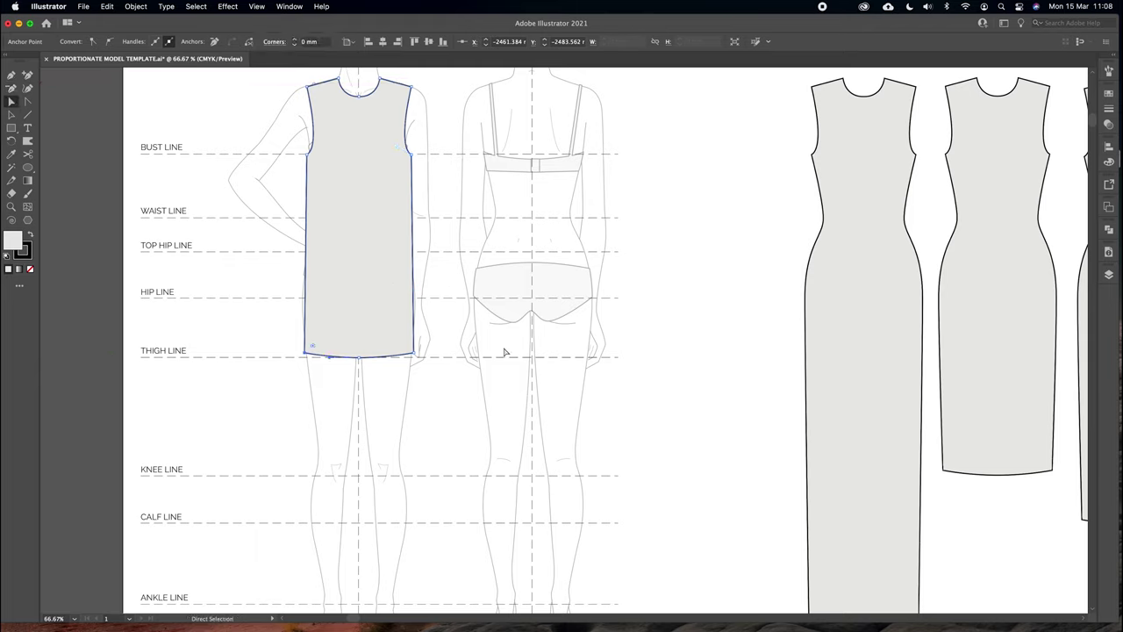
key(Left)
key(Left)
key(Left)
key(Left)
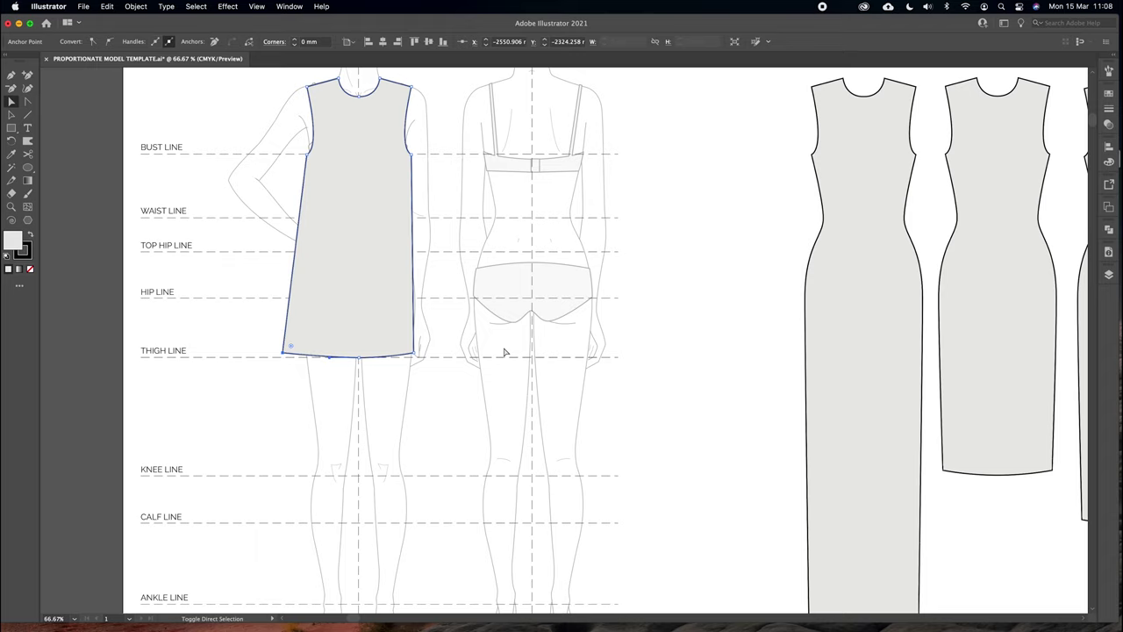
click(413, 354)
key(Right)
key(Right)
key(Right)
key(Right)
click(453, 272)
drag(455, 270, 466, 319)
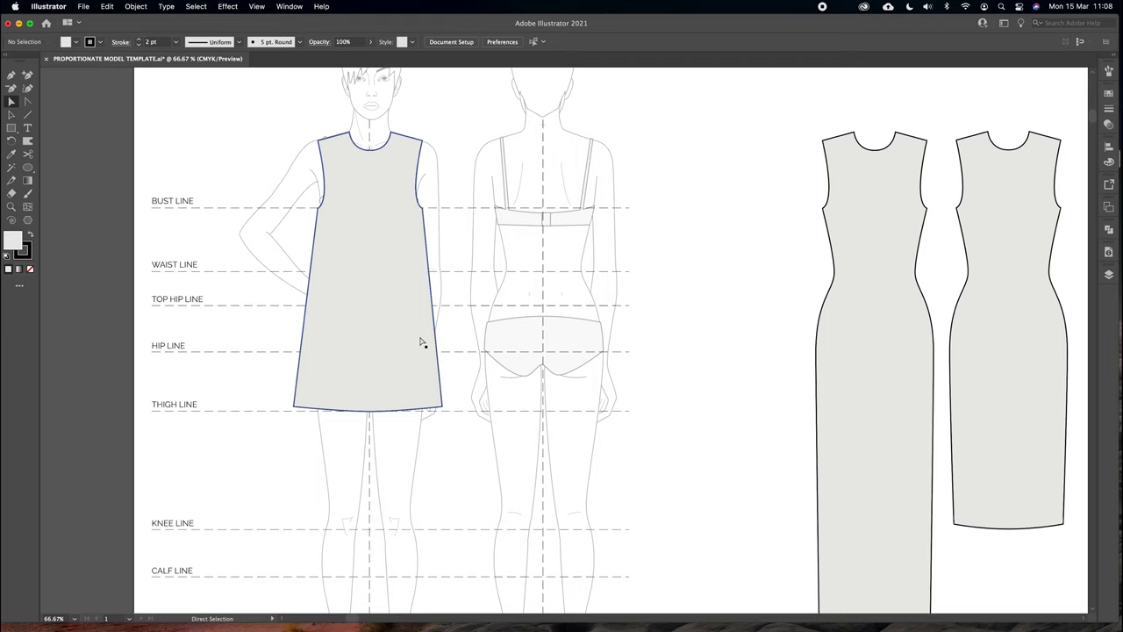
Raise both underarm anchor points of the A-line dress above the bust line to make the armholes shallower
click(421, 211)
key(shift+Up)
key(shift+Up)
key(shift+Up)
key(shift+Up)
key(shift+Up)
key(shift+Up)
key(shift+Up)
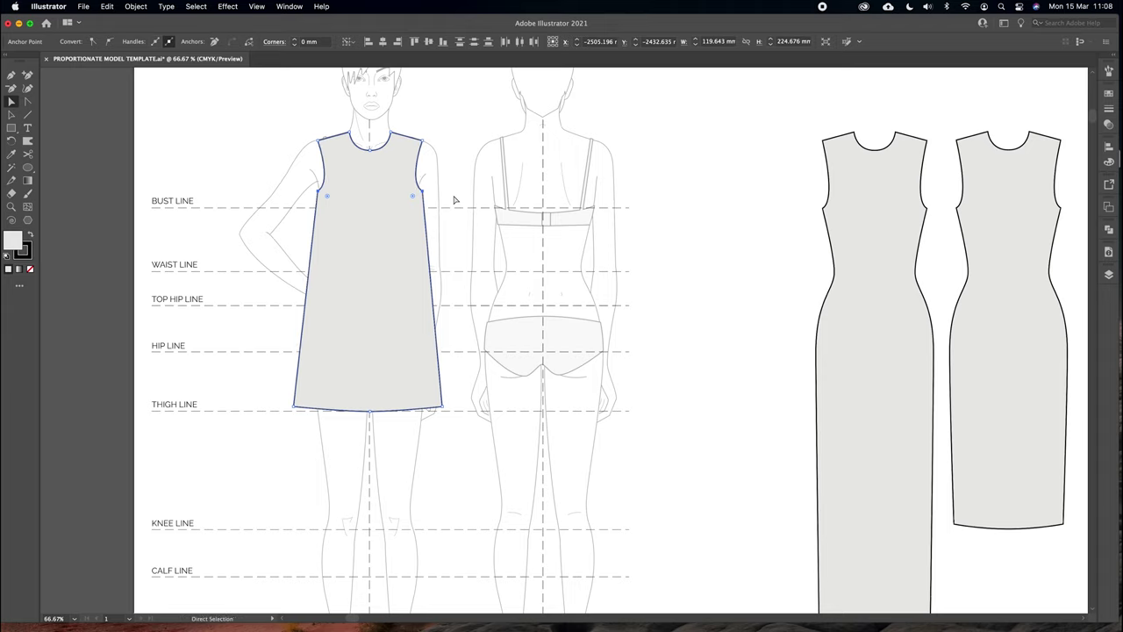
click(455, 200)
Adjust the underarm curve handles on both sides of the A-line dress to round the armholes evenly
click(420, 185)
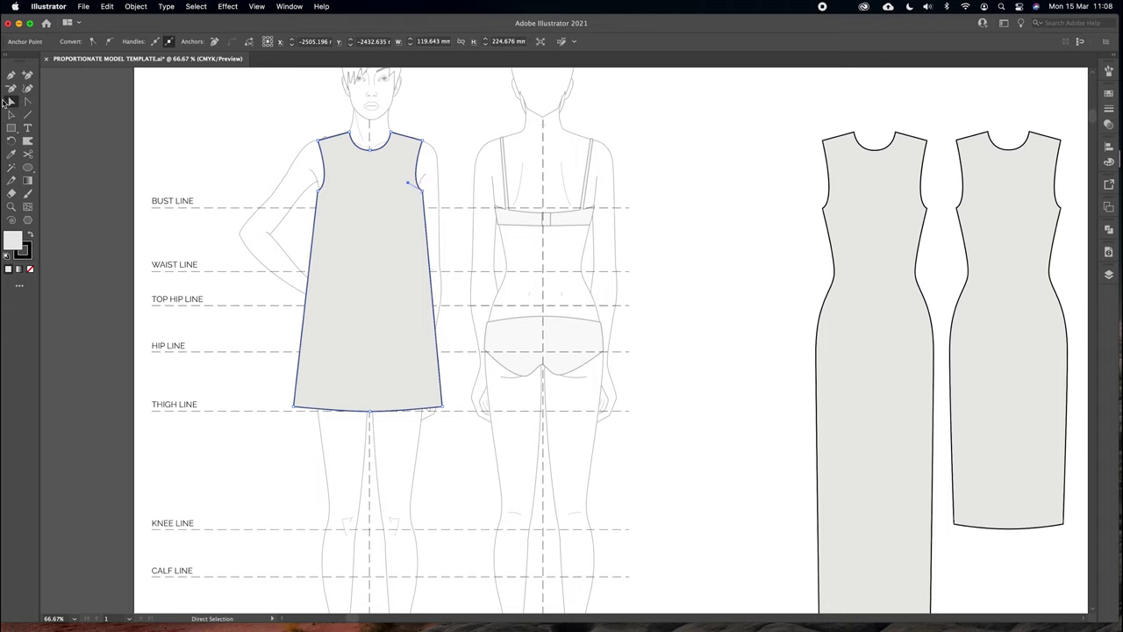
drag(408, 183, 412, 192)
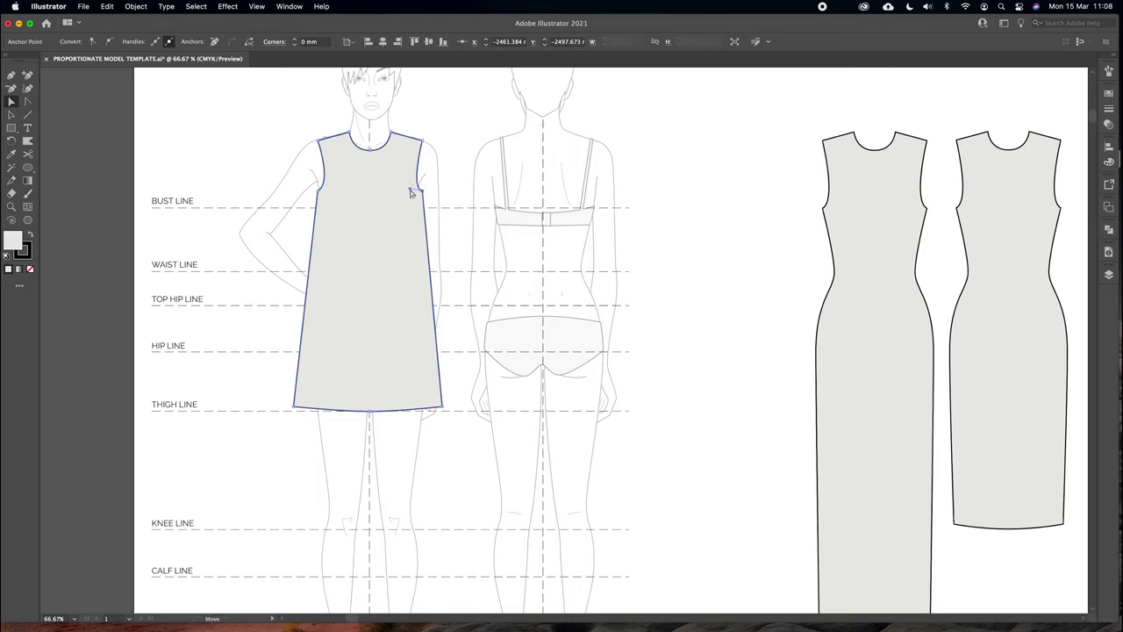
drag(330, 188, 332, 192)
click(367, 177)
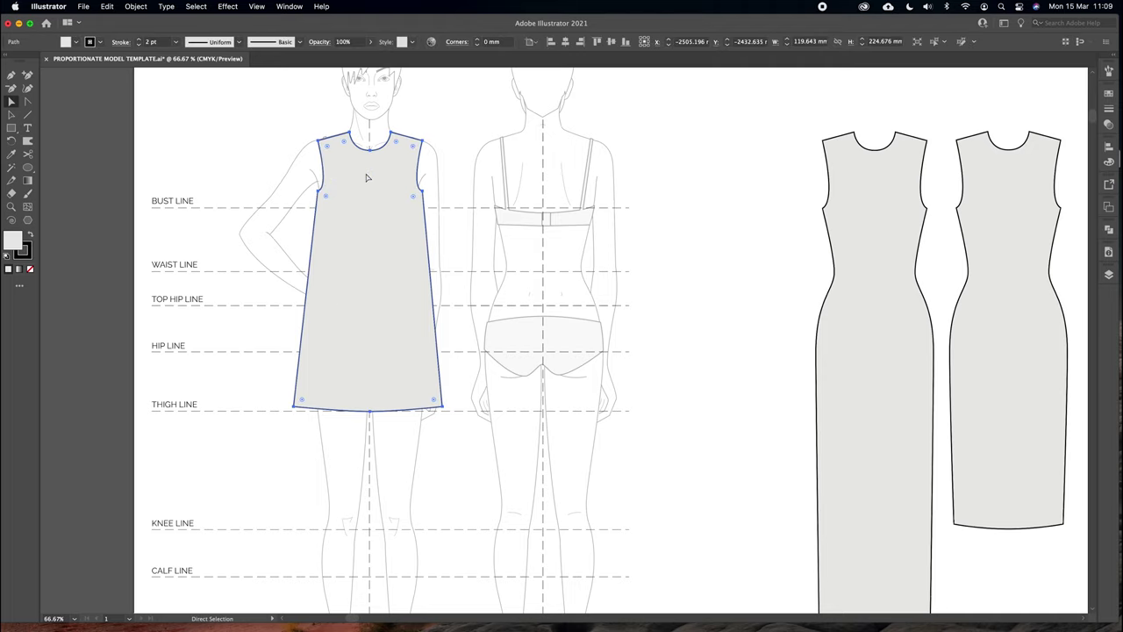
click(465, 170)
click(409, 196)
Cut the A-line dress at its centre neckline and centre hem points and delete the left half
click(28, 153)
click(371, 150)
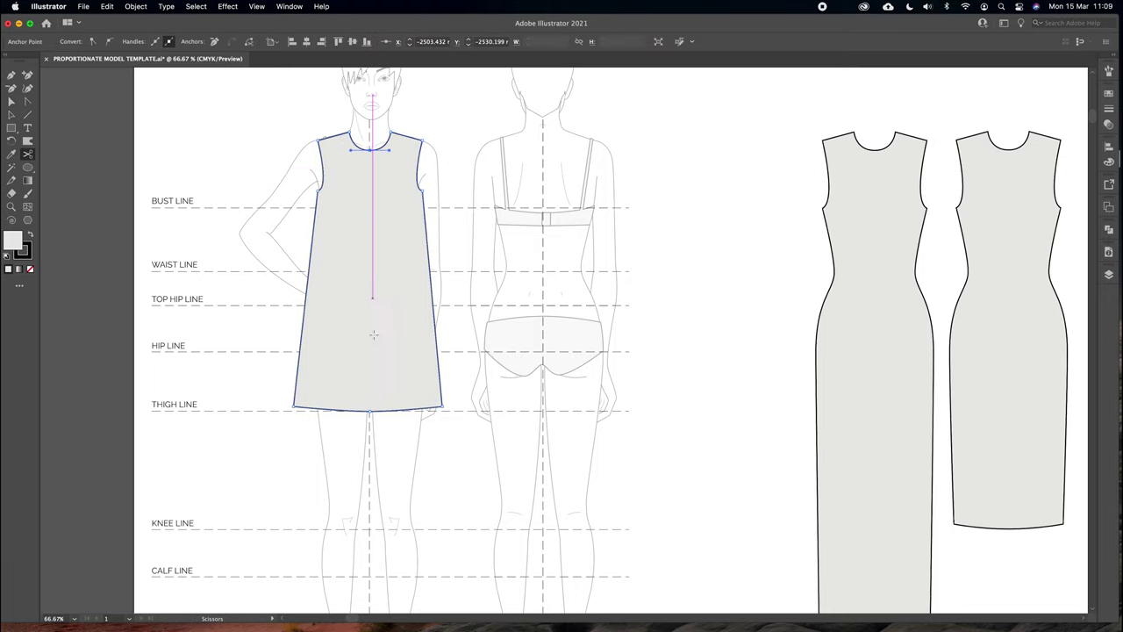
click(369, 409)
click(12, 102)
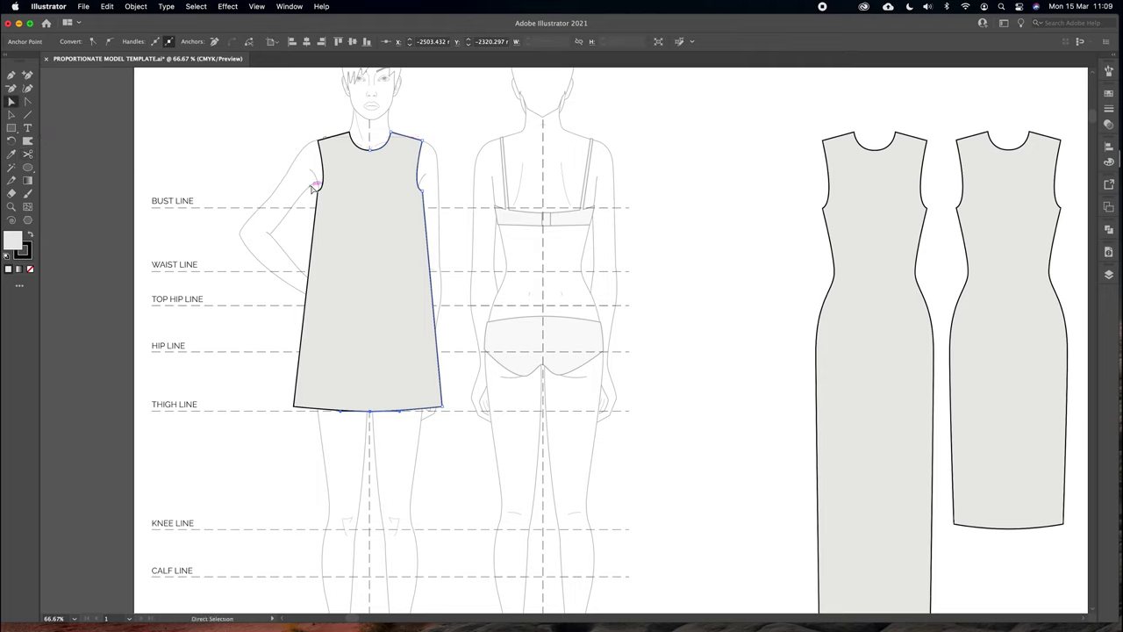
click(320, 188)
key(Delete)
Reshape the half dress's armhole by adjusting the underarm handle and moving the shoulder tip inward
click(420, 168)
drag(410, 188, 410, 182)
drag(420, 139, 408, 142)
click(405, 188)
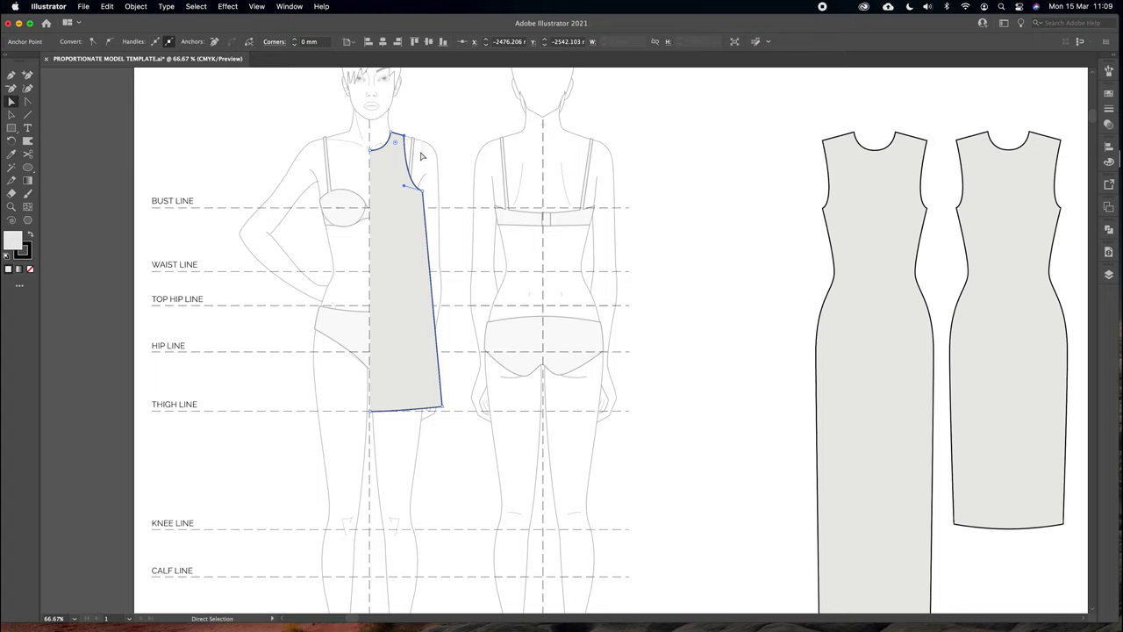
Narrow the half dress's shoulder to strap width and lower its top edge and neckline
mouse_move(408, 138)
mouse_down()
mouse_move(428, 144)
mouse_move(406, 154)
mouse_move(411, 142)
mouse_move(395, 135)
mouse_up()
click(366, 164)
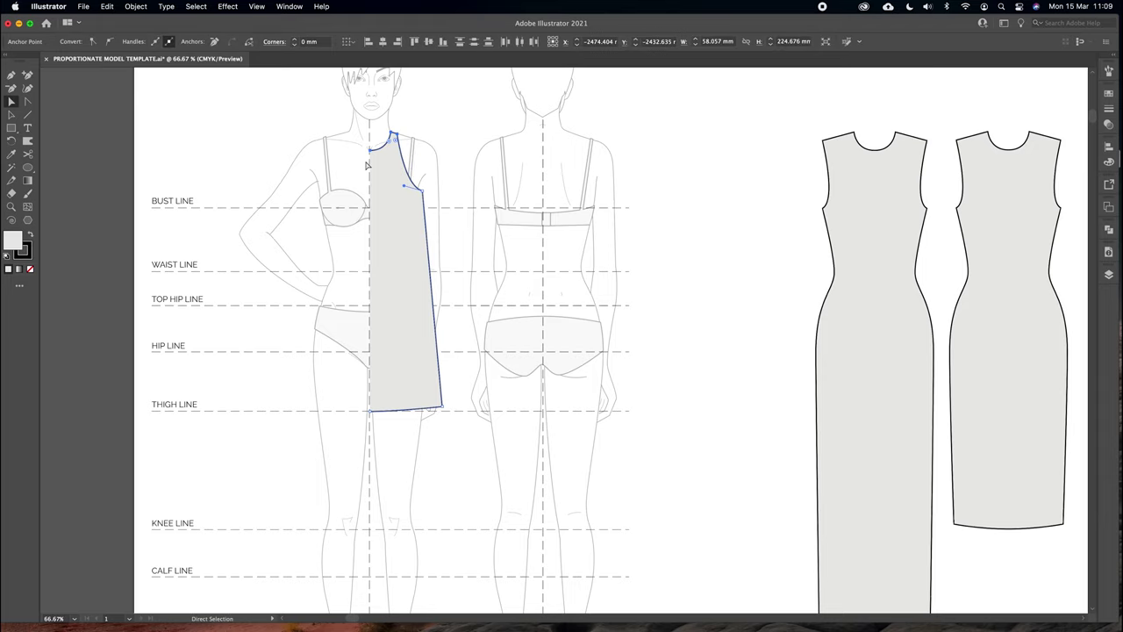
click(418, 149)
Draw a narrow closed strap with the Pen tool from the lowered top edge up to the model's shoulder
key(p)
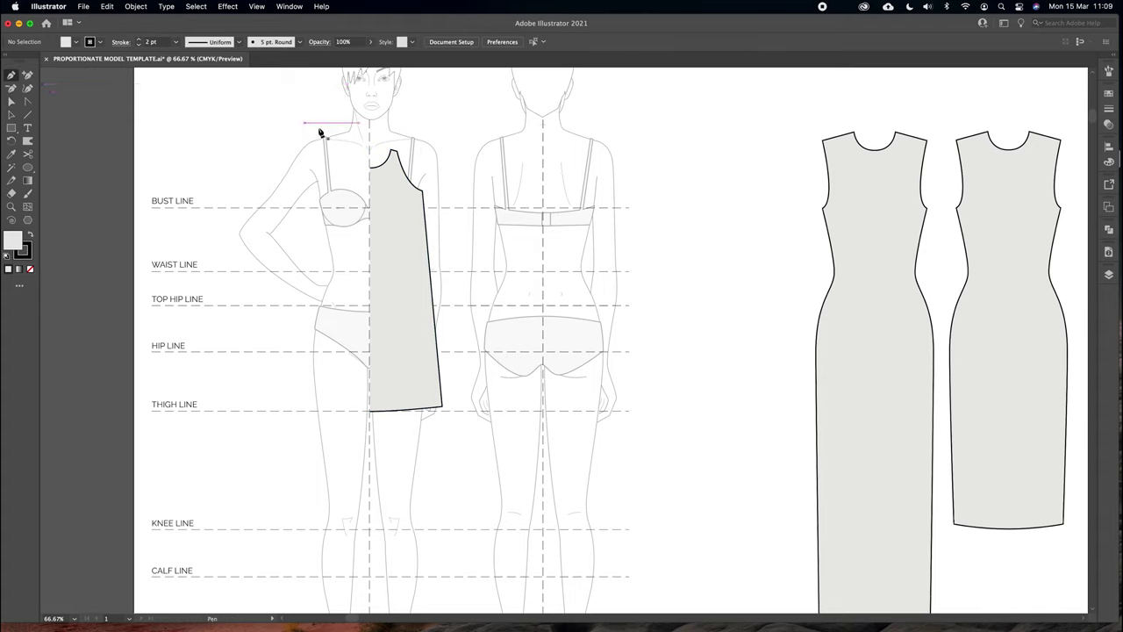
click(391, 149)
click(391, 132)
click(396, 132)
click(397, 151)
click(391, 149)
key(a)
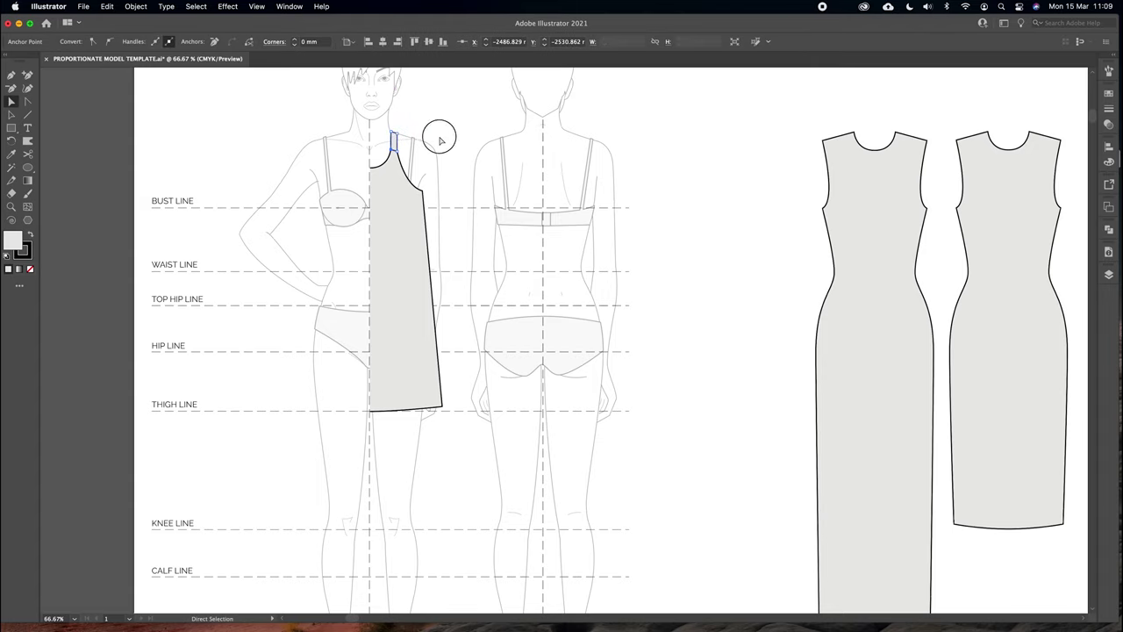
click(440, 140)
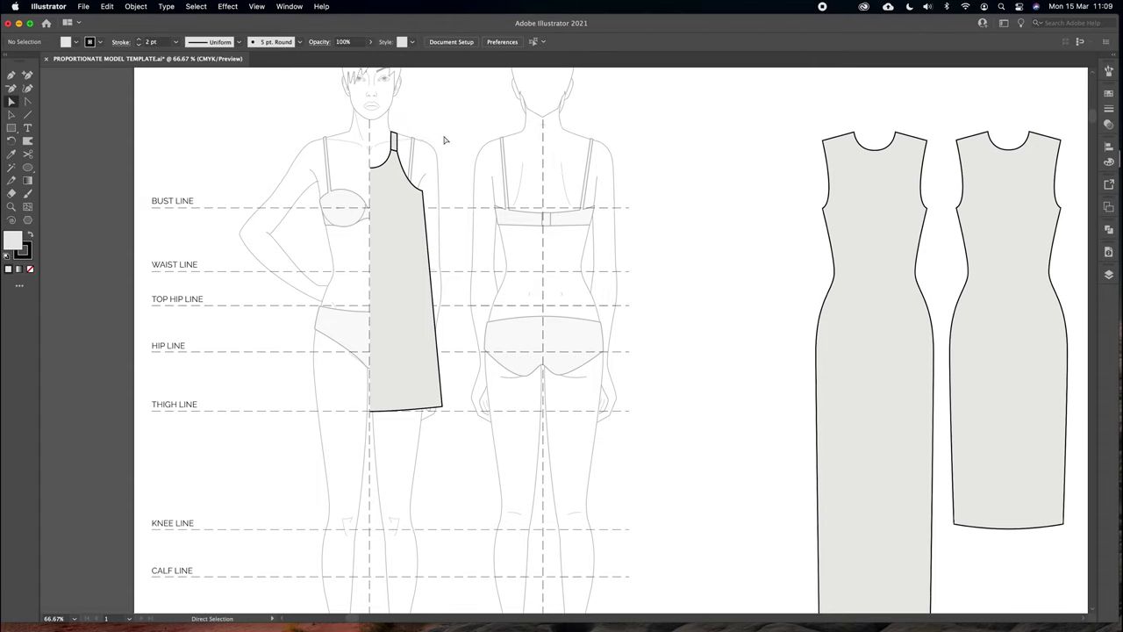
Undo the strap, neckline, shoulder and armhole edits on the half dress
key(super+z)
key(super+z)
key(super+z)
key(super+z)
key(super+z)
key(super+z)
key(super+z)
key(super+z)
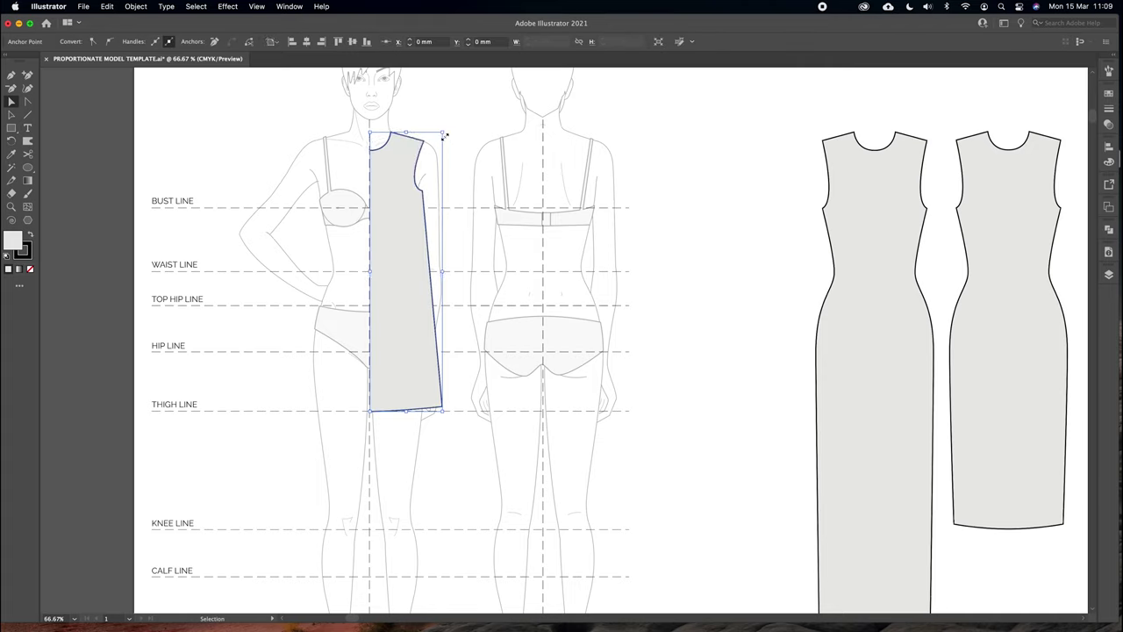
key(super+shift+z)
key(super+shift+z)
key(super+shift+z)
key(super+shift+z)
key(super+shift+z)
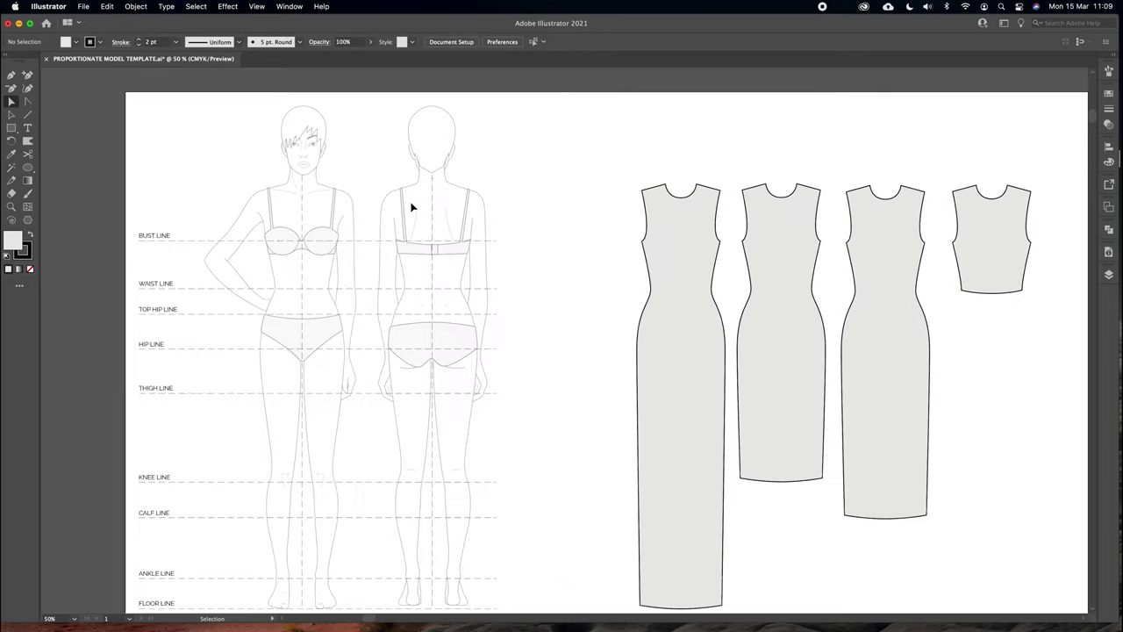
Paste a copy of the bodice and align it on the front model's centre line, with its hem at the waist line
drag(410, 244, 440, 162)
drag(329, 190, 346, 228)
click(11, 76)
key(super+plus)
key(super+plus)
drag(193, 126, 408, 374)
key(v)
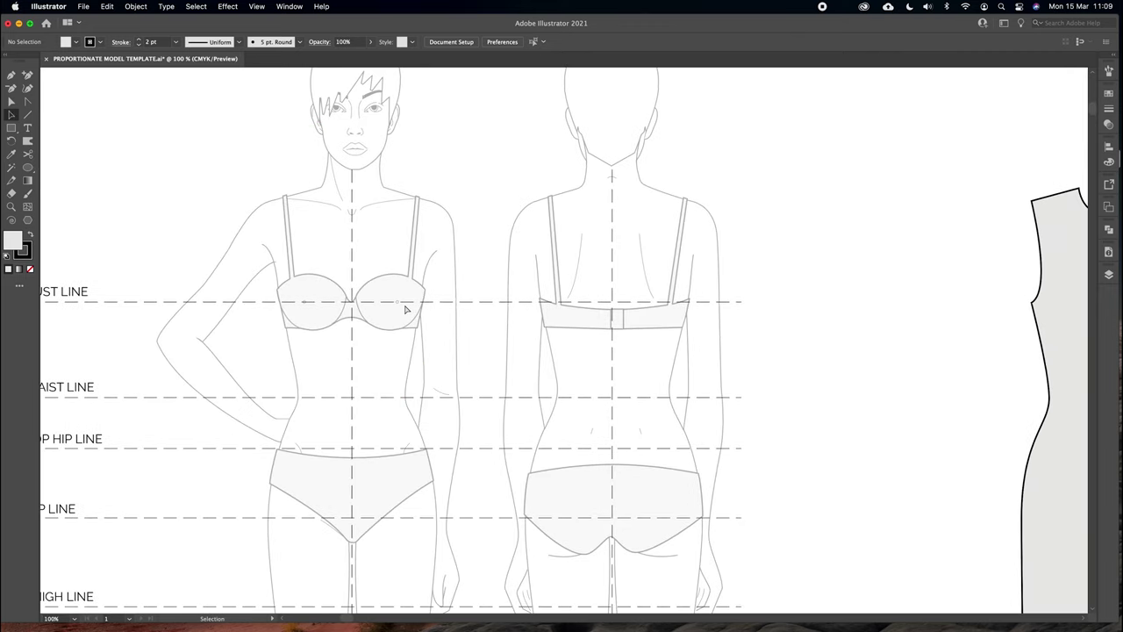
key(super+v)
drag(532, 321, 390, 268)
key(Up)
key(Up)
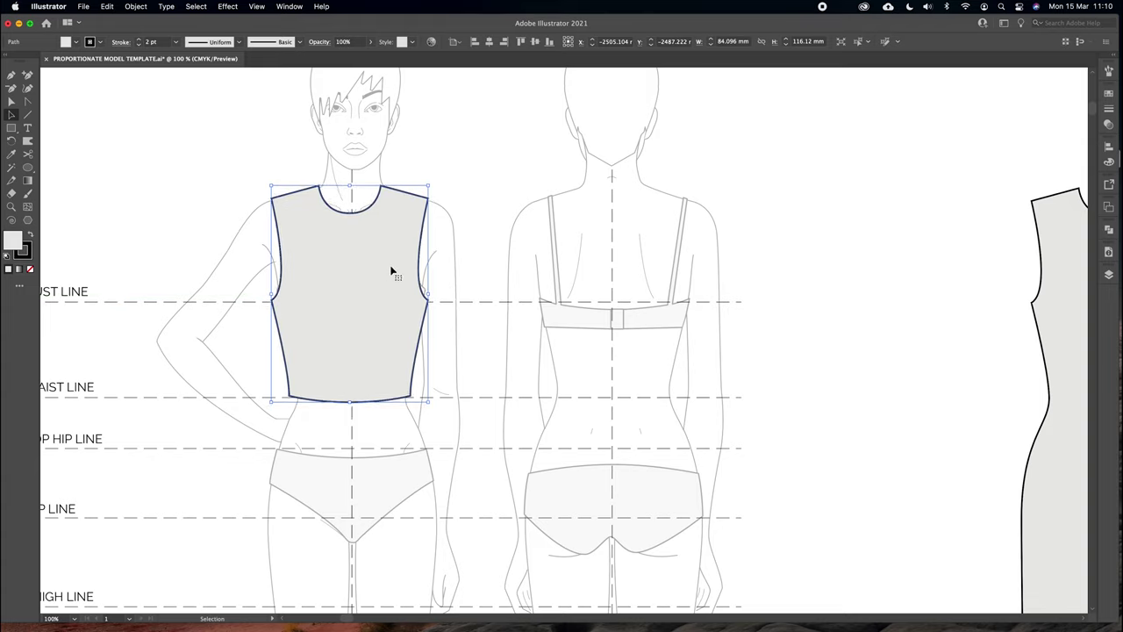
key(Right)
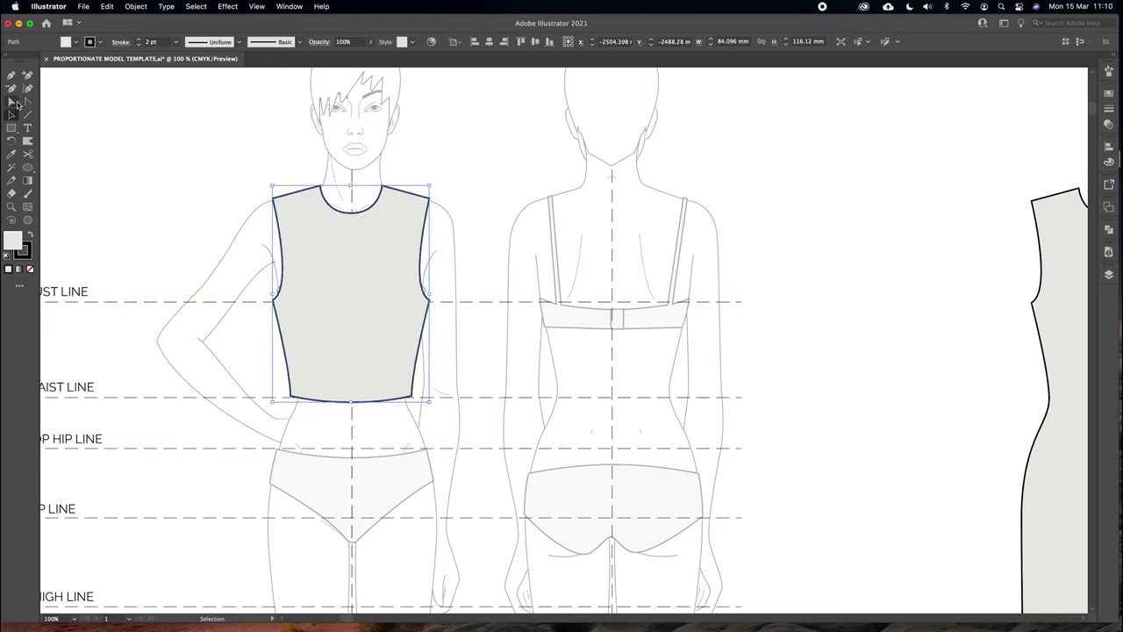
Raise both underarm anchor points of the bodice together above the bust line
click(16, 104)
click(276, 301)
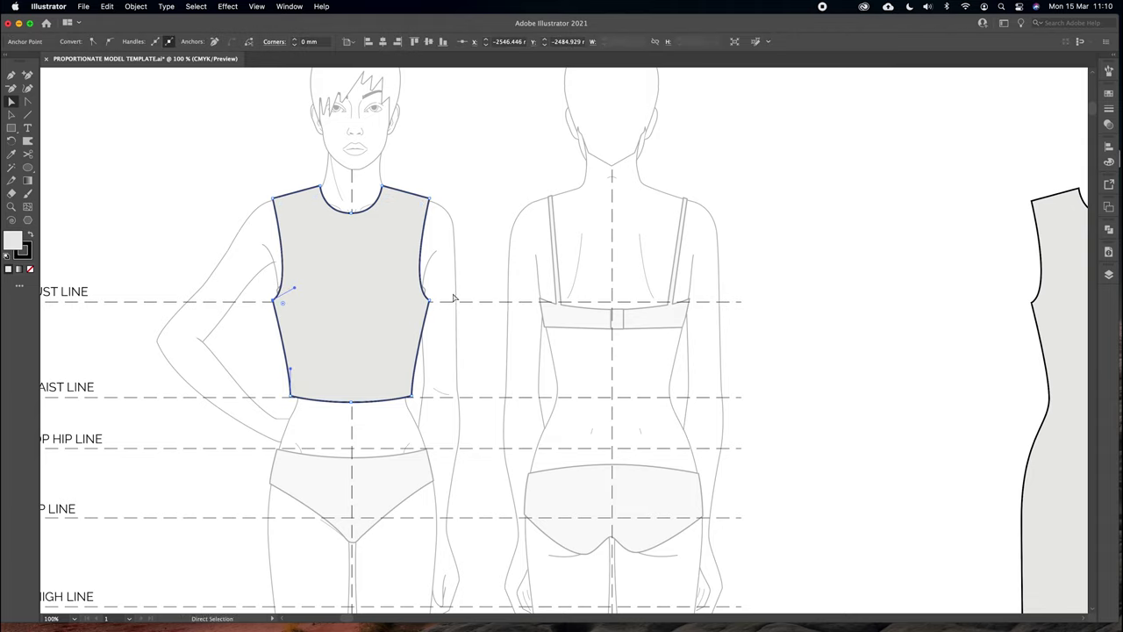
click(454, 298)
drag(451, 291, 253, 317)
key(Up)
key(Up)
key(Up)
key(Up)
key(Up)
key(Up)
key(Up)
key(Up)
key(Up)
key(Up)
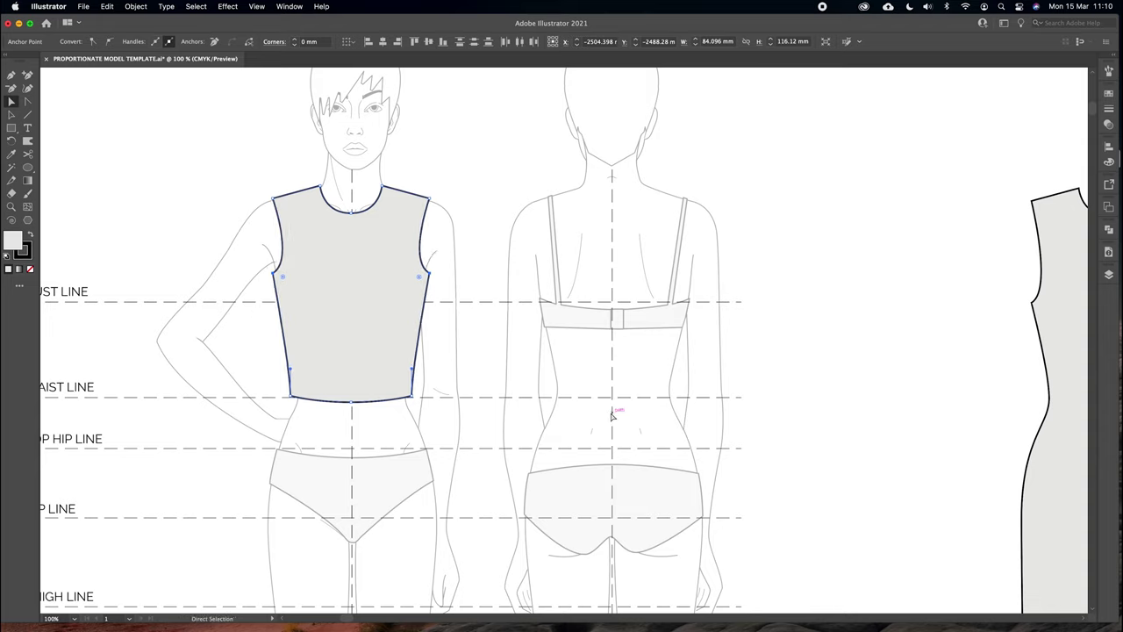
Cut the bodice at its centre neckline and centre hem points with Scissors and delete the right half
key(c)
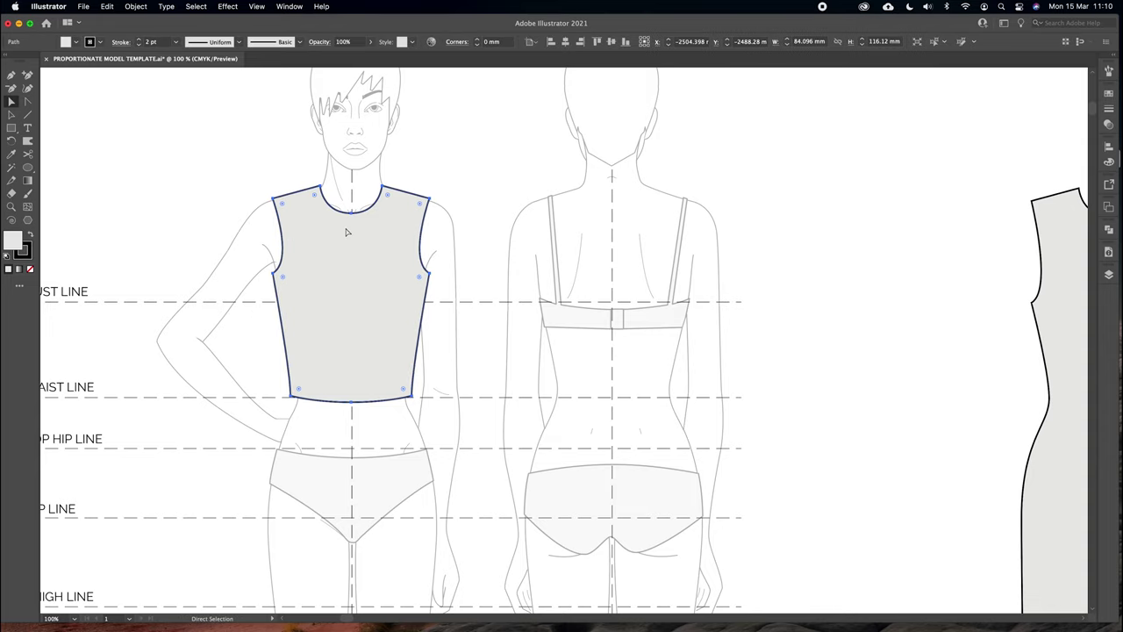
click(351, 212)
click(350, 402)
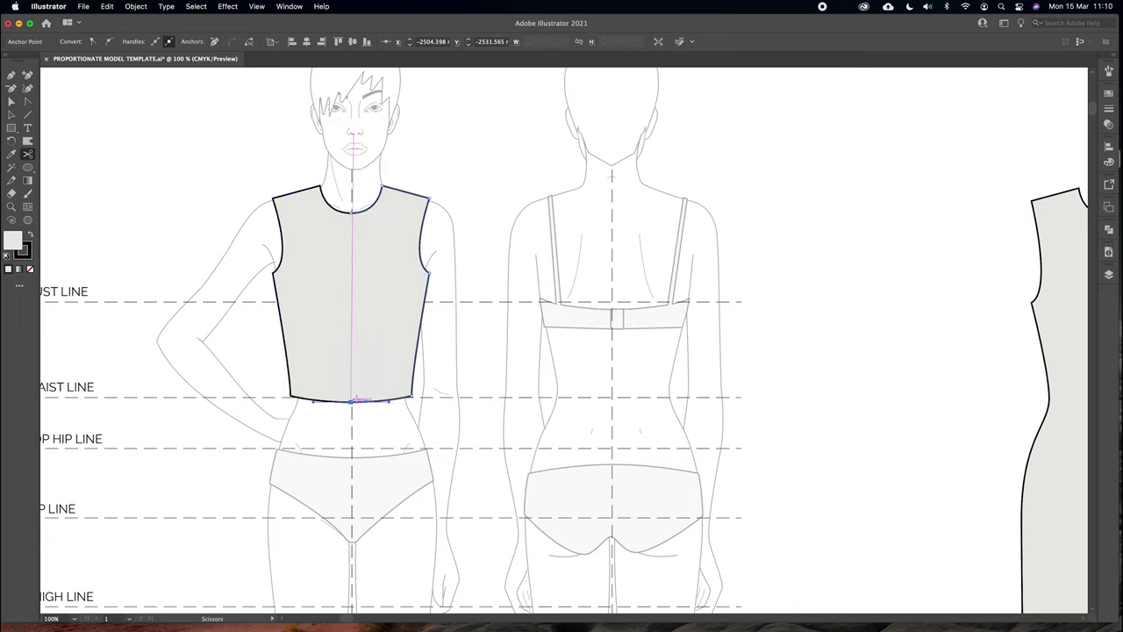
key(a)
click(383, 358)
key(Delete)
Refine the half bodice's armhole by shortening the underarm handle and moving the shoulder tip slightly inward
click(274, 274)
drag(297, 261, 290, 262)
drag(272, 198, 277, 197)
click(400, 250)
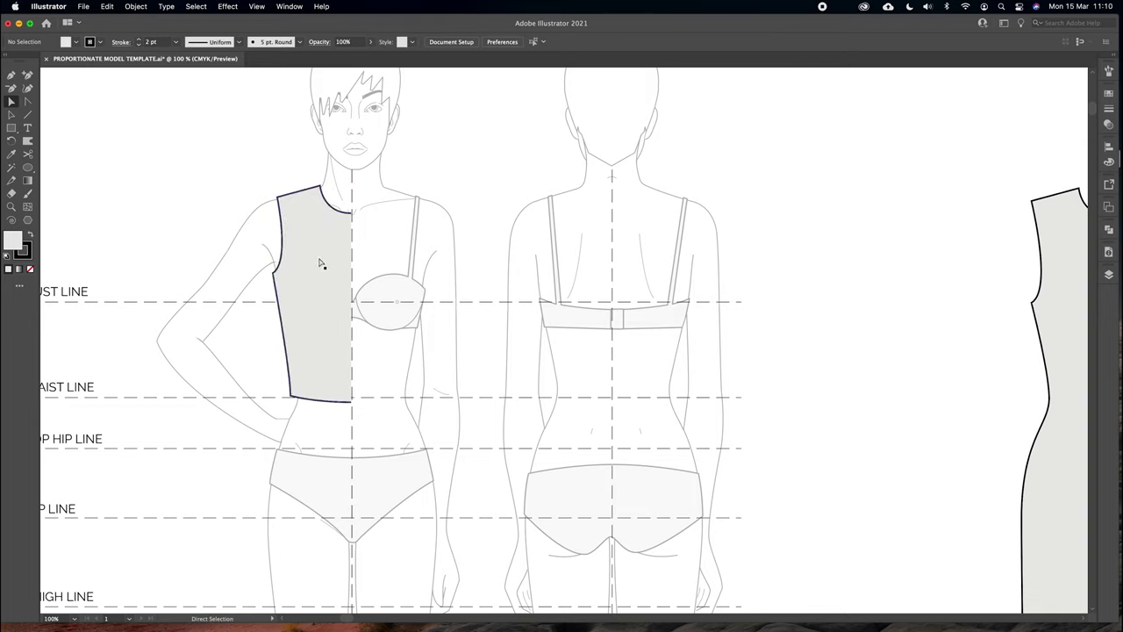
Reflect a copy of the half bodice across the vertical axis and place it against the centre line
key(v)
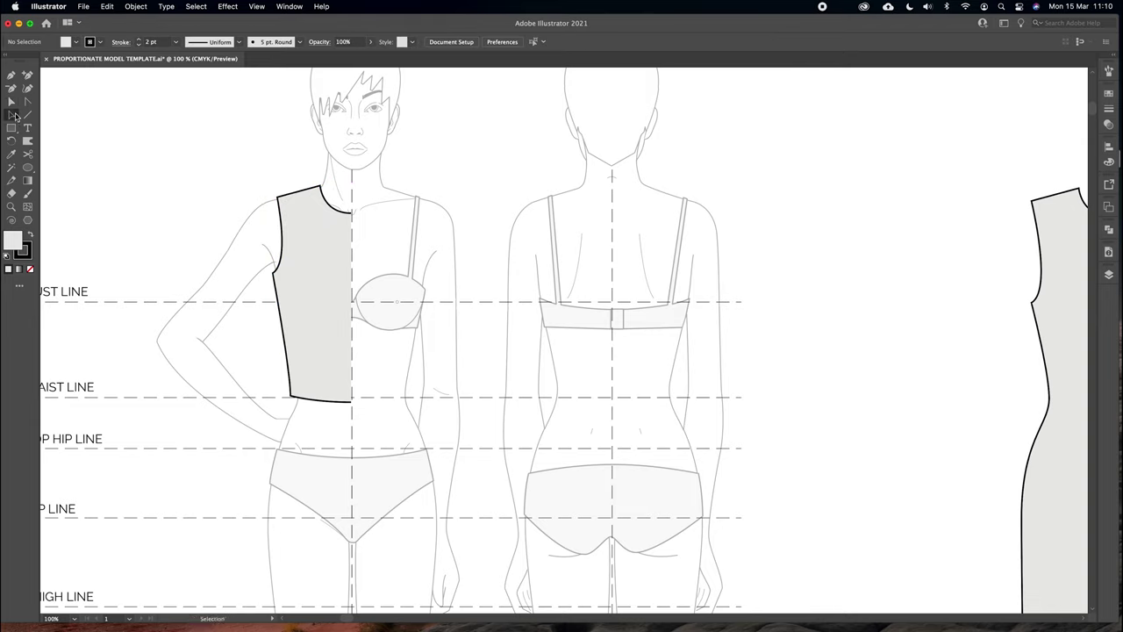
click(325, 236)
right_click(323, 238)
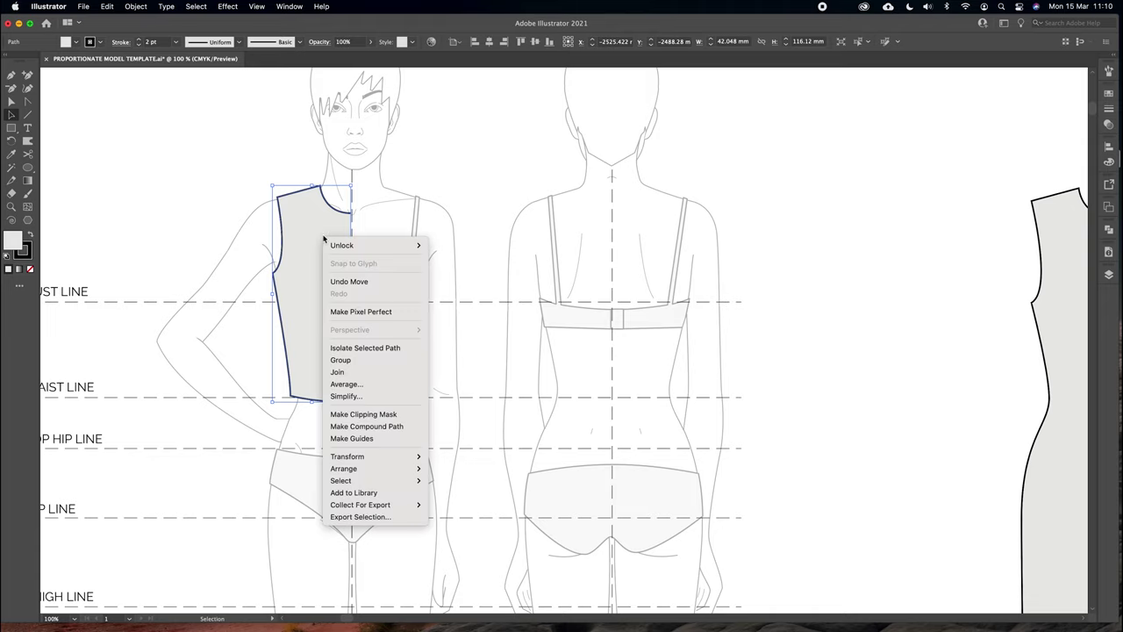
mouse_move(386, 456)
click(453, 499)
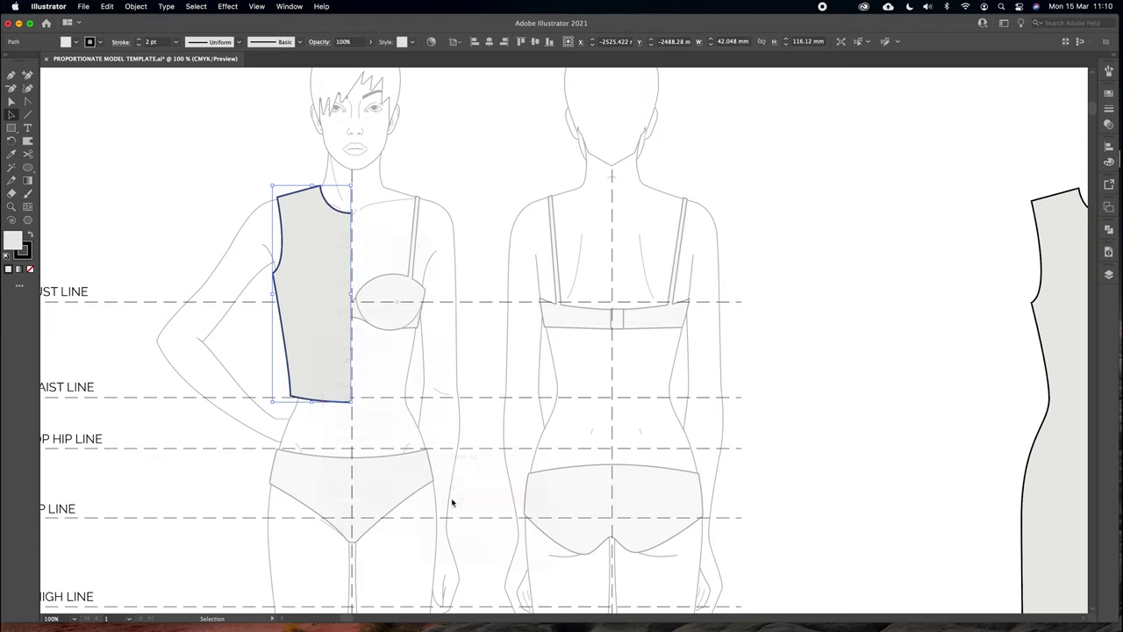
click(829, 455)
drag(319, 275, 375, 276)
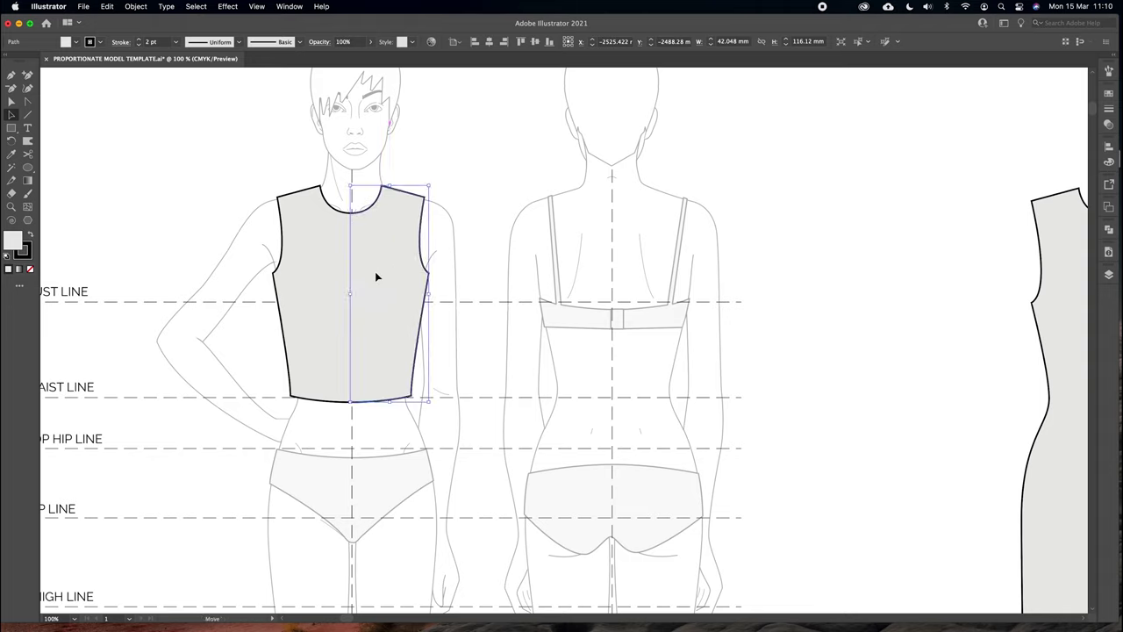
Average the two centre neckline end points of the bodice halves and join them
click(12, 101)
drag(373, 192, 346, 223)
right_click(359, 186)
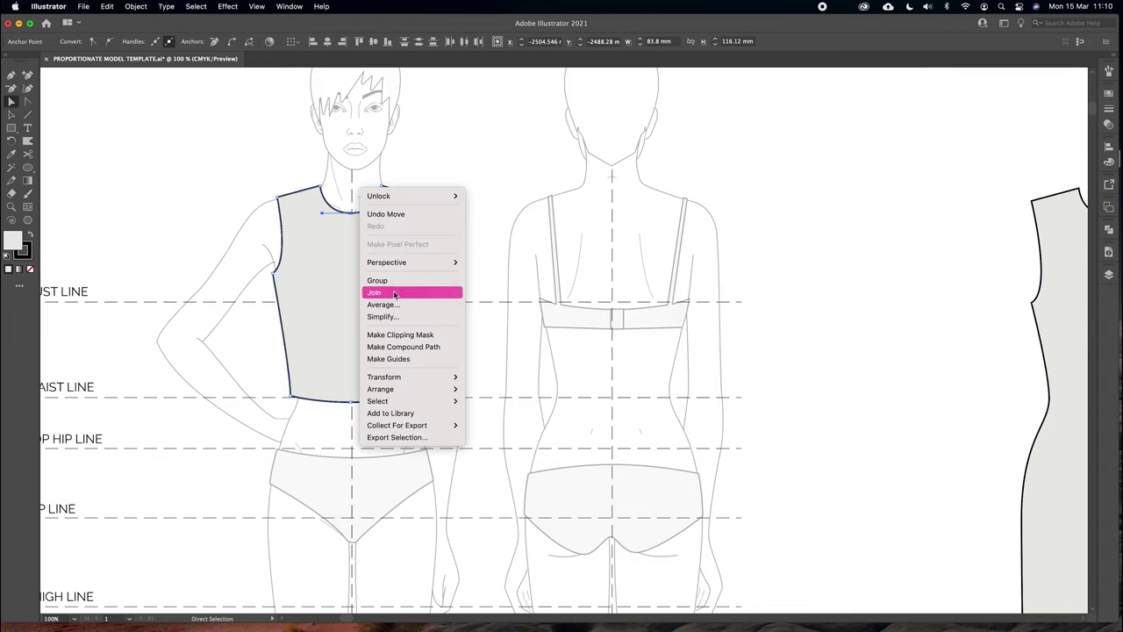
click(383, 304)
key(Return)
right_click(356, 228)
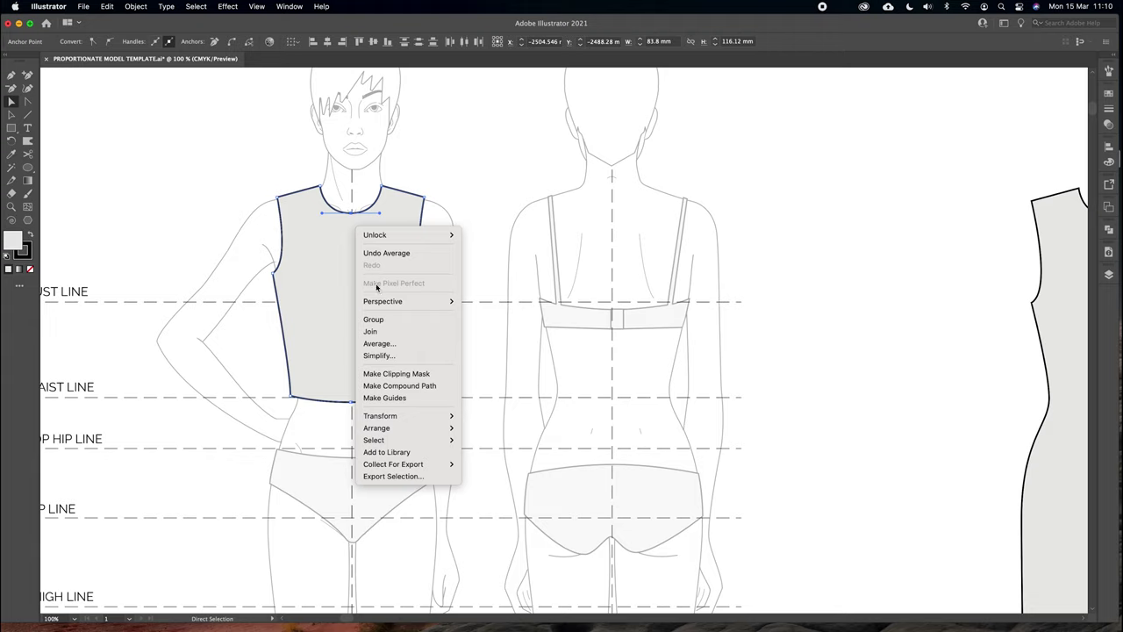
click(380, 334)
Average the centre hem end points of the bodice on both axes and join them into a closed shape
right_click(351, 342)
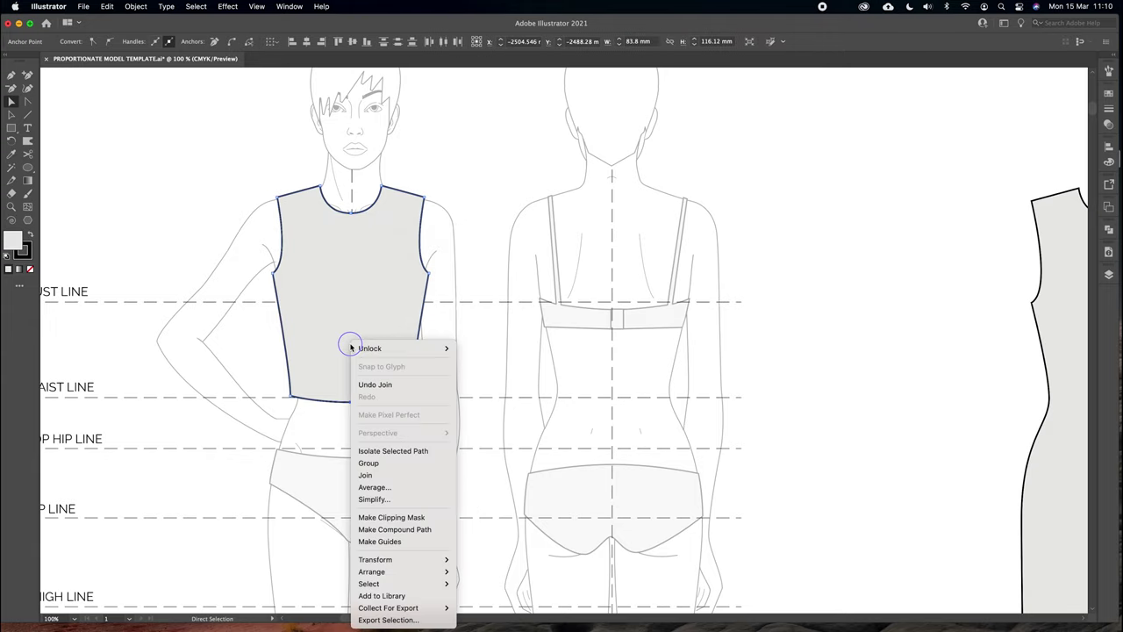
click(373, 487)
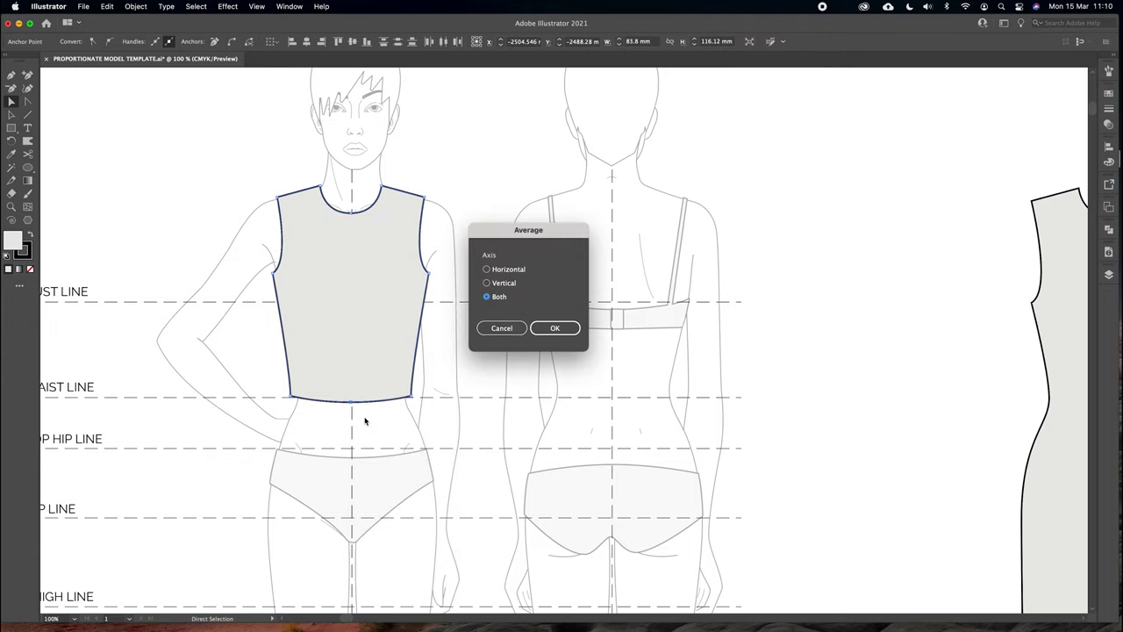
click(555, 330)
right_click(348, 355)
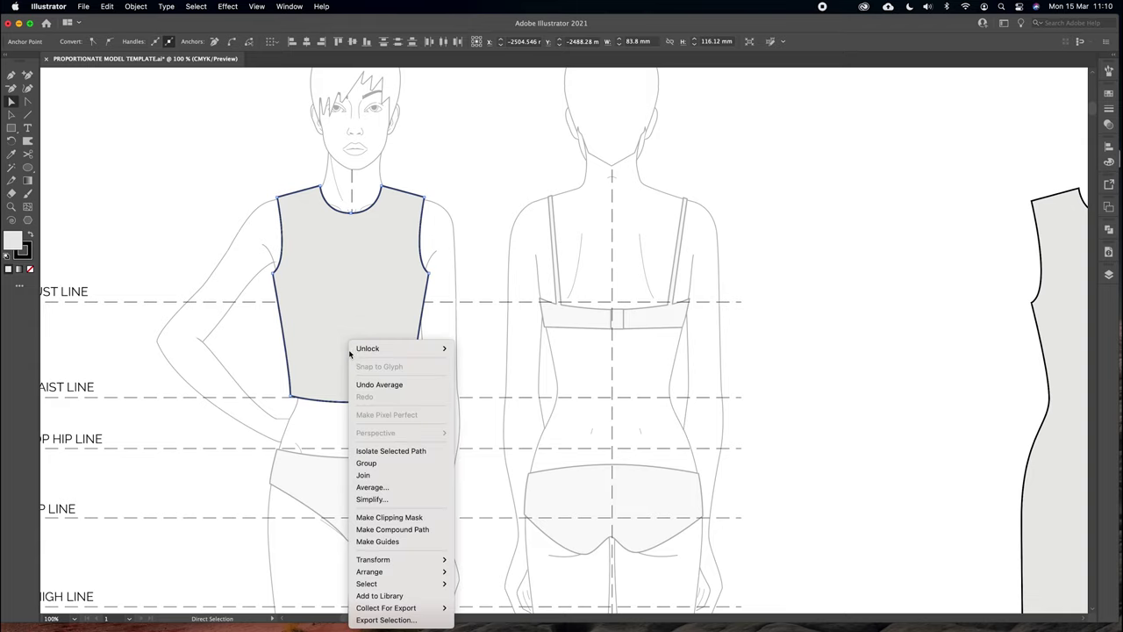
click(375, 472)
click(464, 328)
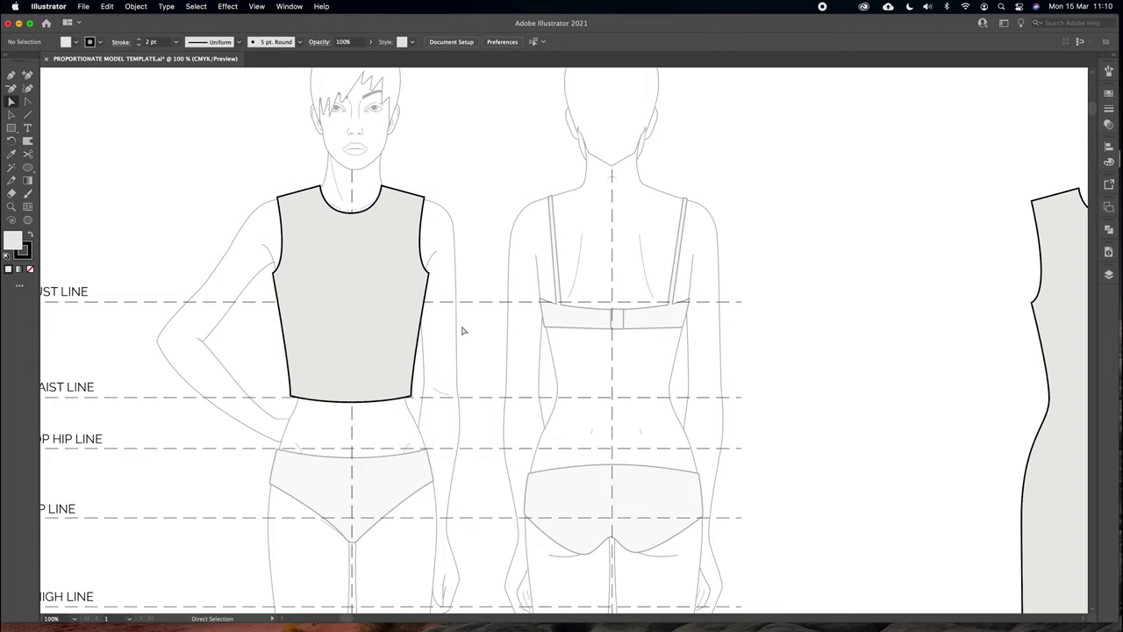
Draw a flared half skirt with the Pen tool from the bodice's left side seam to the thigh line, with a curved hem to the centre line
key(v)
scroll(477, 290, down, 3)
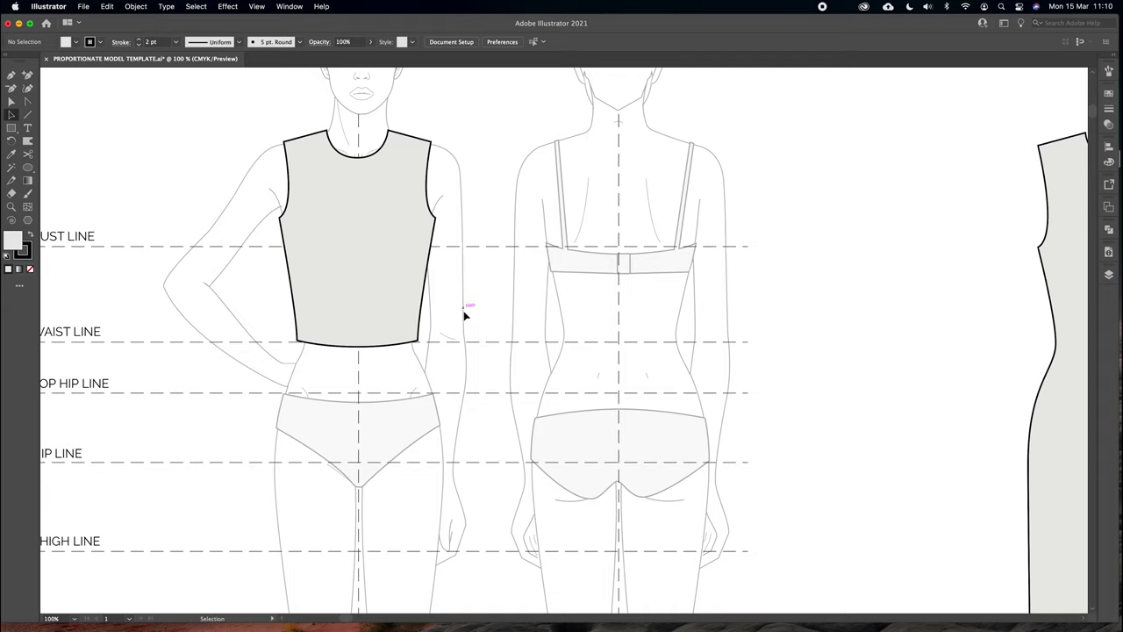
click(10, 75)
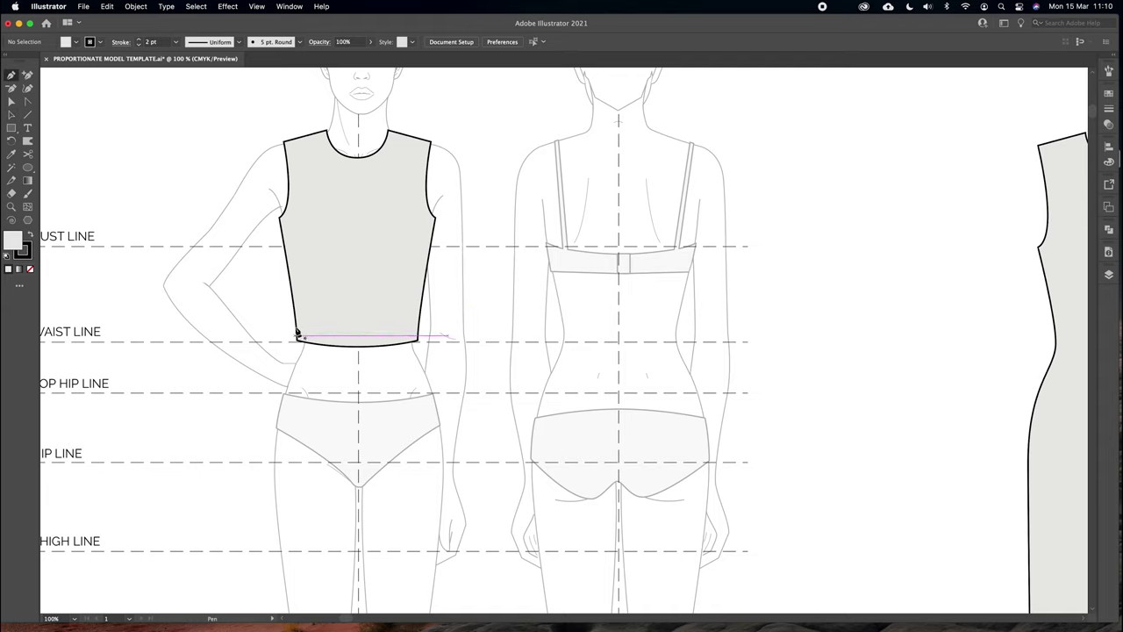
click(289, 269)
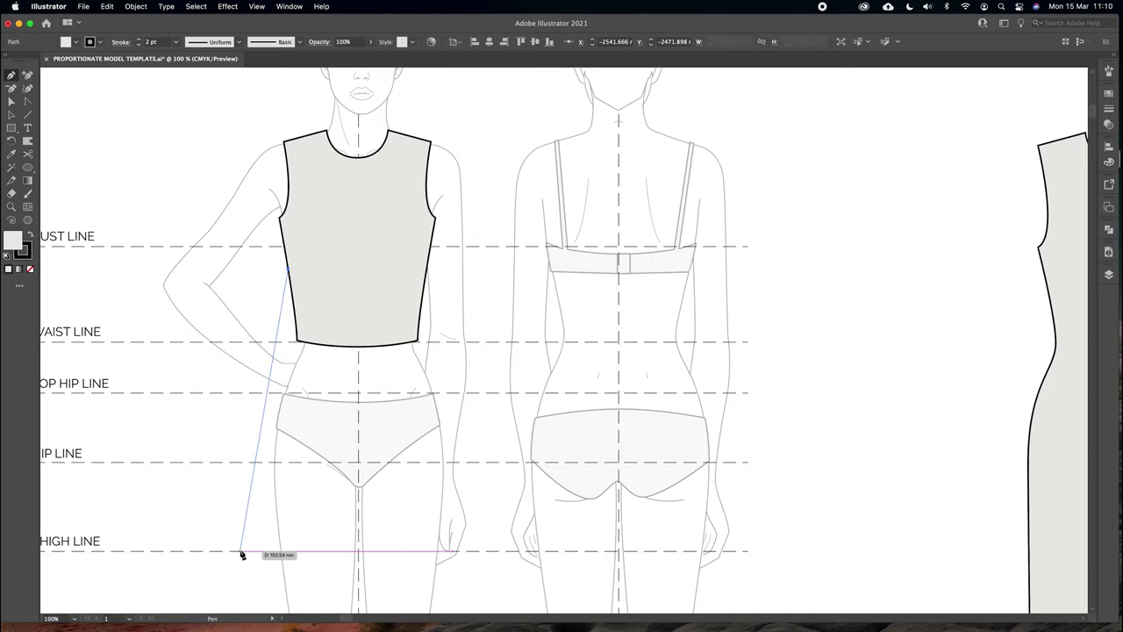
drag(242, 554, 237, 585)
click(242, 454)
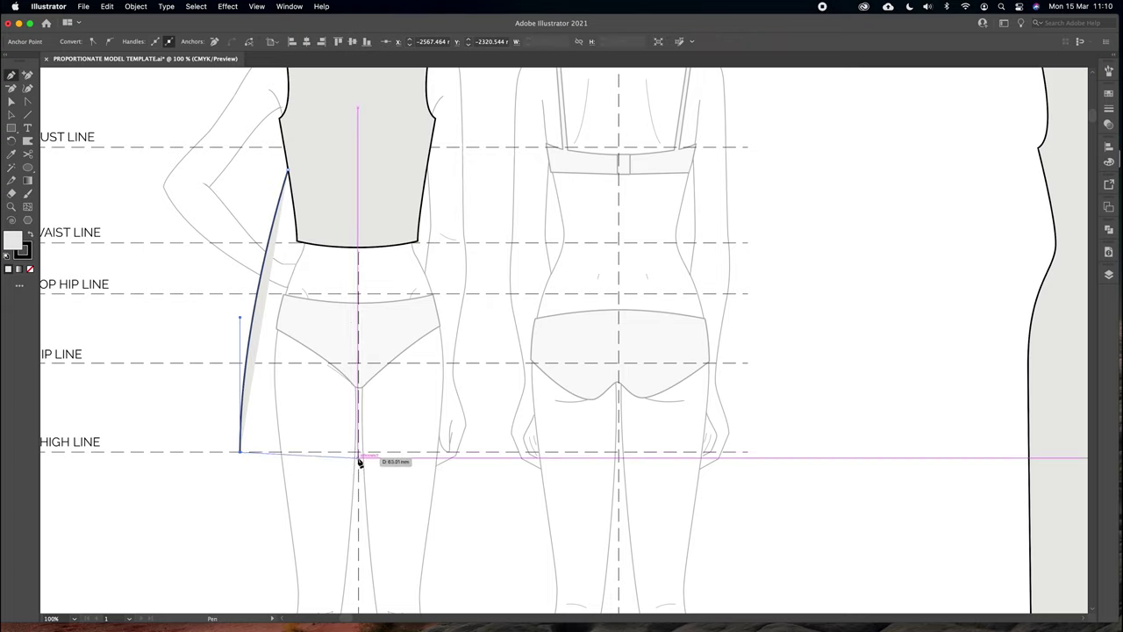
drag(428, 458, 428, 457)
key(a)
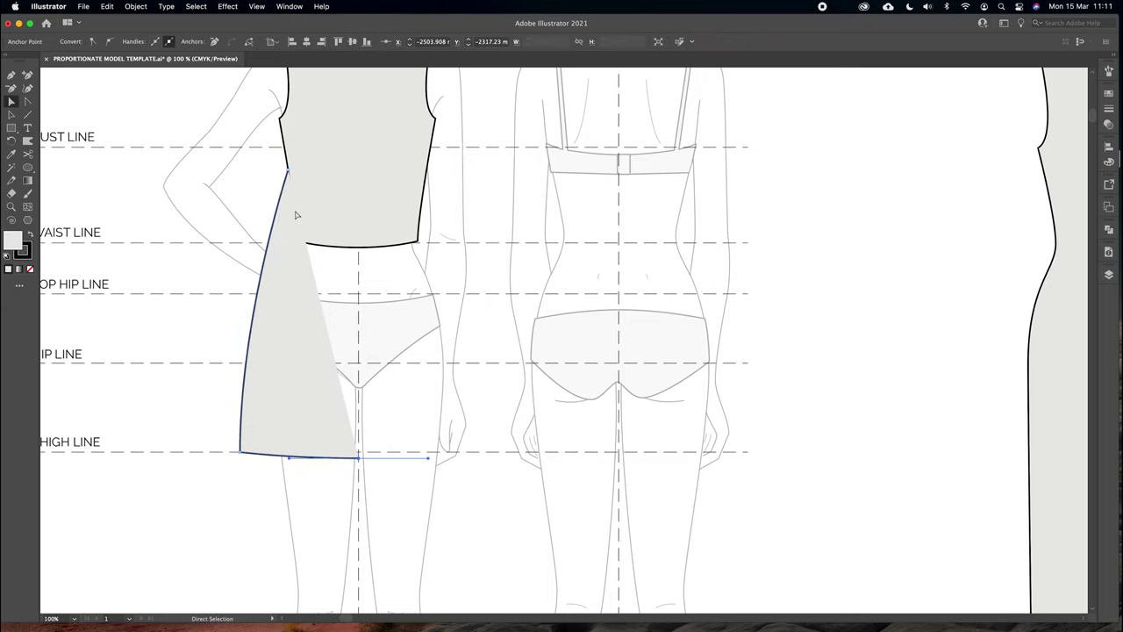
Convert the half skirt's top side-seam anchor to a smooth point with a vertical handle so the seam curves into the flare
click(289, 170)
key(shift+c)
drag(290, 170, 289, 205)
click(14, 104)
click(476, 241)
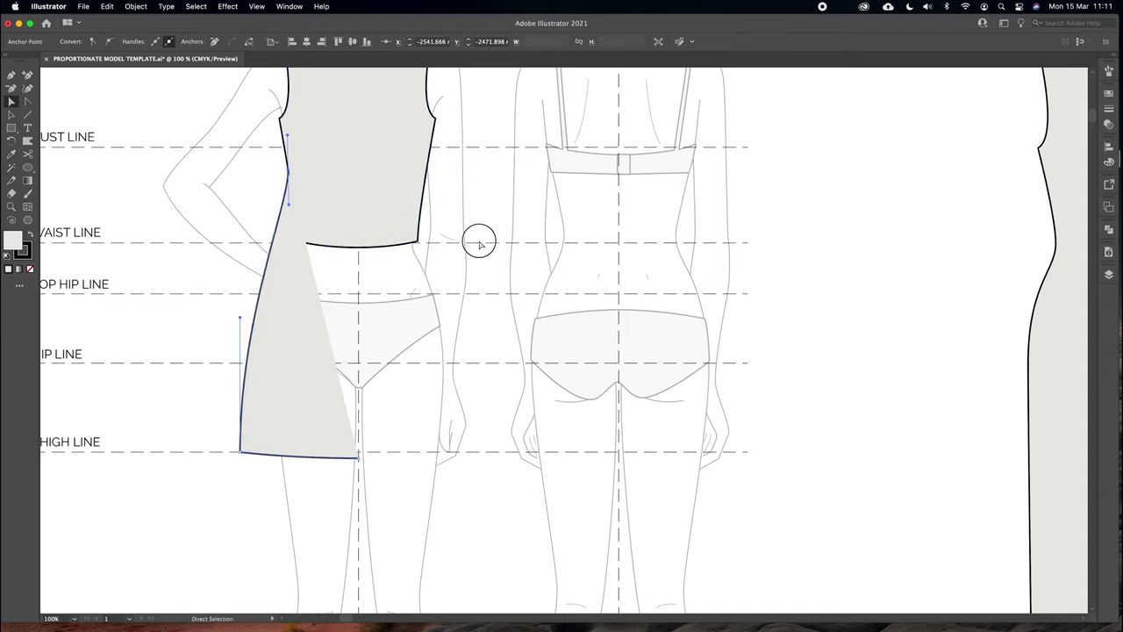
Reflect a copy of the half skirt across the vertical axis and place it against the centre line
key(v)
click(291, 327)
right_click(291, 327)
mouse_move(338, 519)
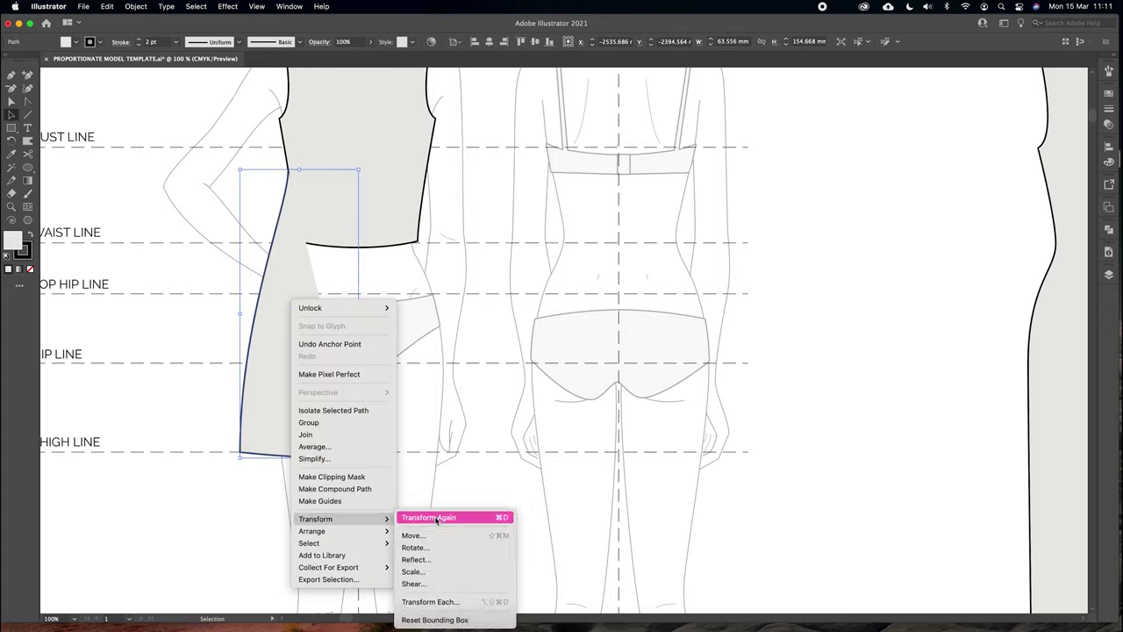
click(425, 559)
click(829, 457)
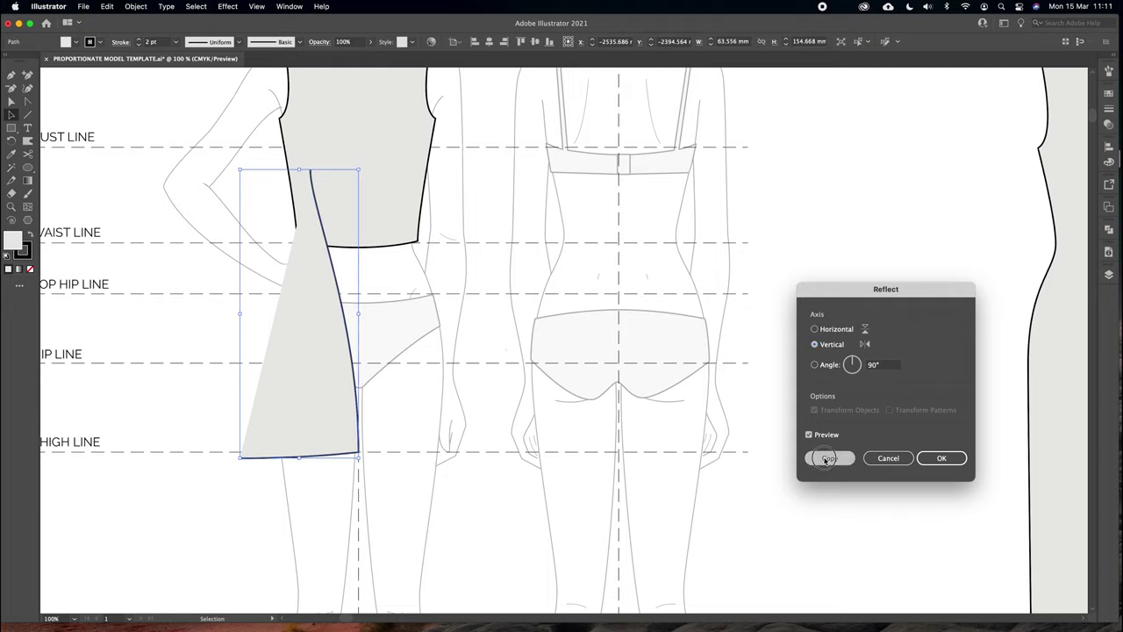
drag(353, 334, 457, 344)
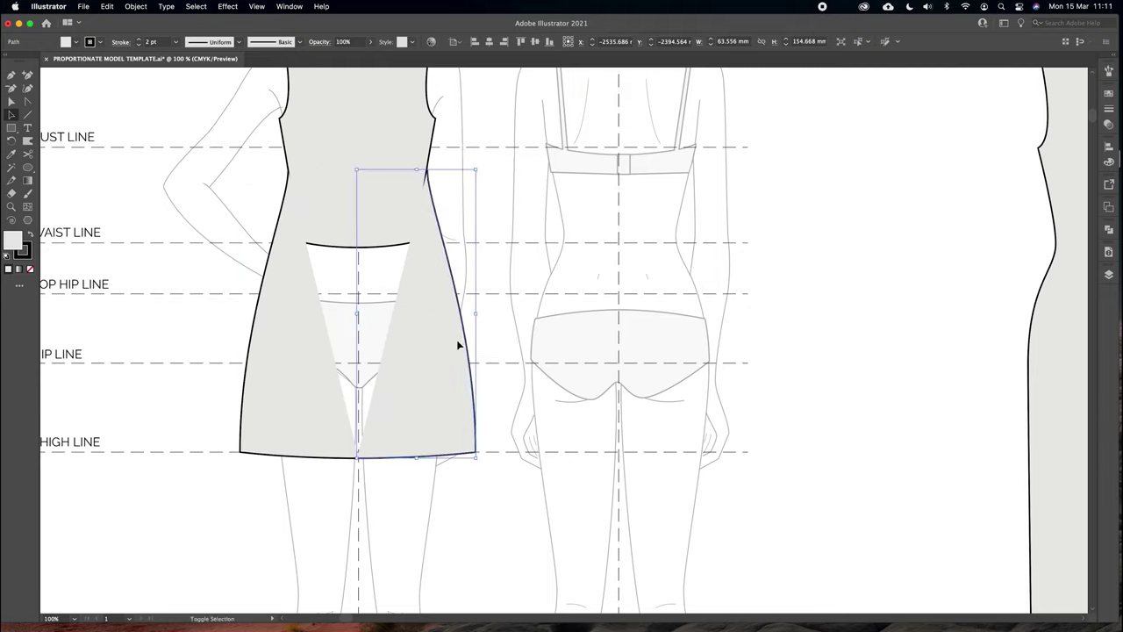
key(Left)
key(Left)
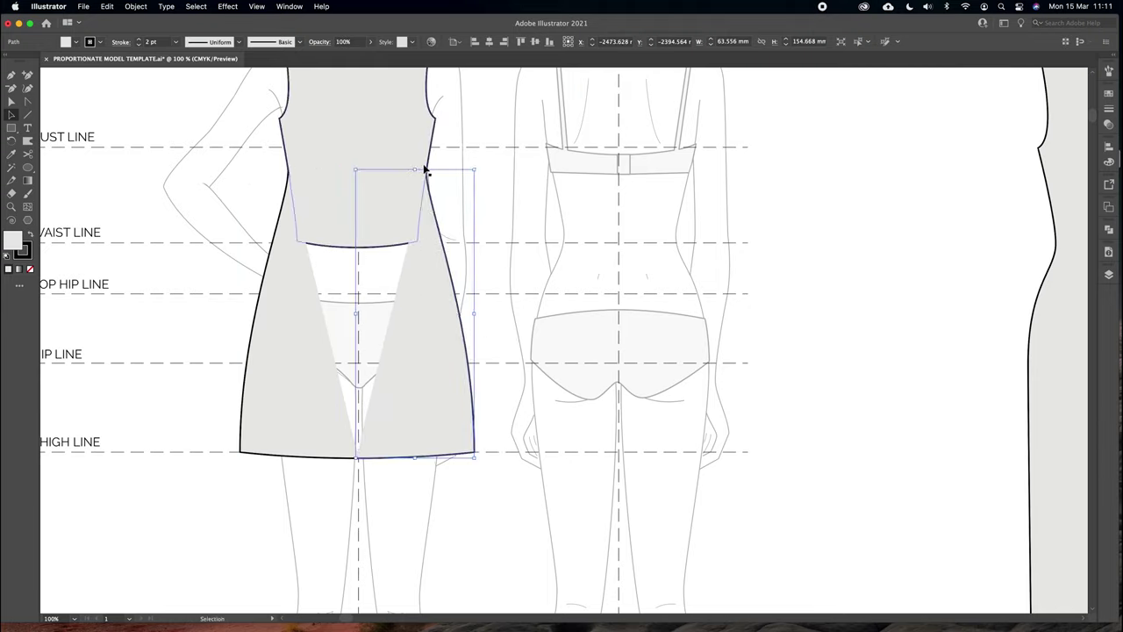
key(Right)
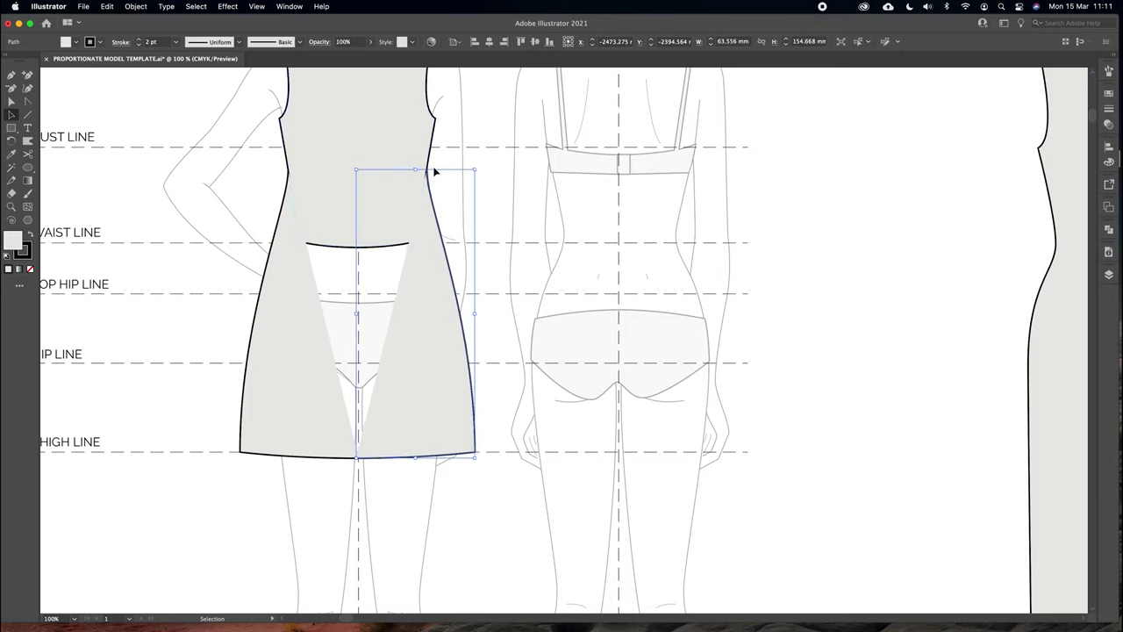
Average the two centre hem end points of the skirt halves and join them
click(10, 103)
click(338, 430)
right_click(378, 404)
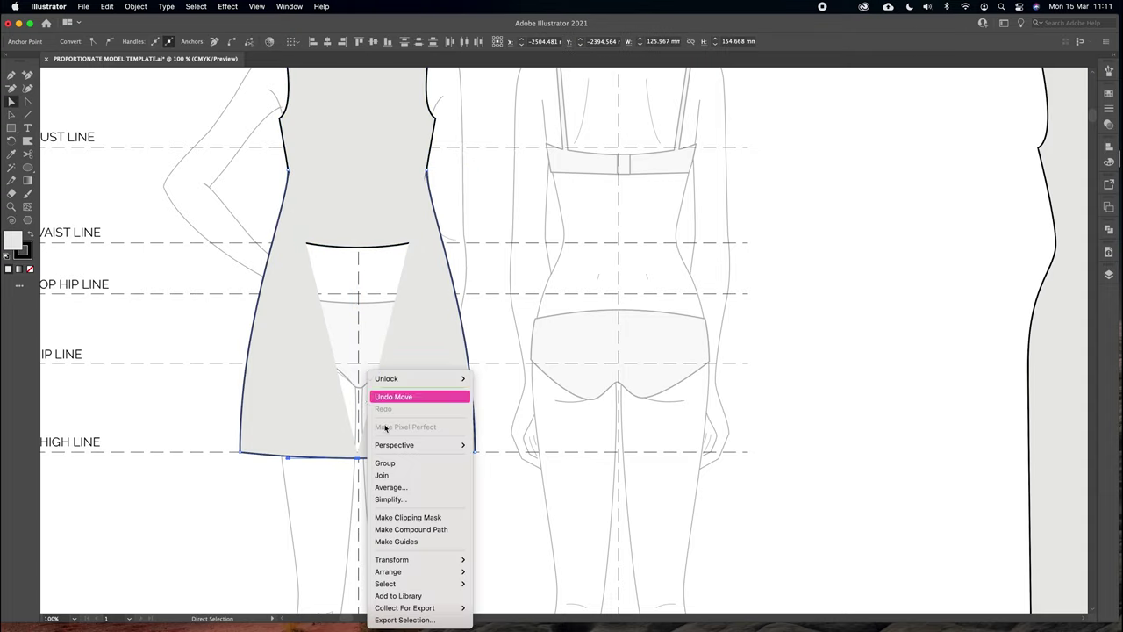
click(390, 487)
key(Return)
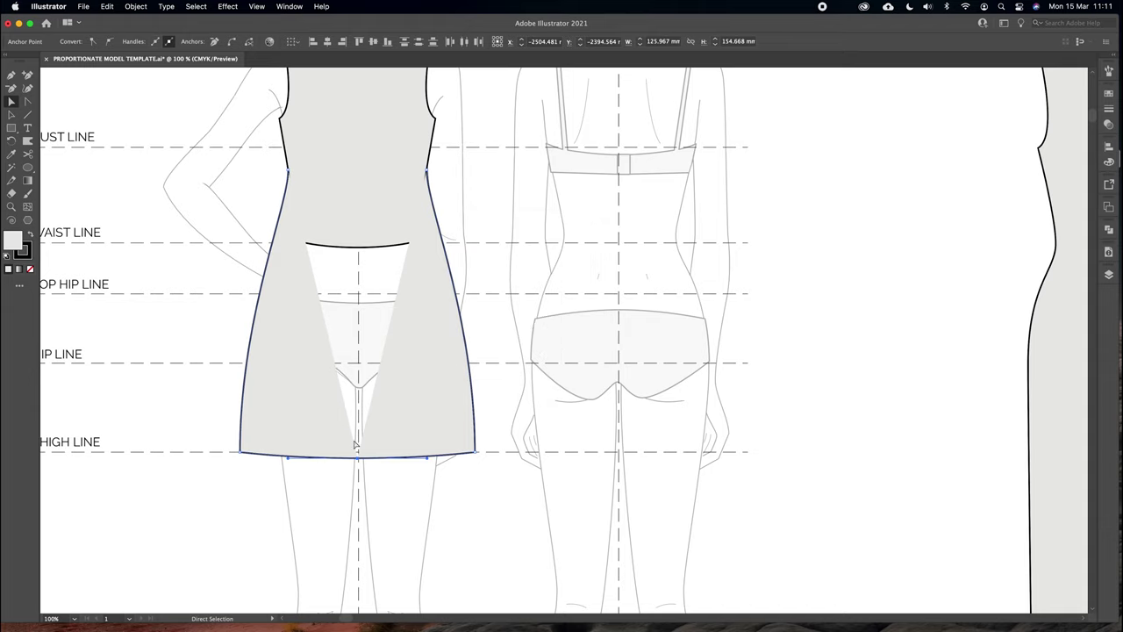
right_click(355, 444)
click(388, 471)
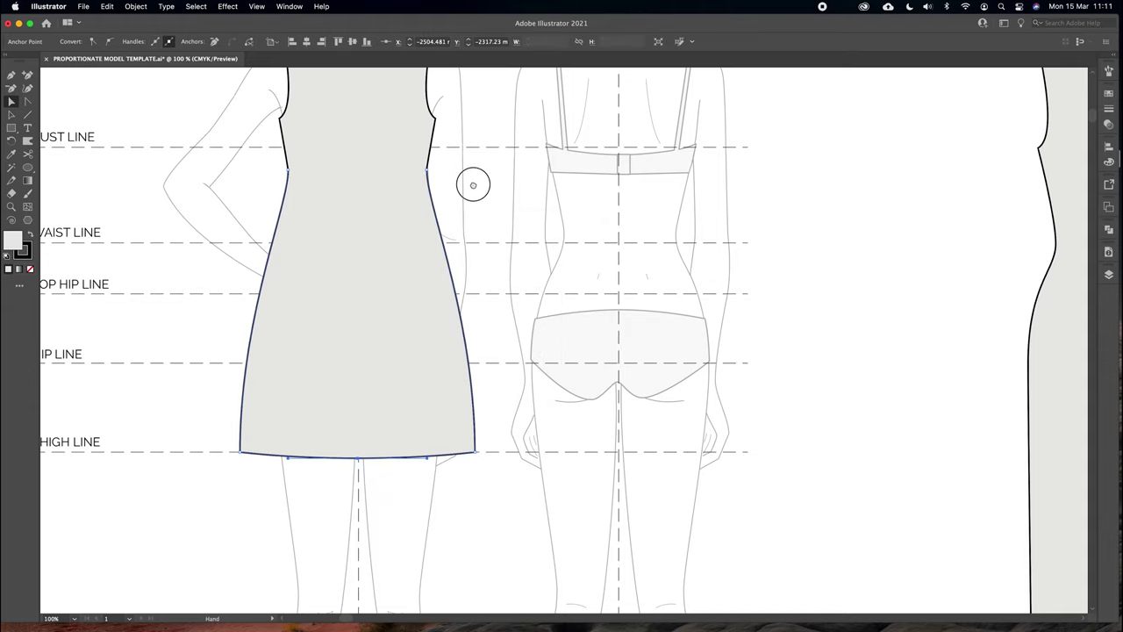
Select the skirt and bodice together and unite them into one dress shape with Pathfinder
drag(472, 182, 483, 264)
click(484, 268)
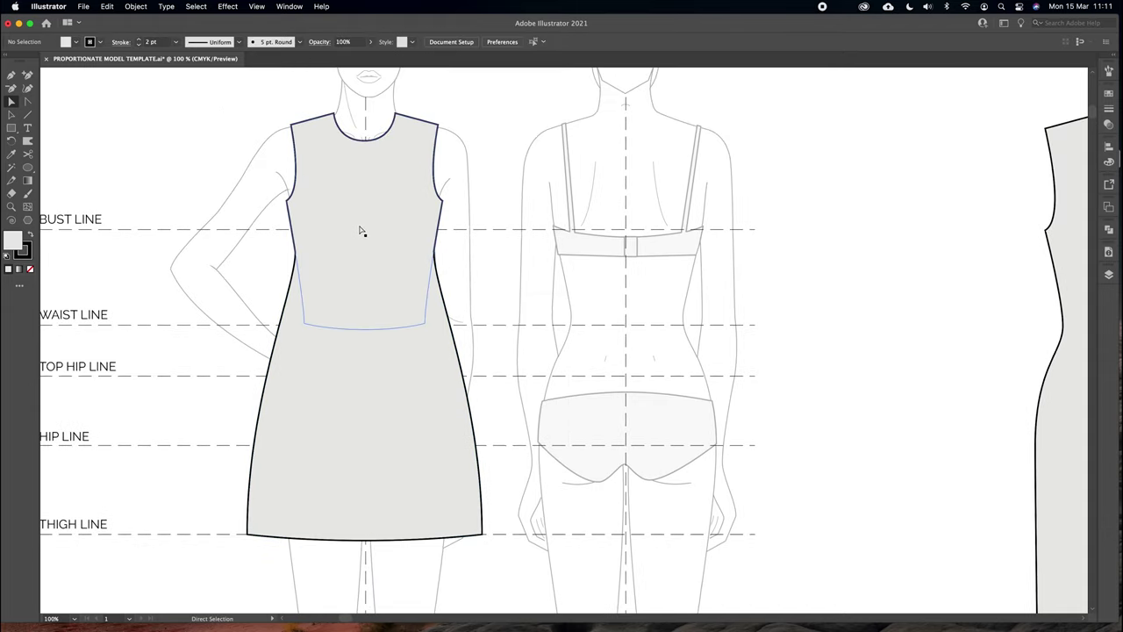
click(12, 115)
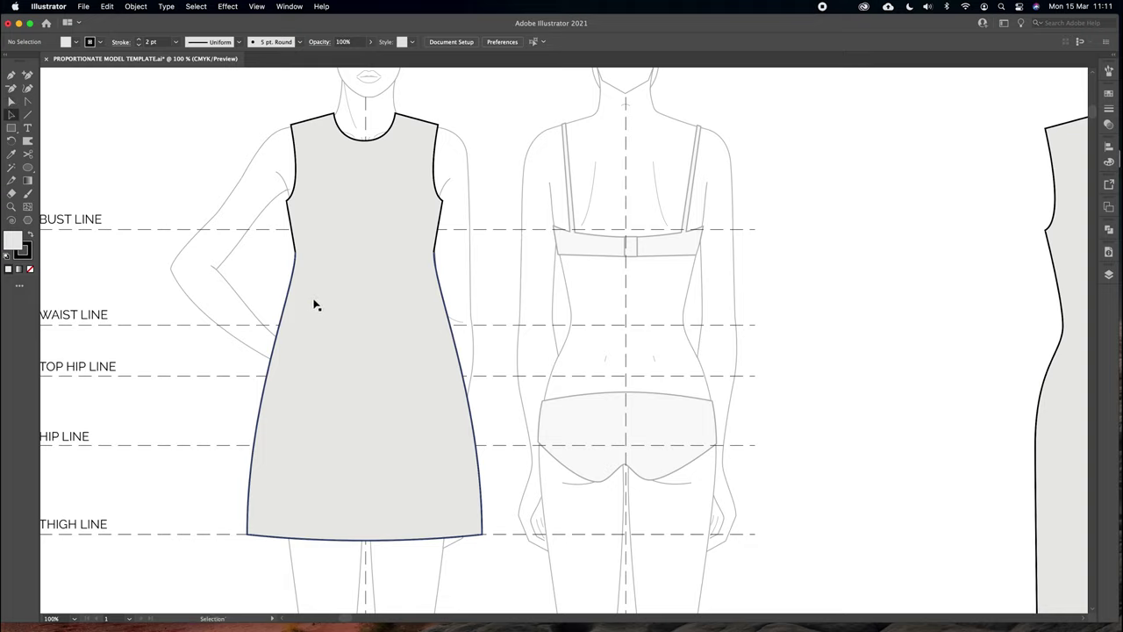
click(395, 223)
click(408, 366)
click(406, 245)
click(433, 394)
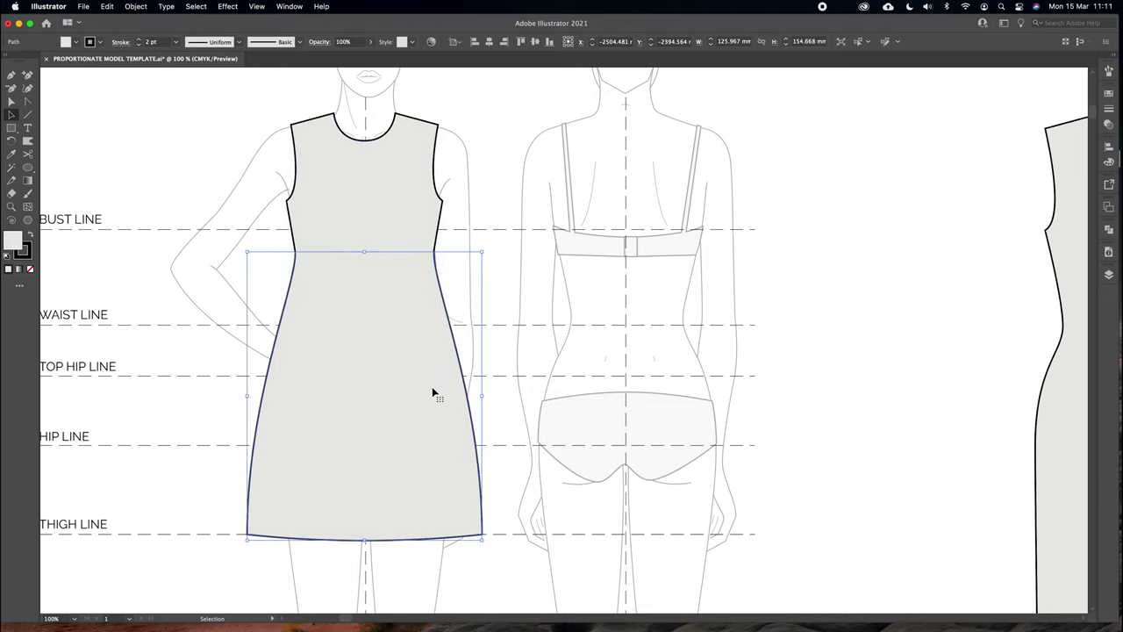
shift+click(404, 194)
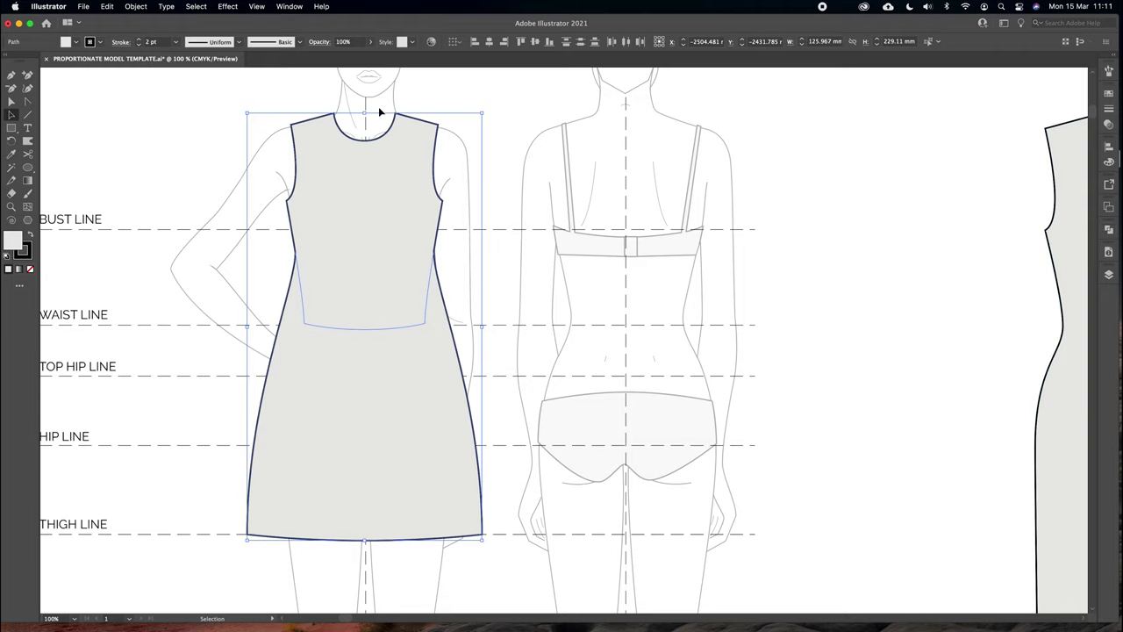
click(298, 9)
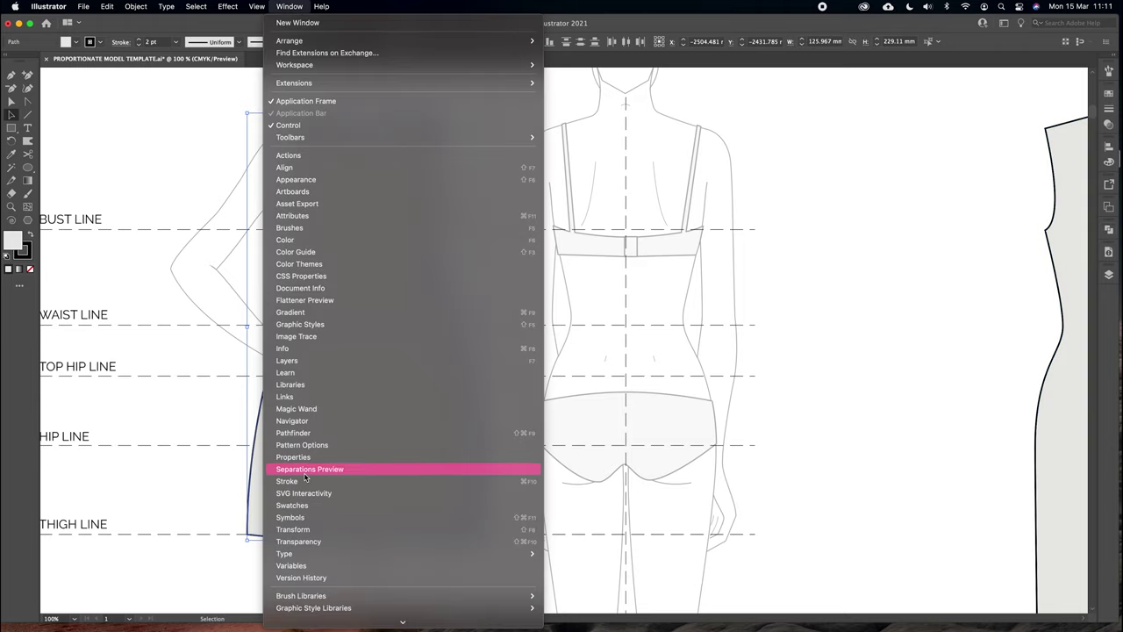
click(300, 432)
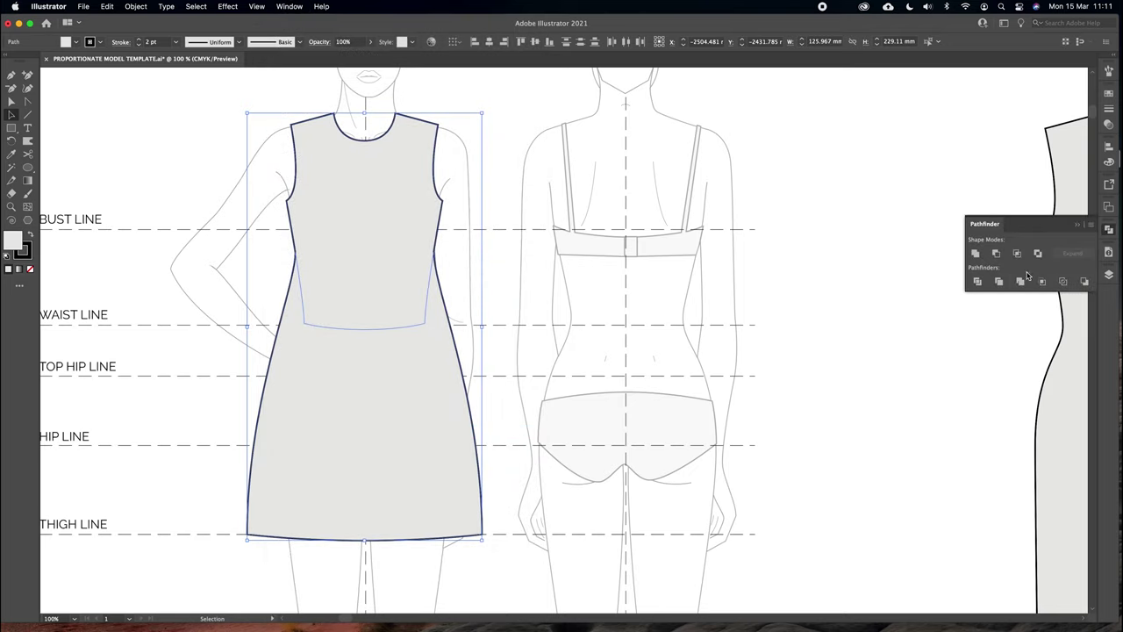
click(975, 254)
key(a)
click(437, 263)
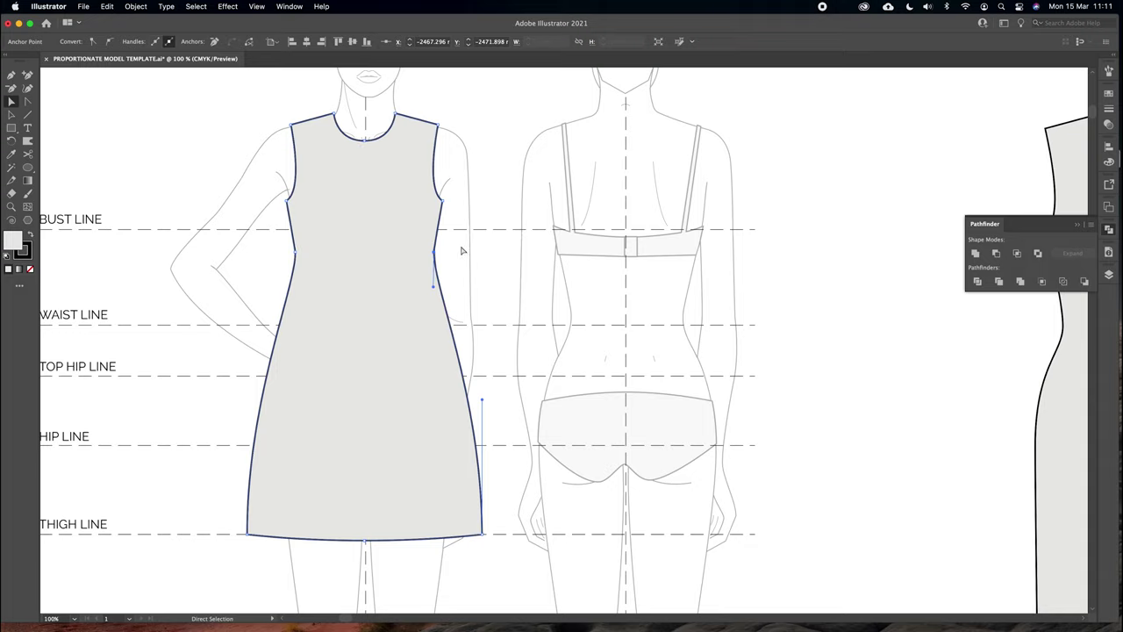
click(463, 251)
Draw a seam line across the dress below the bust between the side-seam anchors and curve it downwards at the centre front
click(10, 75)
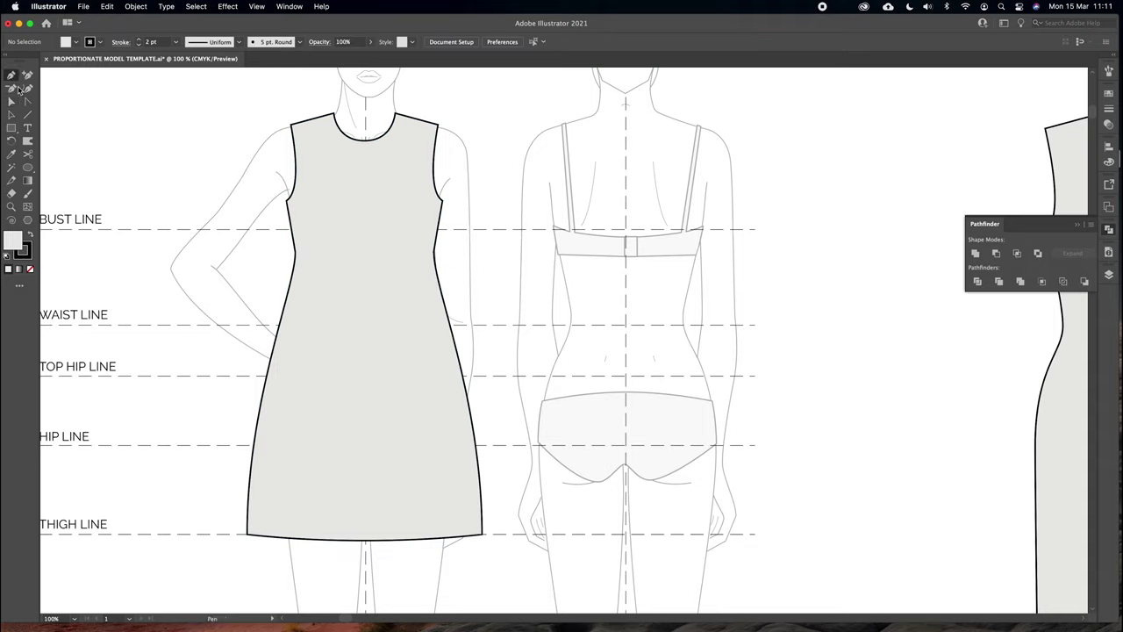
click(299, 253)
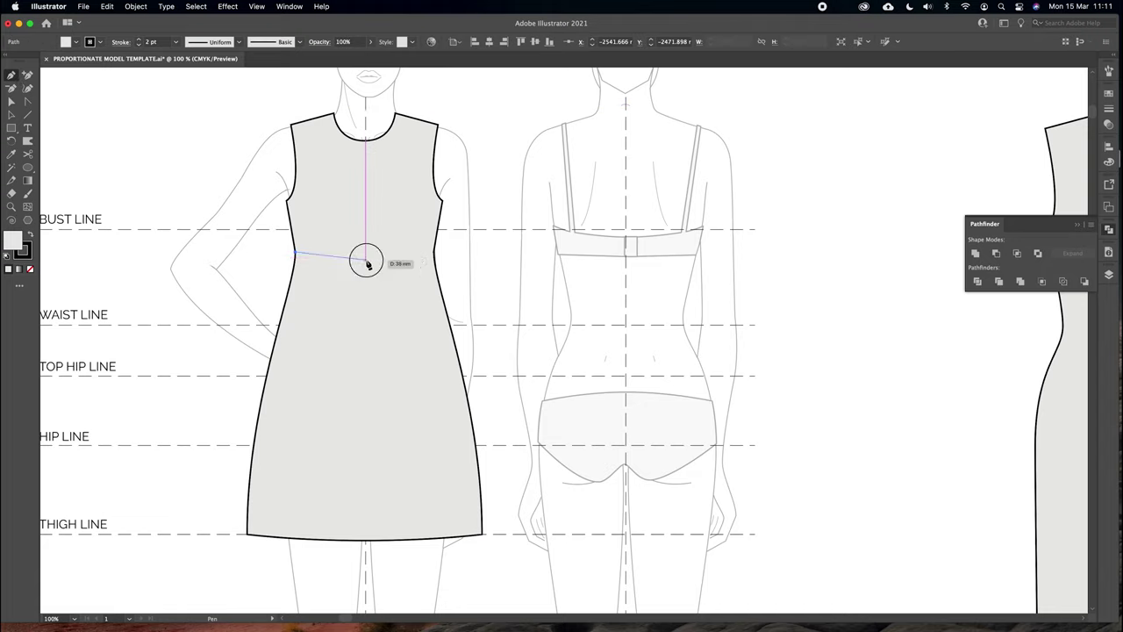
click(433, 254)
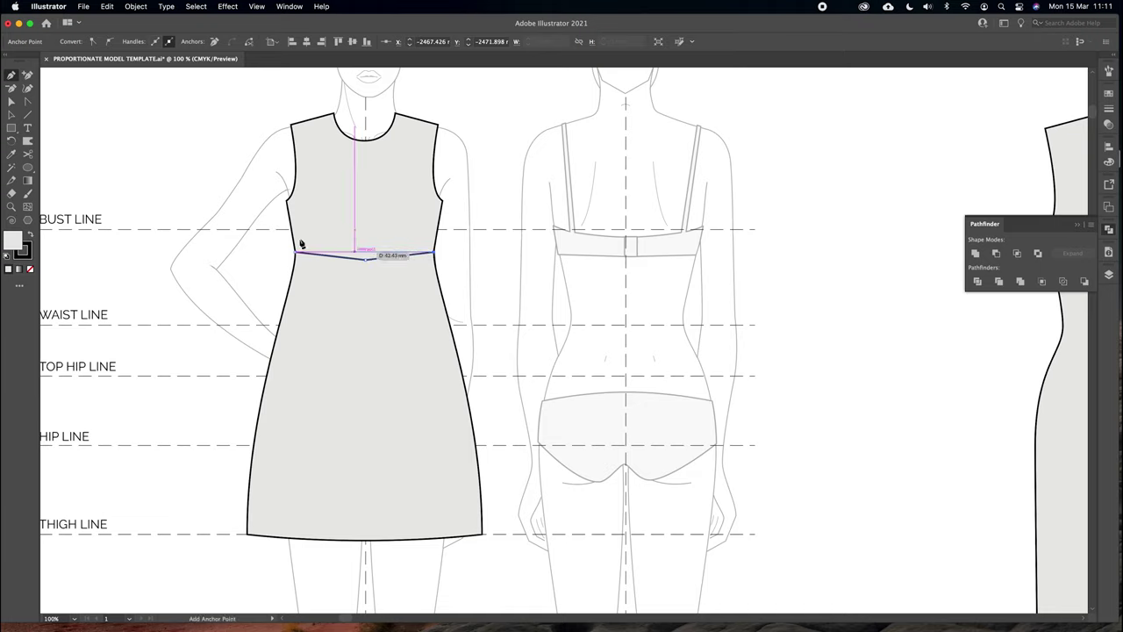
click(27, 101)
drag(366, 260, 407, 262)
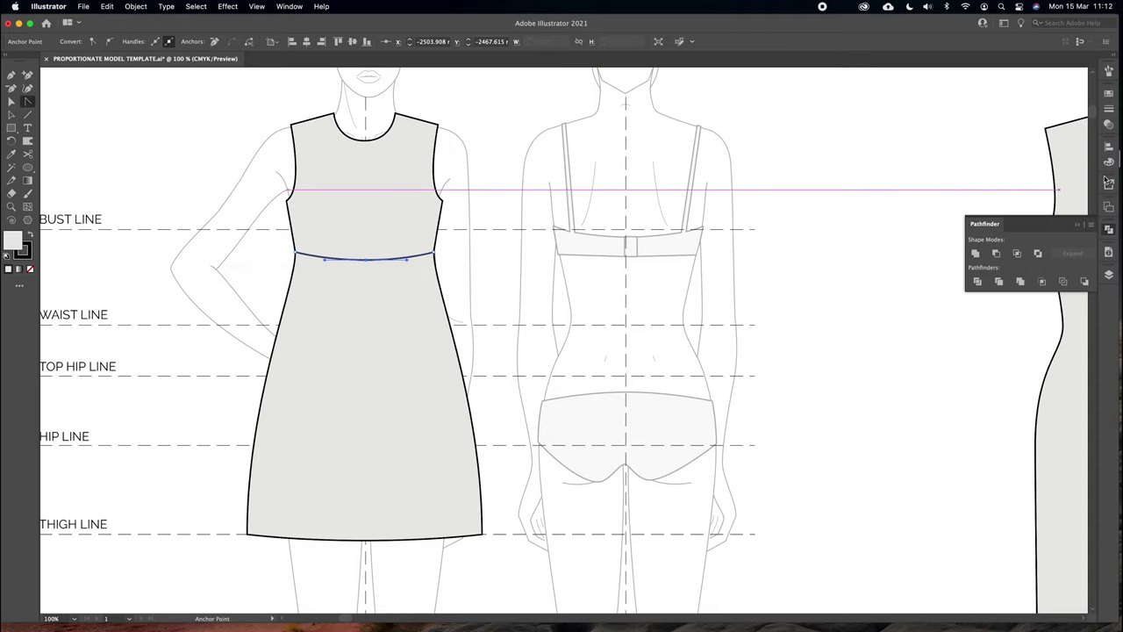
Set the stroke weight of the underbust seam line to 1 pt and deselect it
click(1109, 123)
click(1110, 127)
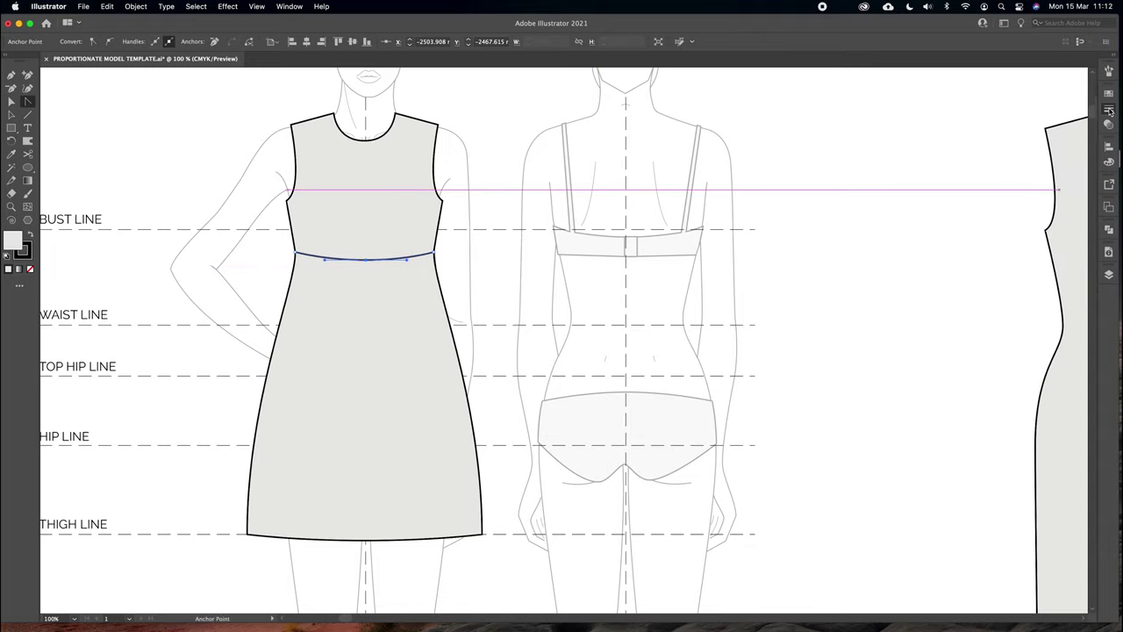
click(1109, 109)
click(1010, 111)
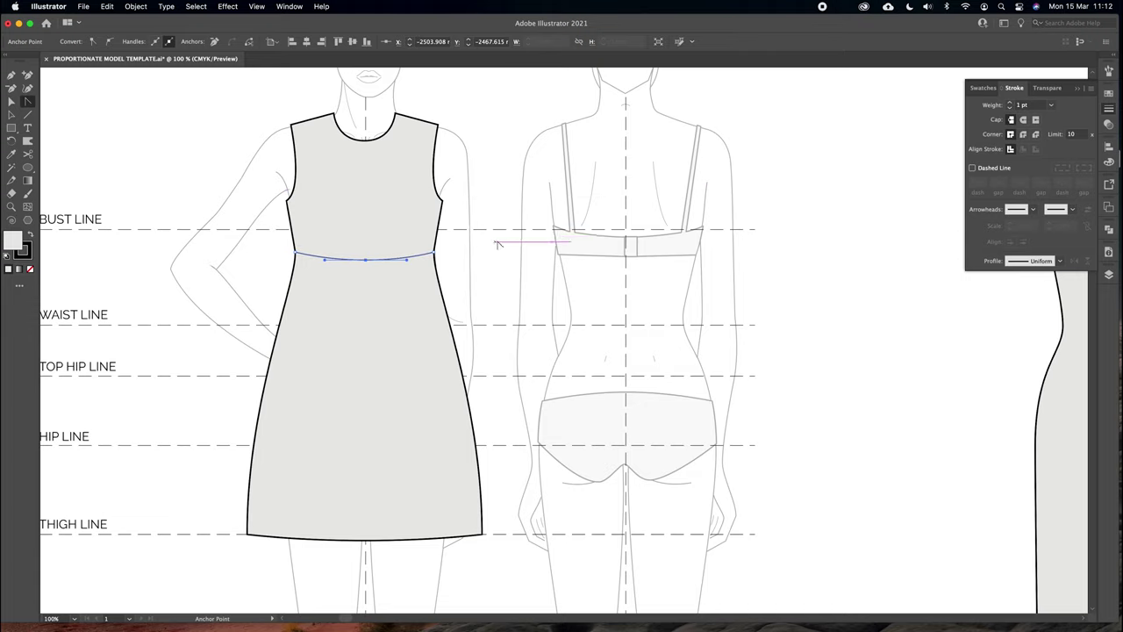
click(11, 114)
click(511, 206)
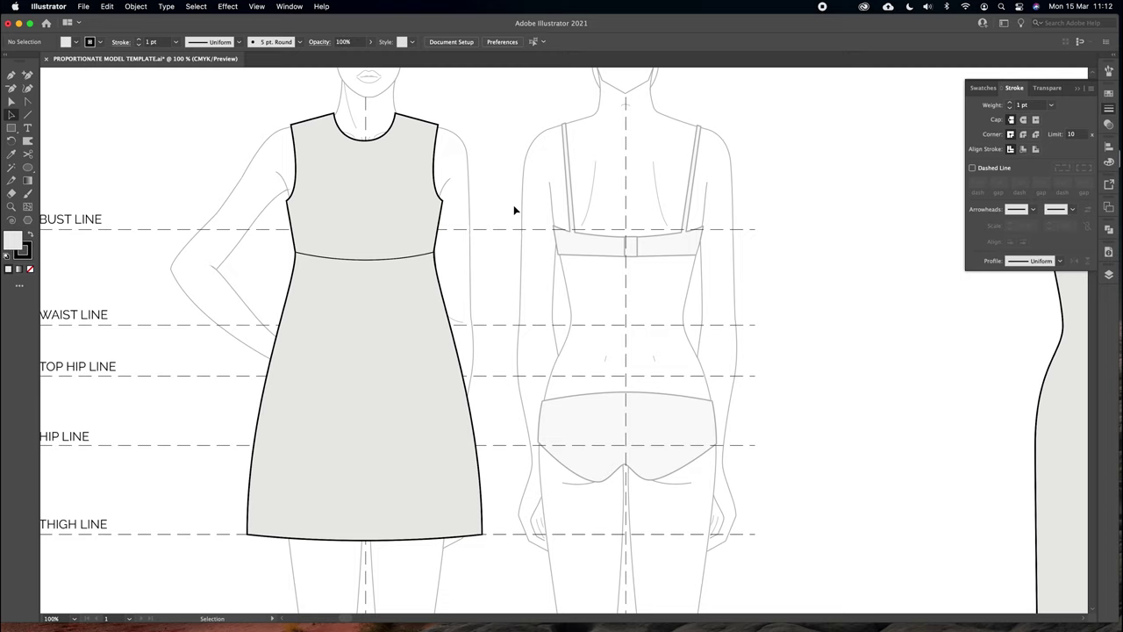
drag(514, 221, 520, 214)
click(1077, 89)
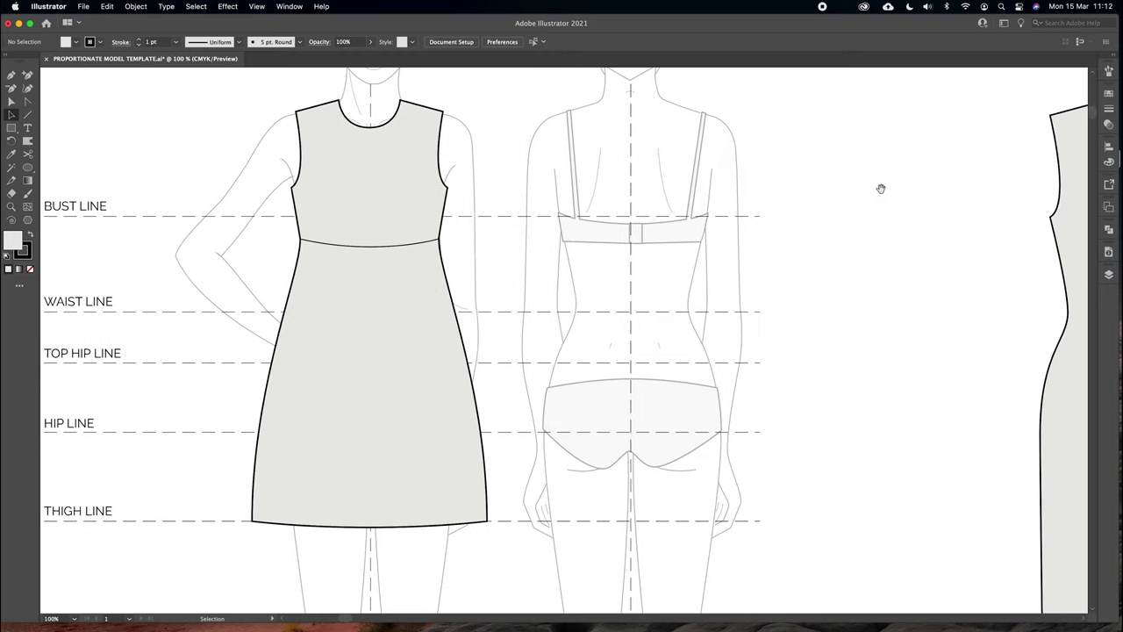
Try to round out one side of the skirt by pulling its side-seam handle outwards at the underbust seam
drag(485, 274, 513, 304)
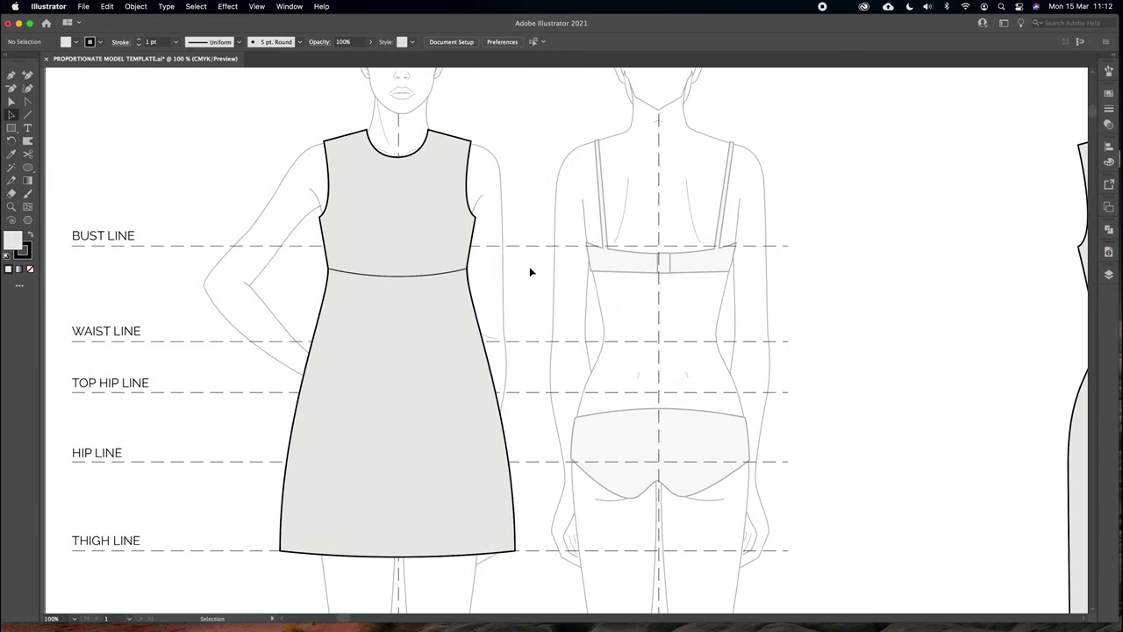
mouse_move(839, 333)
mouse_down()
mouse_move(474, 336)
mouse_move(833, 318)
mouse_up()
key(a)
click(453, 255)
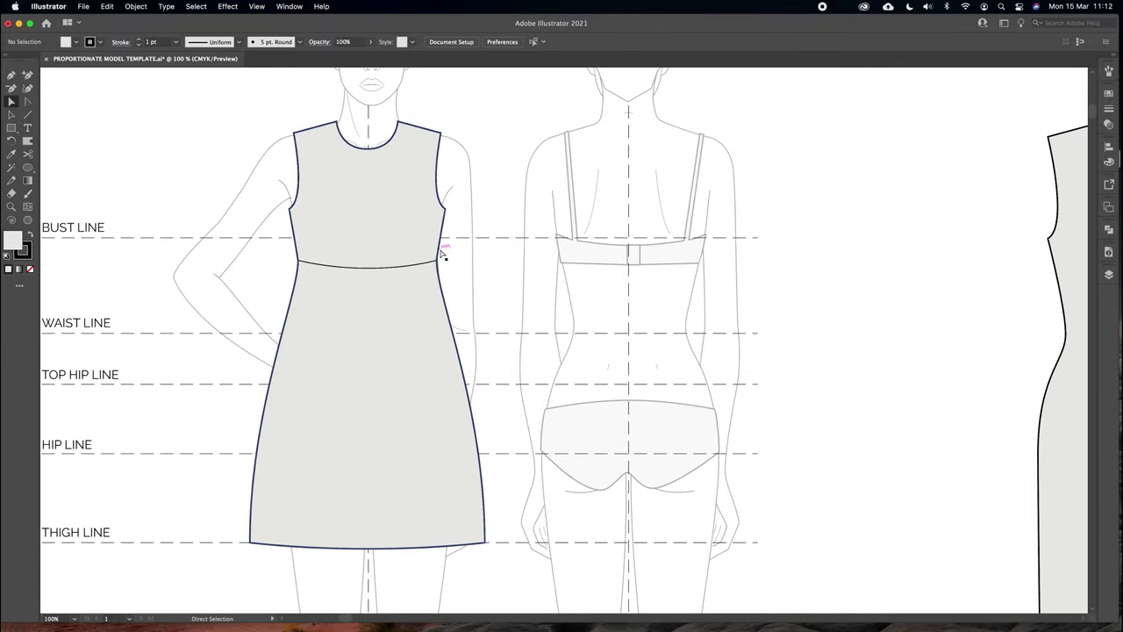
click(439, 248)
drag(435, 261, 435, 264)
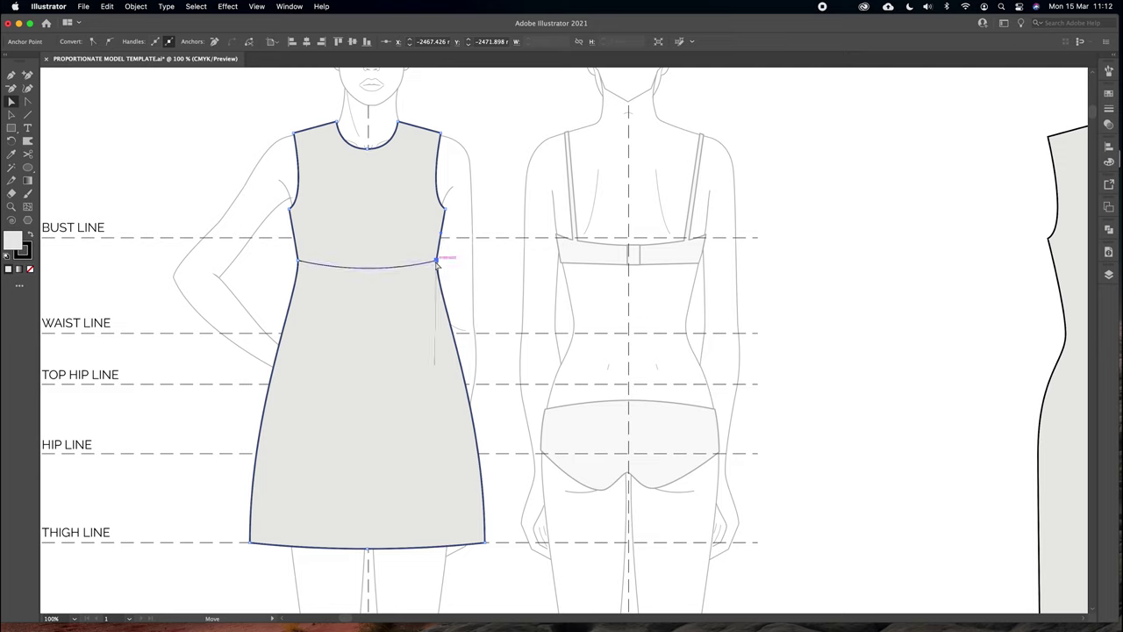
click(437, 263)
click(438, 263)
drag(438, 298, 472, 277)
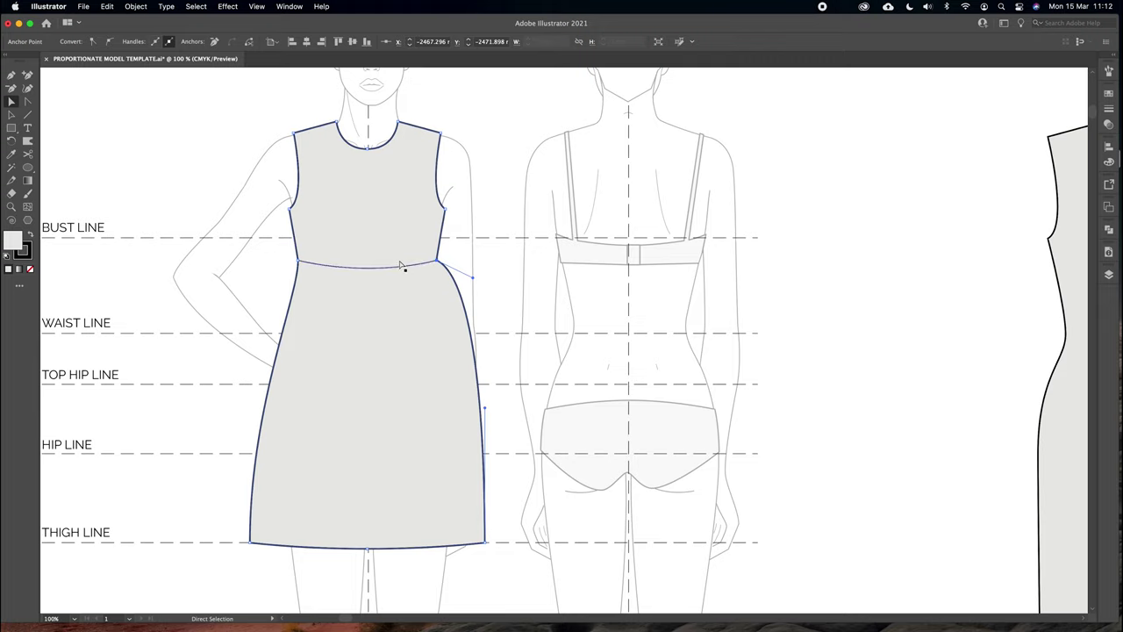
click(518, 258)
key(super+minus)
drag(517, 260, 506, 235)
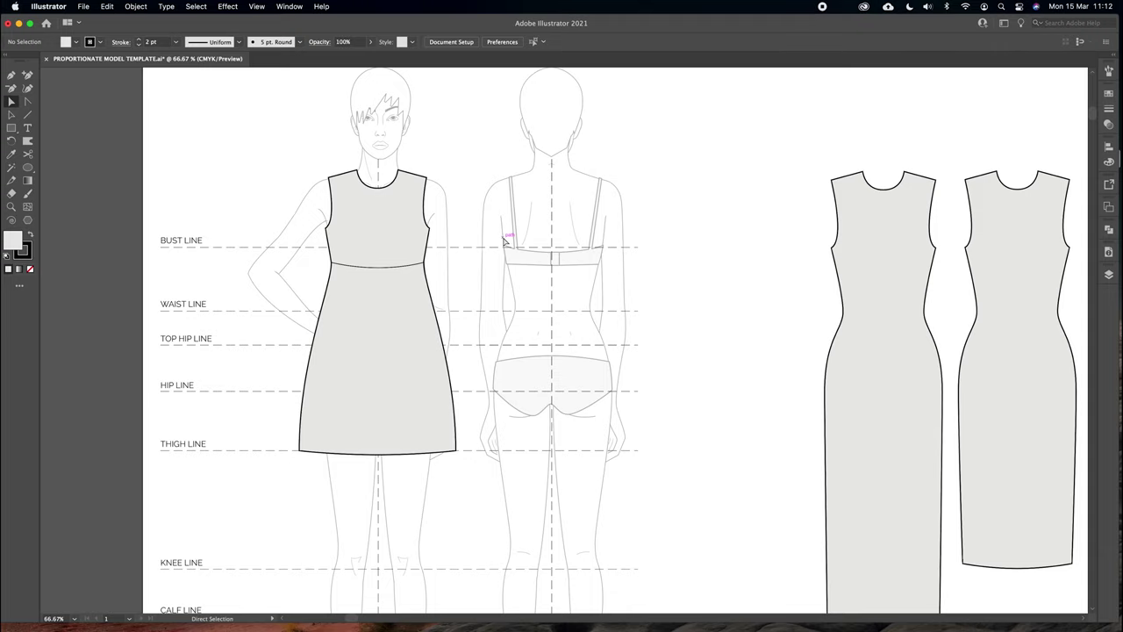
scroll(646, 251, right, 10)
scroll(473, 238, left, 6)
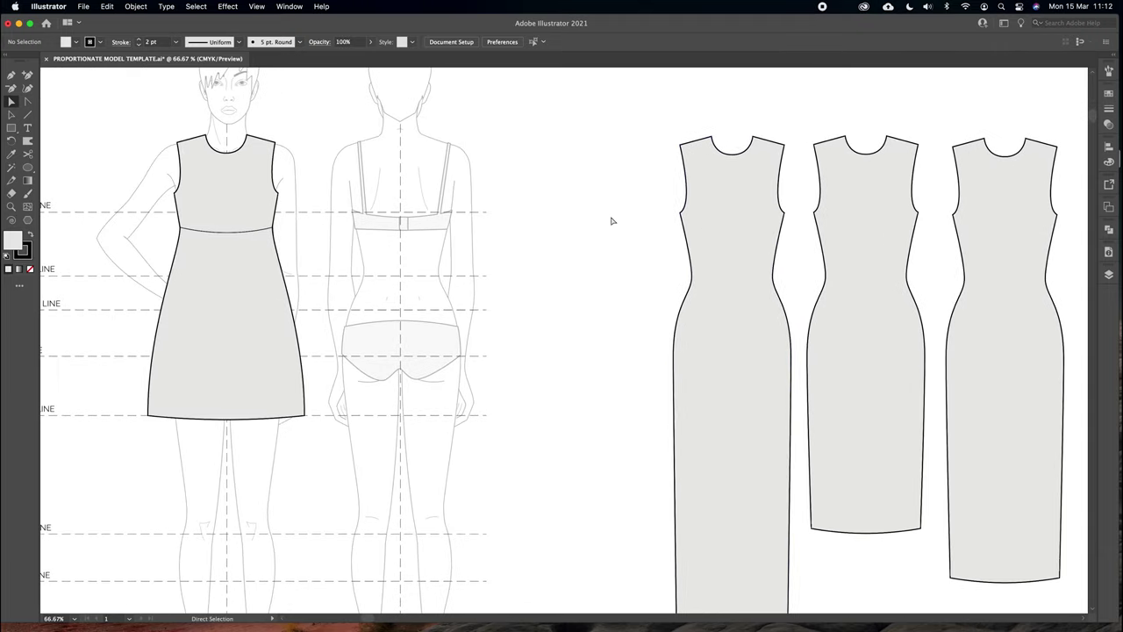
drag(321, 144, 471, 220)
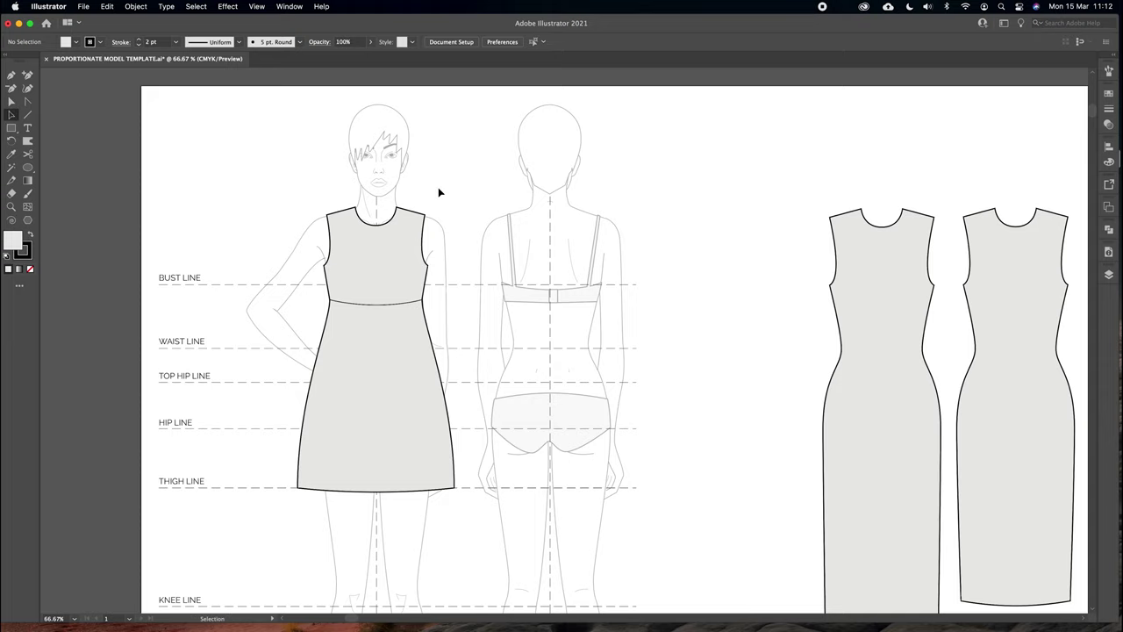
key(super+1)
drag(425, 184, 472, 225)
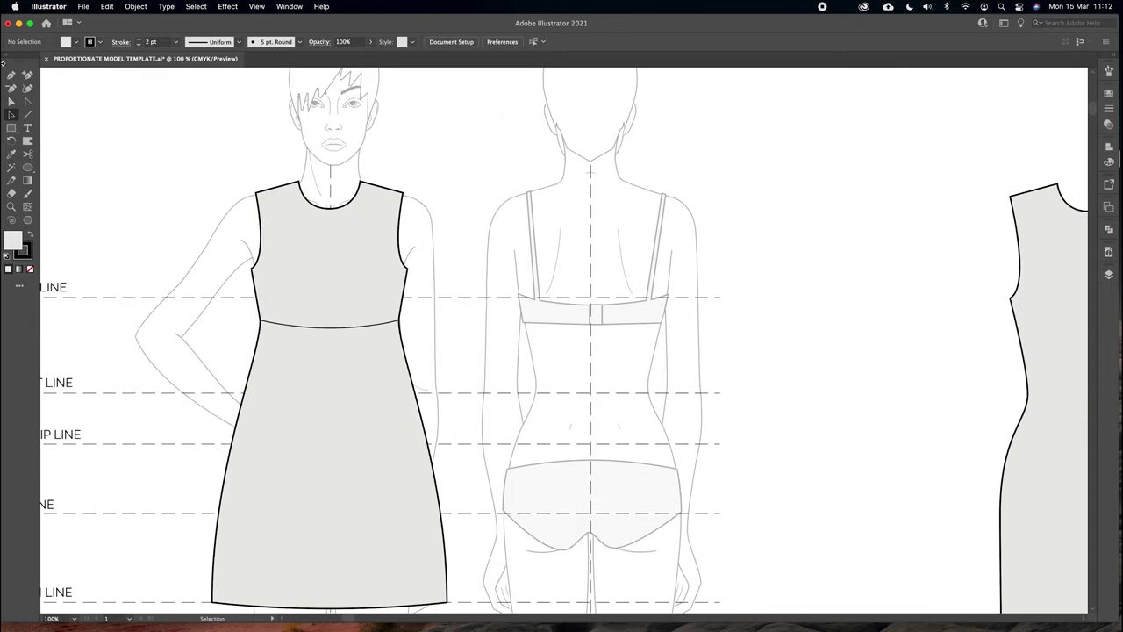
Reshape the dress neckline into a wide boat neck by moving both shoulder neck points outwards and raising the centre front point
drag(361, 184, 392, 192)
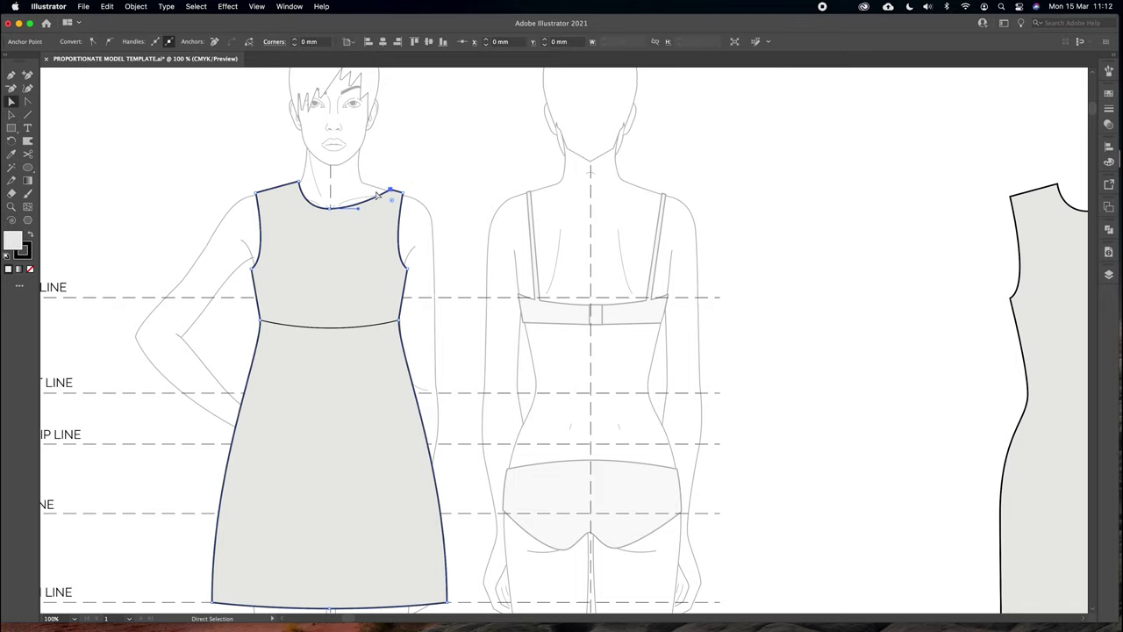
drag(301, 186, 269, 184)
drag(331, 209, 331, 201)
click(436, 168)
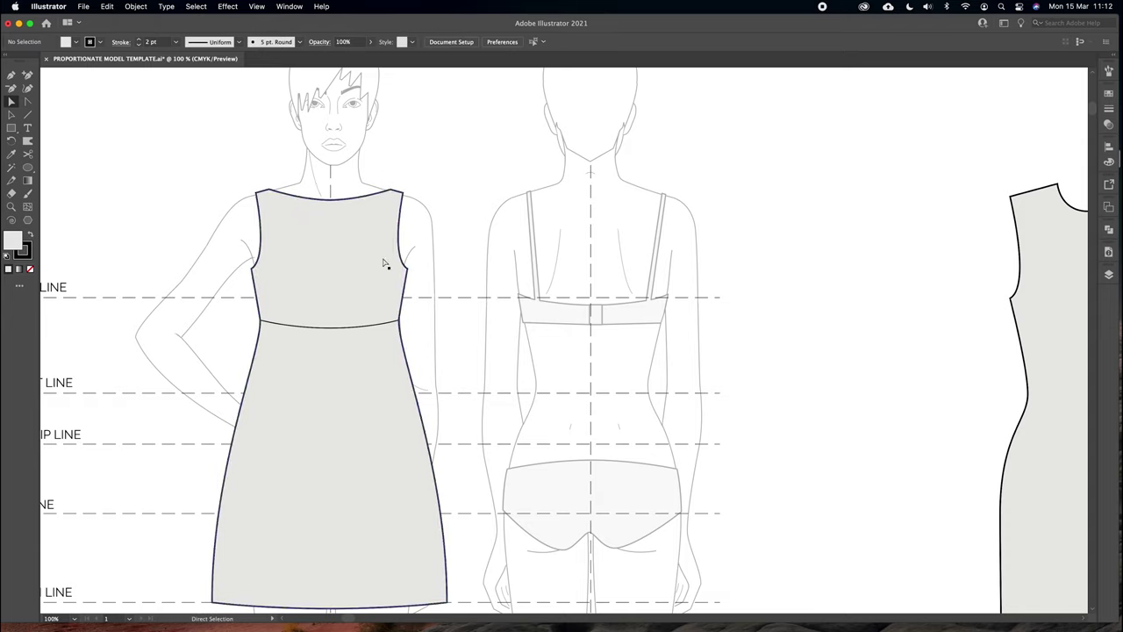
scroll(357, 256, down, 3)
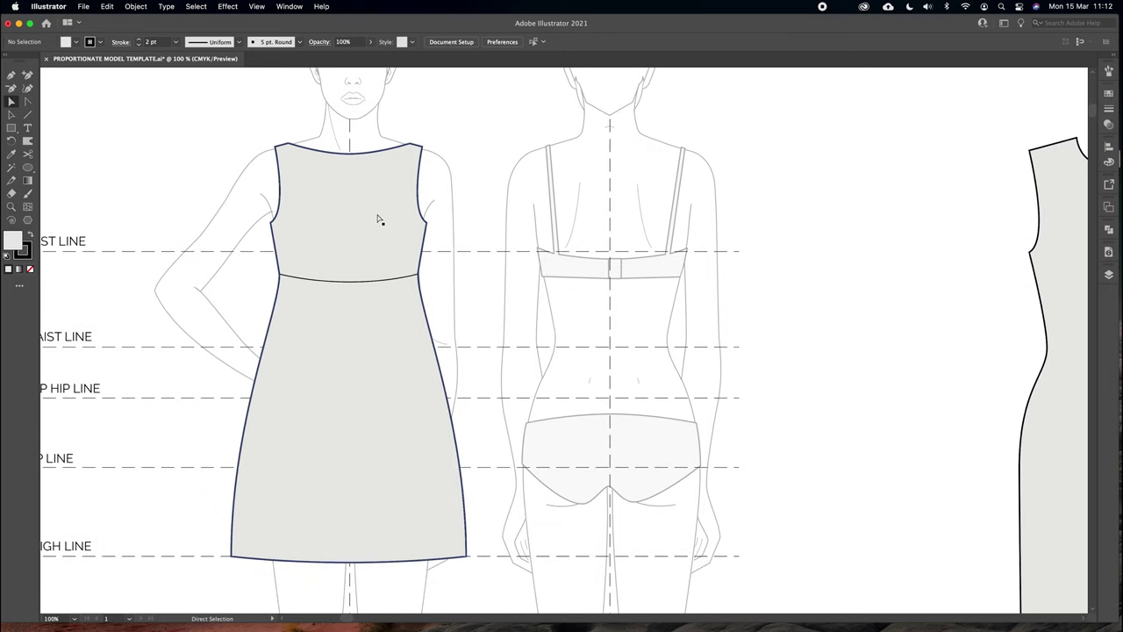
Lower the underarm point on one side of the dress to the bust line and delete the opposite half
mouse_move(428, 219)
mouse_down()
mouse_move(423, 249)
mouse_move(408, 240)
mouse_move(416, 216)
mouse_up()
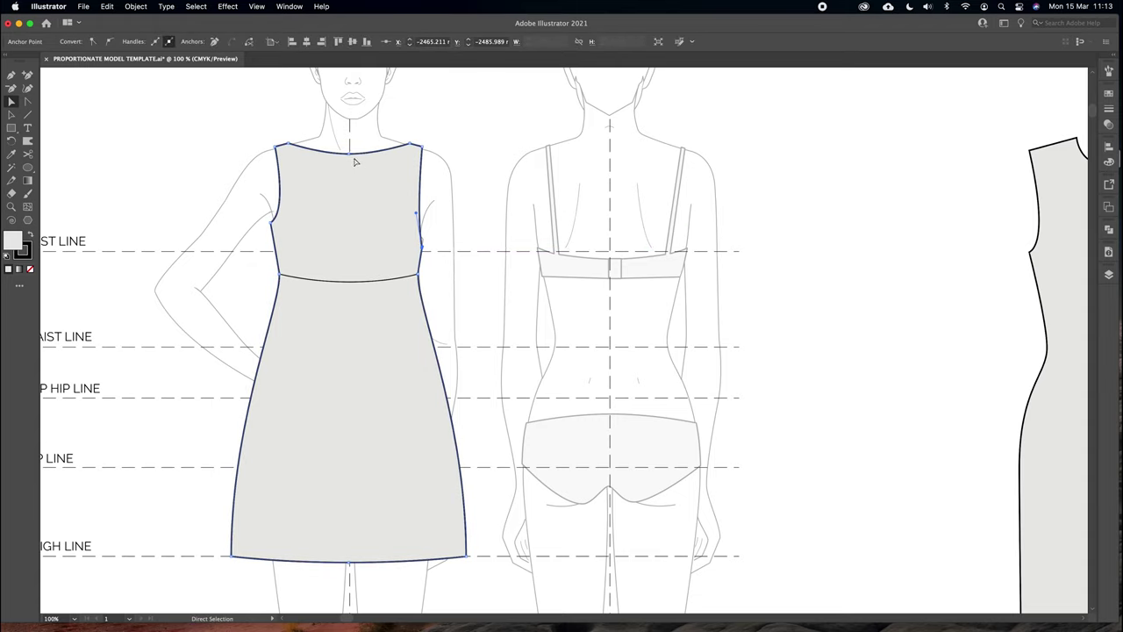
click(329, 566)
key(Delete)
click(389, 228)
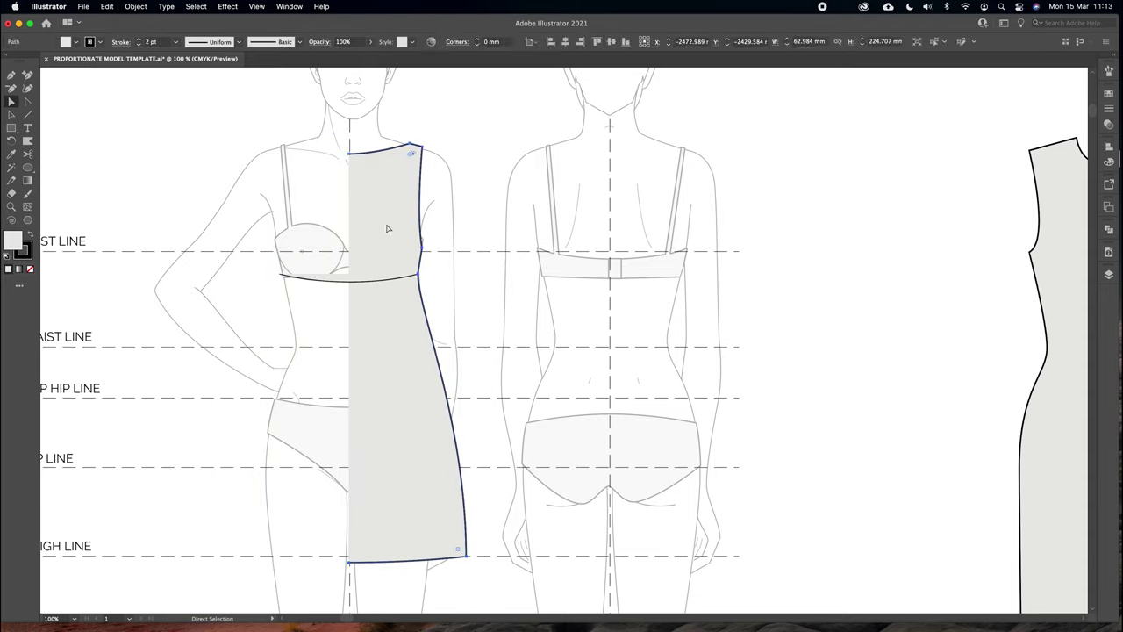
Reflect a copy of the remaining dress half and place it on the opposite side of the centre front line
right_click(387, 229)
mouse_move(456, 447)
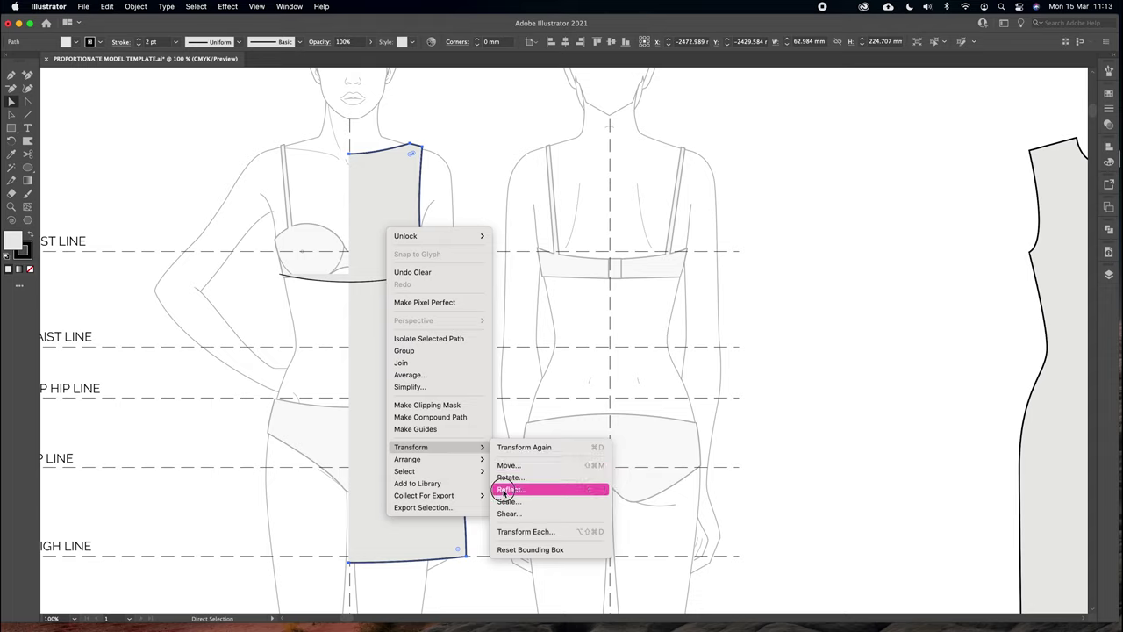
click(510, 489)
click(829, 457)
drag(408, 216, 292, 220)
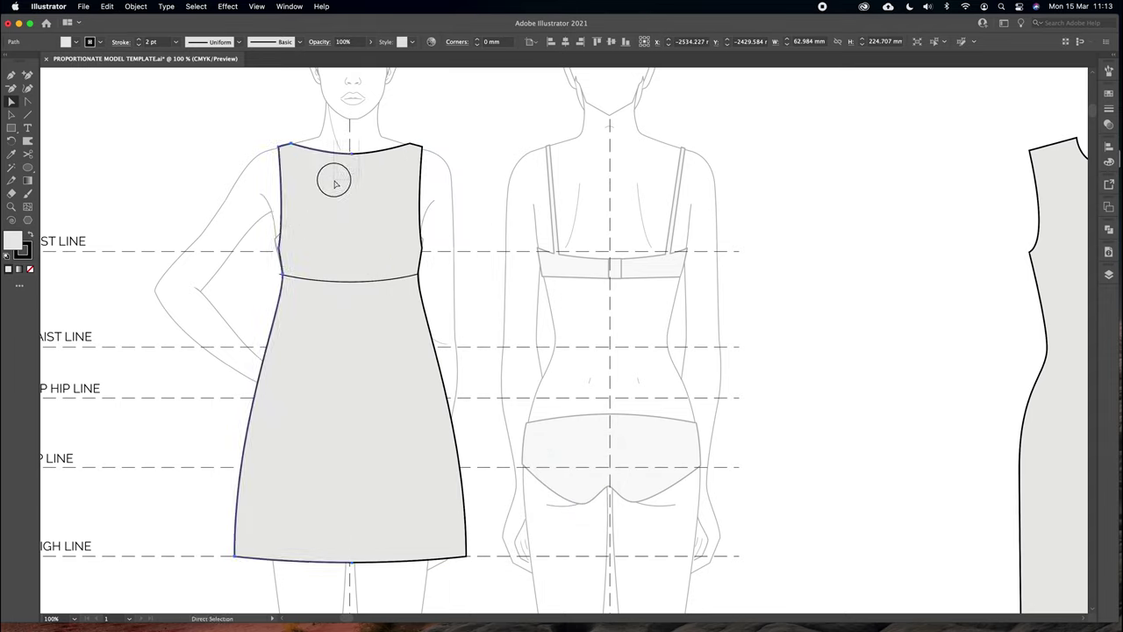
Join the two halves of the boat-neck dress at the centre front neckline and hem points, and deselect it
right_click(363, 180)
click(399, 298)
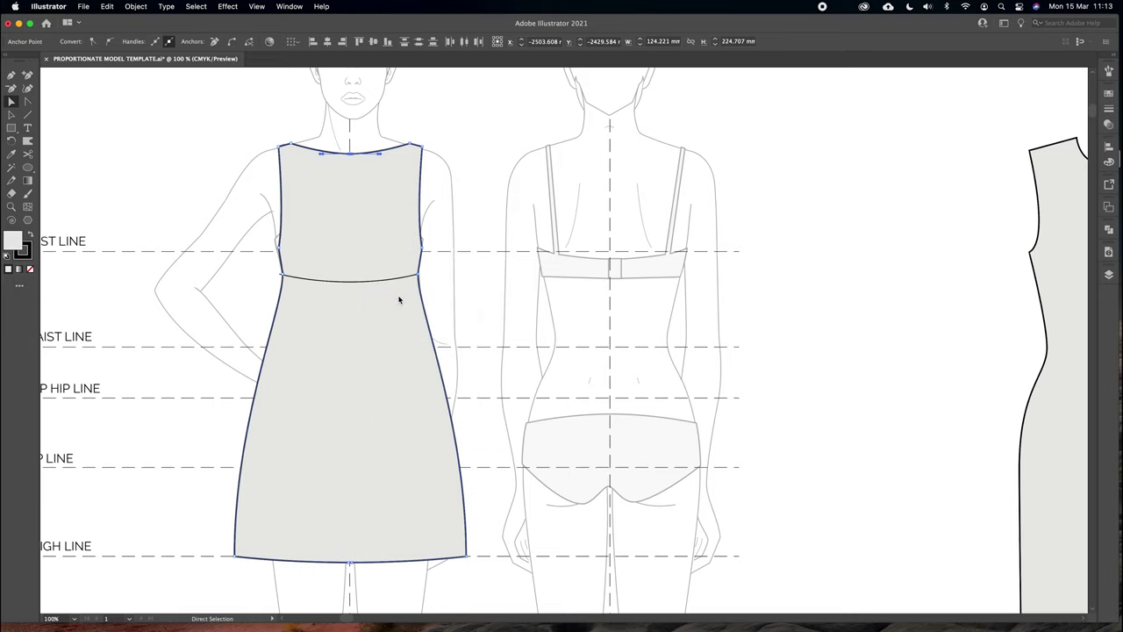
right_click(361, 187)
click(386, 295)
right_click(353, 519)
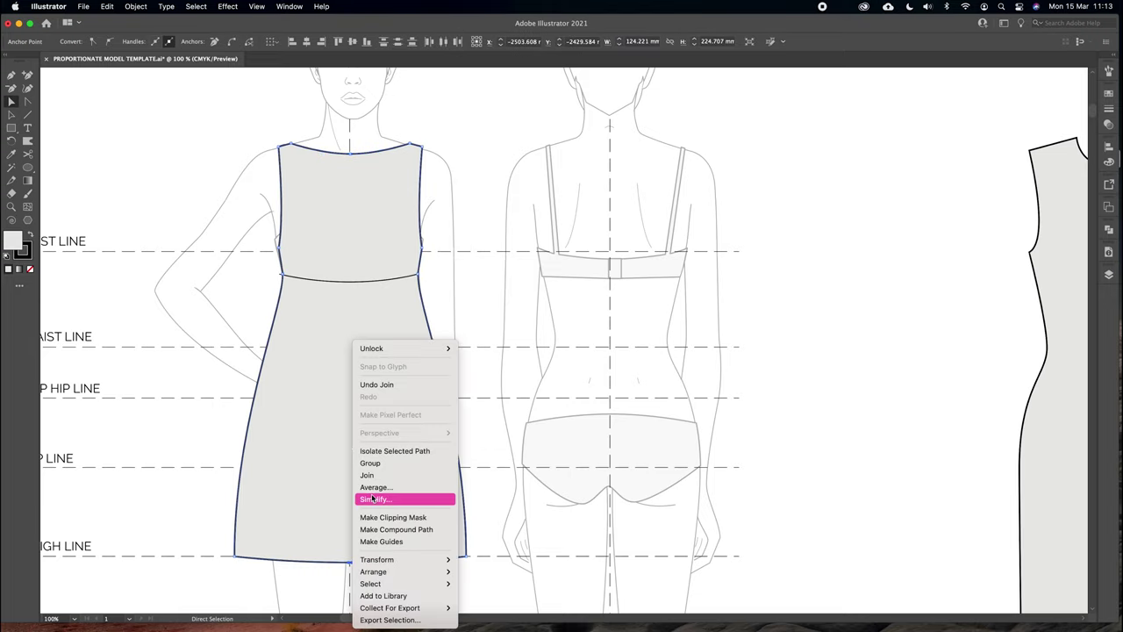
click(376, 487)
click(556, 325)
right_click(354, 475)
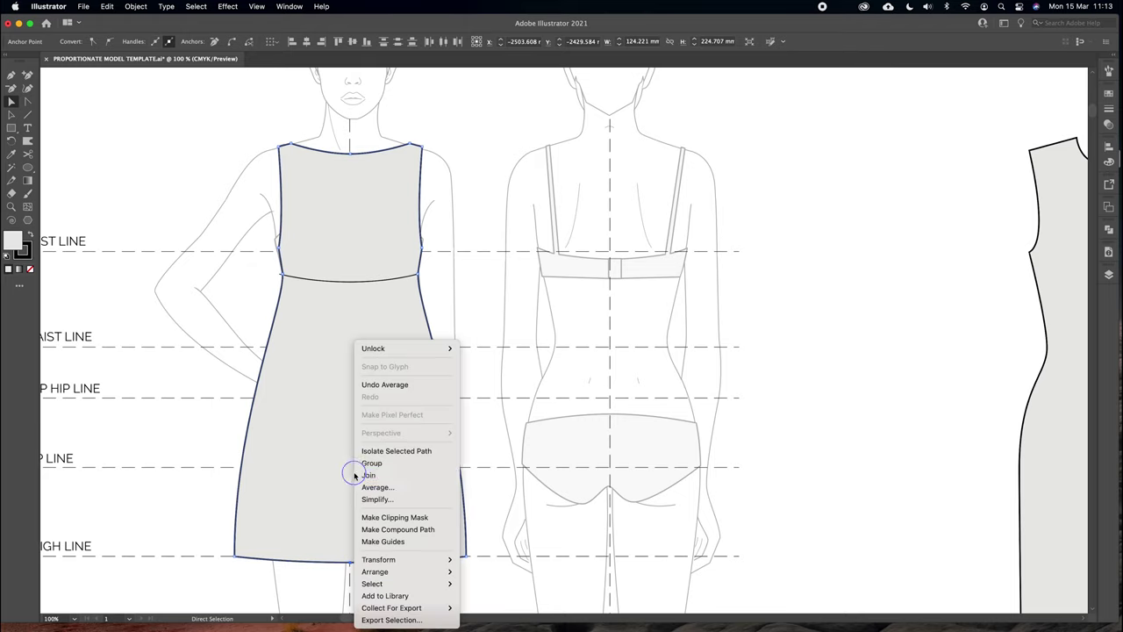
click(368, 474)
click(302, 137)
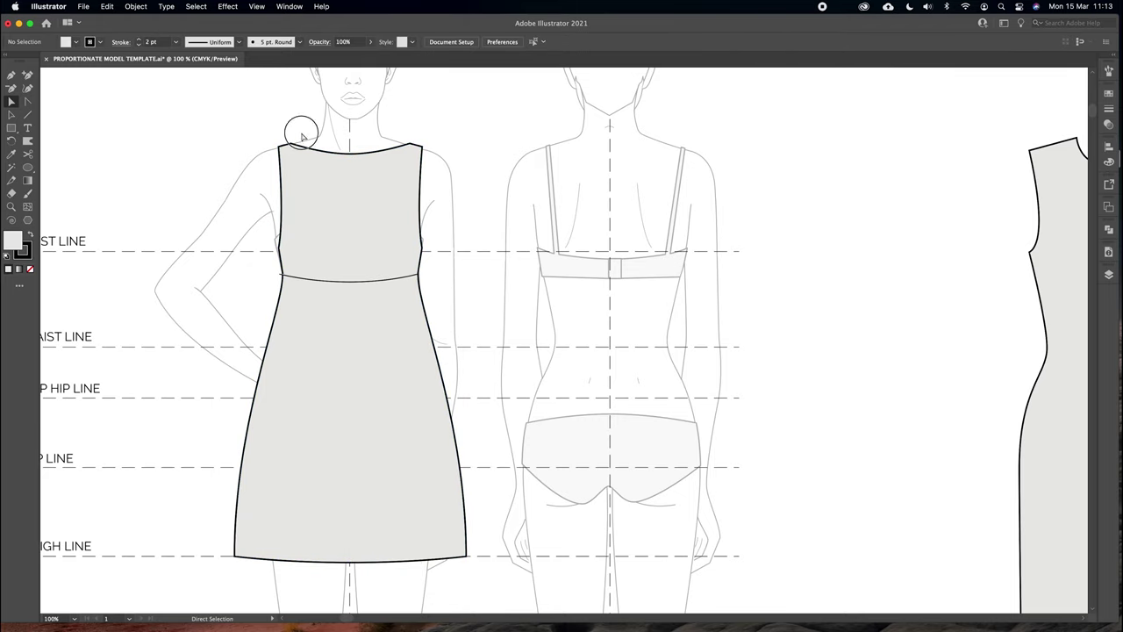
Move the side points of the mirrored dress half about 2.3 mm outwards to meet the end of the underbust seam
click(288, 150)
shift+click(234, 556)
key(Left)
key(Left)
key(Left)
key(Left)
key(Left)
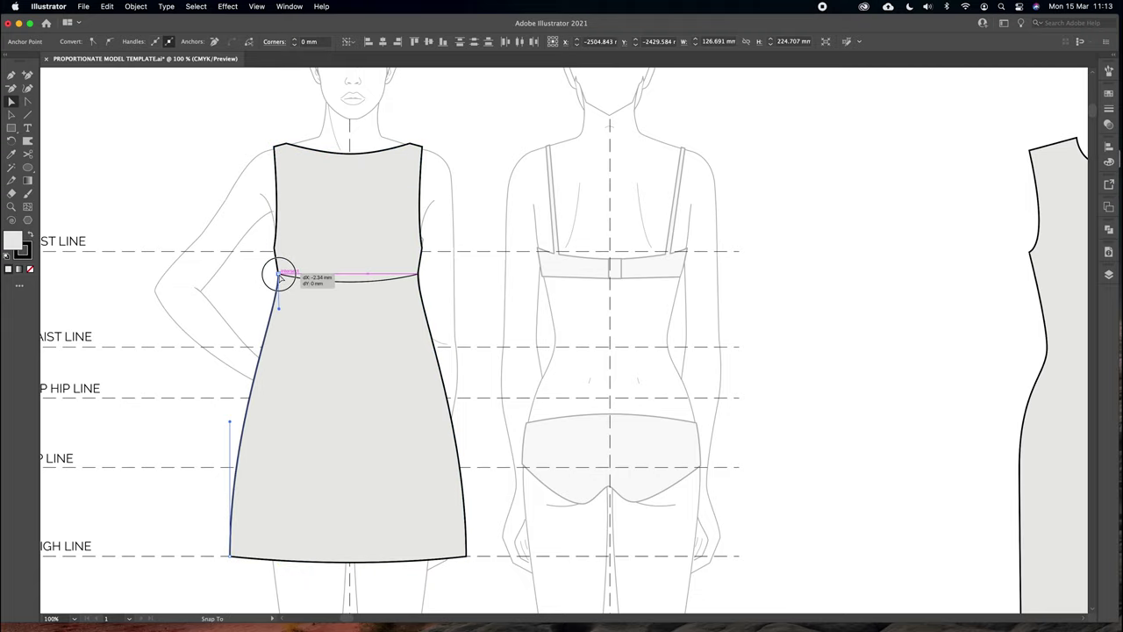
click(256, 285)
Delete the underbust-seam dress and move the knee-length dress onto the front figure, aligned with the centre front line
click(323, 305)
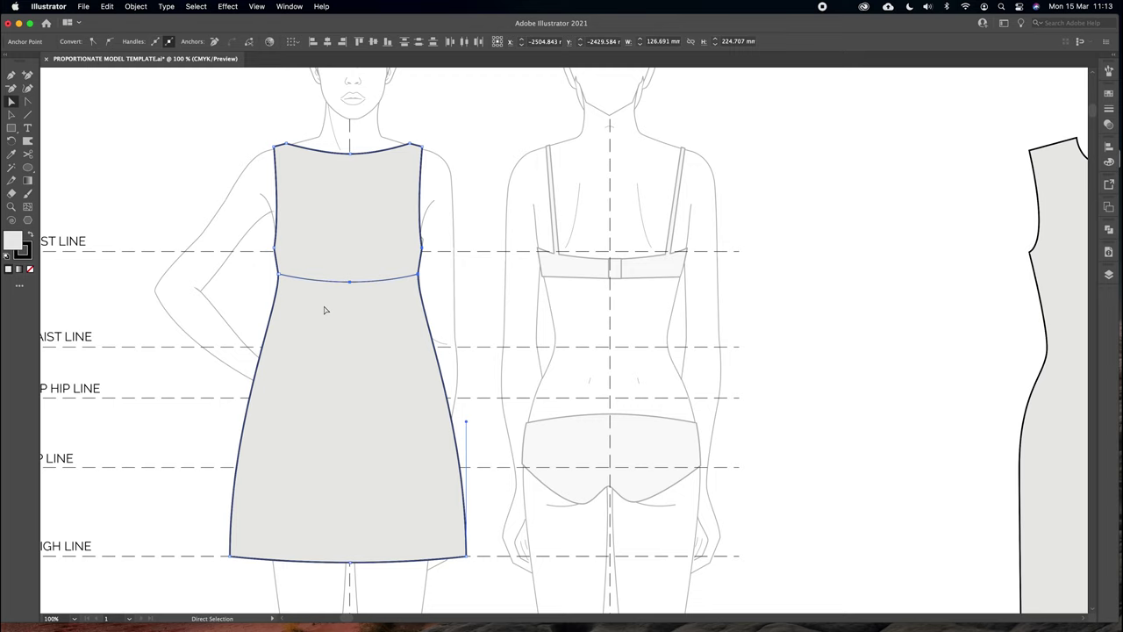
key(Delete)
key(v)
key(super+minus)
key(super+minus)
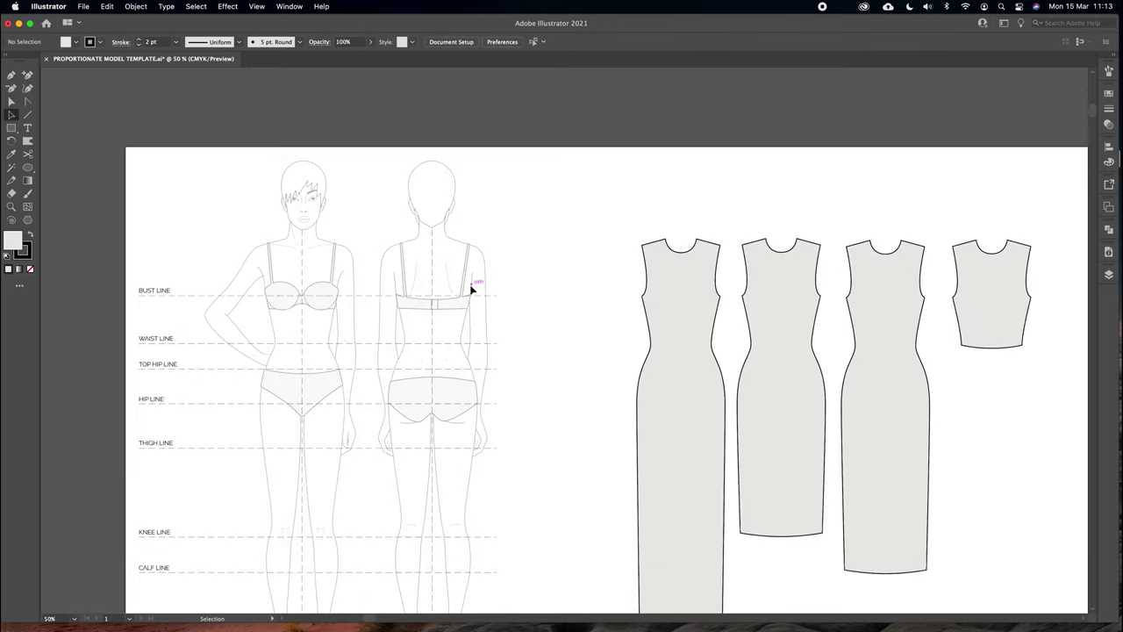
drag(778, 258, 302, 260)
key(a)
key(super+plus)
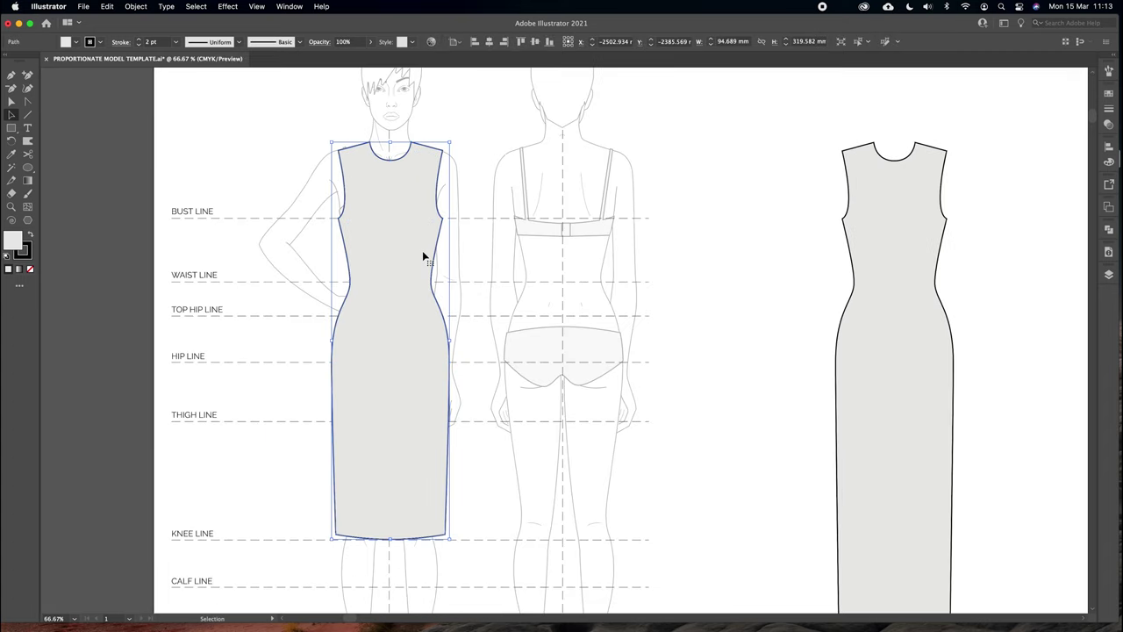
key(v)
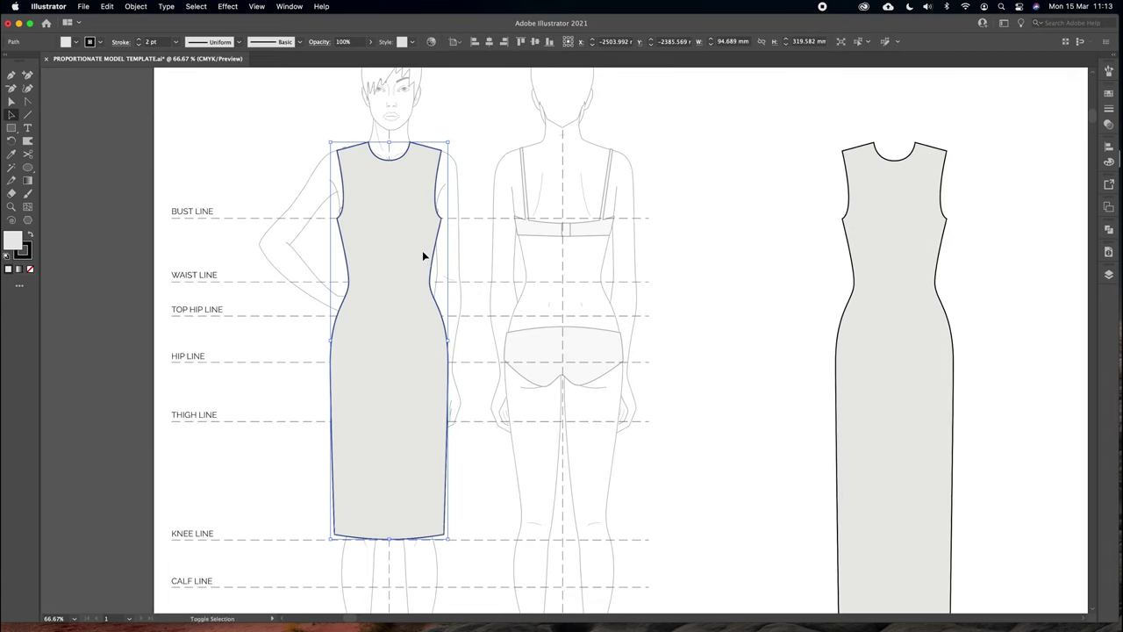
key(super+plus)
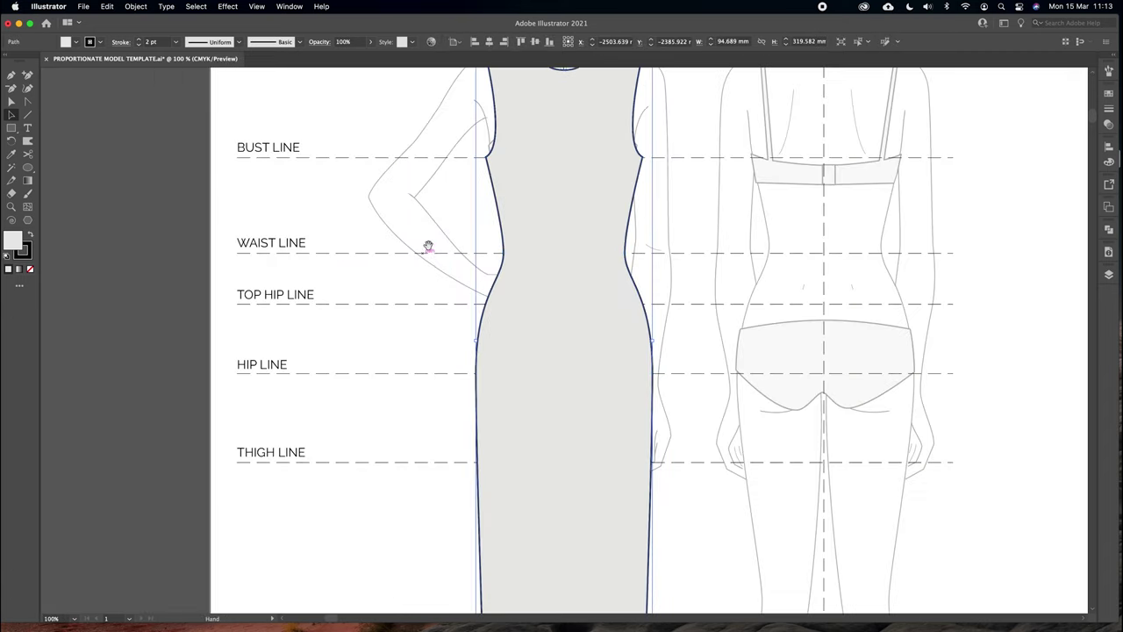
drag(526, 181, 336, 324)
key(a)
Raise both underarm points of the knee-length dress above the bust line
click(480, 283)
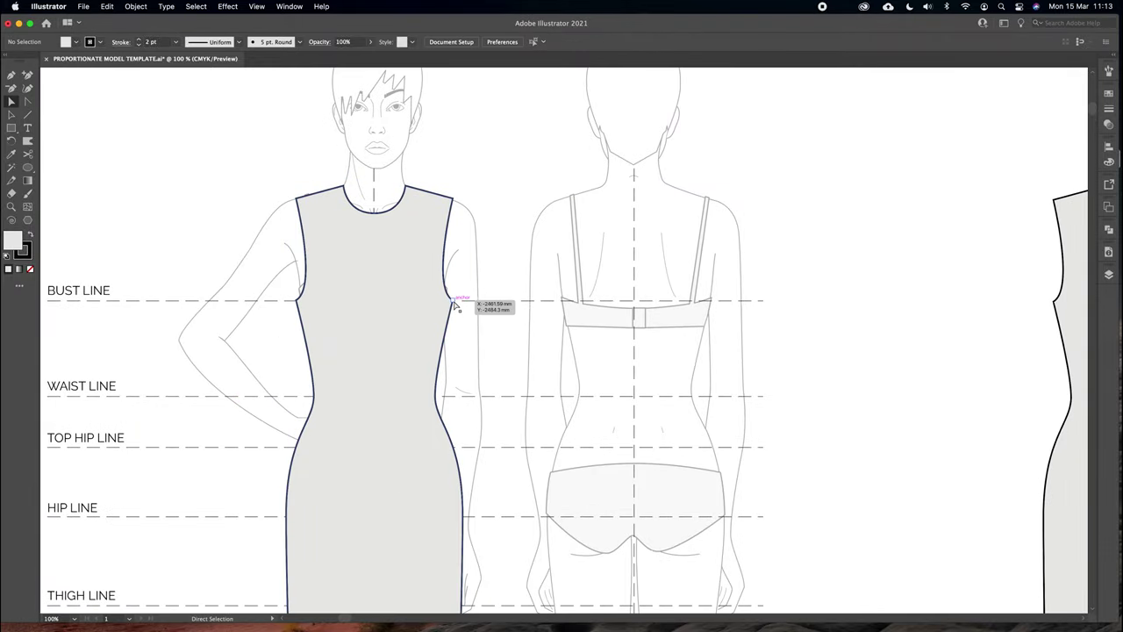
drag(493, 275, 206, 345)
key(shift+Up)
key(shift+Up)
key(shift+Up)
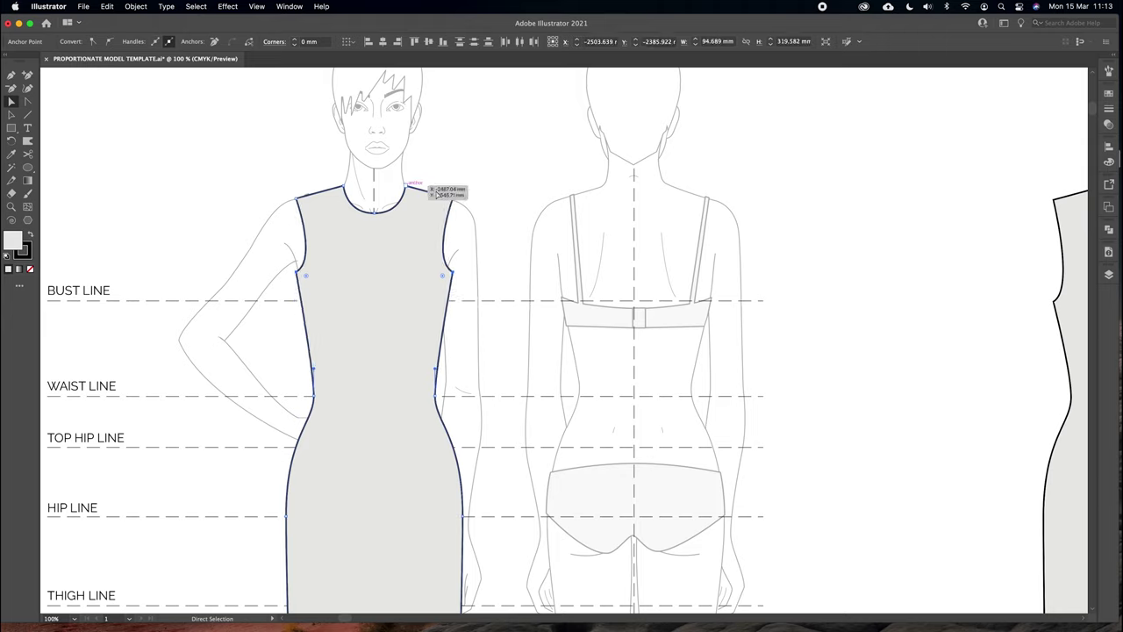
Reshape the armhole on one side of the dress by moving its shoulder point slightly inwards
click(459, 250)
click(444, 254)
drag(430, 259, 448, 196)
Delete the half of the dress opposite the reshaped armhole, up to the centre front line
drag(394, 452, 390, 171)
click(371, 499)
key(a)
click(296, 471)
key(Delete)
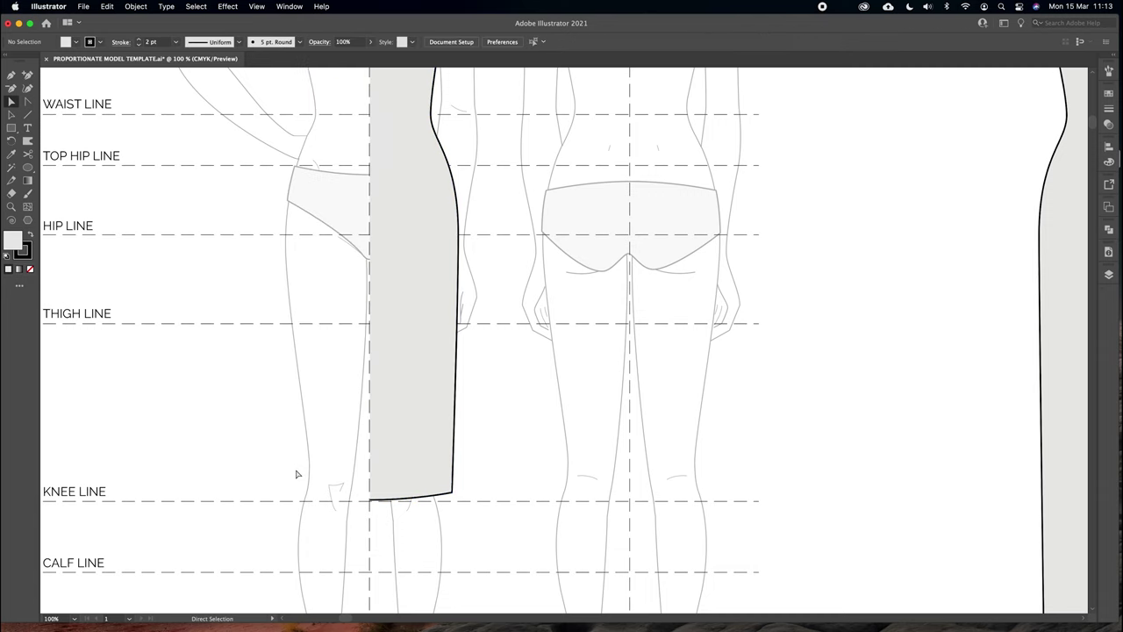
Reflect a copy of the reshaped dress half and align it on the other side of the centre front
scroll(421, 328, up, 5)
click(413, 283)
right_click(394, 272)
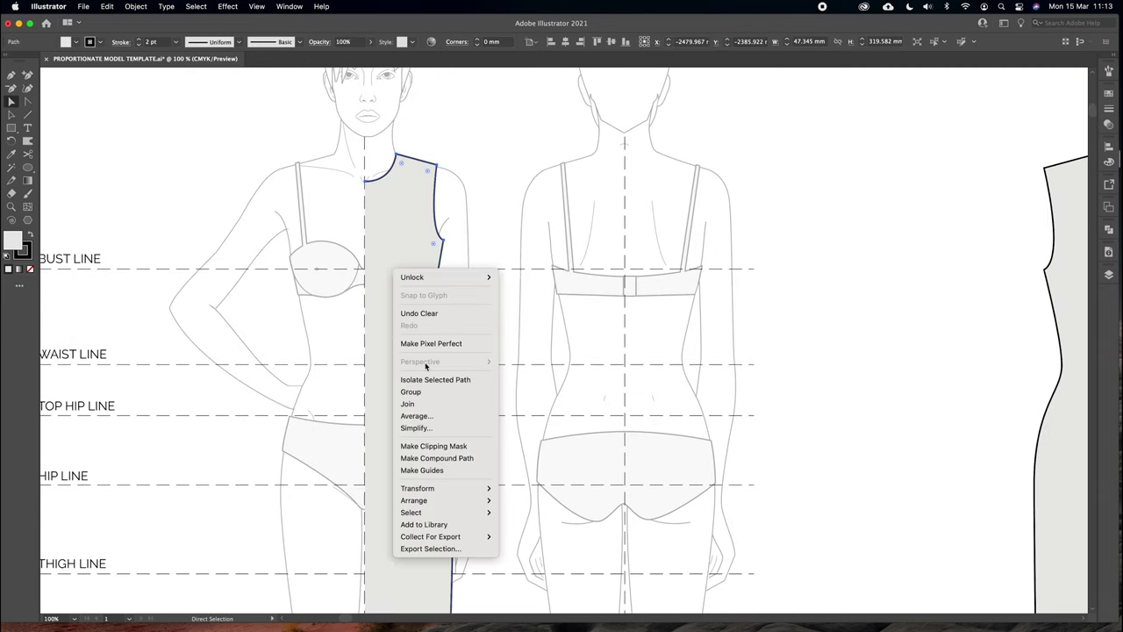
mouse_move(421, 488)
click(526, 530)
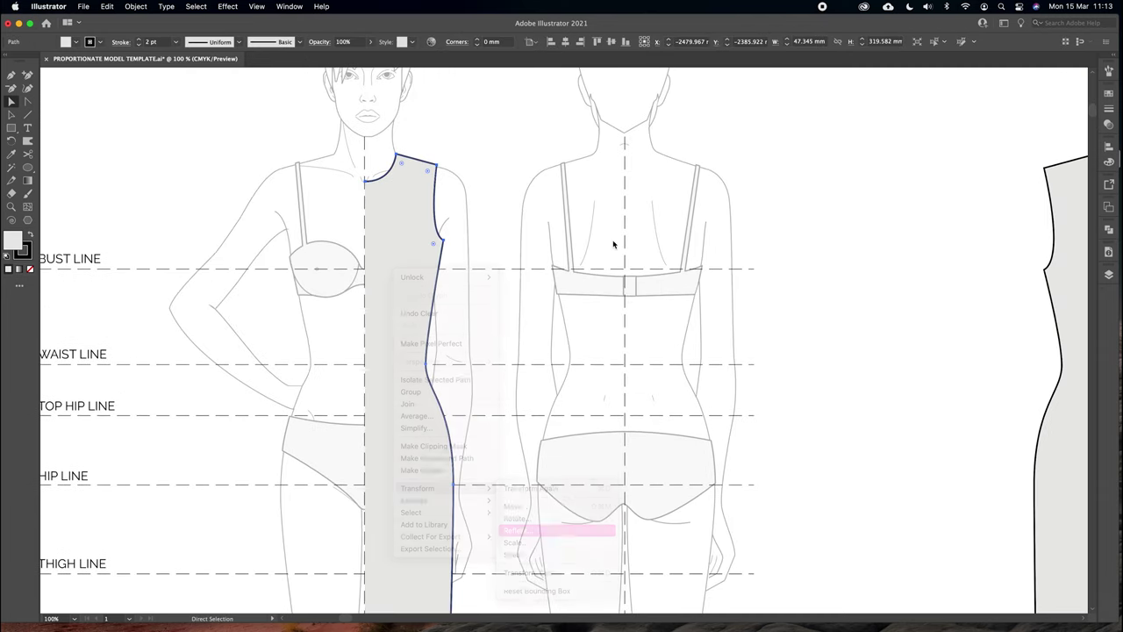
click(824, 458)
drag(409, 216, 323, 207)
Join the two halves of the knee-length dress at the centre front neckline and hem, and deselect it
right_click(376, 165)
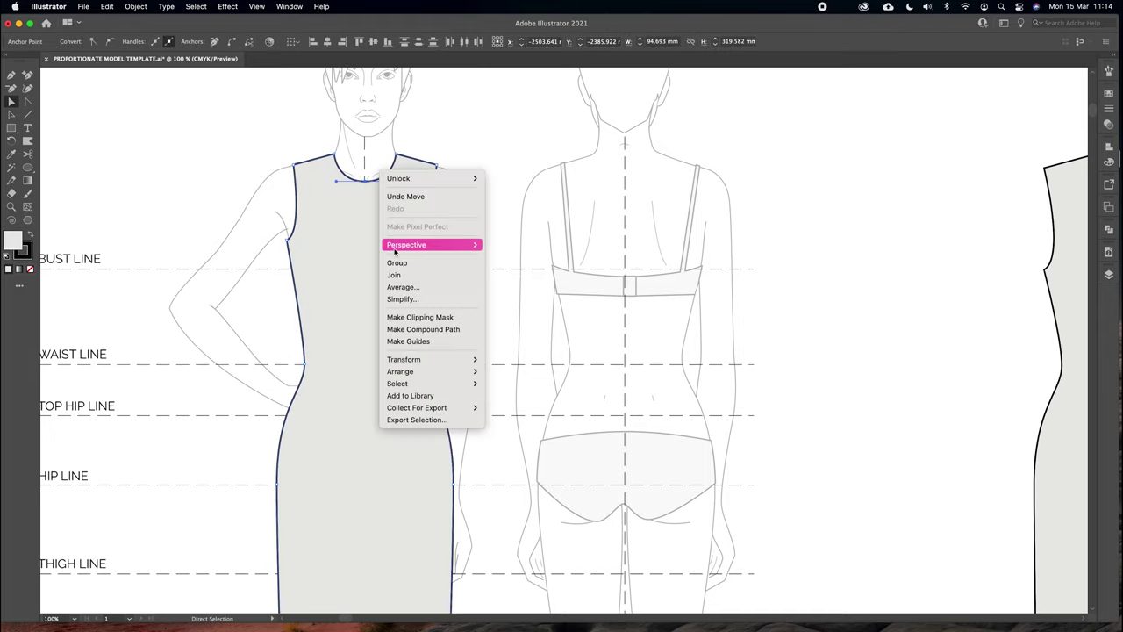
click(394, 275)
scroll(404, 519, down, 5)
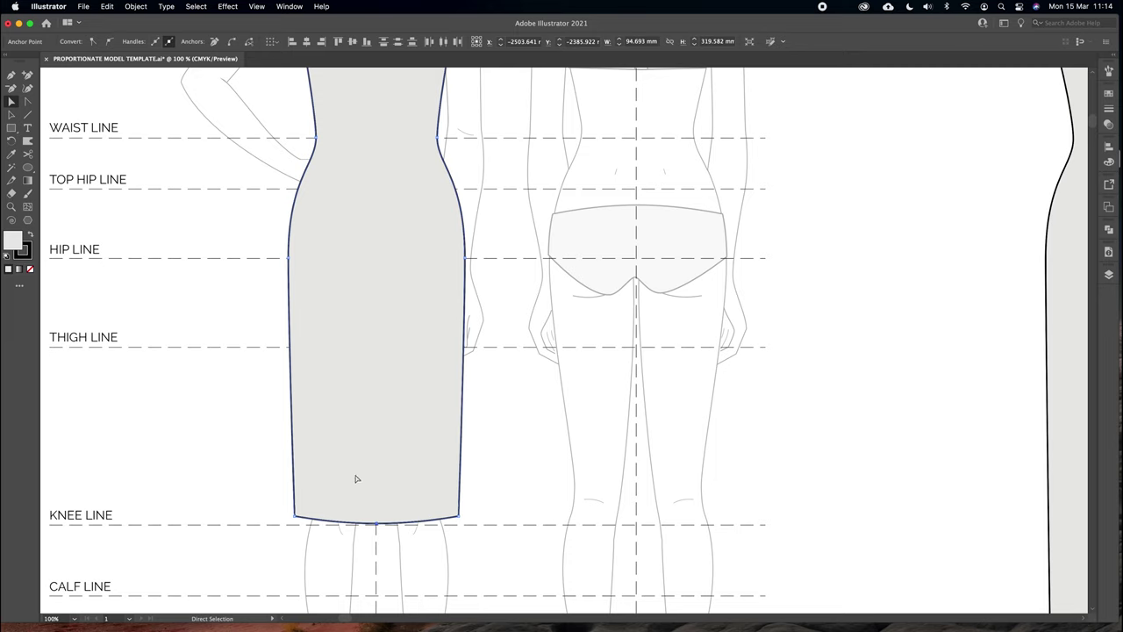
right_click(367, 335)
click(402, 464)
scroll(532, 171, up, 5)
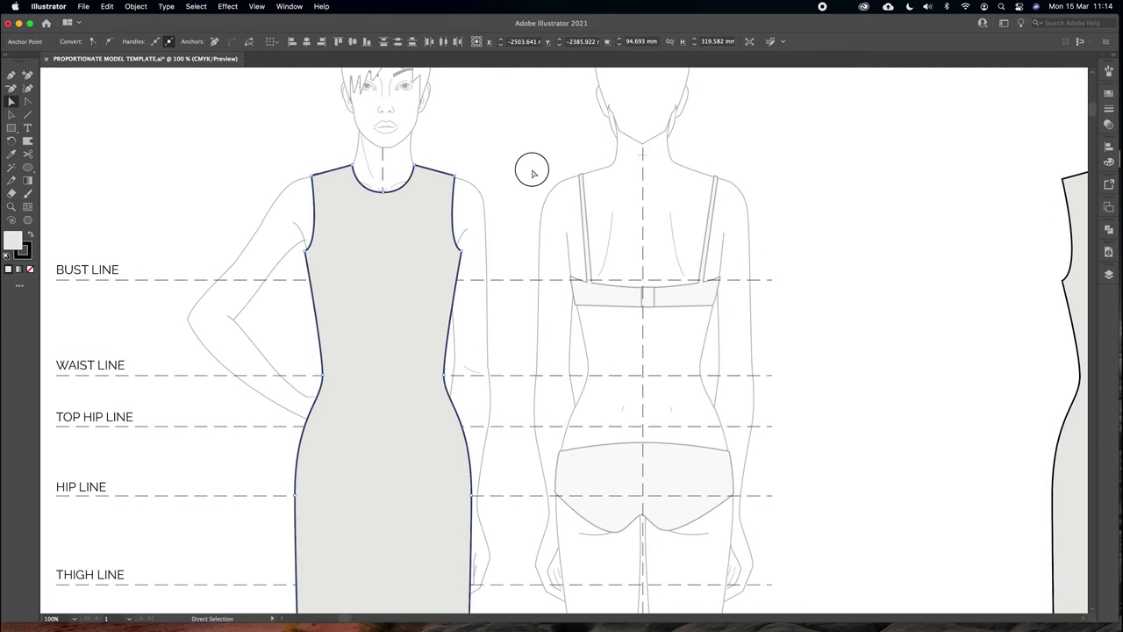
click(531, 172)
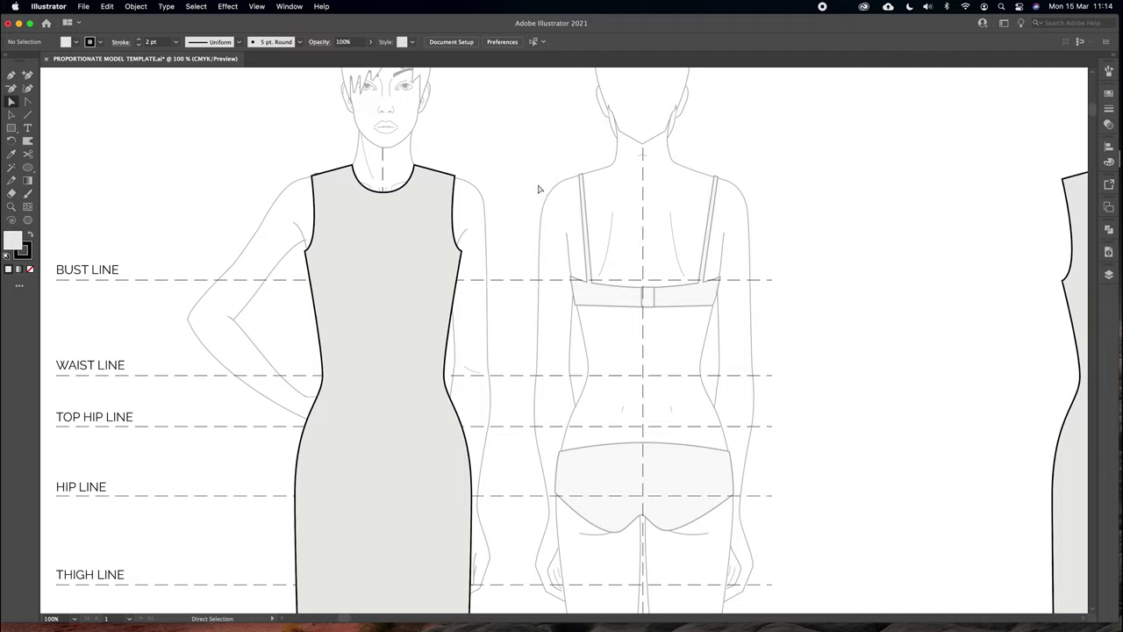
Draw a slanted bust dart line about 20 mm long from one side seam with a 1 pt stroke
click(11, 74)
click(643, 104)
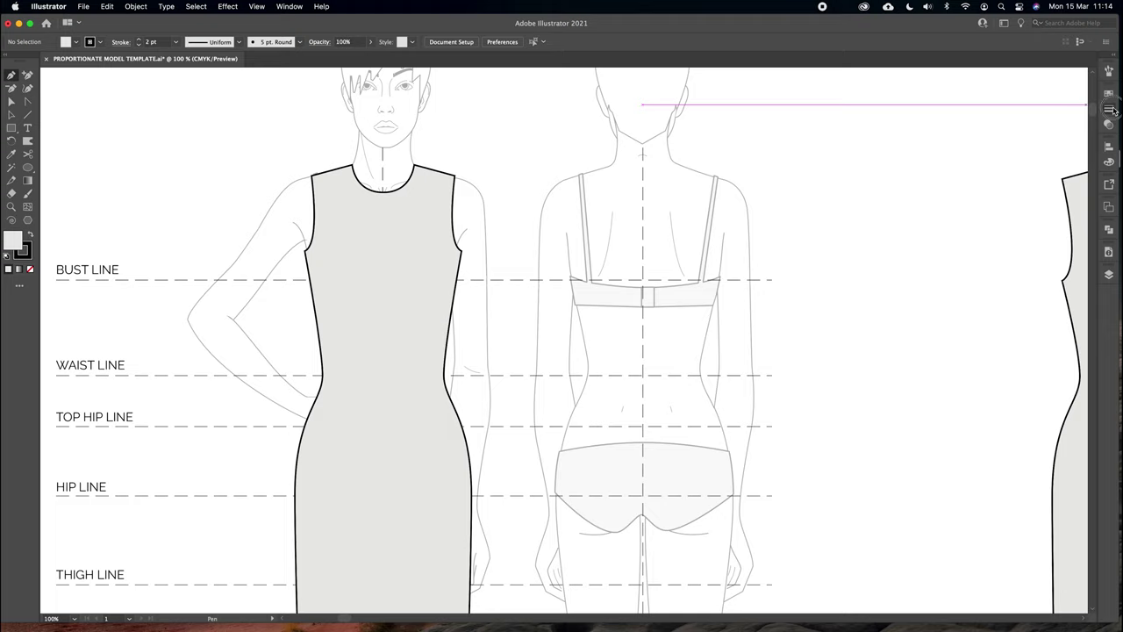
click(1111, 110)
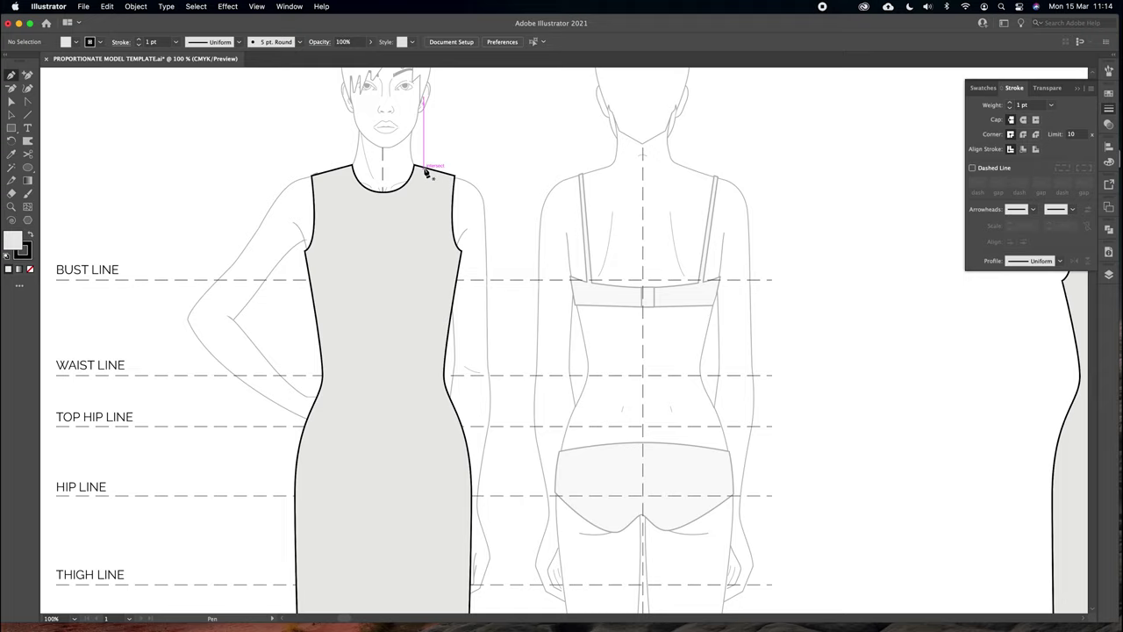
super+click(427, 172)
click(312, 289)
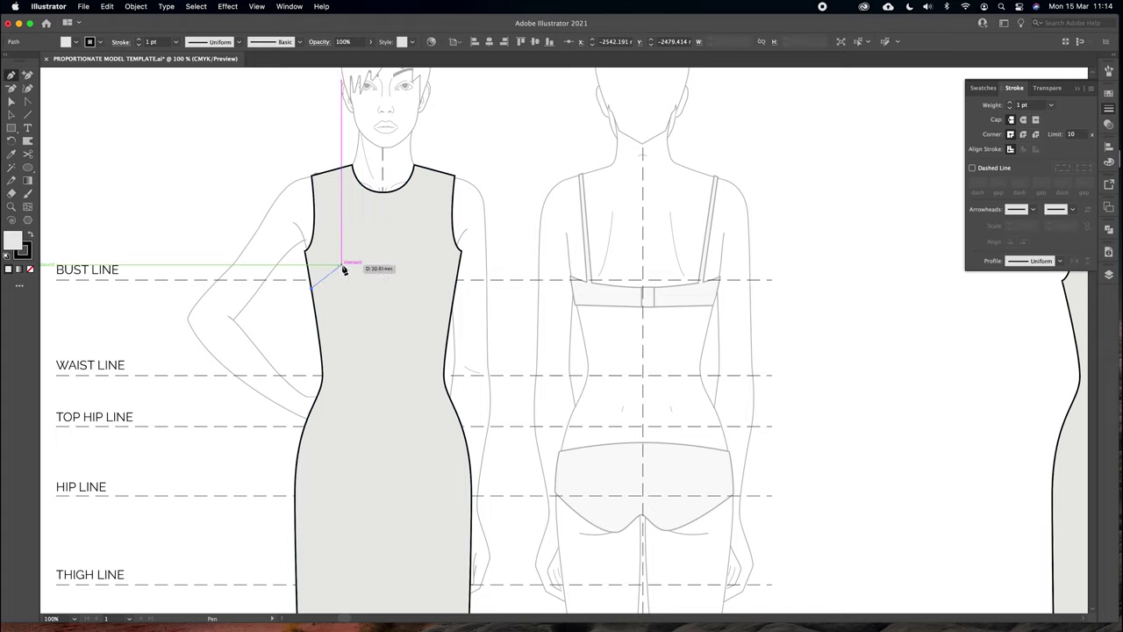
click(341, 272)
click(10, 114)
click(246, 148)
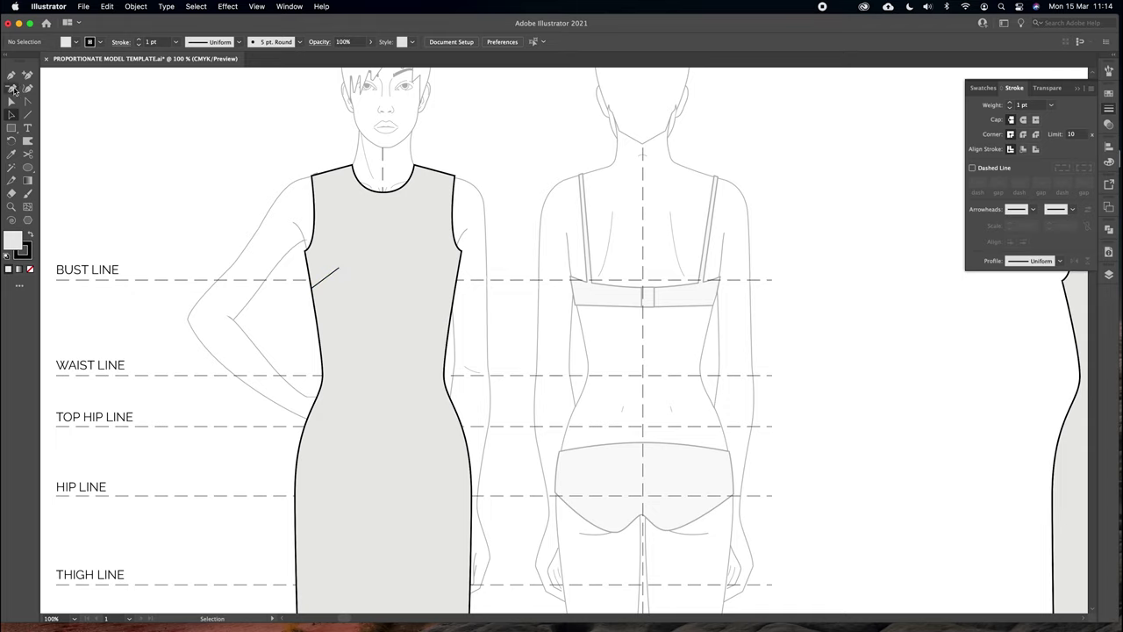
Draw a rectangle about 33 mm by 35 mm on the dress front above the waist line and round its corners
click(12, 127)
drag(347, 288, 409, 354)
click(17, 104)
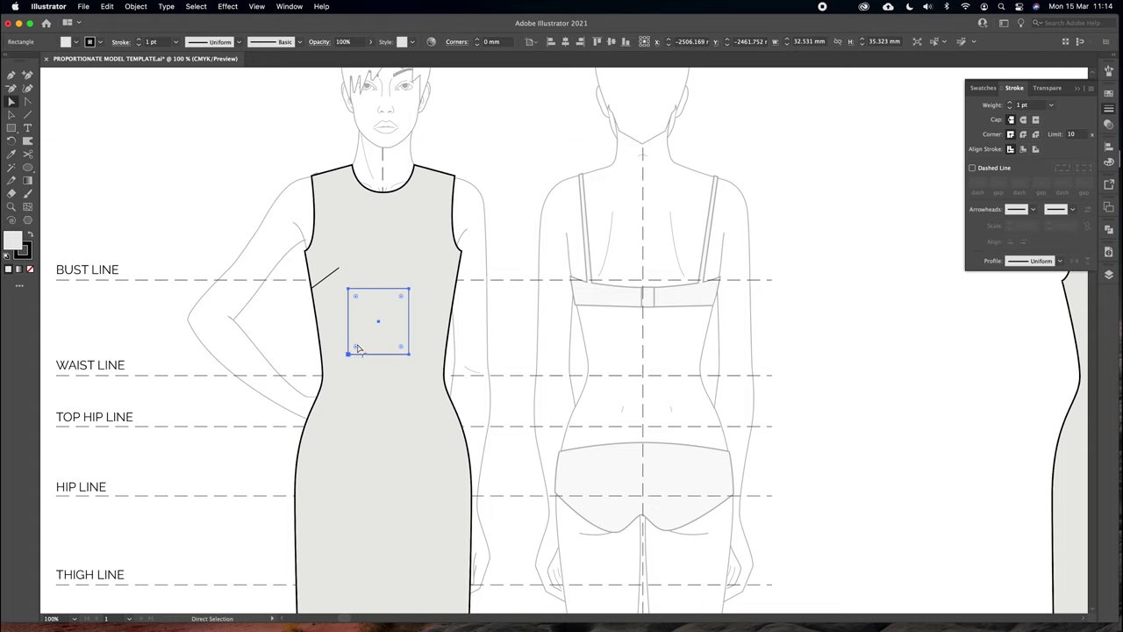
drag(356, 346, 400, 345)
key(v)
mouse_move(404, 351)
mouse_down()
mouse_move(391, 330)
mouse_move(396, 340)
mouse_up()
Cut the rounded rectangle at both side points below its upper corners and delete the upper section
key(c)
click(409, 304)
click(348, 303)
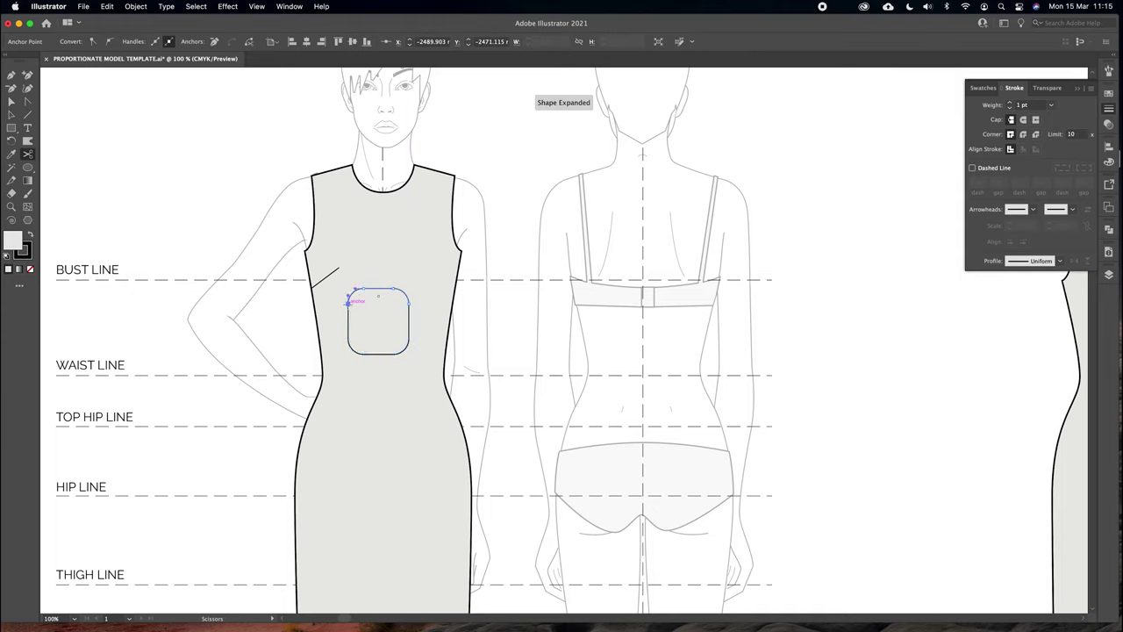
key(a)
click(362, 289)
key(Delete)
key(Delete)
Draw a straight line across the open upper edge of the pocket shape, give it a 2 pt stroke and deselect it
key(backslash)
drag(349, 304, 409, 305)
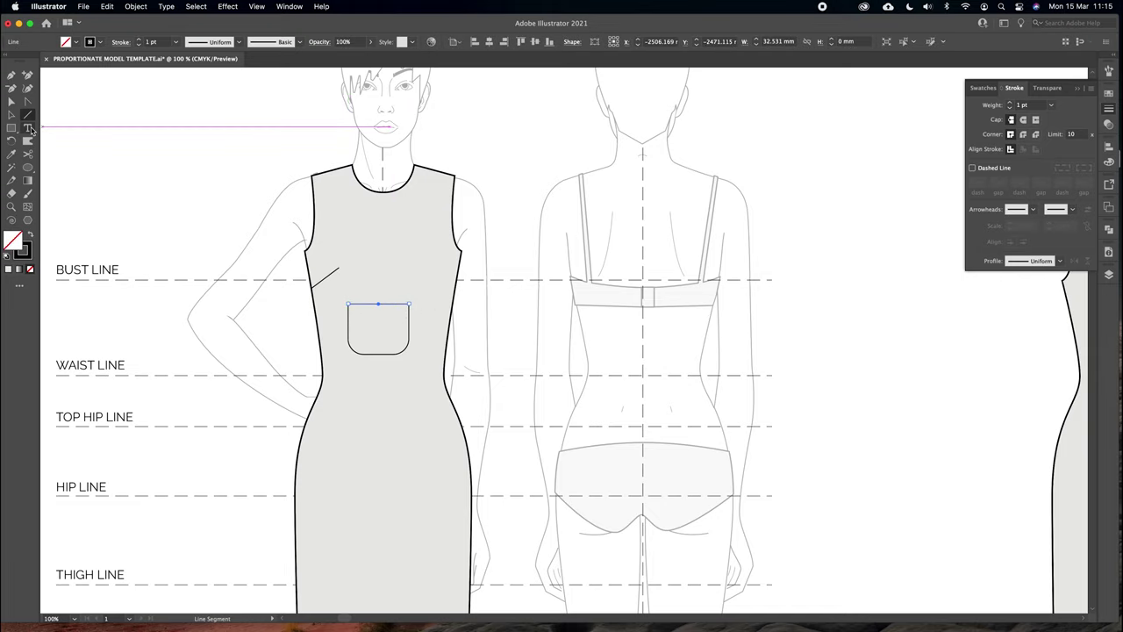
click(1009, 102)
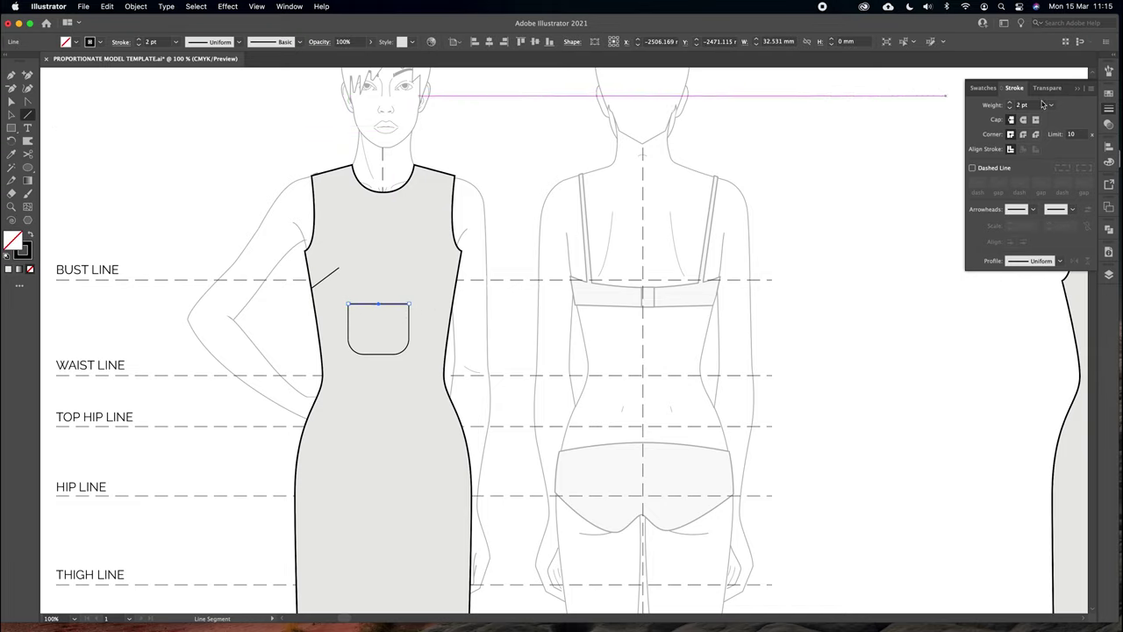
click(1073, 90)
click(12, 102)
click(156, 111)
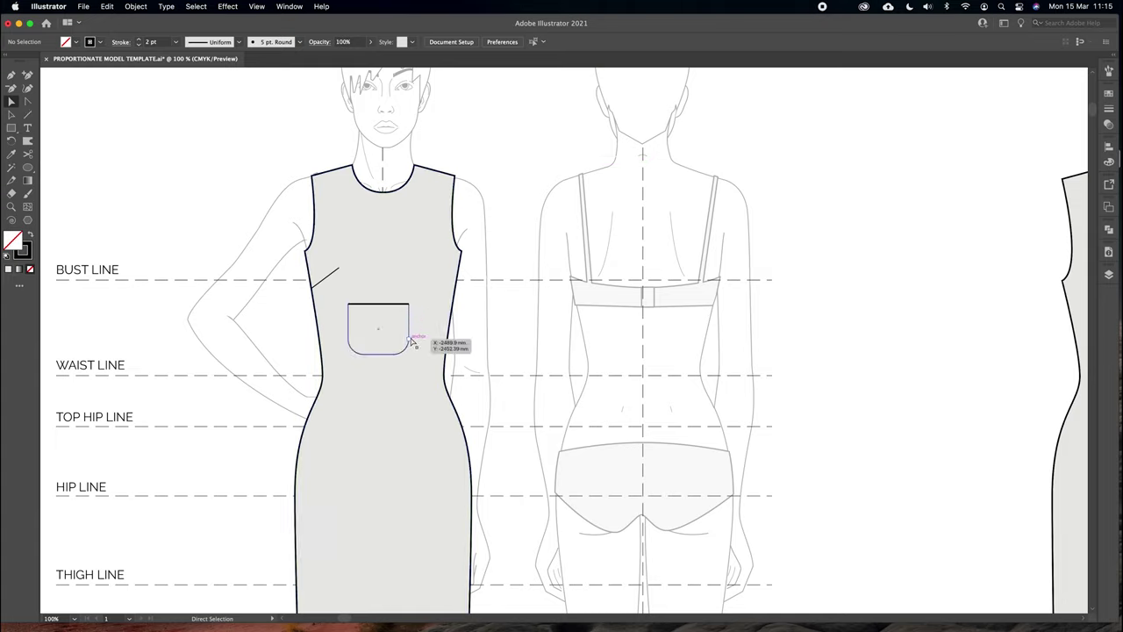
Remove the pocket shape, its opening line and the bust dart line from the dress
click(412, 306)
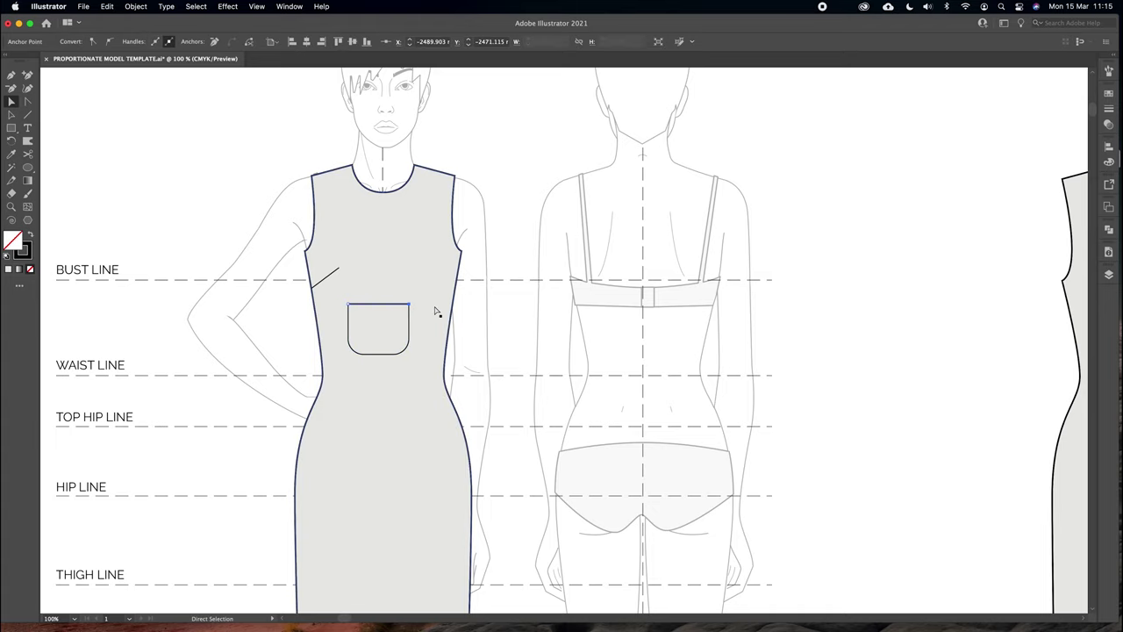
key(Delete)
click(409, 306)
key(Delete)
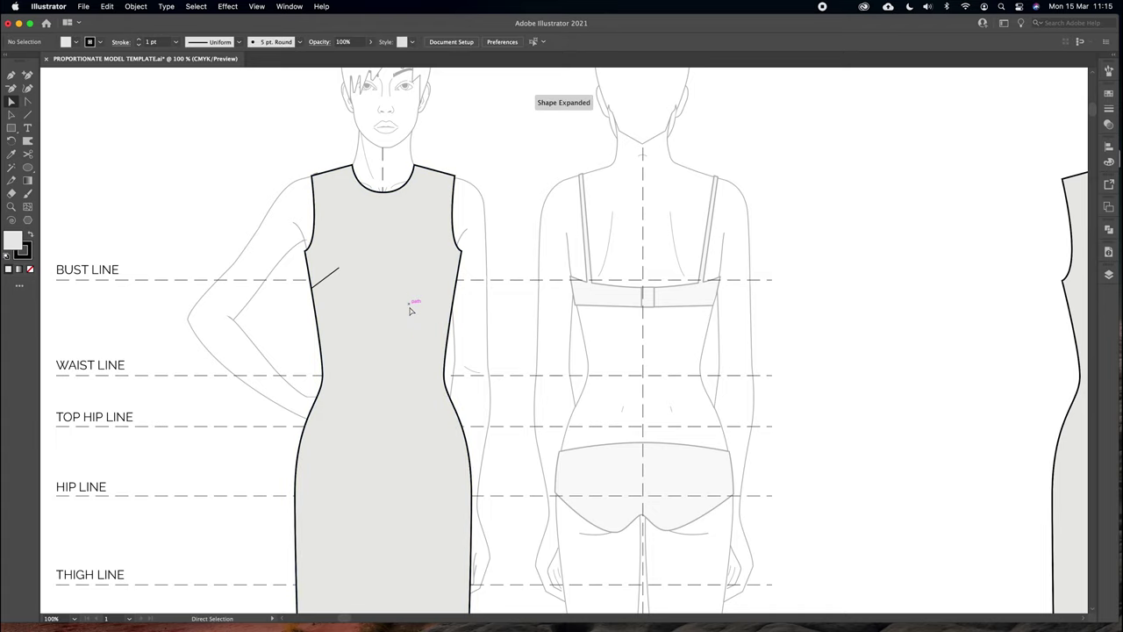
click(329, 276)
key(super+shift+a)
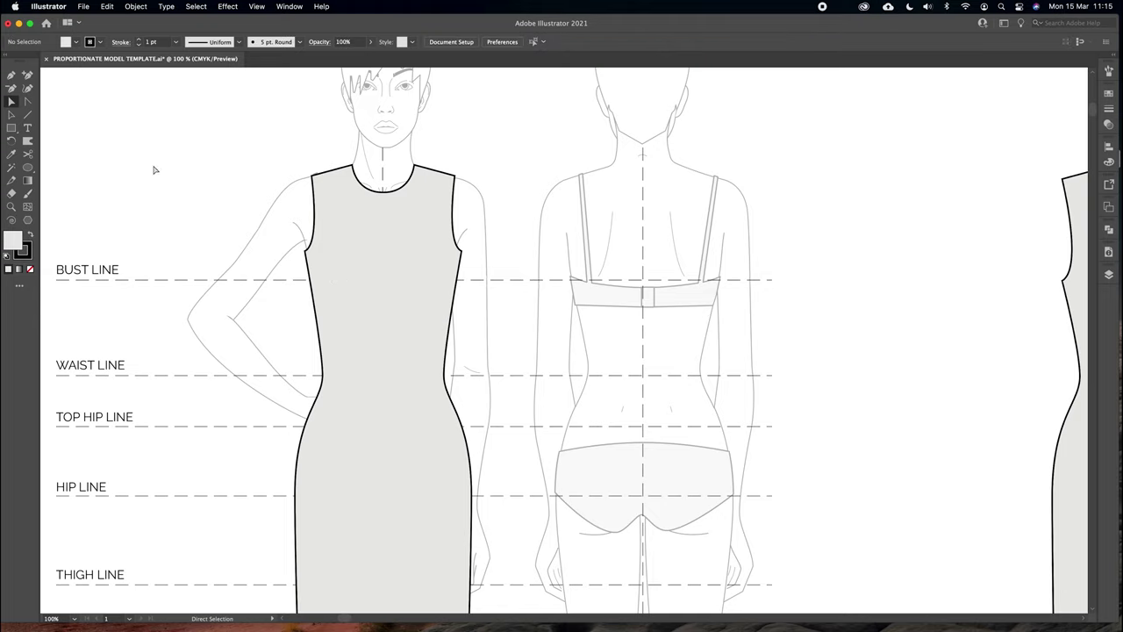
Draw an unfilled 1 pt line from the side seam to the bust point, down to the waist and on below the top hip
click(11, 75)
click(1108, 110)
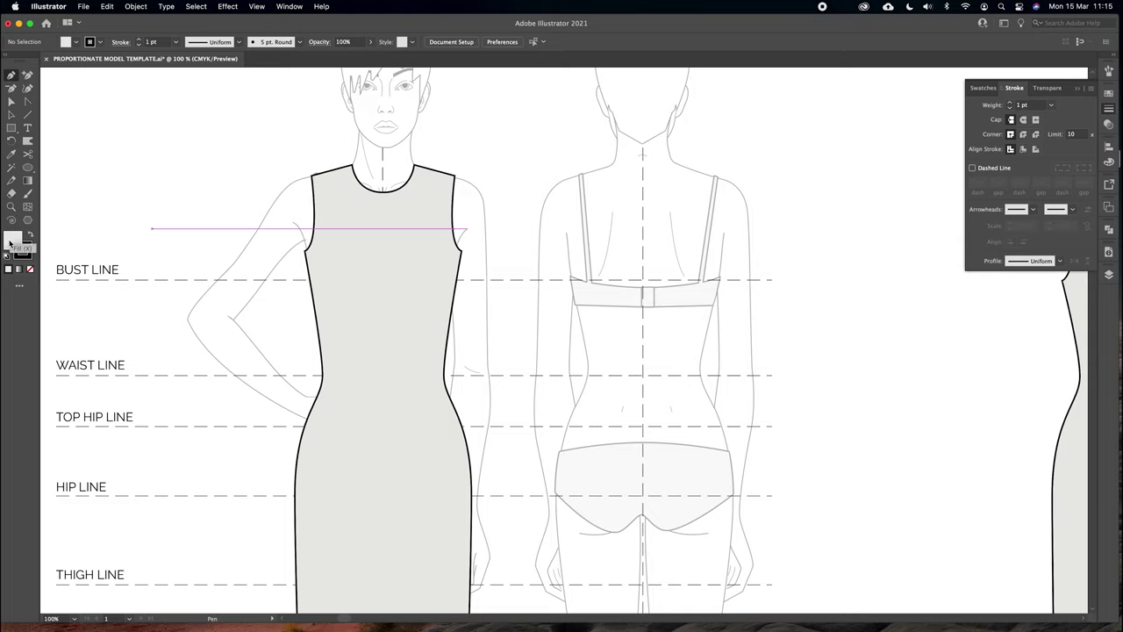
click(11, 241)
click(30, 269)
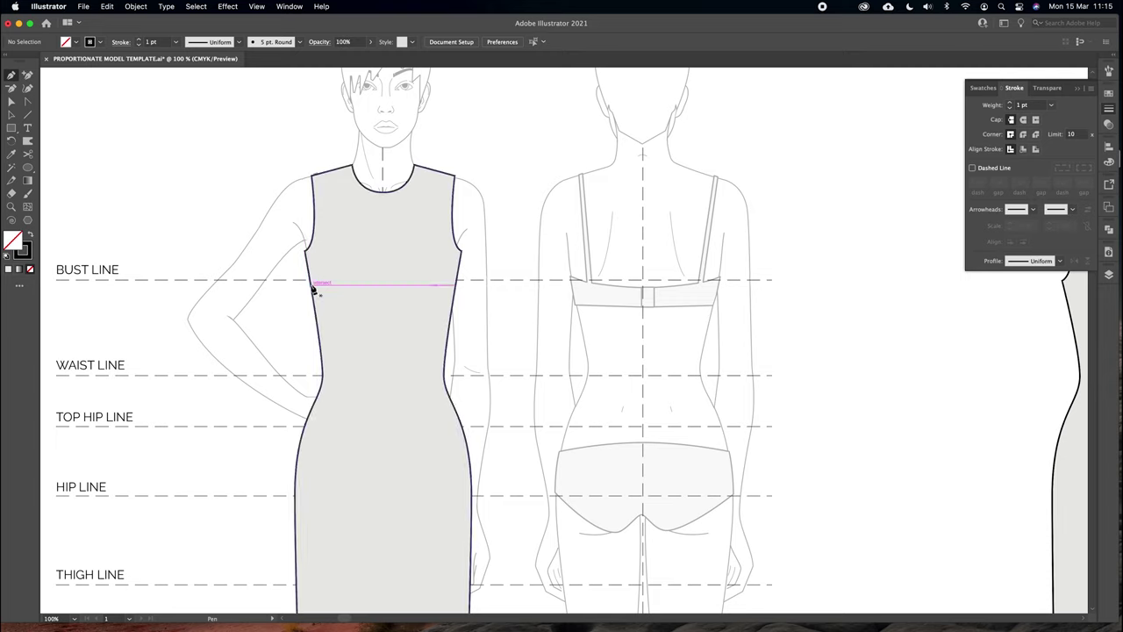
click(313, 287)
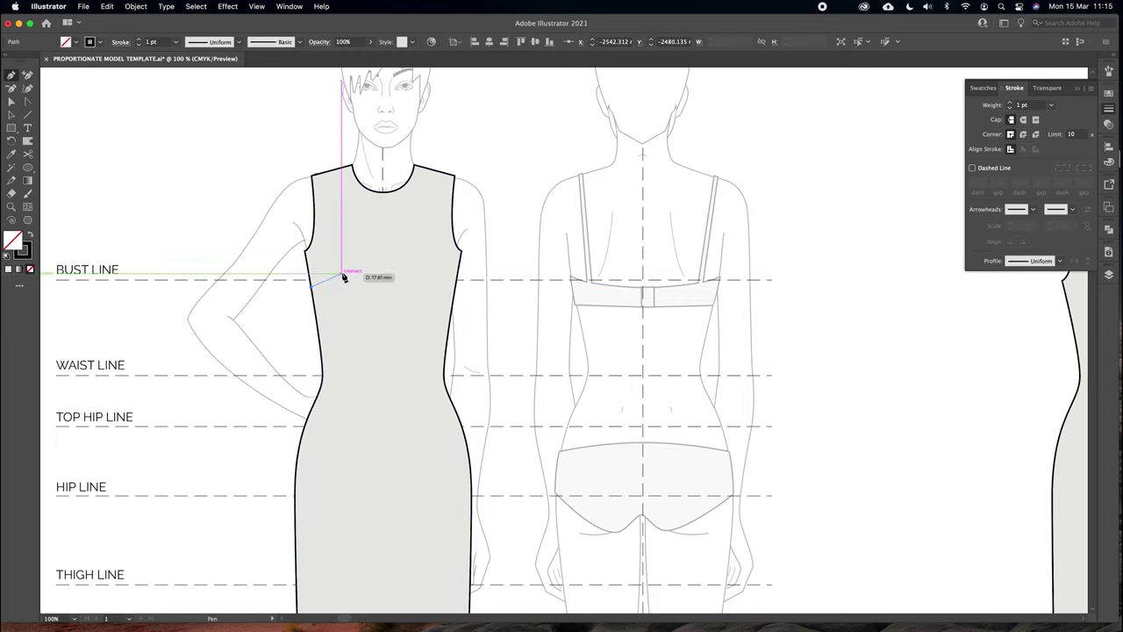
click(342, 276)
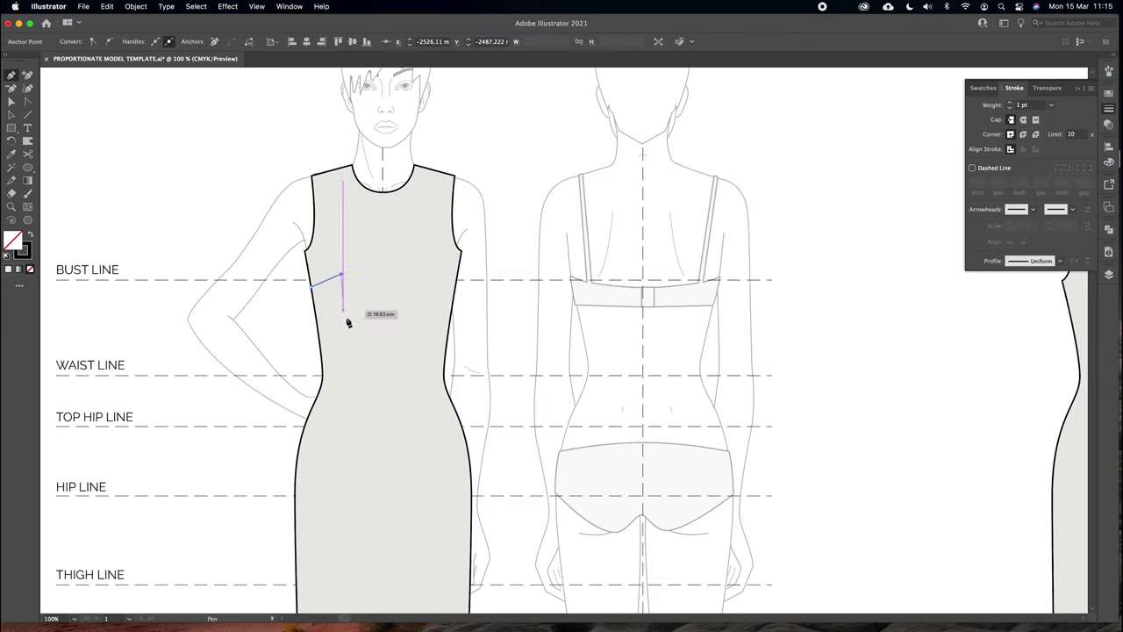
click(347, 374)
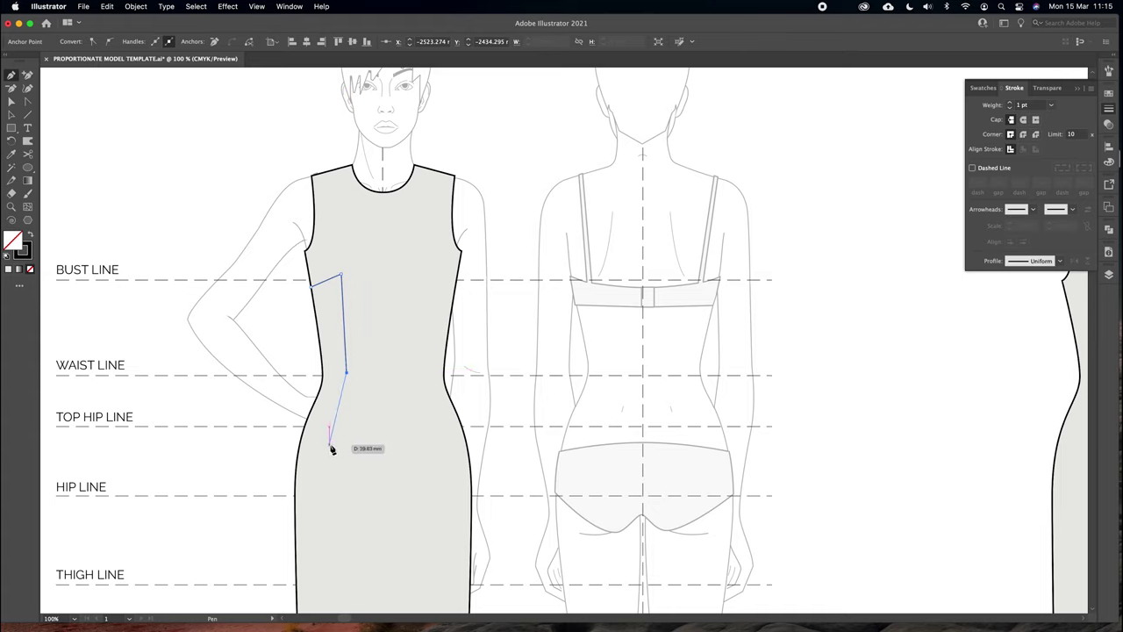
click(328, 443)
Curve the seam line smoothly at its waist point and at its lower end below the top hip line
click(27, 102)
drag(347, 373, 347, 392)
drag(333, 438, 326, 474)
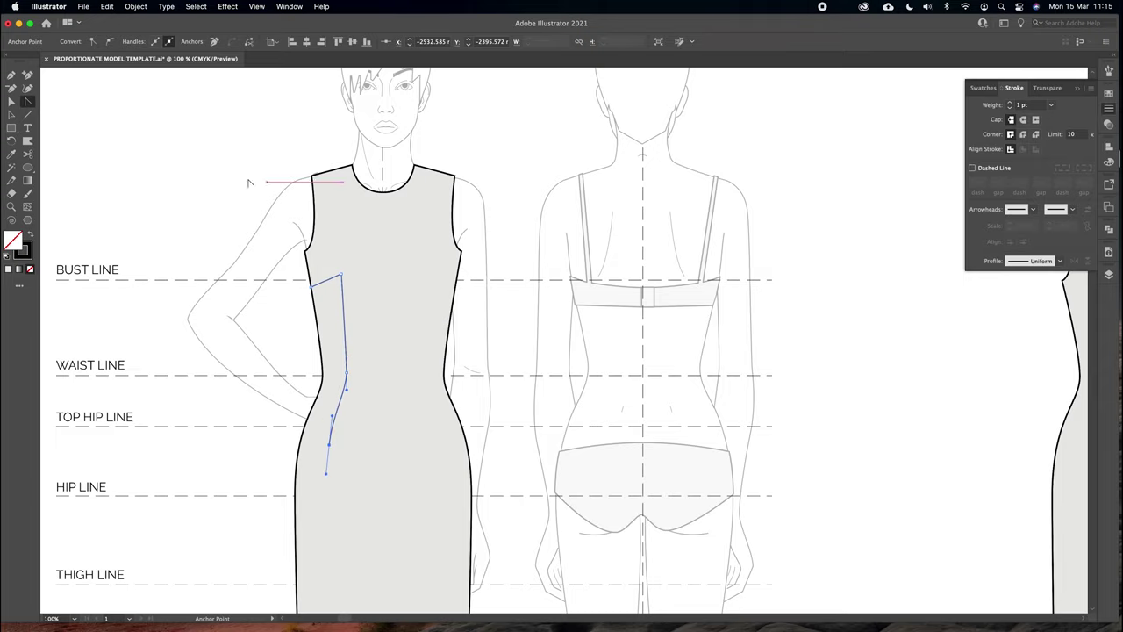
Cut away the line's corner at the bust point and lower the vertical line's upper end to form separate bust and waist darts
click(28, 153)
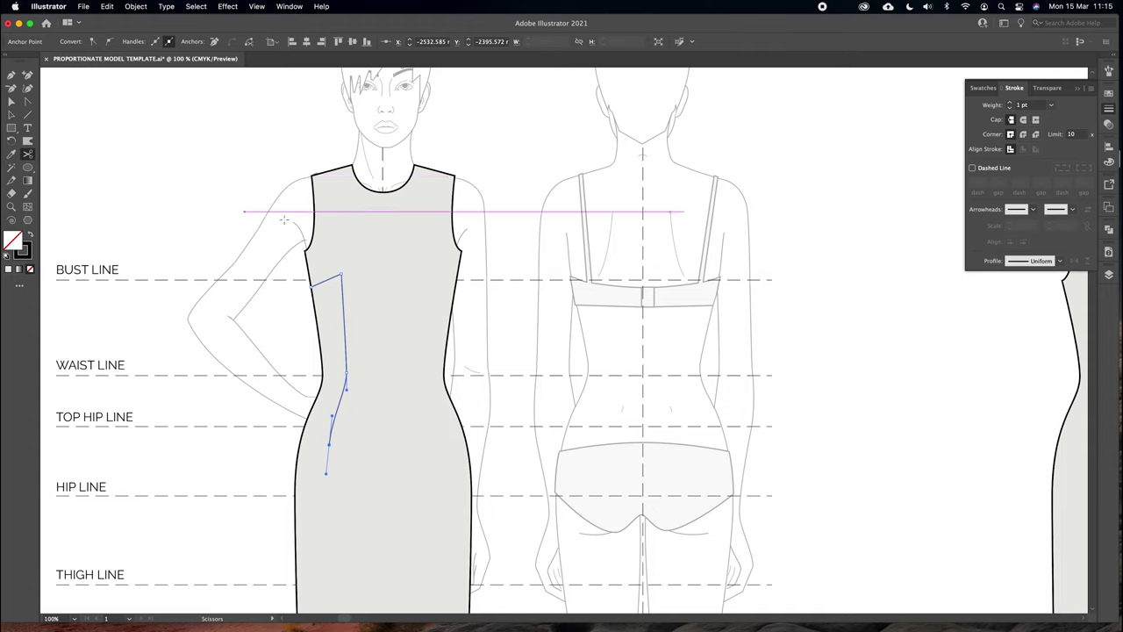
click(339, 278)
click(12, 102)
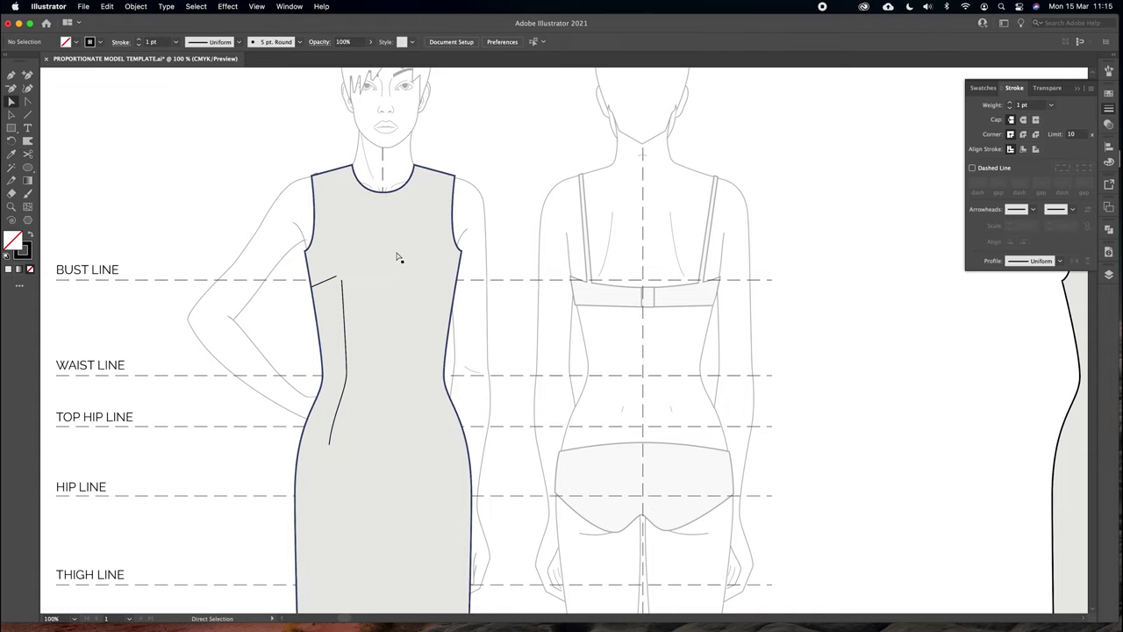
key(super+plus)
drag(300, 258, 400, 269)
click(322, 253)
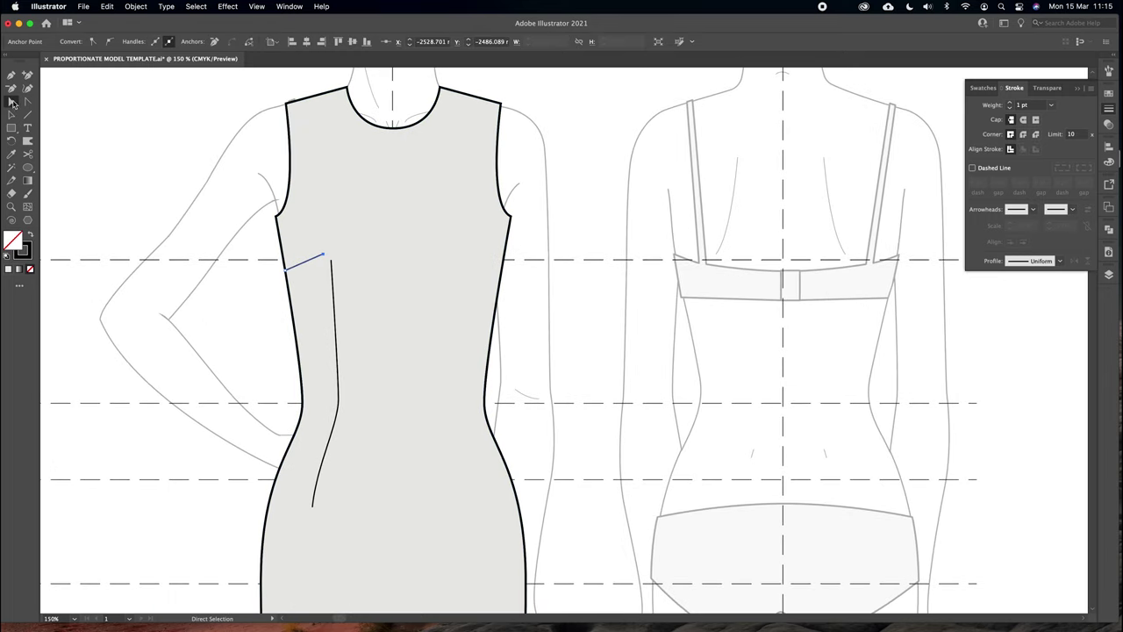
mouse_move(323, 253)
mouse_down()
mouse_move(304, 265)
mouse_move(328, 254)
mouse_move(332, 266)
mouse_up()
click(536, 213)
key(super+minus)
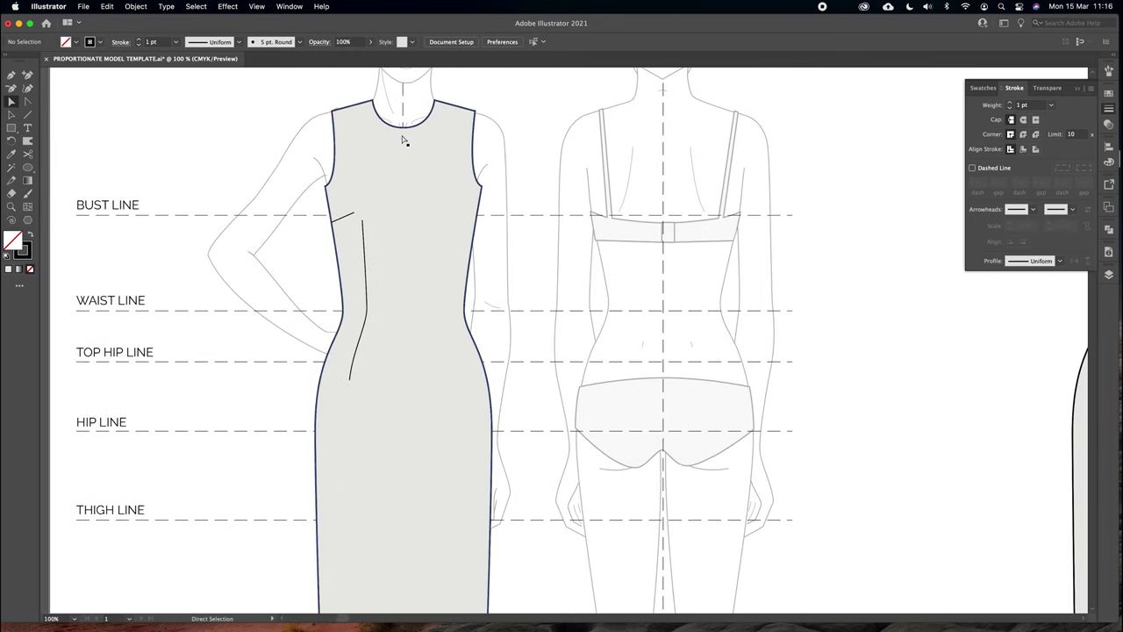
Draw a straight yoke line from the neckline to the armhole just below the shoulder on the darted side
drag(387, 173, 385, 194)
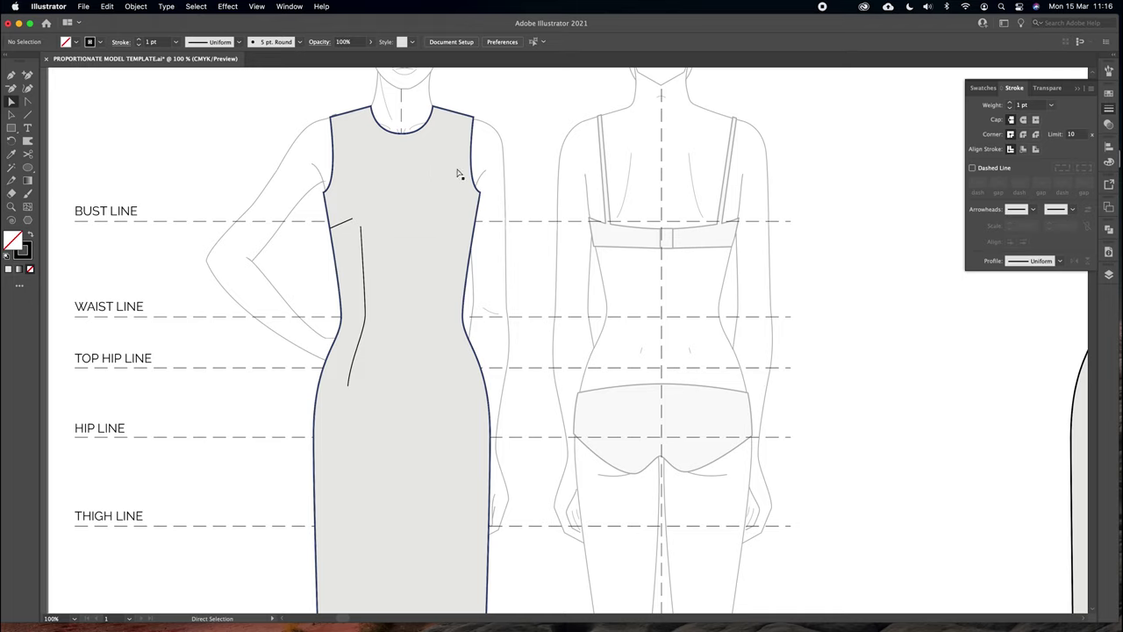
click(10, 76)
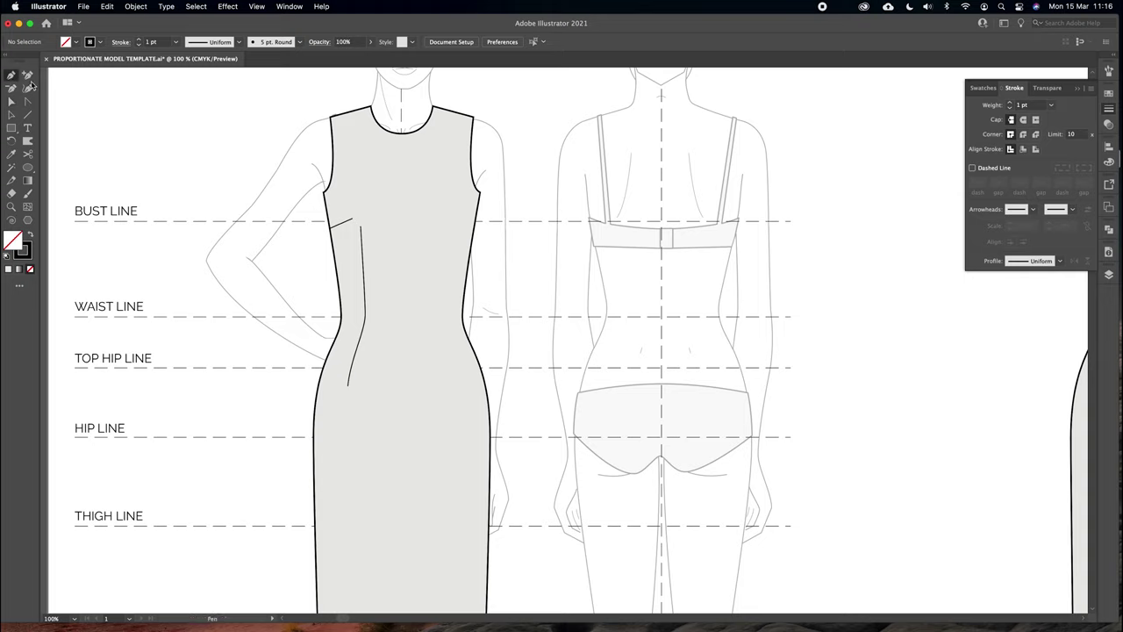
click(372, 112)
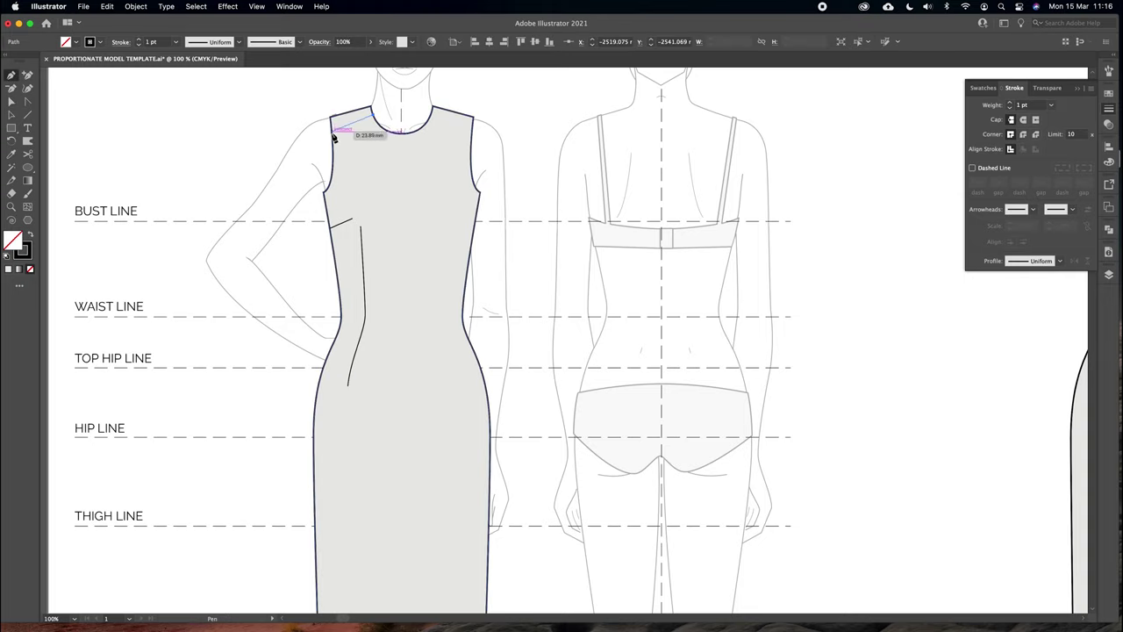
click(332, 130)
Move the dress's neck point on the darted side outward along the shoulder to widen the neckline, and deselect it
click(11, 102)
click(253, 97)
drag(372, 107, 363, 112)
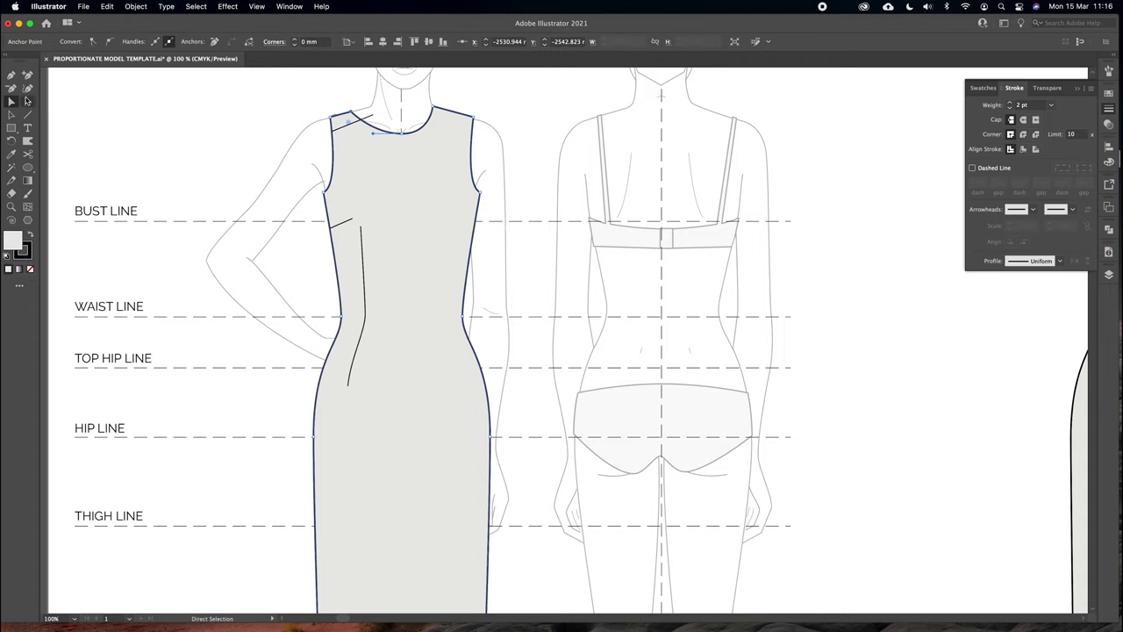
click(208, 90)
click(11, 102)
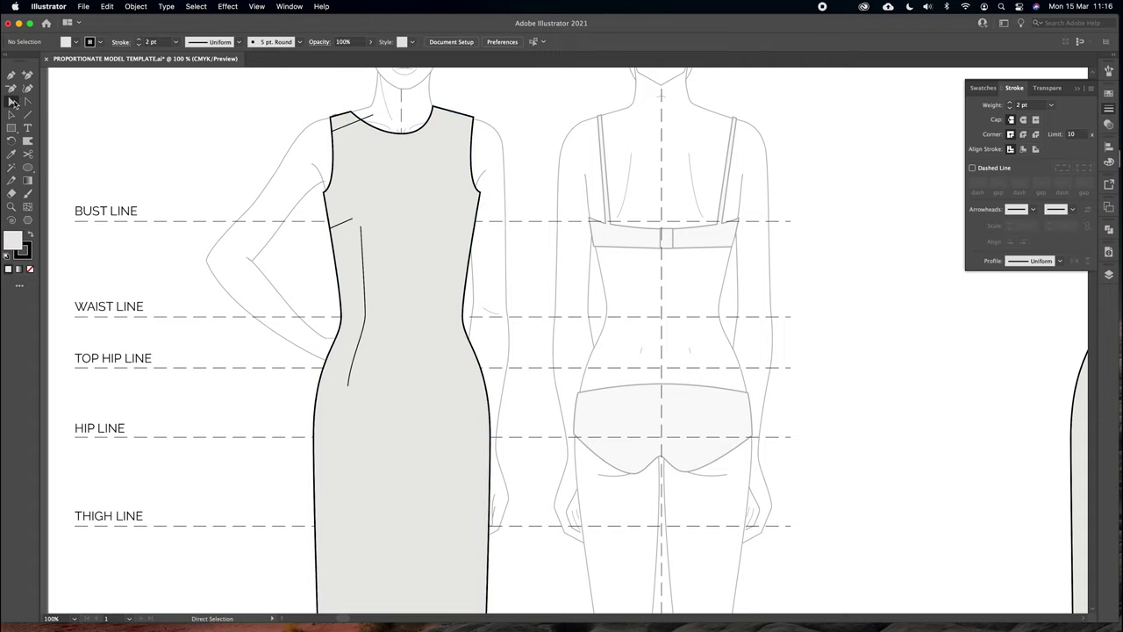
Shorten the yoke line so its inner end meets the widened neckline edge
click(354, 117)
click(363, 100)
mouse_move(369, 104)
mouse_down()
mouse_move(349, 113)
mouse_move(368, 112)
mouse_up()
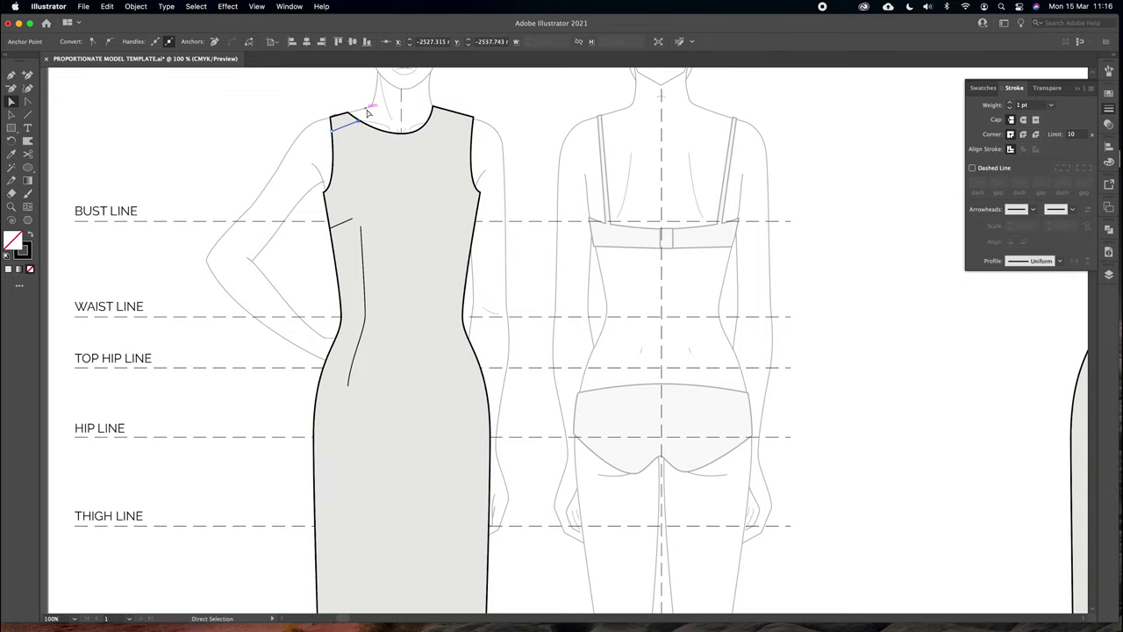
click(334, 90)
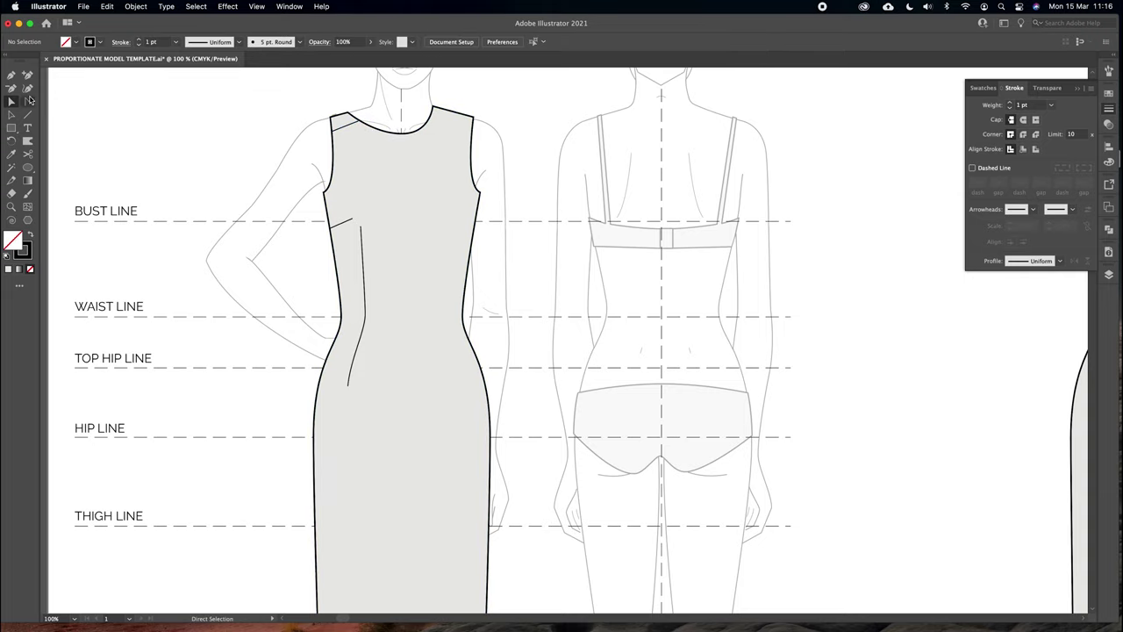
click(357, 123)
click(341, 86)
Draw a long and a short curved gather line running down from the yoke line near the neckline
key(super+equal)
drag(346, 90, 422, 228)
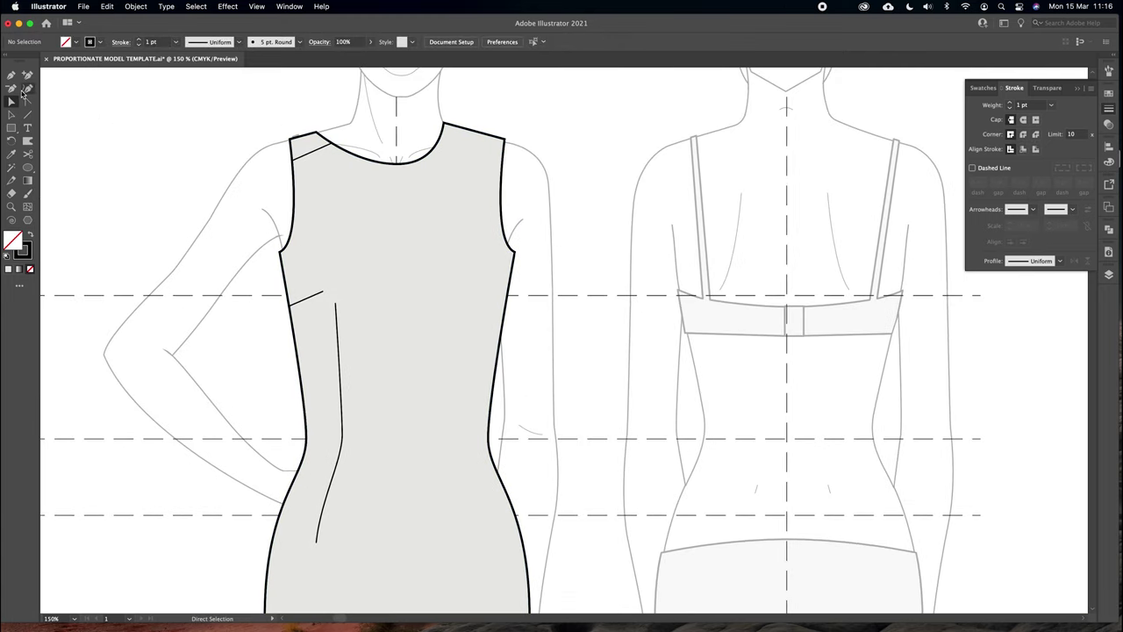
click(12, 77)
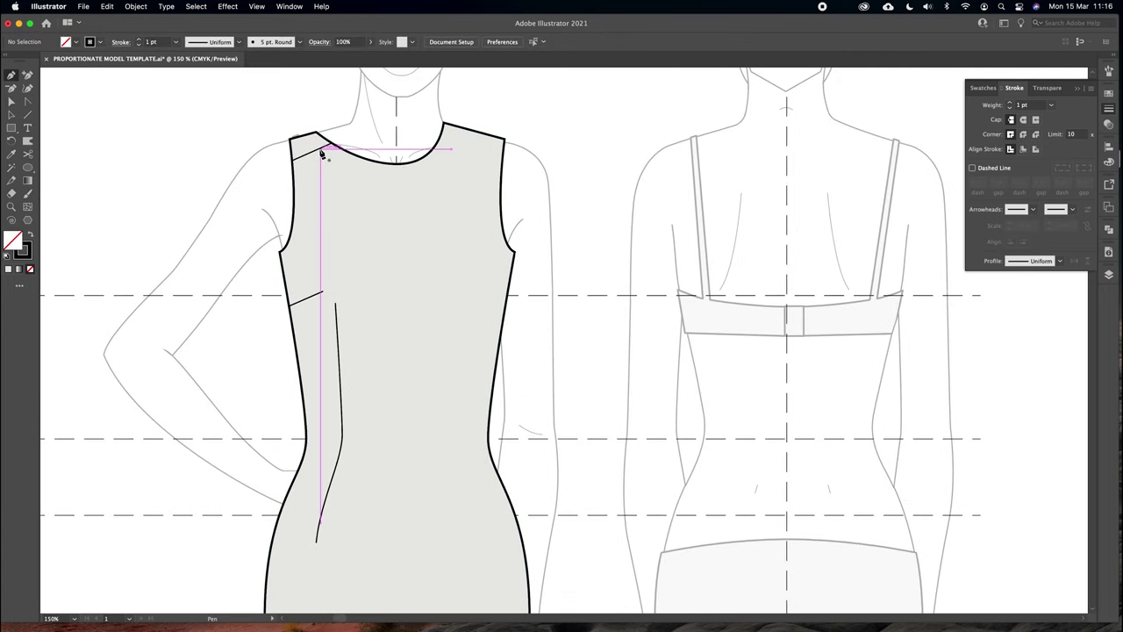
click(321, 152)
drag(342, 225, 345, 250)
click(11, 102)
click(12, 75)
drag(313, 154, 322, 186)
click(330, 202)
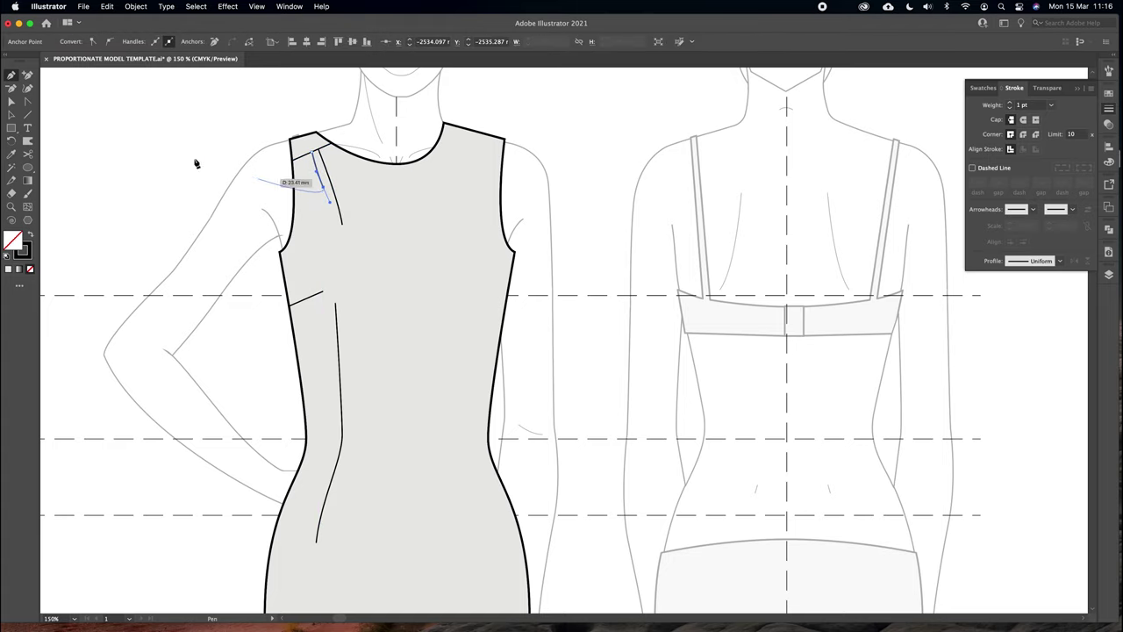
click(11, 101)
Add two more curved gather lines from the yoke line closer to the armhole and deselect them
click(12, 75)
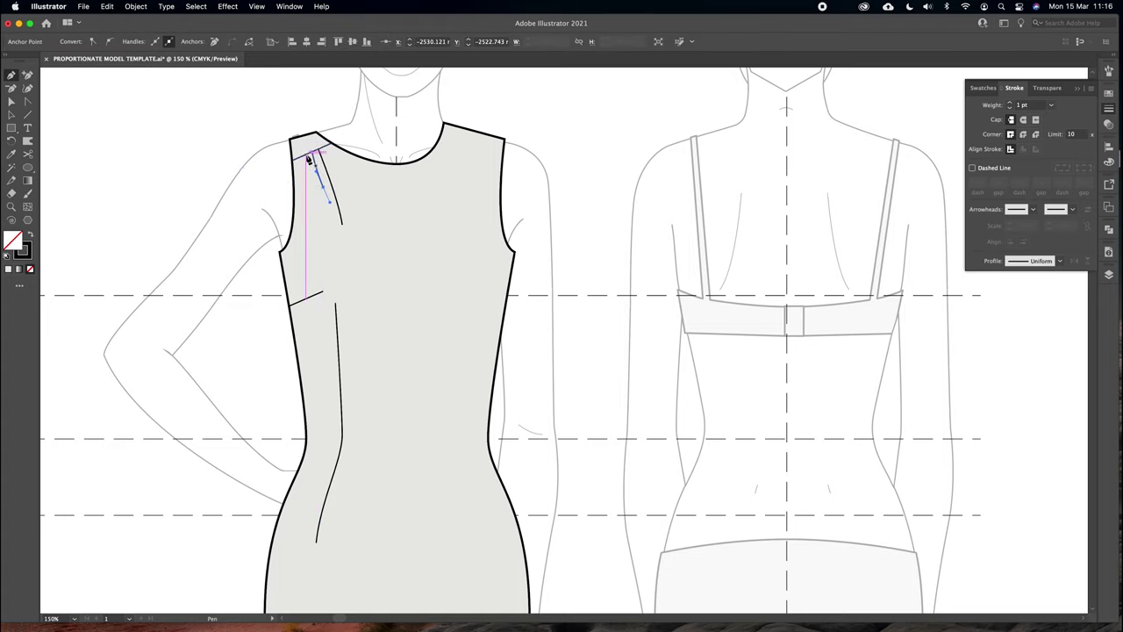
drag(314, 157, 312, 172)
drag(326, 222, 325, 244)
click(12, 102)
click(12, 75)
click(300, 156)
drag(311, 196, 316, 206)
key(a)
click(329, 102)
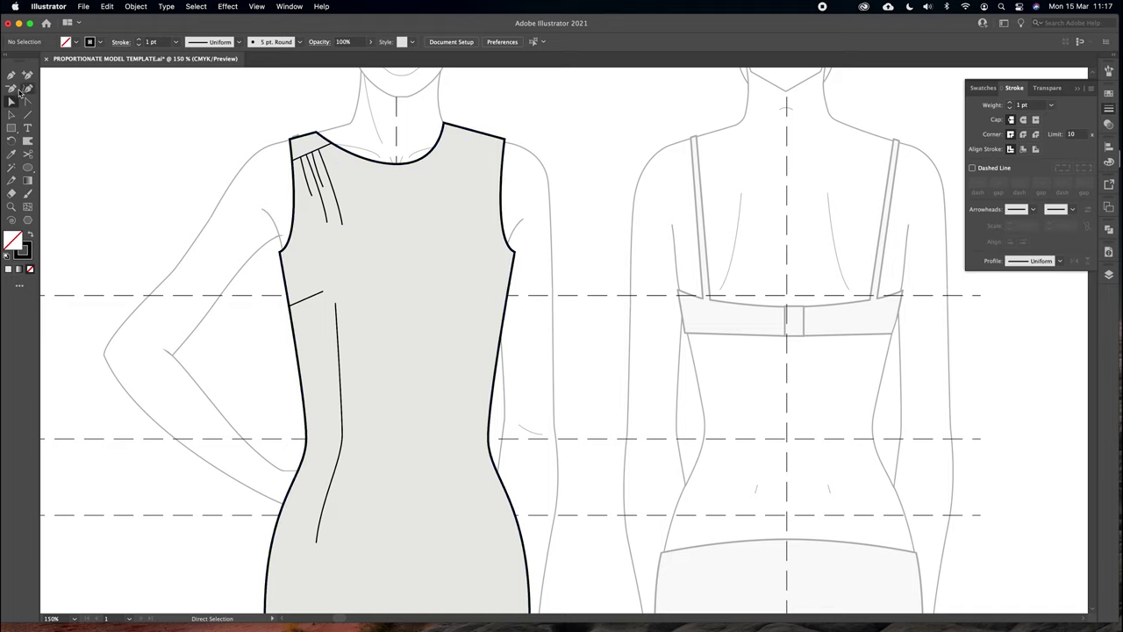
Set the stroke weight of all four gather lines to 0.35 pt
click(327, 172)
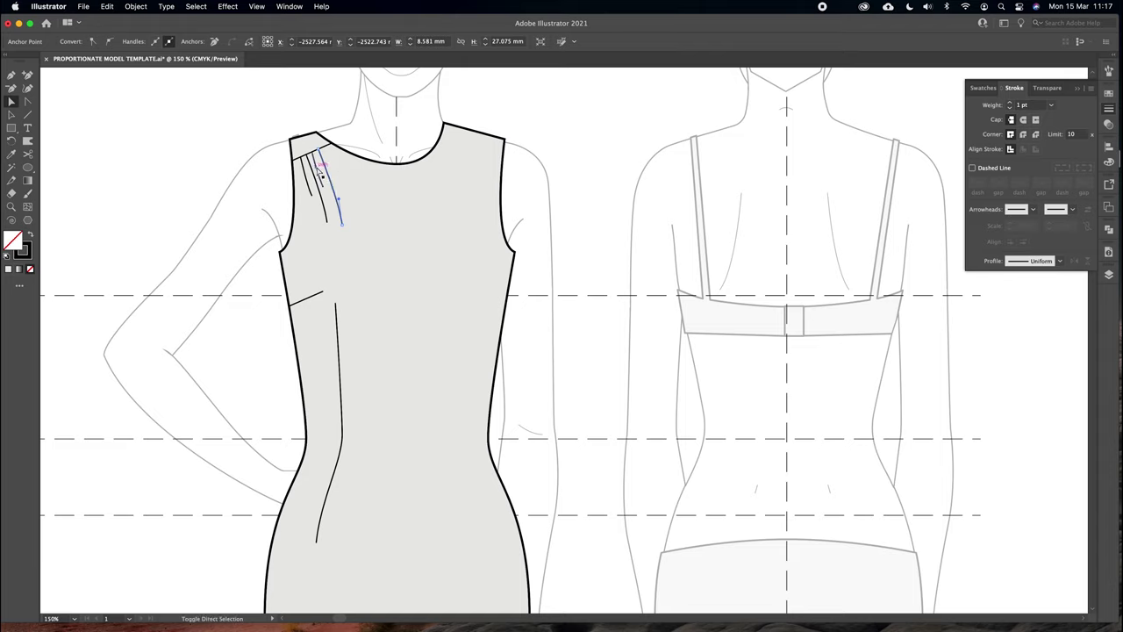
shift+click(318, 173)
shift+click(311, 166)
shift+click(304, 166)
click(1035, 107)
text(0.35)
key(Return)
click(597, 124)
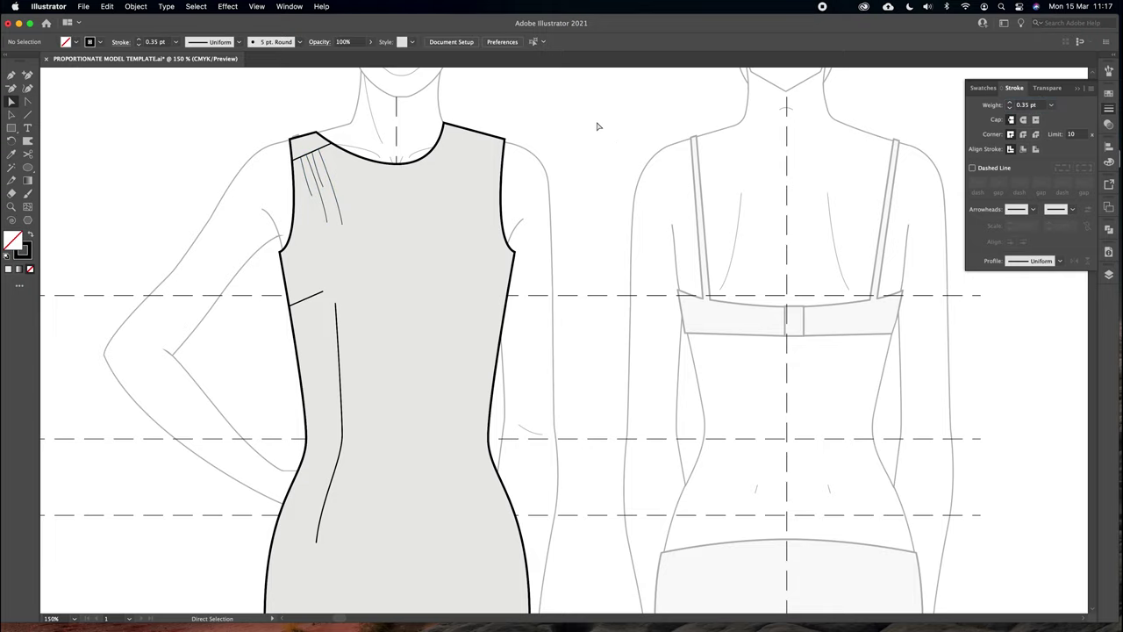
Group the four gather lines below the yoke into one object
scroll(371, 322, left, 2)
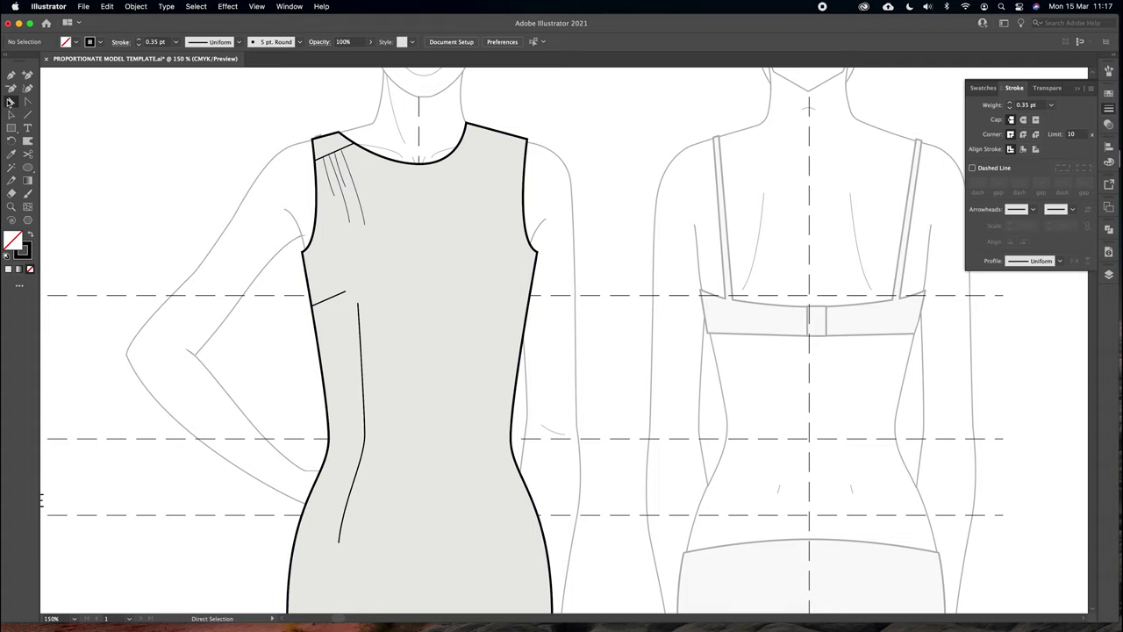
click(13, 103)
click(9, 113)
click(347, 164)
shift+click(334, 169)
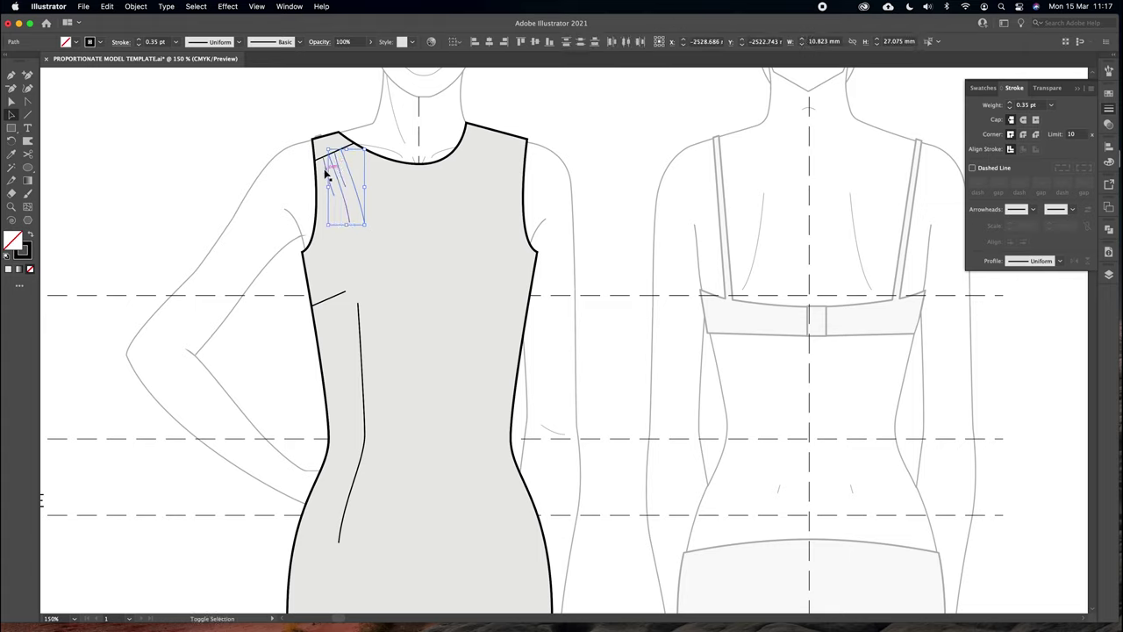
click(135, 7)
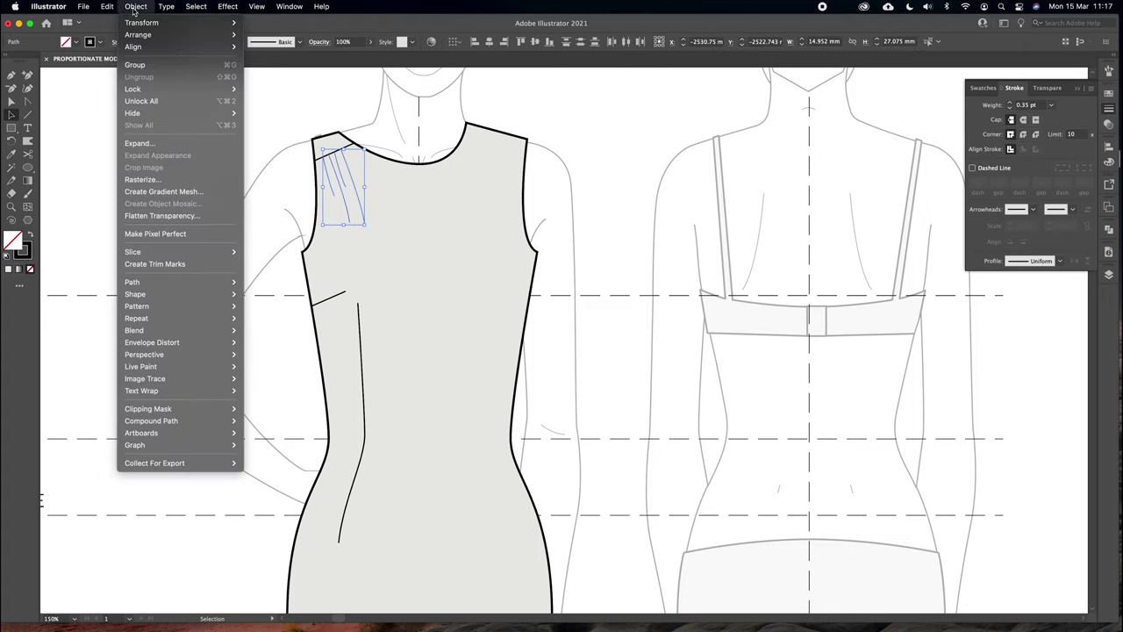
click(158, 65)
Scale the gather group down to about 7.5 by 14 mm and reset its stroke weight to 0.35 pt
click(362, 140)
mouse_move(350, 171)
mouse_down()
mouse_move(333, 242)
mouse_move(340, 221)
mouse_move(321, 220)
mouse_move(324, 193)
mouse_move(345, 167)
mouse_up()
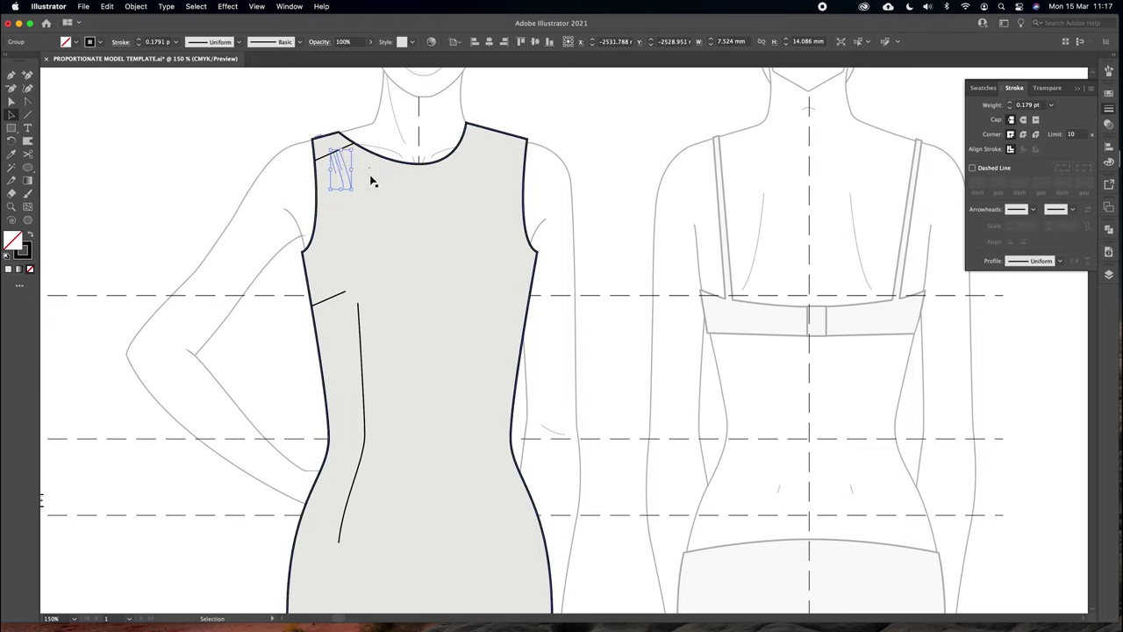
click(1037, 104)
text(0.)
key(Return)
click(595, 115)
Delete the yoke line below the shoulder from the dress
key(a)
key(super+minus)
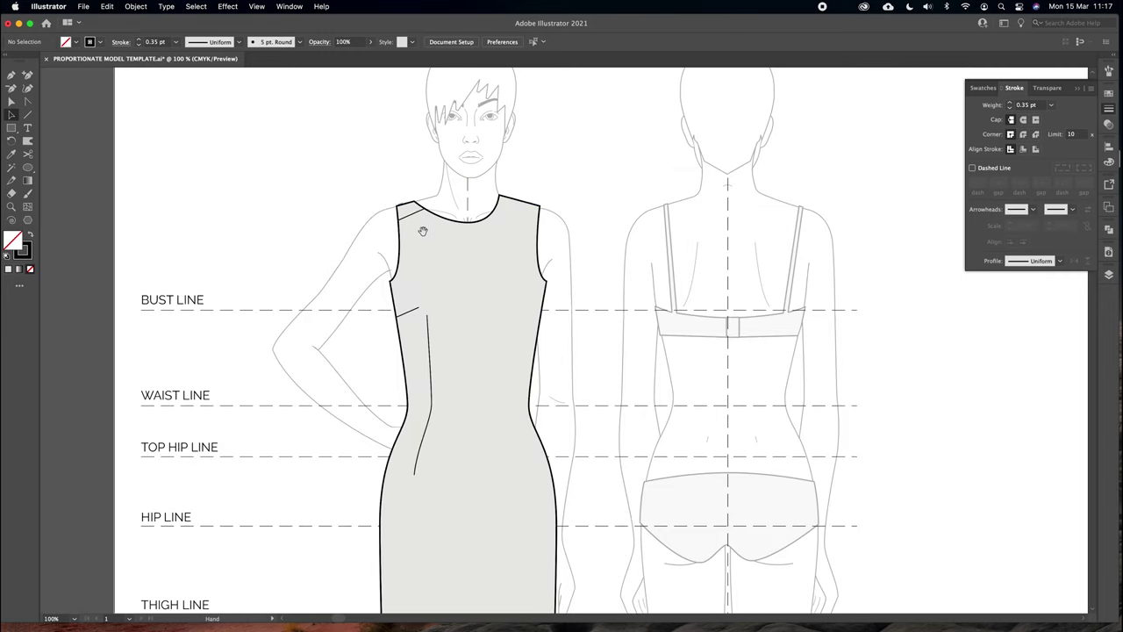
drag(422, 229, 334, 131)
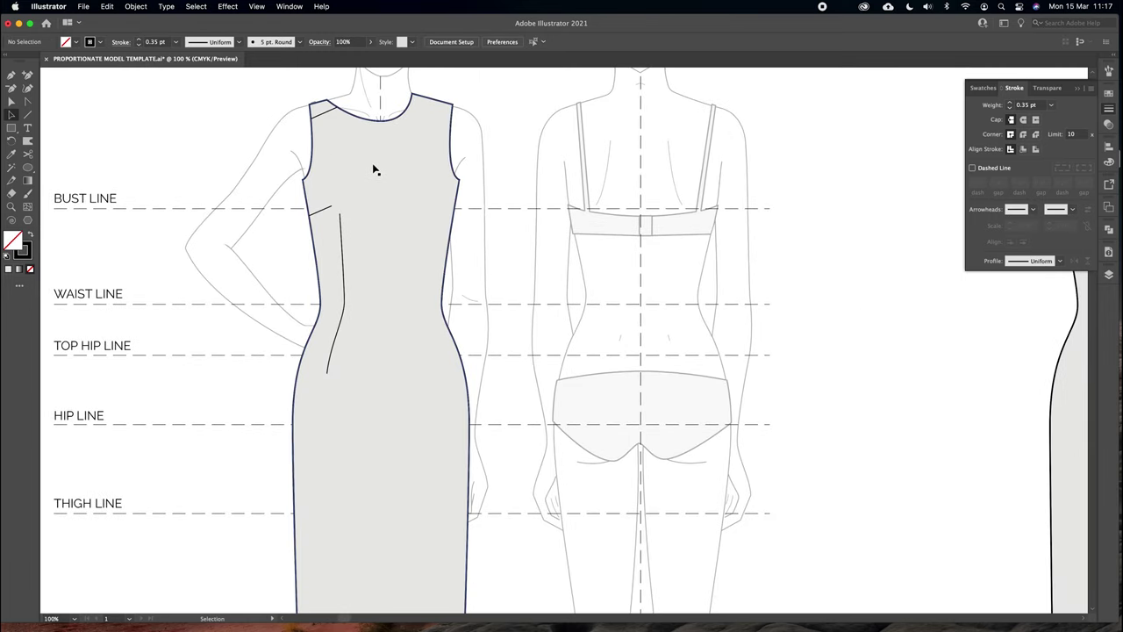
click(327, 113)
key(Delete)
Draw a curved line following the neckline from the shoulder to the centre front, nudge its end point slightly up and deselect it
click(11, 76)
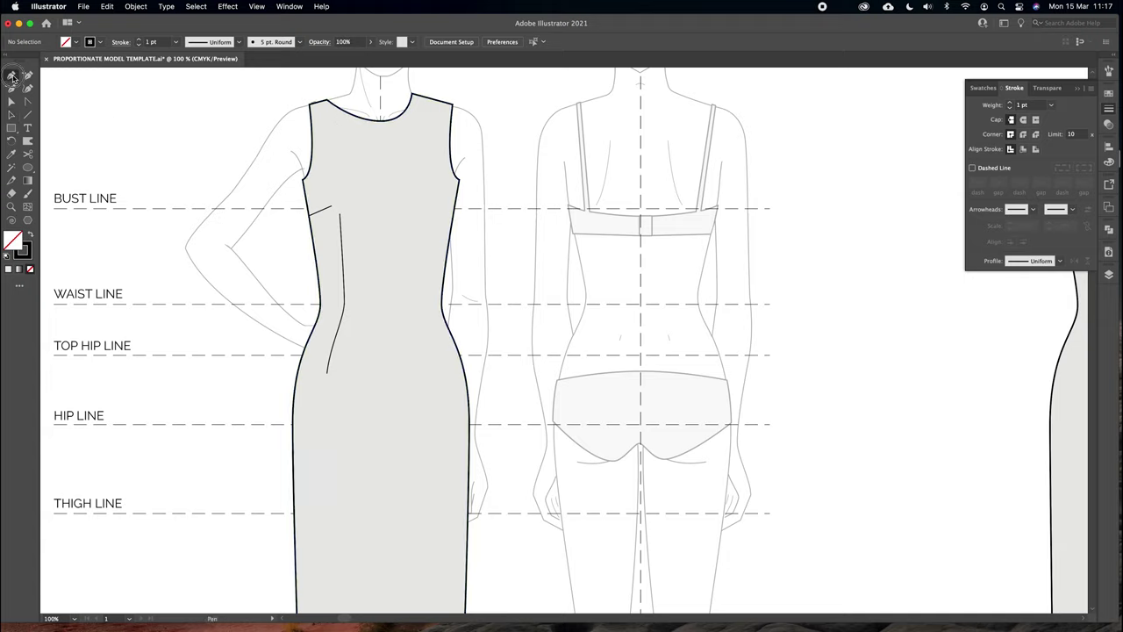
click(312, 103)
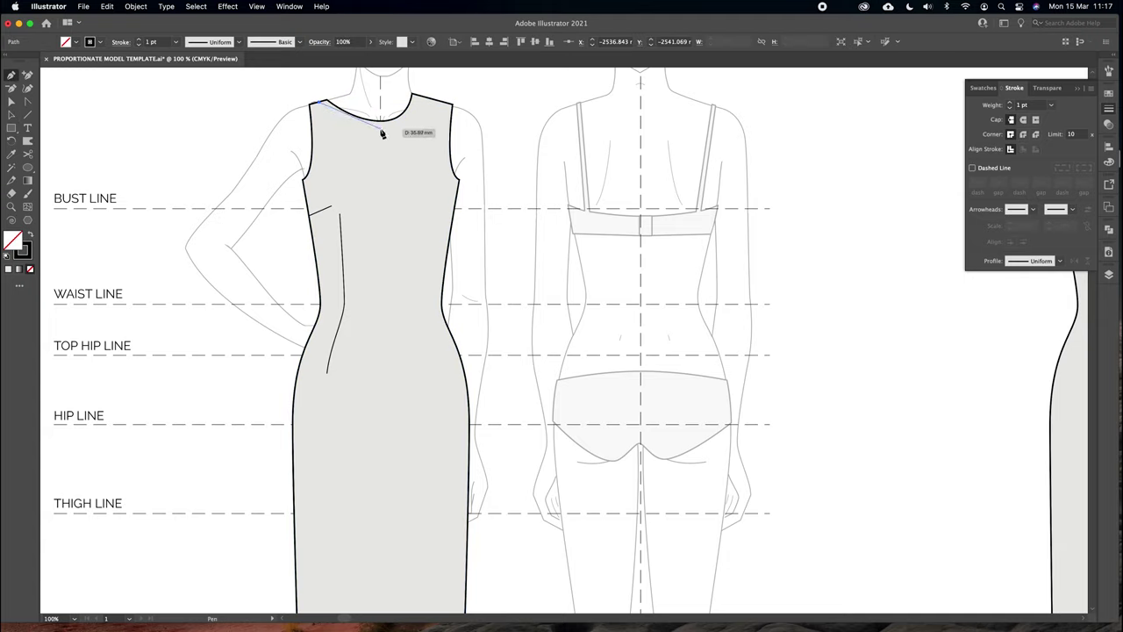
drag(379, 129, 417, 134)
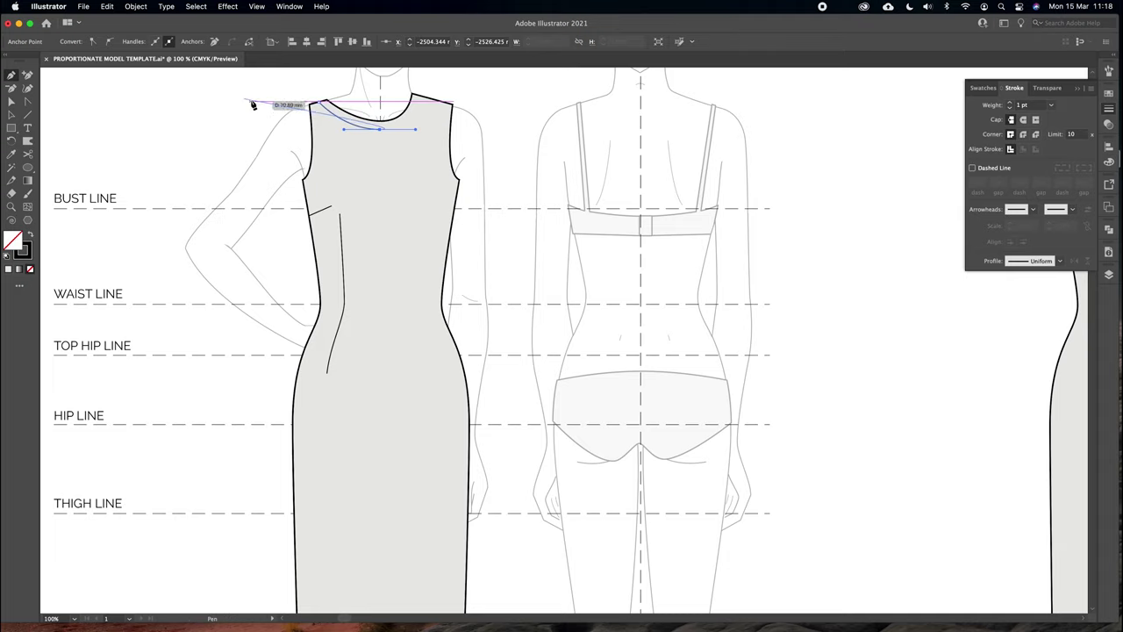
click(12, 101)
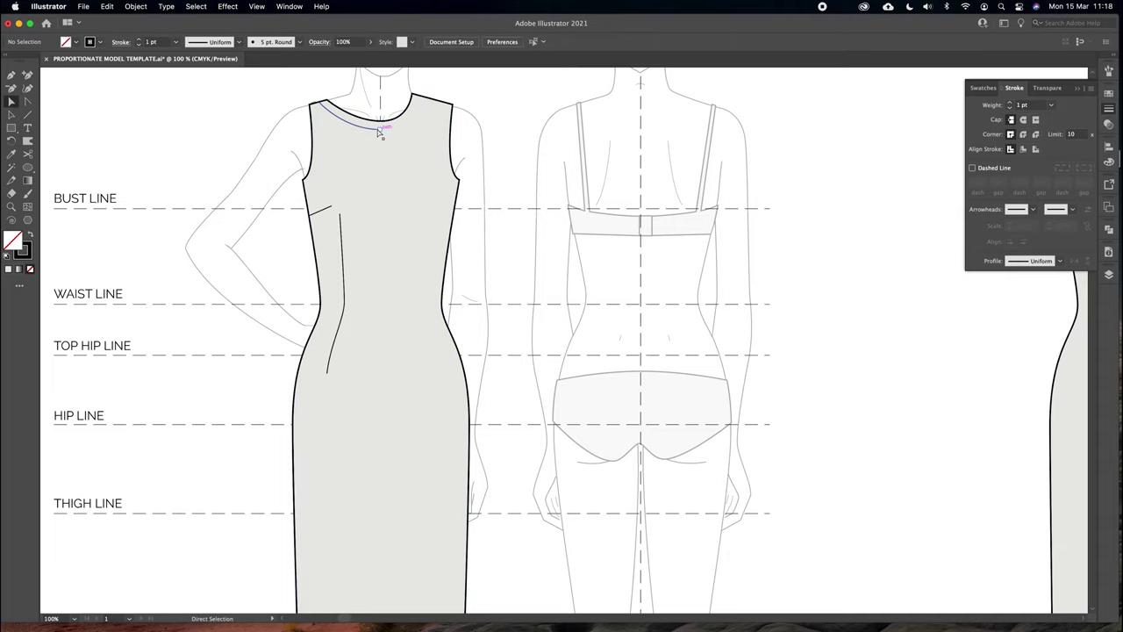
click(484, 90)
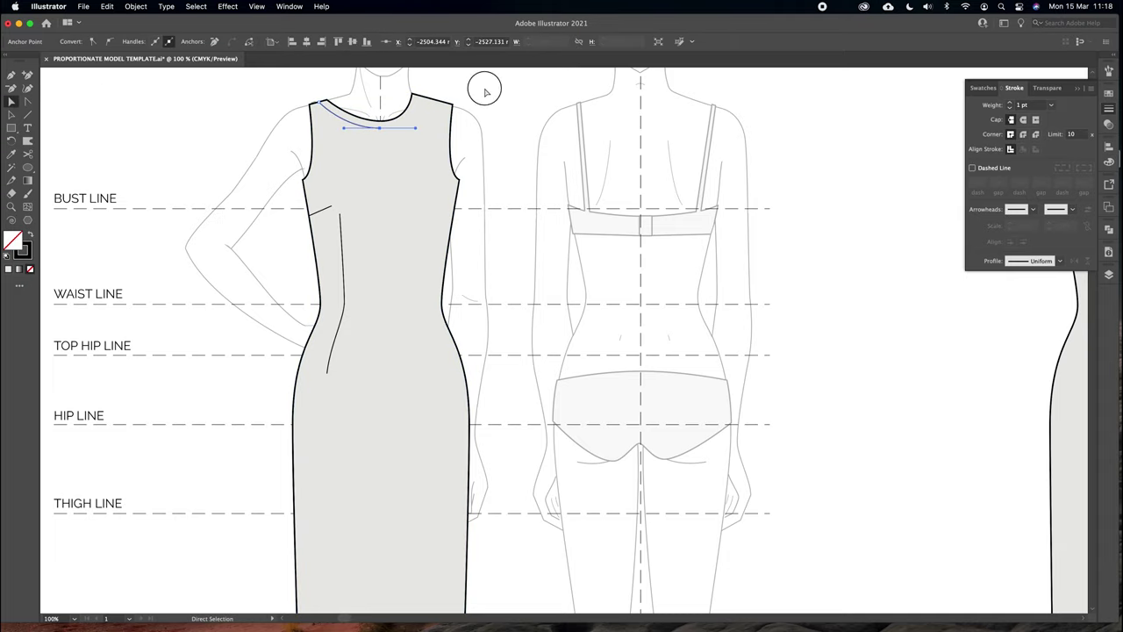
Draw a slightly curved line just above the dress hem from the side seam to the centre front
drag(515, 131, 515, 143)
scroll(466, 252, down, 5)
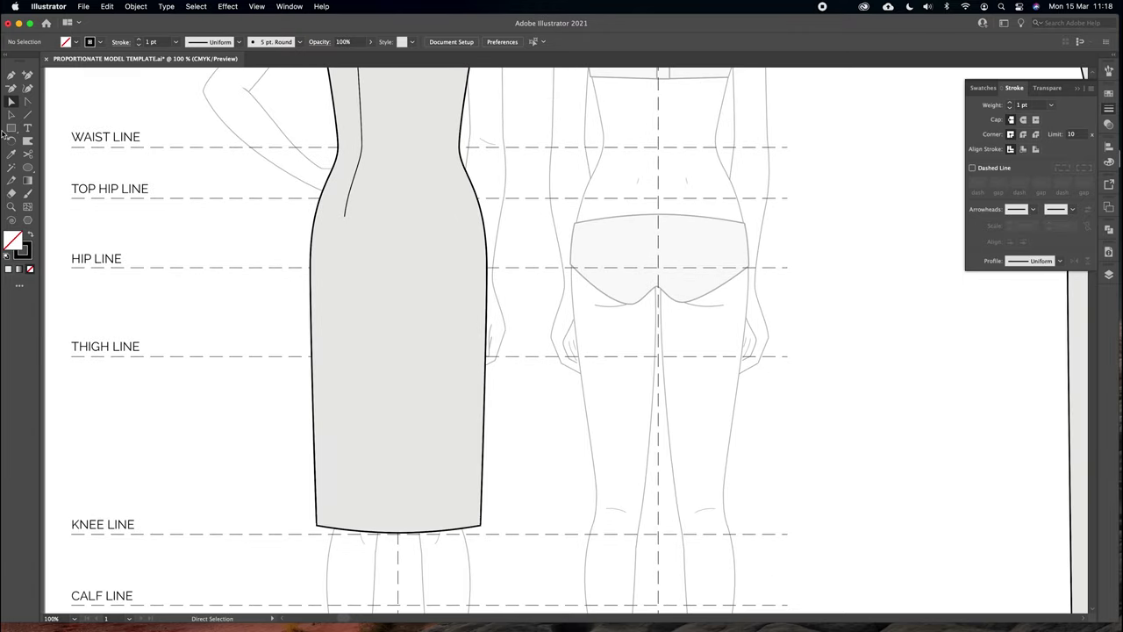
click(11, 77)
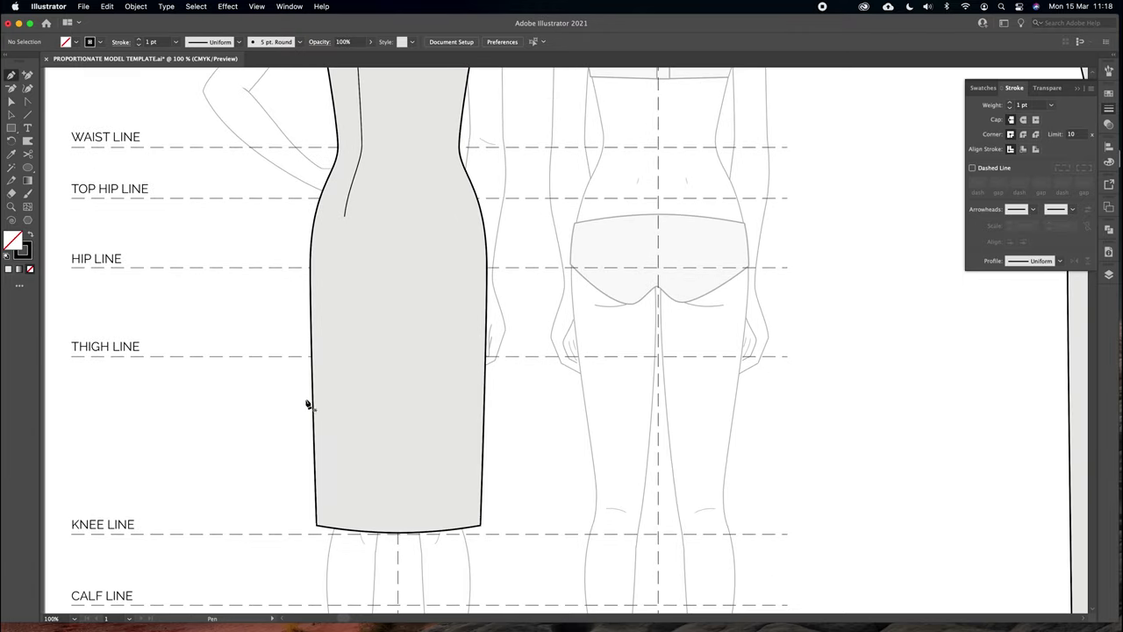
click(317, 516)
drag(397, 523, 439, 523)
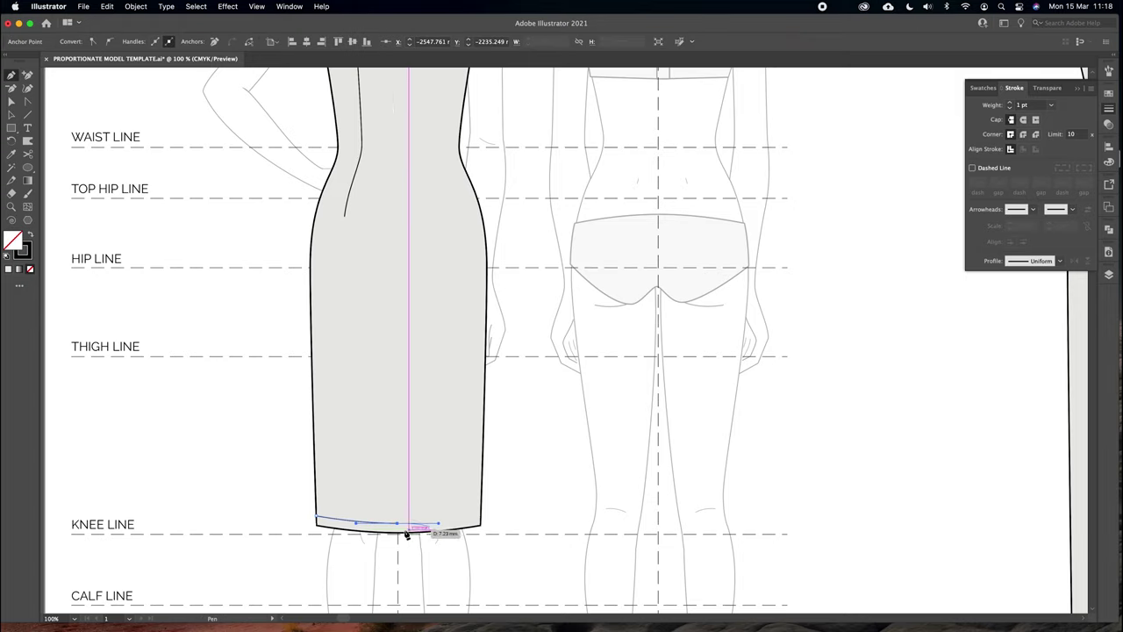
click(11, 101)
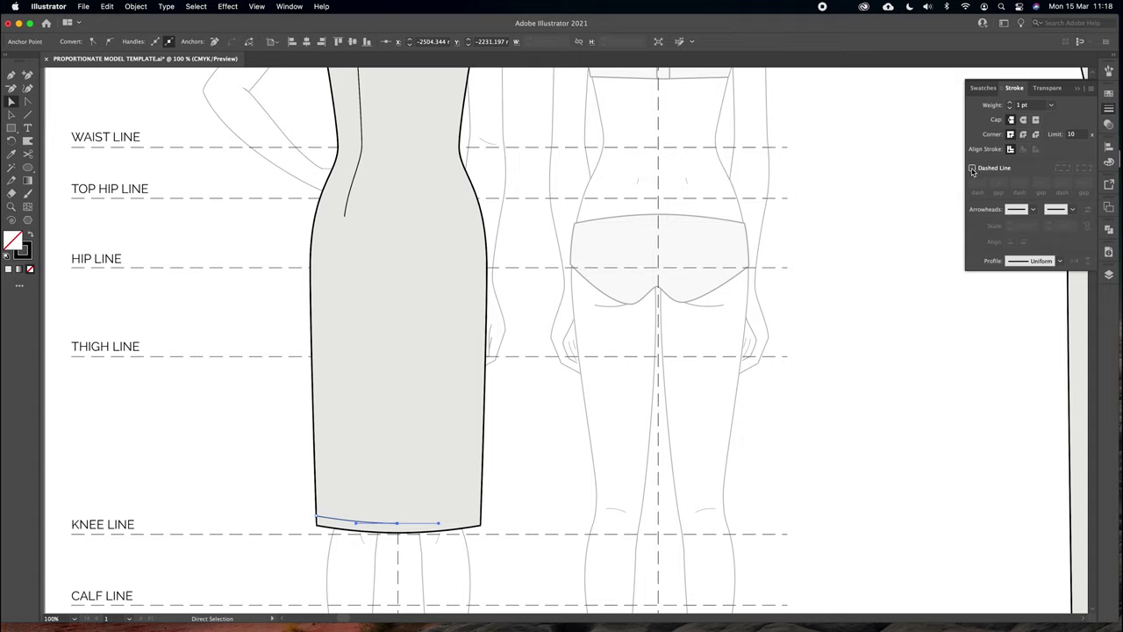
Turn the hem line into a dashed line with a 3 pt dash and a 1.5 pt gap
click(1109, 109)
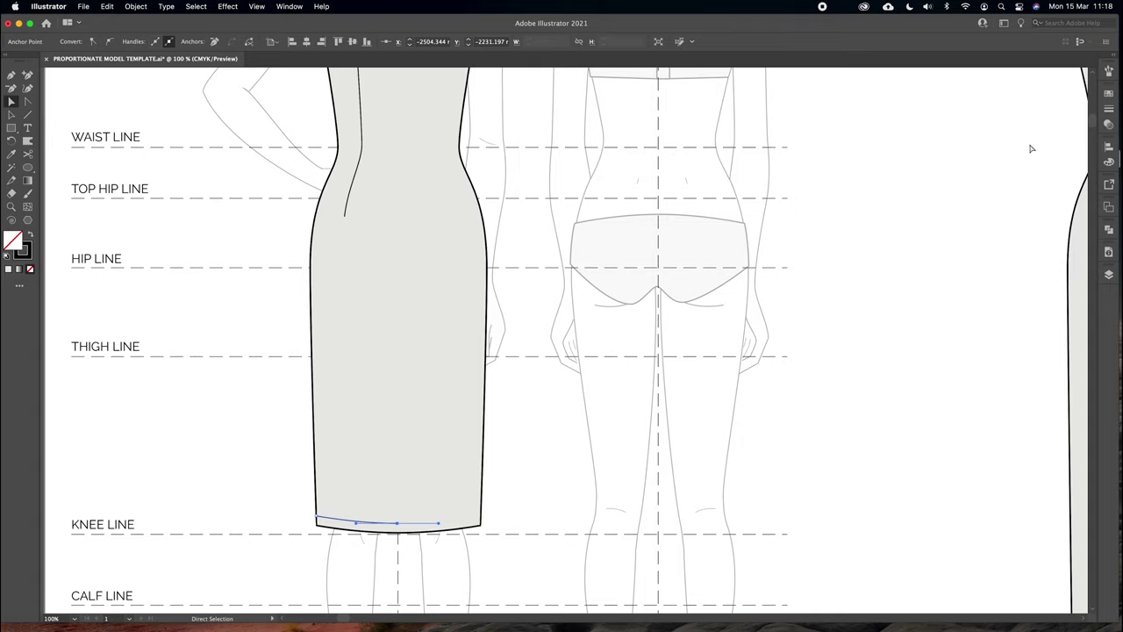
click(1109, 107)
click(971, 167)
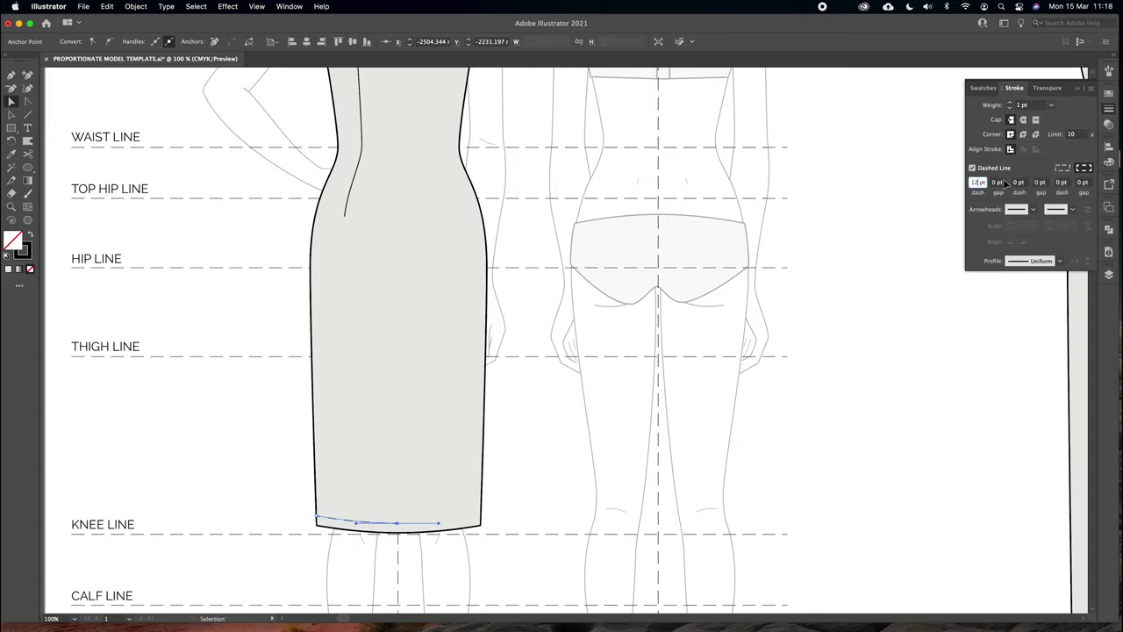
text(3)
key(Tab)
text(1)
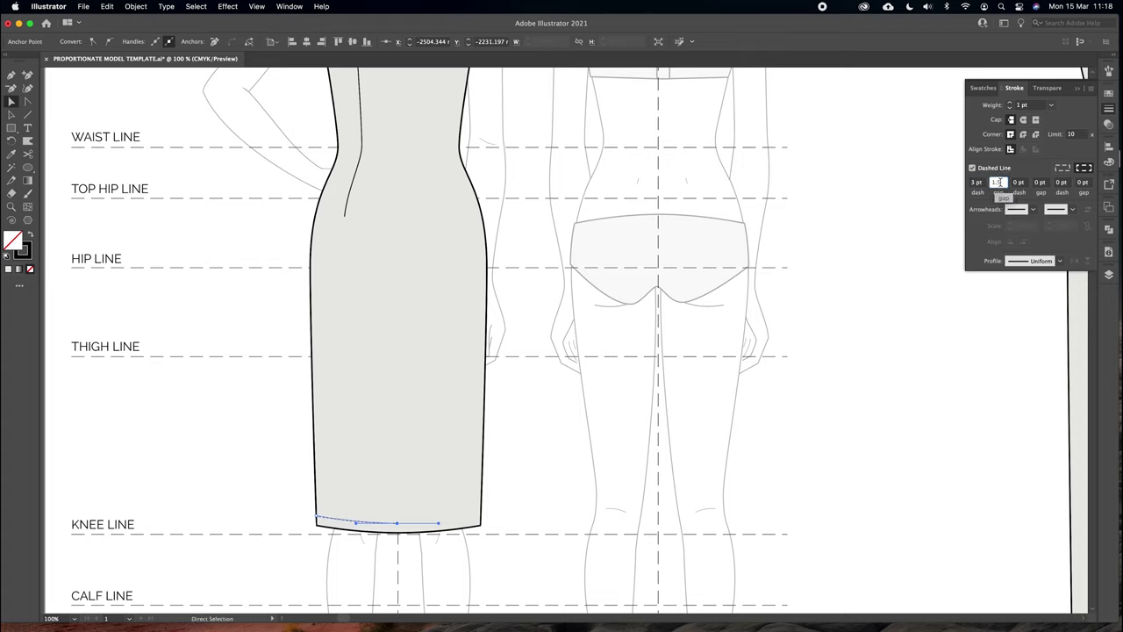
key(Return)
click(520, 473)
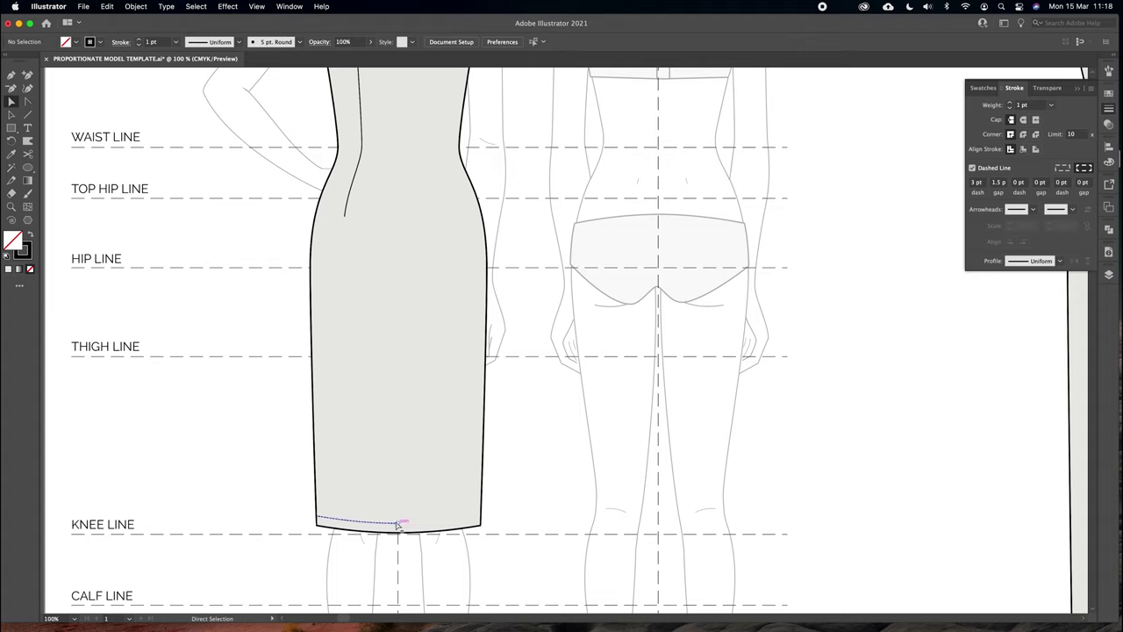
Set the dashed hem line's stroke weight to 0.5 pt and deselect it
click(388, 523)
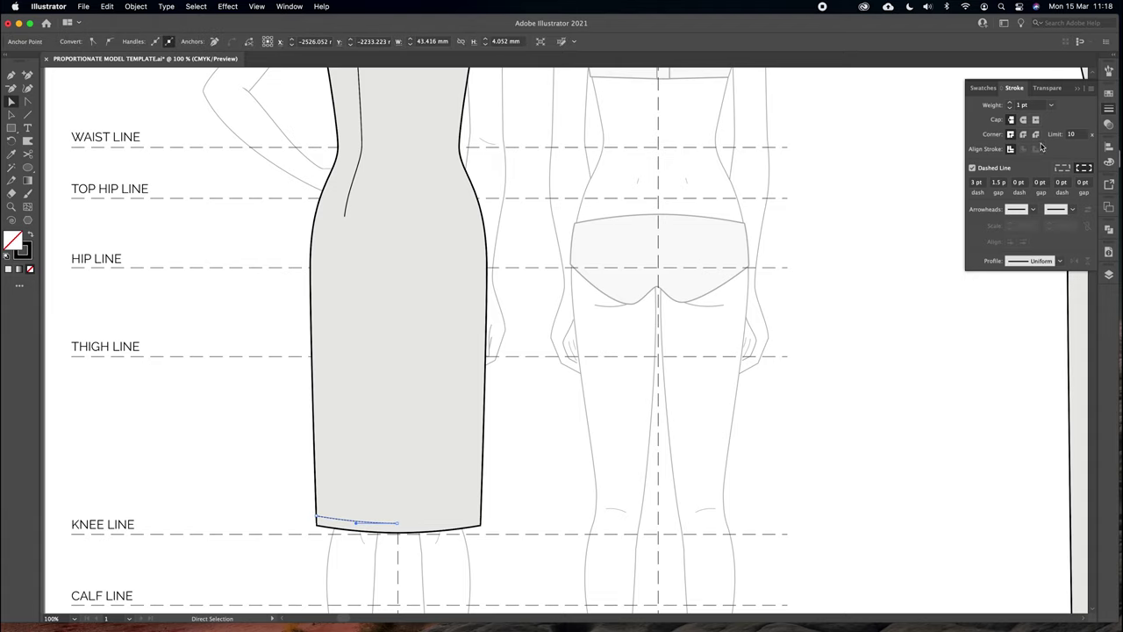
click(984, 105)
text(0.5)
key(Return)
click(608, 400)
Duplicate the curved seam line below the neckline in place
drag(584, 360, 606, 465)
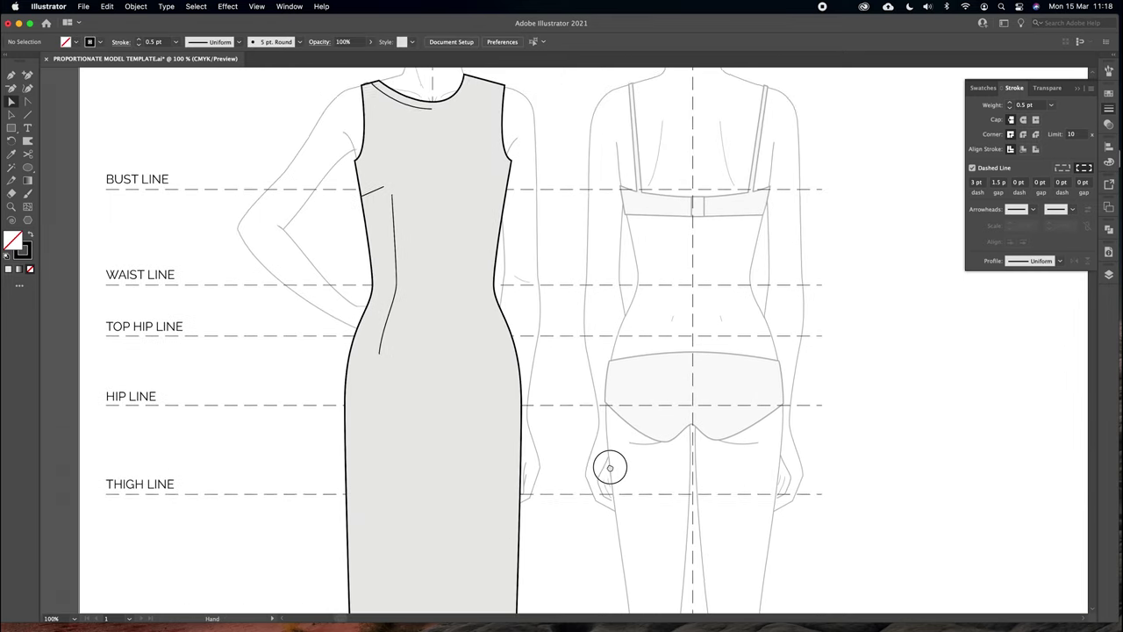
drag(405, 118, 437, 282)
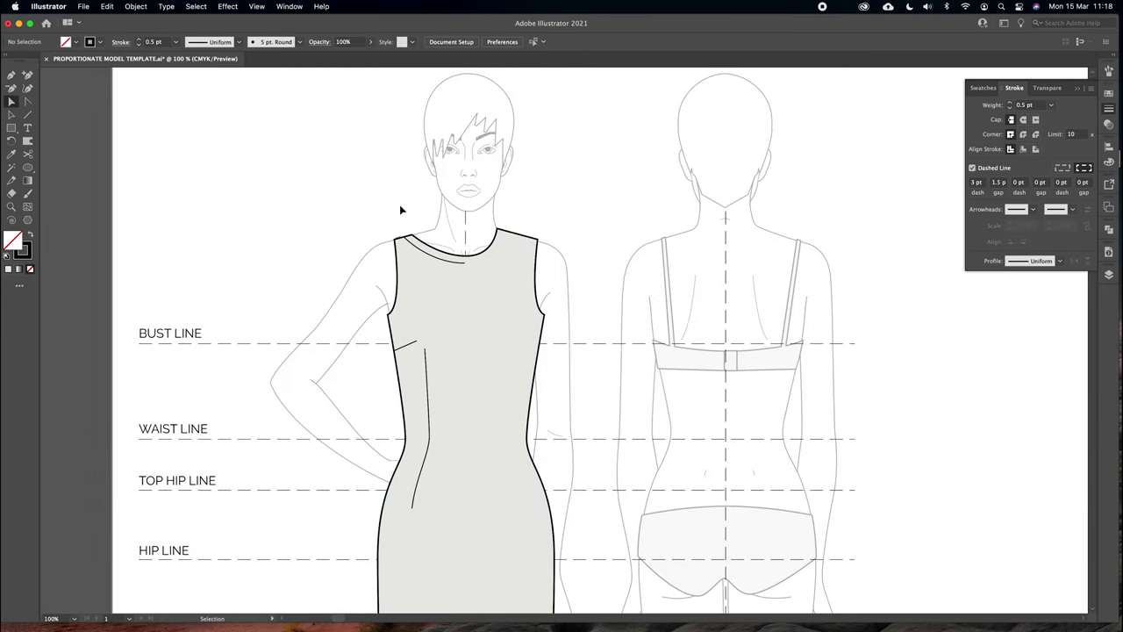
key(super+plus)
drag(401, 210, 458, 286)
click(351, 242)
key(p)
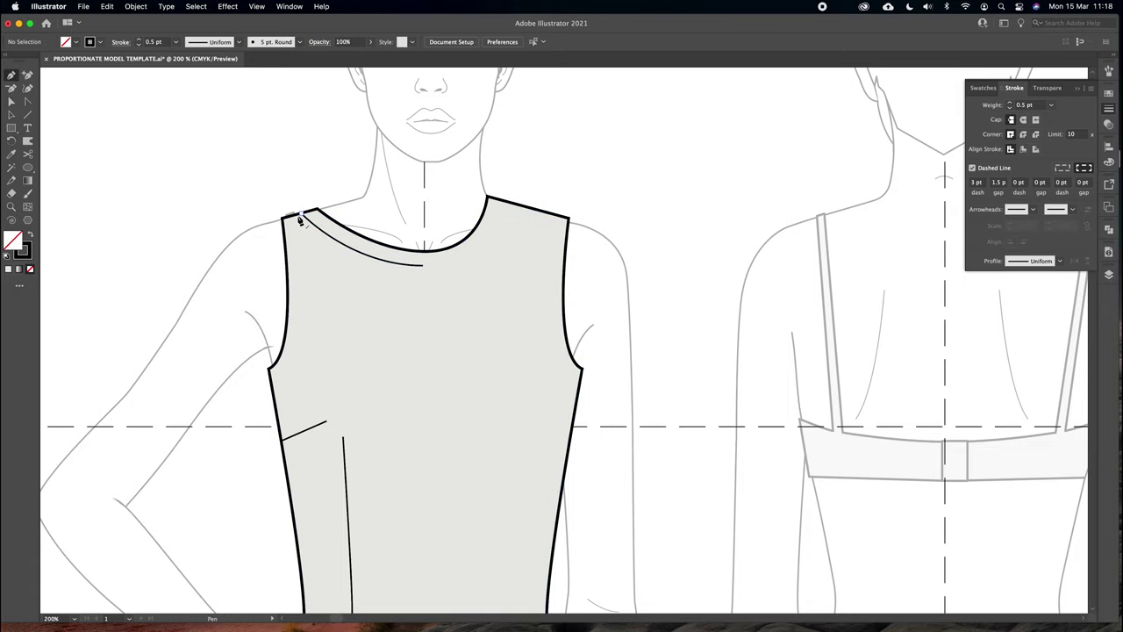
key(super+equal)
click(11, 114)
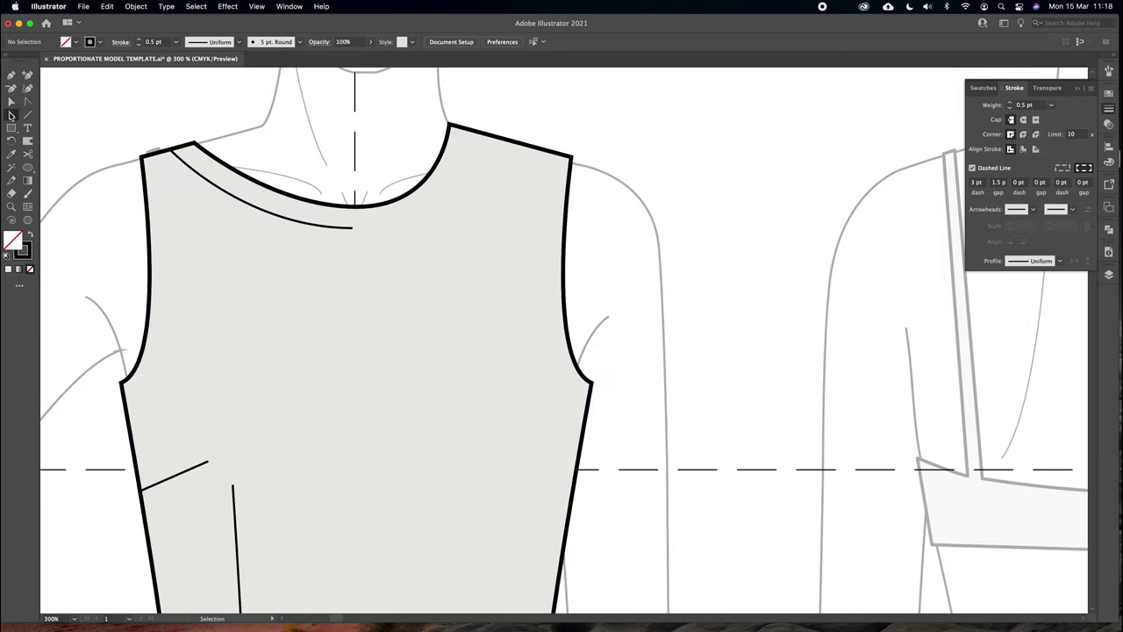
click(196, 175)
key(super+c)
key(super+v)
drag(435, 318, 182, 165)
Nudge the copied line's centre-front end slightly up and its shoulder end slightly towards the neck
click(14, 101)
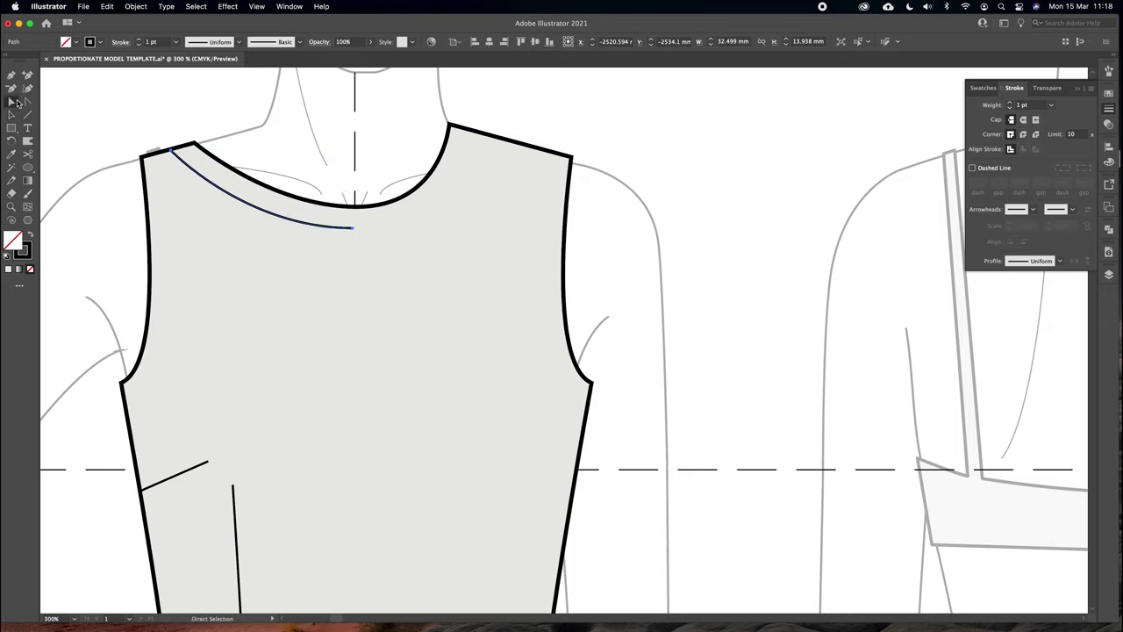
click(353, 228)
key(Up)
key(Up)
click(172, 150)
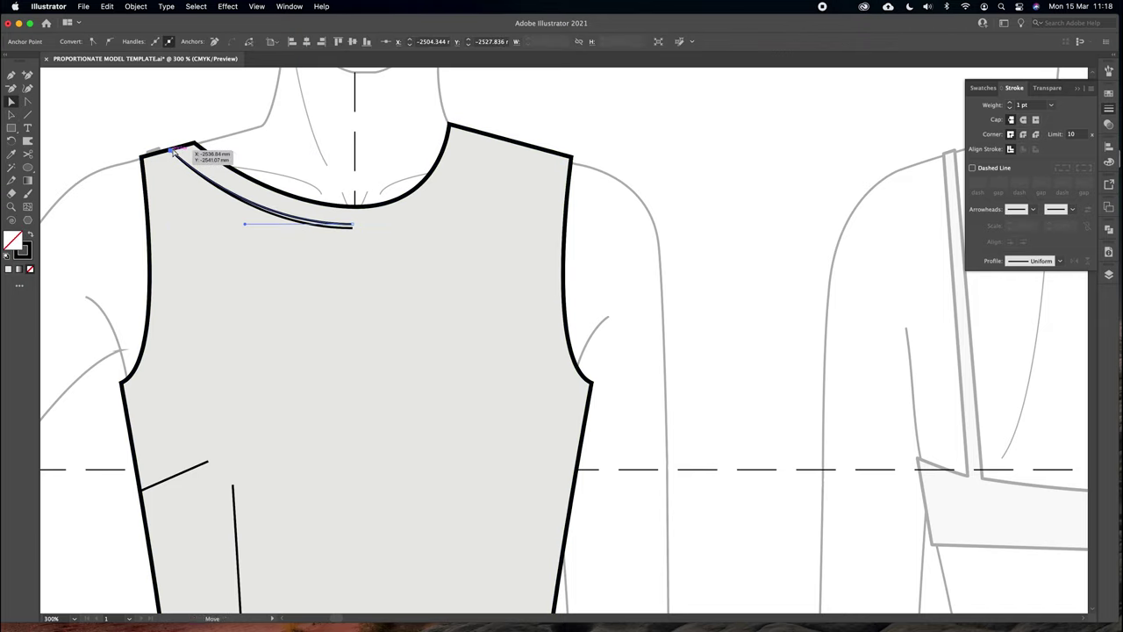
key(Right)
key(Right)
key(Right)
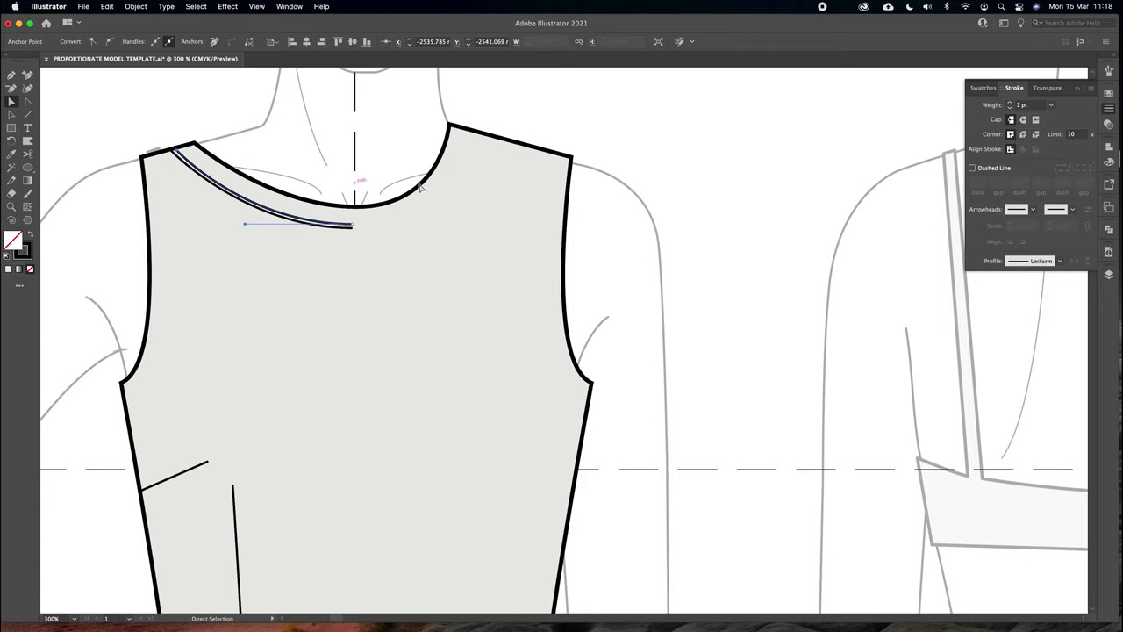
Make the copied neckline line a dashed topstitch with 3 pt dash, 1.5 pt gap and 0.5 pt weight
click(985, 171)
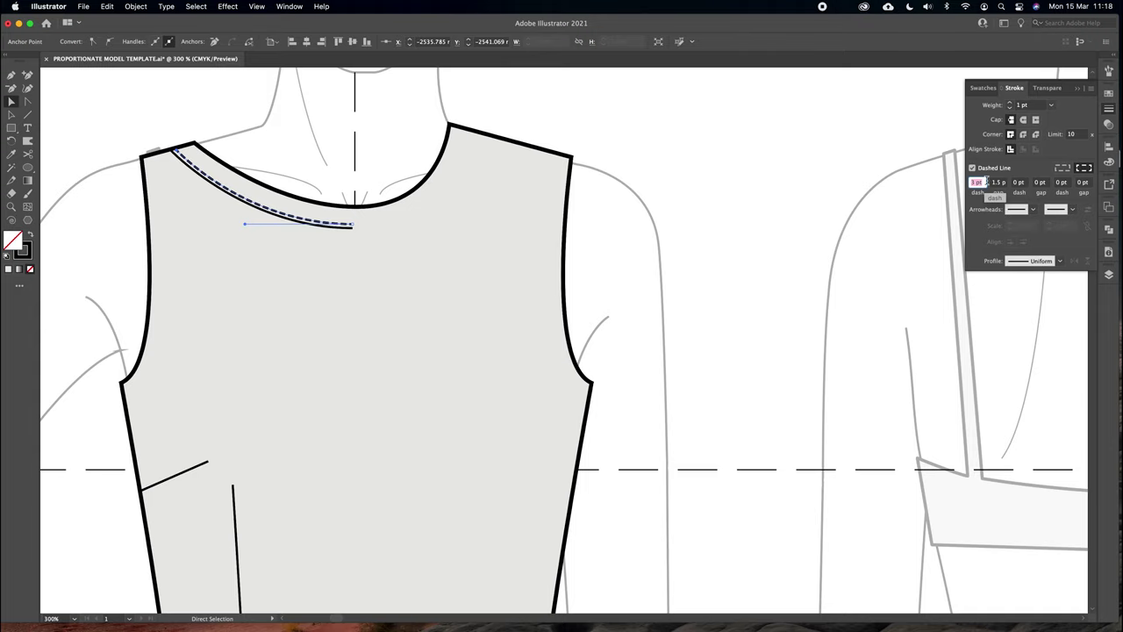
click(1035, 104)
text(0.5)
key(Return)
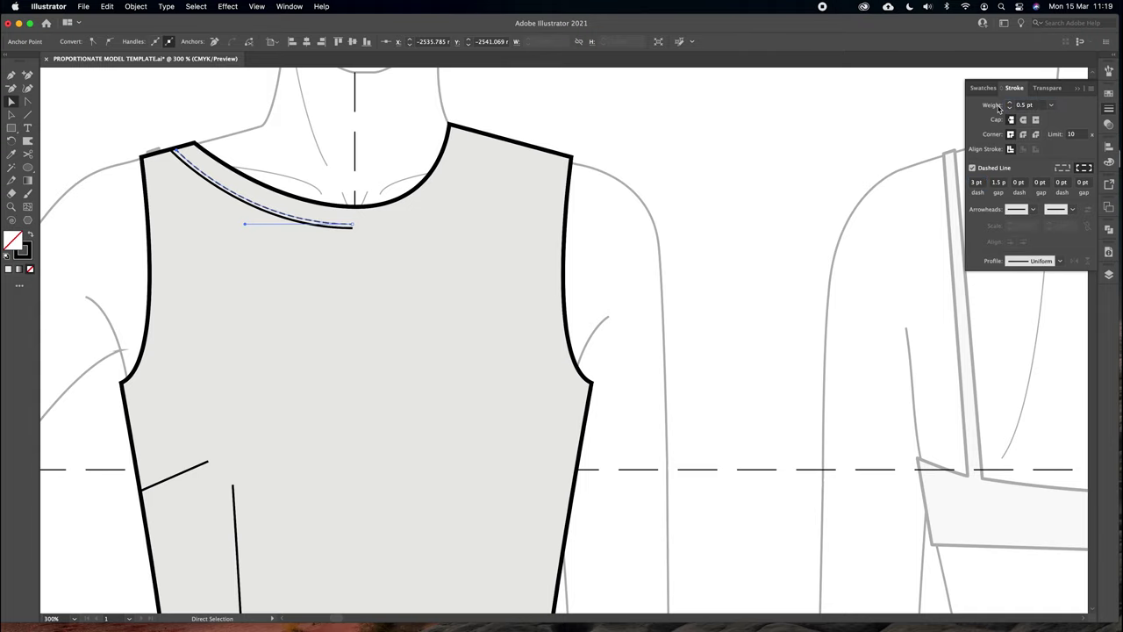
click(647, 169)
Lock the knee-length dress shape on the front figure
key(super+1)
key(space)
drag(593, 287, 509, 144)
drag(516, 189, 526, 158)
key(super+minus)
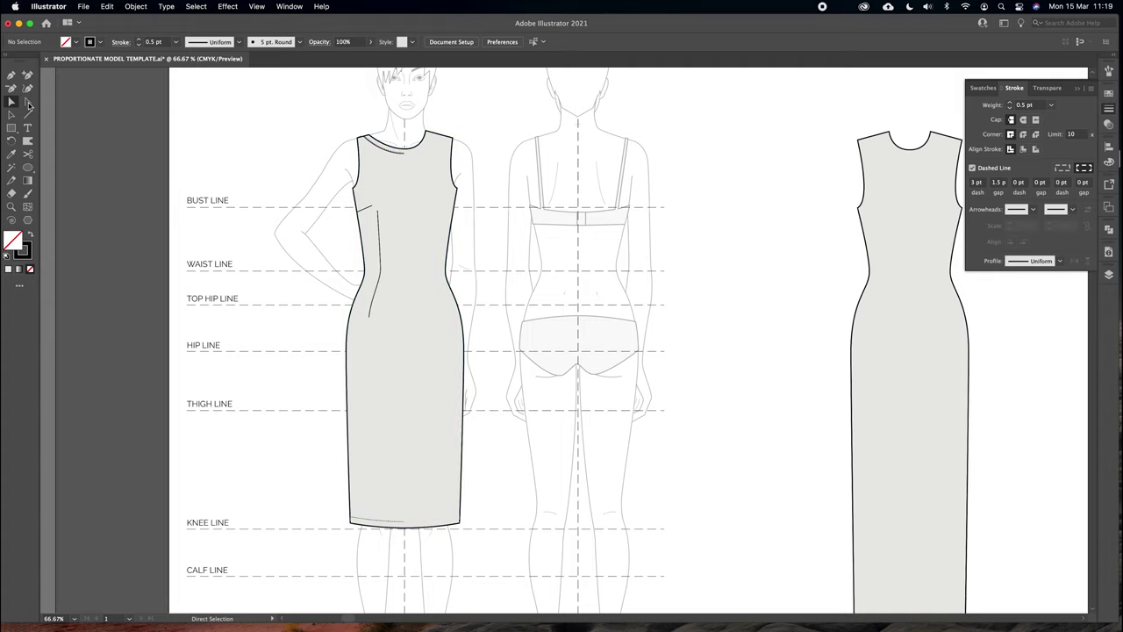
click(13, 115)
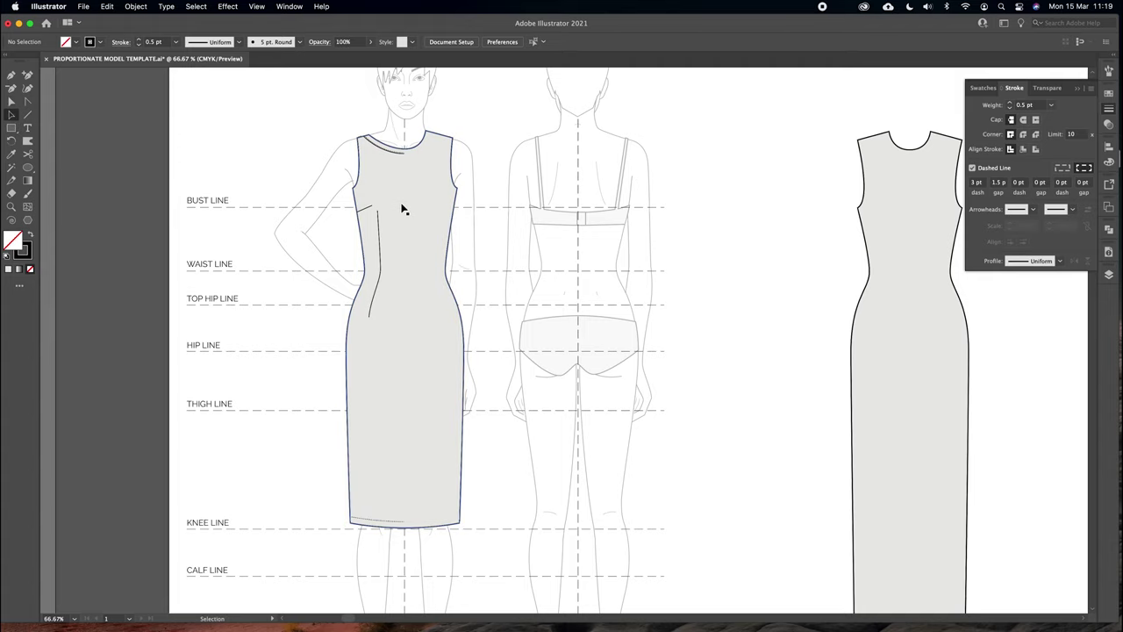
key(super+plus)
drag(401, 204, 452, 280)
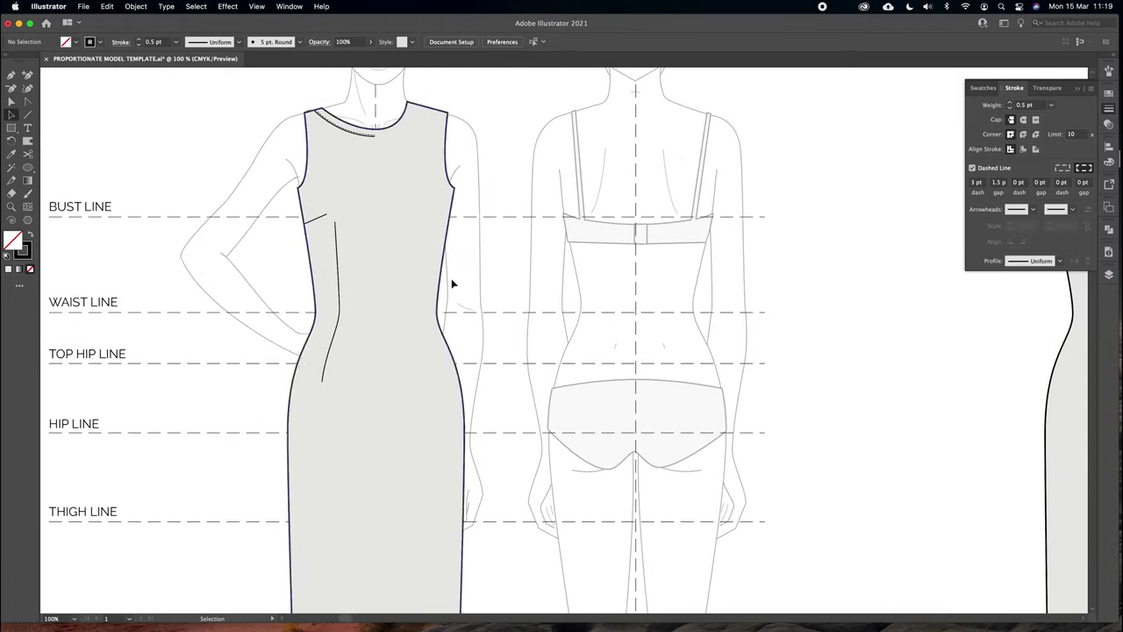
click(396, 170)
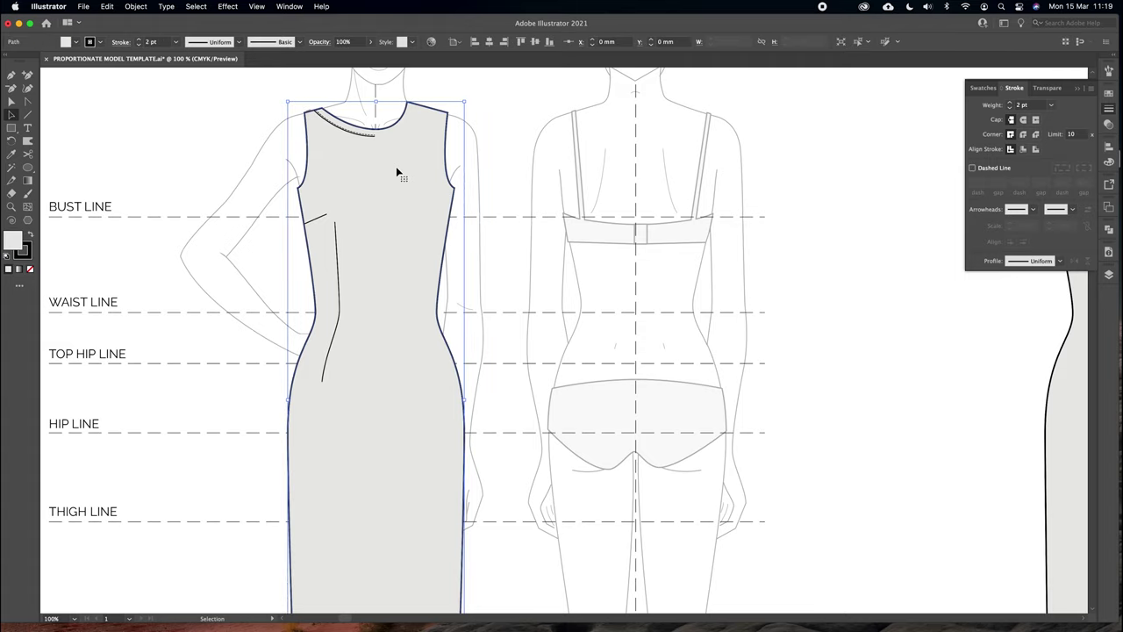
click(136, 6)
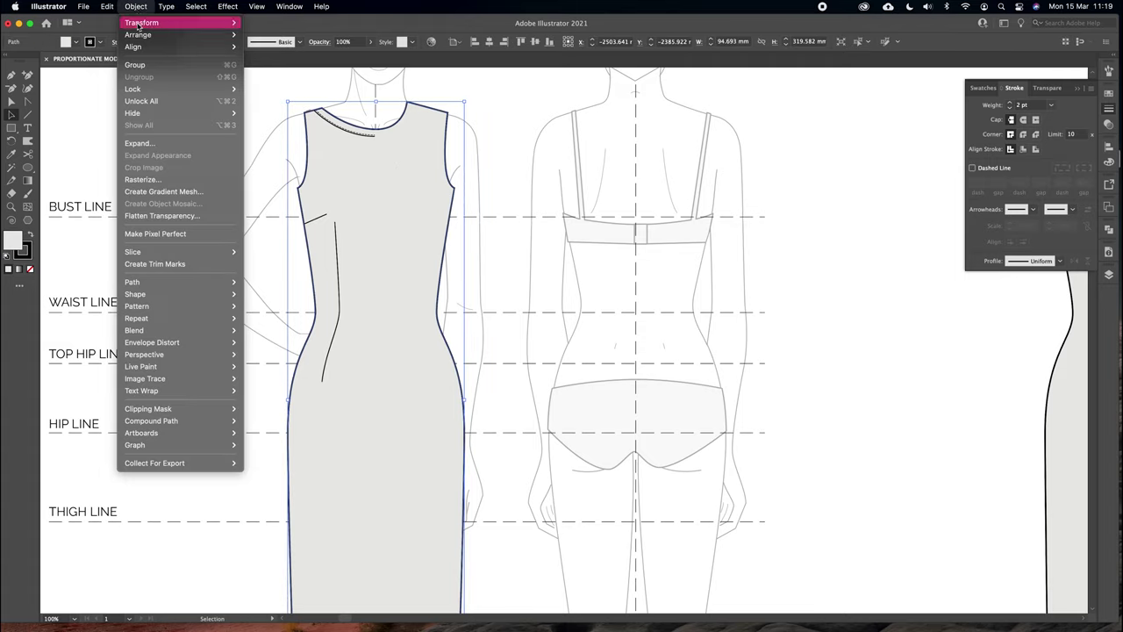
mouse_move(145, 89)
click(265, 89)
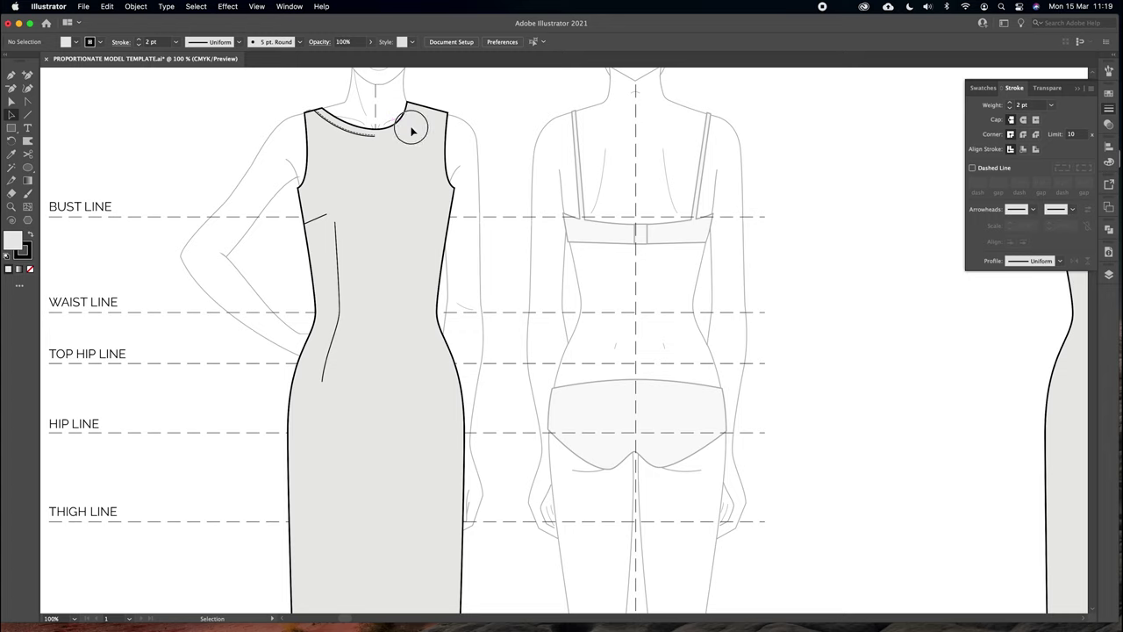
Select the neckline, stitching and dart lines on the dress and group them into one object
key(super+minus)
drag(399, 207, 409, 128)
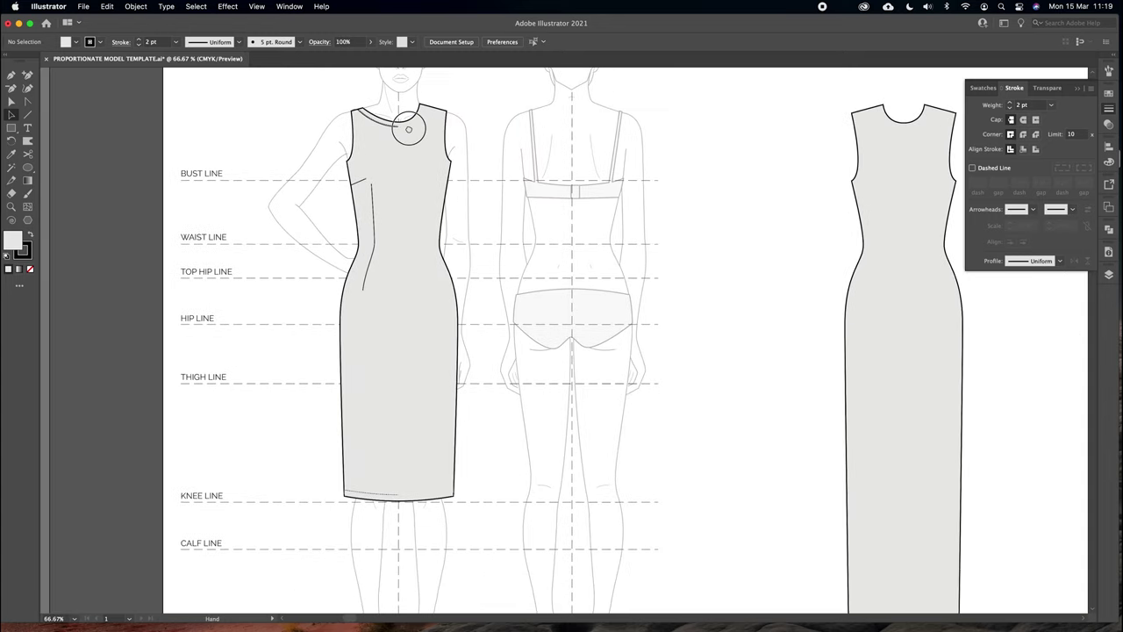
drag(302, 103, 424, 514)
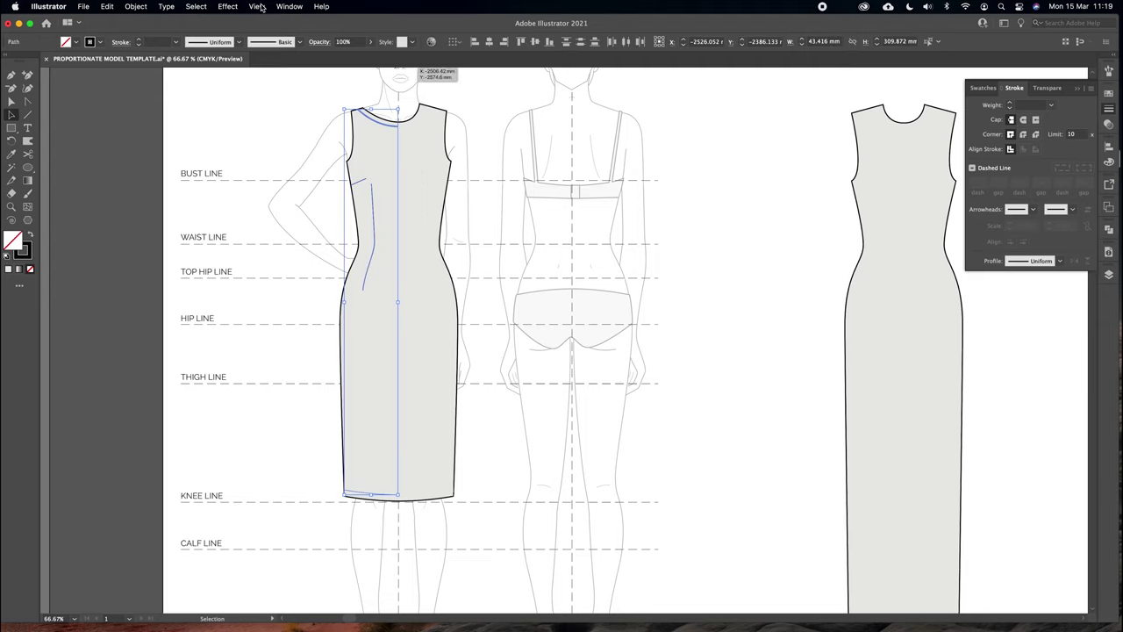
click(135, 7)
click(152, 66)
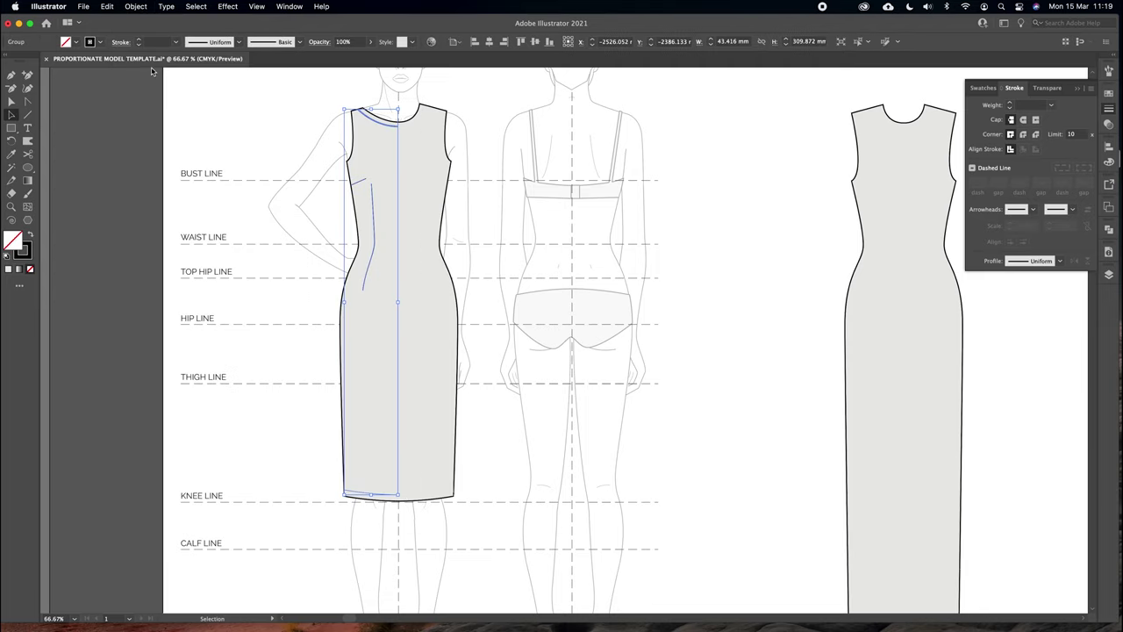
Create a copy of the grouped detail lines reflected about the vertical axis
drag(401, 180, 371, 180)
right_click(375, 203)
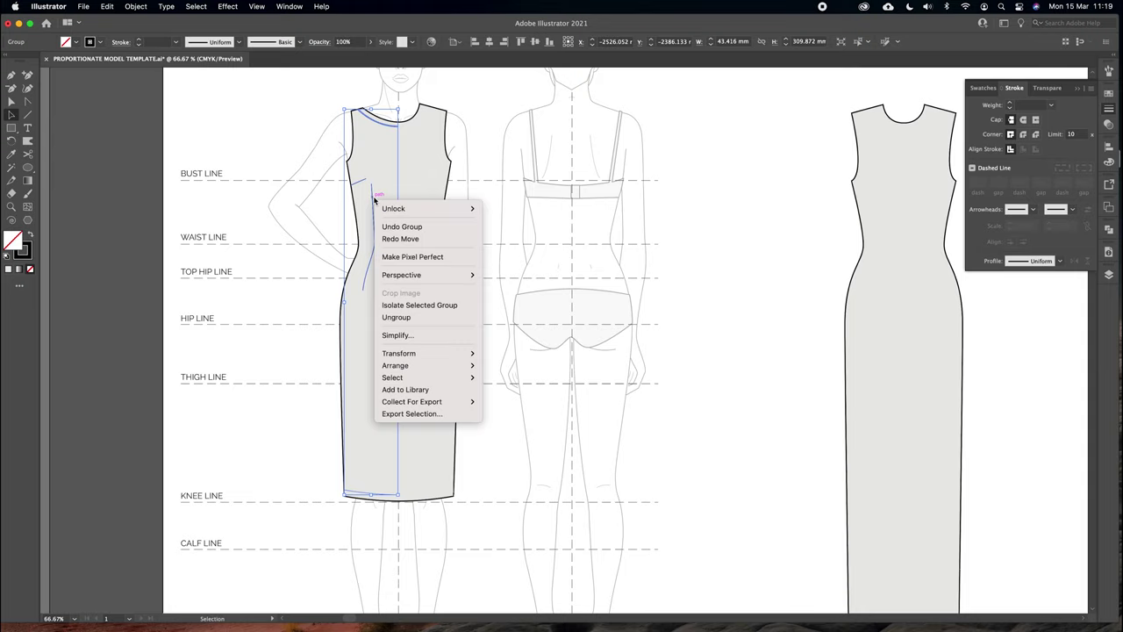
mouse_move(416, 354)
click(518, 395)
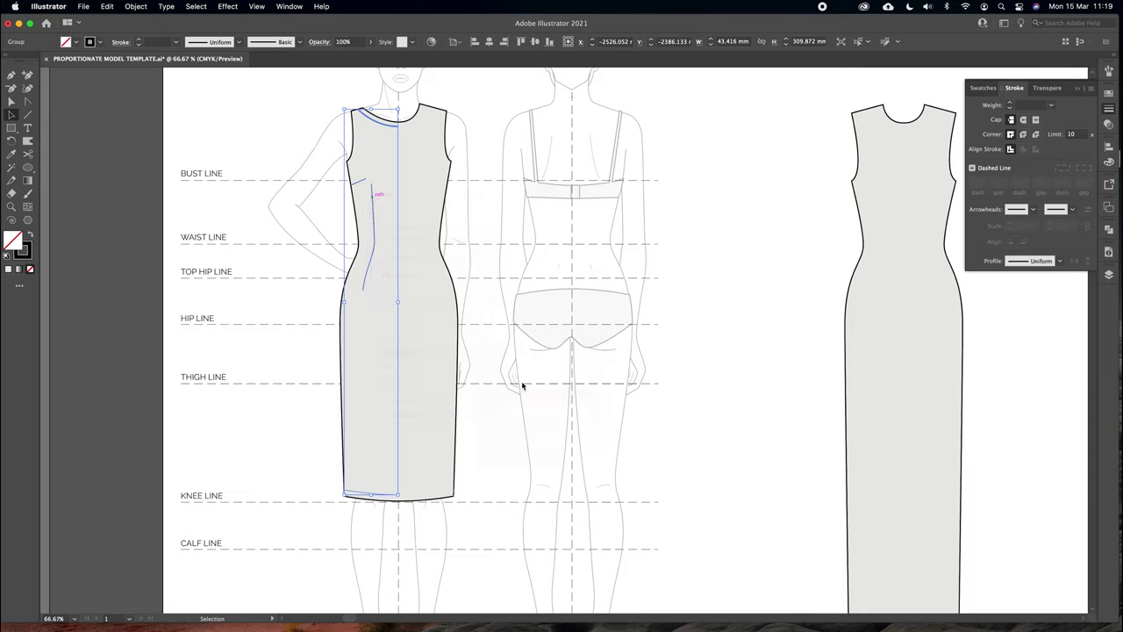
click(829, 458)
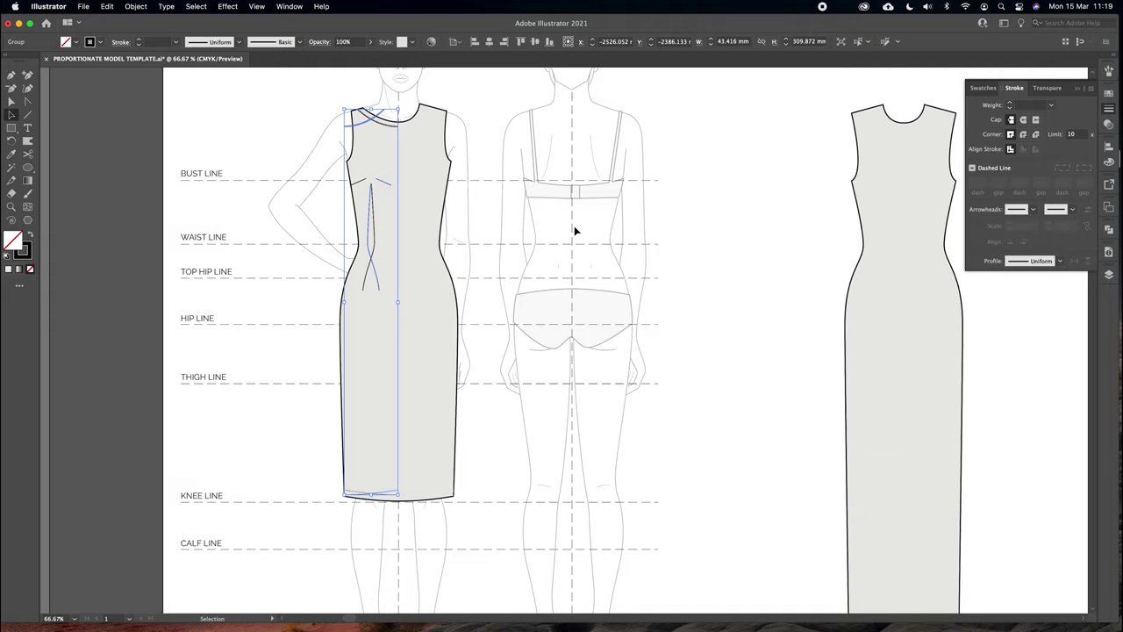
Move the reflected detail group onto the other half of the dress so its lines meet at the centre front
drag(372, 182, 424, 186)
key(super+equal)
key(super+equal)
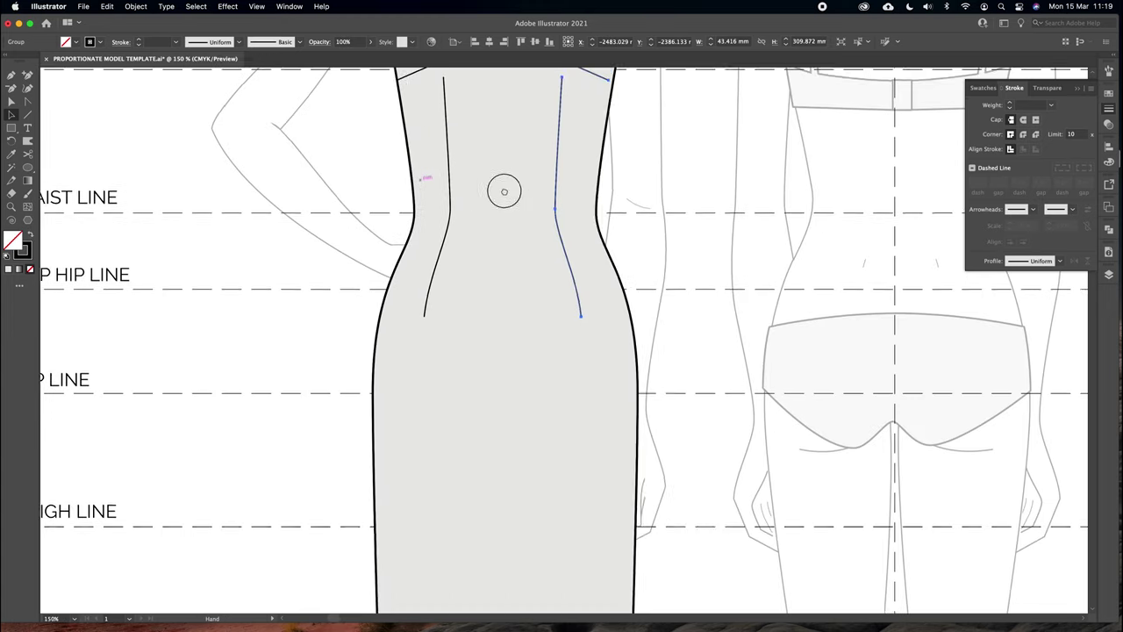
drag(509, 182, 365, 429)
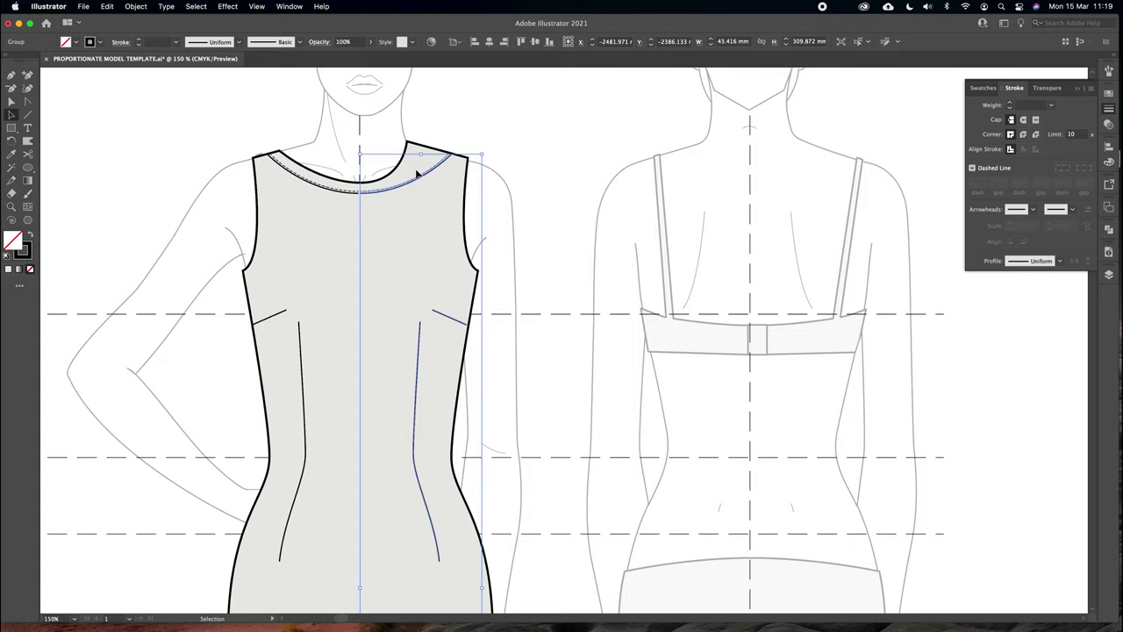
click(515, 138)
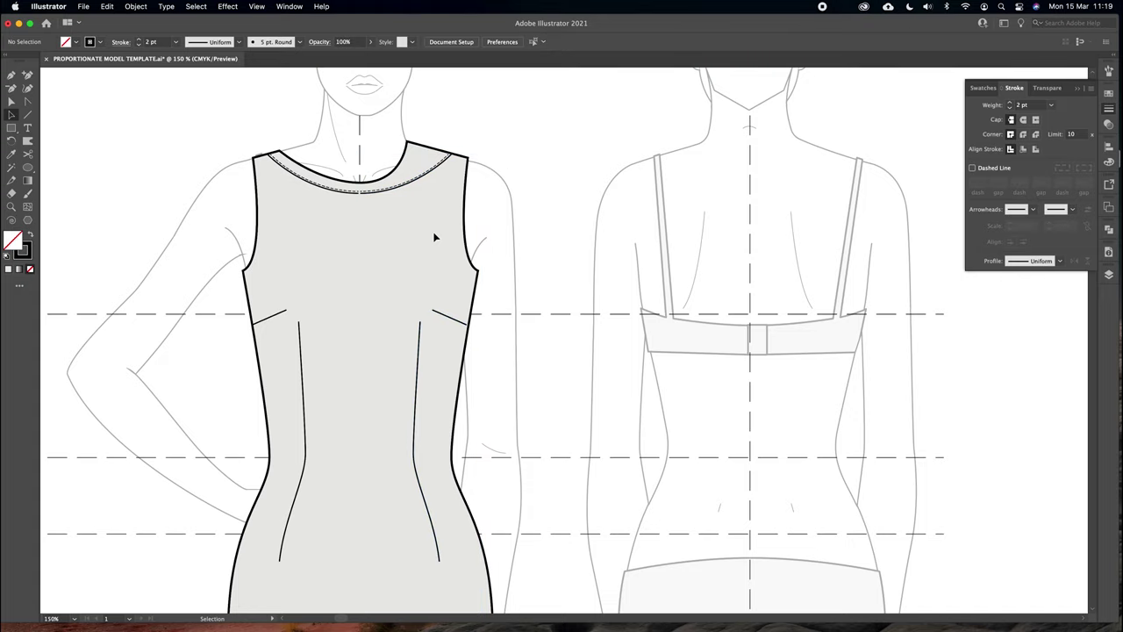
Remove the reflected detail group from the dress
key(super+minus)
drag(371, 277, 339, 209)
super+click(425, 168)
key(Delete)
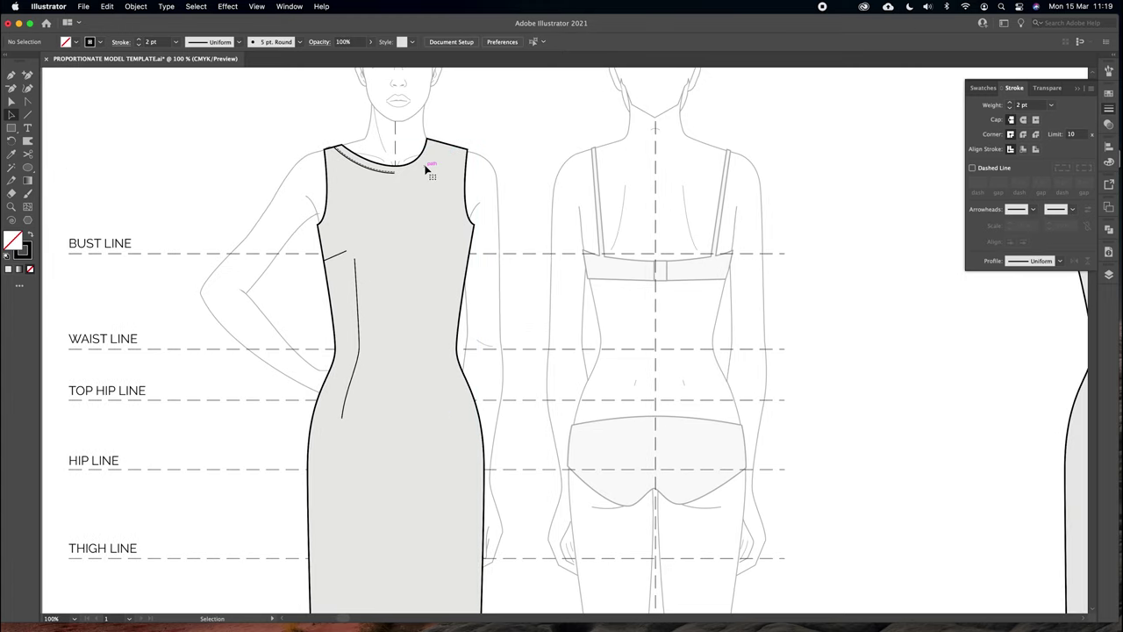
Unlock all artwork, select the model template group on its own and lock it
key(alt+super+2)
click(489, 115)
click(135, 7)
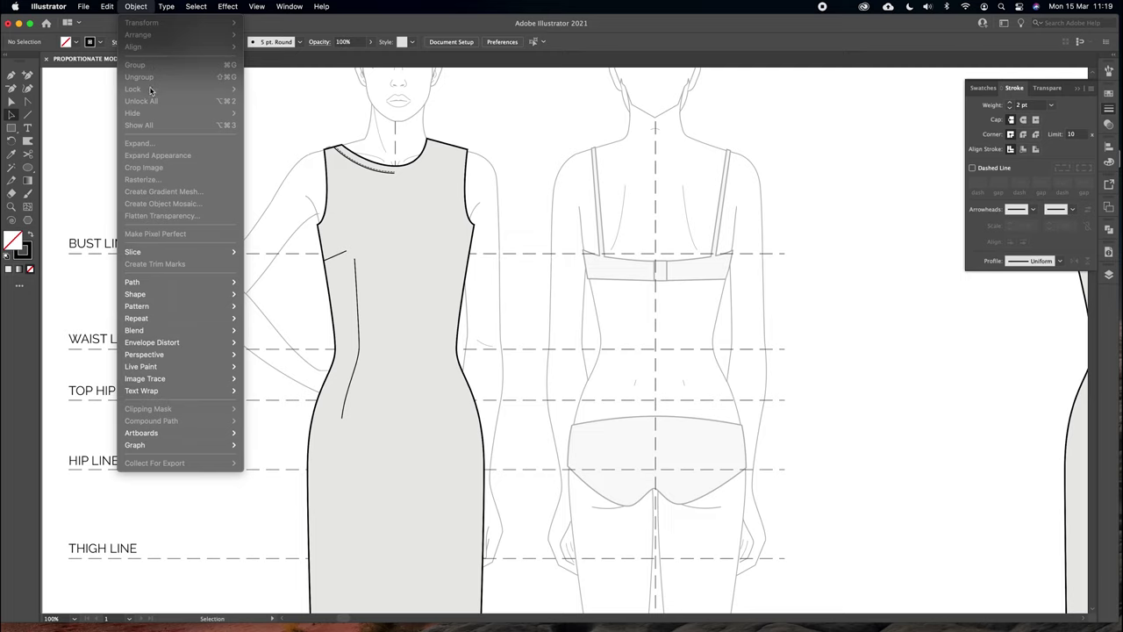
click(267, 100)
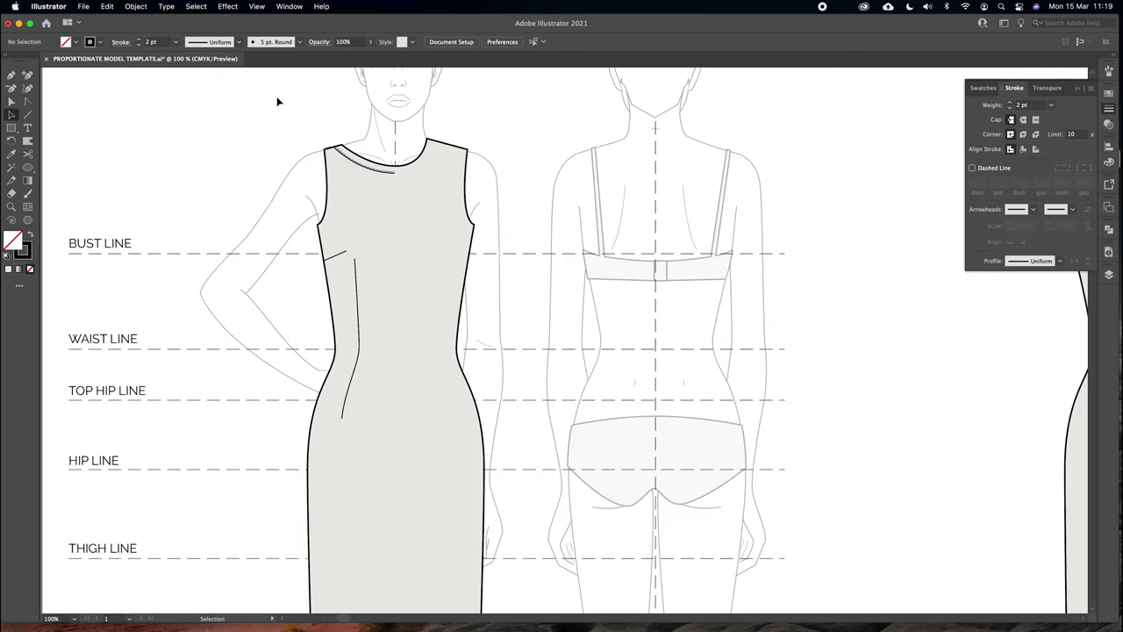
click(296, 167)
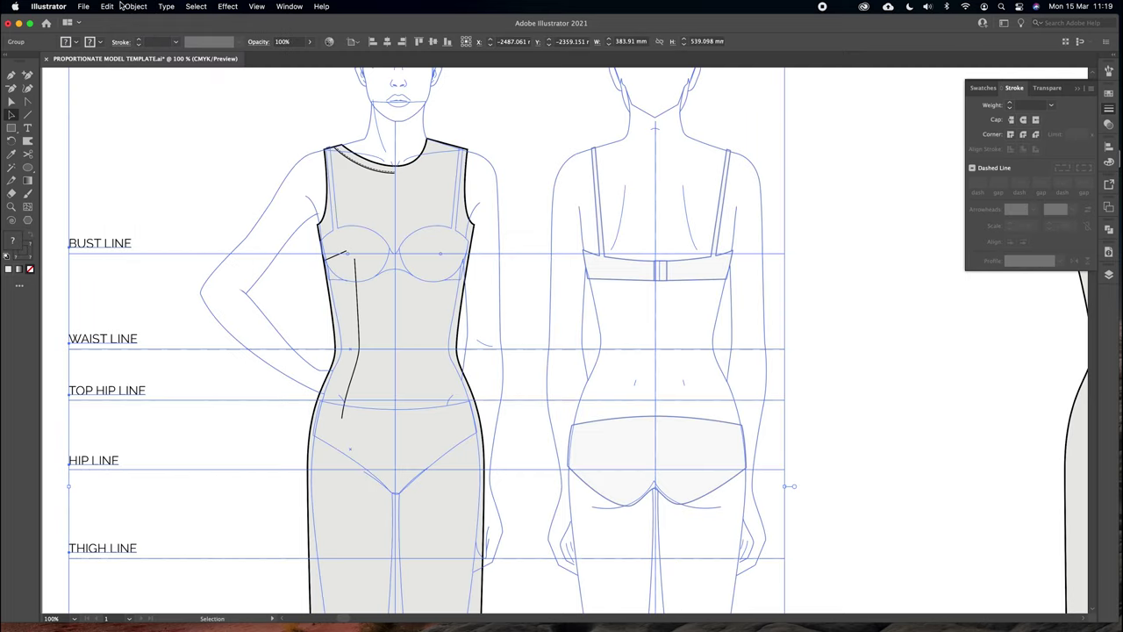
click(132, 6)
mouse_move(224, 90)
click(276, 88)
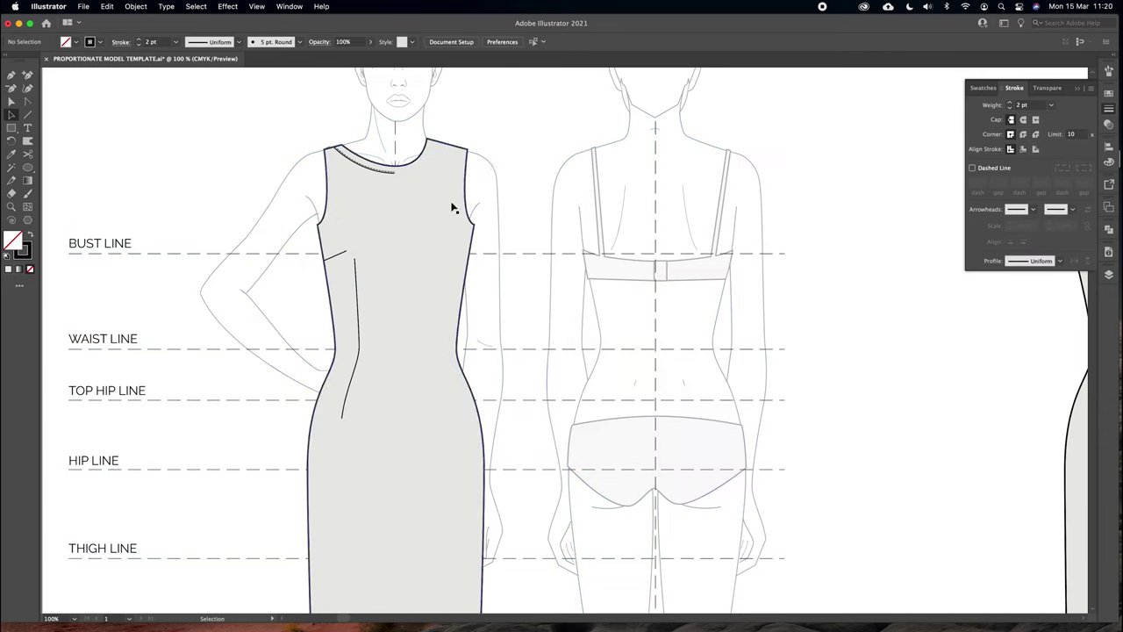
Cut the dress outline at the centre front of the neckline and hem with the Scissors tool
click(405, 202)
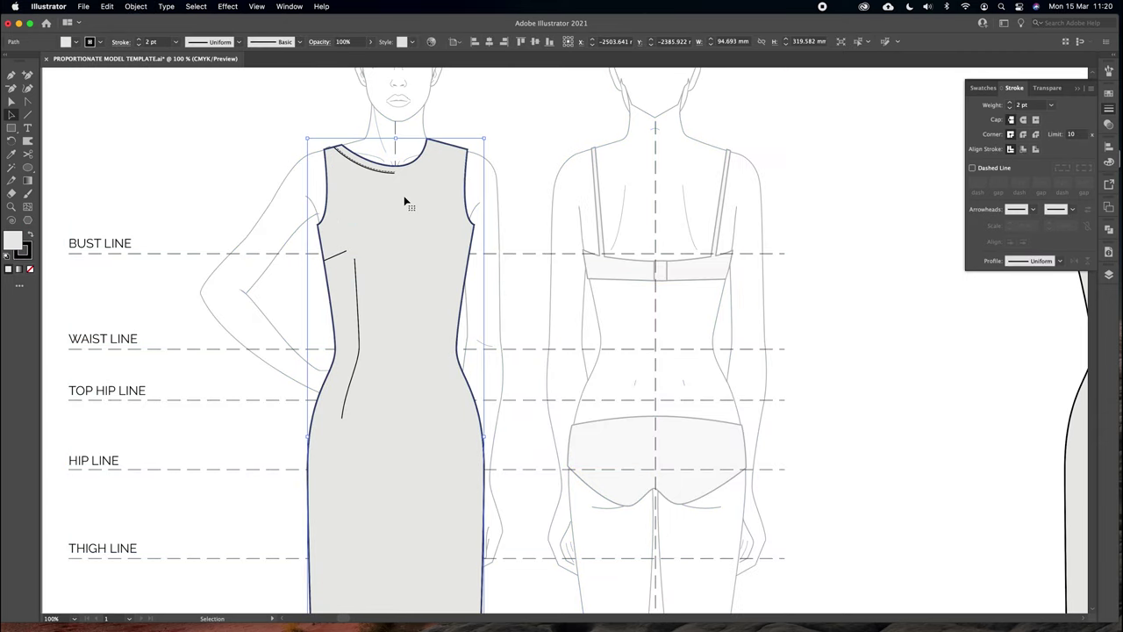
scroll(403, 195, down, 2)
click(27, 154)
click(382, 120)
drag(401, 365, 400, 324)
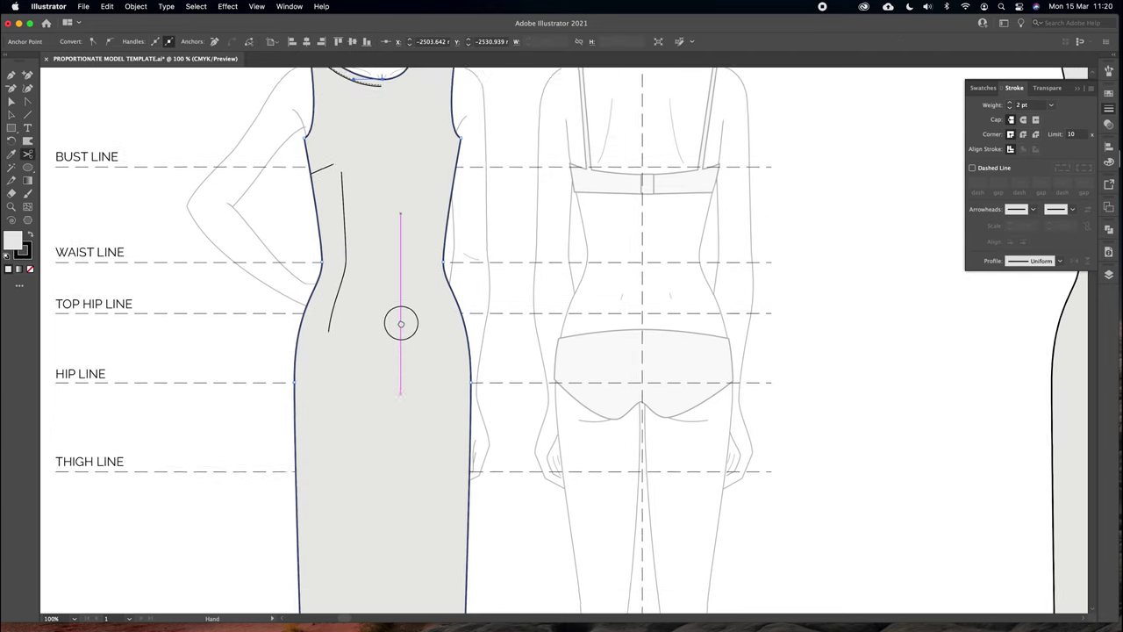
scroll(401, 323, down, 3)
click(376, 533)
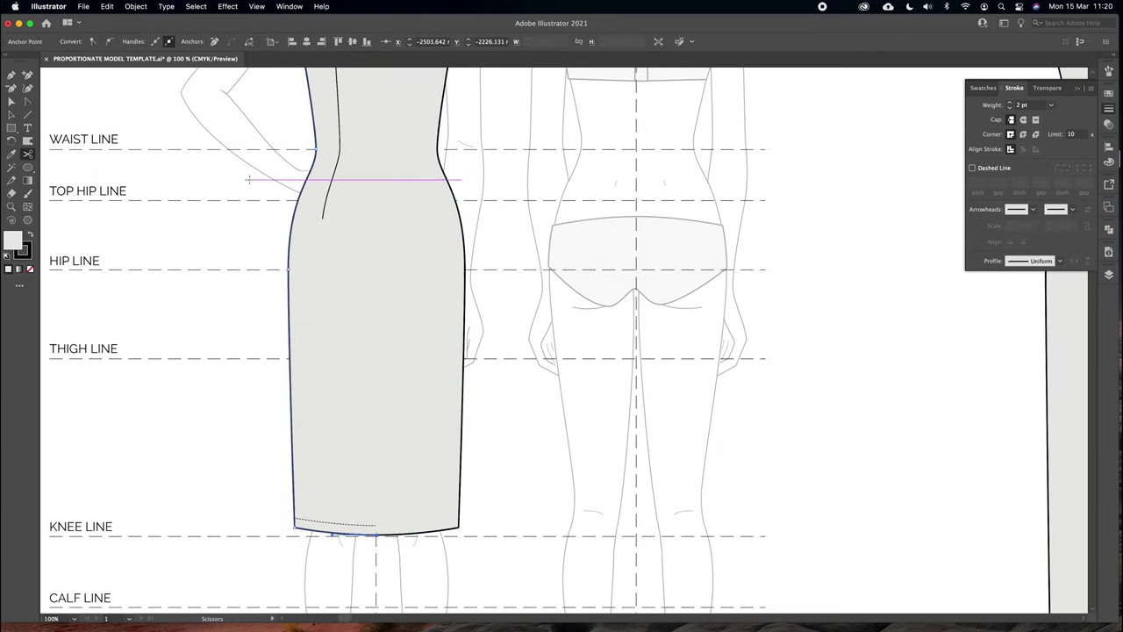
Delete the plain half of the cut dress, keeping the half that carries the neckline, dart and hem details
key(super+minus)
scroll(276, 181, up, 5)
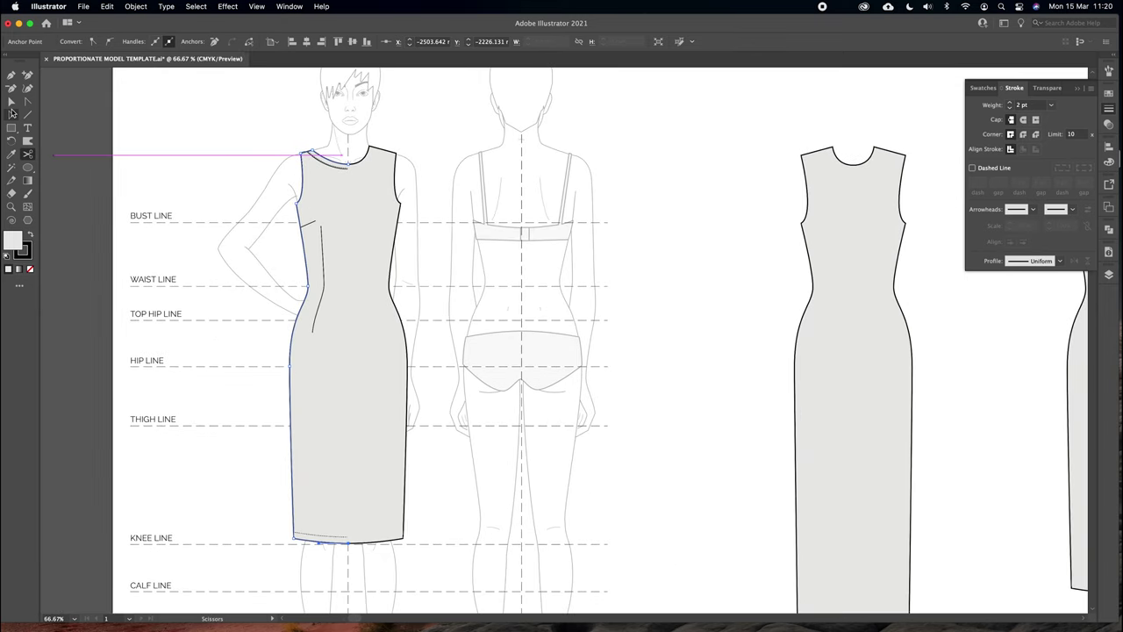
click(10, 102)
click(157, 124)
click(376, 200)
key(Delete)
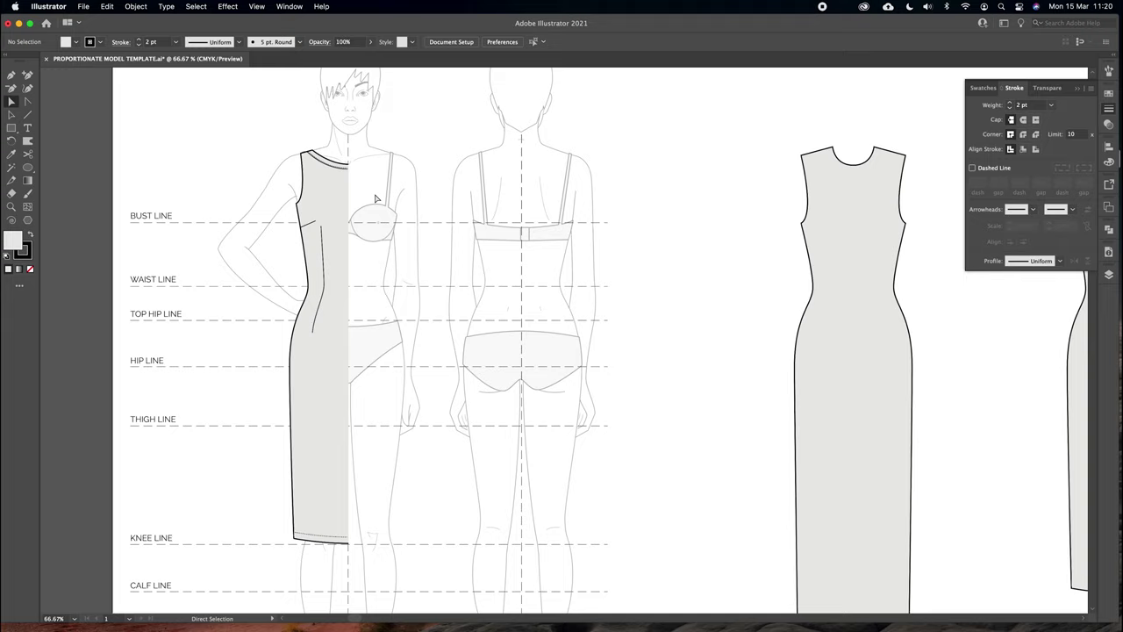
Select the remaining half dress with all its detail lines and create a copy reflected about the vertical axis
click(10, 114)
drag(272, 138, 373, 546)
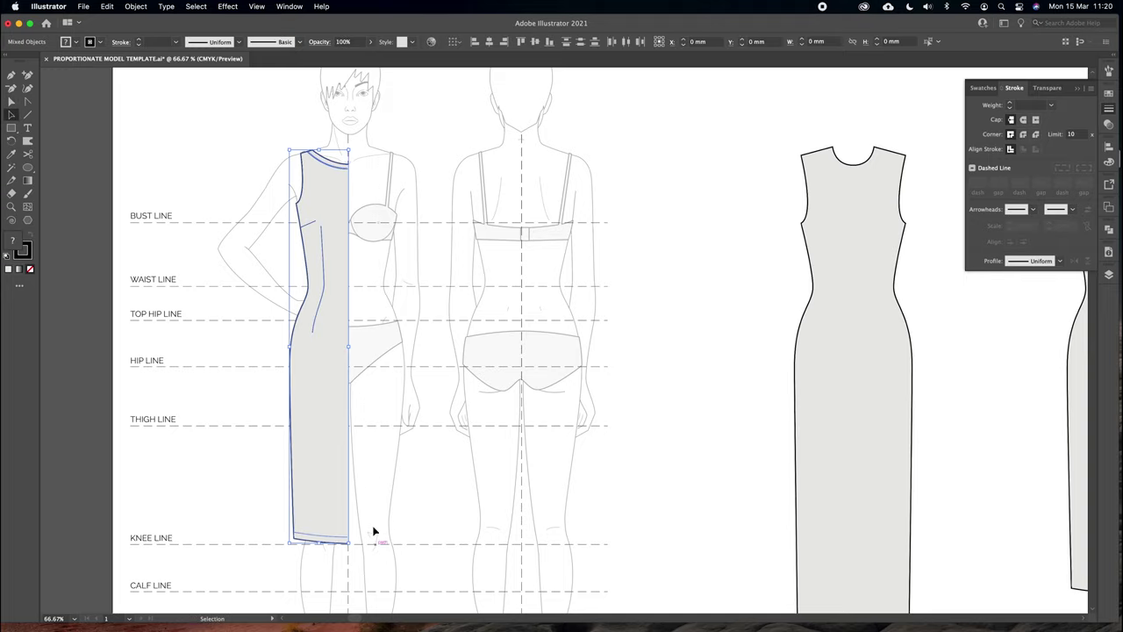
right_click(324, 209)
mouse_move(364, 348)
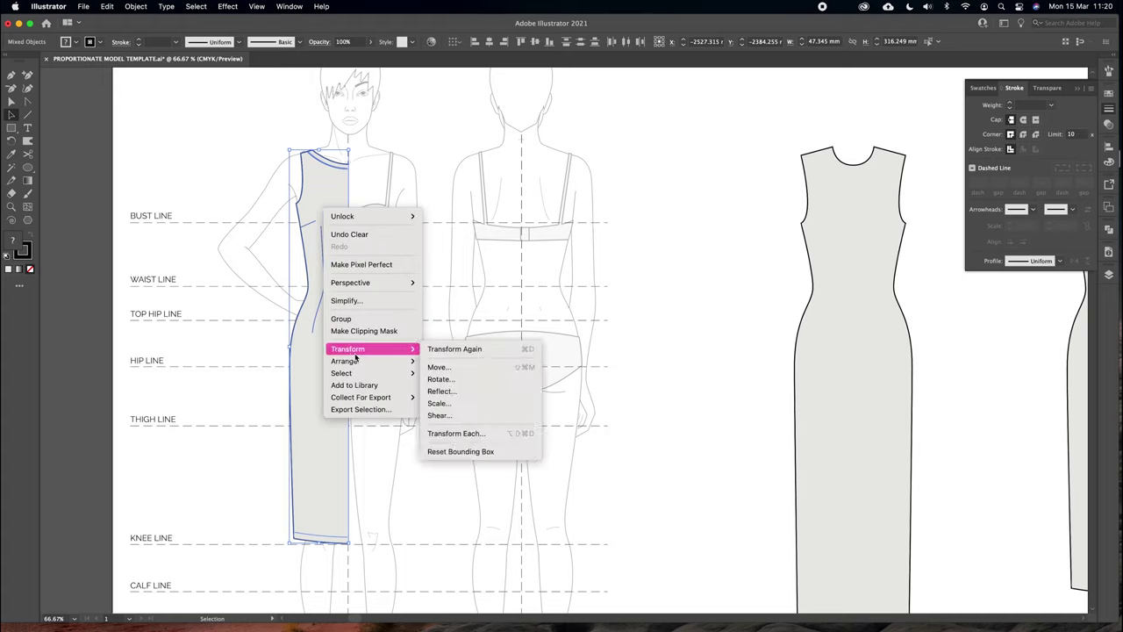
click(443, 389)
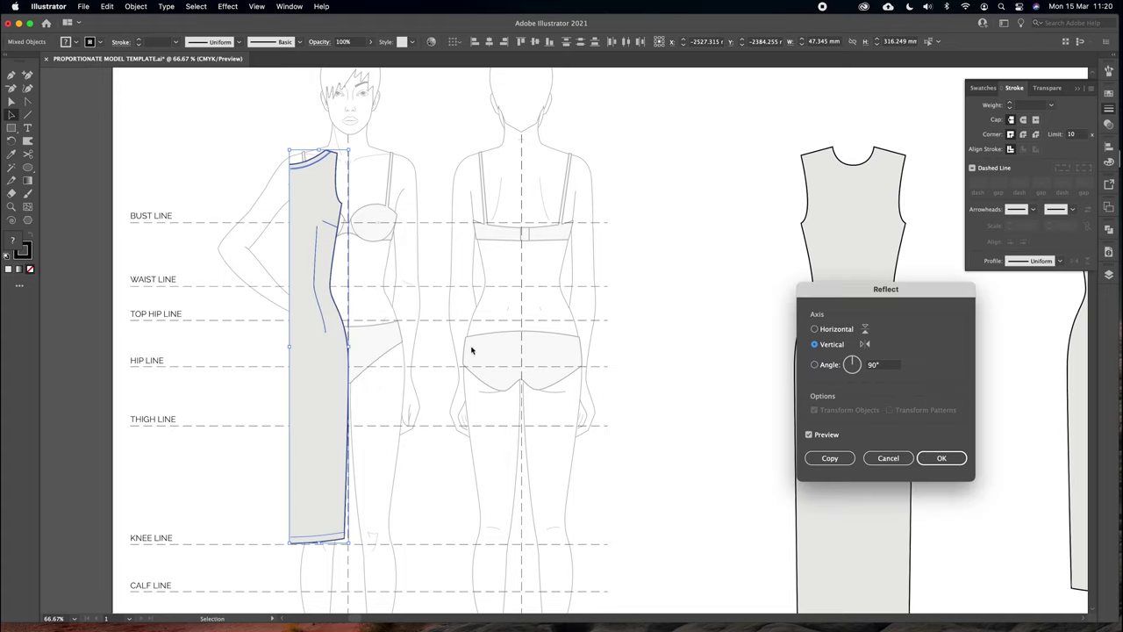
click(829, 457)
Move the reflected half dress across and nudge it until both halves meet at the centre front
drag(328, 205, 377, 208)
key(super+plus)
key(super+plus)
drag(577, 228, 443, 455)
key(Right)
key(Right)
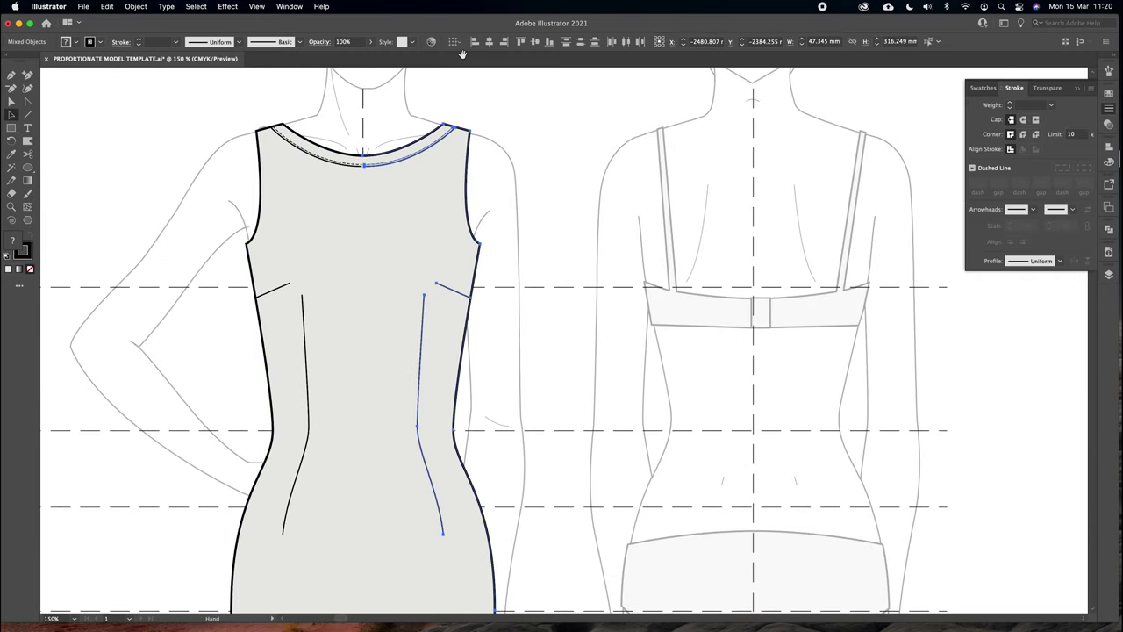
click(549, 112)
drag(549, 112, 537, 153)
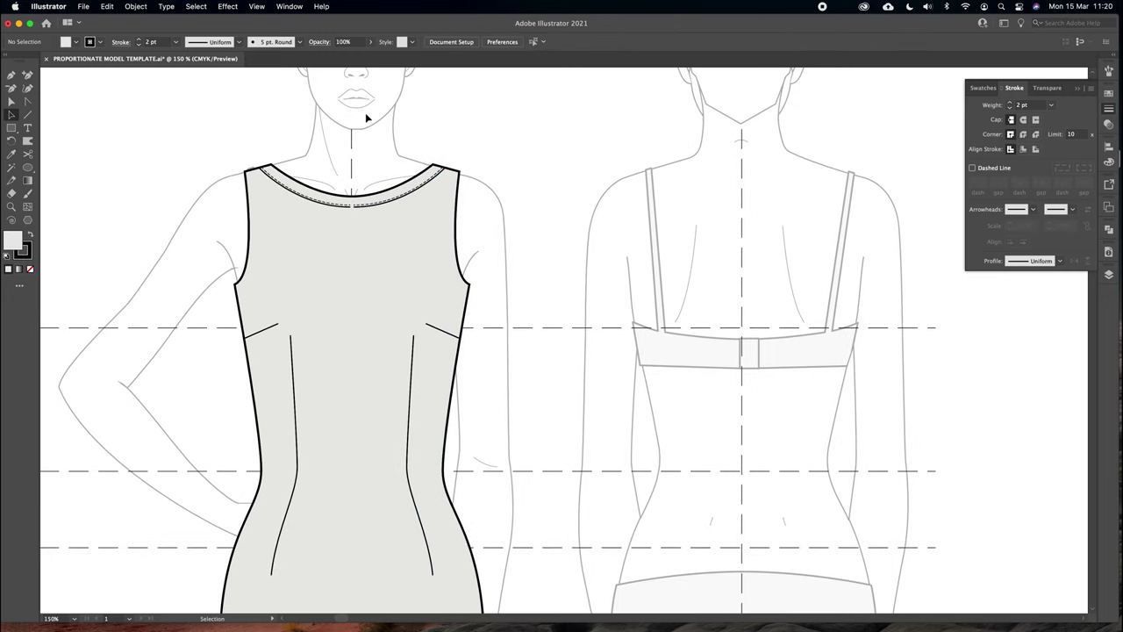
Select the dress outline's open centre front anchor points and join both halves into one outline
click(12, 104)
click(356, 192)
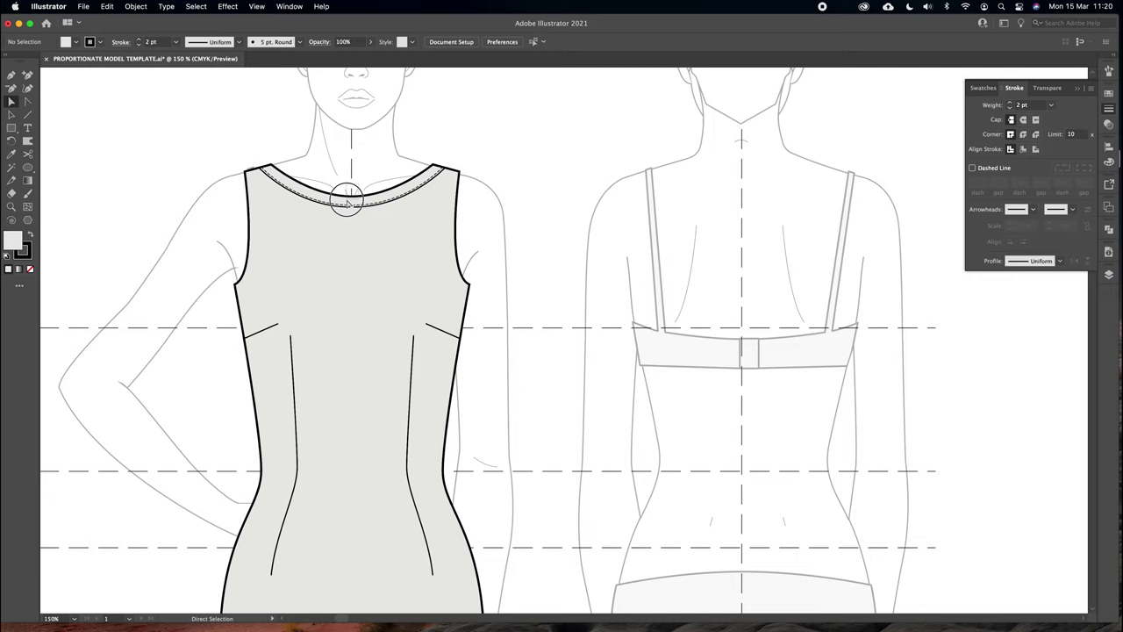
right_click(363, 182)
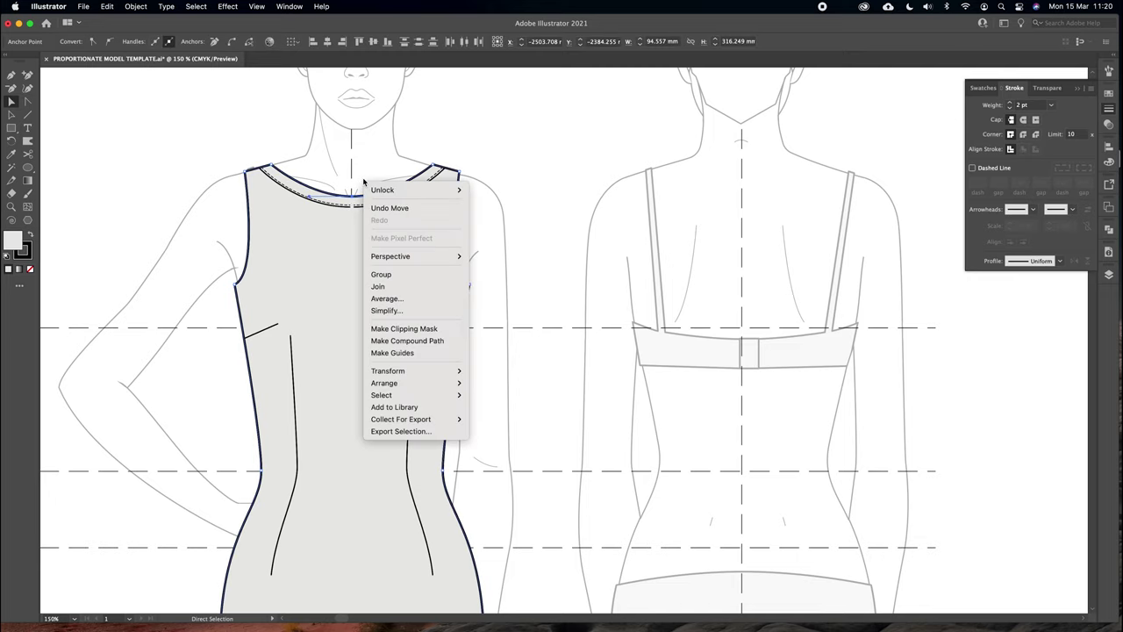
click(380, 274)
Send the joined dress outline backward so it sits behind the neckline, stitching and dart lines
key(super+equal)
key(super+equal)
scroll(379, 282, down, 5)
scroll(380, 283, right, 5)
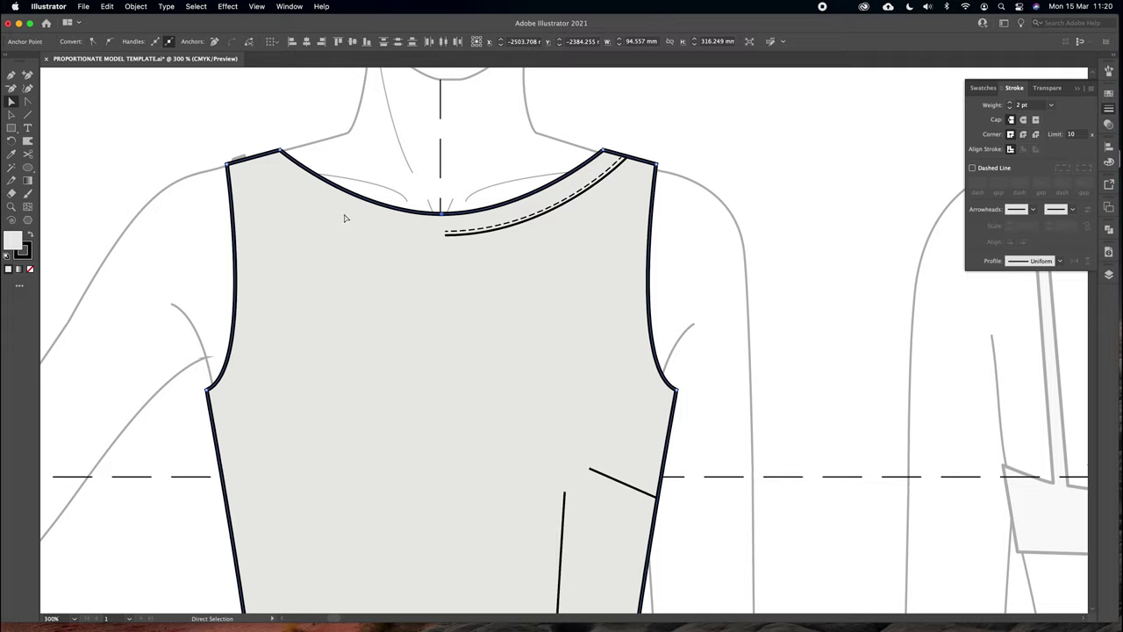
click(271, 122)
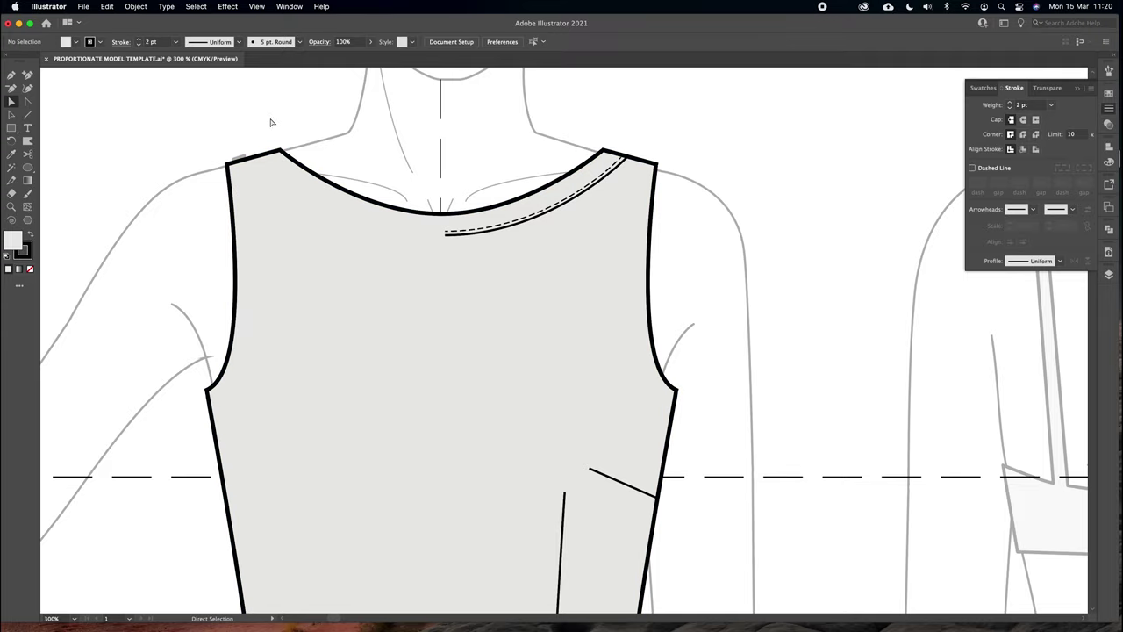
click(341, 229)
click(144, 8)
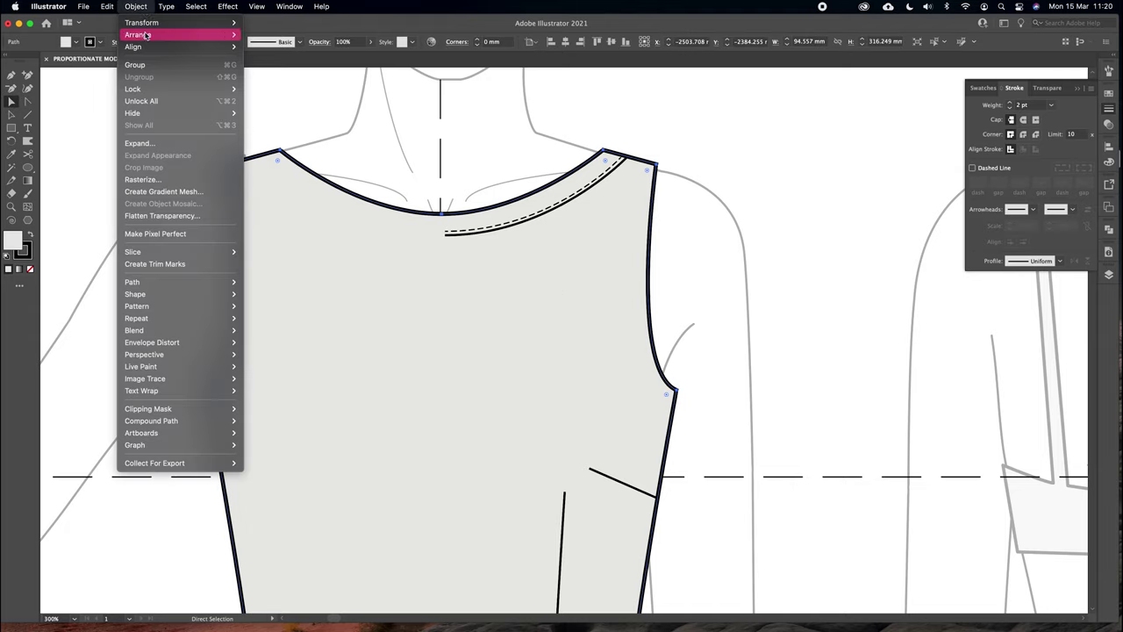
mouse_move(146, 36)
click(270, 59)
click(401, 170)
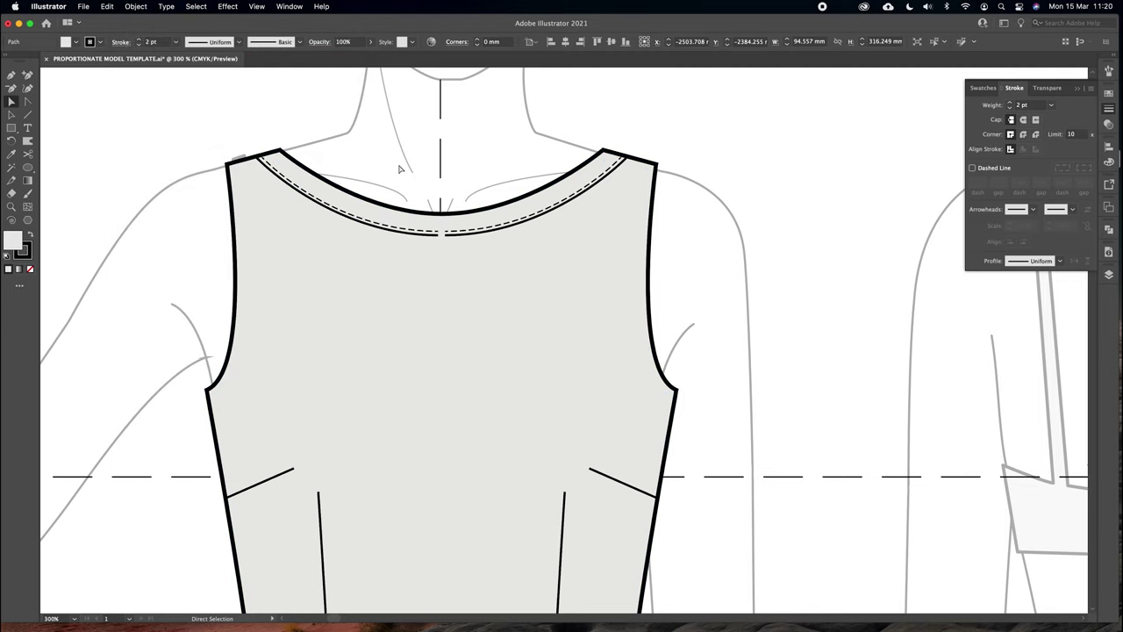
Shift the dress outline through the stacking order, ending with it above the model template and below the detail lines
key(super+minus)
drag(397, 170, 305, 98)
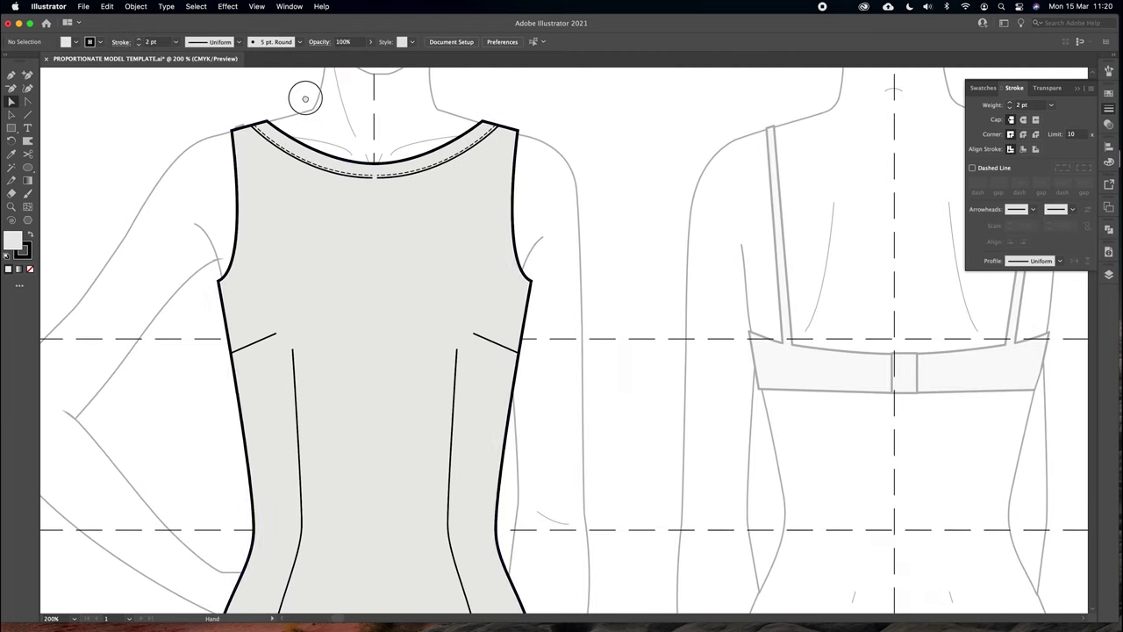
click(364, 222)
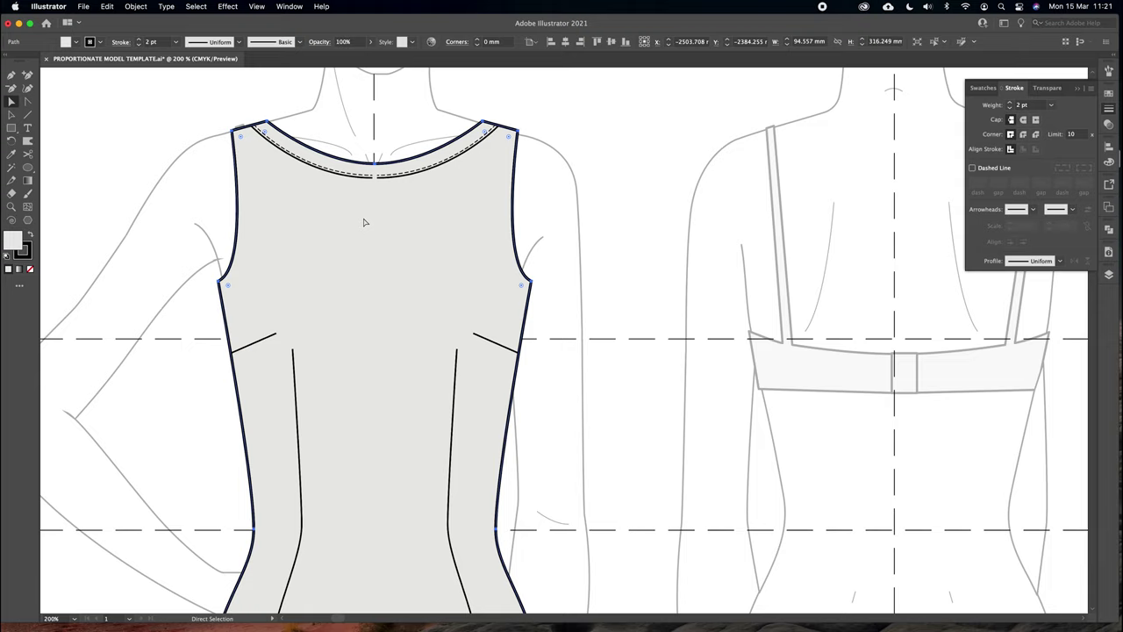
key(v)
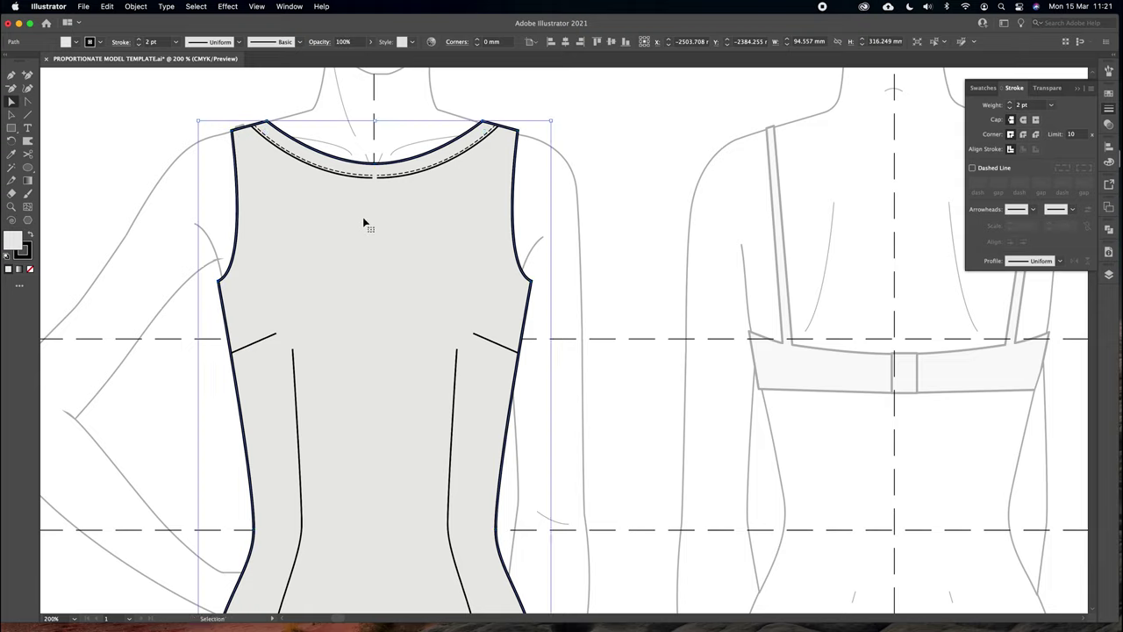
key(shift+super+bracketleft)
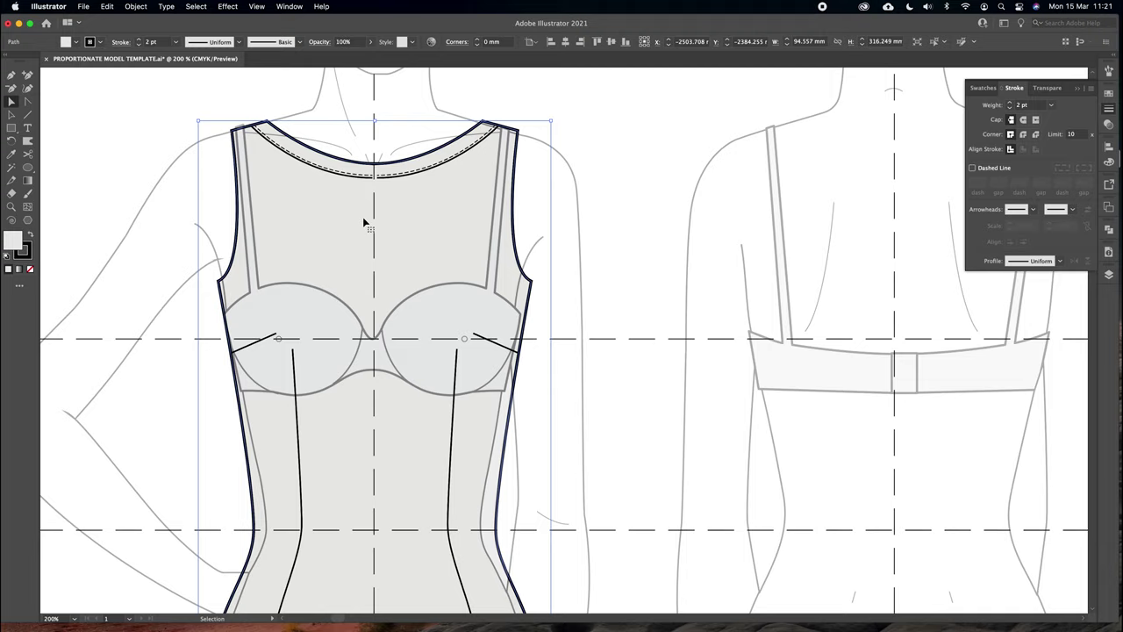
key(shift+super+bracketright)
key(super+bracketright)
key(super+bracketright)
key(super+bracketleft)
key(super+bracketleft)
key(super+bracketleft)
key(super+bracketright)
key(super+bracketright)
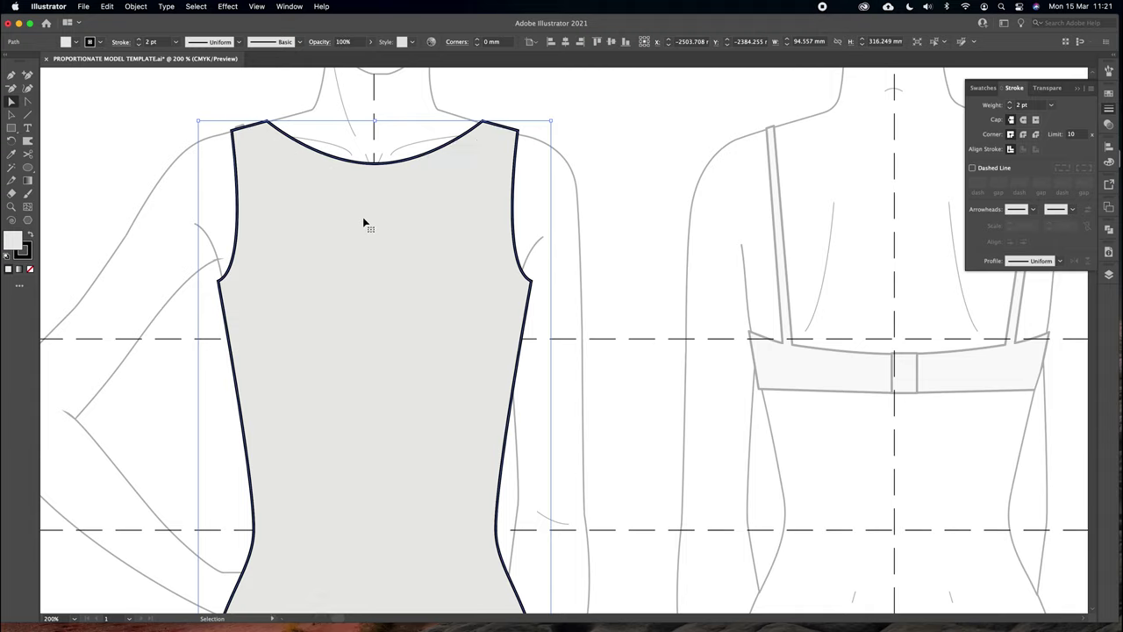
key(super+bracketleft)
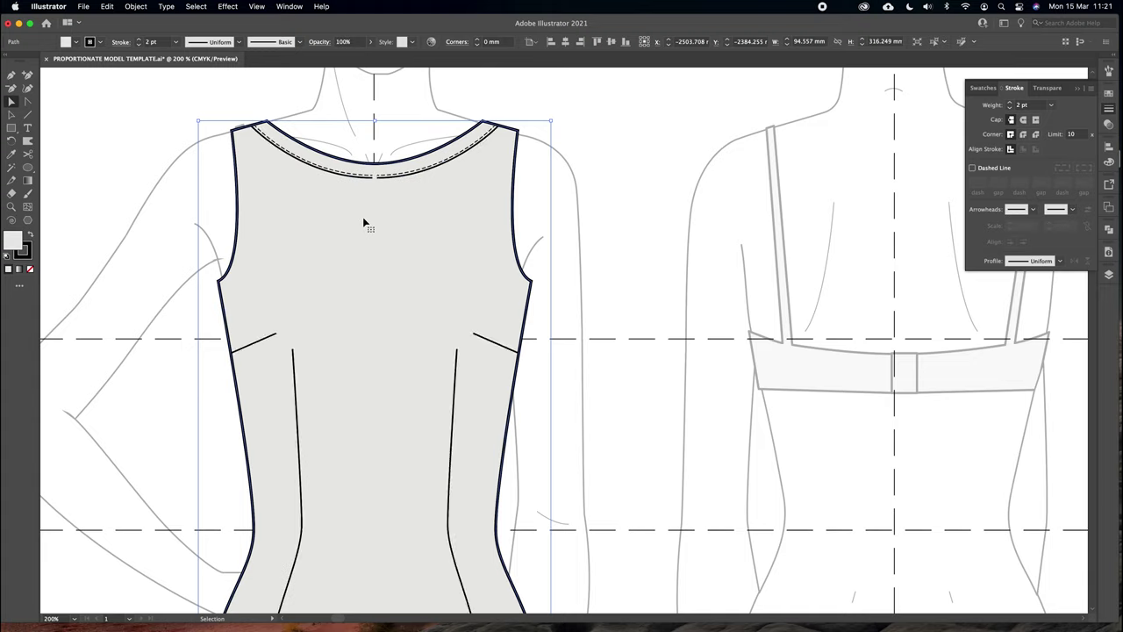
key(super+bracketleft)
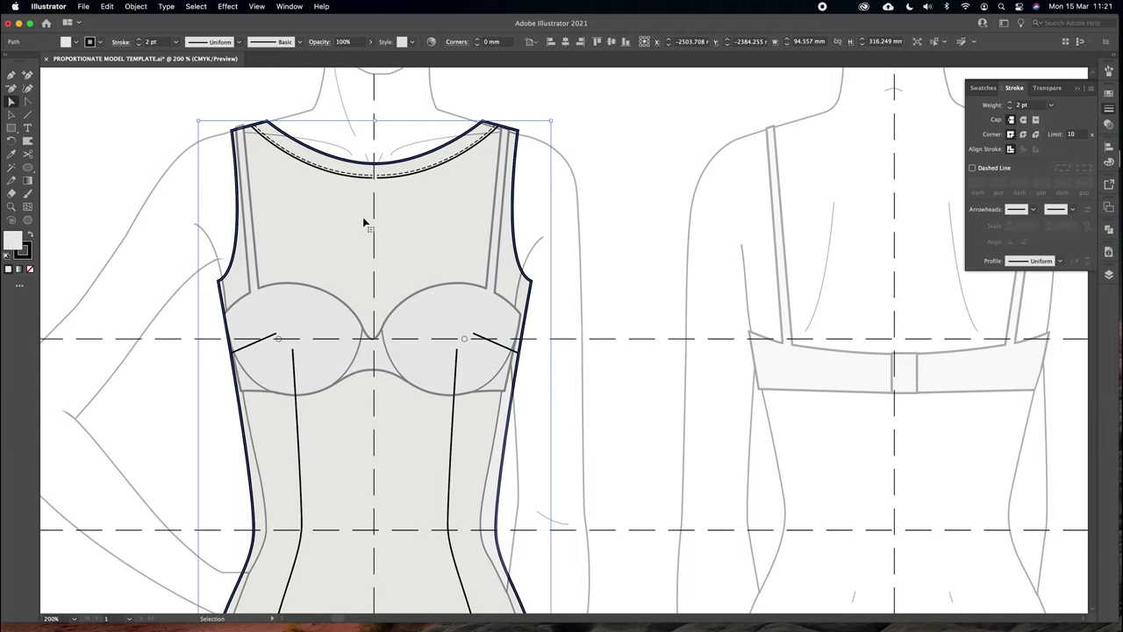
key(super+bracketright)
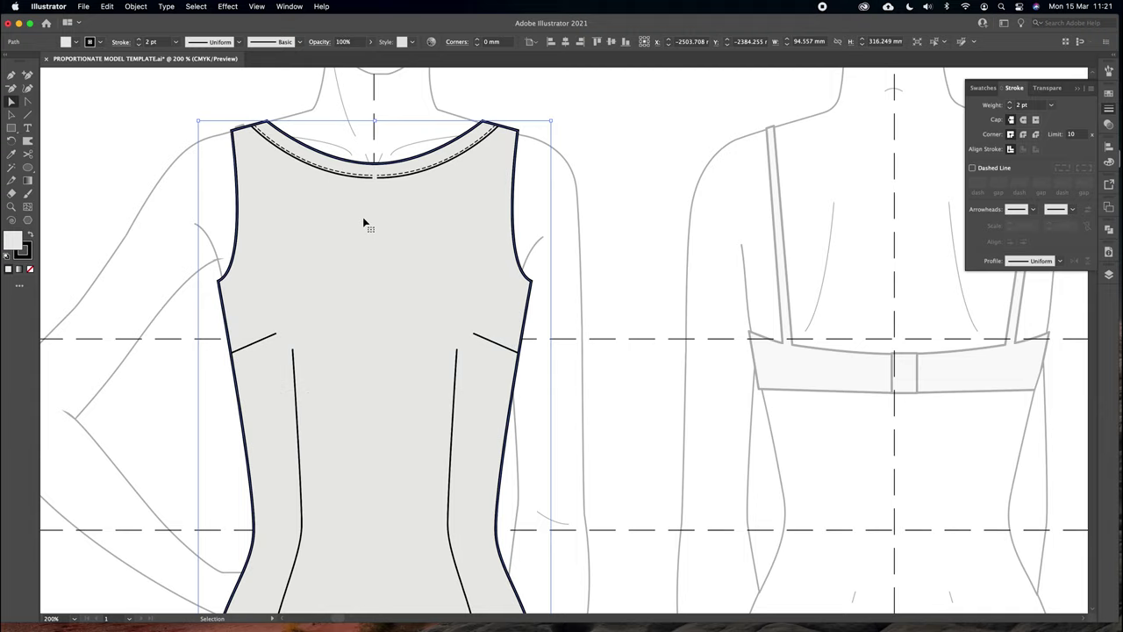
Lock the selected dress outline
key(a)
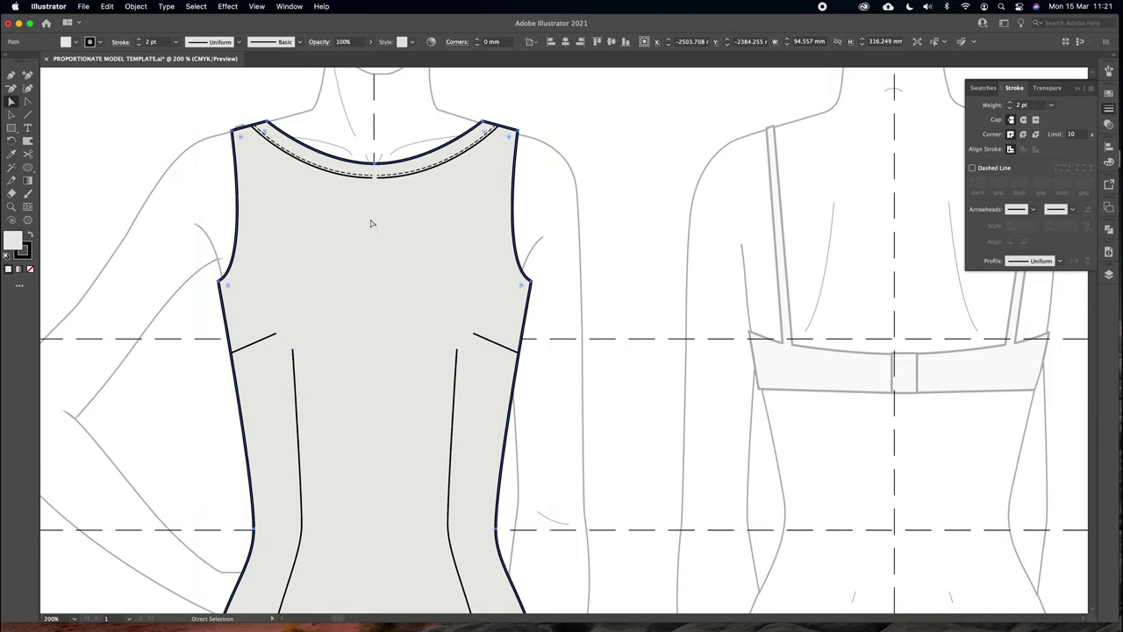
click(136, 7)
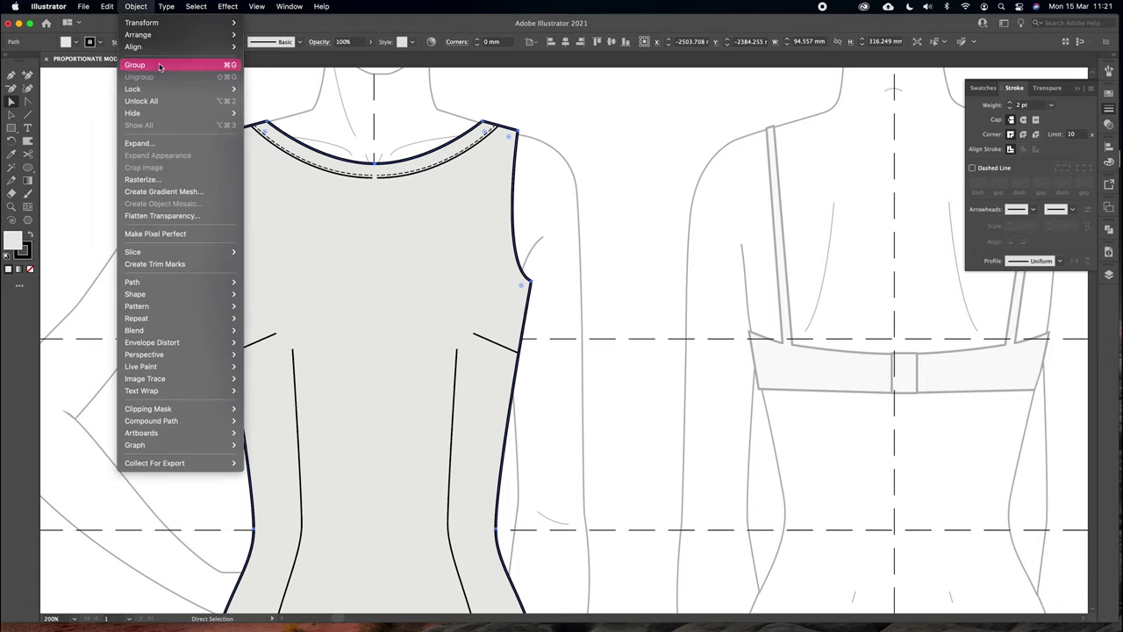
mouse_move(205, 90)
click(281, 88)
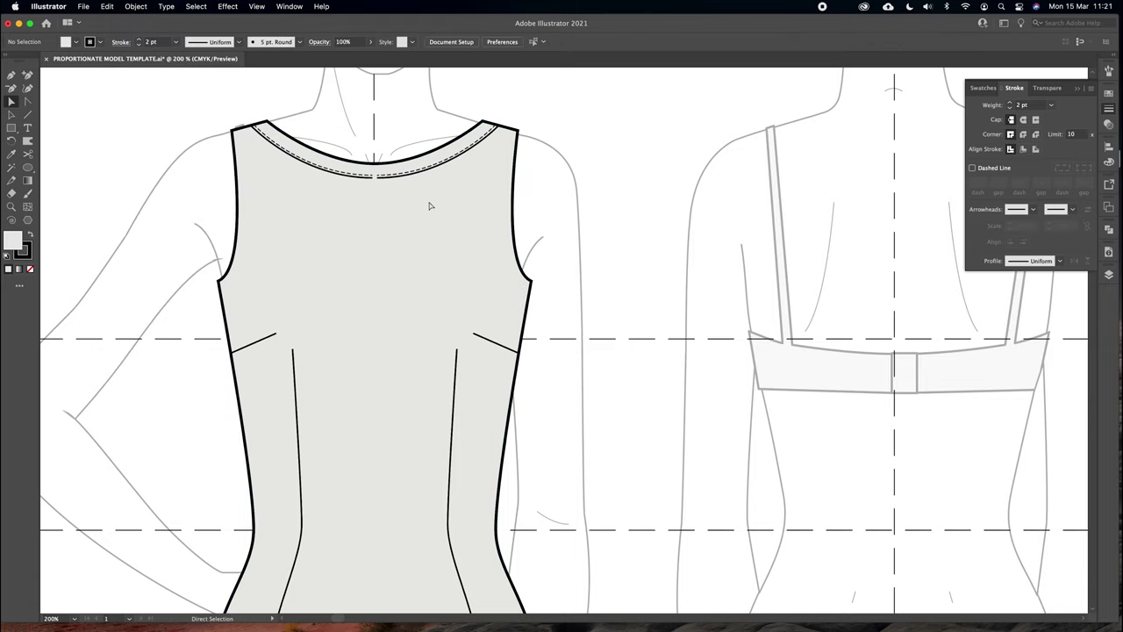
Select the centre front end points of the solid neckline seam lines and join them into one line
key(super+equal)
key(super+equal)
key(space)
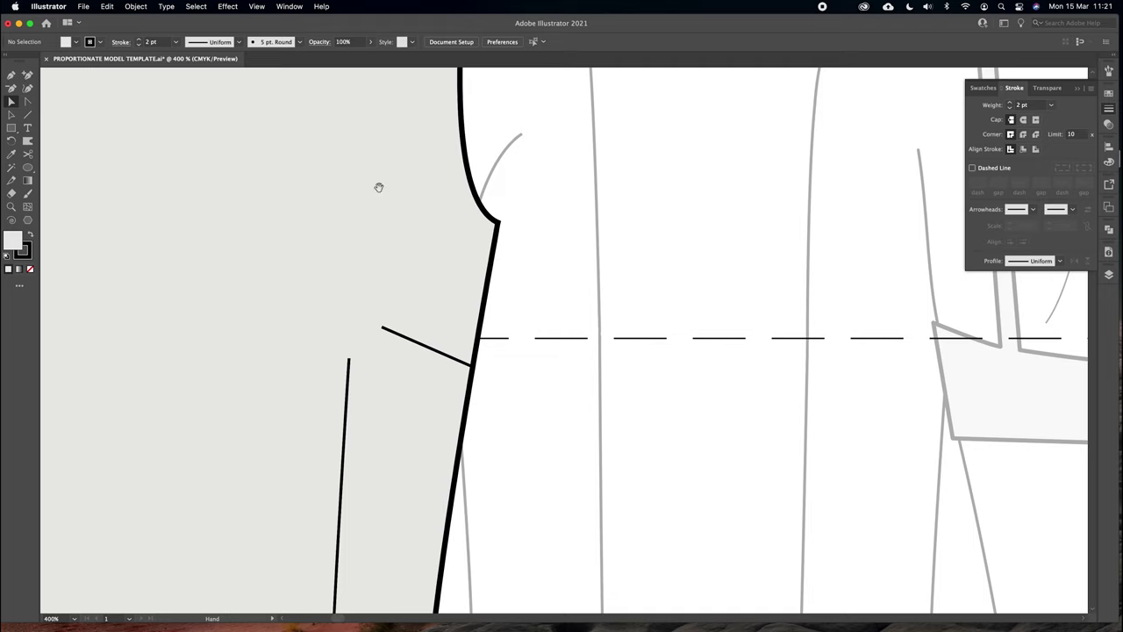
drag(240, 180, 512, 403)
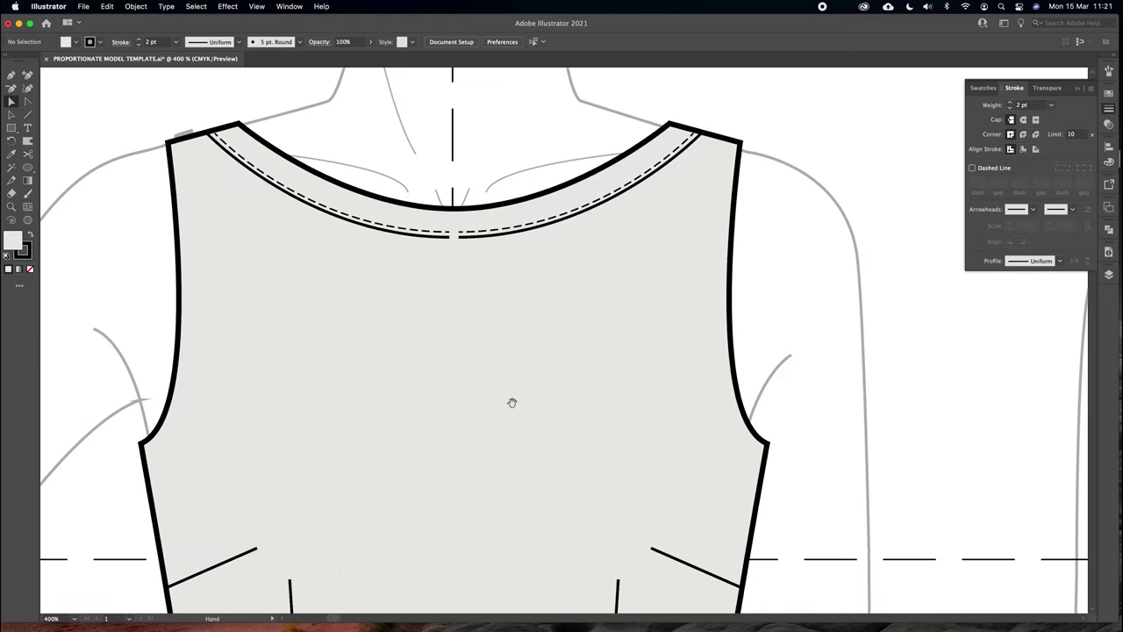
click(454, 243)
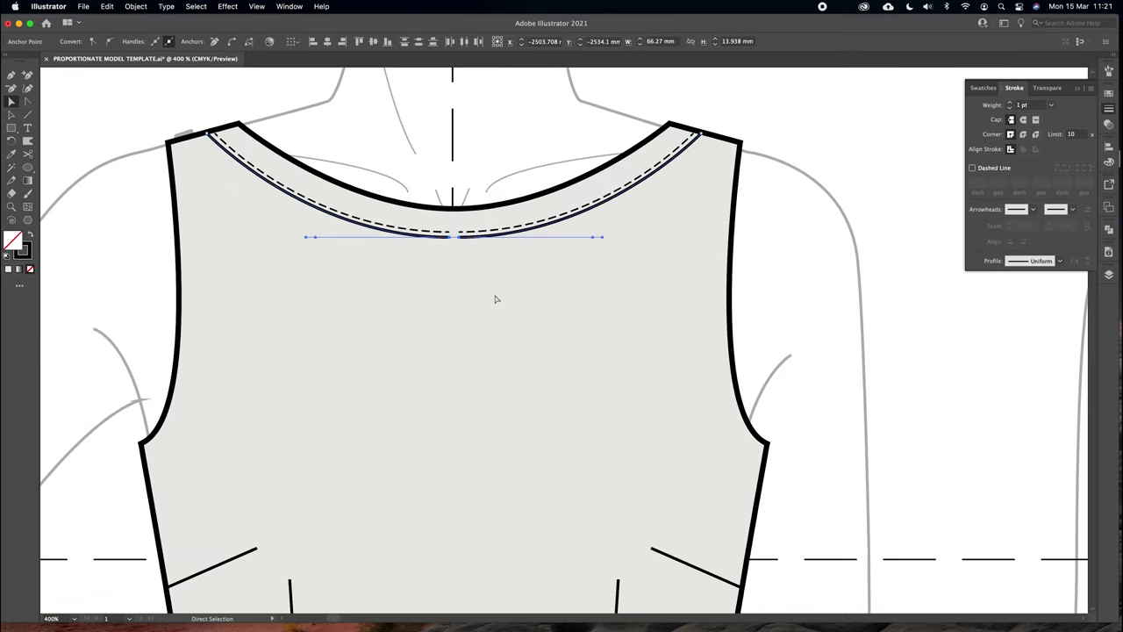
click(466, 245)
click(449, 238)
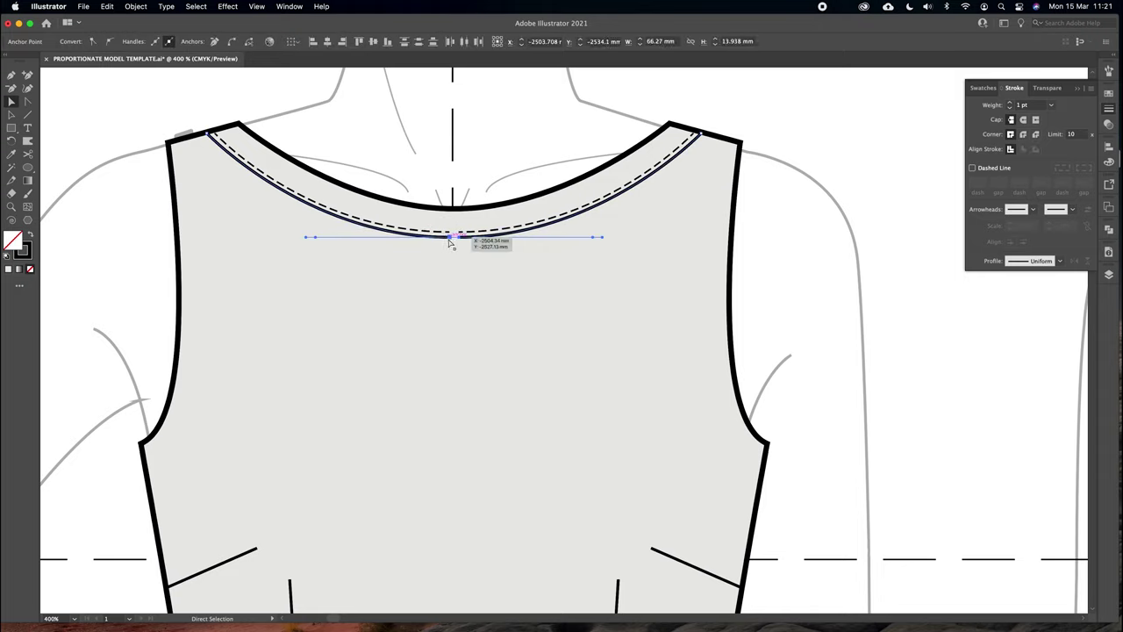
Average the solid neckline seam's two centre front end points on both axes and join them
right_click(449, 243)
click(470, 360)
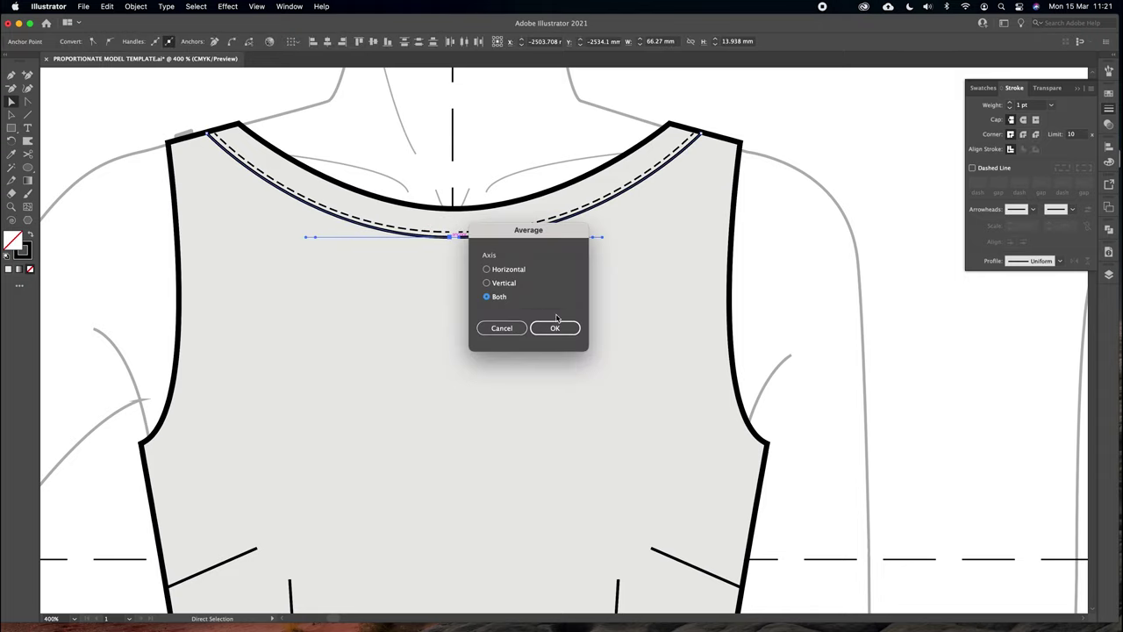
drag(511, 230, 624, 218)
click(668, 315)
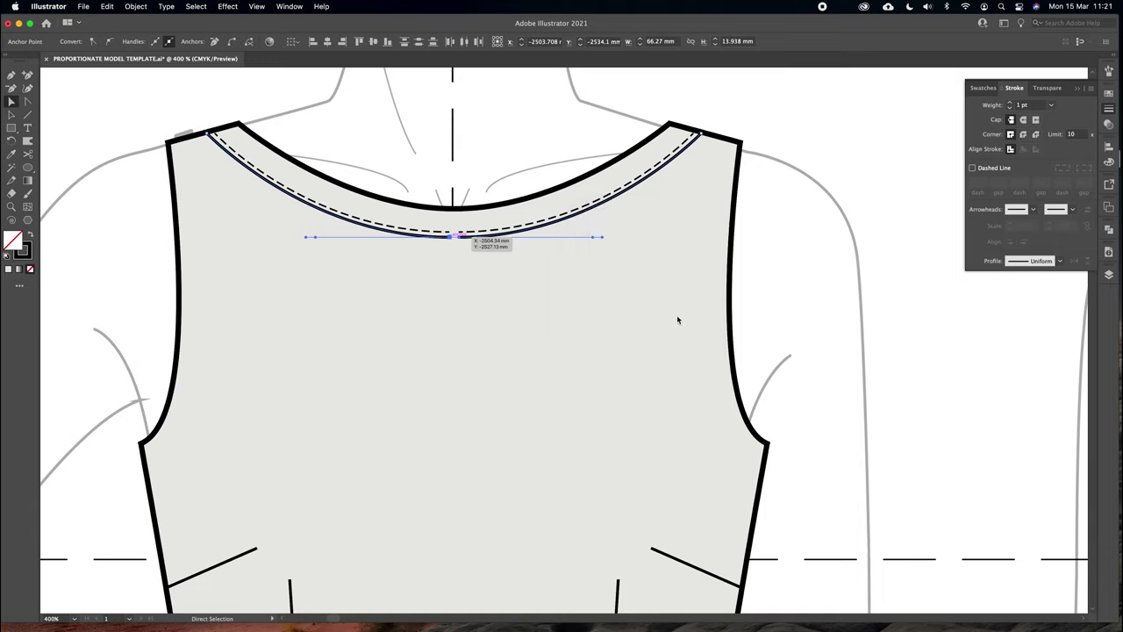
right_click(463, 252)
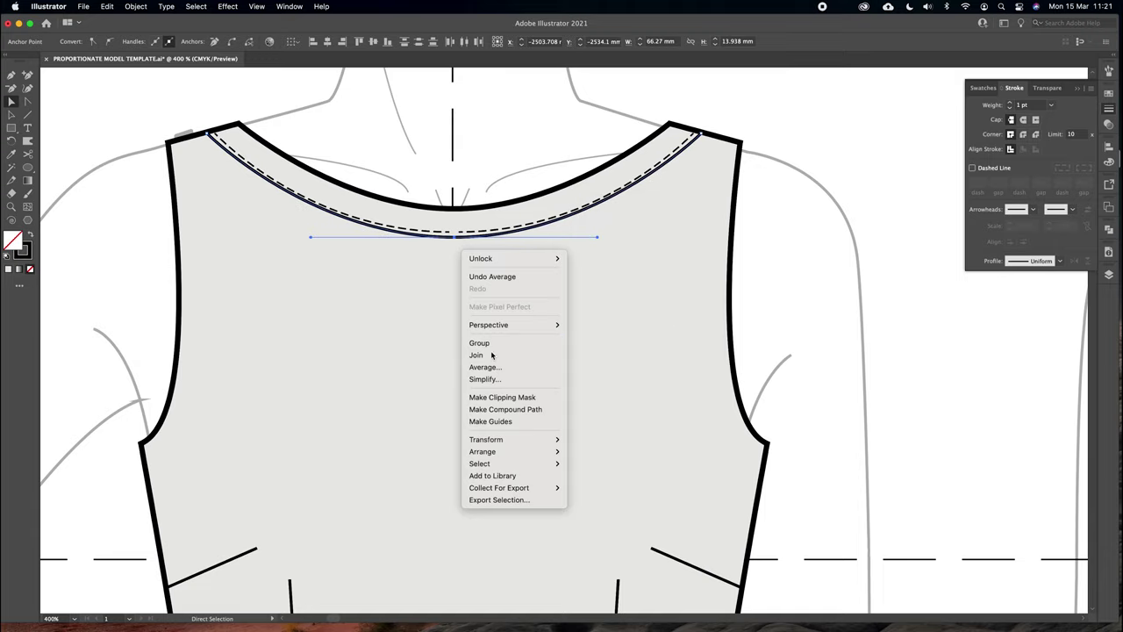
click(494, 354)
Select the dashed neckline stitching's centre front end points, average them on both axes and join them
click(452, 230)
click(460, 233)
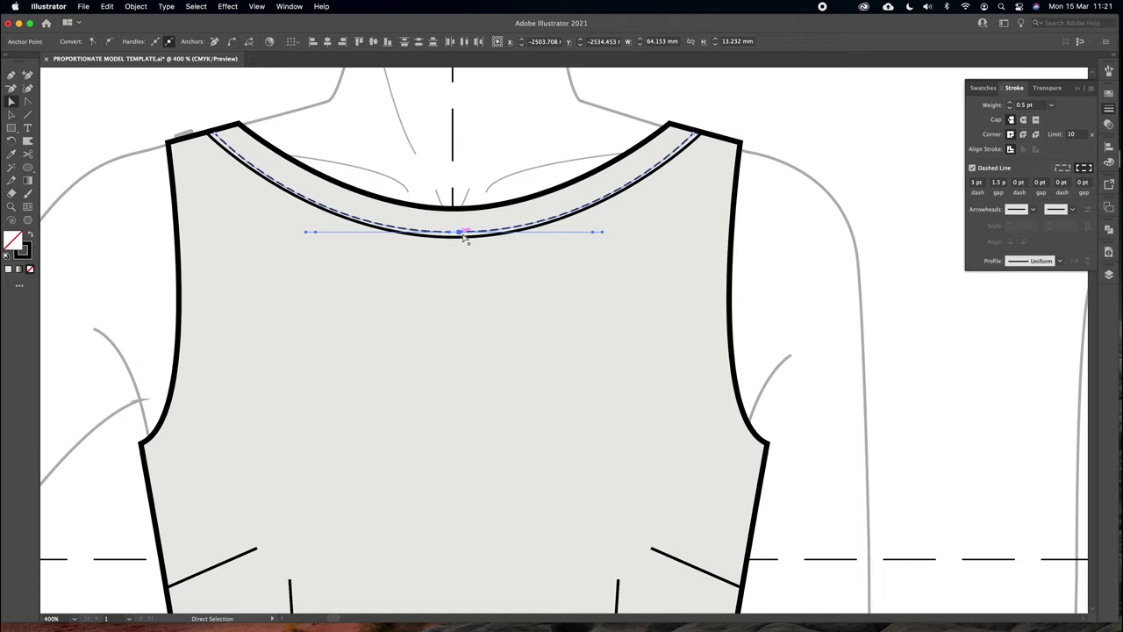
right_click(464, 236)
click(497, 349)
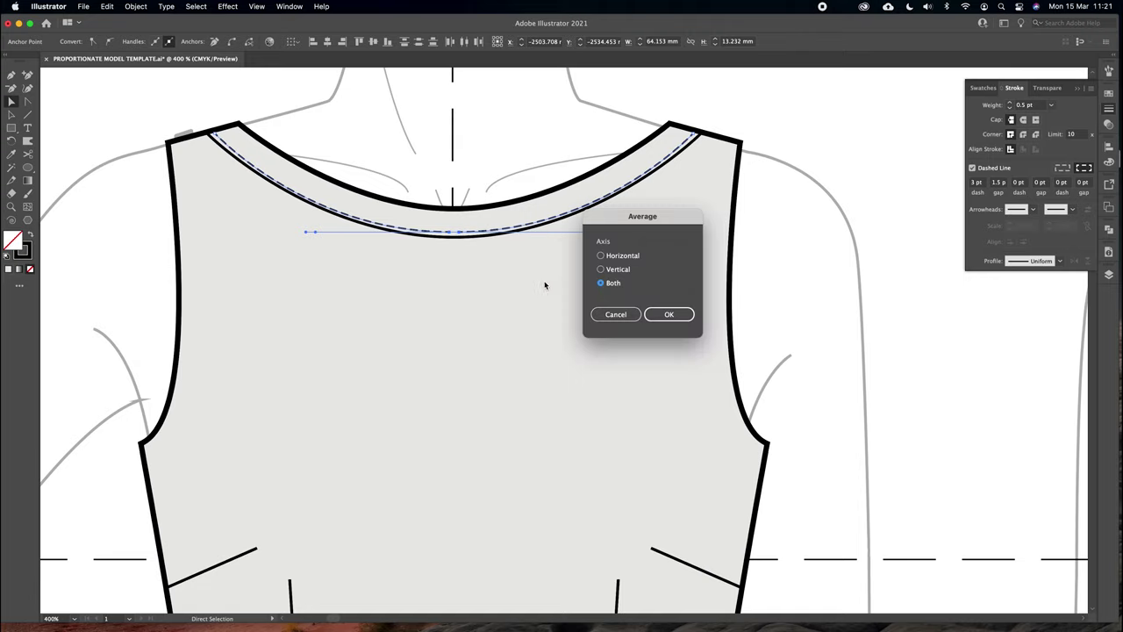
click(668, 313)
right_click(500, 266)
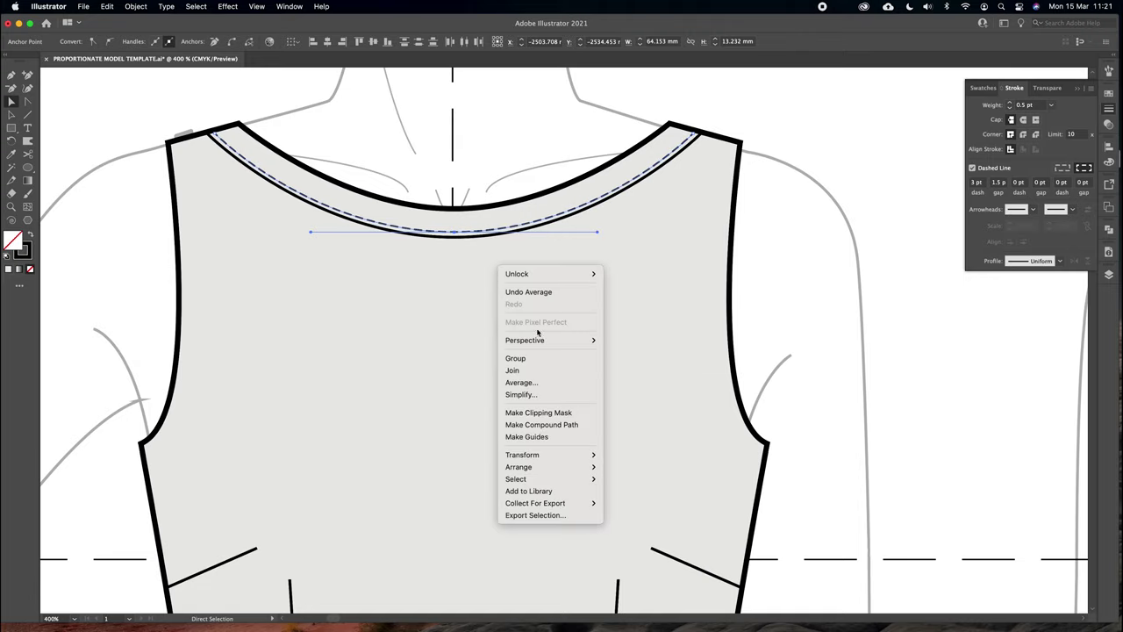
click(513, 369)
Average the dashed hem stitching's centre front end points on both axes, join them and clear the selection
scroll(529, 375, down, 10)
scroll(557, 418, down, 15)
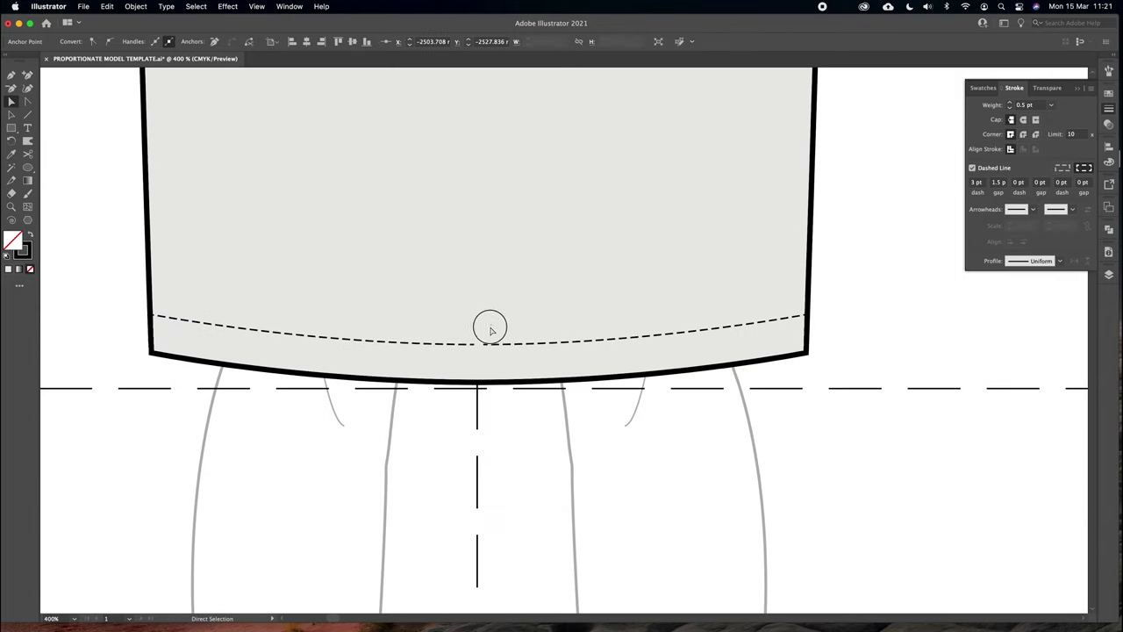
drag(491, 330, 459, 358)
right_click(496, 296)
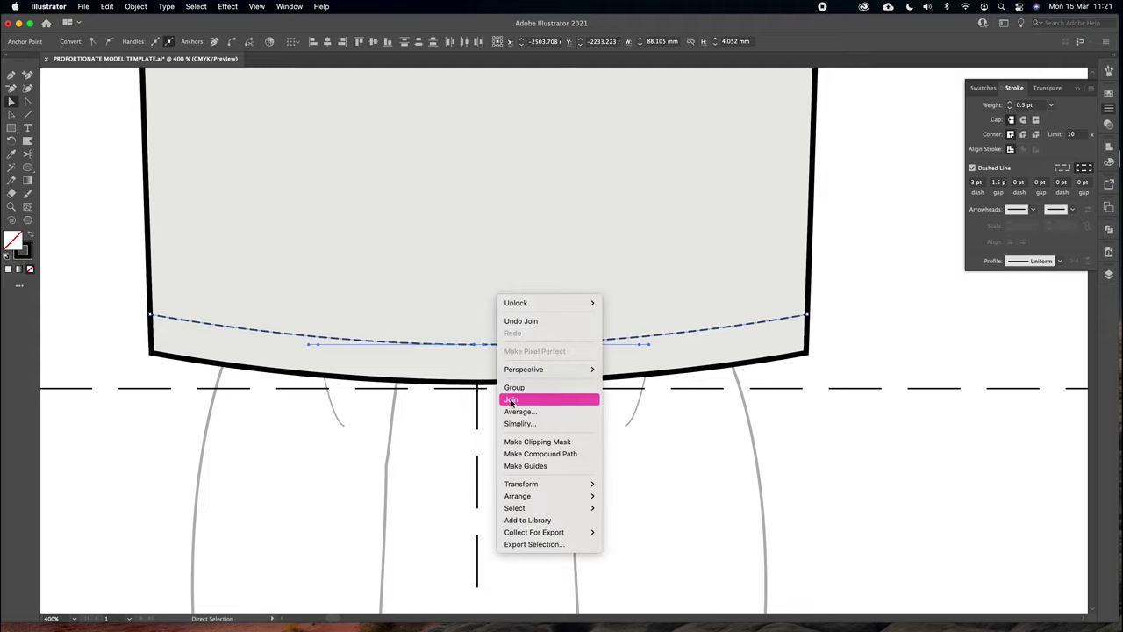
click(518, 410)
key(Return)
right_click(506, 325)
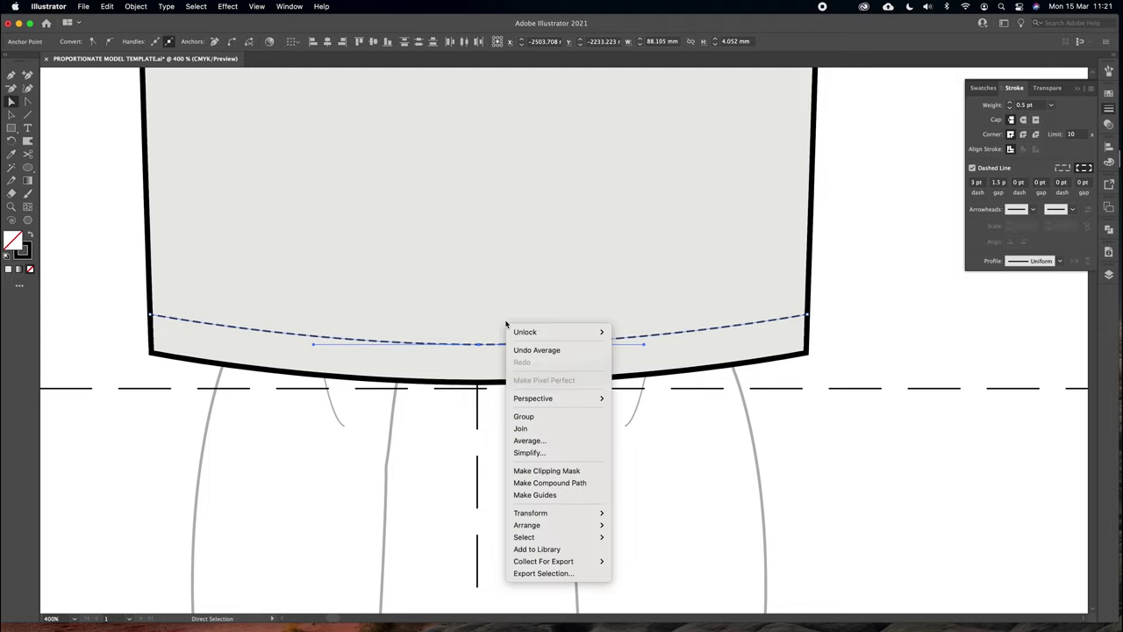
click(520, 428)
key(super+shift+a)
Unlock all locked objects in the document
key(super+minus)
key(super+minus)
key(super+minus)
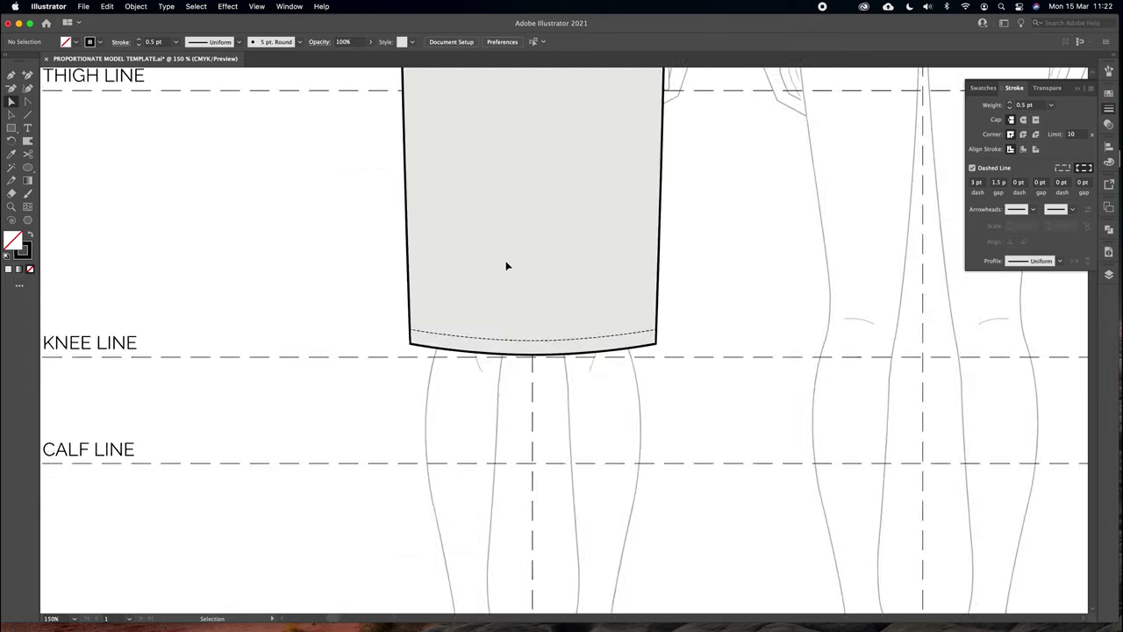
key(super+minus)
key(space)
drag(573, 238, 491, 434)
key(super+minus)
key(space)
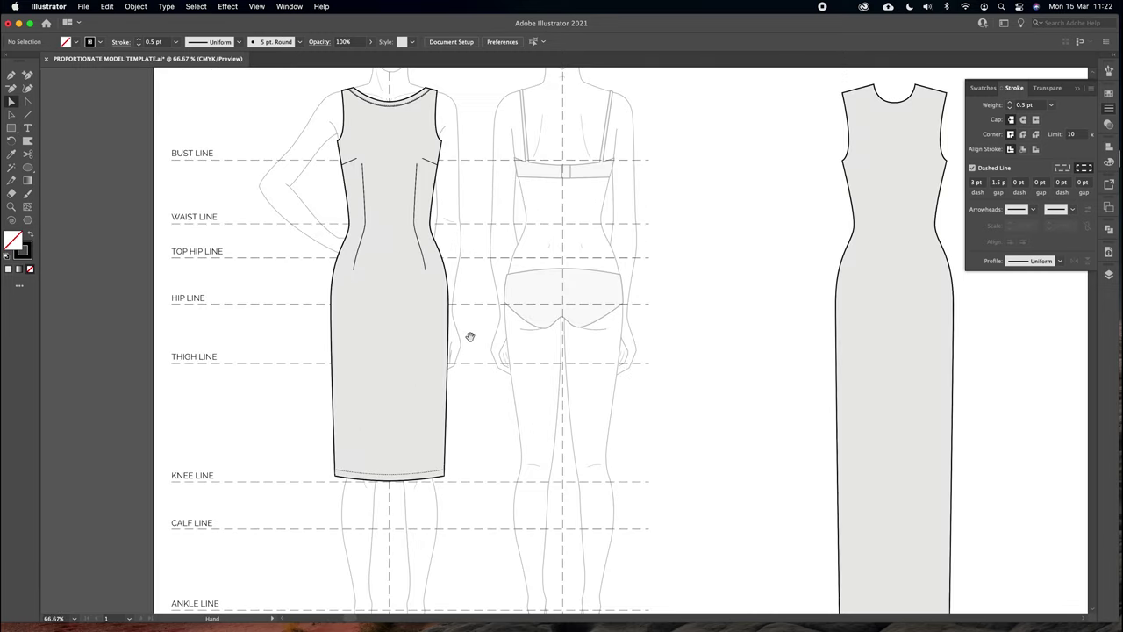
drag(470, 337, 486, 346)
drag(512, 253, 483, 266)
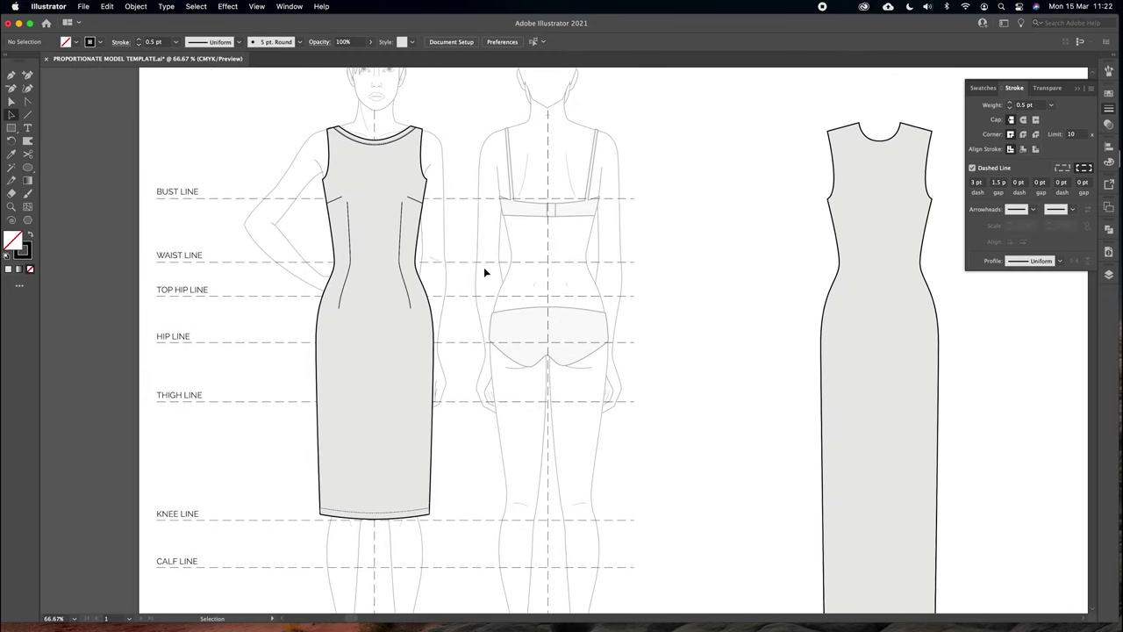
click(136, 11)
click(179, 106)
click(241, 106)
Select the model template group and lock it
scroll(302, 155, up, 3)
scroll(303, 155, right, 1)
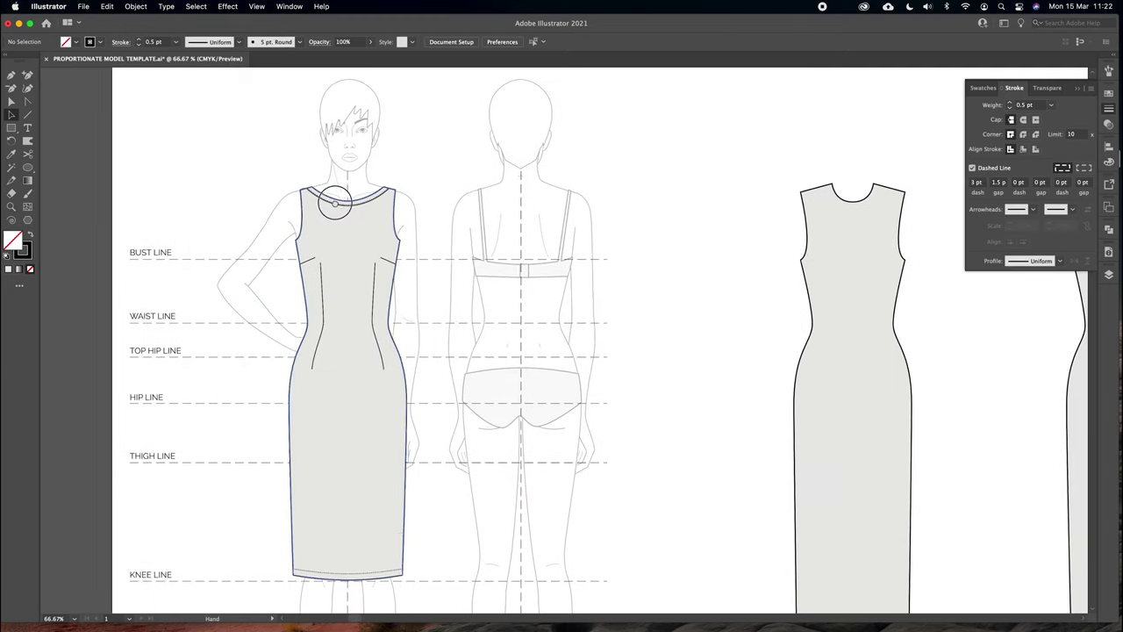
click(345, 101)
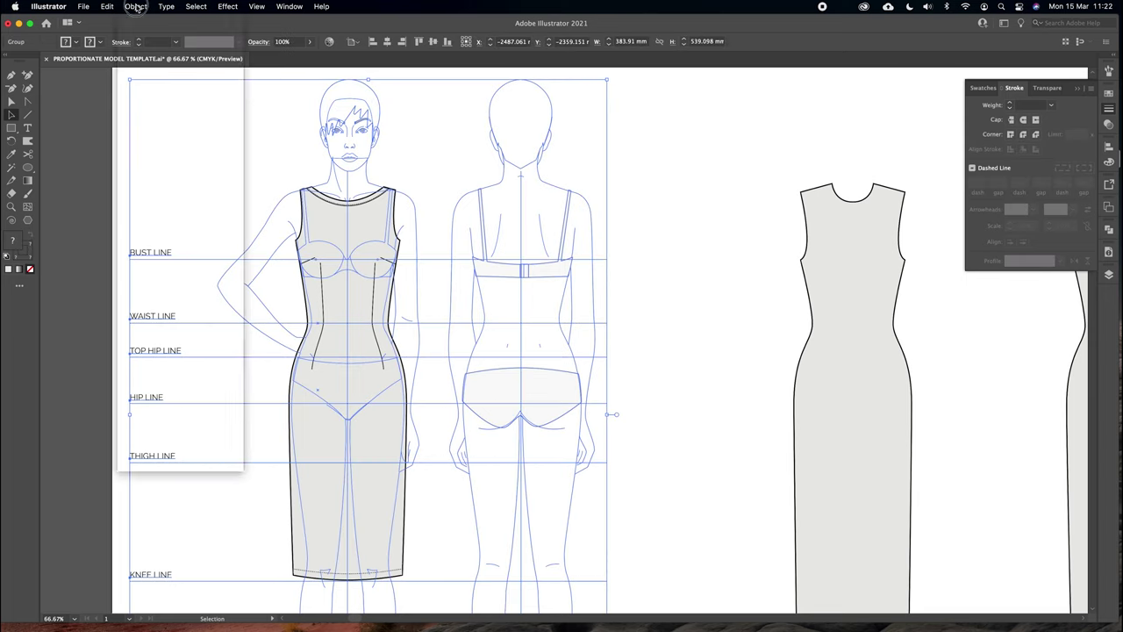
click(136, 7)
mouse_move(145, 84)
click(263, 85)
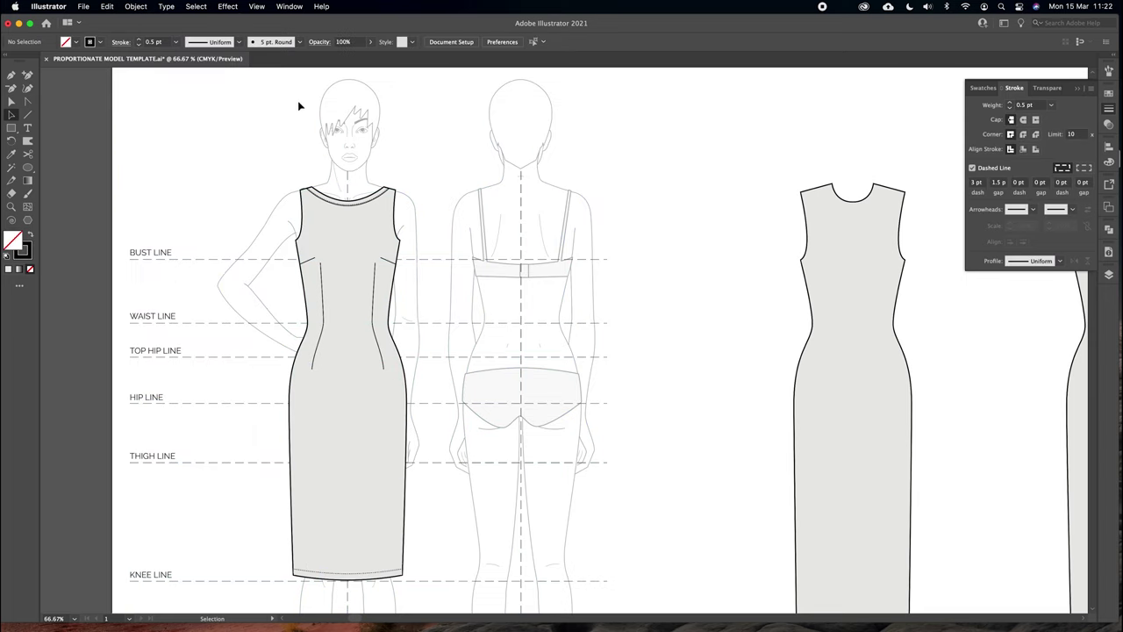
drag(415, 190, 228, 396)
drag(345, 260, 458, 231)
key(super+z)
drag(401, 205, 501, 199)
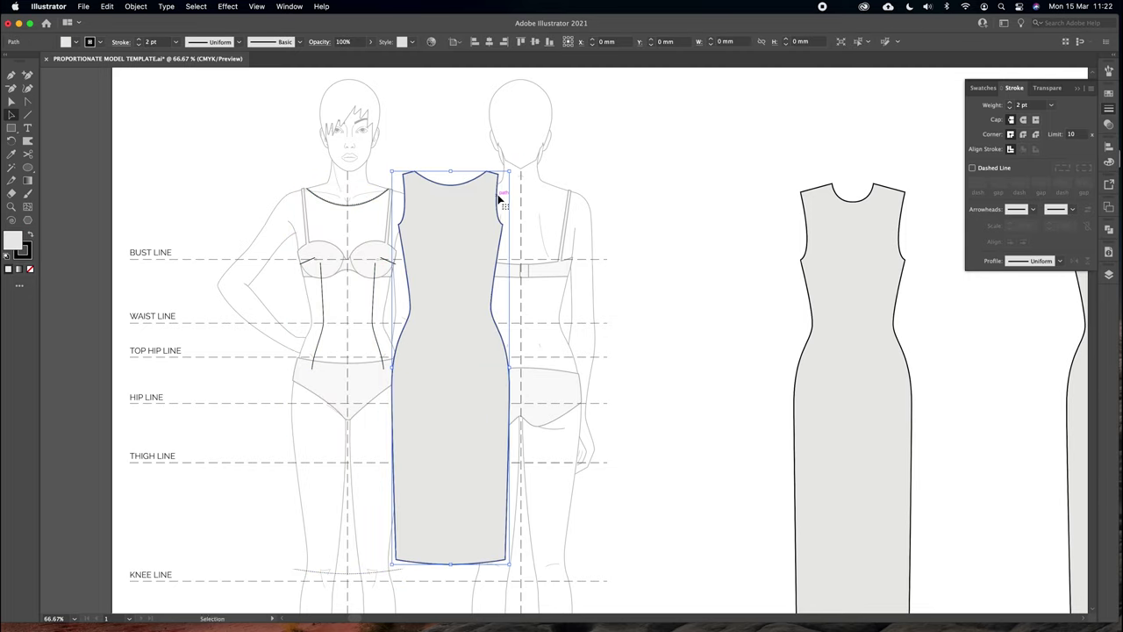
key(super+z)
drag(383, 261, 496, 245)
key(super+z)
key(super+z)
Select the dress outline with all its neckline, stitching and dart lines and group them
click(447, 173)
click(11, 102)
drag(213, 141, 459, 590)
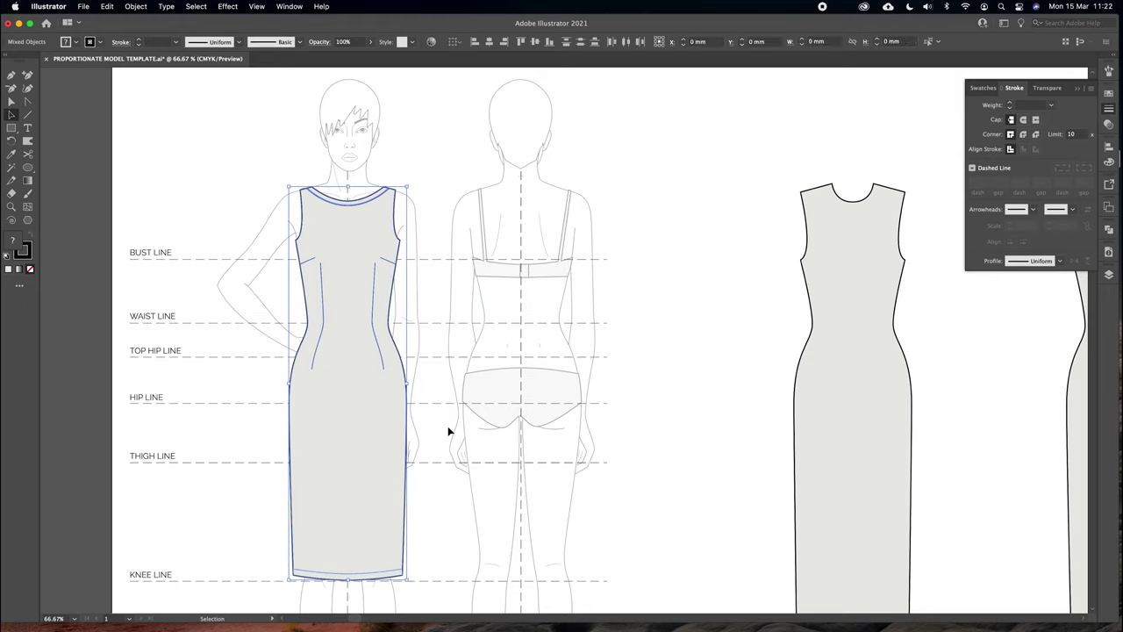
click(139, 7)
click(134, 64)
Place a copy of the grouped dress beside the model template's back view and delete the earlier plain garment shapes
drag(411, 251, 666, 206)
key(super+z)
key(super+minus)
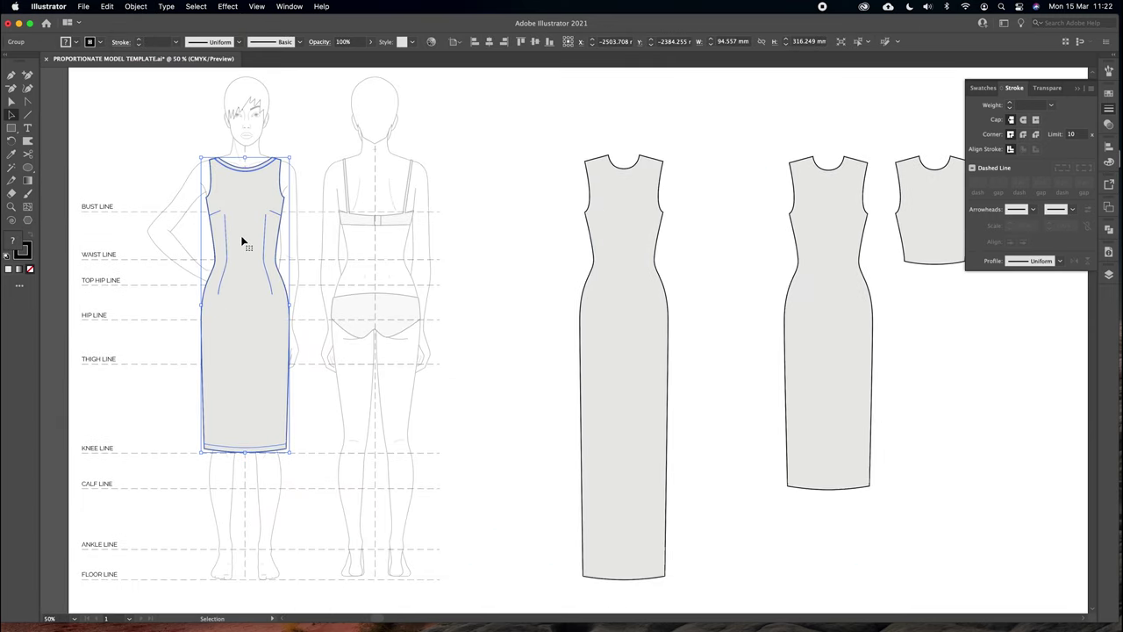
drag(243, 241, 504, 213)
drag(653, 213, 490, 210)
drag(464, 126, 772, 276)
key(Delete)
drag(393, 222, 524, 219)
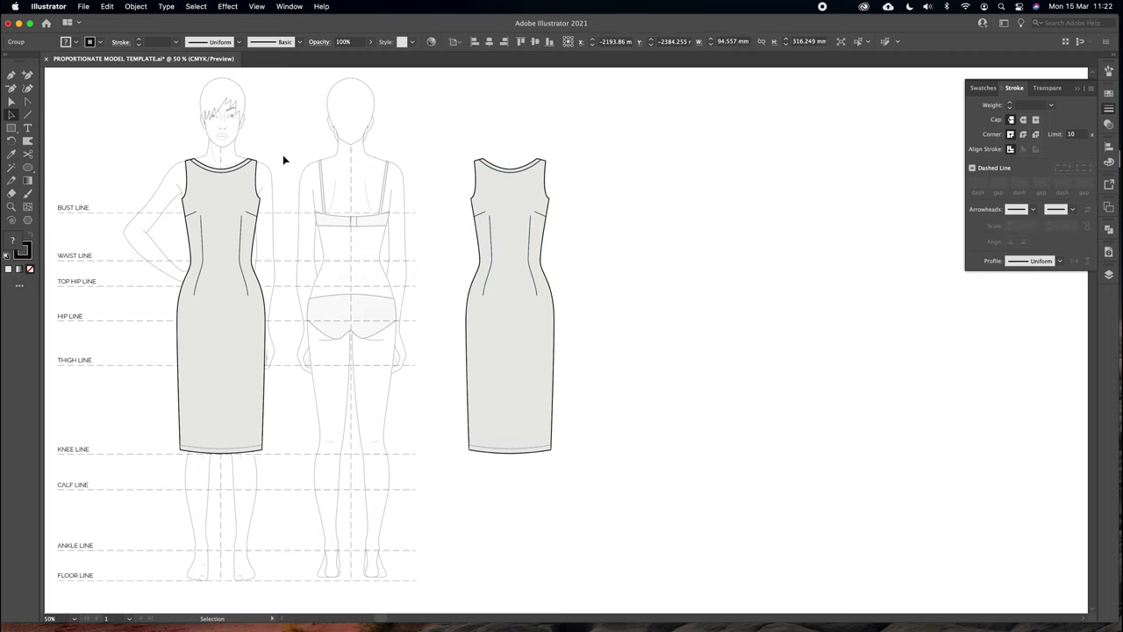
click(282, 156)
Cut the outline and both waist darts of the dress on the model at the waist line with the Scissors tool
key(super+equal)
key(super+equal)
drag(283, 156, 737, 338)
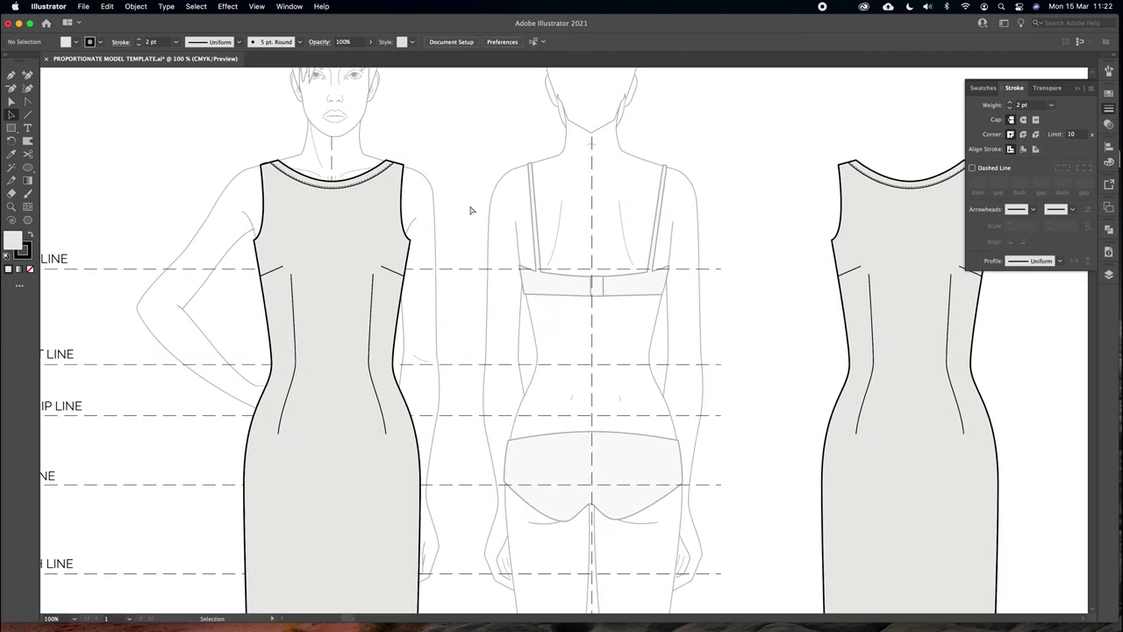
key(super+minus)
key(a)
drag(471, 261, 473, 162)
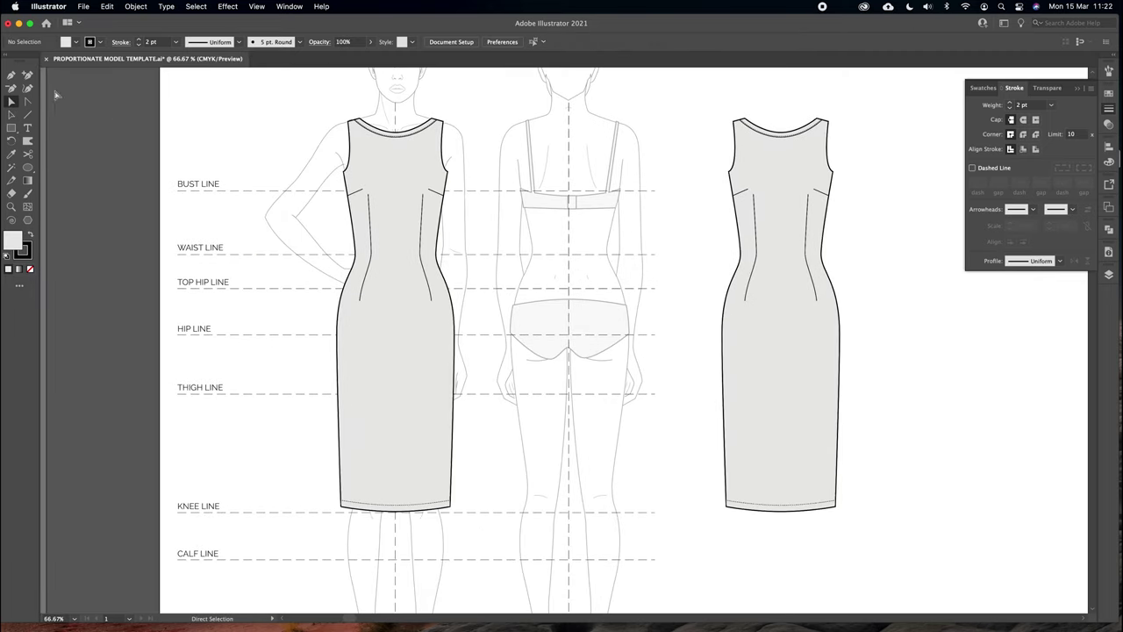
click(406, 178)
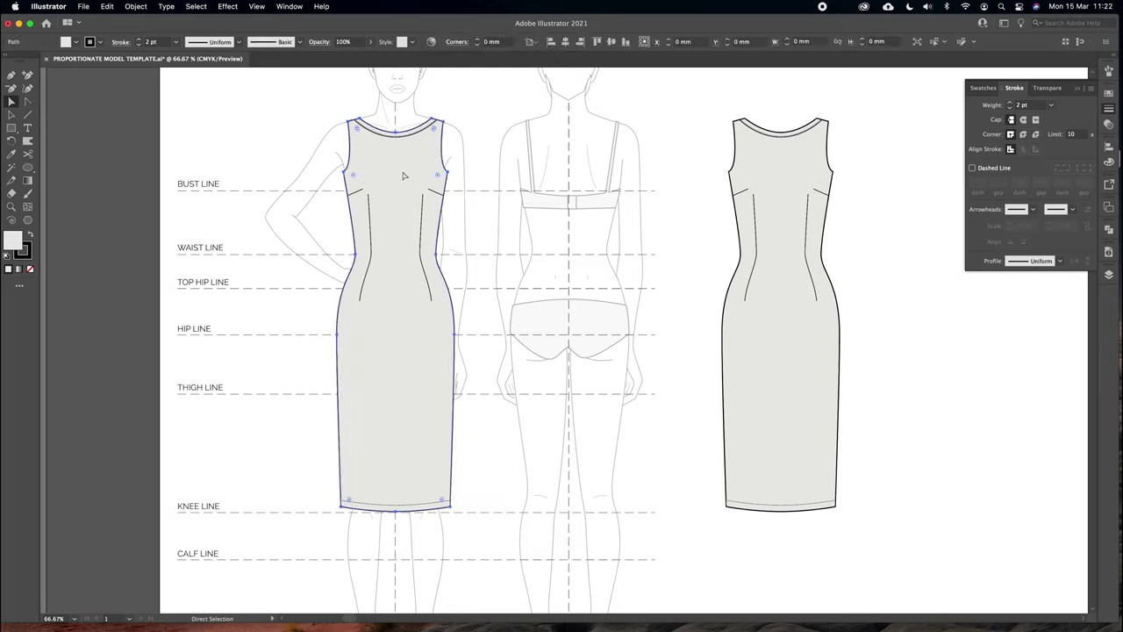
click(28, 155)
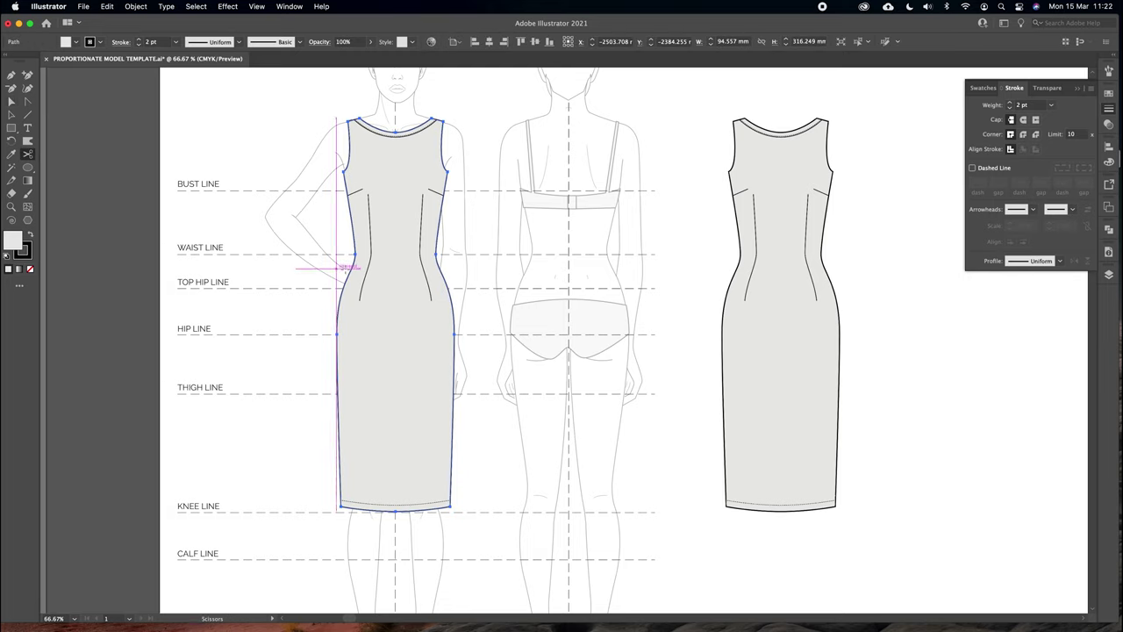
click(355, 253)
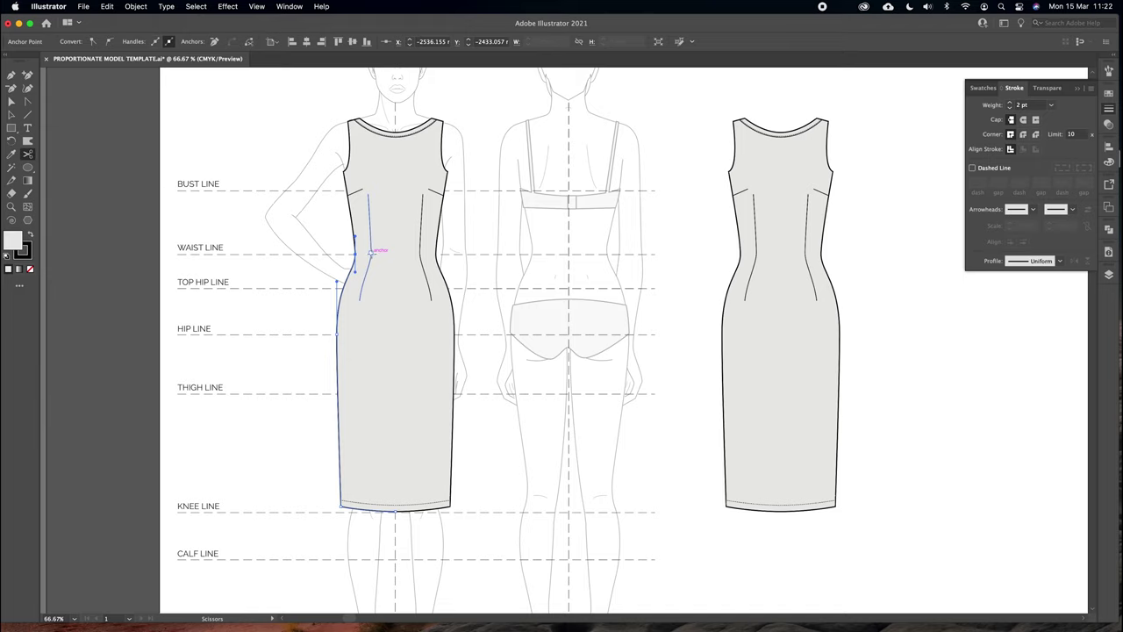
click(436, 252)
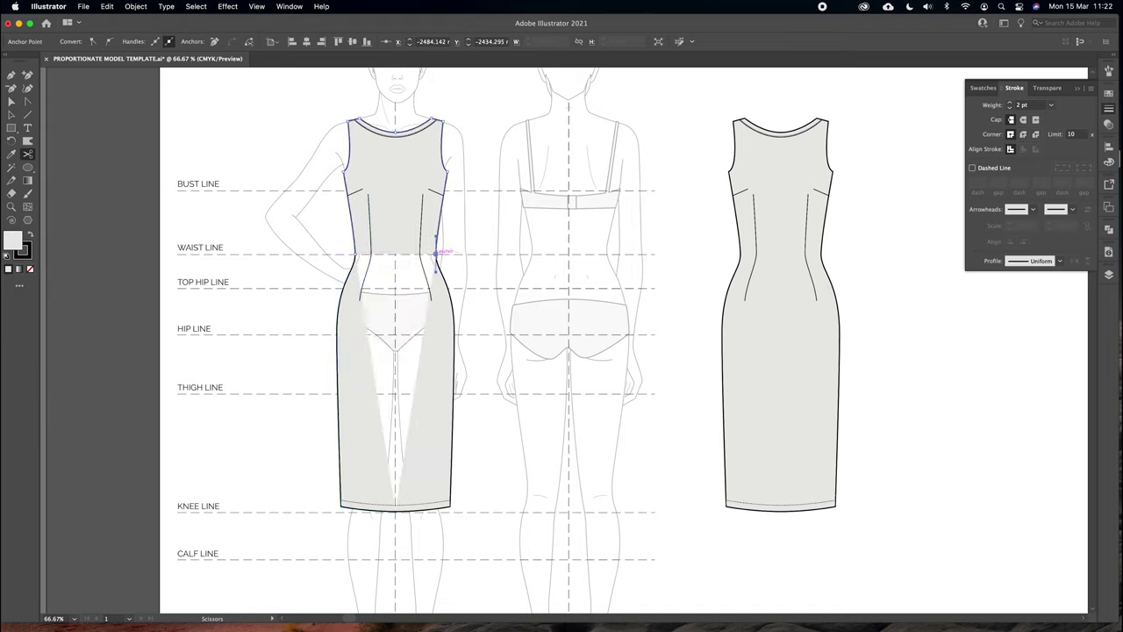
Delete the skirt, hem stitching and lower dart parts below the waist line, keeping the bodice
click(12, 102)
drag(378, 326, 518, 522)
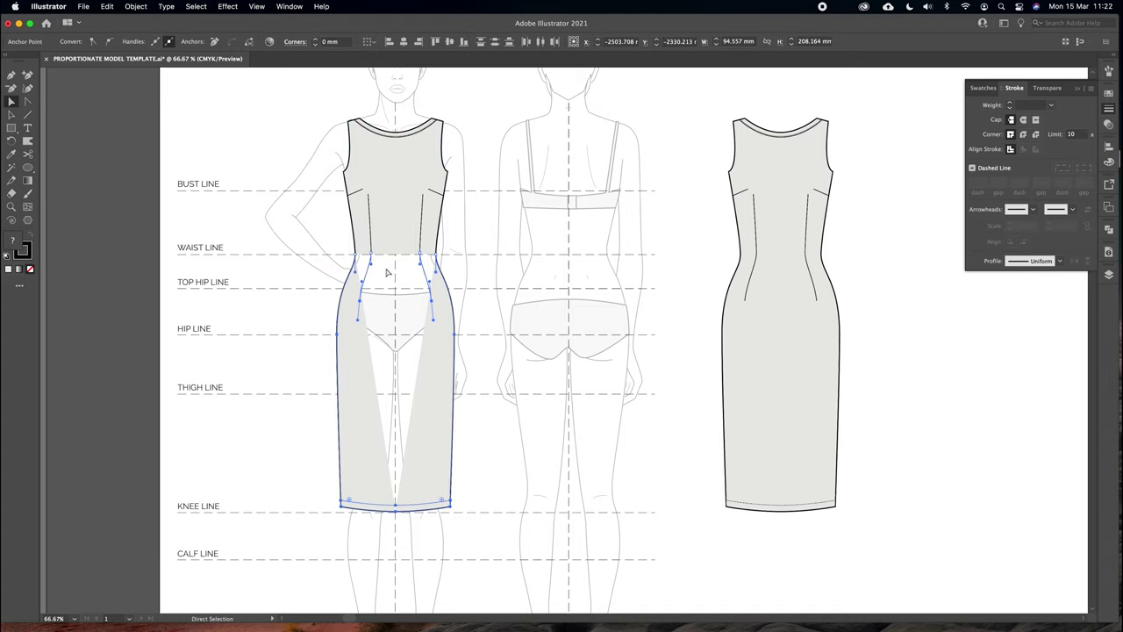
key(Delete)
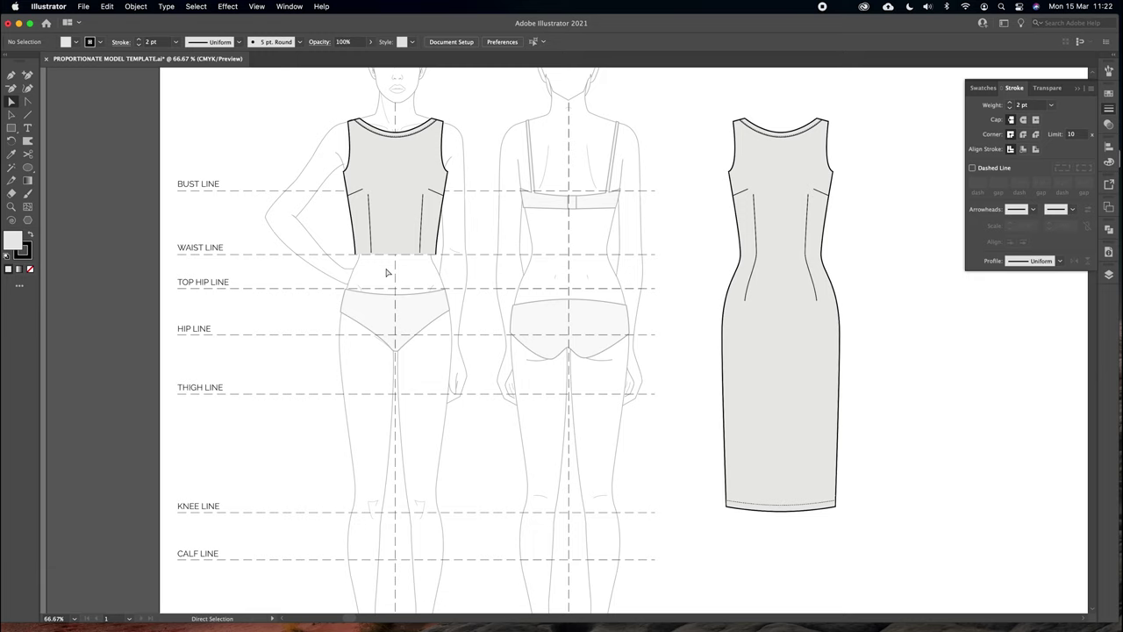
key(super+=)
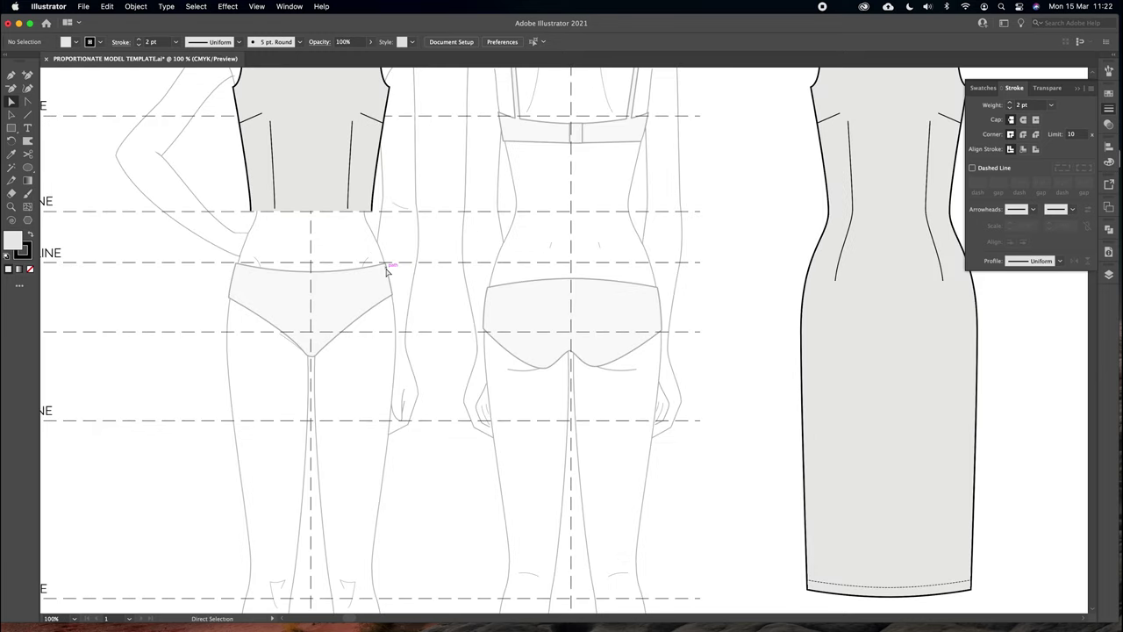
drag(415, 242, 516, 374)
key(super+z)
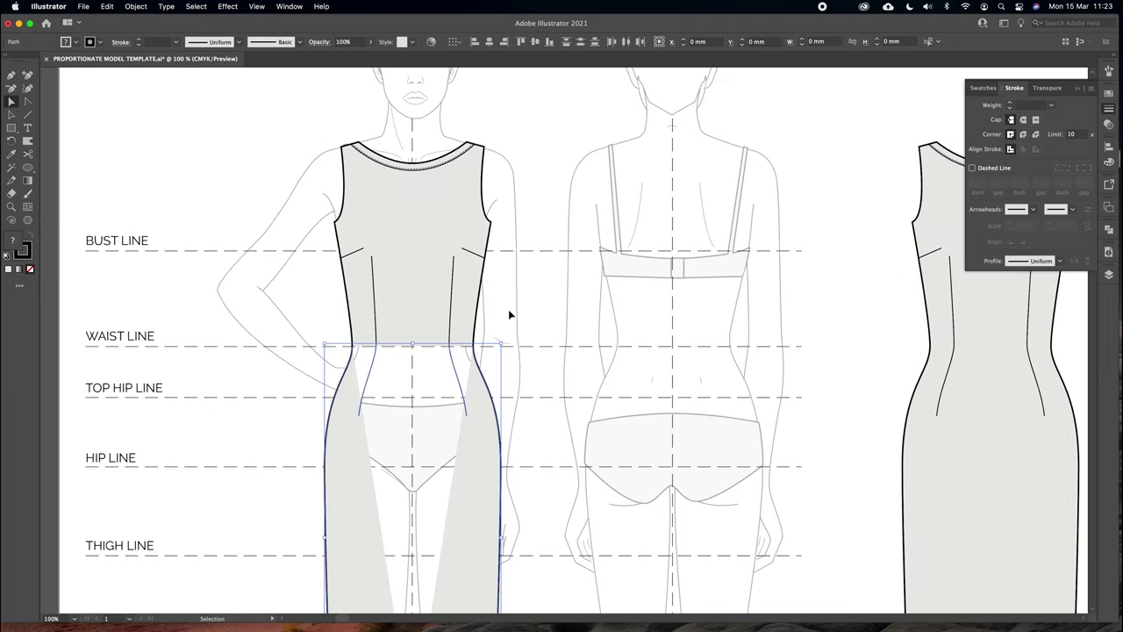
key(Delete)
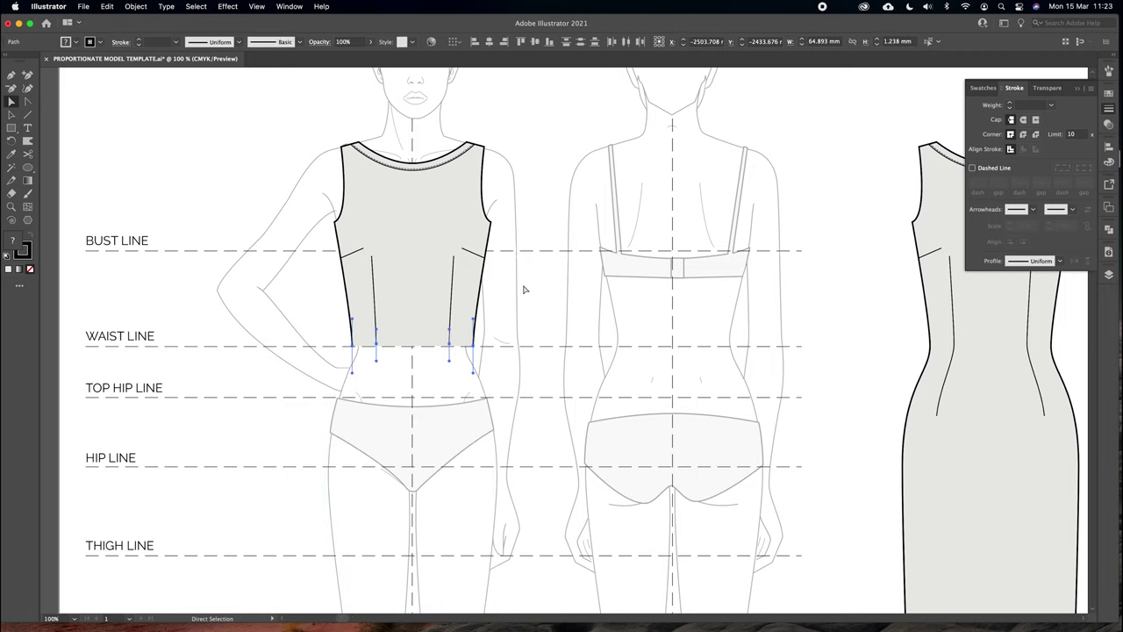
Close the bodice outline at the waist with the Pen tool, adding a centre front point slightly below the waist line
click(375, 345)
drag(508, 386, 468, 331)
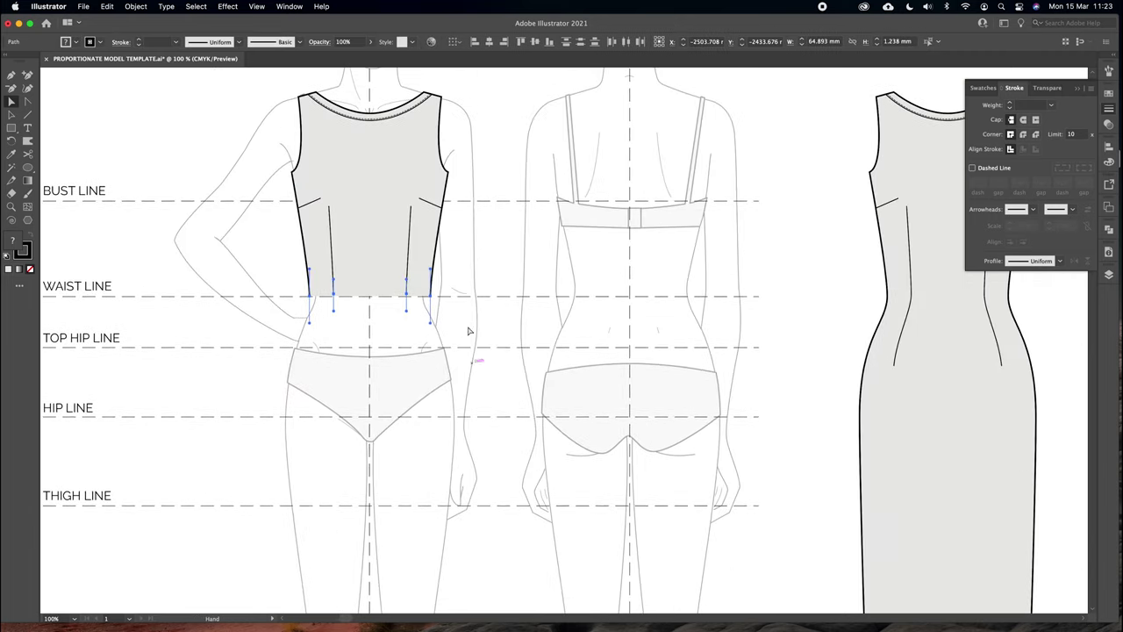
click(477, 254)
drag(473, 250, 487, 317)
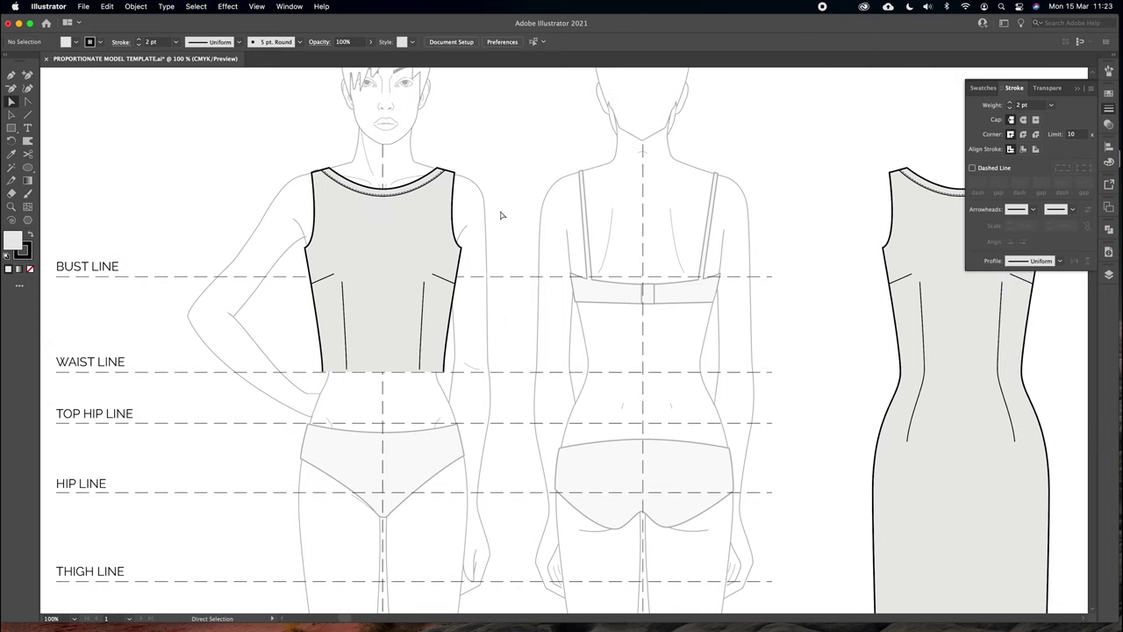
click(11, 75)
click(321, 371)
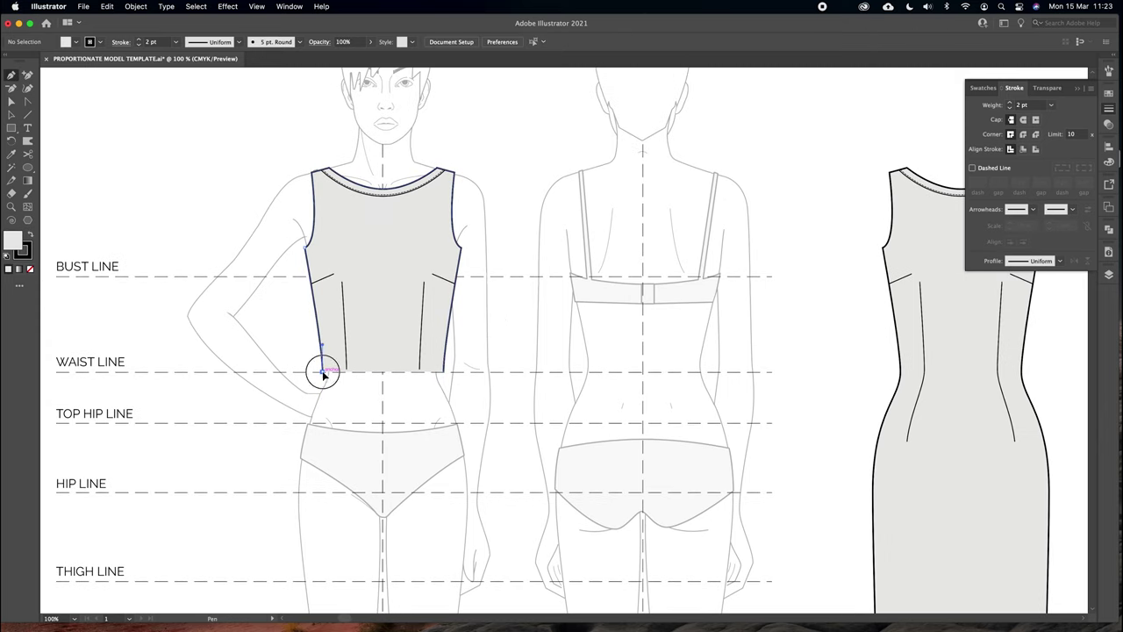
click(383, 379)
click(443, 372)
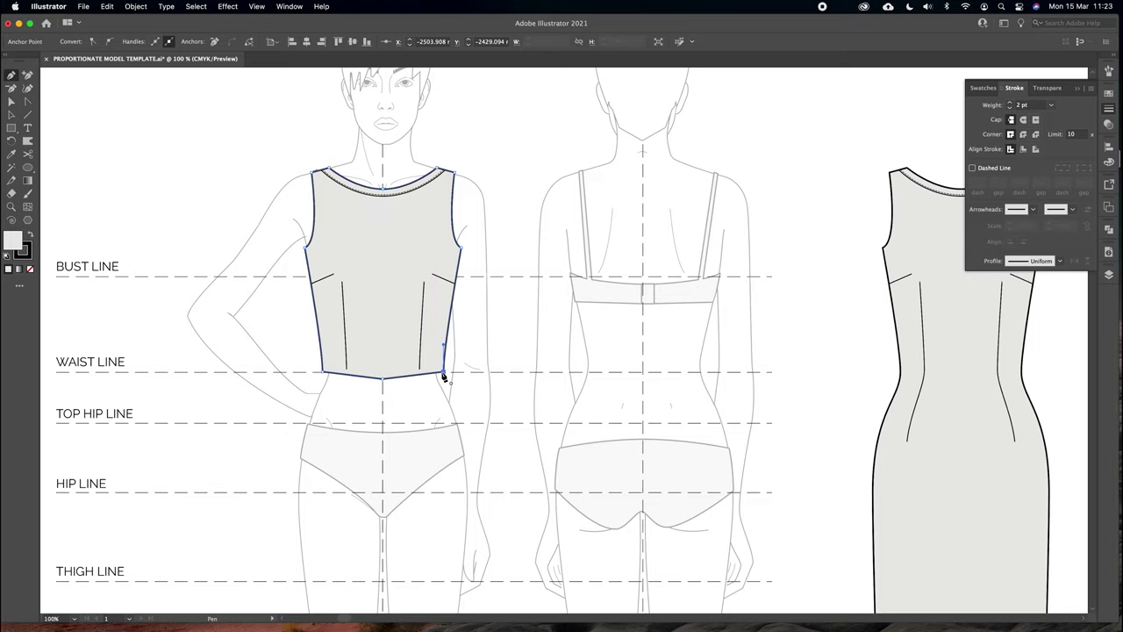
Curve the bodice's waist edge into a smooth arc by converting its centre front point with the Anchor Point tool
click(28, 103)
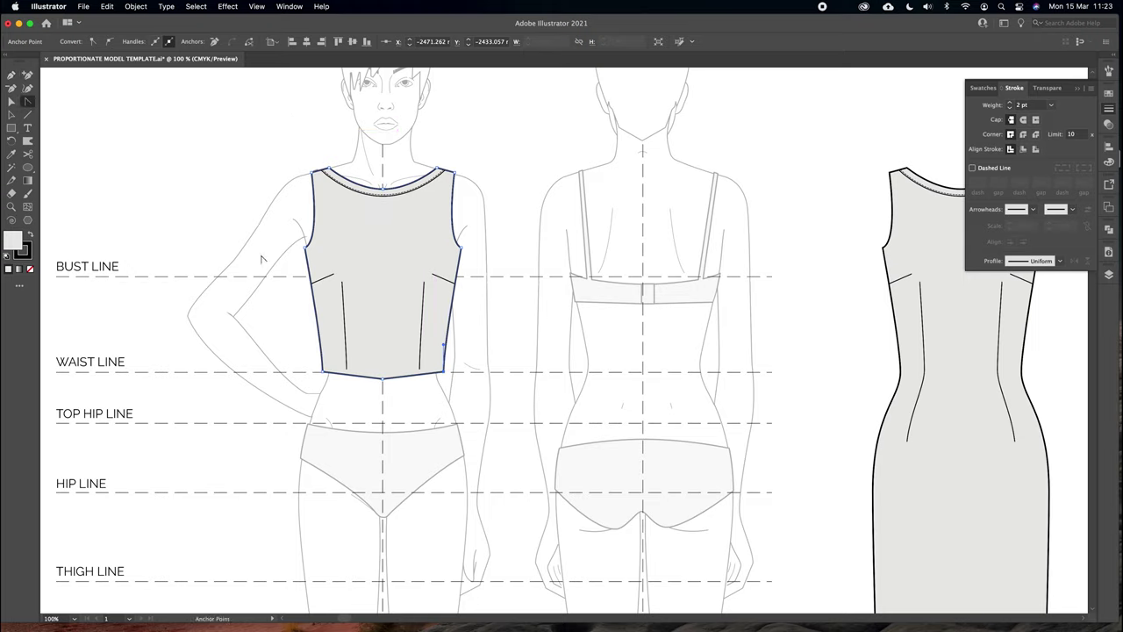
click(400, 387)
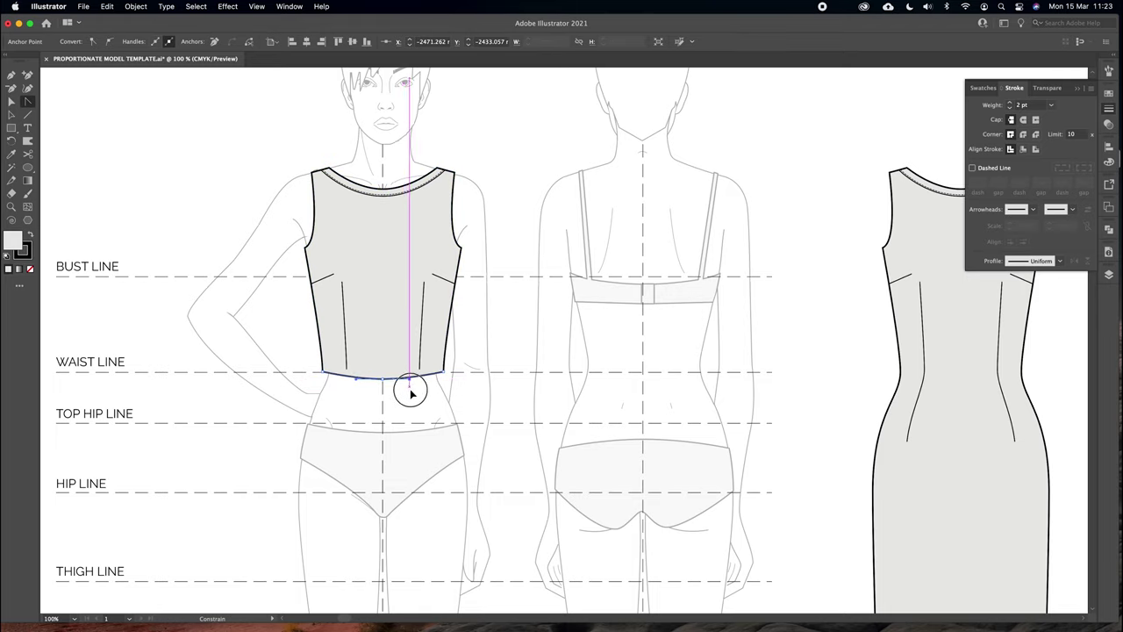
click(416, 390)
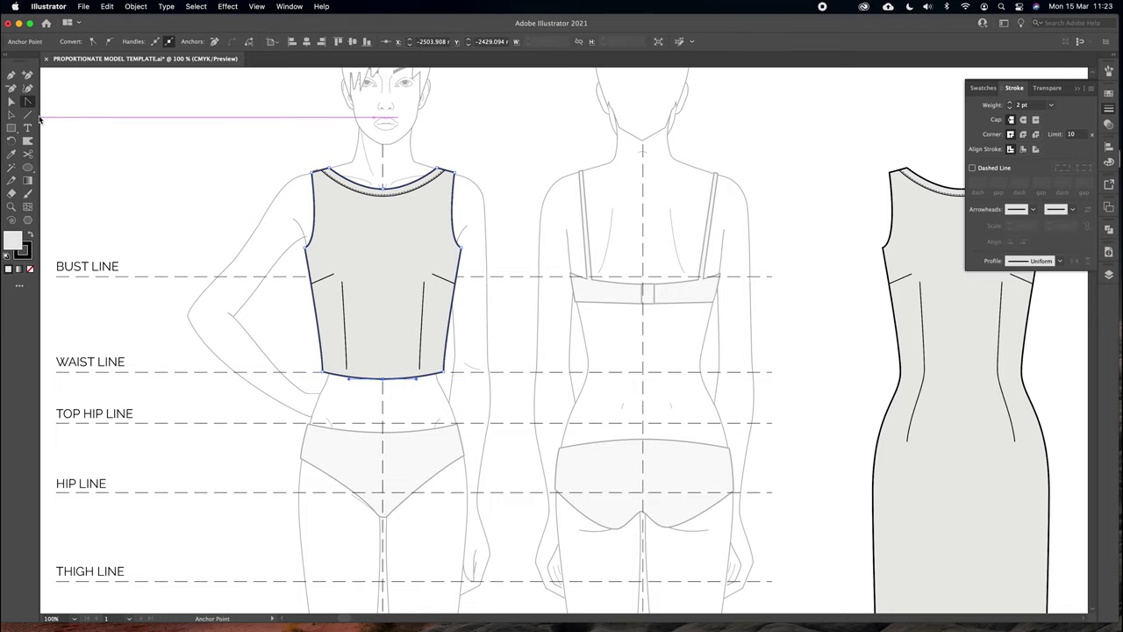
Extend the lower ends of both waist darts down to the bodice's curved waist edge
click(11, 104)
click(348, 370)
mouse_move(347, 371)
mouse_down()
mouse_move(347, 381)
mouse_move(346, 349)
mouse_move(344, 426)
mouse_move(347, 332)
mouse_move(346, 374)
mouse_up()
click(421, 370)
drag(420, 372, 420, 377)
click(524, 287)
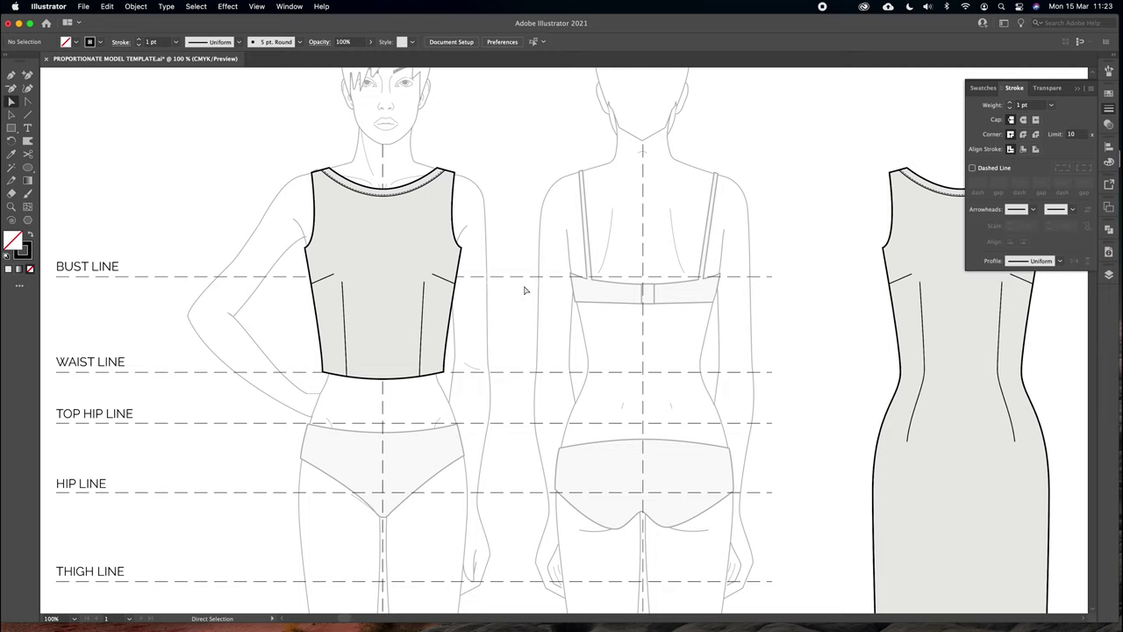
Delete both waist darts from the bodice, keeping the bust darts at the side seams
click(423, 296)
shift+click(344, 301)
shift+click(368, 275)
key(Delete)
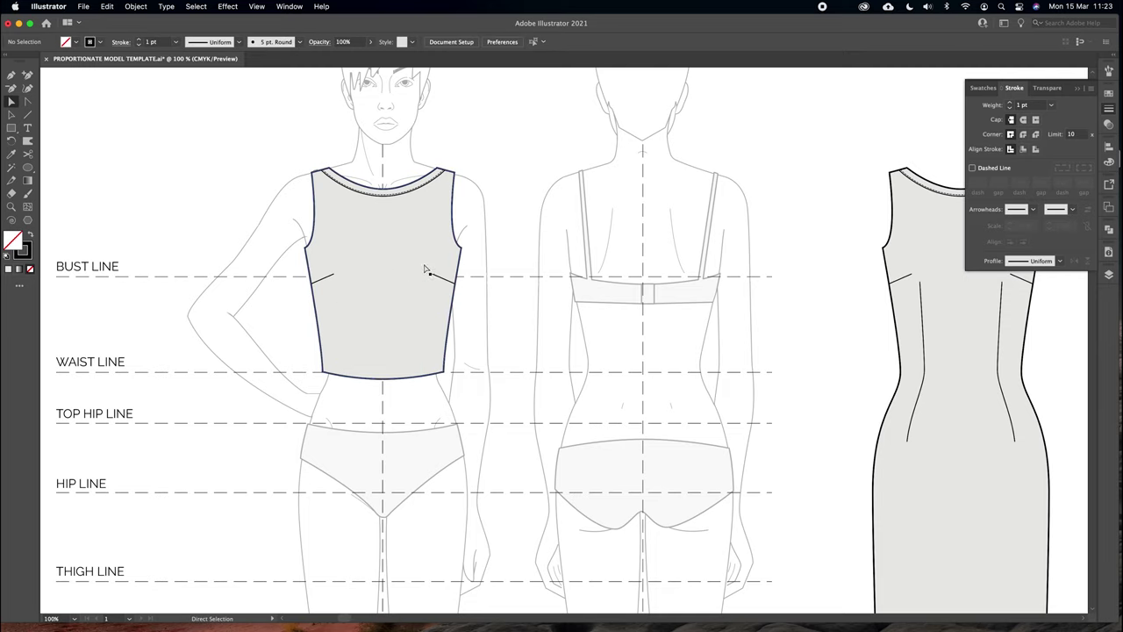
Select the dashed stitch line along the bodice's front neckline
key(super+=)
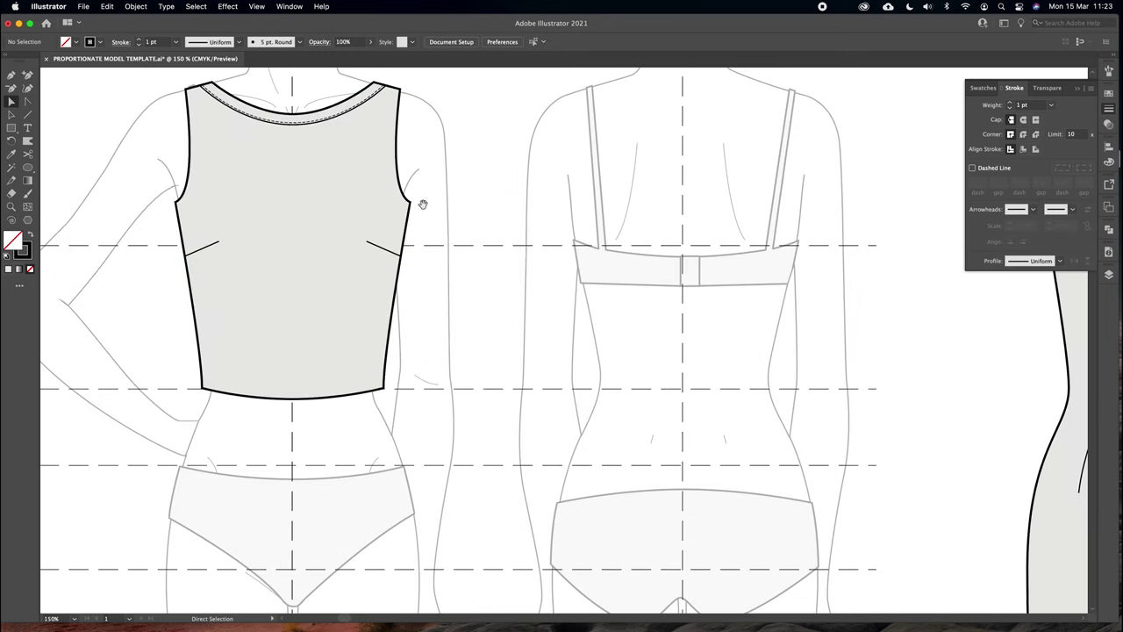
scroll(423, 208, up, 3)
scroll(424, 209, left, 2)
click(358, 212)
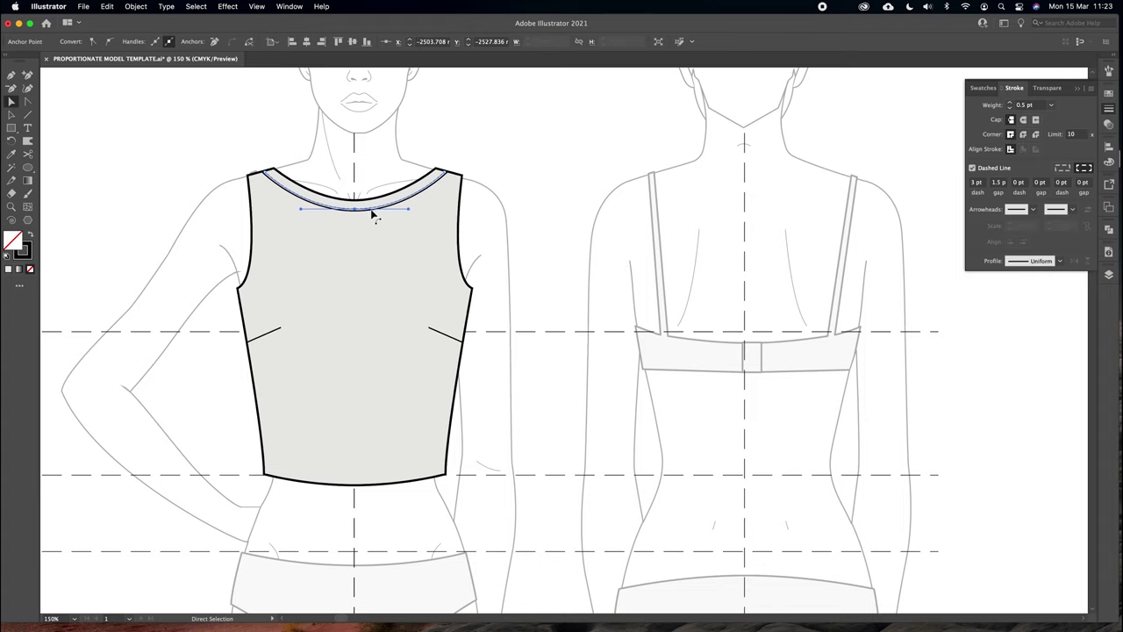
Pull the centre points of the front neckband seam and its dashed stitching line down into a deep scoop
scroll(331, 239, up, 2)
click(110, 171)
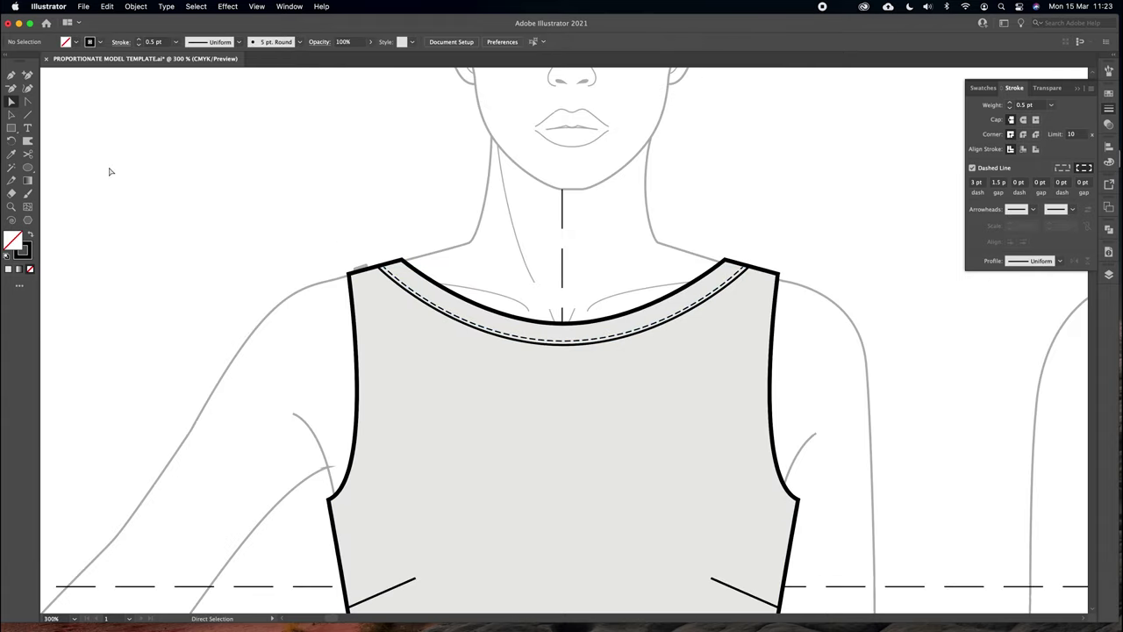
click(10, 103)
drag(566, 345, 568, 489)
click(566, 341)
drag(566, 345, 566, 478)
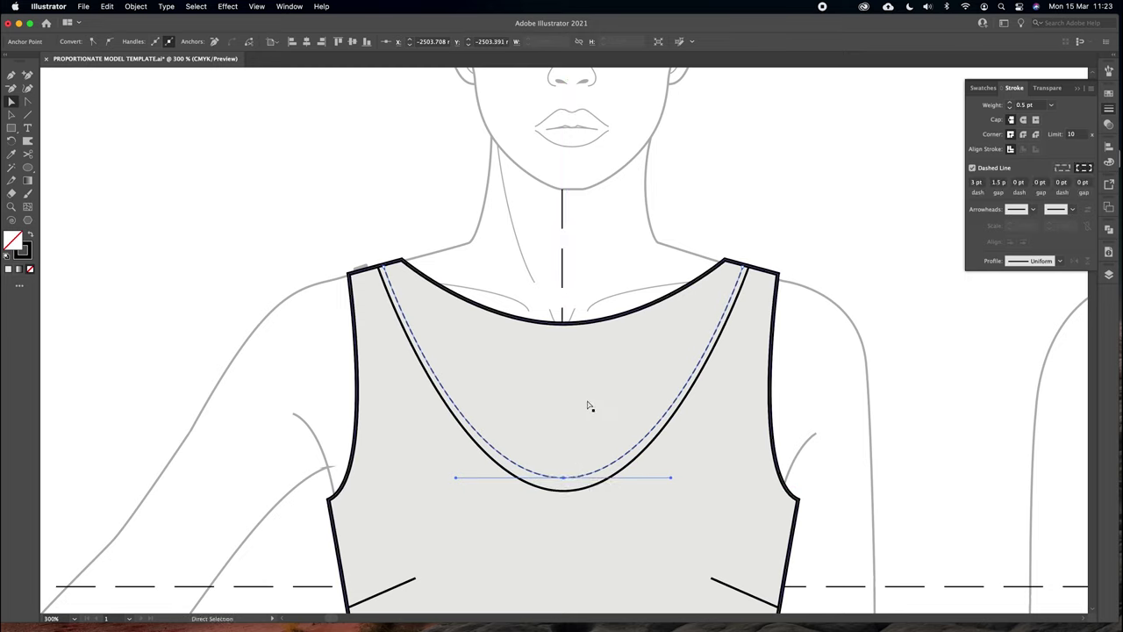
Nudge the centre point of the dashed stitching line down so it runs close to the neckband seam
key(Down)
key(Down)
key(Down)
key(Down)
key(Down)
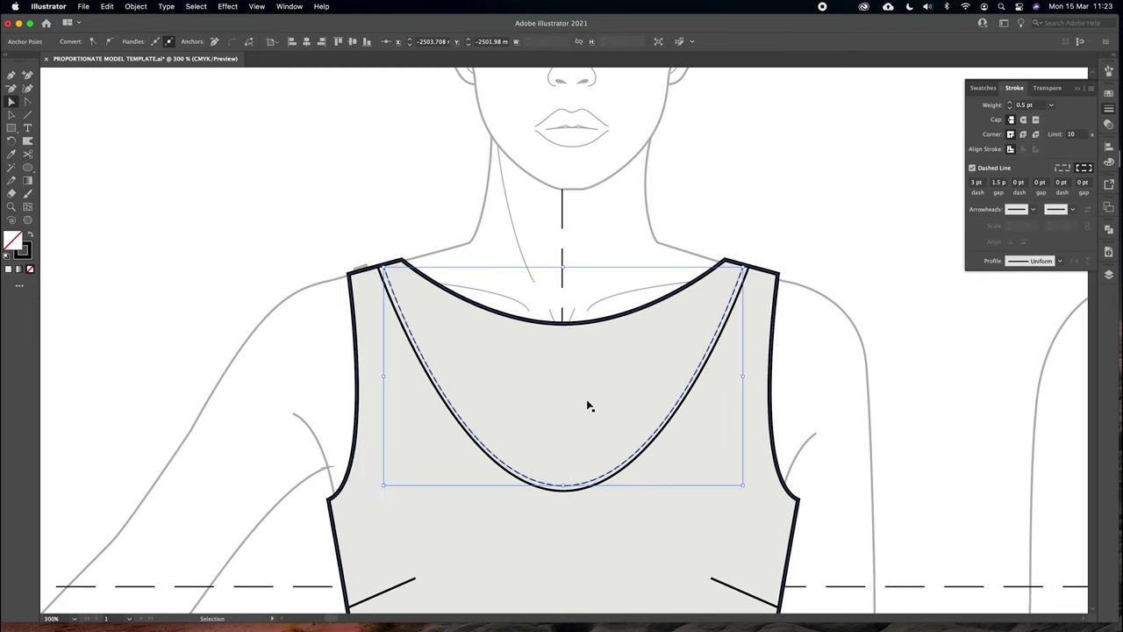
Lower the centre point of the bodice's front neckline to follow the scooped neckband seam
key(super+minus)
click(562, 232)
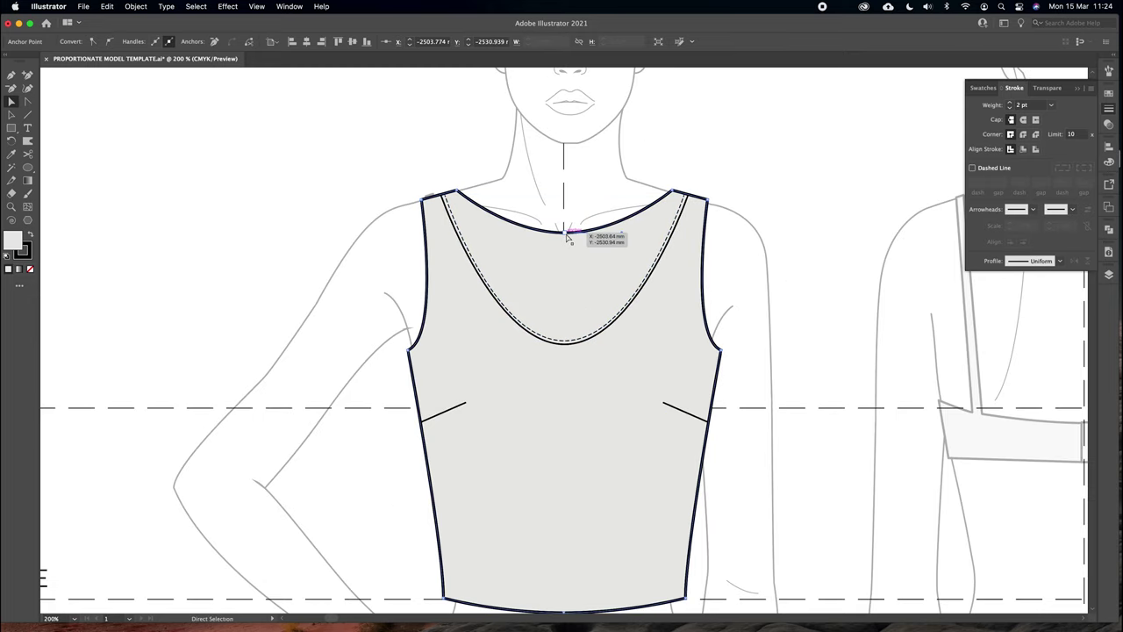
click(564, 233)
drag(564, 235, 565, 325)
click(720, 147)
key(super+minus)
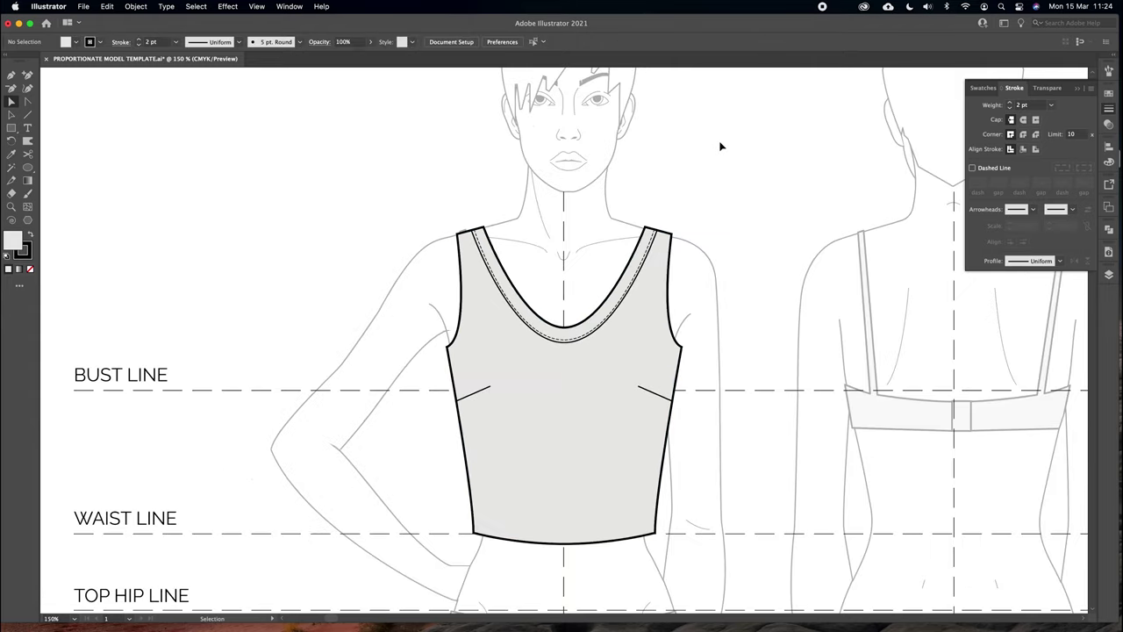
Add an anchor point where the neckband seam meets the right shoulder, and move the outer shoulder point down onto the neckband seam
drag(715, 182, 626, 256)
key(super+plus)
key(super+plus)
click(662, 157)
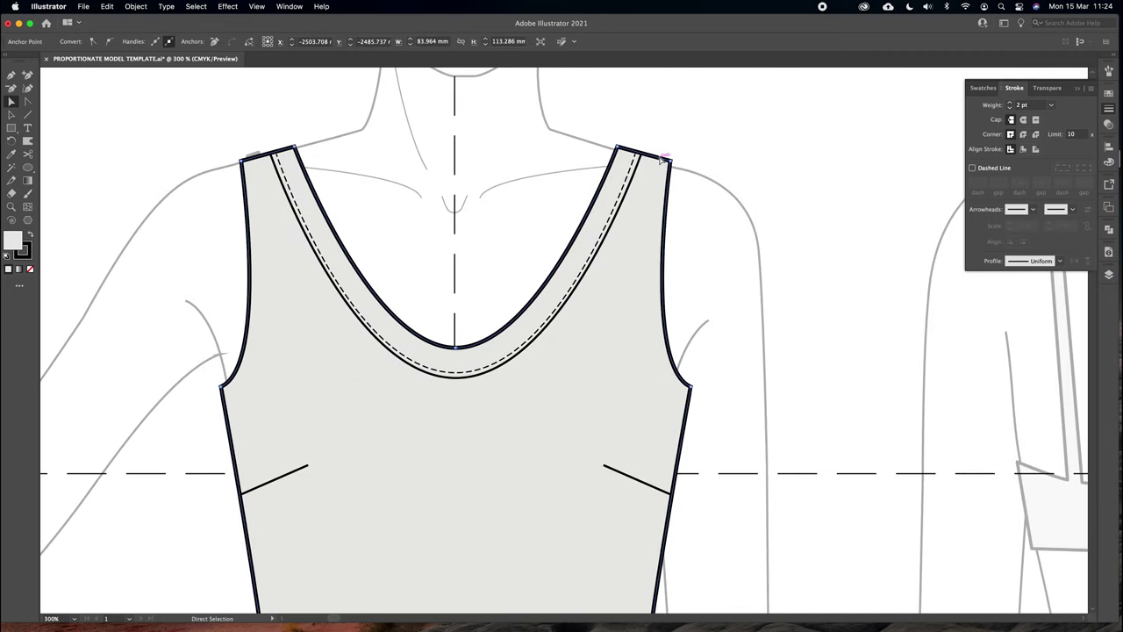
drag(27, 78, 69, 87)
click(641, 156)
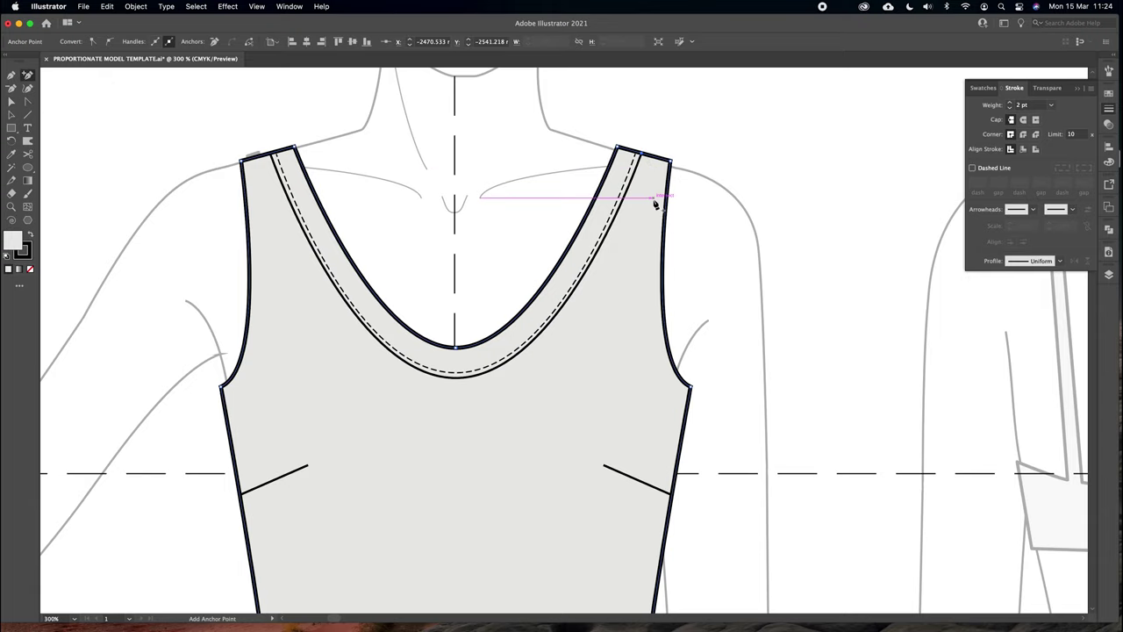
click(13, 104)
drag(670, 161, 582, 279)
drag(579, 288, 579, 292)
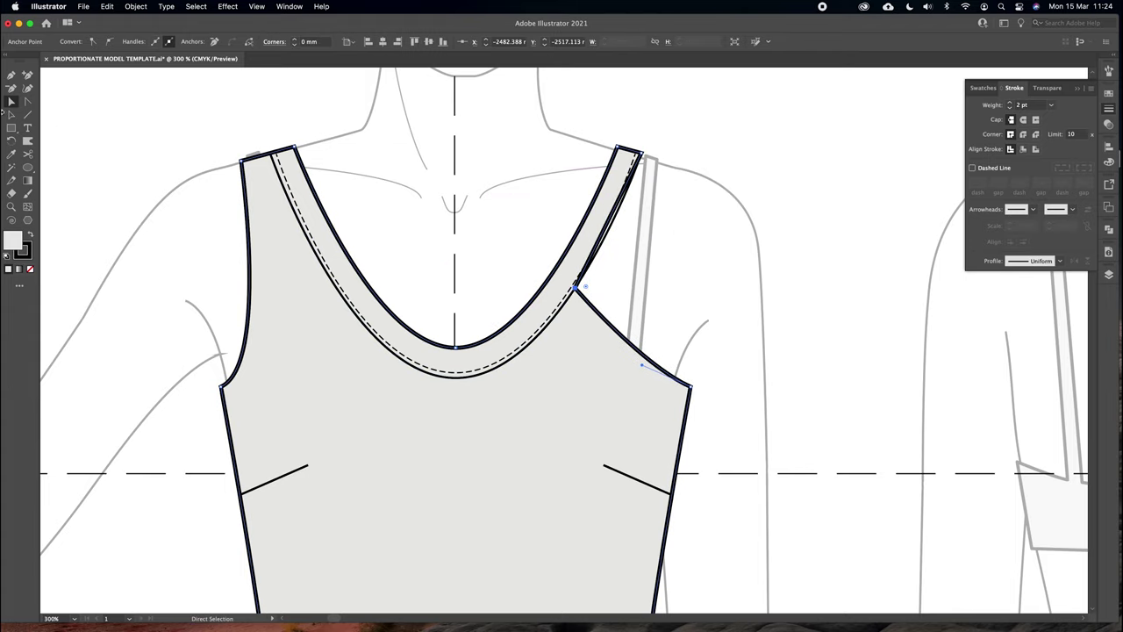
Curve the strap's outer edge along the neckband seam and reshape the right armhole into a shallow curve towards the underarm
click(27, 103)
drag(575, 288, 620, 219)
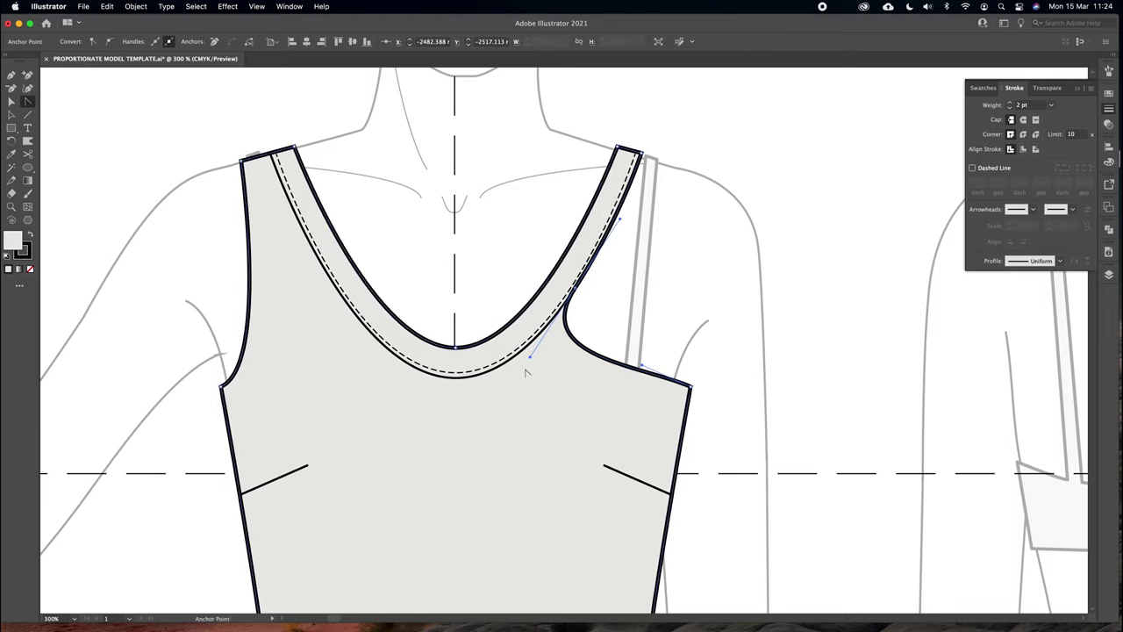
drag(530, 358, 595, 320)
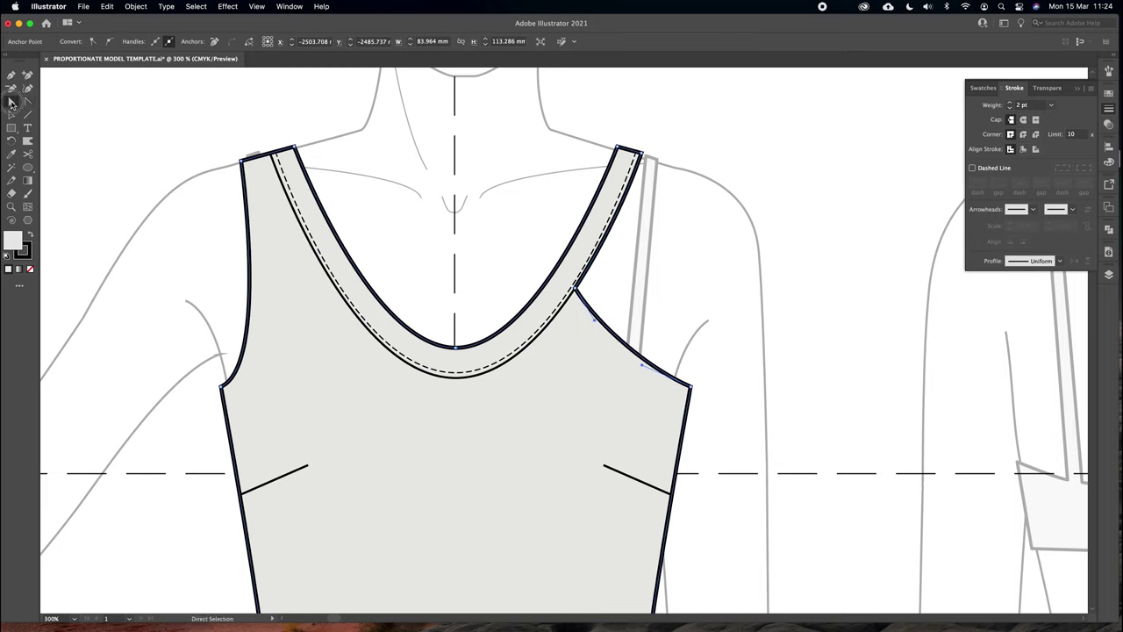
Nudge the right underarm point inward to narrow the side seam
click(691, 387)
key(Left)
key(Left)
key(Left)
key(Left)
key(Left)
key(Left)
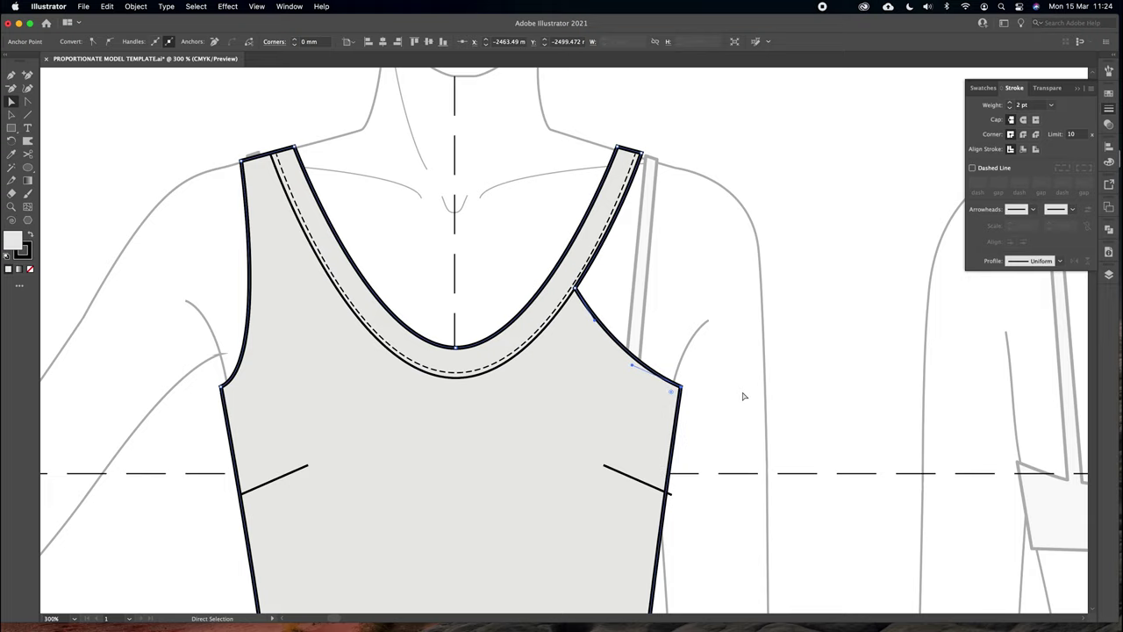
Delete the bust dart on the right side of the bodice
click(671, 495)
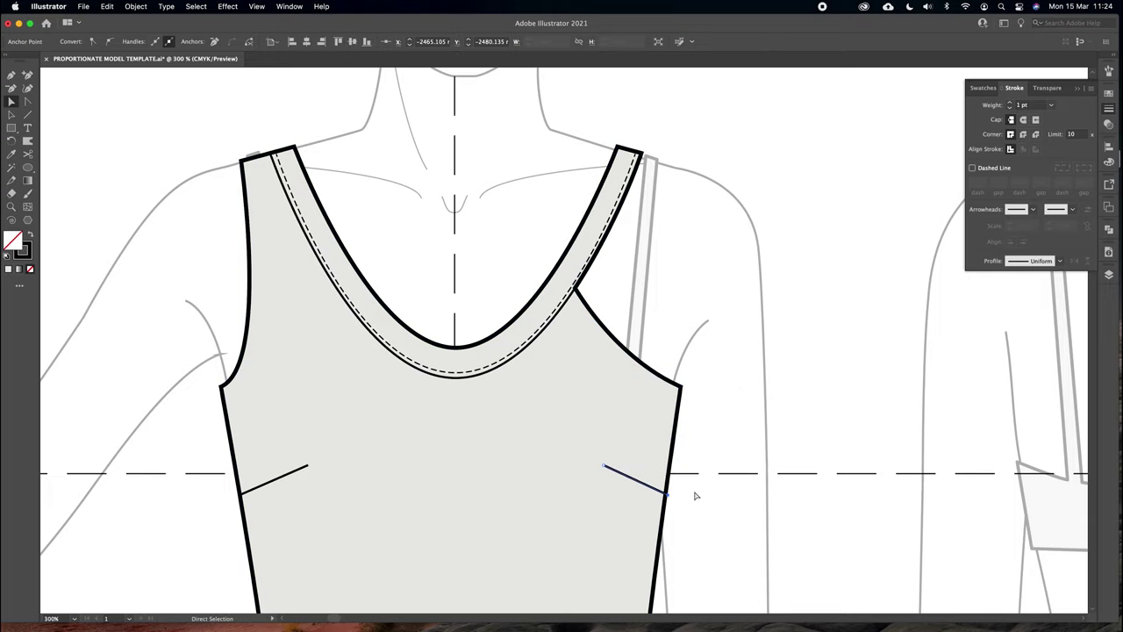
key(super+minus)
drag(563, 338, 471, 247)
key(Delete)
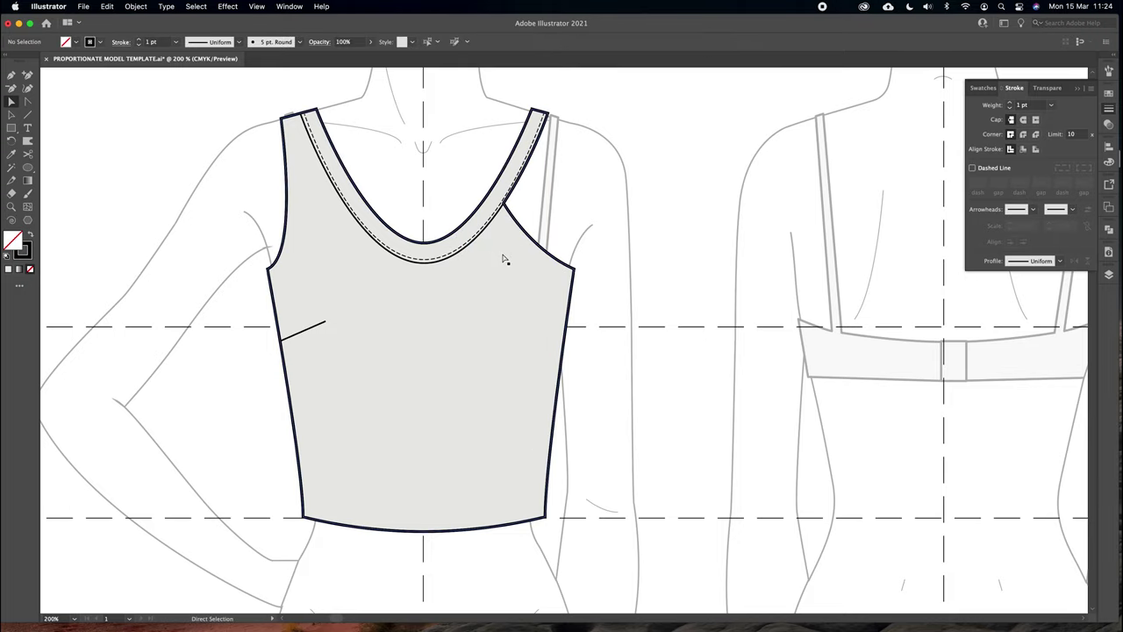
Draw a long, slightly curved gather line running down from the centre of the neckband seam
click(10, 75)
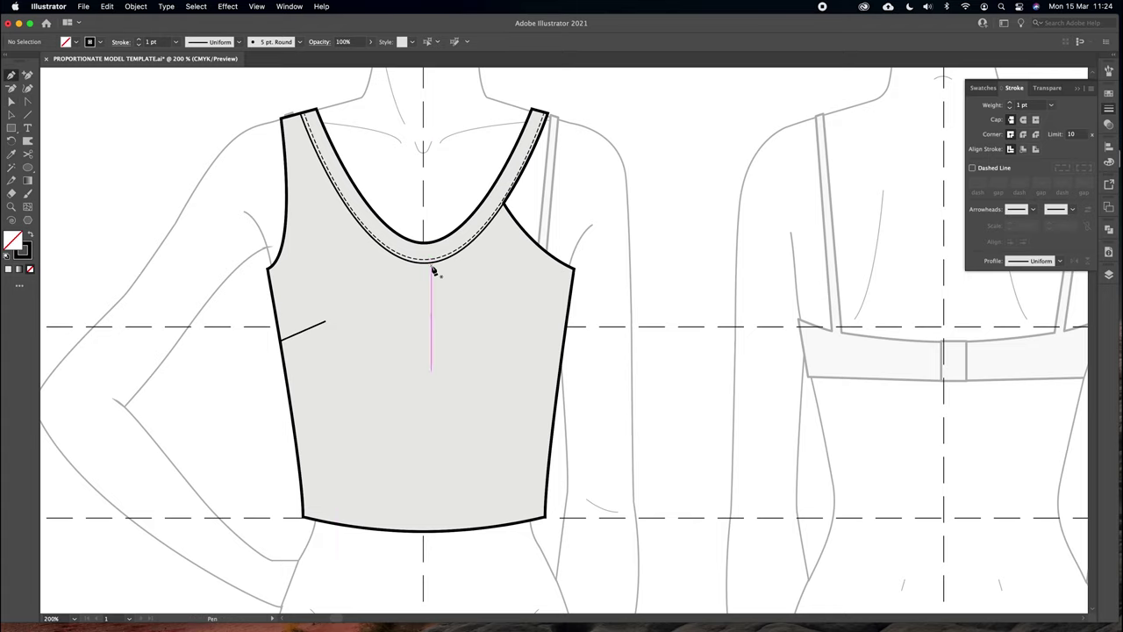
click(426, 262)
drag(439, 355, 442, 403)
key(super)
Draw a shorter curved gather line from the neckband seam just right of the first one
click(11, 77)
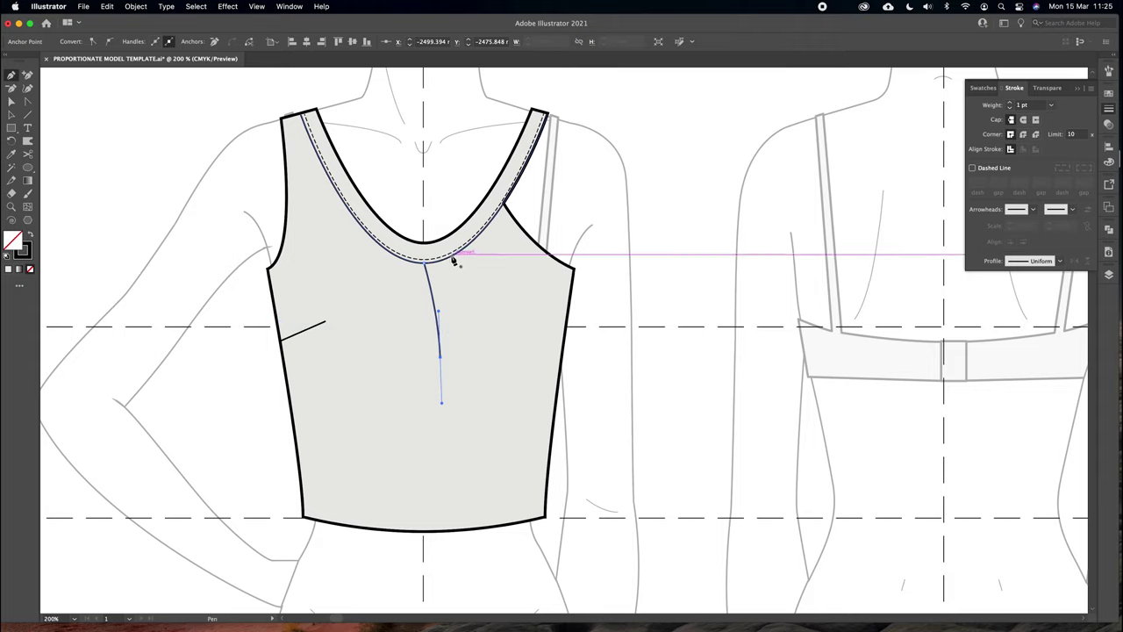
key(super+equal)
drag(625, 236, 576, 280)
click(494, 196)
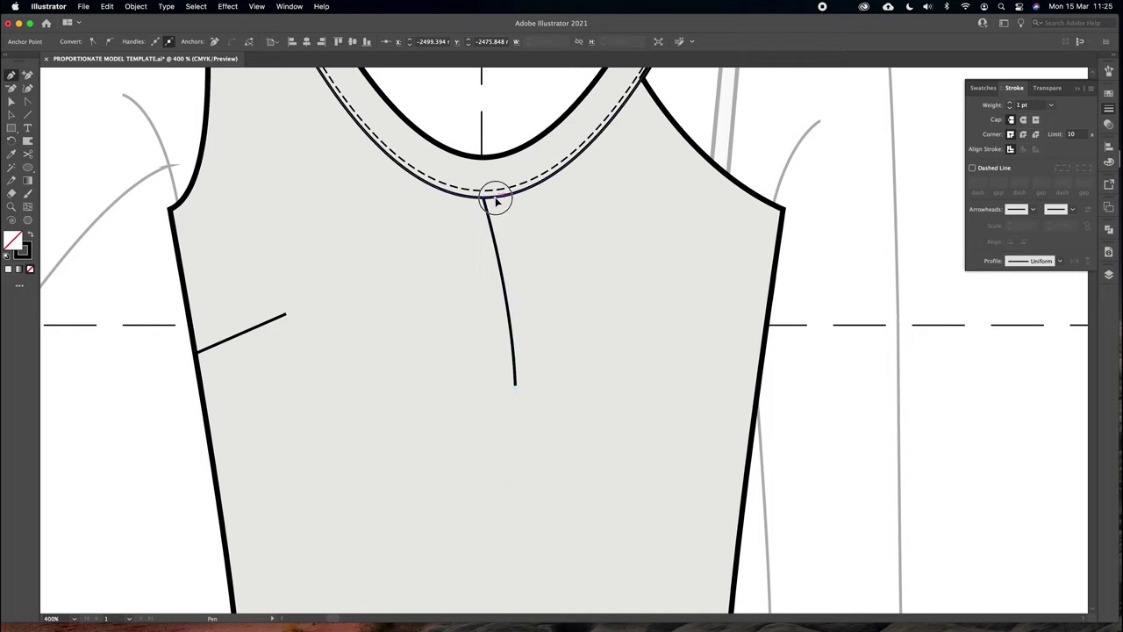
click(519, 316)
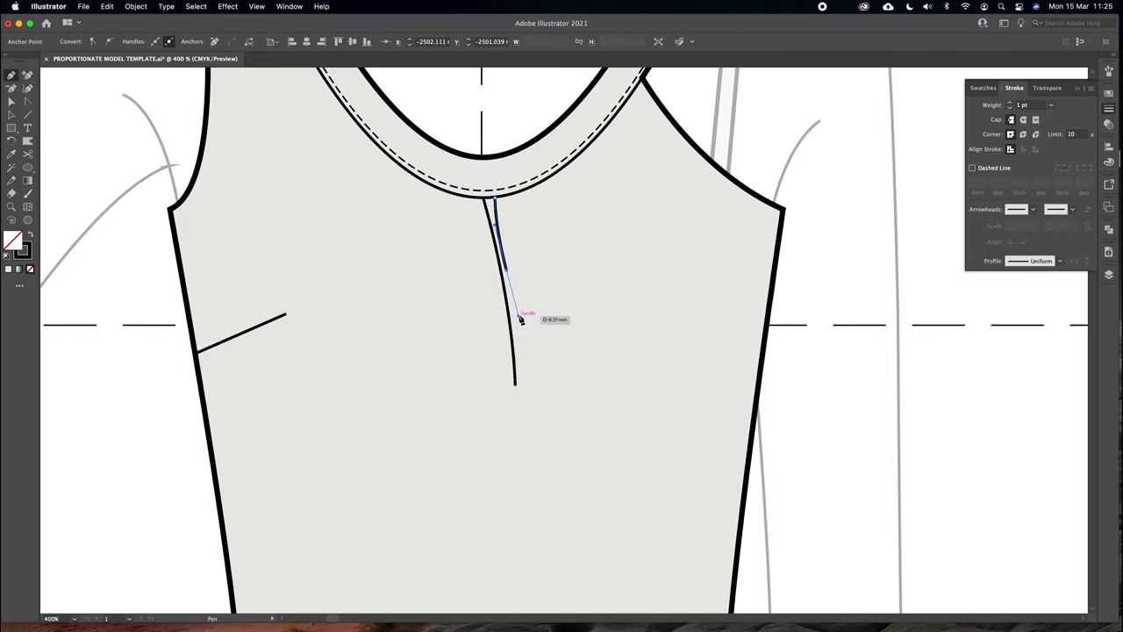
Draw two more curved gather lines of different lengths further right along the neckband seam
click(13, 76)
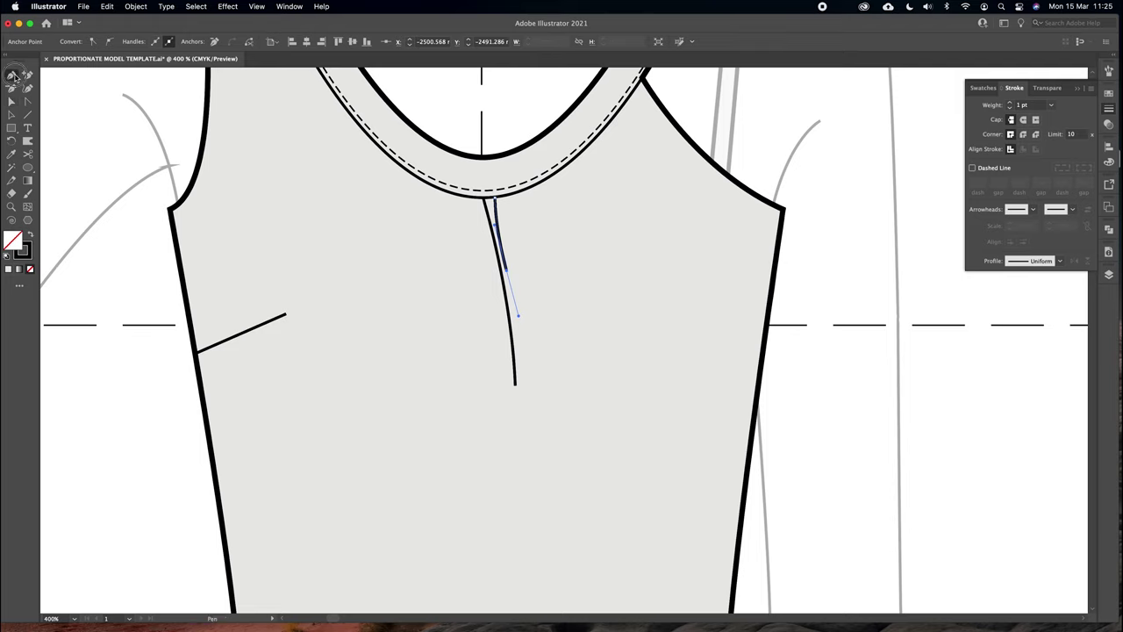
click(503, 197)
drag(533, 319, 534, 360)
key(a)
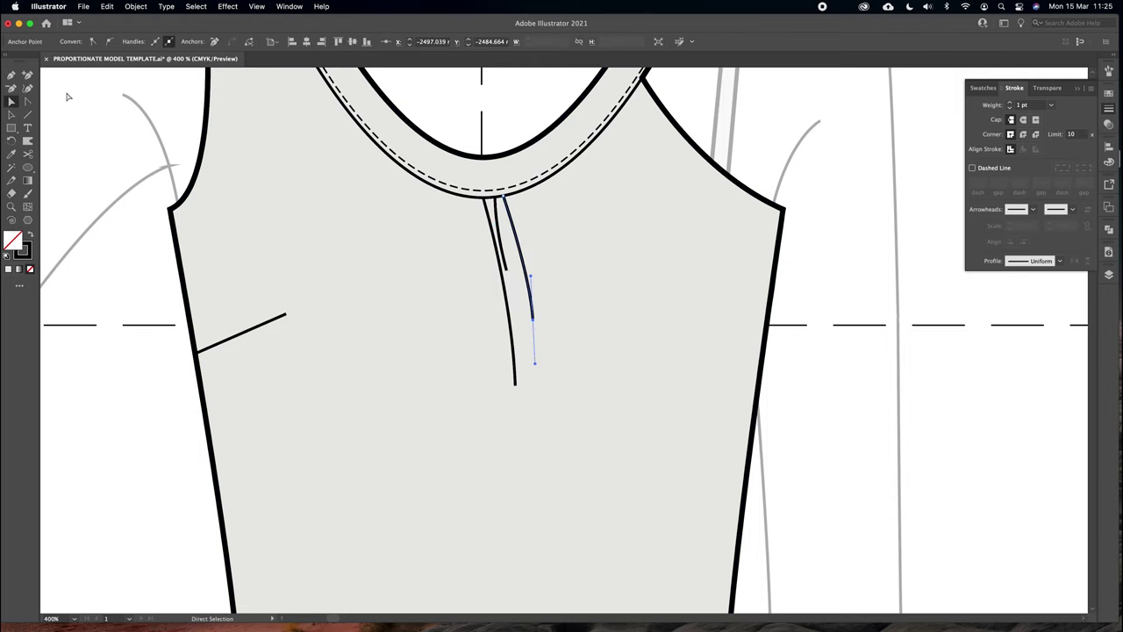
click(516, 192)
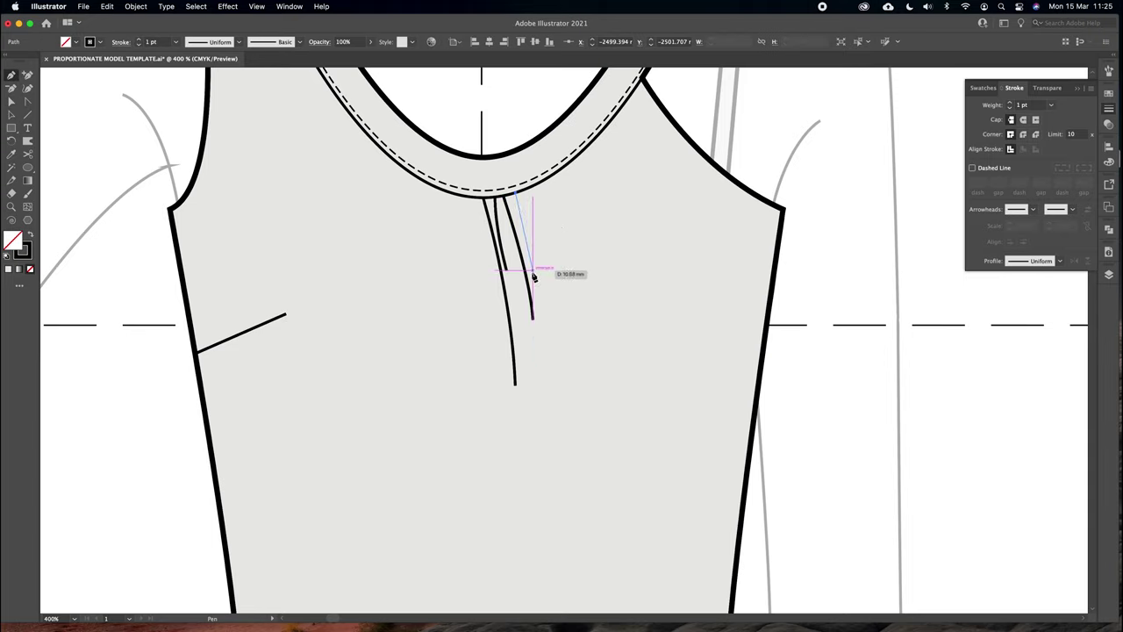
drag(532, 282, 544, 312)
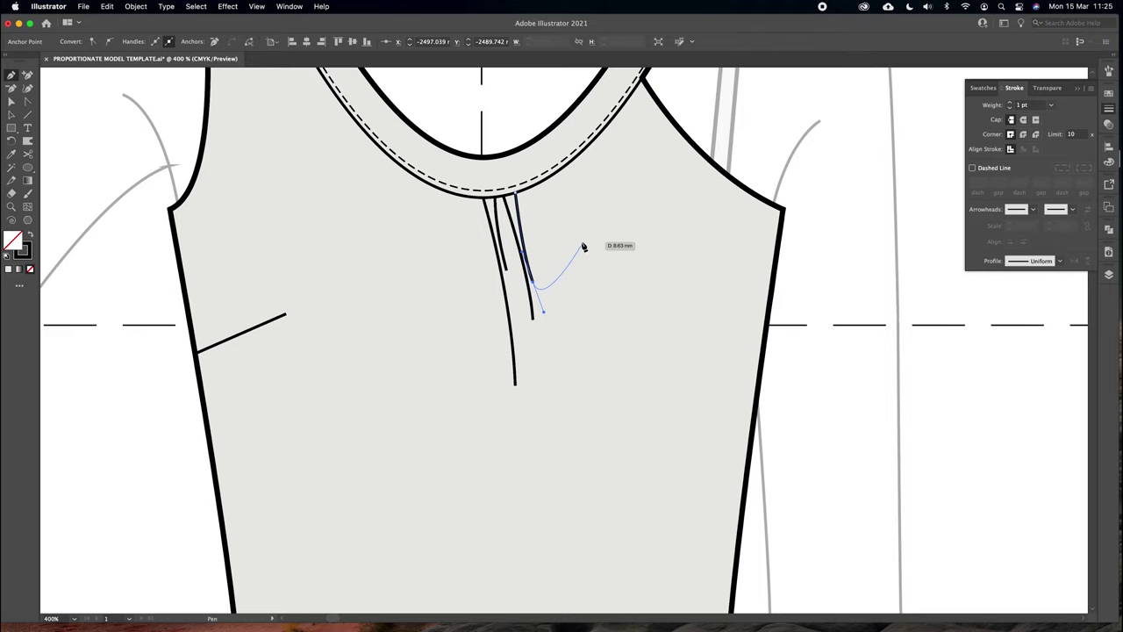
Draw a fifth gather line, about 5 mm wide and 15 mm high, at the right end of the row
click(10, 101)
click(11, 76)
click(529, 187)
drag(562, 300, 569, 345)
super+click(501, 105)
key(super+minus)
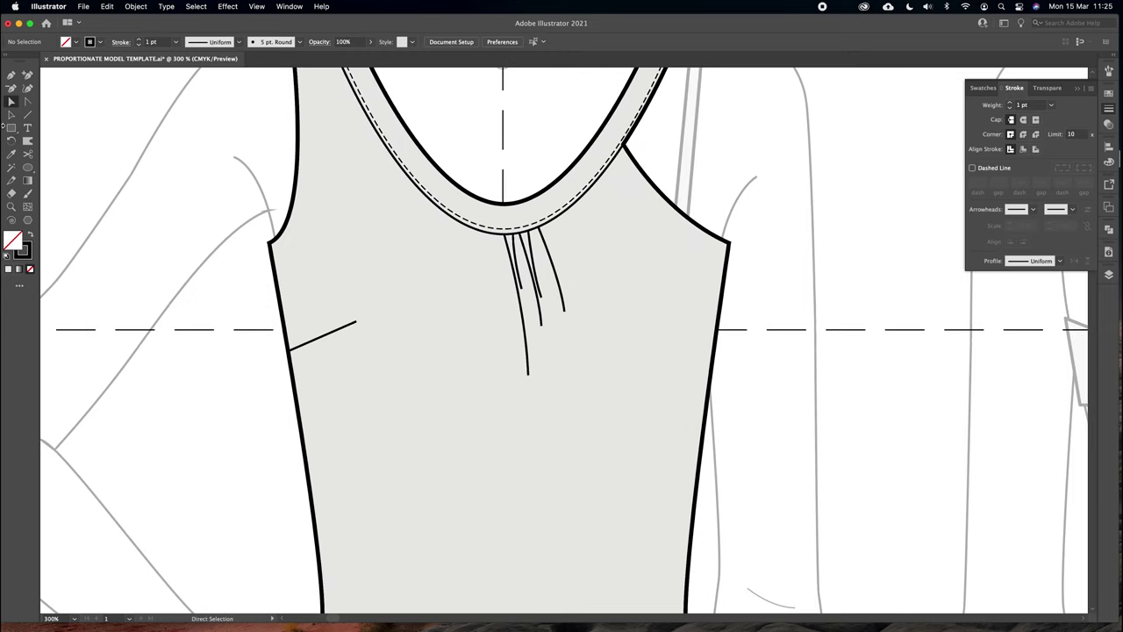
Set the stroke weight of all five gather lines to 0.35 pt
click(11, 115)
click(534, 252)
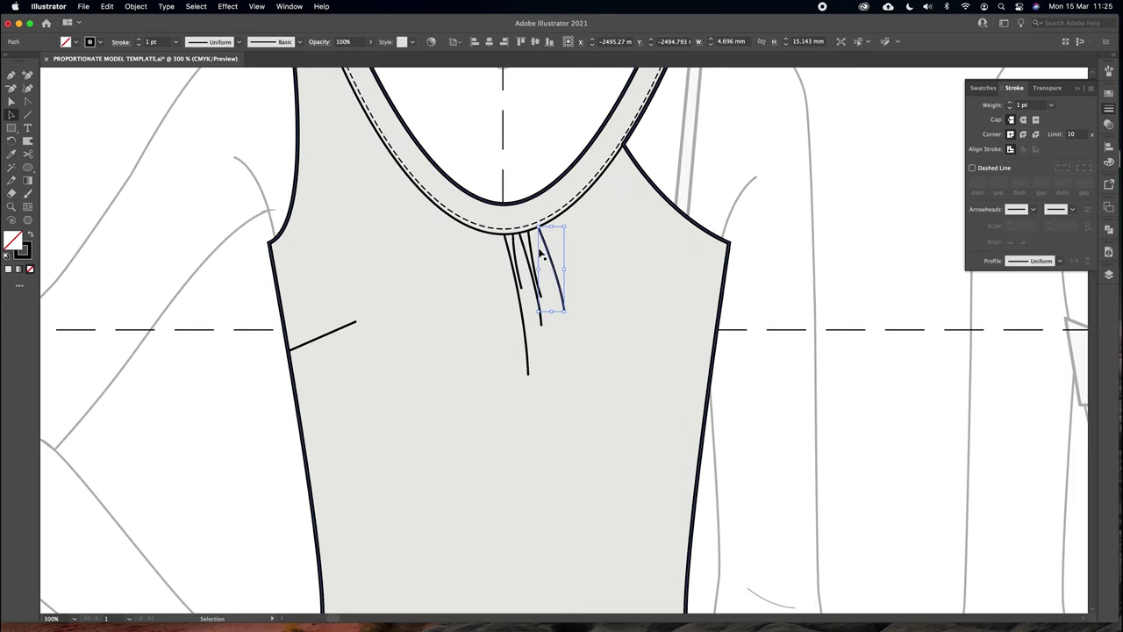
shift+click(531, 248)
shift+click(524, 248)
shift+click(515, 246)
shift+click(508, 242)
click(1028, 106)
text(.35)
key(Return)
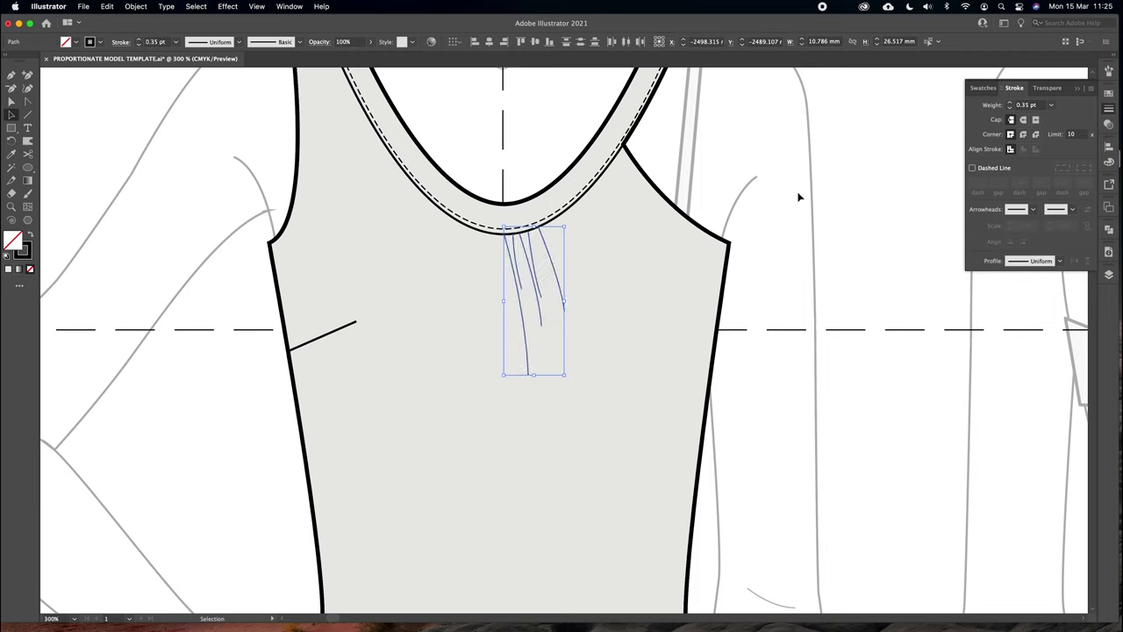
Group the five gather lines and place a copy of the group further right along the neckband seam
click(137, 8)
click(149, 65)
click(690, 211)
drag(545, 245, 590, 226)
key(super+z)
click(541, 248)
key(a)
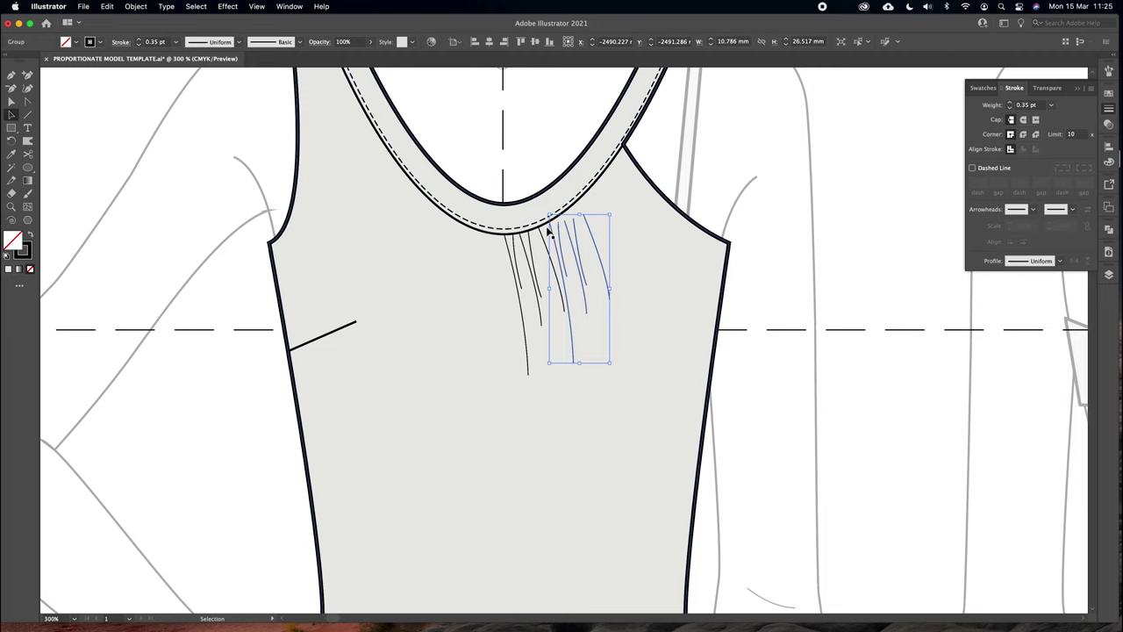
Rotate the copied gather group counter-clockwise so its upper ends follow the slope of the neckband seam
click(12, 142)
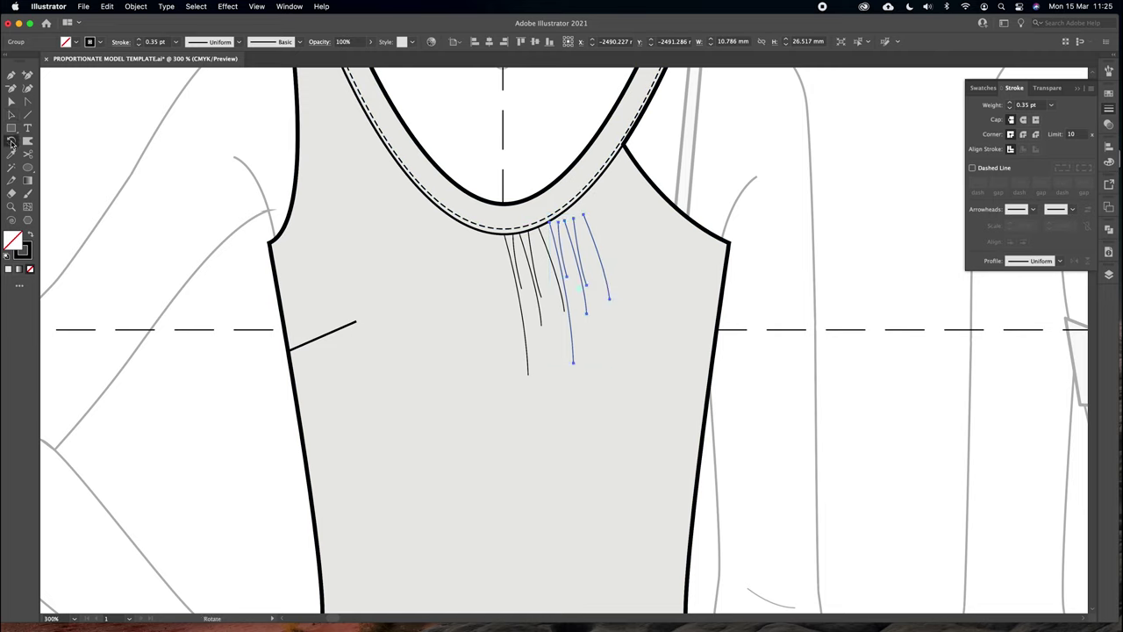
drag(663, 235, 689, 183)
click(5, 115)
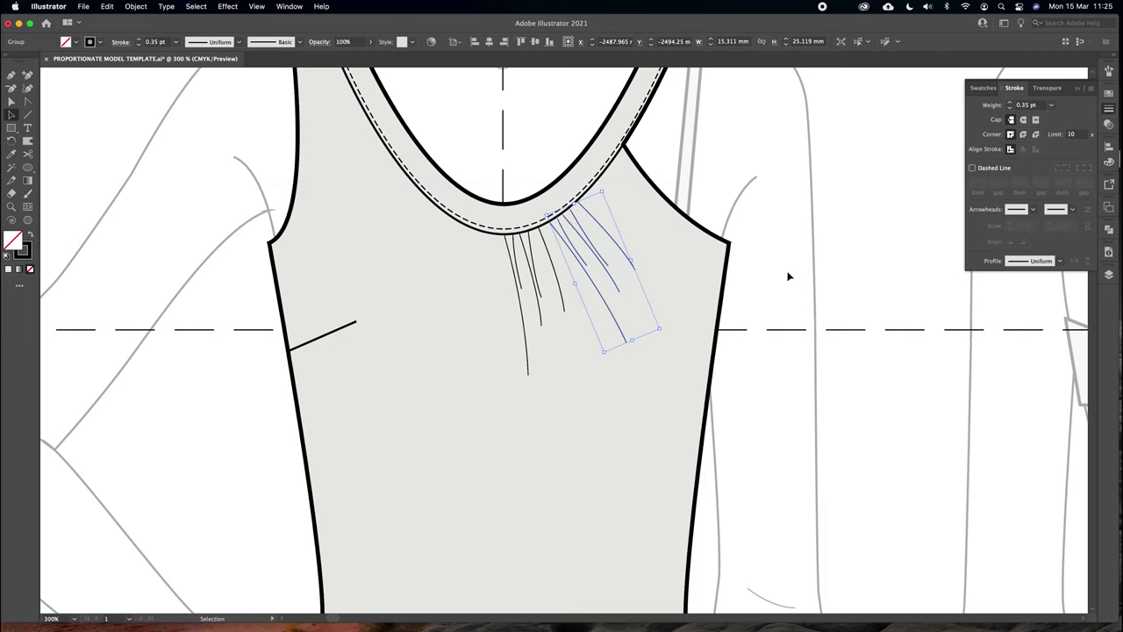
click(58, 79)
Adjust individual end points in the copied gather group to vary line lengths and start the outermost line on the neckband seam
click(12, 103)
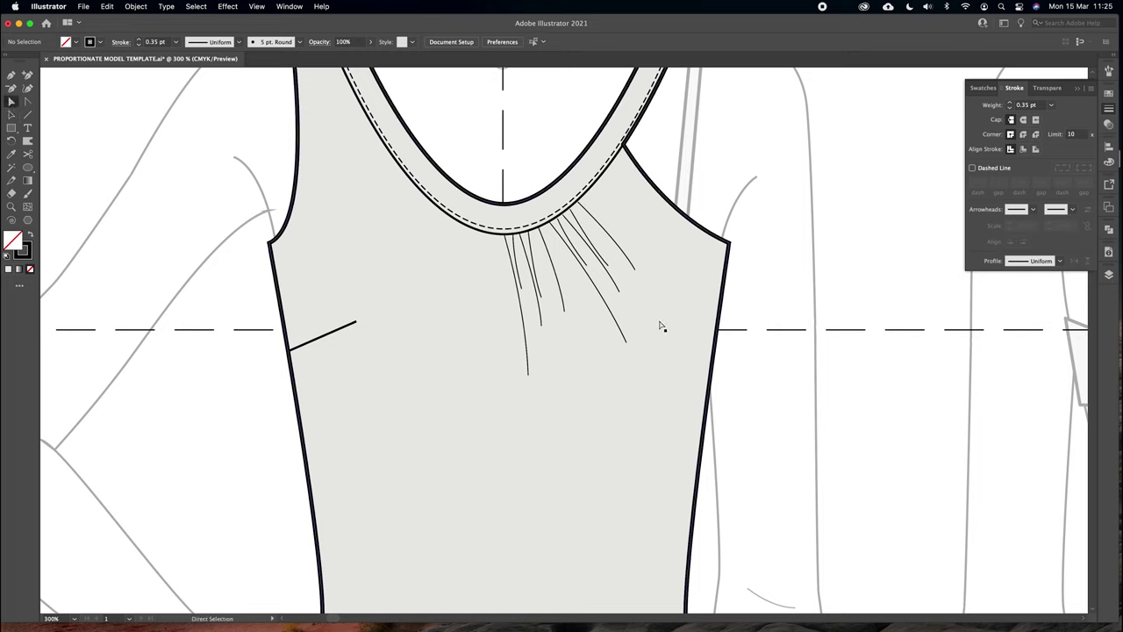
drag(627, 341, 608, 265)
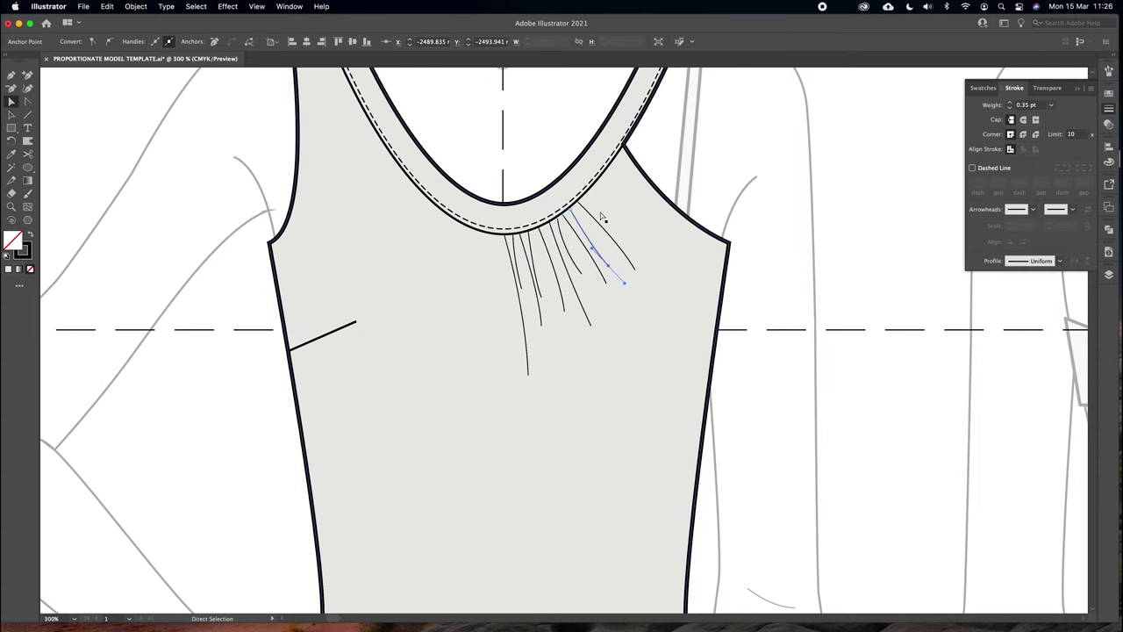
click(591, 211)
drag(579, 202, 575, 208)
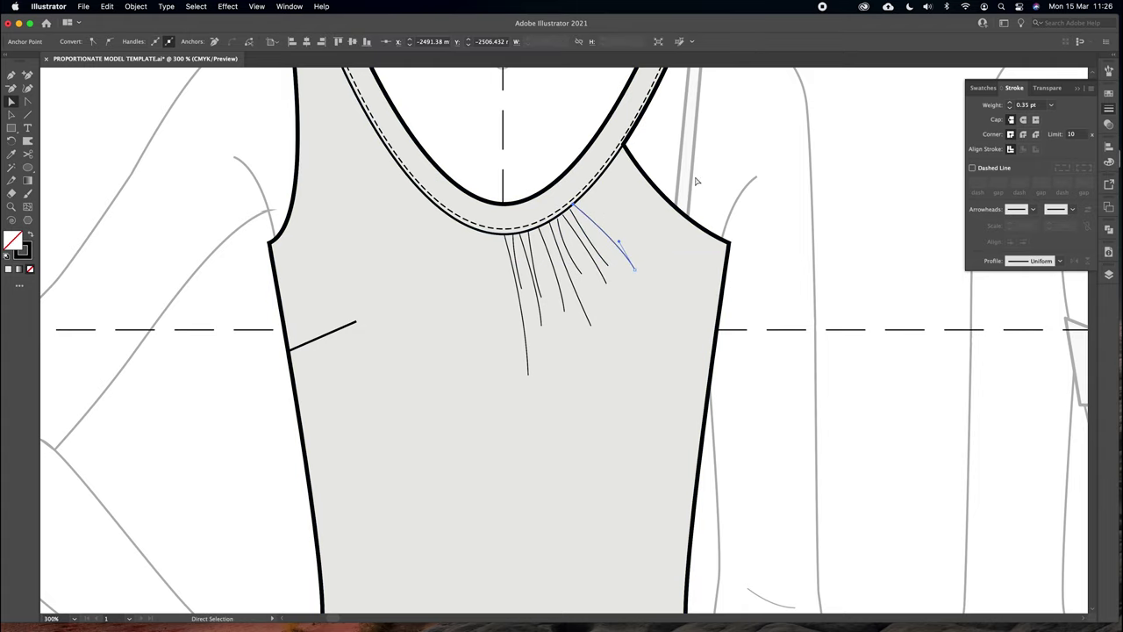
click(701, 175)
Reflect a copy of both gather groups across the vertical axis and place it along the neckband seam on the opposite side of the centre front
key(super+minus)
key(v)
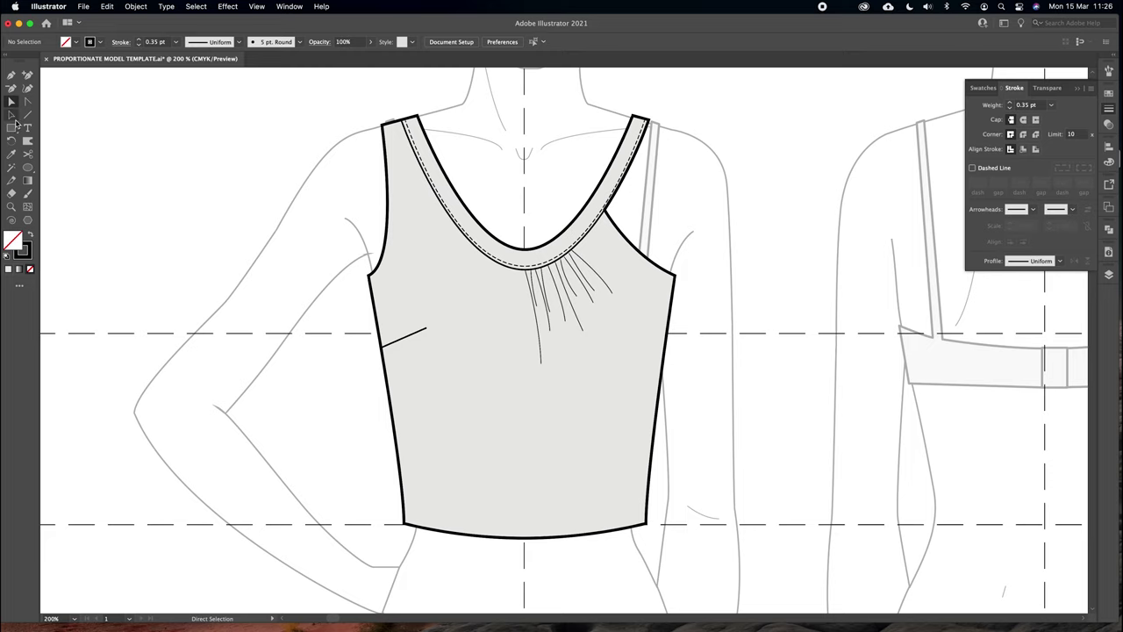
click(586, 261)
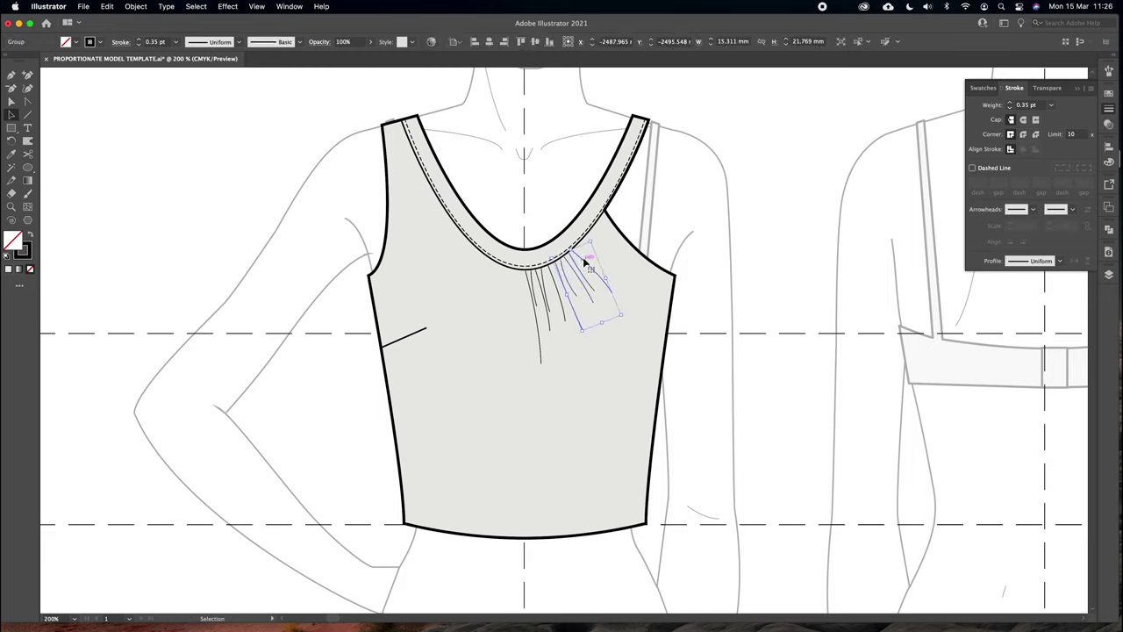
drag(556, 288, 558, 286)
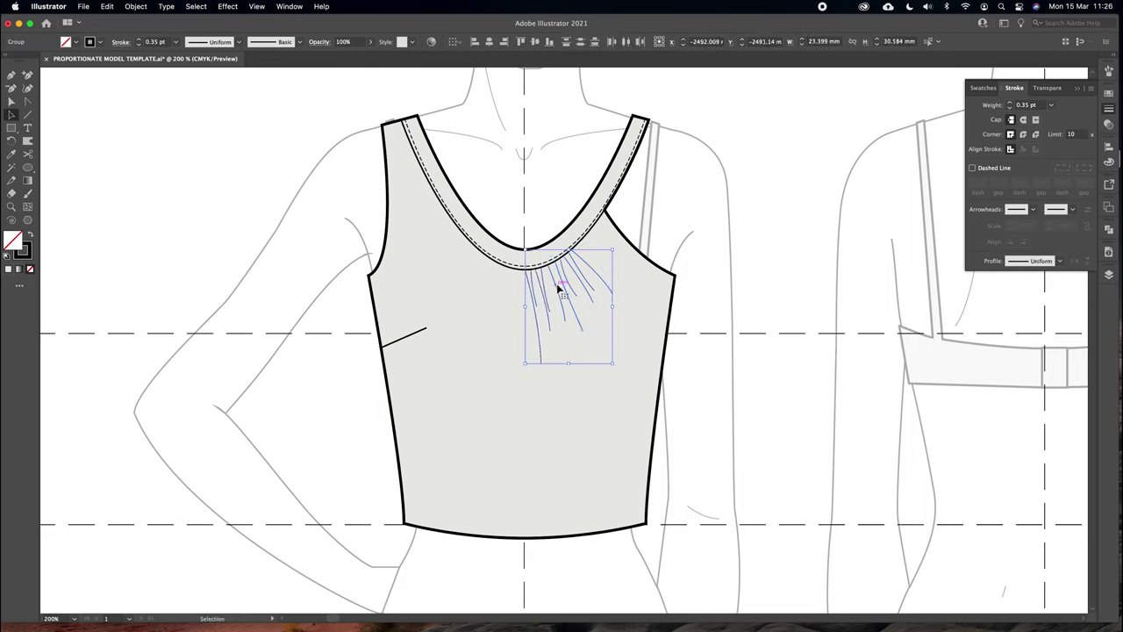
right_click(562, 288)
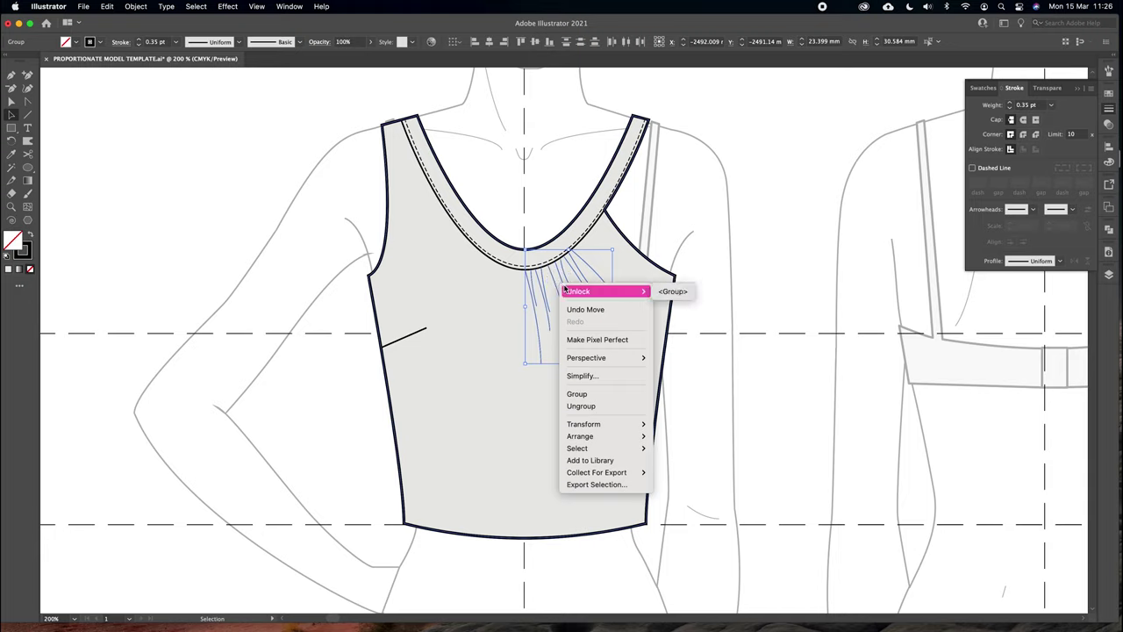
mouse_move(614, 424)
click(682, 466)
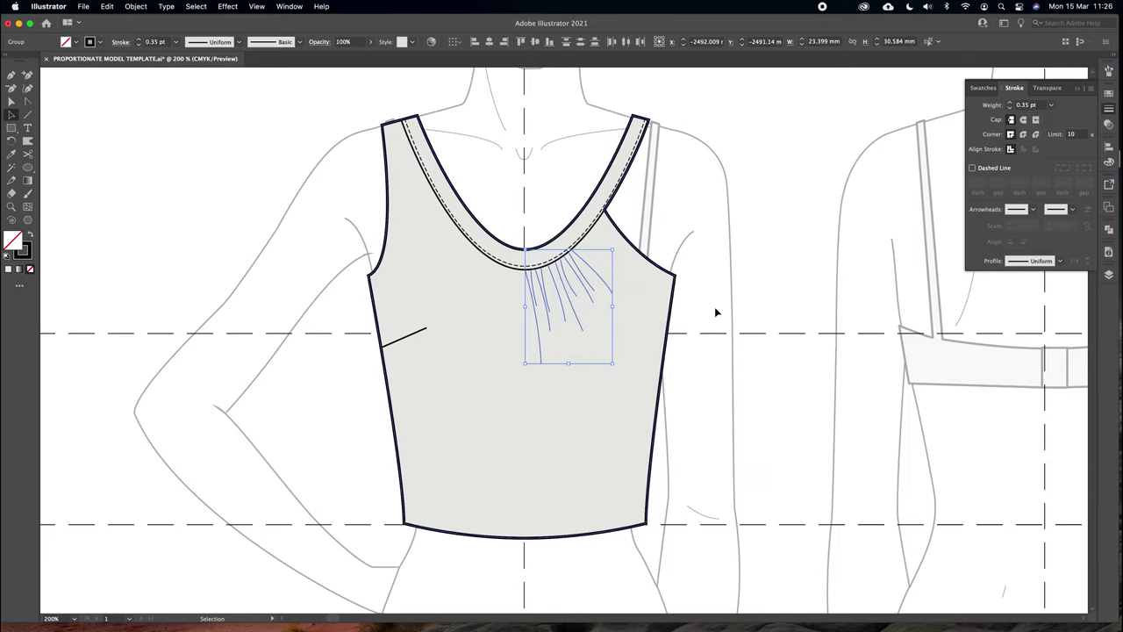
click(830, 458)
drag(602, 274, 507, 277)
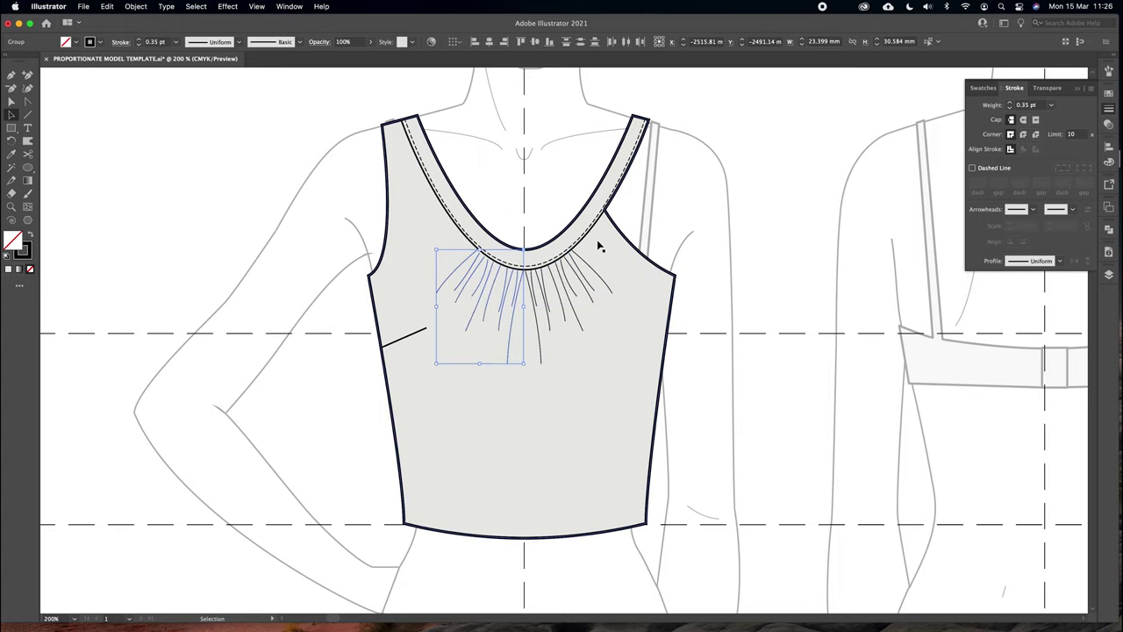
click(671, 219)
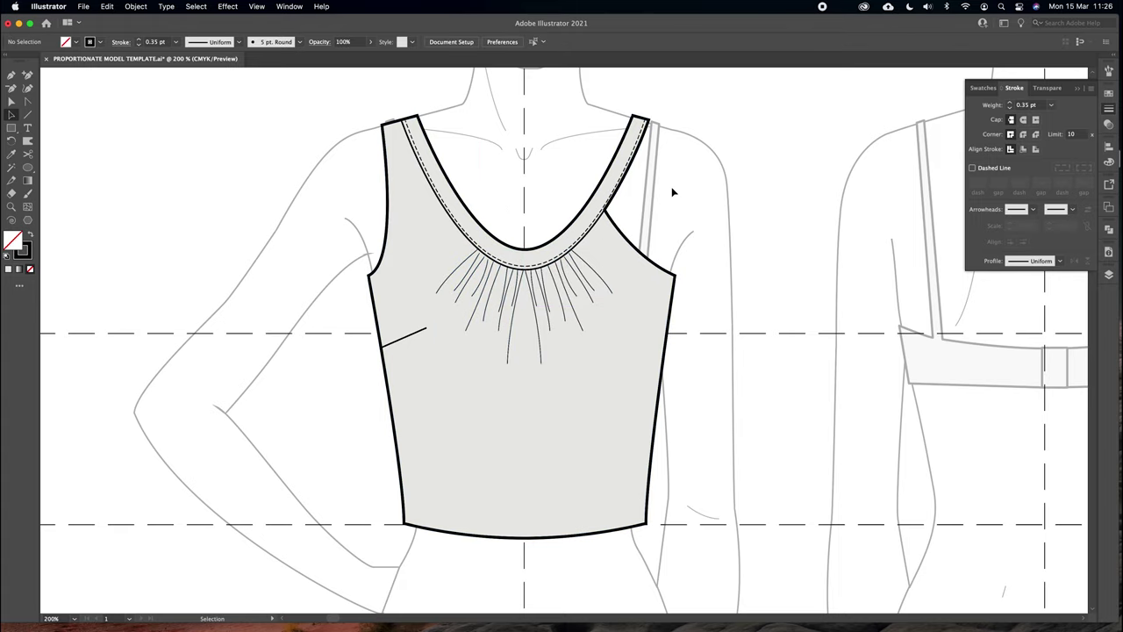
Cut the top's outline at the centre front of the neckline and at the centre of the hem
key(super+minus)
drag(674, 207, 478, 285)
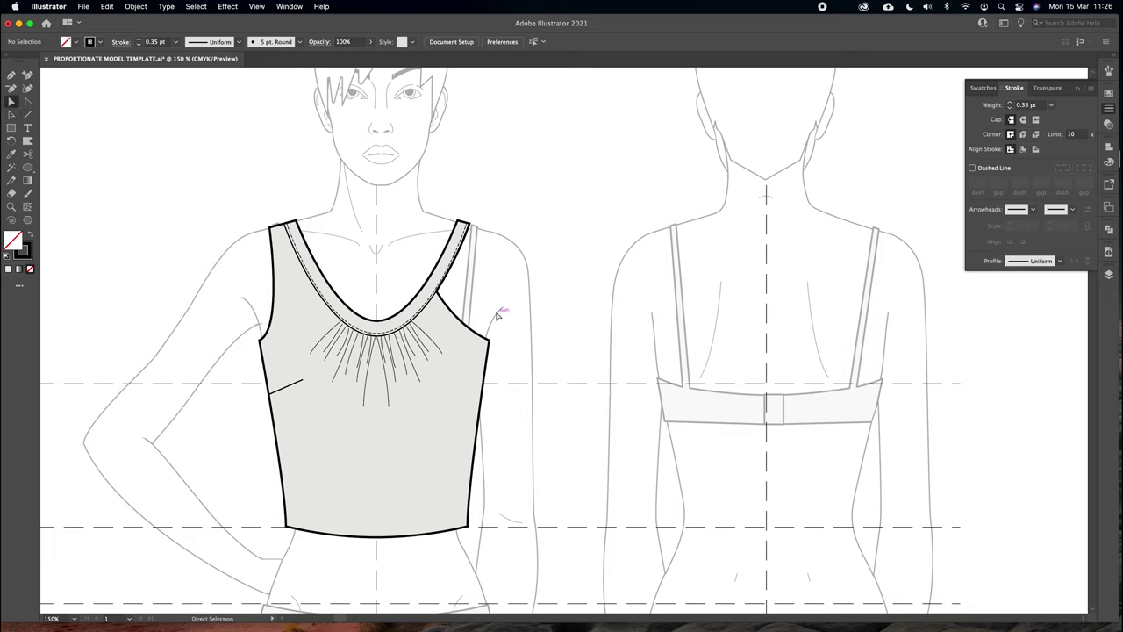
click(455, 318)
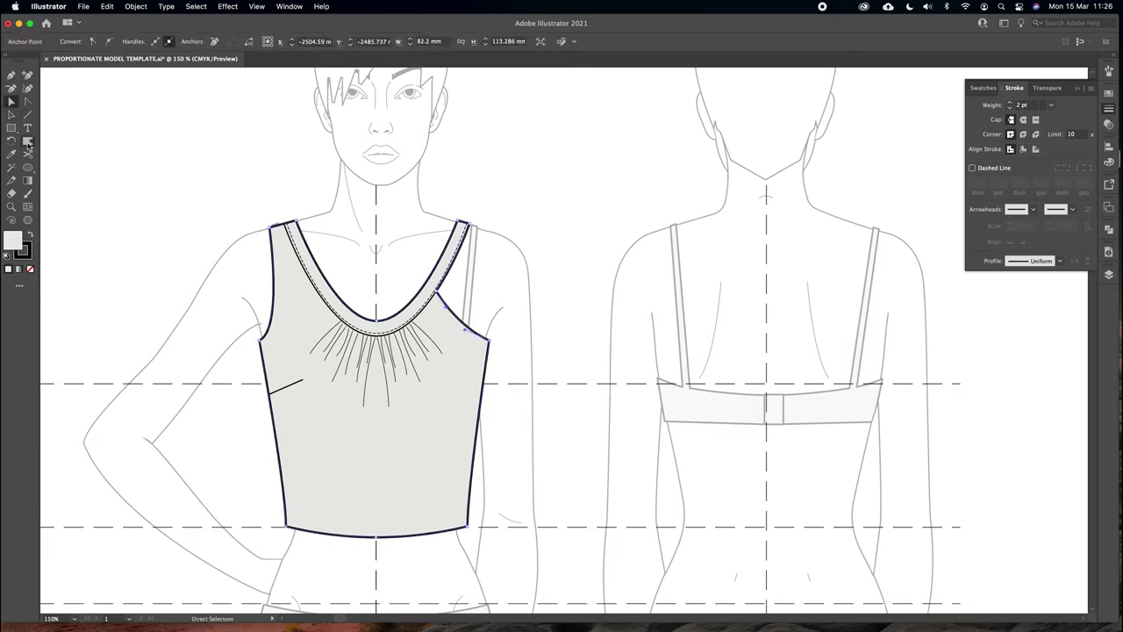
click(375, 314)
click(376, 535)
Delete the half of the top that has the original armhole, along with its bust dart line
click(10, 102)
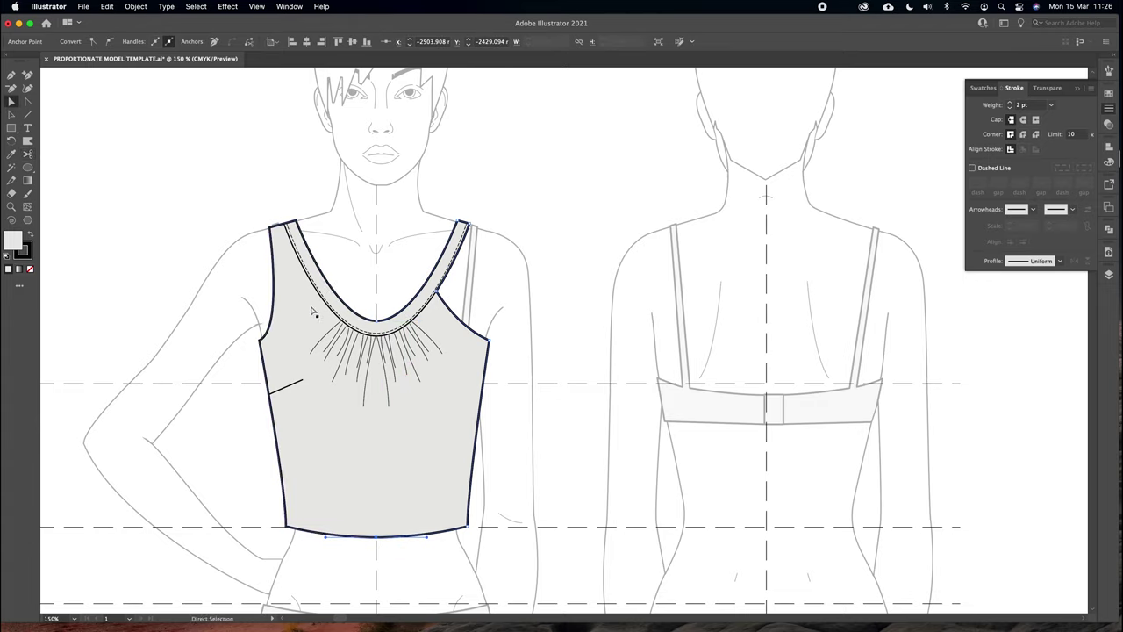
click(297, 319)
key(Delete)
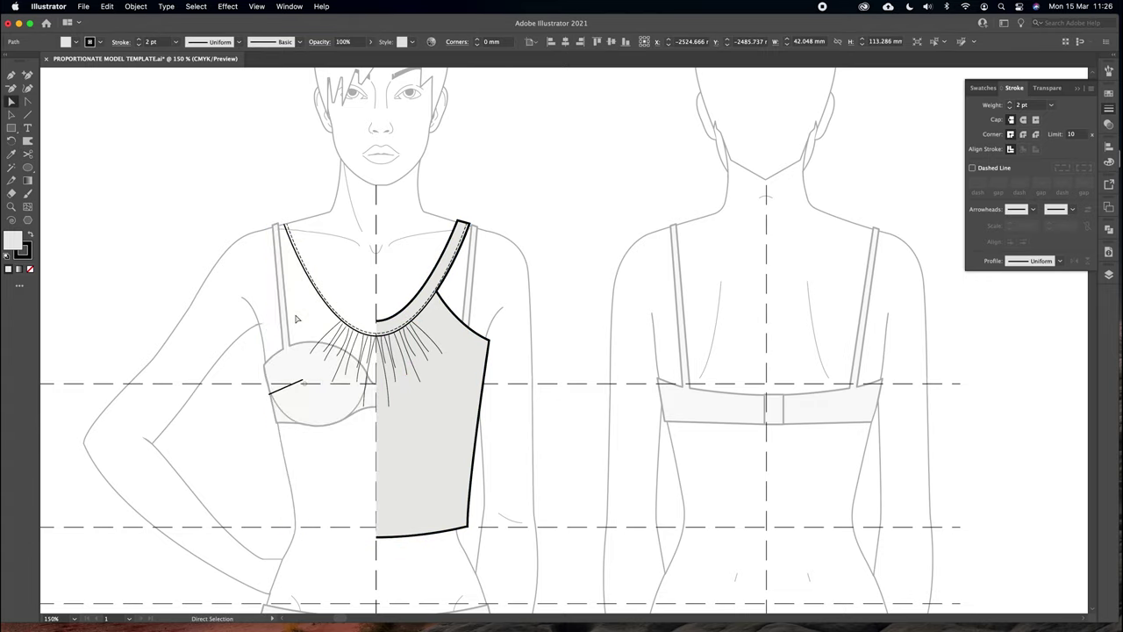
click(298, 383)
key(Delete)
scroll(260, 314, up, 1)
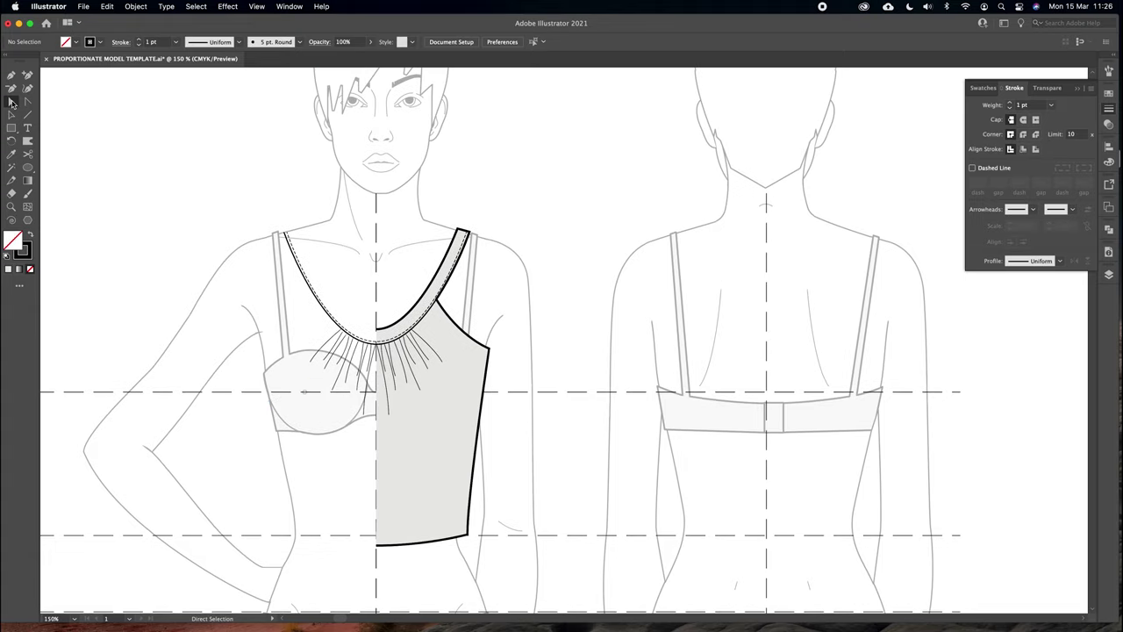
Reflect a copy of the remaining half with the cut-in armhole across the vertical axis and align it at the centre front
click(443, 417)
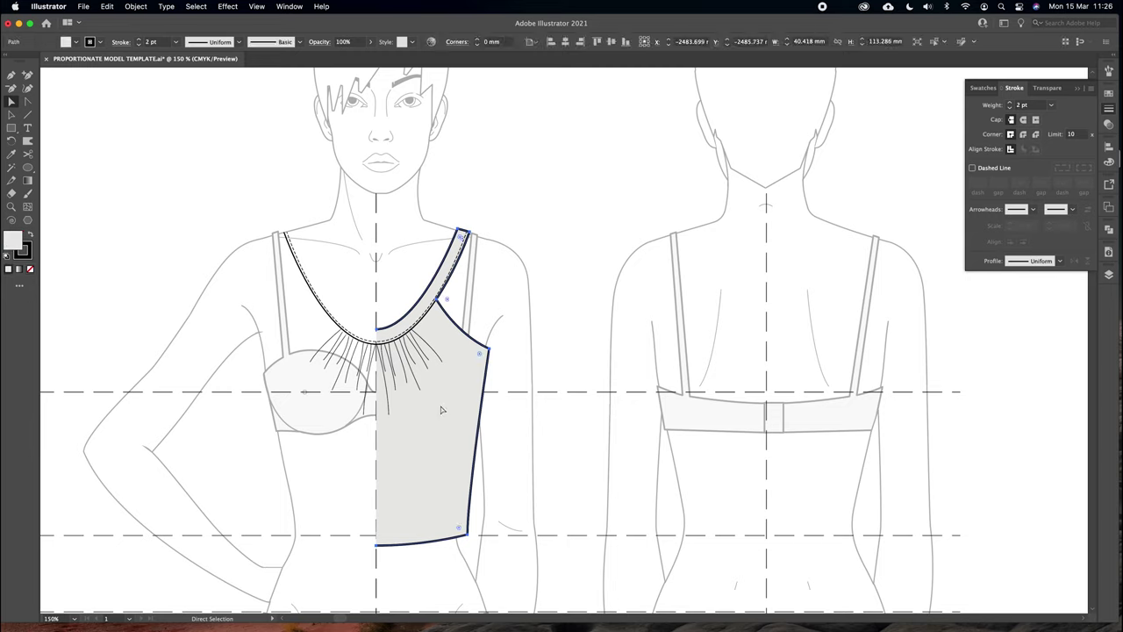
right_click(442, 409)
mouse_move(509, 560)
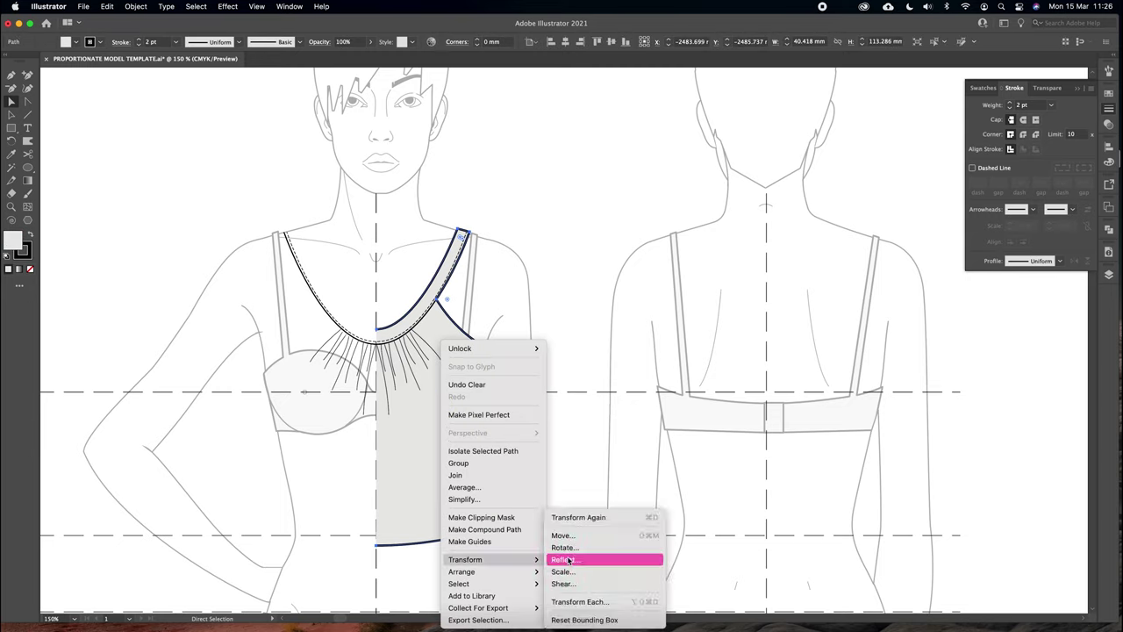
click(568, 559)
click(830, 456)
click(368, 376)
drag(439, 413, 327, 435)
Average and join the two end points where the halves meet at the centre of the neckline
click(373, 334)
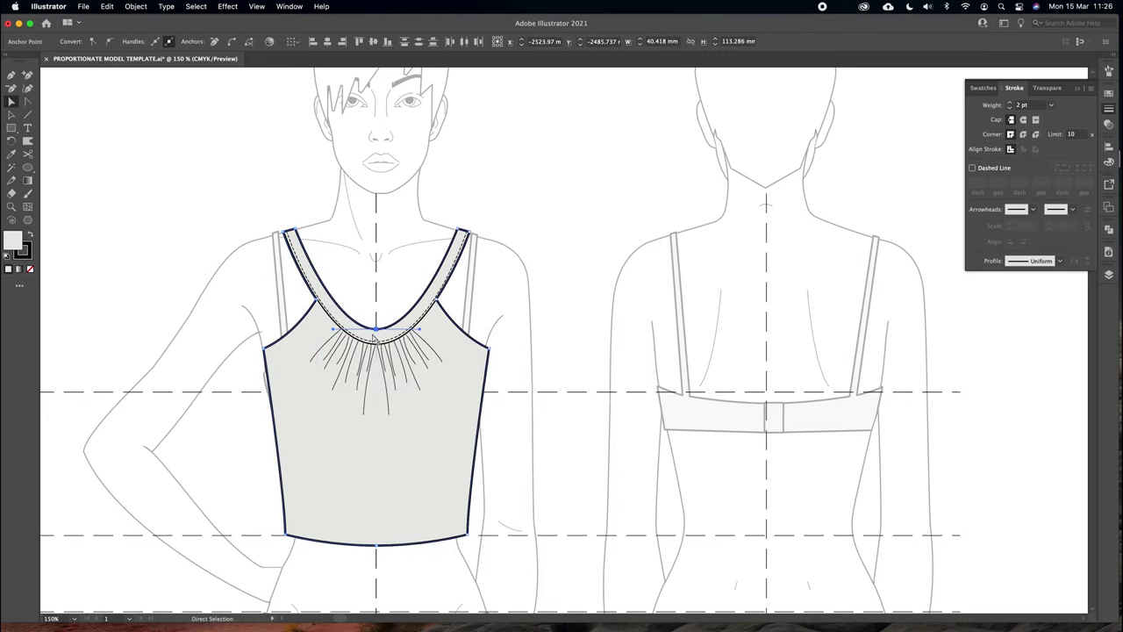
drag(389, 314, 369, 336)
right_click(384, 301)
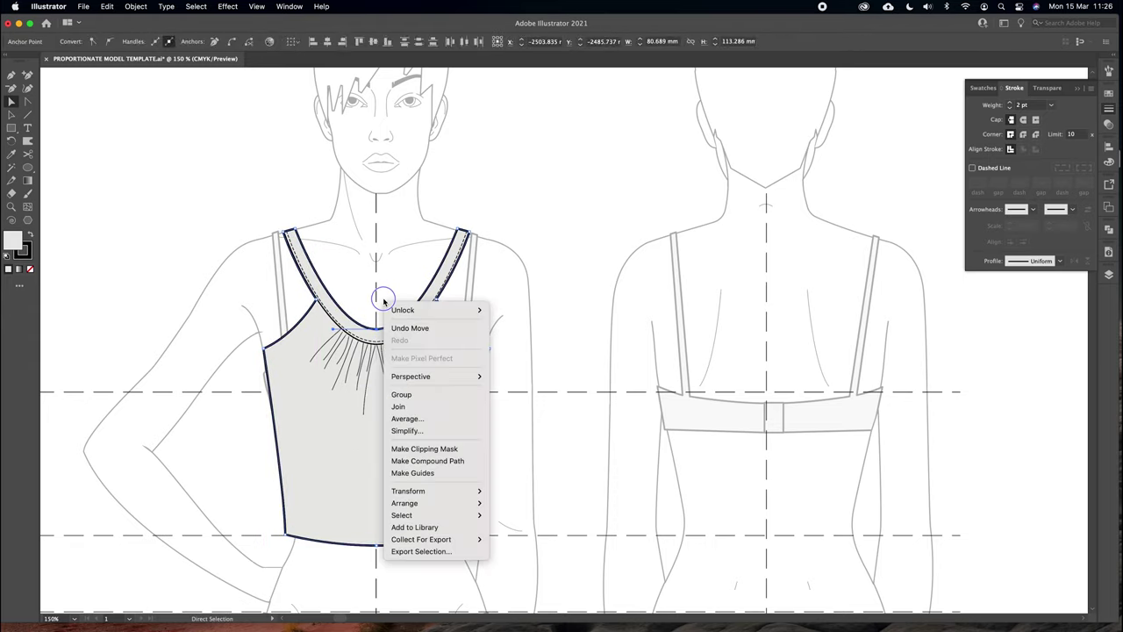
click(402, 423)
right_click(412, 232)
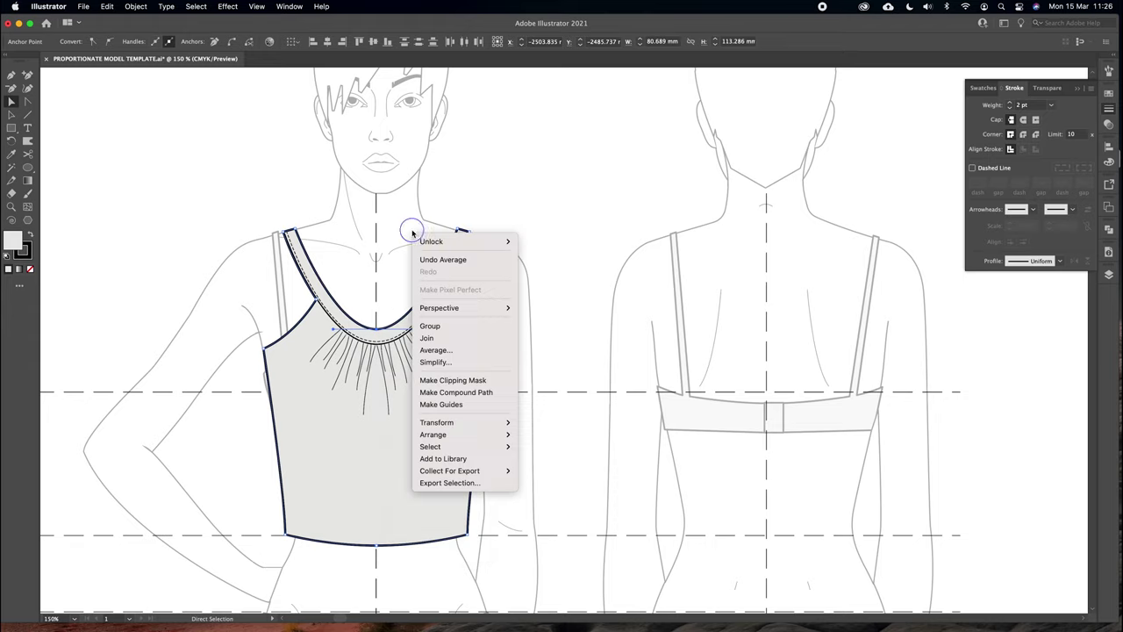
click(479, 340)
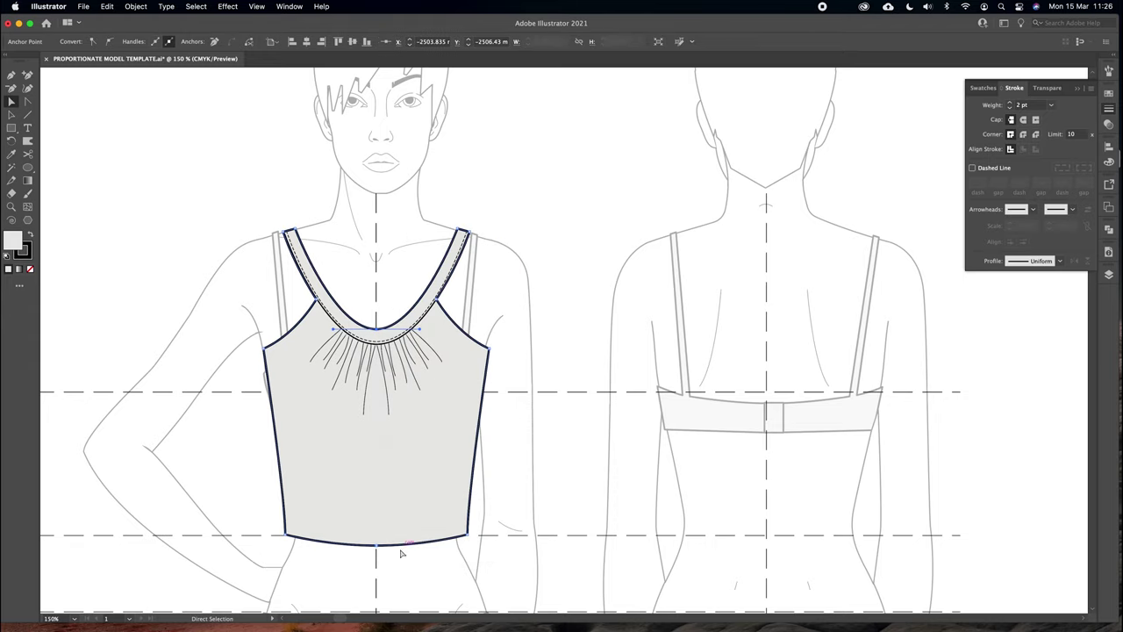
Average and join the two end points where the halves meet at the centre of the hem
click(350, 529)
right_click(388, 501)
click(400, 492)
key(Return)
right_click(386, 521)
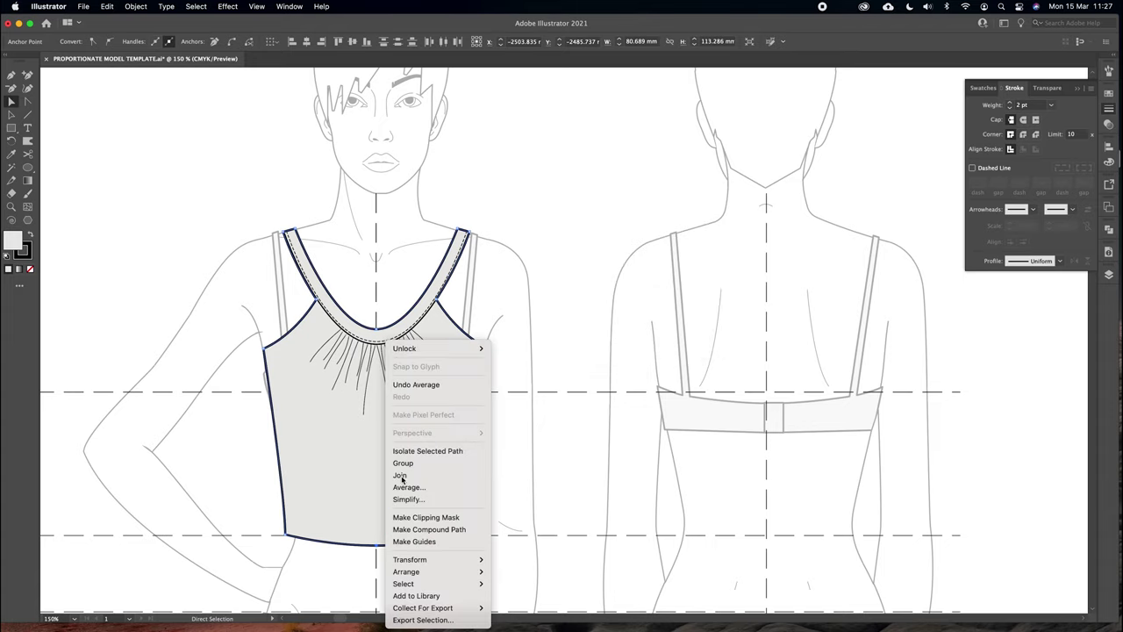
click(427, 483)
click(575, 356)
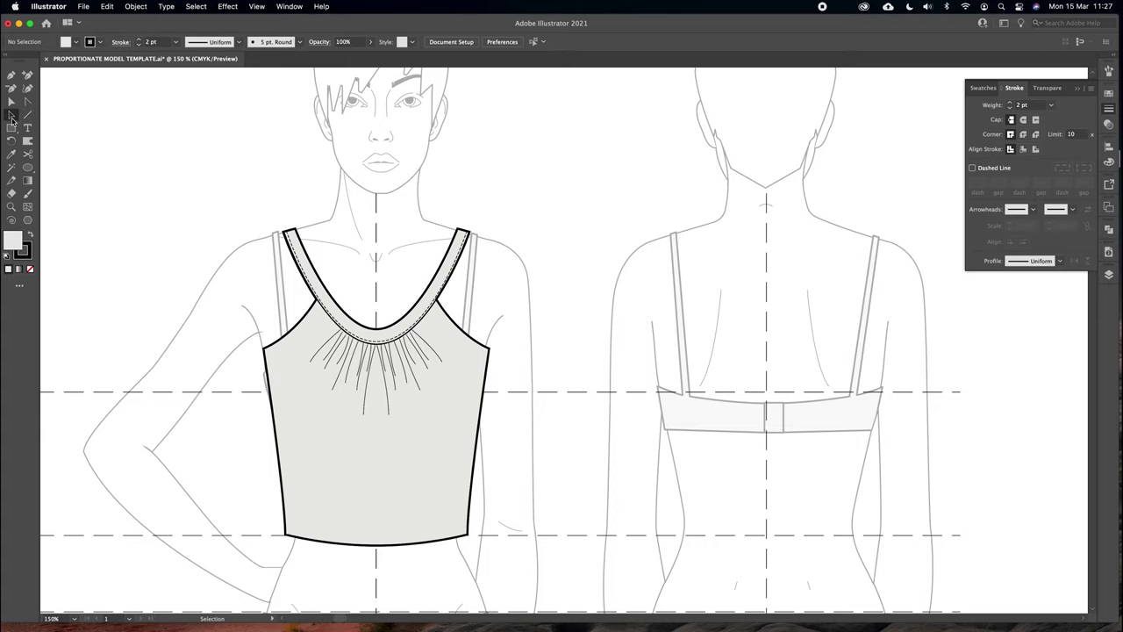
Group the whole top, including the neckband stitching and all gather lines
drag(257, 211, 548, 553)
click(139, 7)
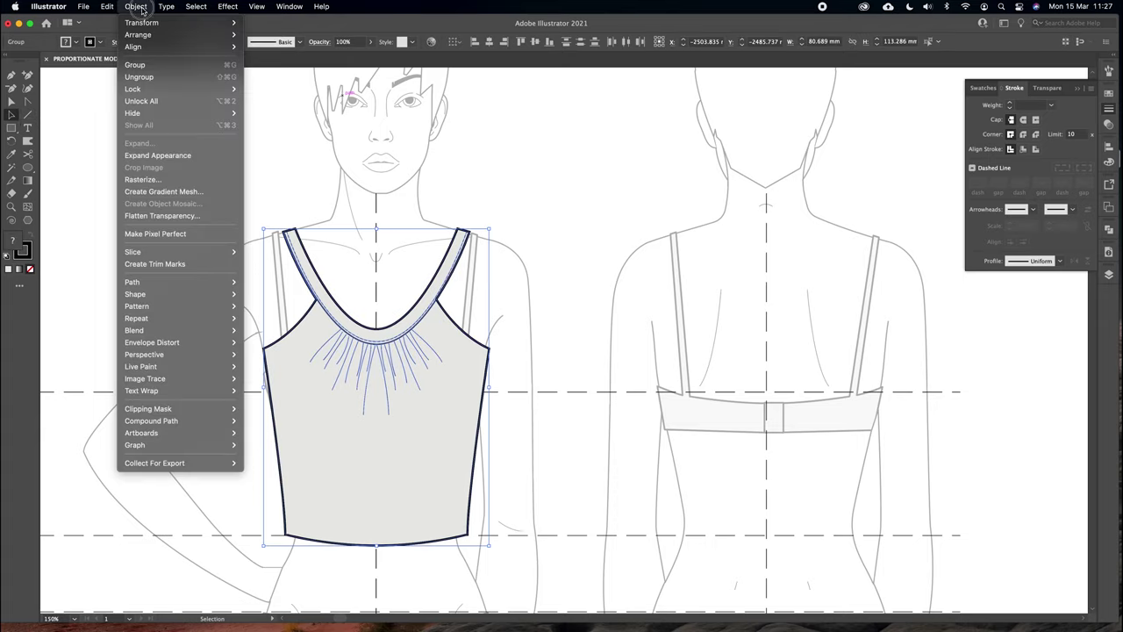
click(138, 64)
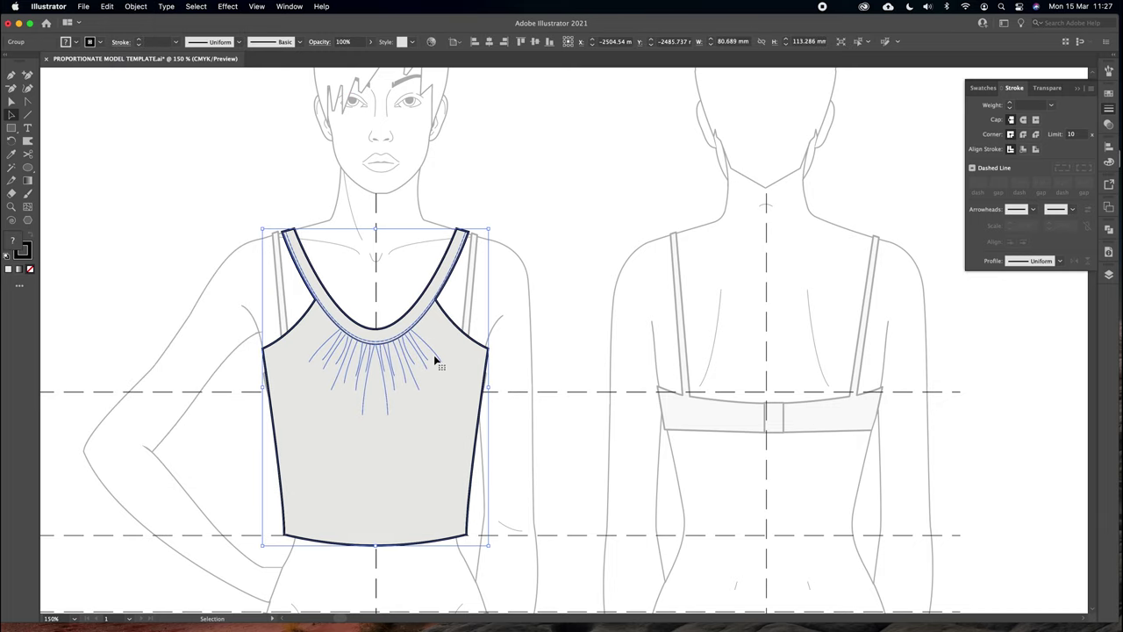
Place a copy of the grouped top beside the finished dress, on the side away from the figures
key(super+minus)
key(super+minus)
drag(434, 355, 398, 352)
mouse_move(326, 369)
mouse_down()
mouse_move(558, 374)
mouse_move(874, 357)
mouse_up()
key(super+z)
drag(871, 373, 804, 365)
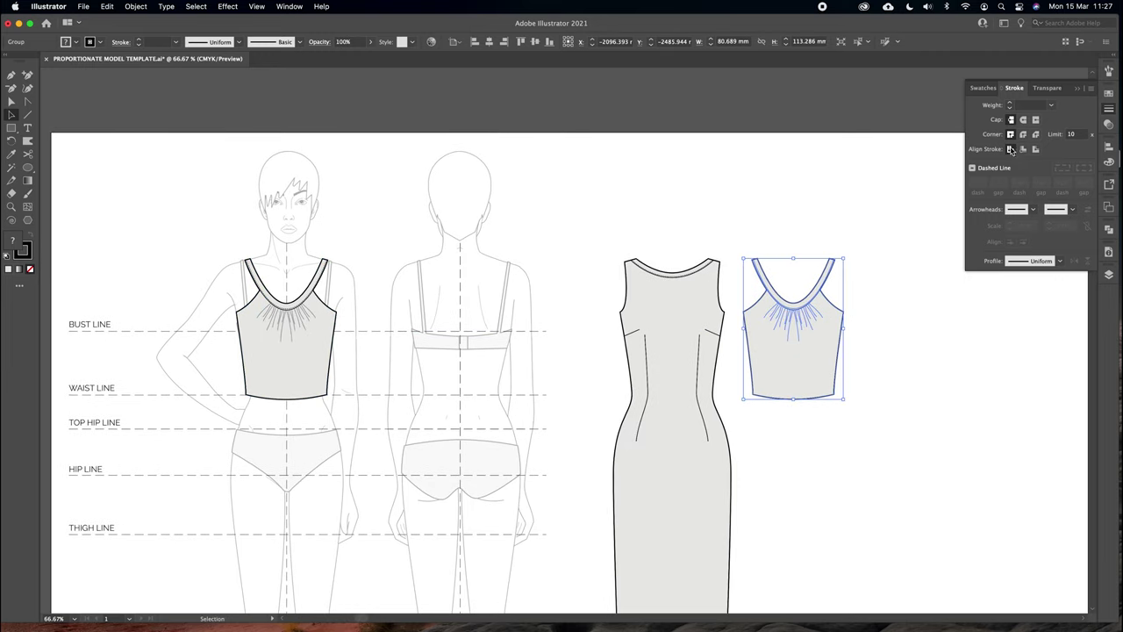
click(1082, 90)
click(580, 260)
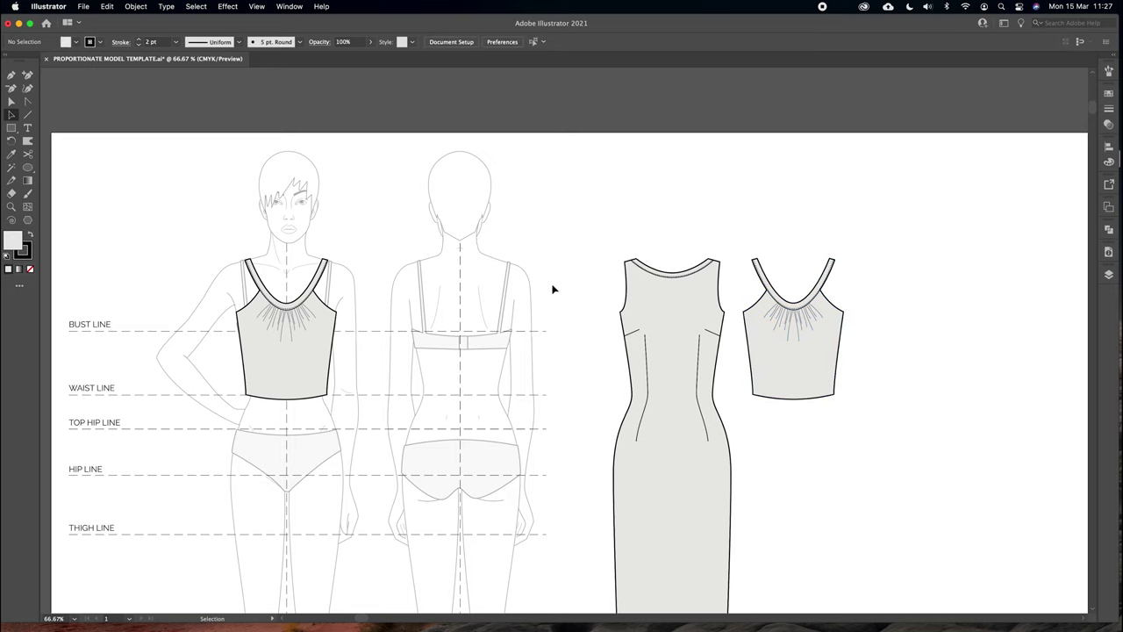
Flare the top on the front figure by moving both hem corners outward, and lower the hem's centre point into a deep curve
click(261, 304)
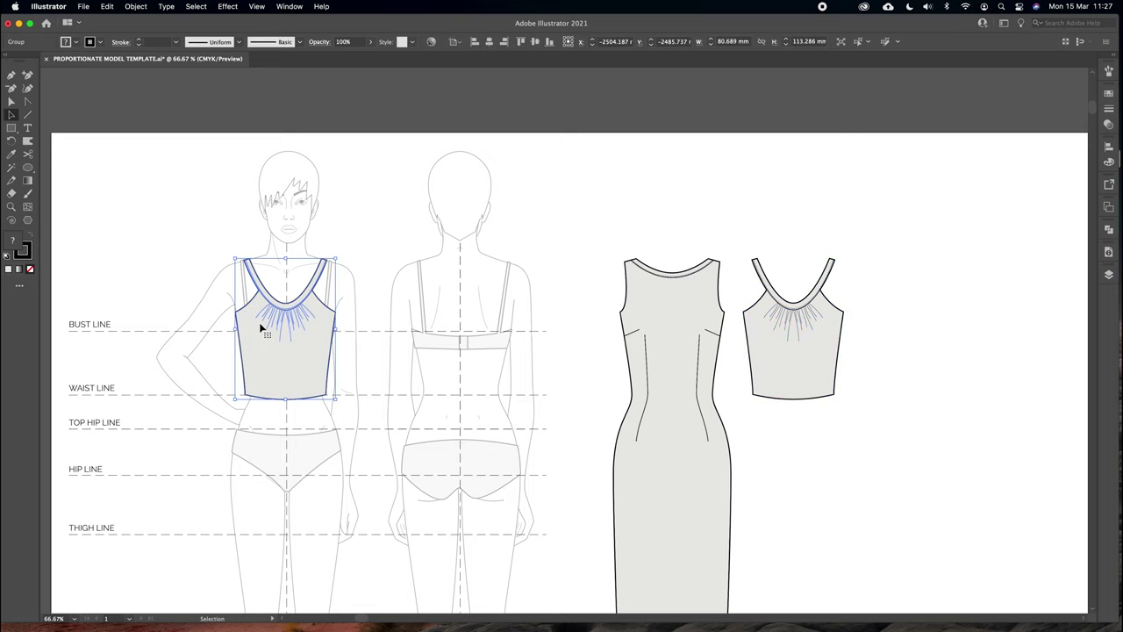
key(super+equal)
drag(688, 313, 651, 304)
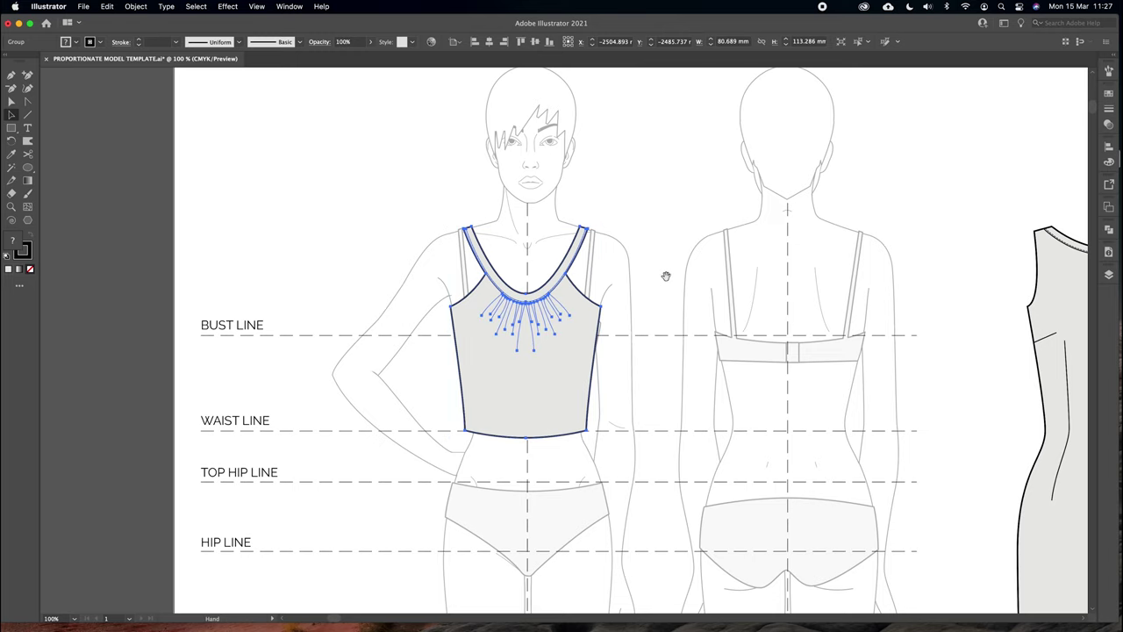
drag(663, 278, 628, 254)
click(620, 203)
key(super+equal)
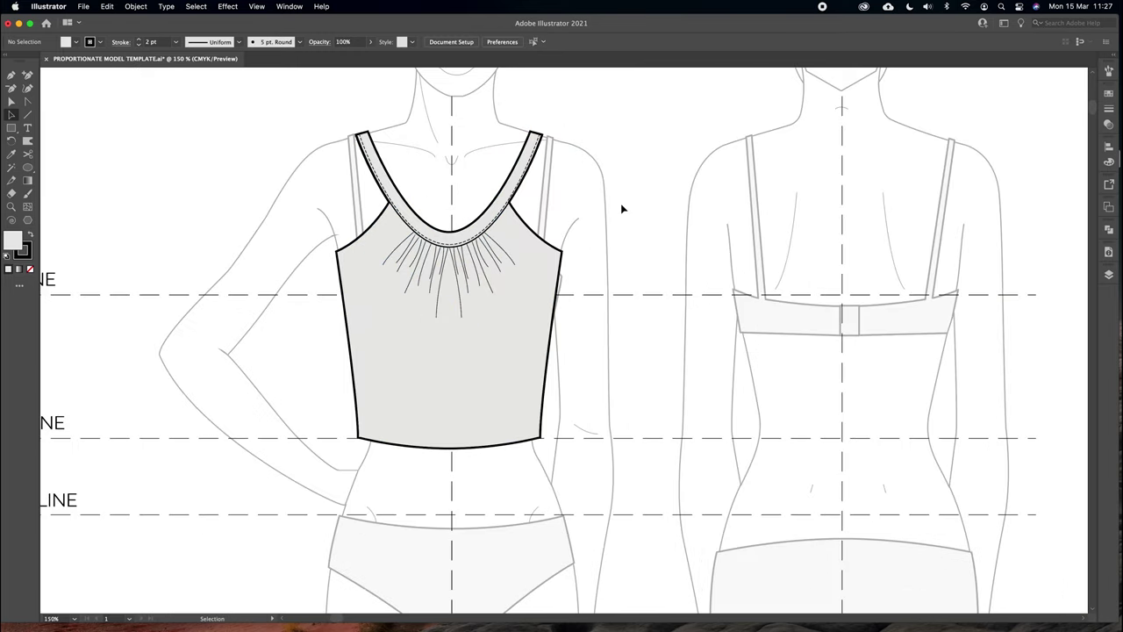
drag(622, 208, 622, 275)
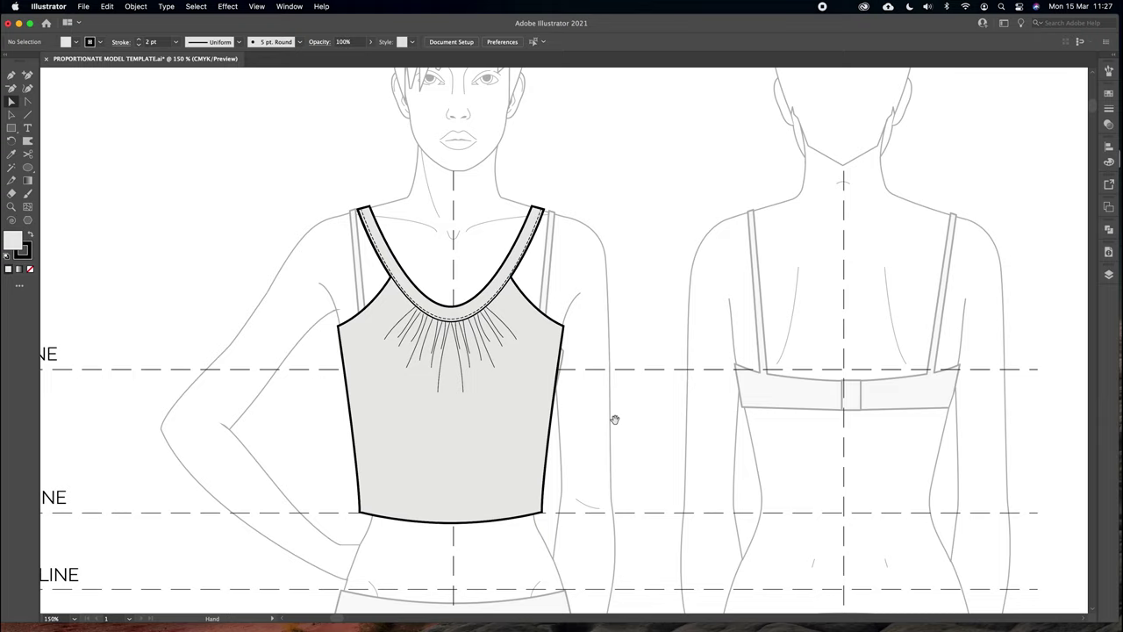
drag(612, 416, 623, 308)
drag(555, 405, 588, 405)
drag(371, 405, 334, 405)
drag(461, 422, 466, 463)
click(617, 273)
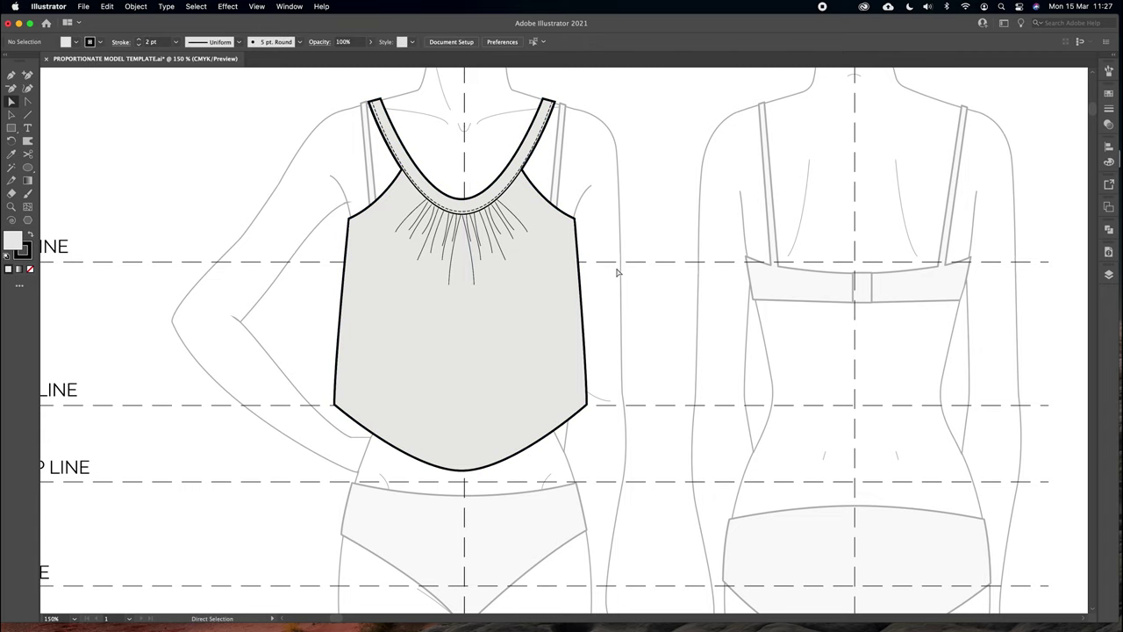
Place a copy of the flared, curved-hem top beyond the cropped version beside the dress
key(super+minus)
scroll(614, 263, down, 3)
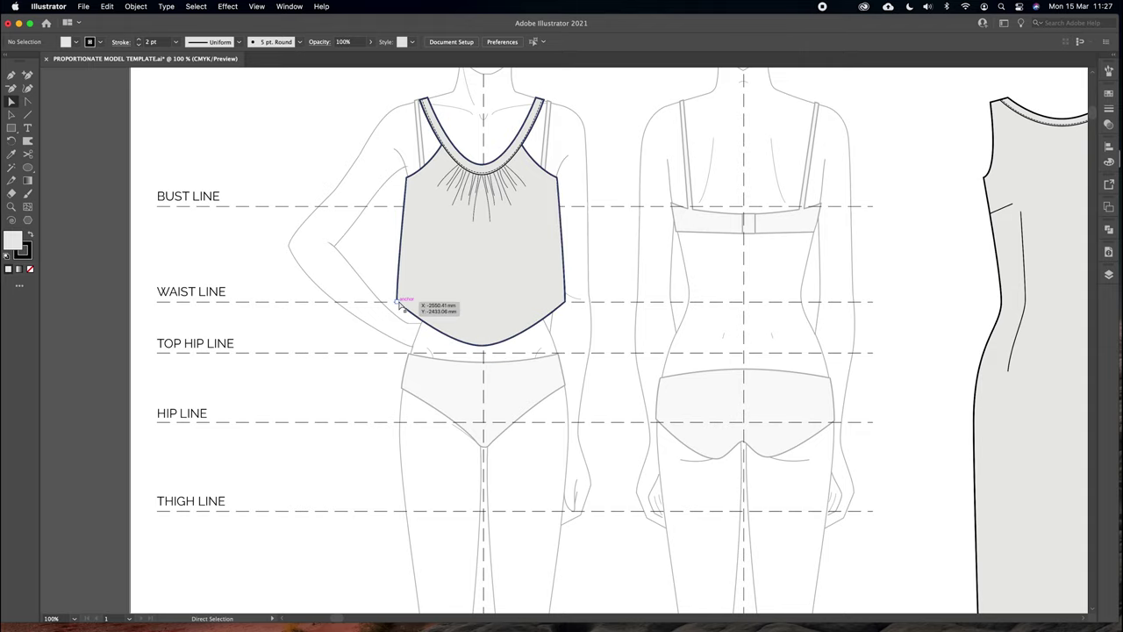
scroll(399, 305, up, 3)
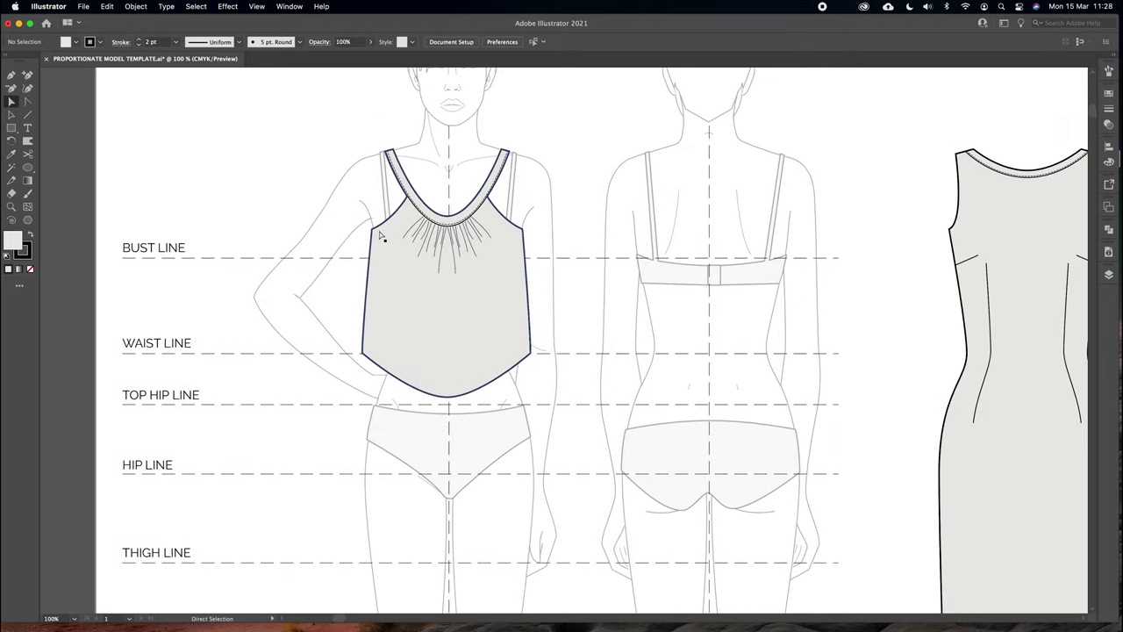
key(super+minus)
key(a)
key(super+v)
key(v)
drag(569, 321, 1027, 277)
click(450, 205)
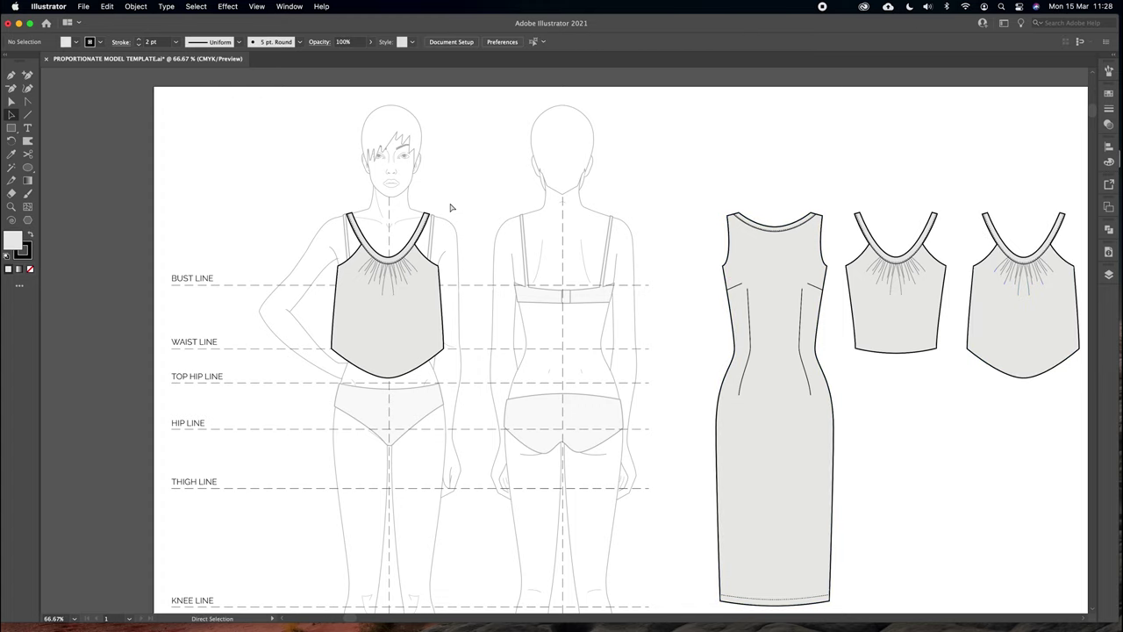
Raise the hem's centre point on the front figure's top above the waist line so the hem arches upward
key(super+plus)
key(super+plus)
key(super+plus)
key(a)
drag(325, 270, 617, 387)
drag(397, 602, 399, 474)
click(609, 571)
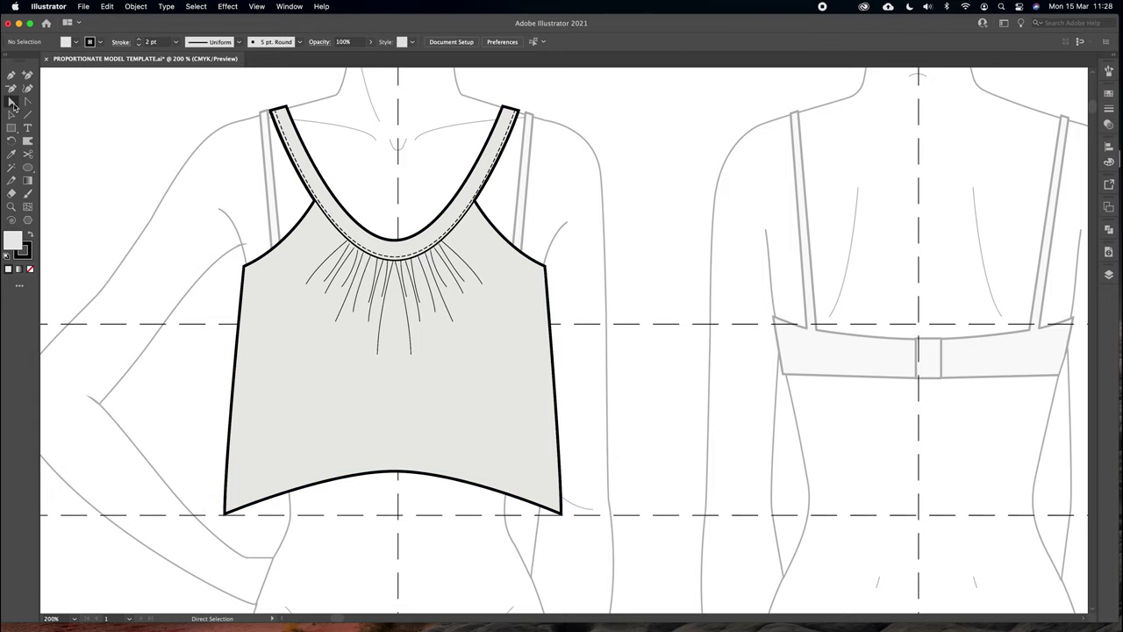
Shorten the top by moving all three hem points up together to between the bust and waist lines
drag(197, 426, 596, 442)
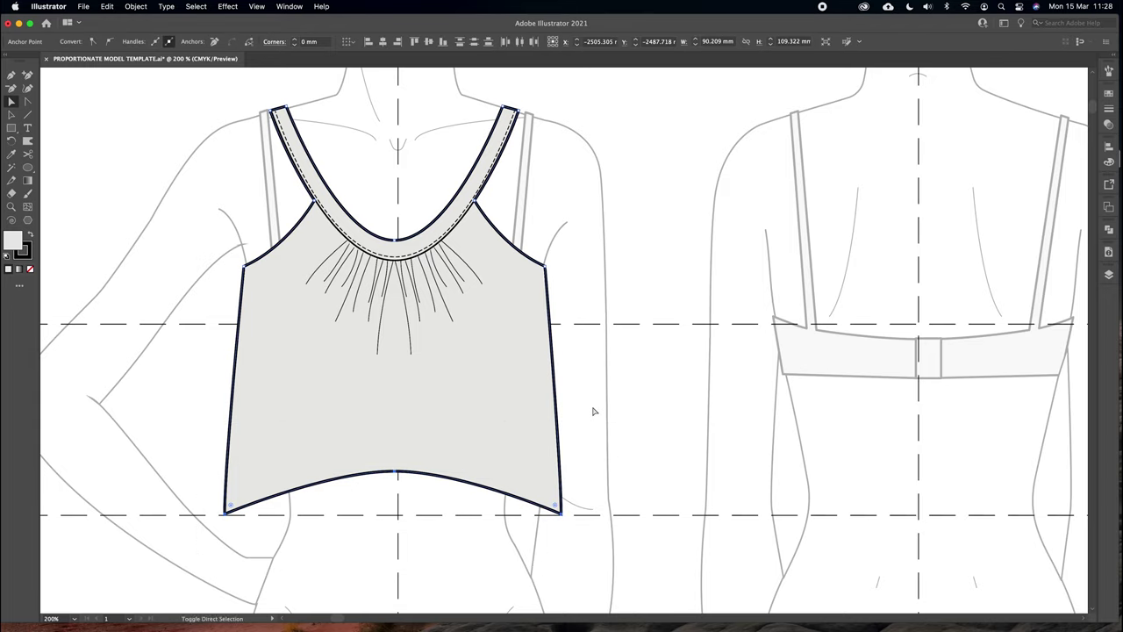
key(shift+Up)
key(shift+Up)
key(shift+Up)
key(shift+Up)
key(shift+Up)
key(shift+Up)
key(shift+Up)
Make the front figure's top hem a straight line between the bust and waist lines, and bring both hem corners inward for a boxy shape
click(393, 423)
drag(394, 381, 395, 420)
drag(225, 420, 242, 424)
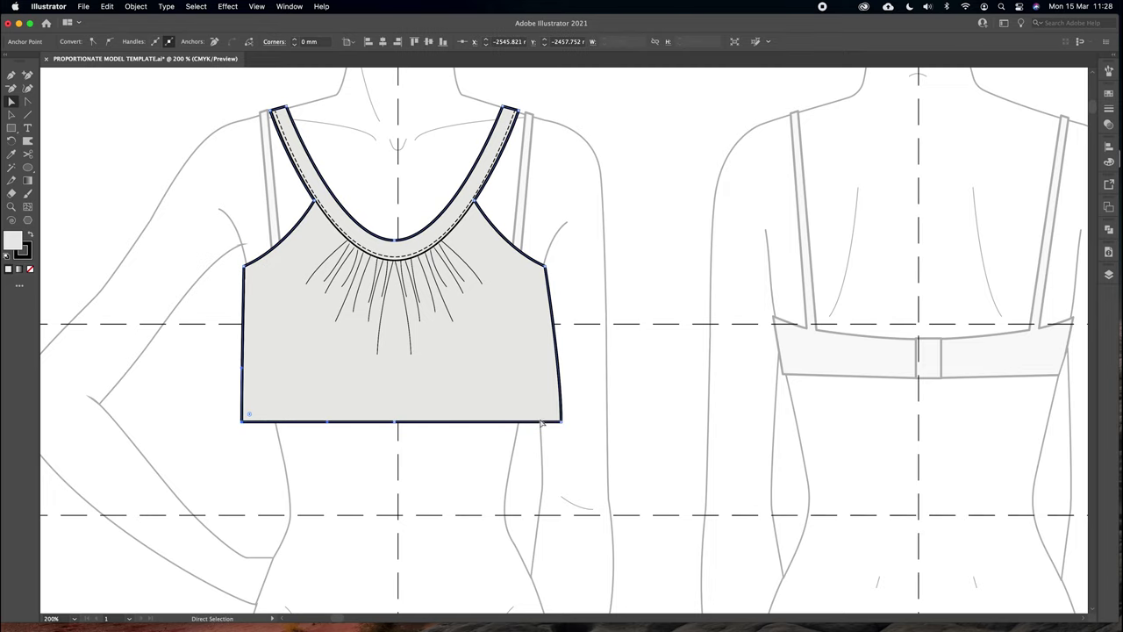
drag(559, 422, 535, 424)
drag(242, 421, 253, 422)
click(642, 300)
Place a copy of the boxy cropped top beyond the flared, curved-hem version
key(super+1)
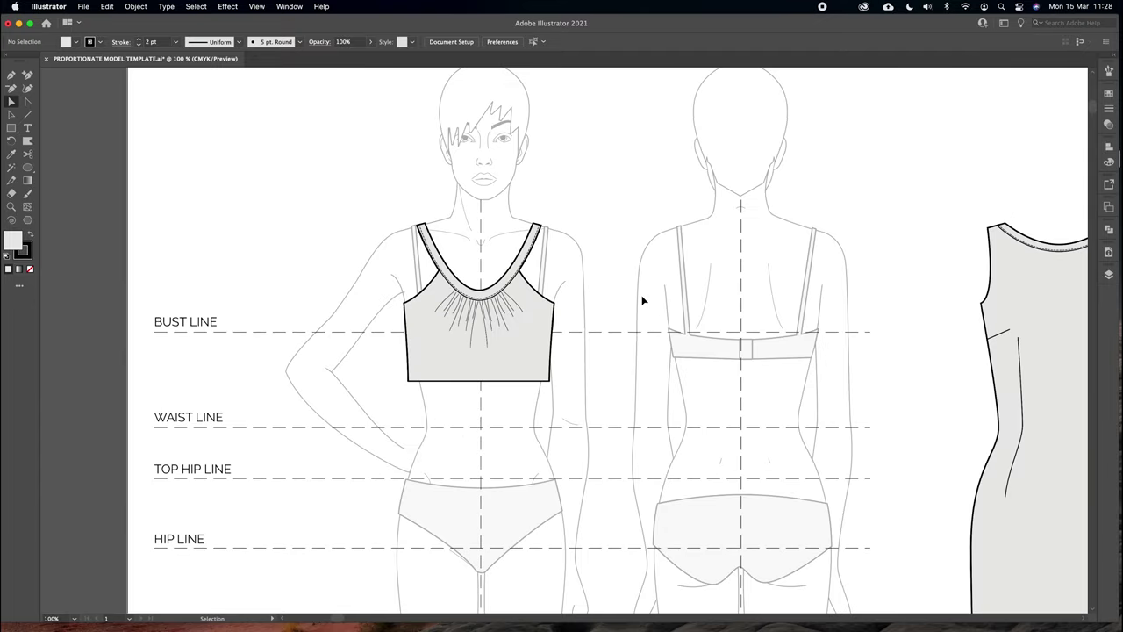
drag(642, 296, 587, 252)
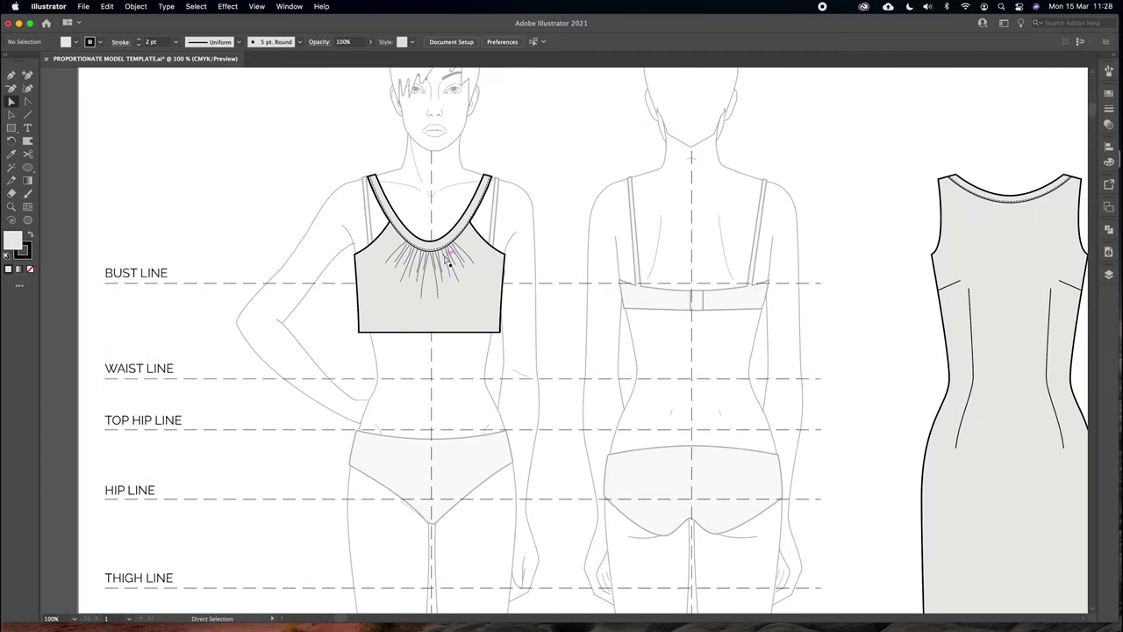
key(super+minus)
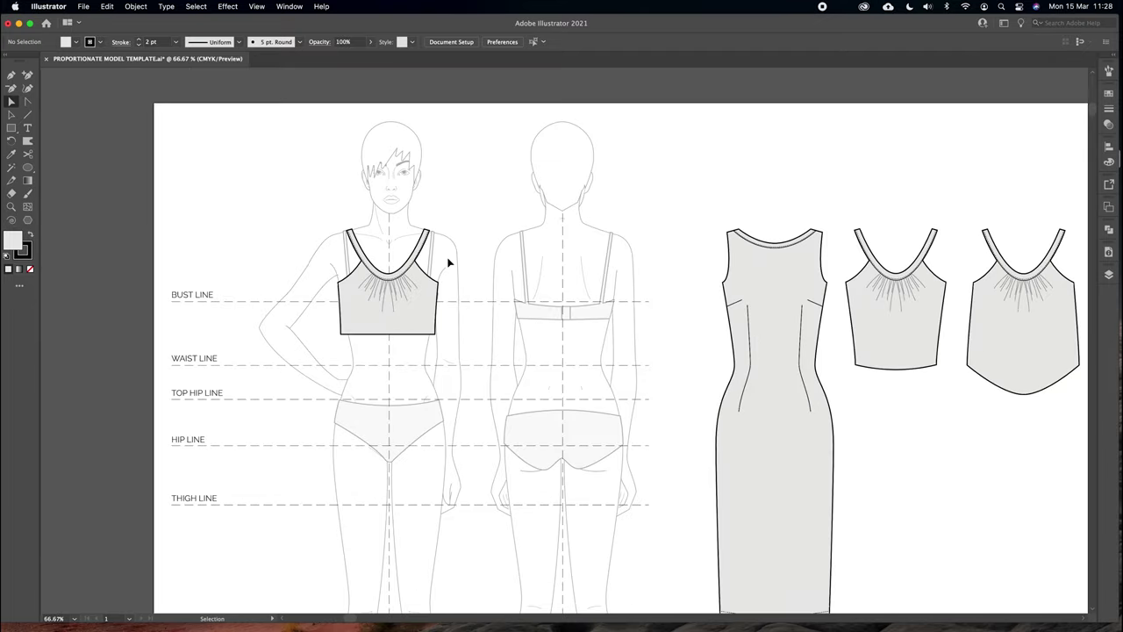
scroll(483, 279, right, 5)
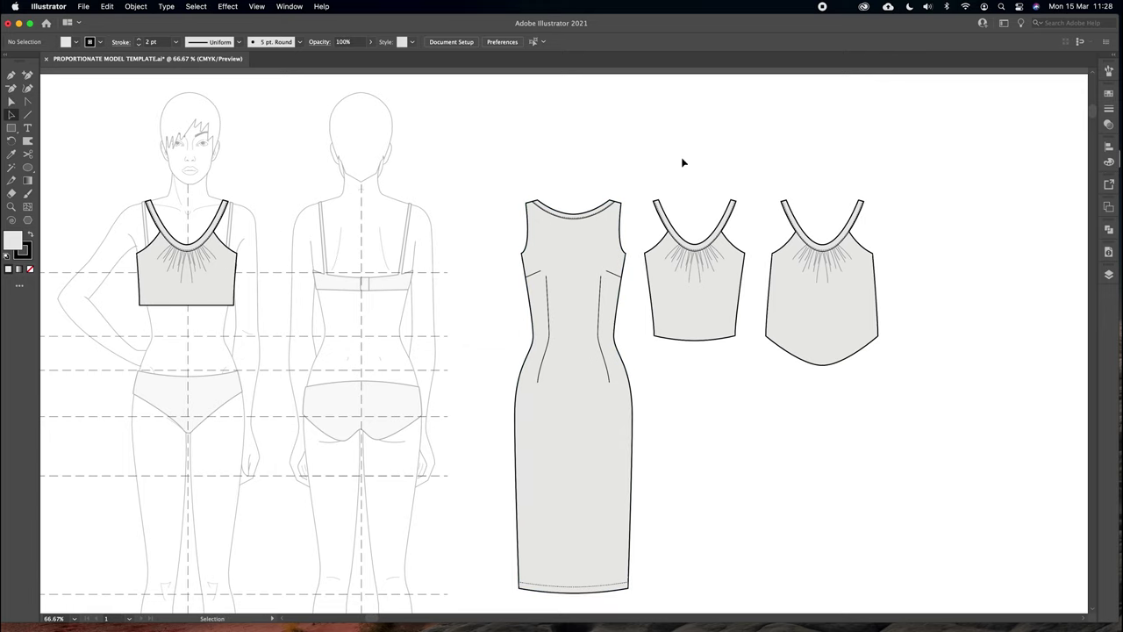
drag(699, 171, 688, 167)
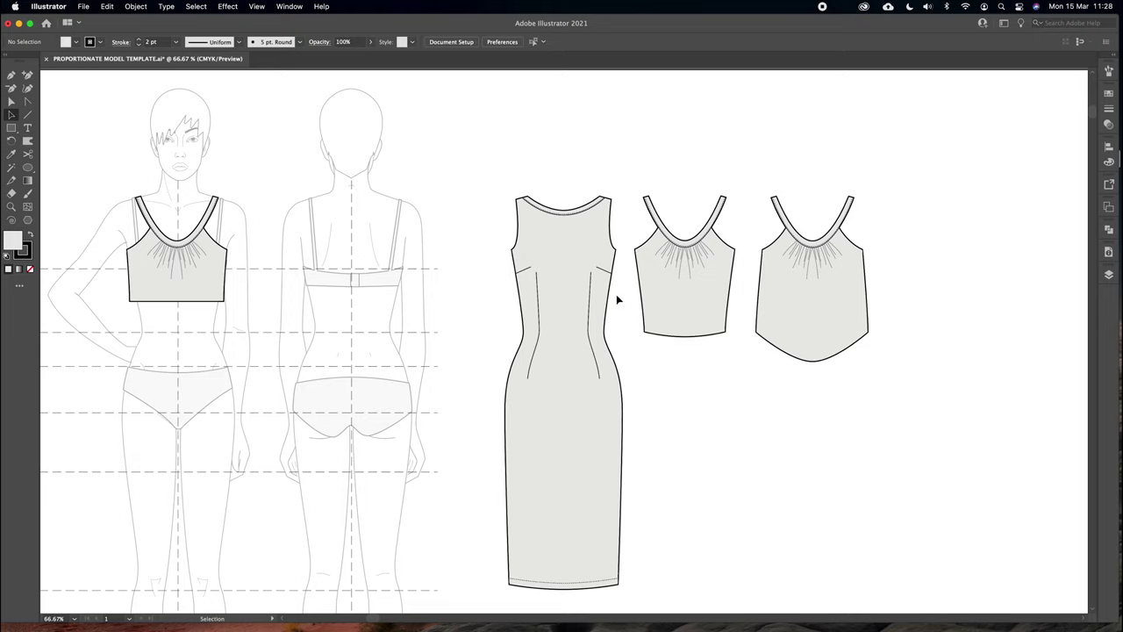
drag(201, 269, 977, 277)
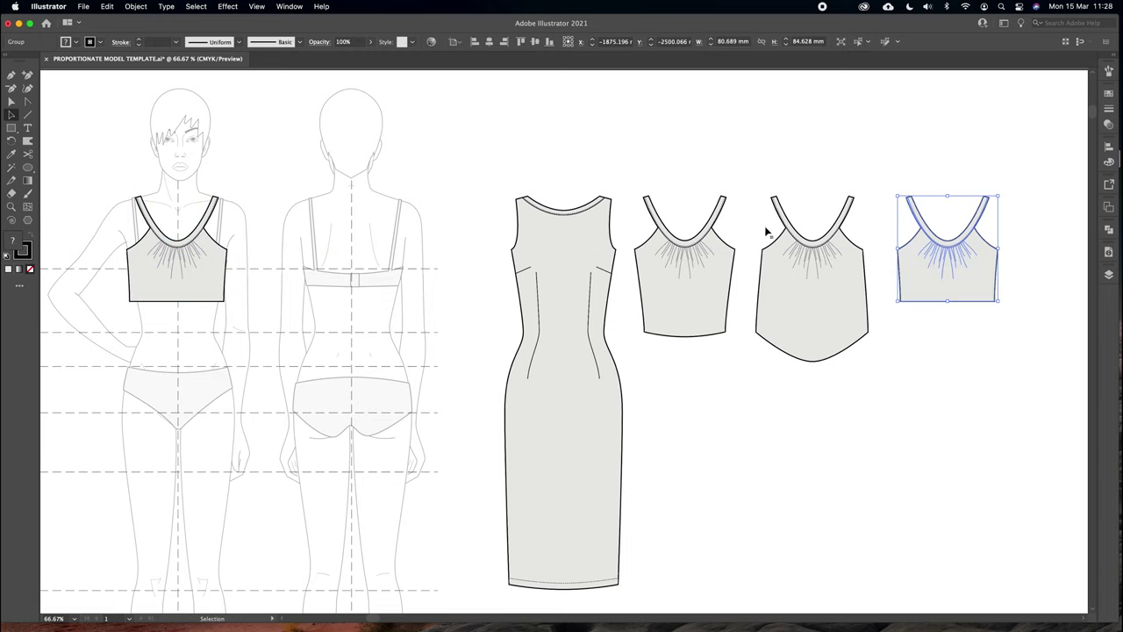
click(605, 150)
scroll(579, 153, right, 2)
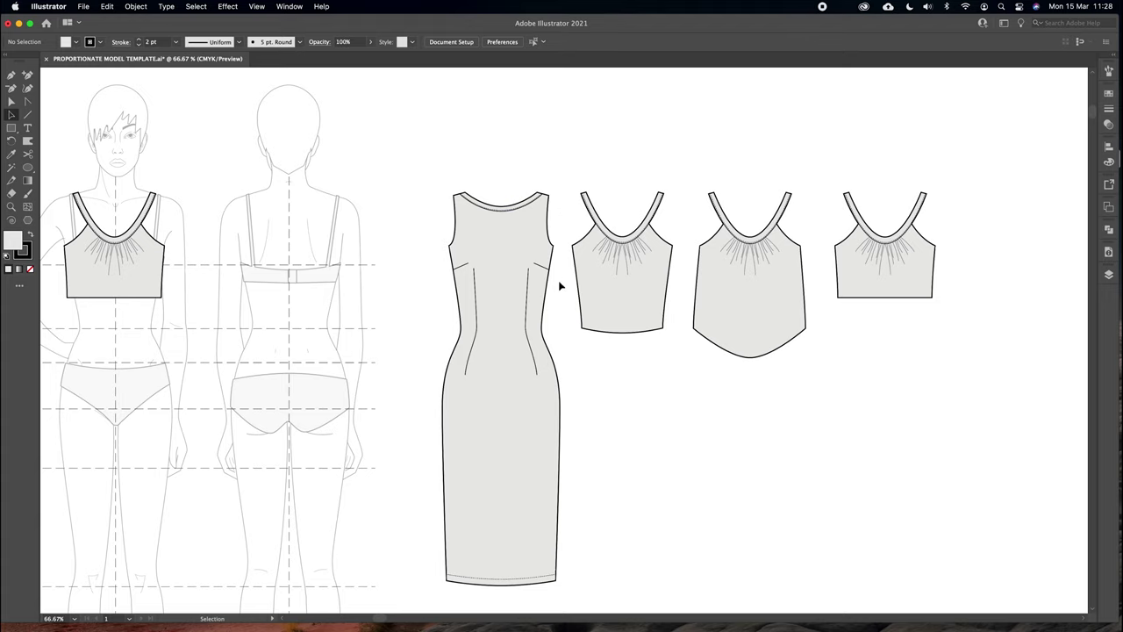
Delete the boxy cropped copy at the end of the row of garments
drag(567, 149, 438, 108)
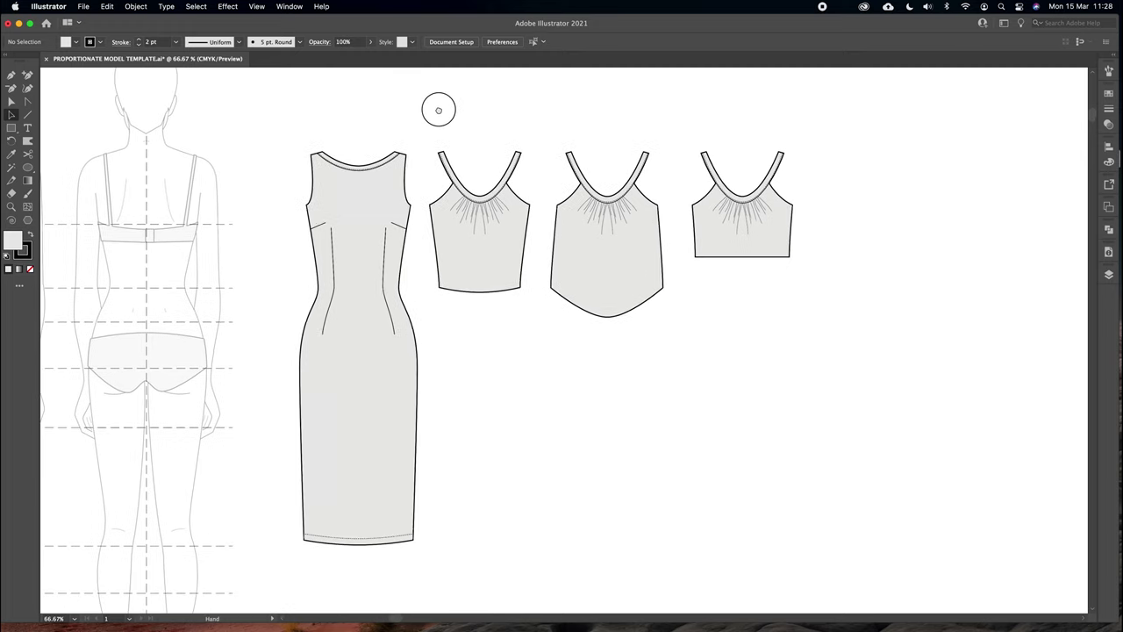
click(722, 214)
key(Delete)
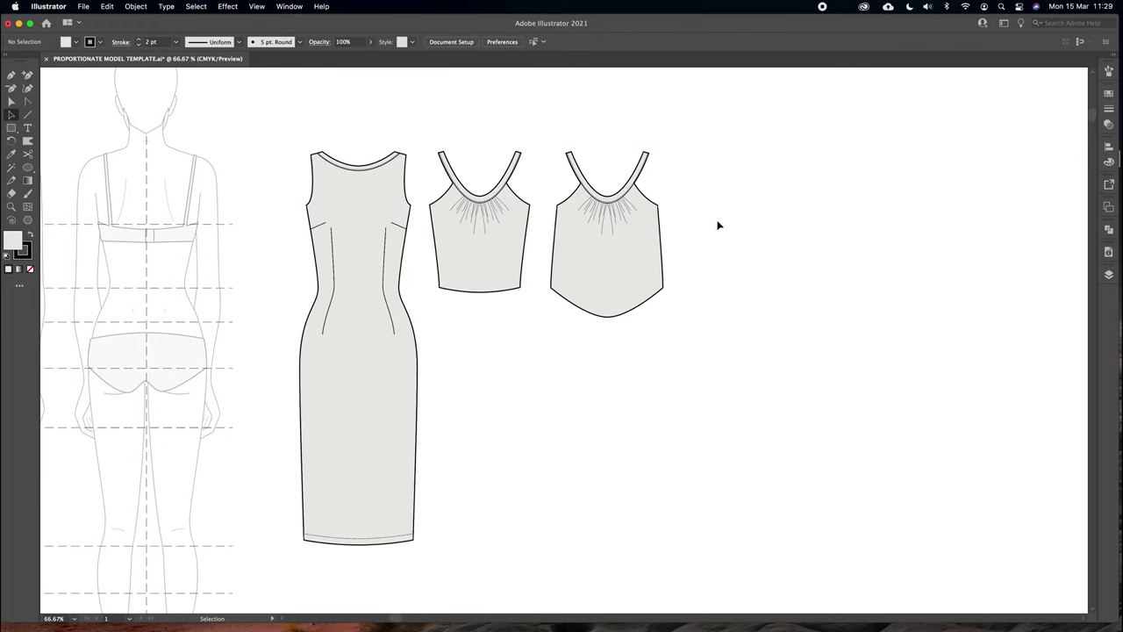
Move the two top variations farther from the dress and space them widely apart, leaving room beside each garment
drag(493, 132, 656, 315)
drag(627, 272, 919, 260)
drag(900, 125, 1036, 304)
drag(951, 278, 1084, 278)
drag(782, 255, 685, 253)
drag(1044, 245, 935, 250)
click(493, 232)
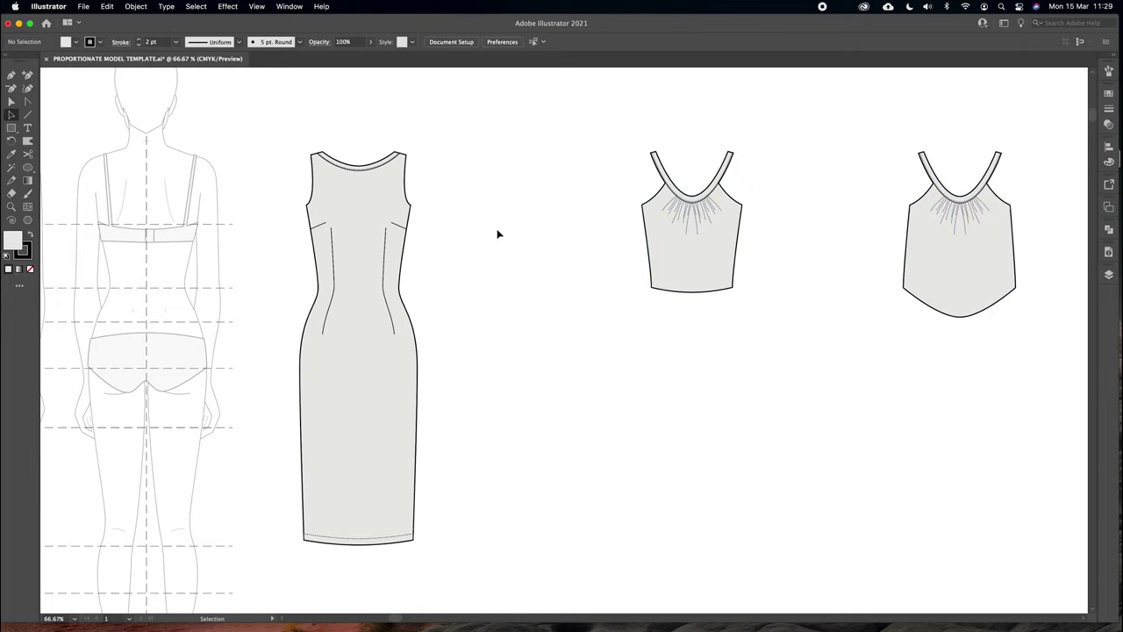
Place a duplicate of the whole dress directly beside the original, aligned at the same height
scroll(375, 275, left, 5)
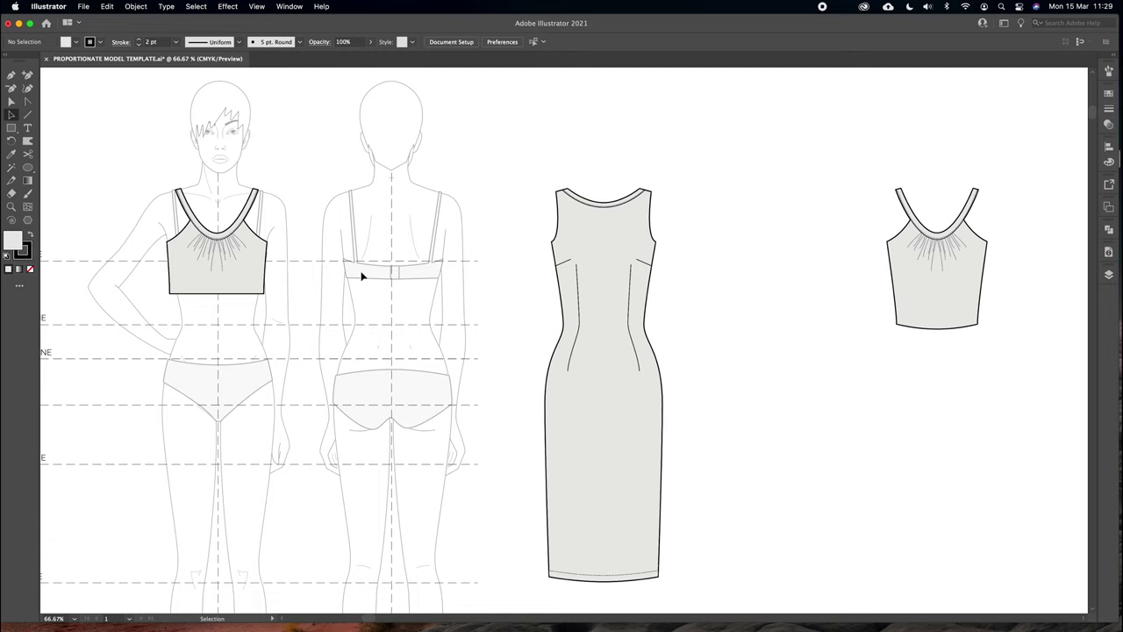
drag(718, 266, 620, 213)
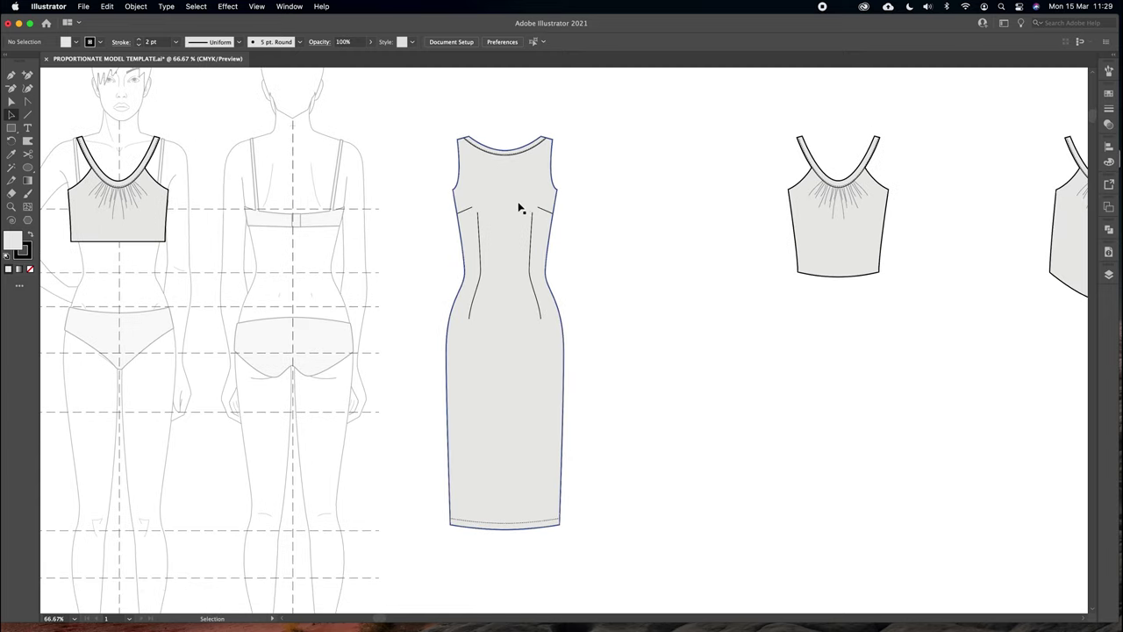
drag(421, 124, 623, 569)
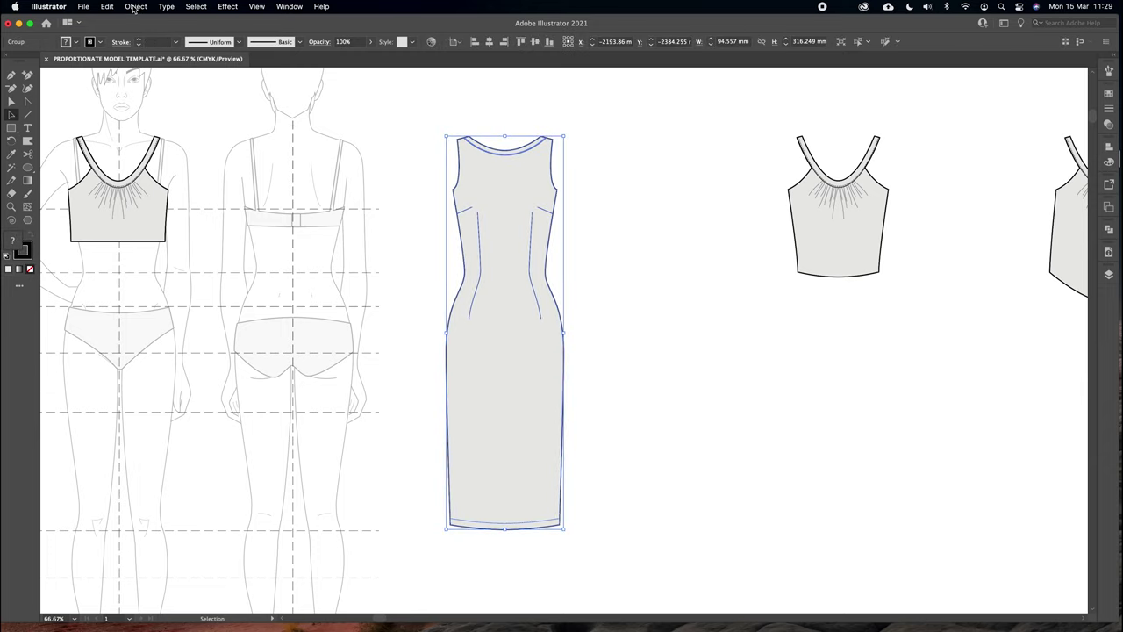
click(107, 7)
click(102, 93)
drag(481, 193, 614, 334)
key(super+=)
click(695, 225)
drag(695, 225, 702, 150)
key(super+minus)
Raise the centre points of the duplicate dress's neck edge, binding seam and stitching together to form a shallower neckline
key(a)
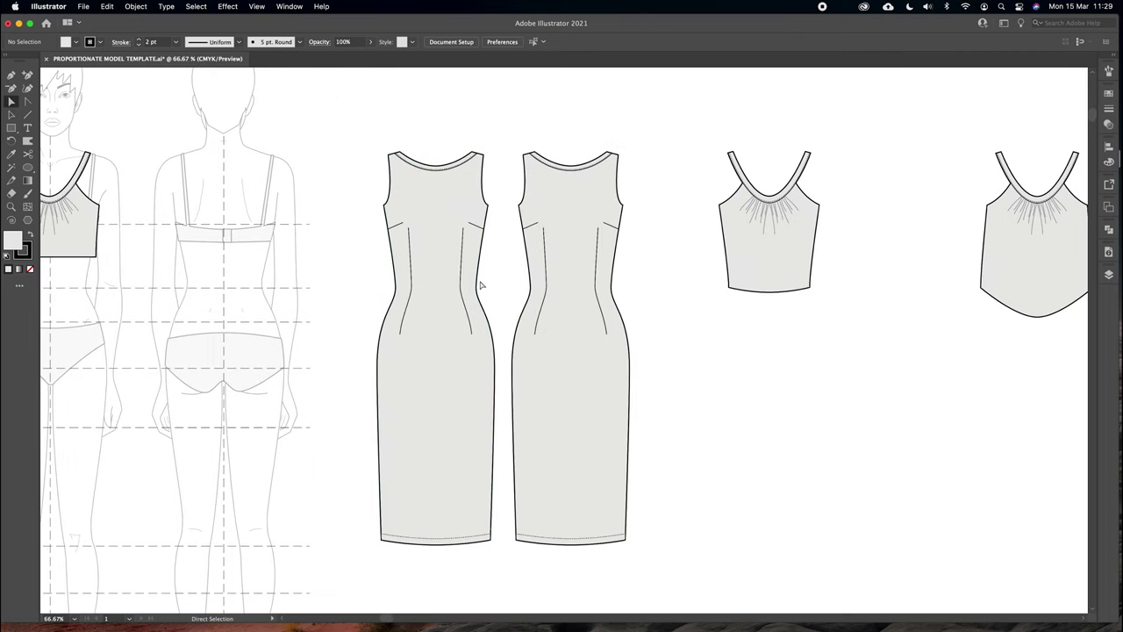
key(super+equal)
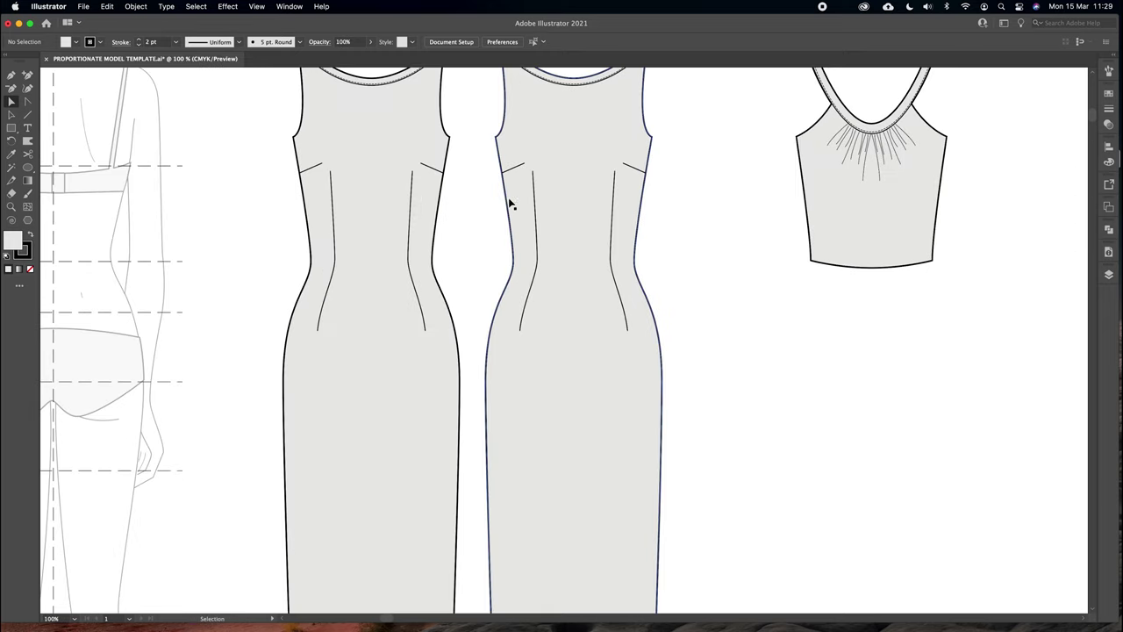
scroll(509, 201, up, 1)
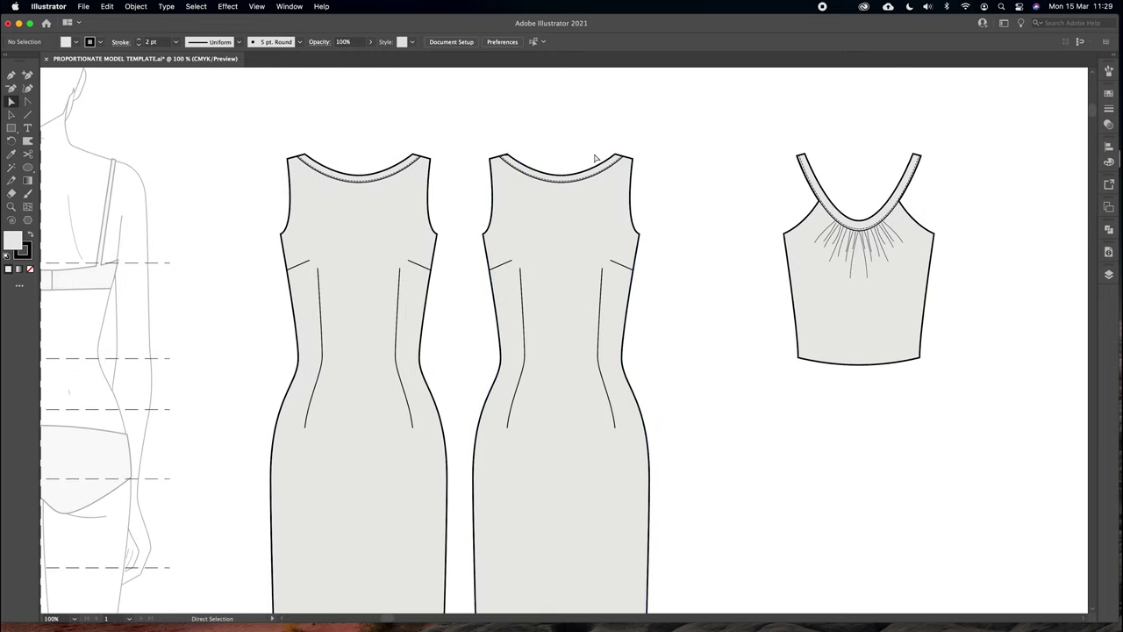
click(556, 181)
drag(561, 186, 564, 178)
key(super+Up)
key(super+Up)
key(super+Up)
key(super+Up)
key(super+Up)
key(super+Up)
key(super+Up)
key(super+Up)
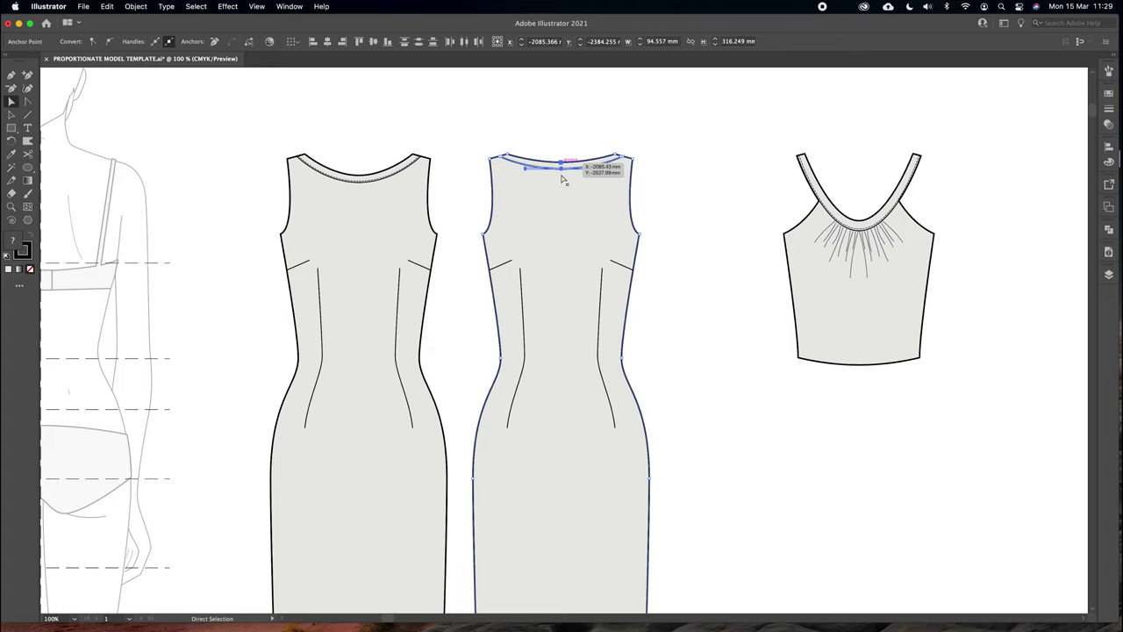
Nudge the centre points of the duplicate dress's binding seam and dashed stitching upward to narrow the neck binding
key(a)
key(super+equal)
key(super+equal)
key(super+equal)
key(super+equal)
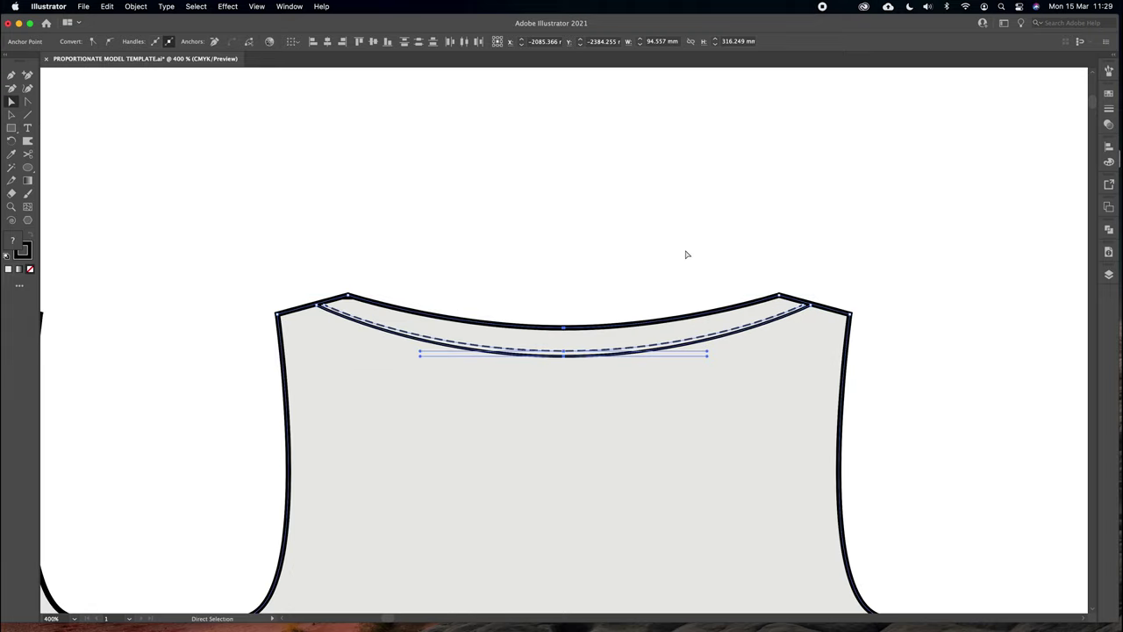
click(689, 255)
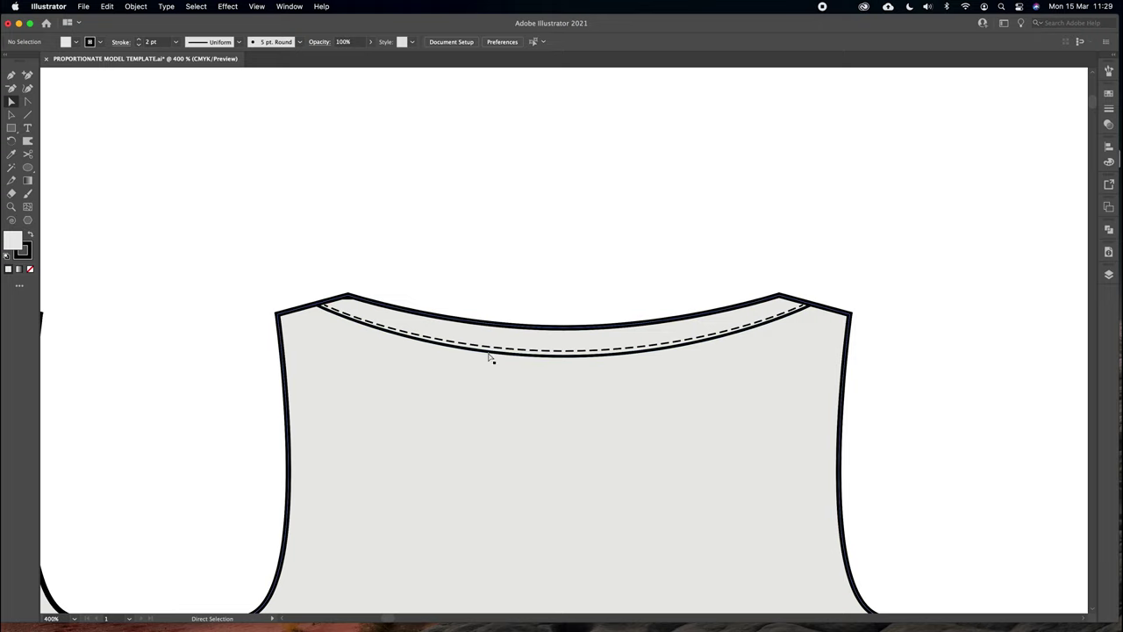
click(554, 376)
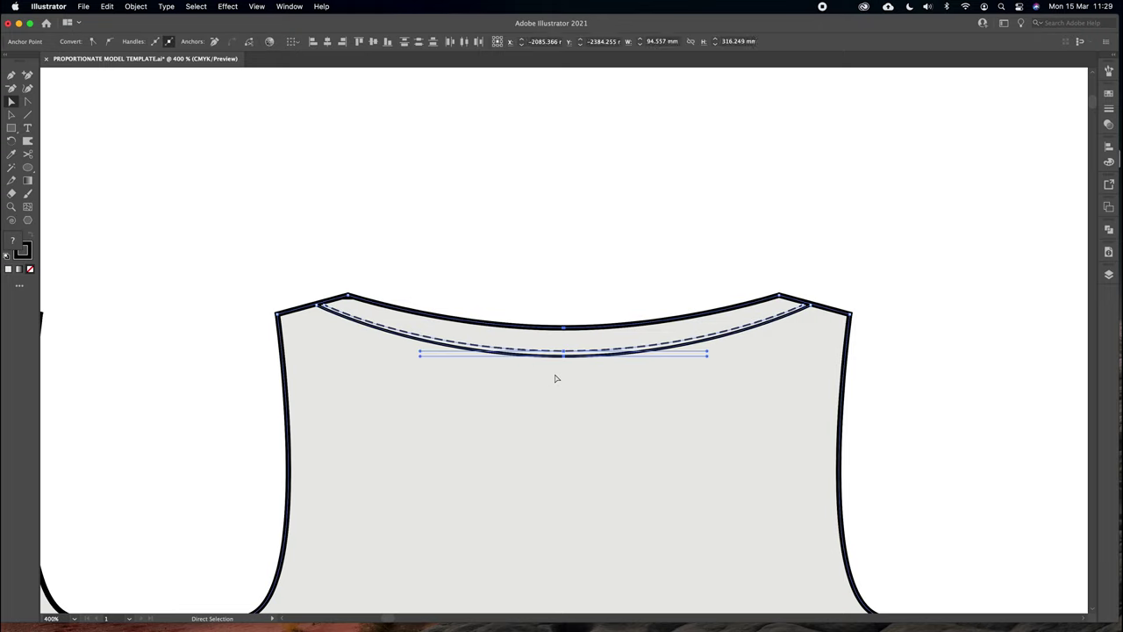
click(575, 287)
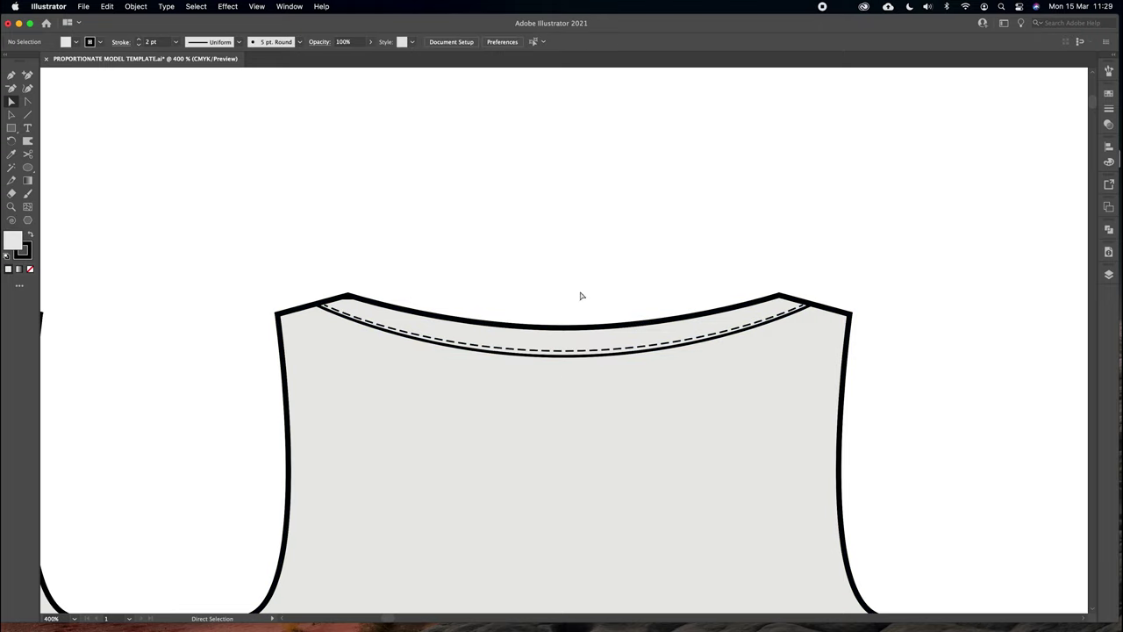
click(566, 352)
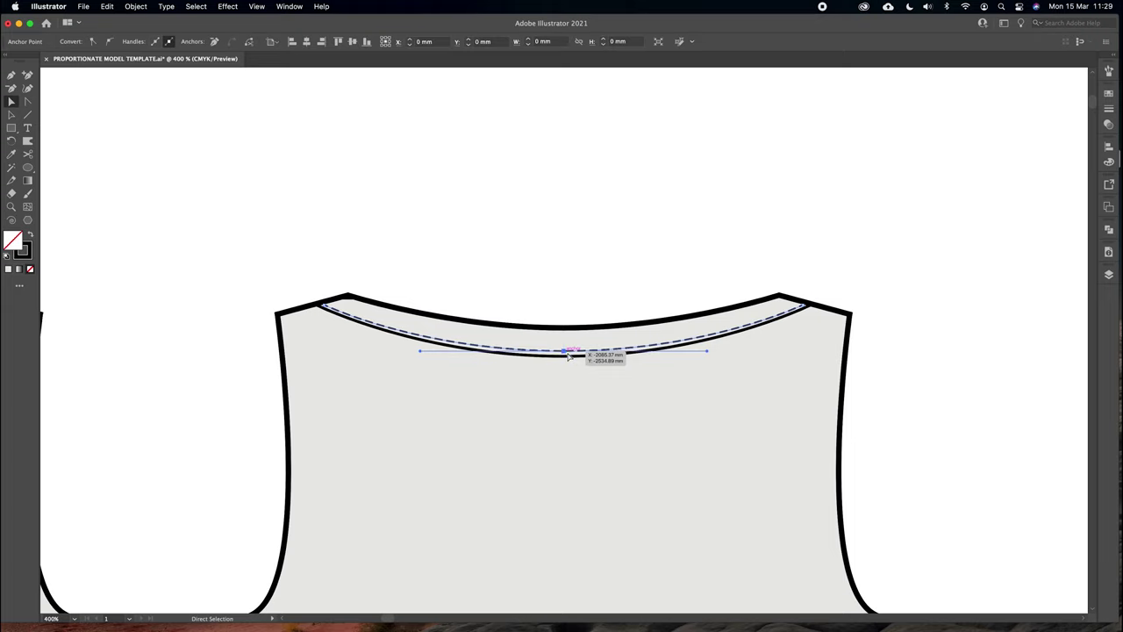
click(496, 194)
click(566, 352)
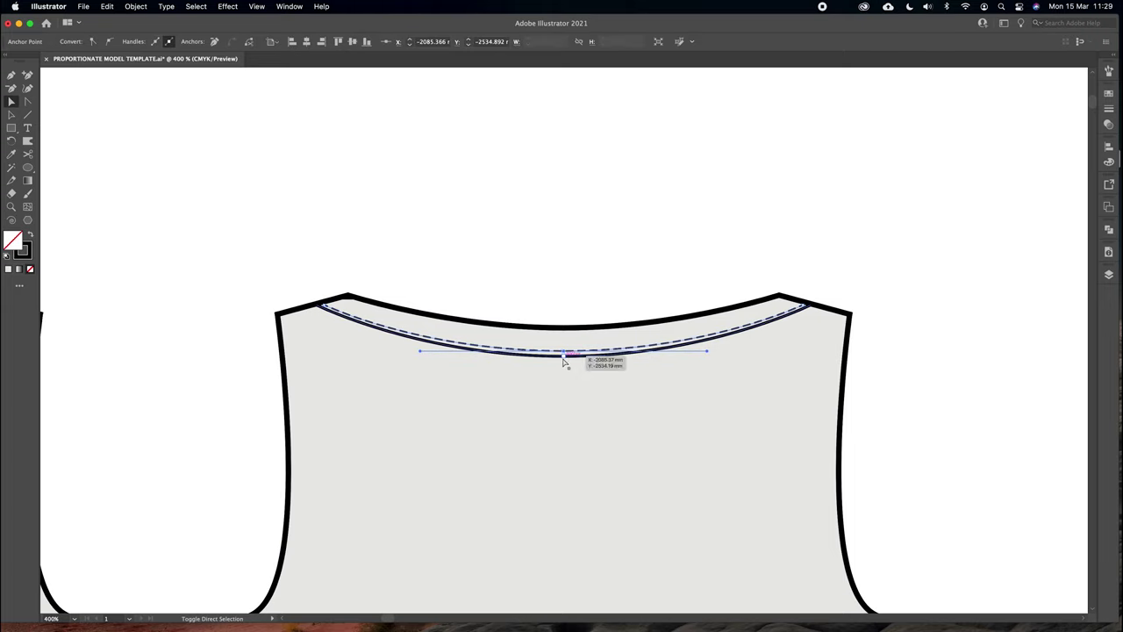
shift+click(564, 357)
key(Up)
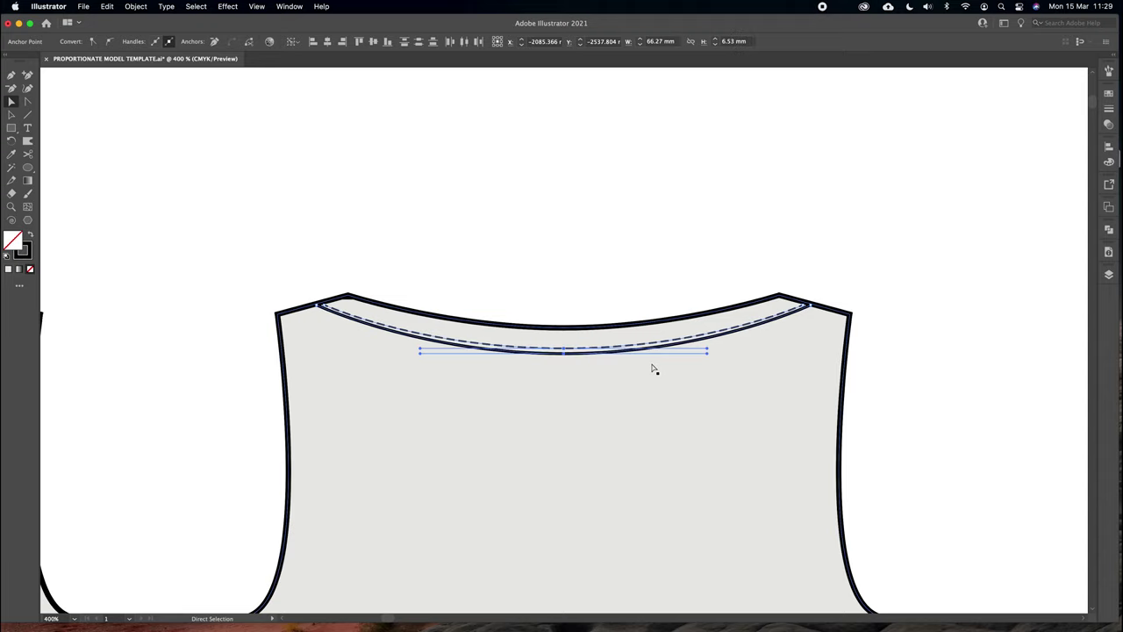
key(Up)
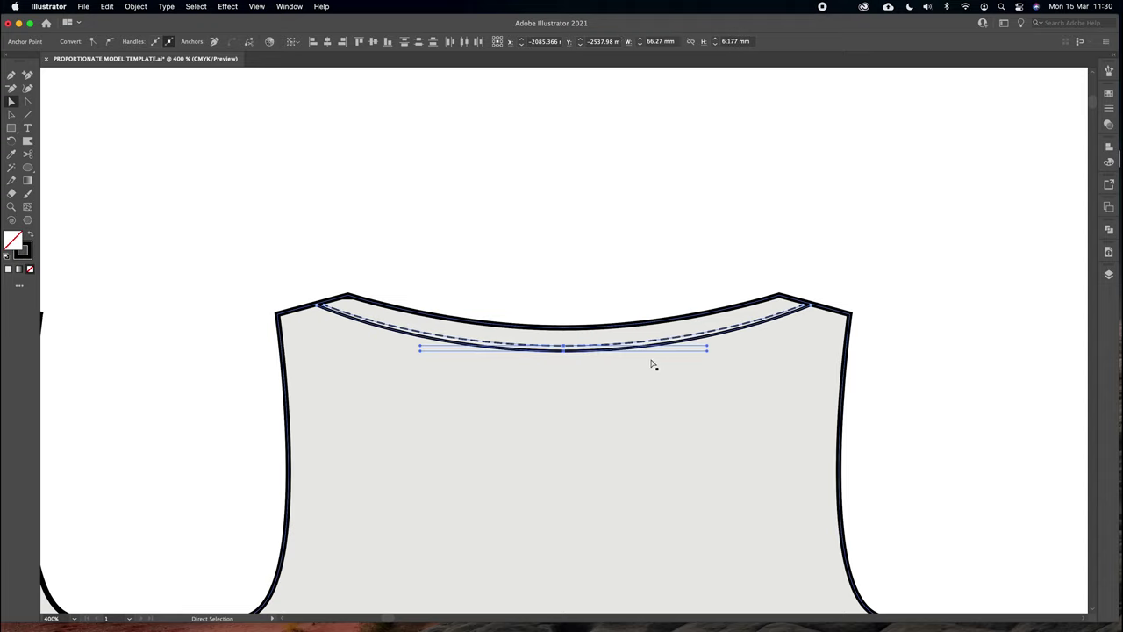
Nudge both end points of the dashed neckline stitching slightly upward on the duplicate dress
click(324, 306)
click(806, 306)
key(Up)
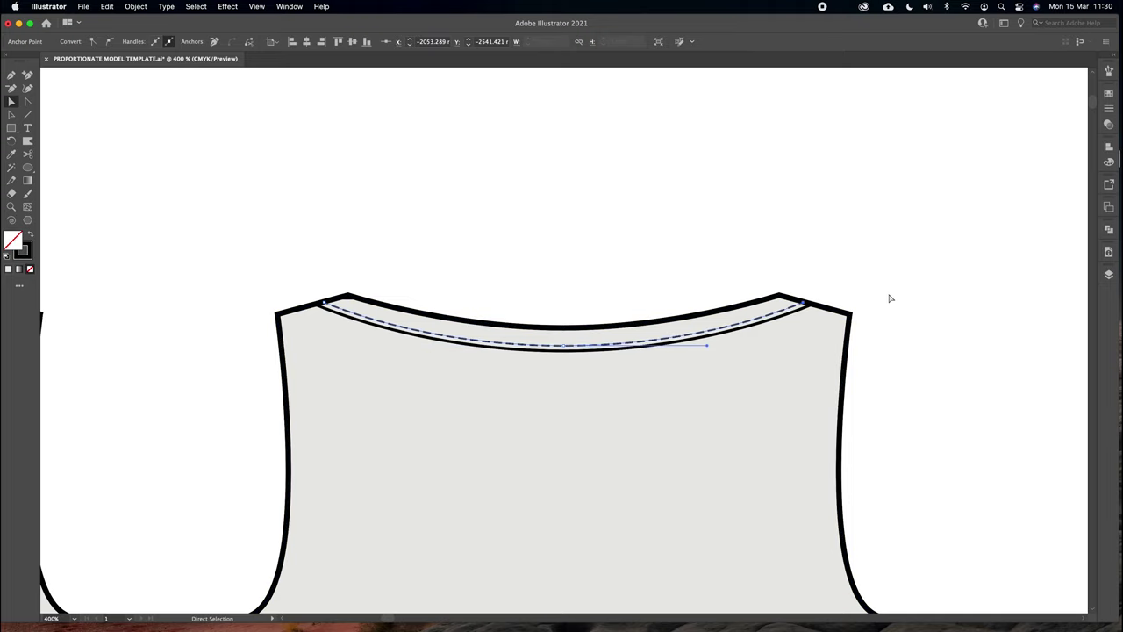
click(635, 223)
key(v)
key(super+minus)
key(super+minus)
key(super+minus)
drag(642, 274, 661, 108)
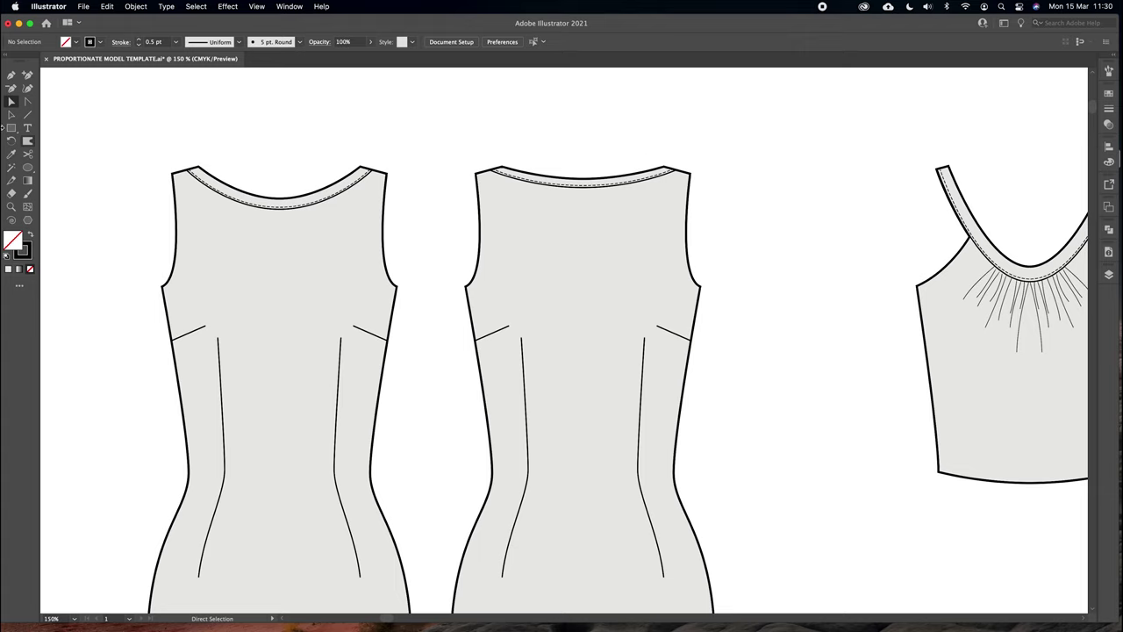
Draw a vertical centre line on the duplicate dress from the neck edge to the hem with the Line Segment tool
click(27, 115)
drag(593, 243, 577, 157)
key(super+minus)
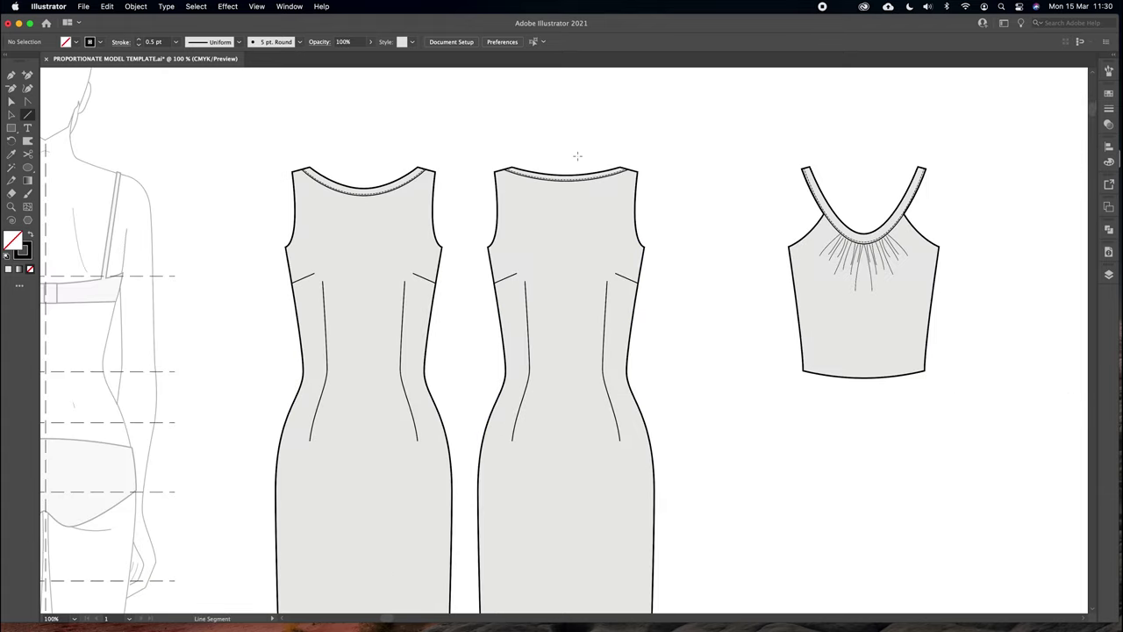
drag(608, 199, 584, 123)
key(super+minus)
drag(570, 223, 565, 184)
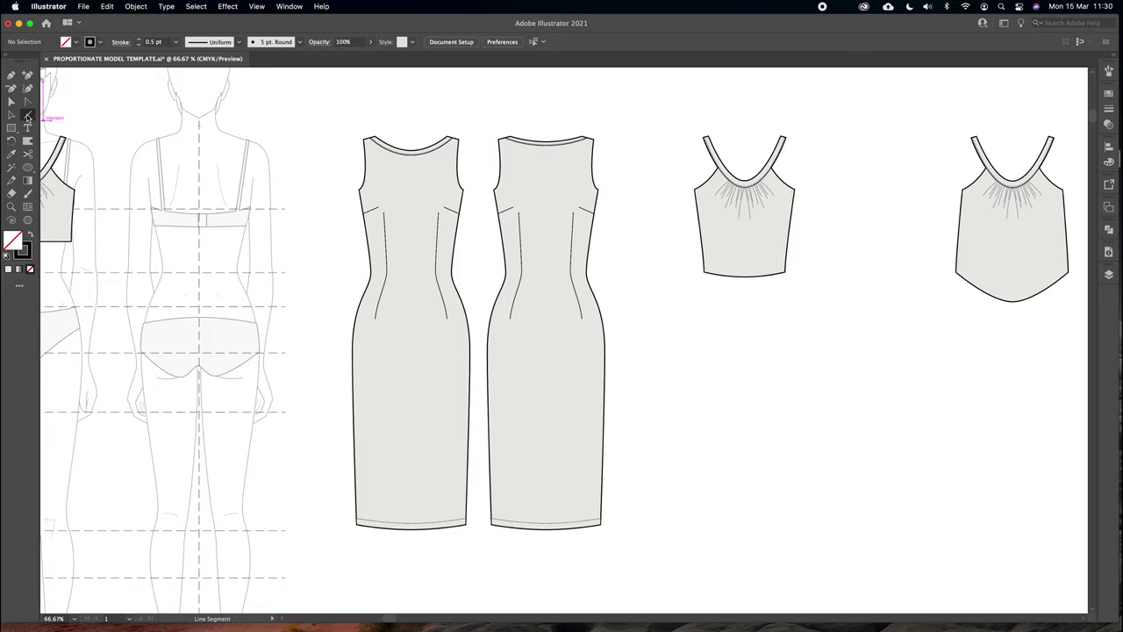
mouse_move(545, 141)
mouse_down()
mouse_move(547, 482)
mouse_move(559, 509)
mouse_move(546, 527)
mouse_up()
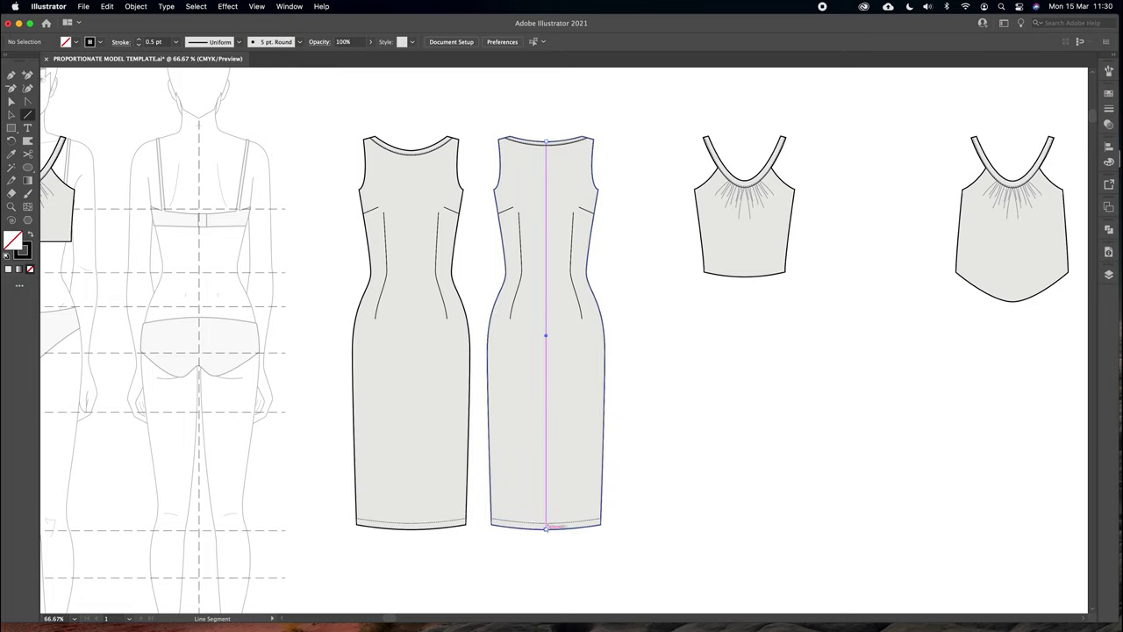
Give the duplicate dress's centre line a solid 2 pt stroke with dashes turned off
click(1109, 111)
click(1009, 103)
click(1010, 103)
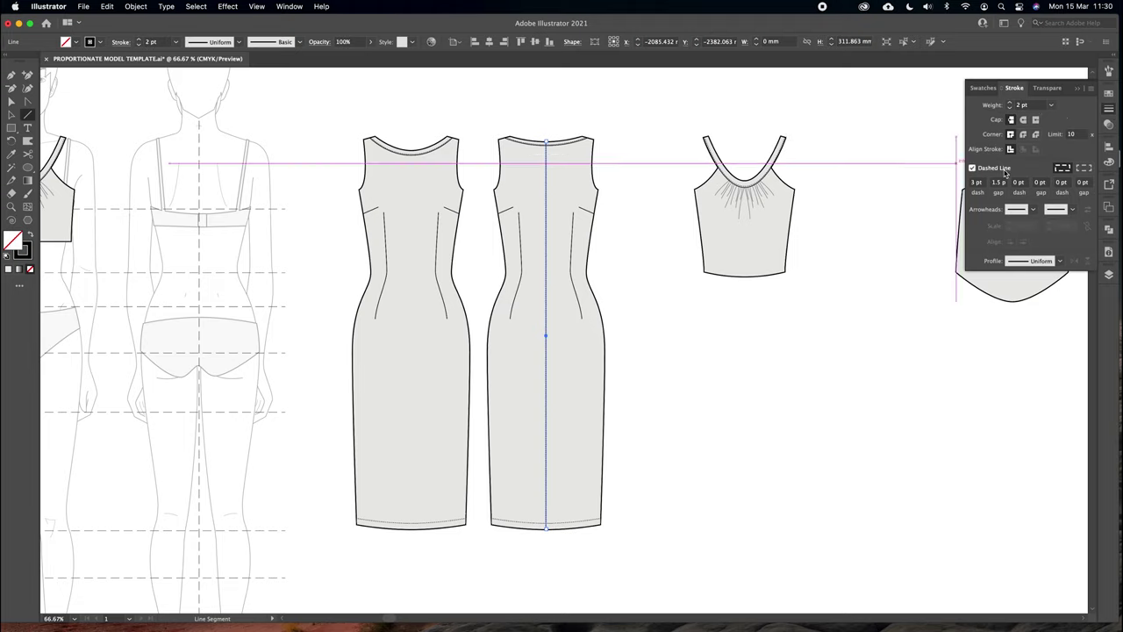
click(12, 102)
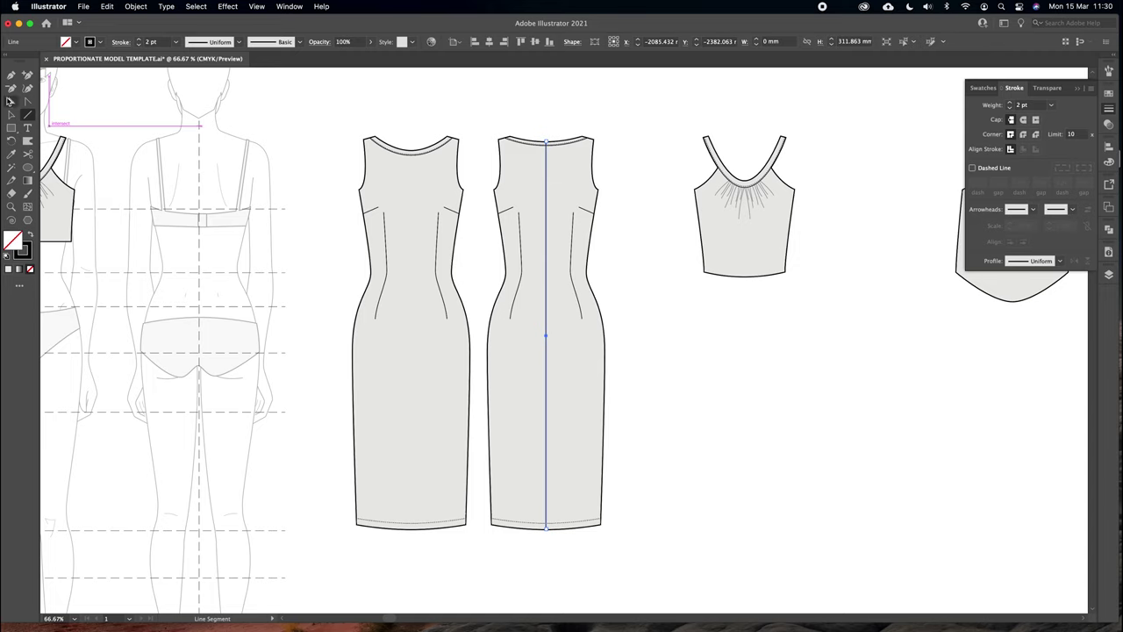
click(535, 103)
Cut the back dress's centre line with the Scissors tool at hip level, just below the waist darts
key(super+=)
drag(578, 161, 584, 198)
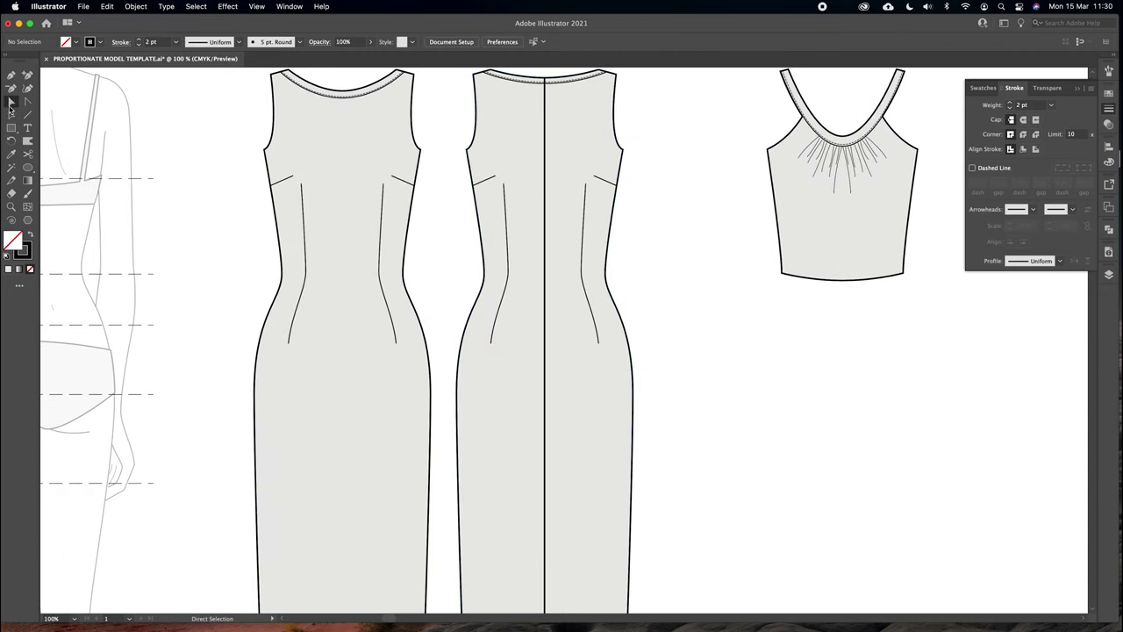
click(543, 139)
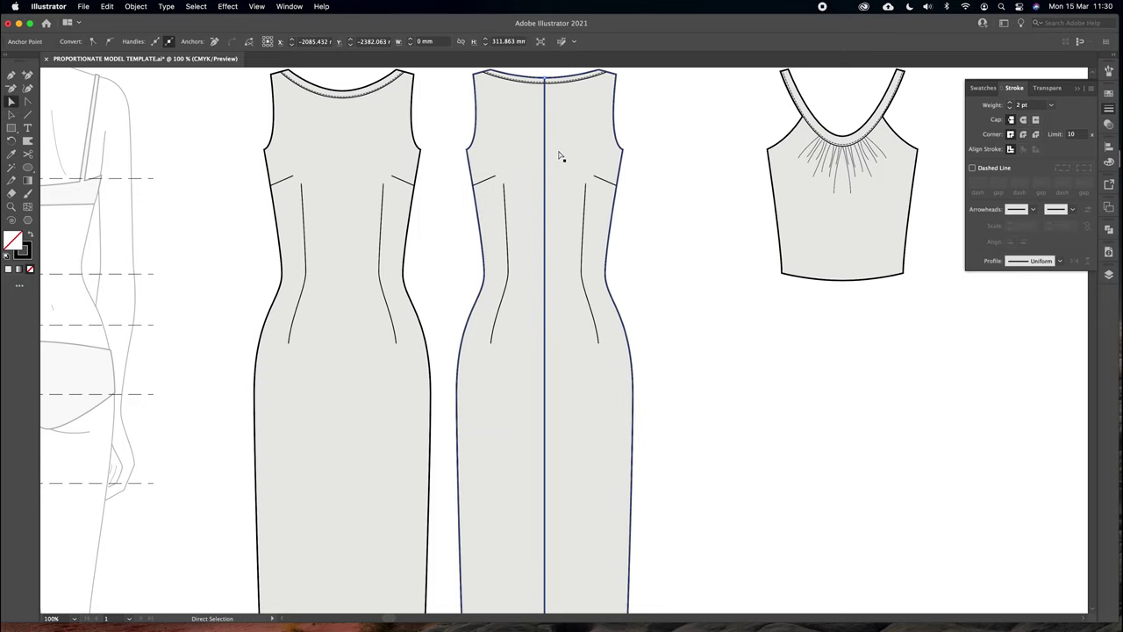
click(27, 154)
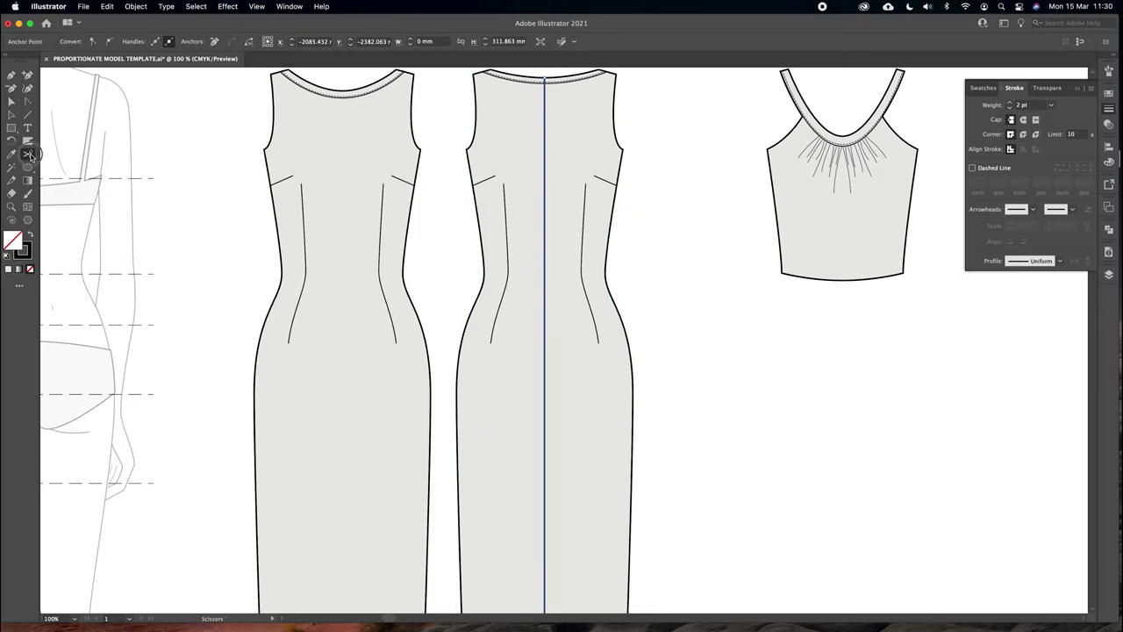
click(543, 358)
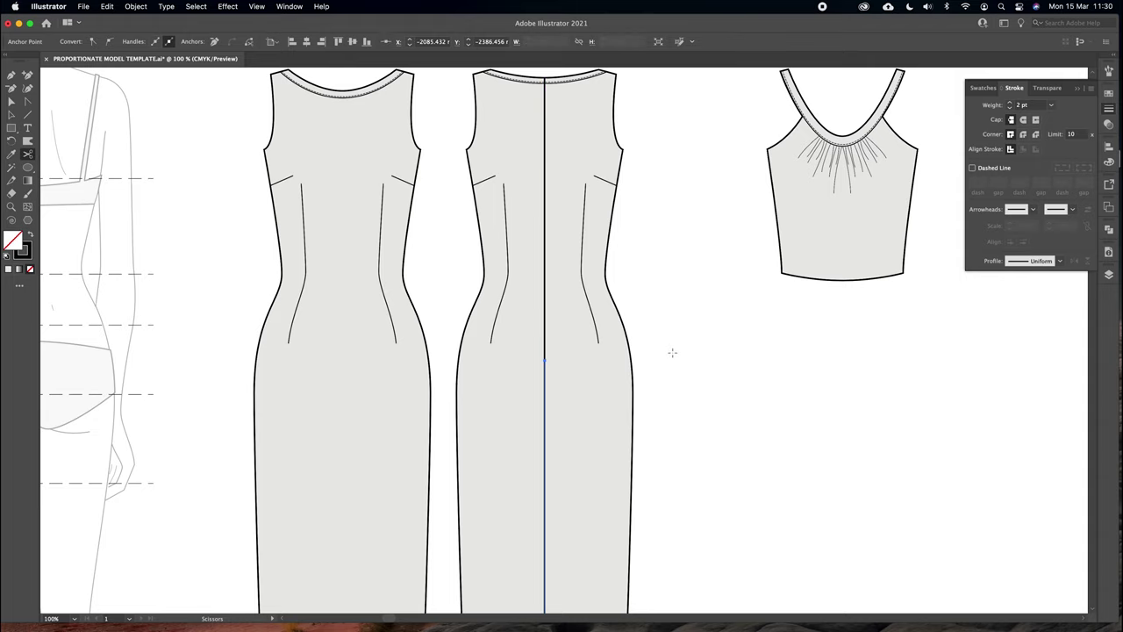
drag(687, 339, 631, 344)
key(a)
Set the stroke weight of the centre line's lower section, from the hip cut to the hem, to 1 pt
click(489, 130)
click(490, 386)
scroll(557, 241, down, 5)
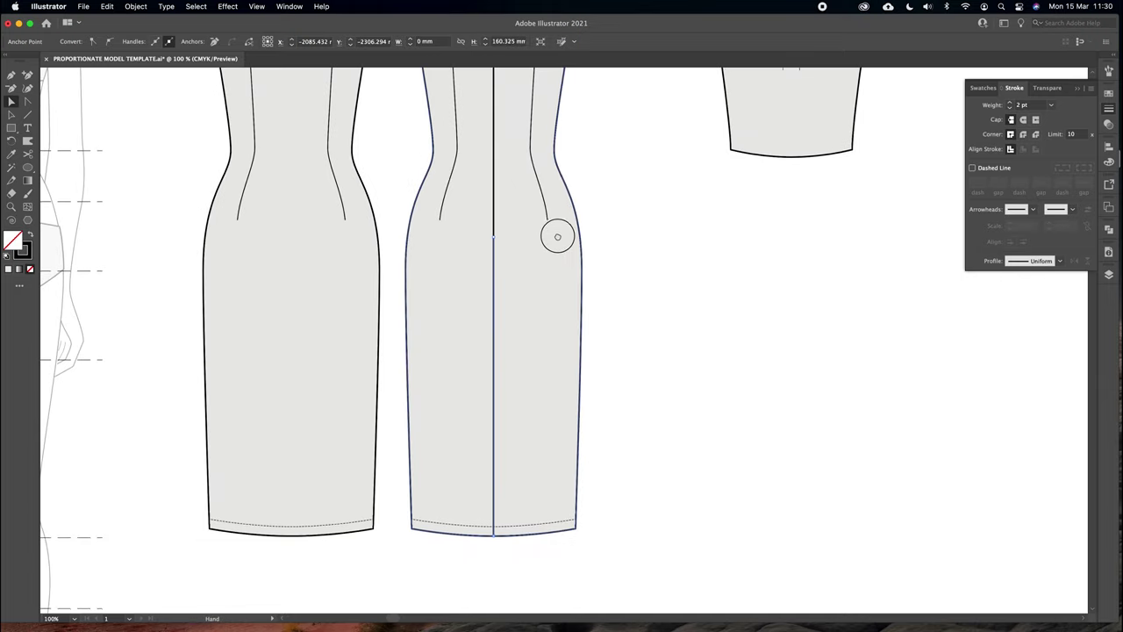
click(492, 267)
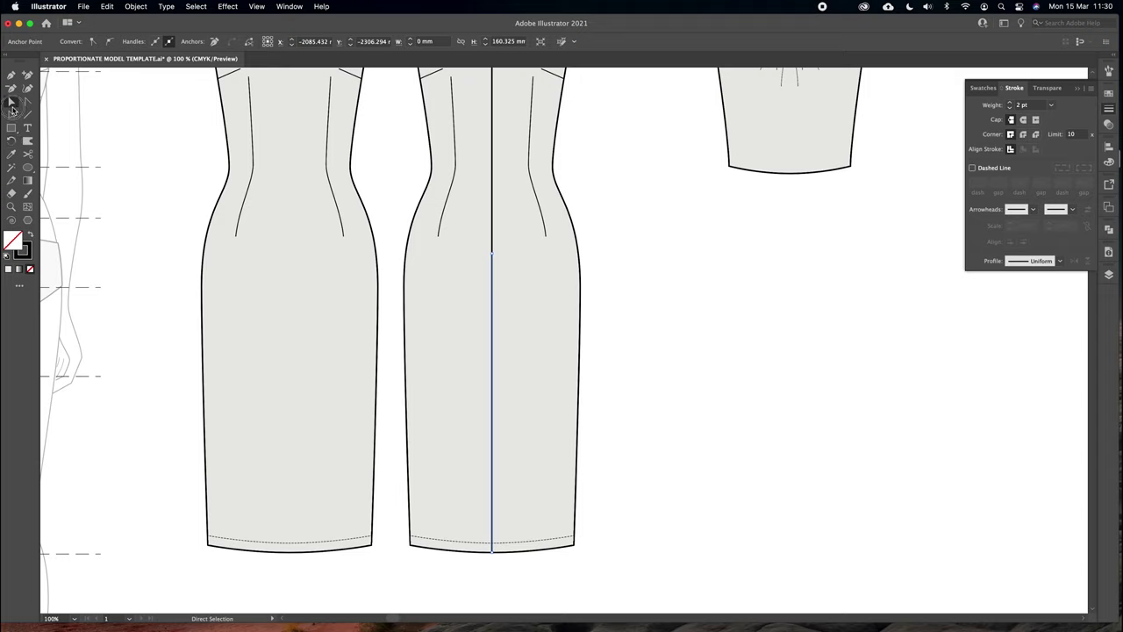
click(1010, 107)
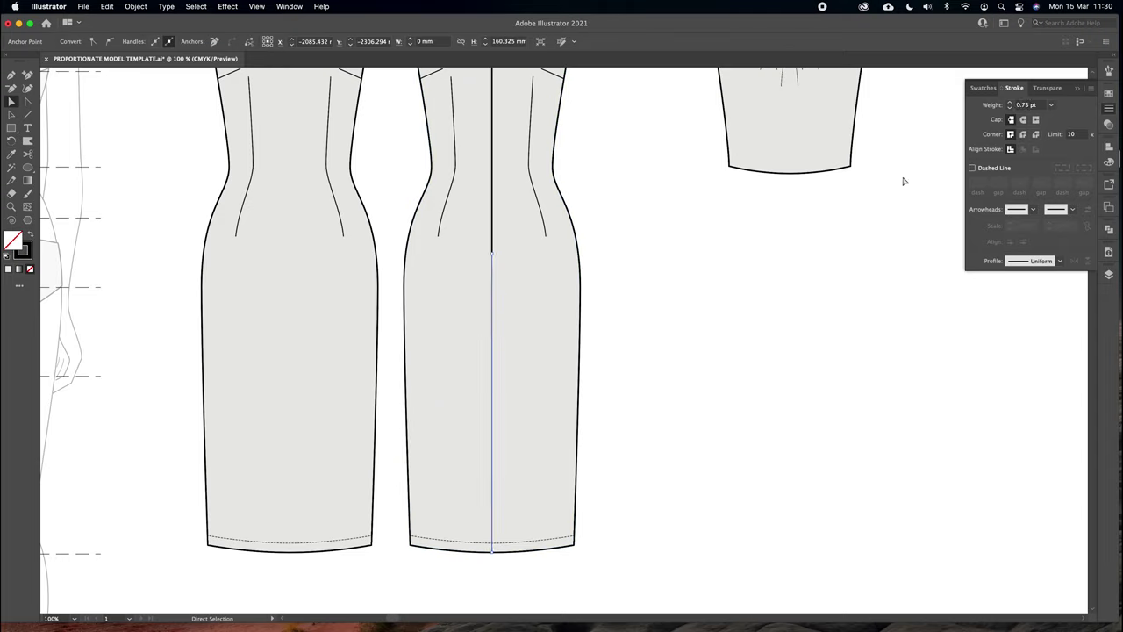
shift+click(545, 227)
click(494, 274)
double_click(1022, 107)
text(1)
key(Return)
key(v)
click(631, 210)
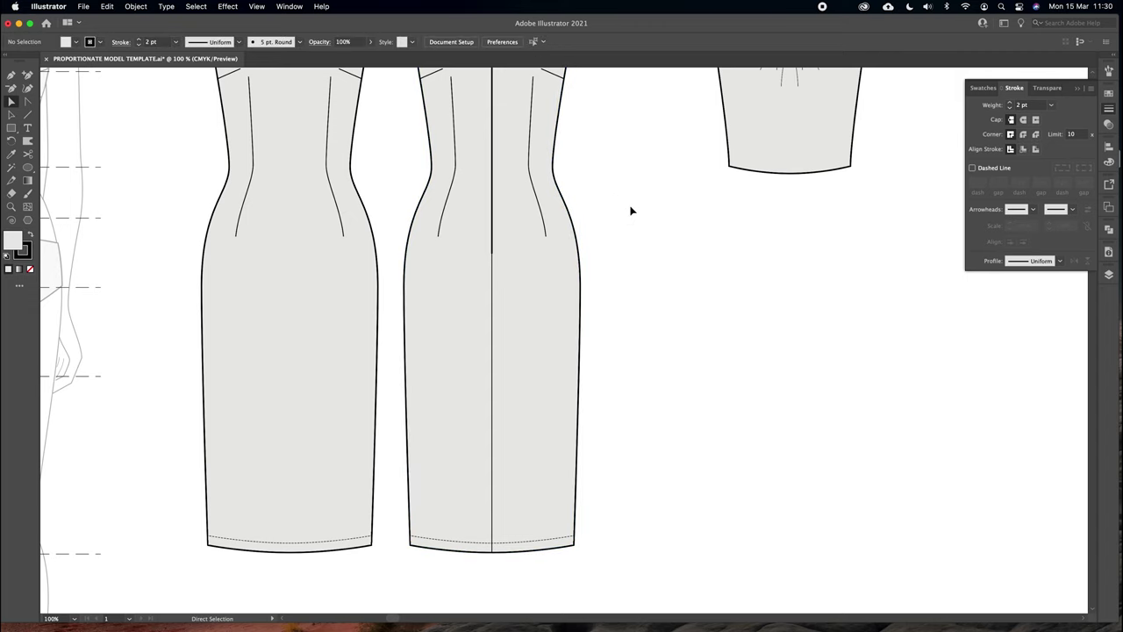
Delete both side bust darts from the back-view dress
key(super+minus)
key(space)
drag(630, 211, 629, 212)
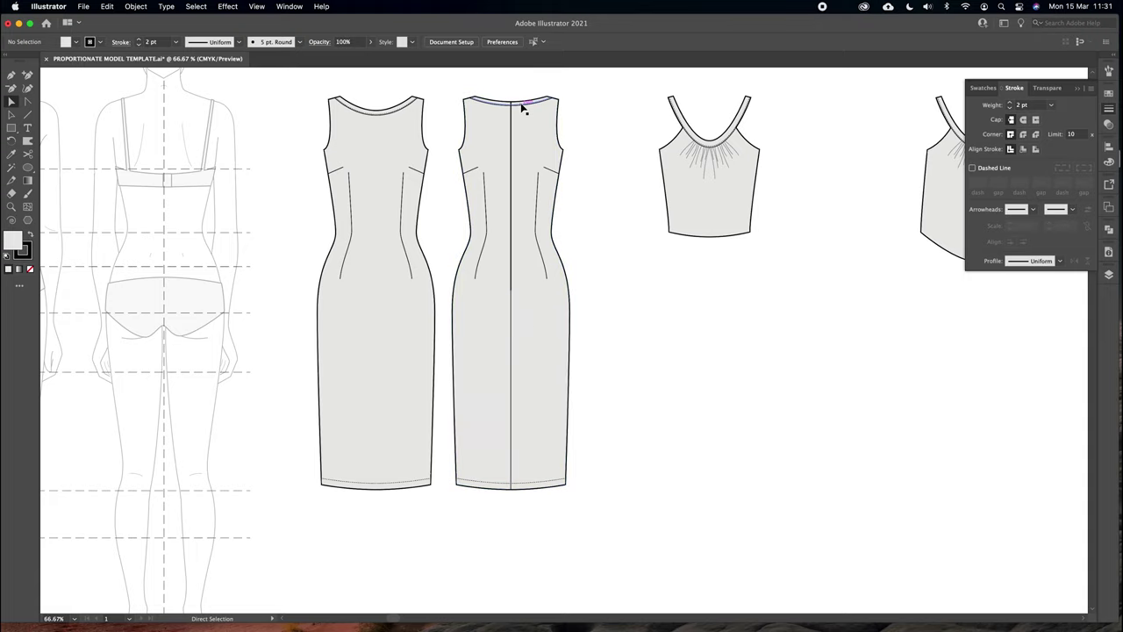
key(super+equal)
key(super+equal)
drag(532, 230, 566, 586)
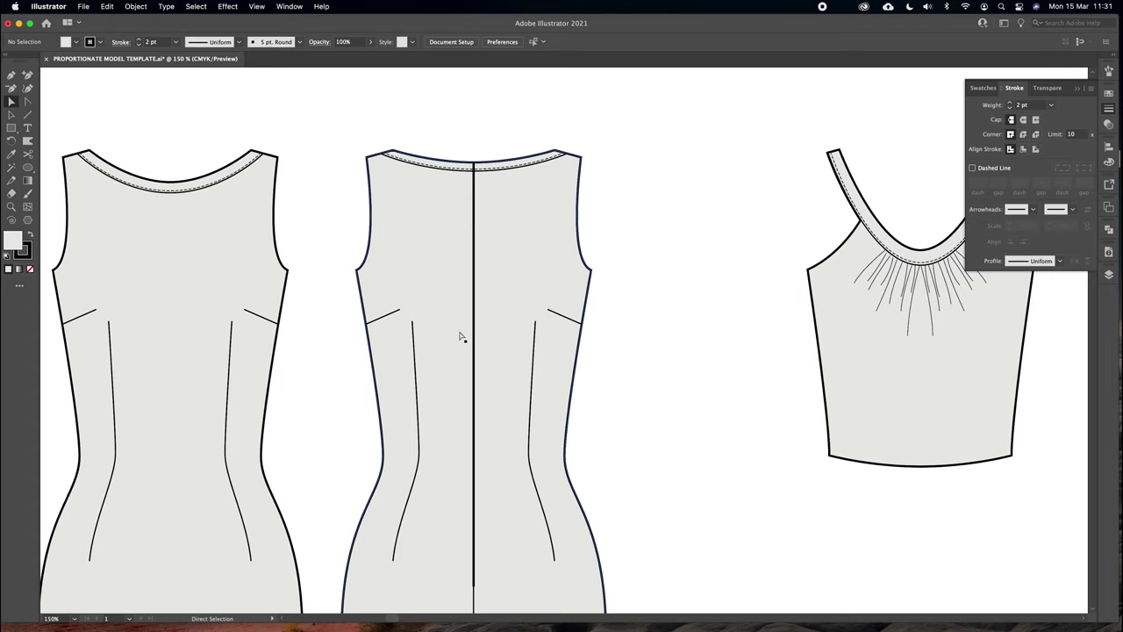
click(397, 314)
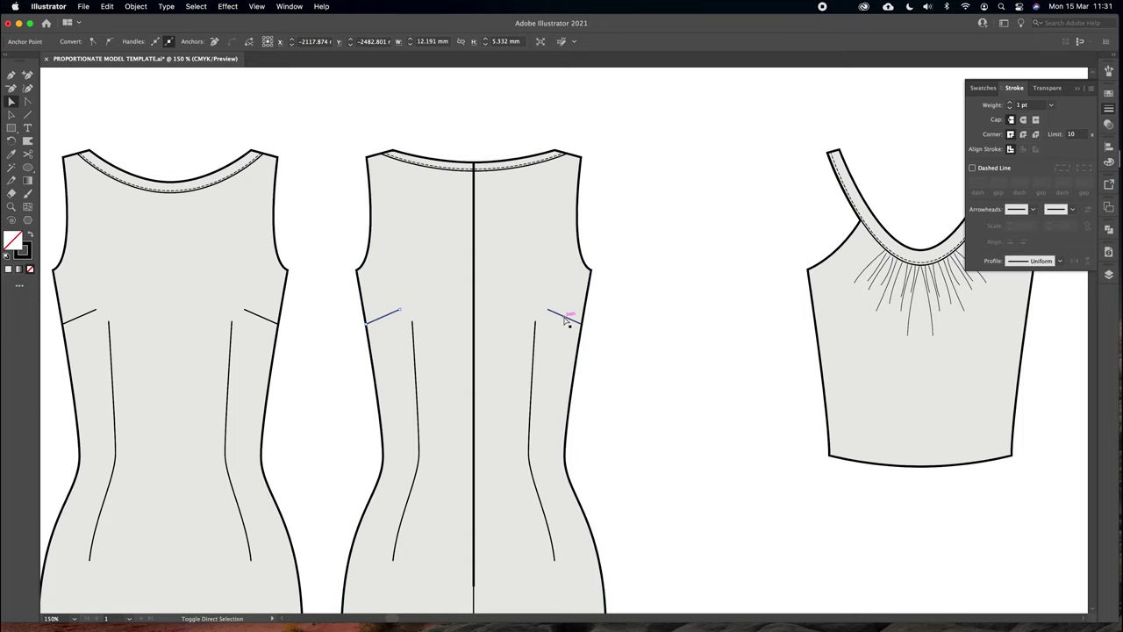
shift+click(564, 317)
key(Delete)
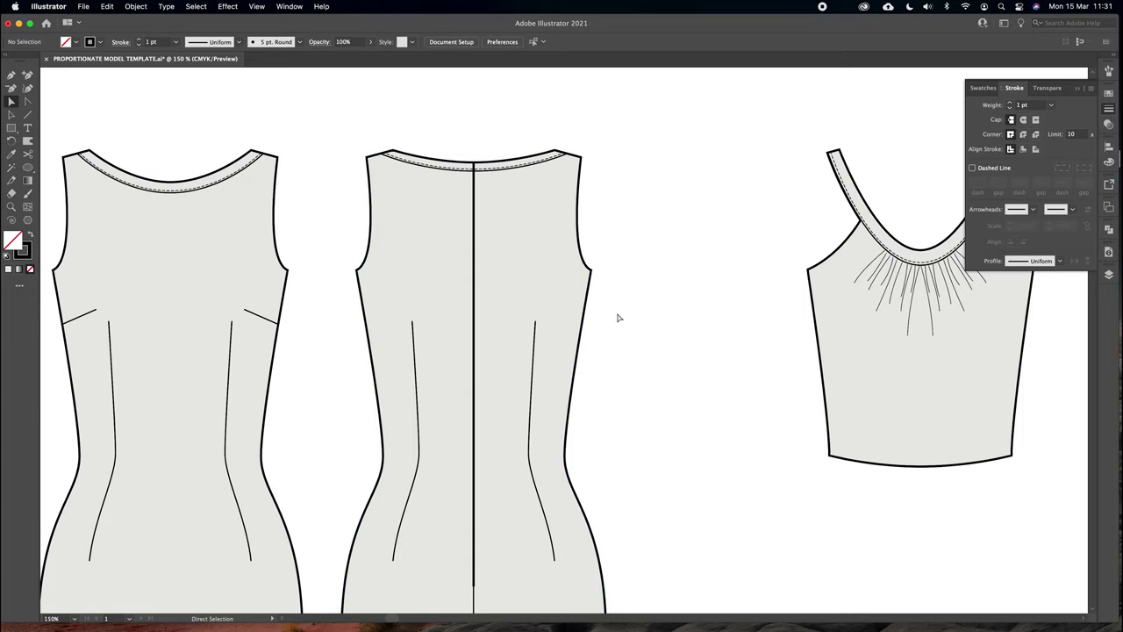
Nudge the upper end points of both waist darts on the back-view dress outward toward the side seams
scroll(599, 387, down, 2)
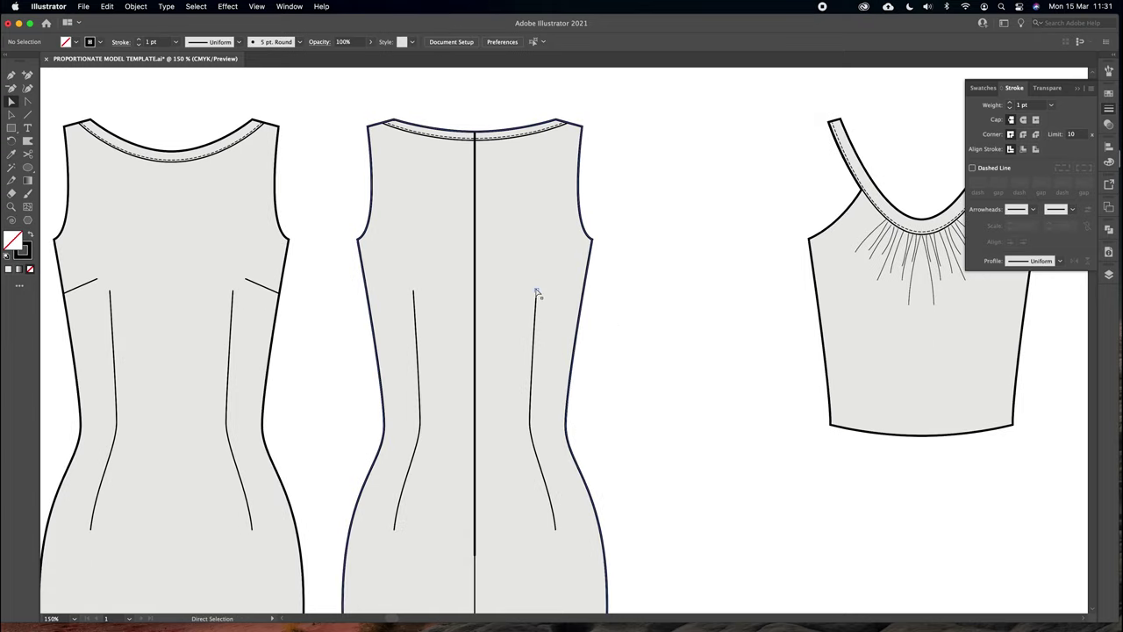
click(536, 290)
key(Right)
key(Right)
key(Right)
key(Right)
key(Right)
key(Right)
key(Right)
key(Right)
key(Right)
key(Right)
key(Right)
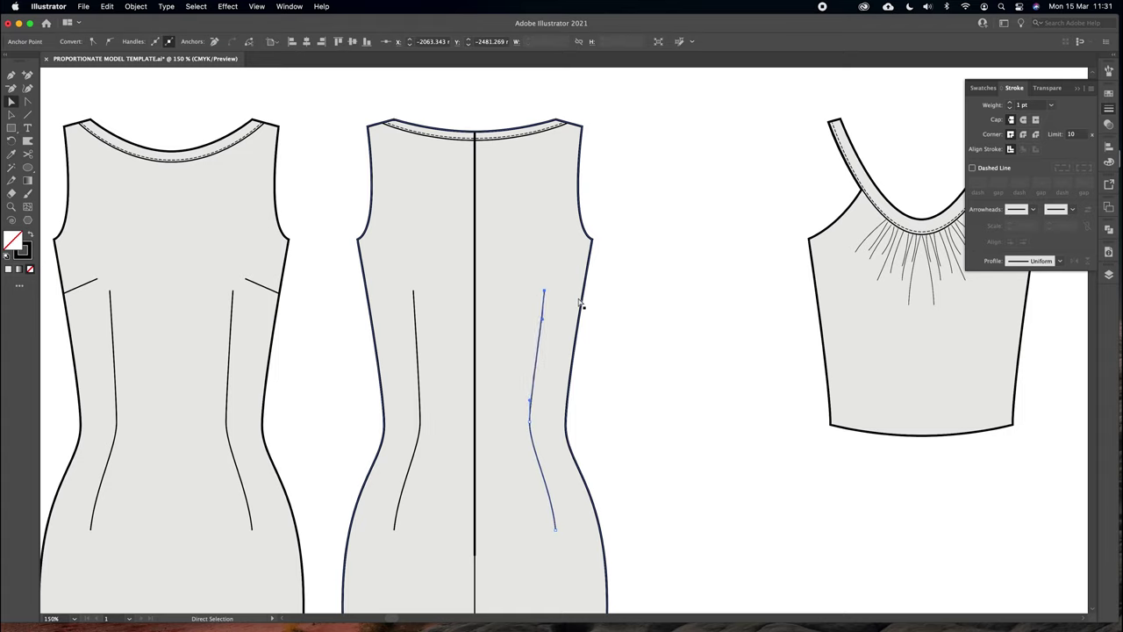
click(413, 291)
key(Left)
key(Left)
key(Left)
key(Left)
key(Left)
key(Left)
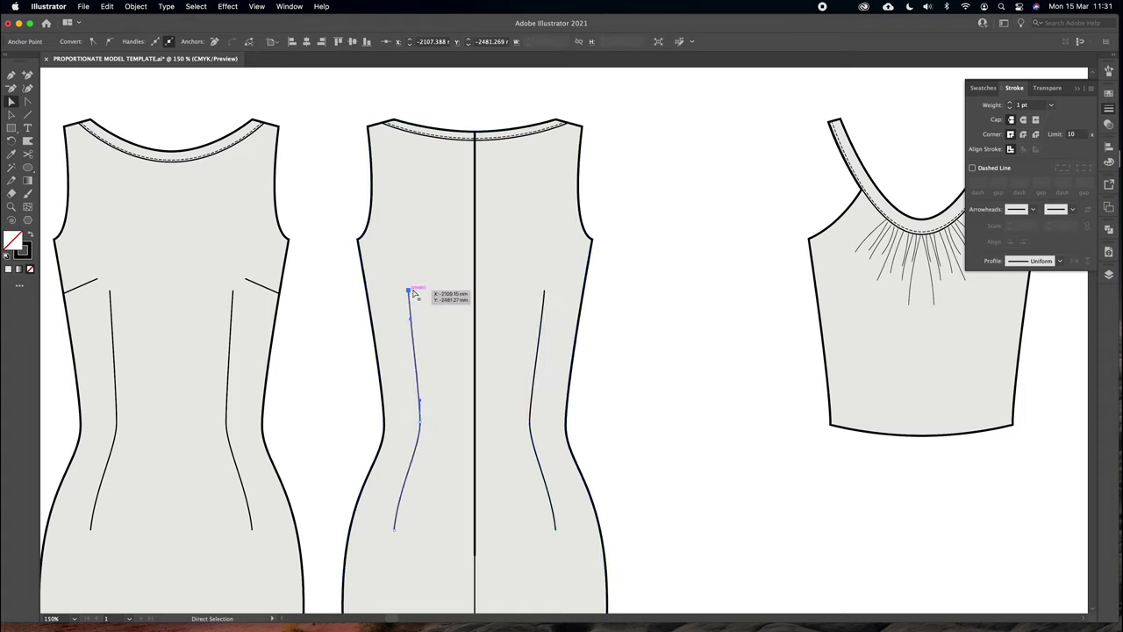
Group all parts of the back-view dress and move the group slightly closer to the front view
click(656, 178)
key(super+minus)
key(super+minus)
scroll(669, 175, down, 3)
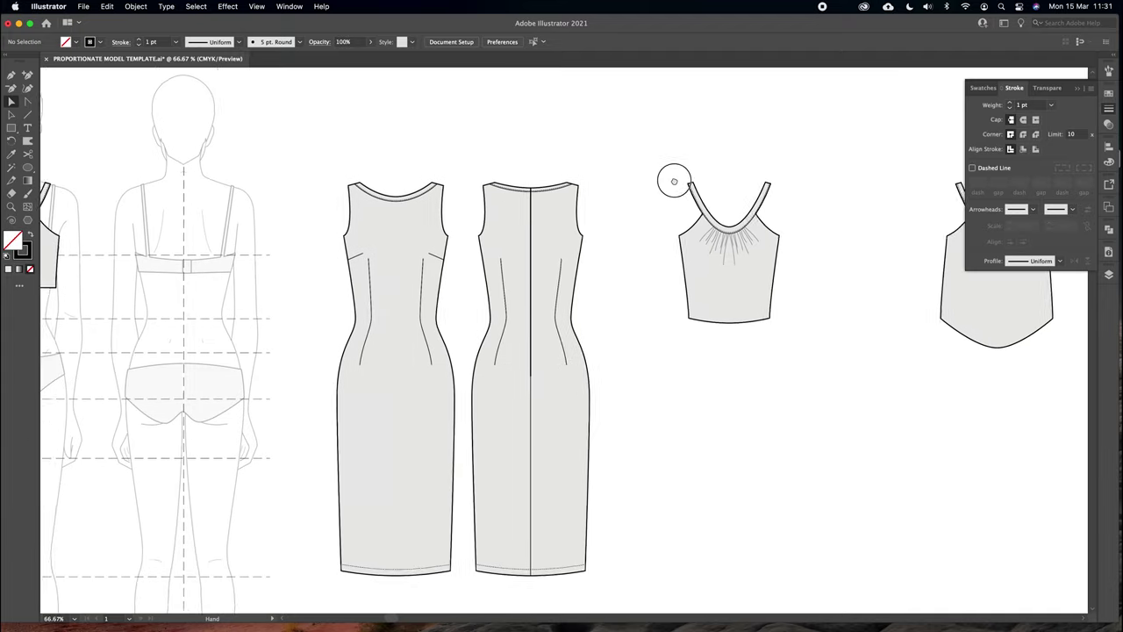
key(v)
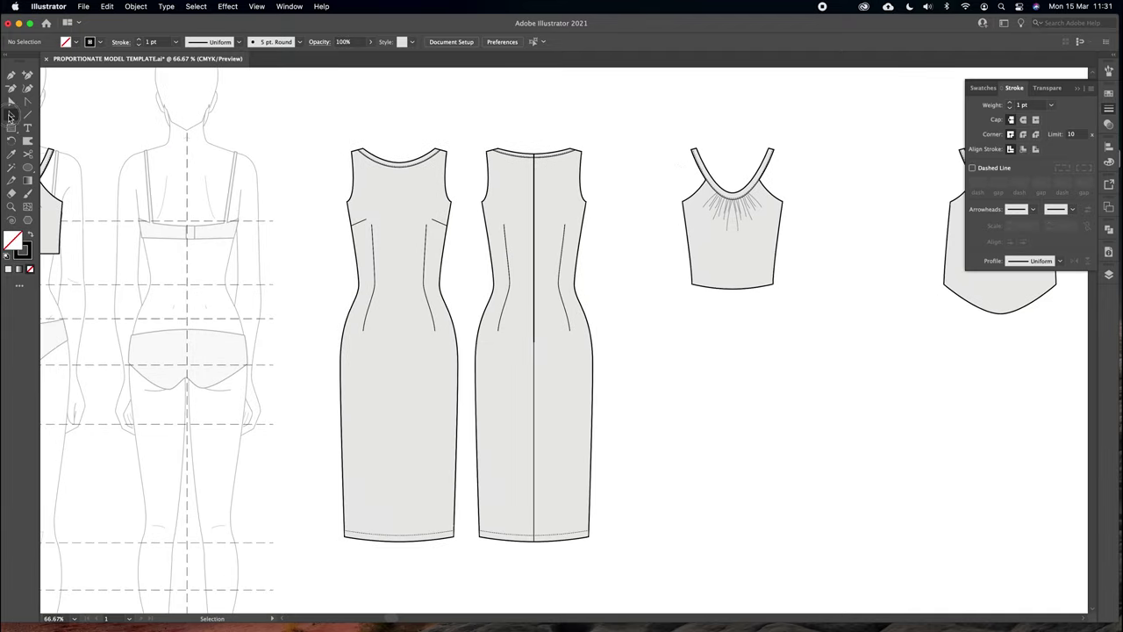
drag(465, 128, 666, 593)
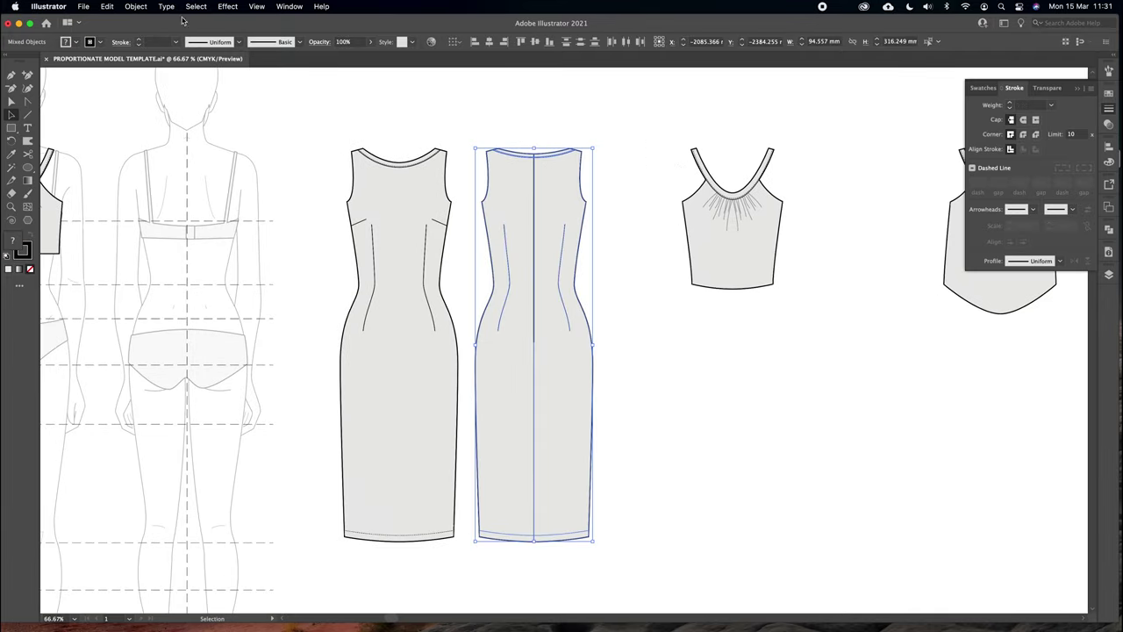
click(135, 7)
click(134, 64)
click(518, 118)
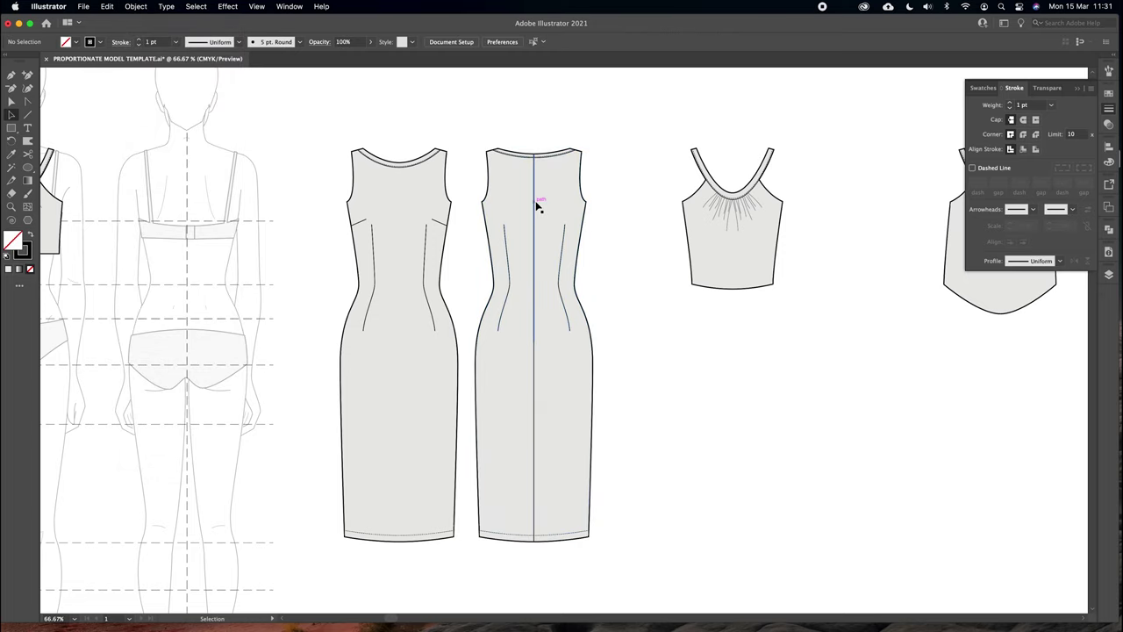
mouse_move(537, 204)
mouse_down()
mouse_move(397, 204)
mouse_move(531, 202)
mouse_up()
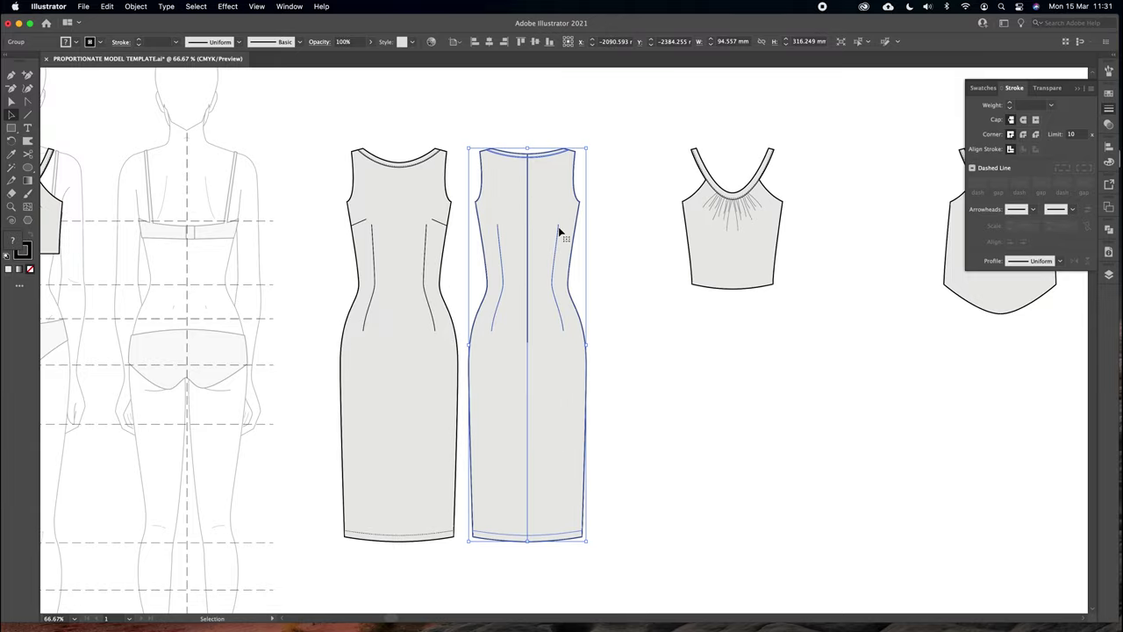
click(611, 223)
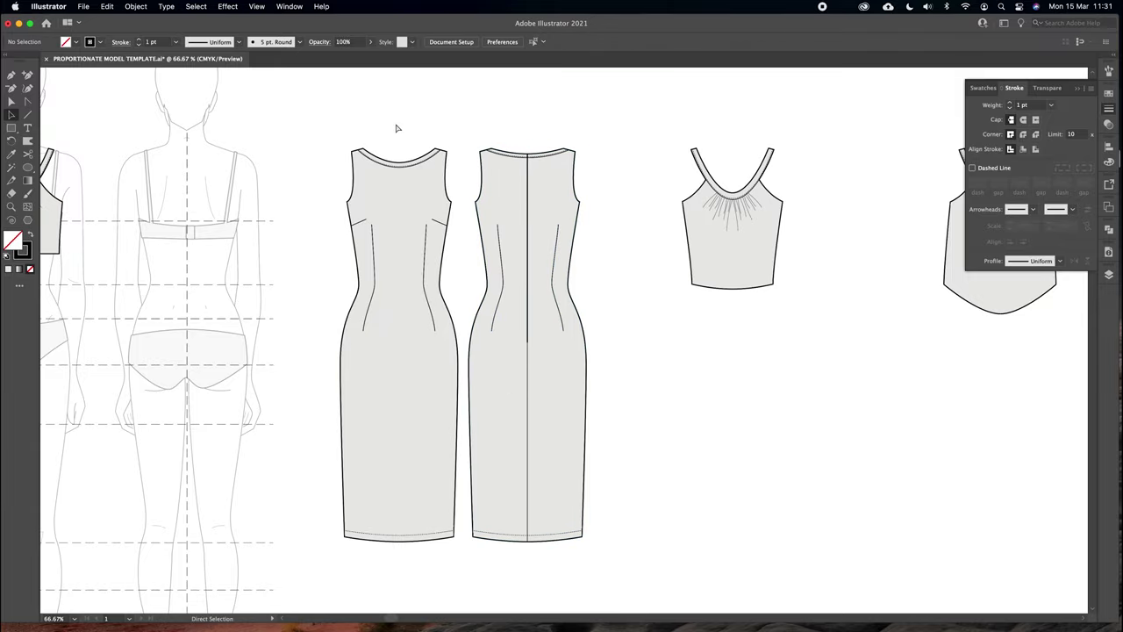
Duplicate the back-view dress and align the copy exactly over the front-view dress
key(super+=)
drag(396, 128, 495, 291)
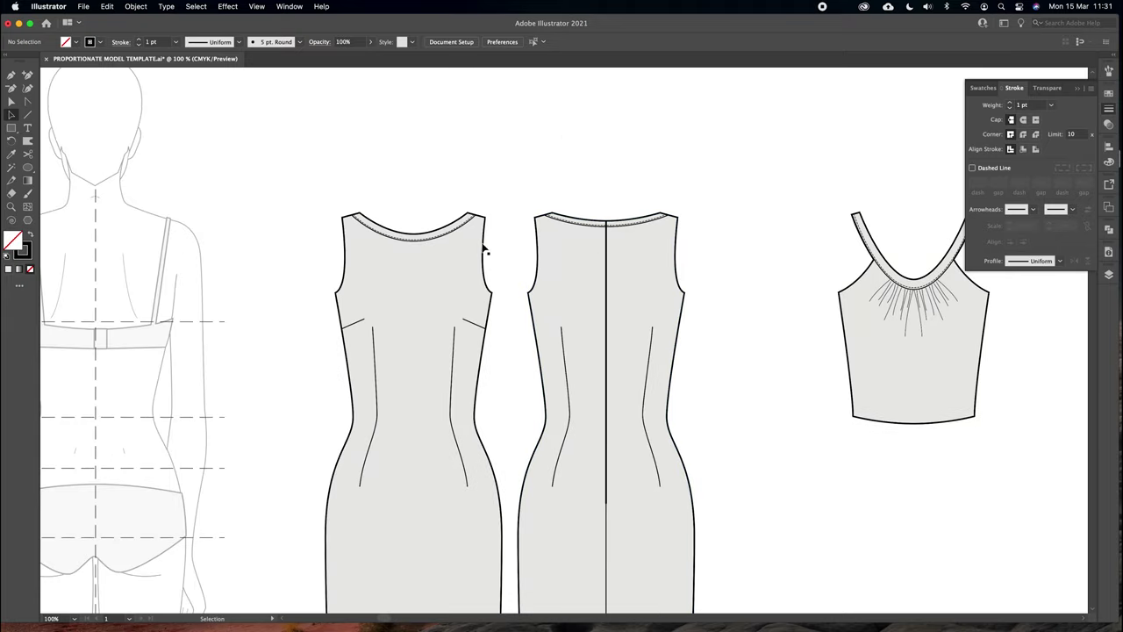
click(10, 115)
click(574, 256)
drag(576, 251, 396, 263)
key(super+minus)
drag(476, 209, 399, 259)
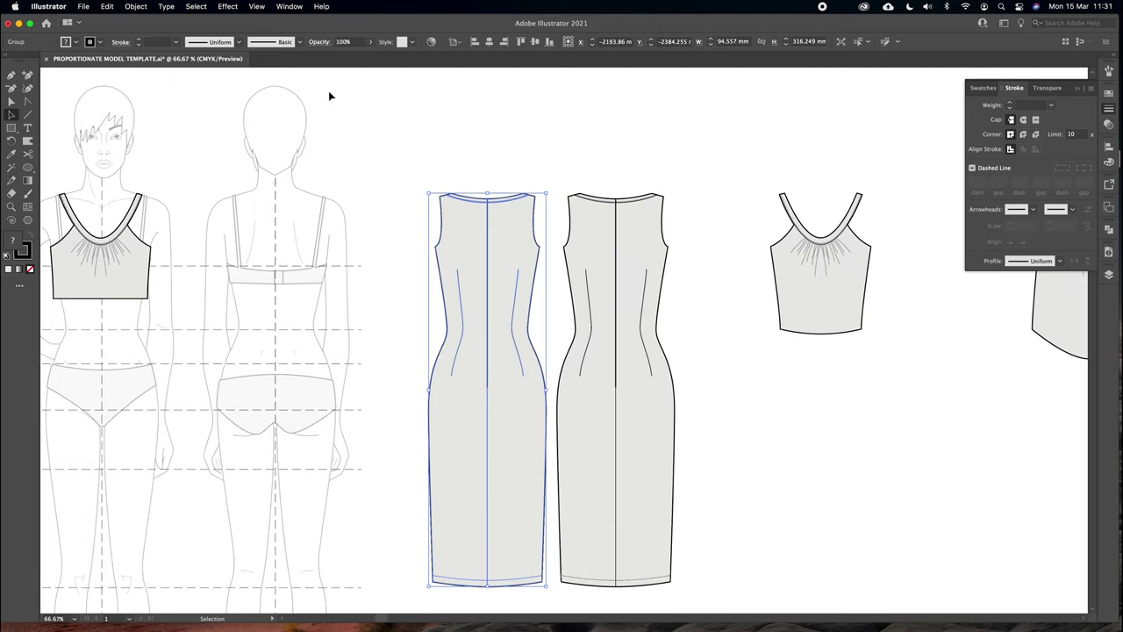
Send the back-view copy behind the front dress to show the inside back neck above the front neckline
click(133, 7)
mouse_move(135, 37)
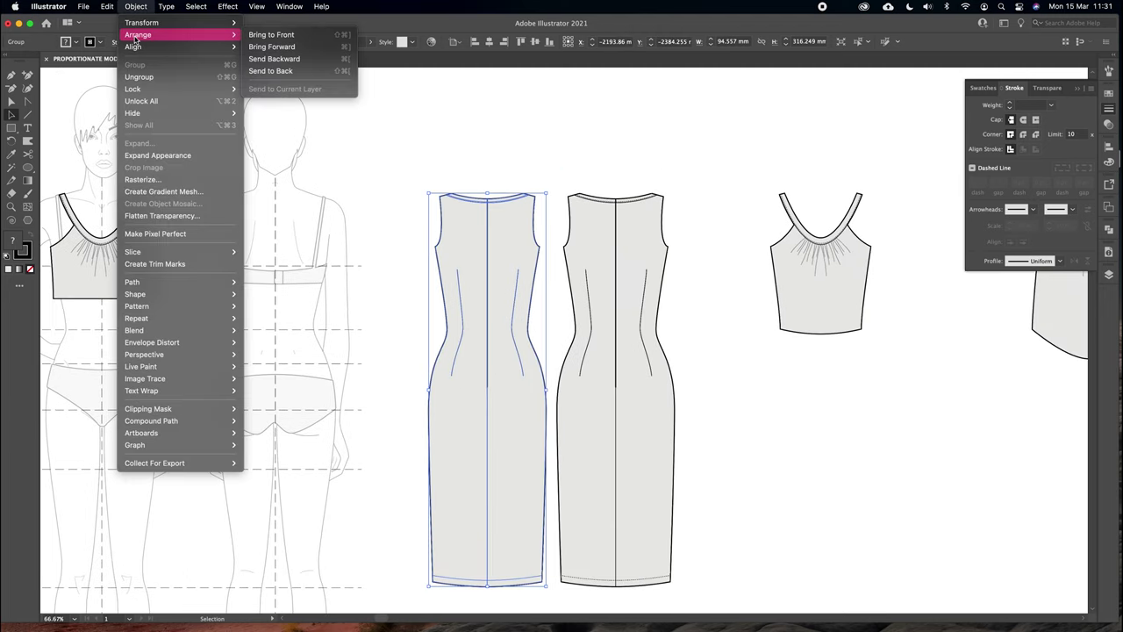
click(270, 70)
click(564, 172)
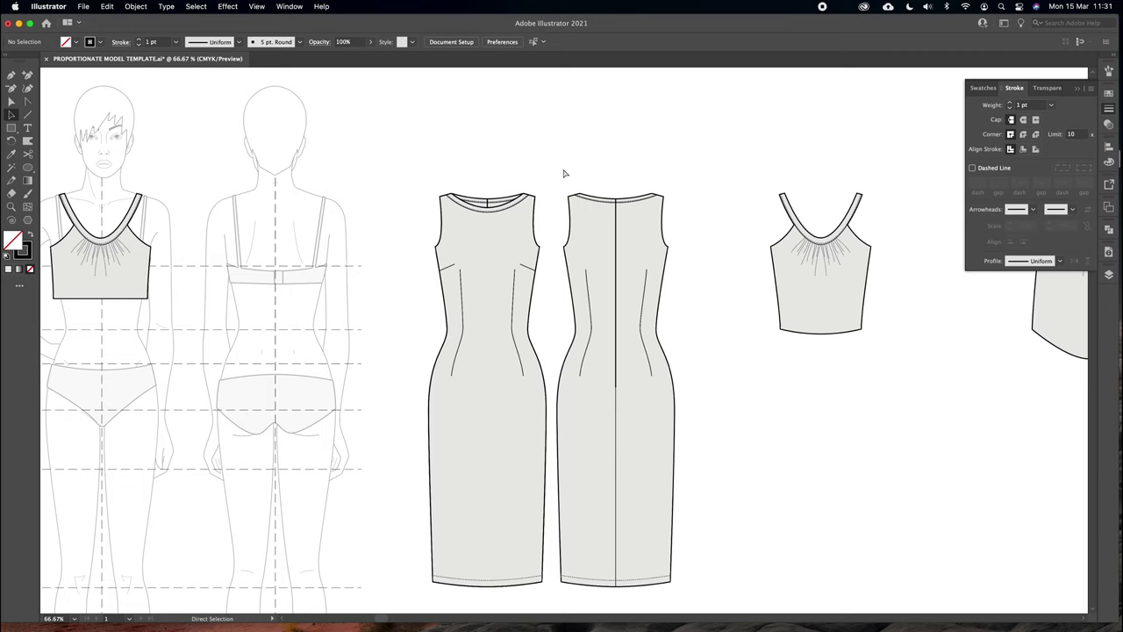
key(super+plus)
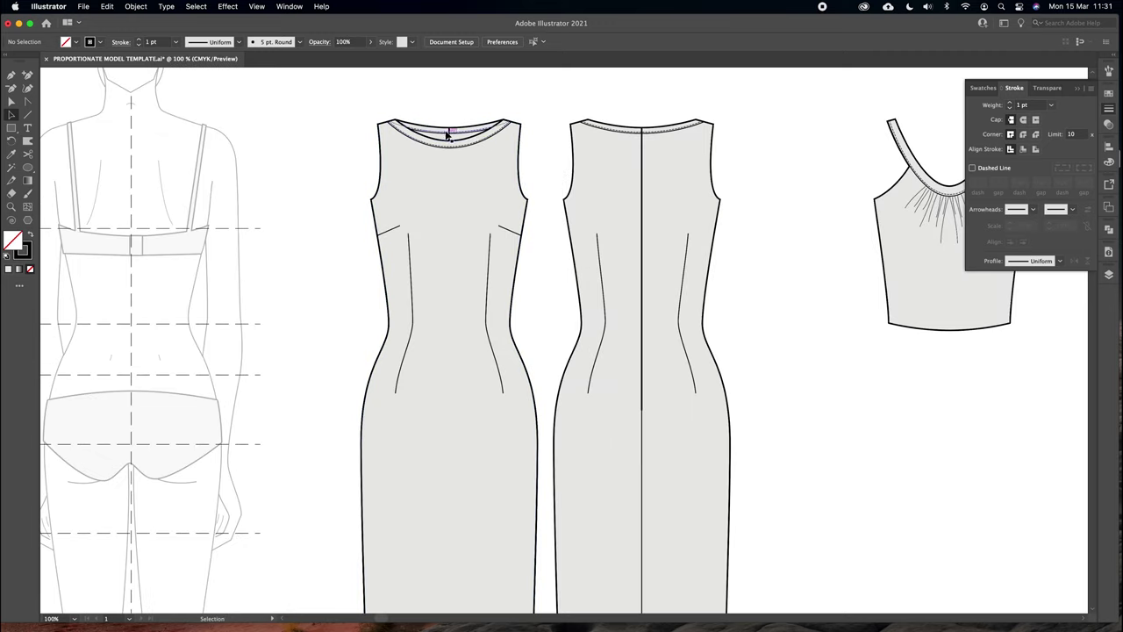
drag(548, 278, 565, 310)
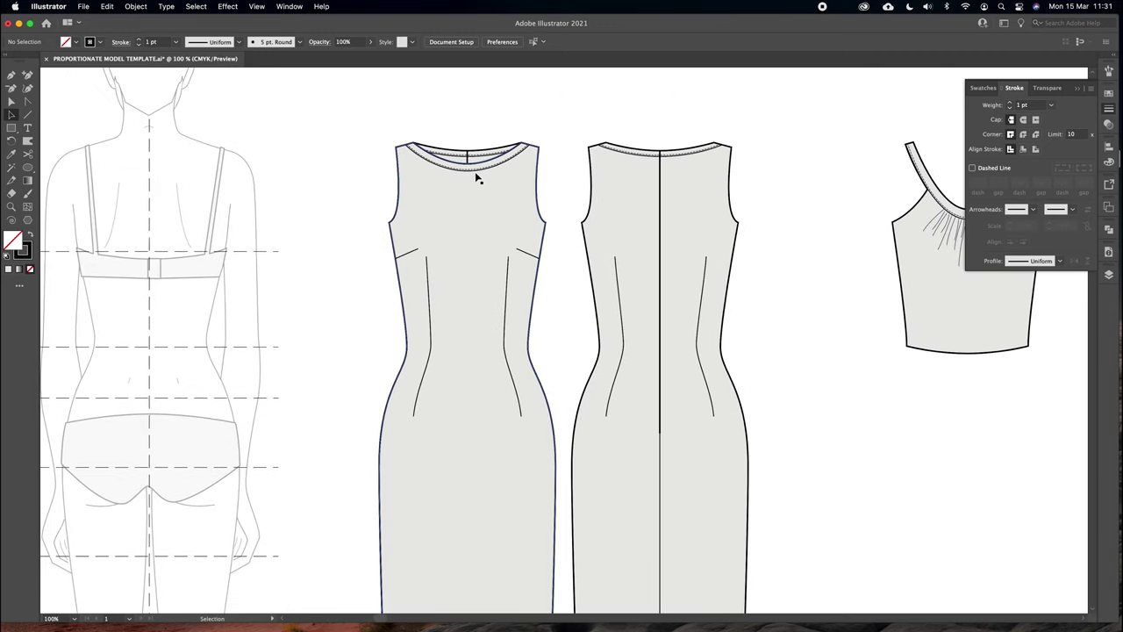
Move the back-view copy out from behind the front dress and undo the move
click(469, 158)
drag(470, 158, 568, 154)
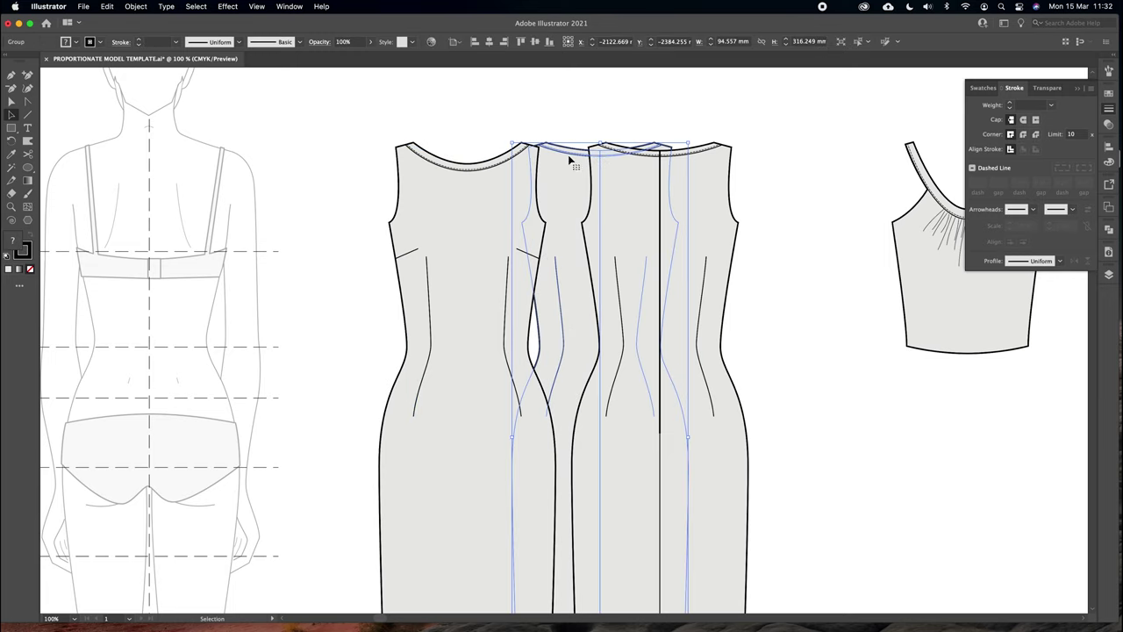
key(super+z)
click(569, 132)
Group the front-view dress together with the back-view copy behind it
key(super+minus)
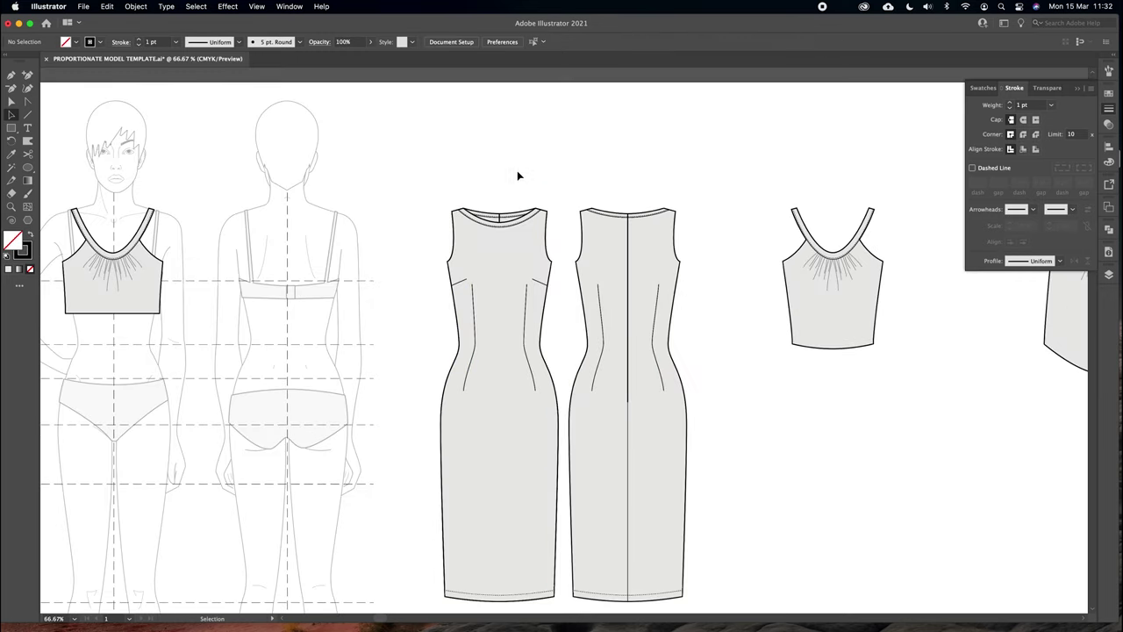
drag(439, 202, 561, 483)
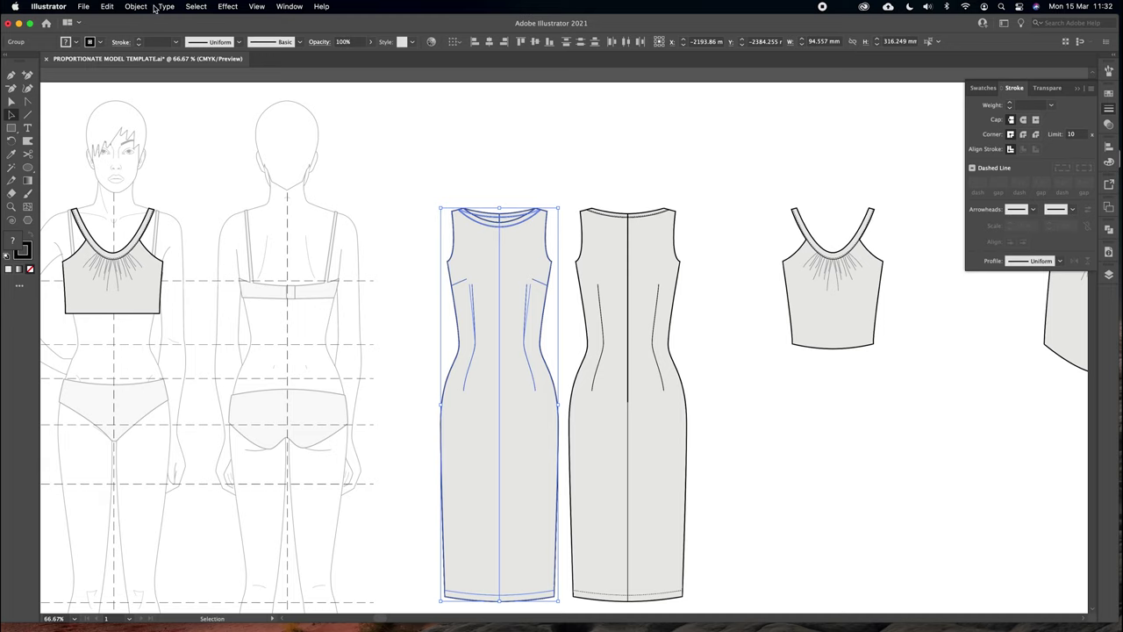
click(142, 7)
click(145, 65)
click(574, 155)
drag(515, 273, 501, 247)
click(524, 158)
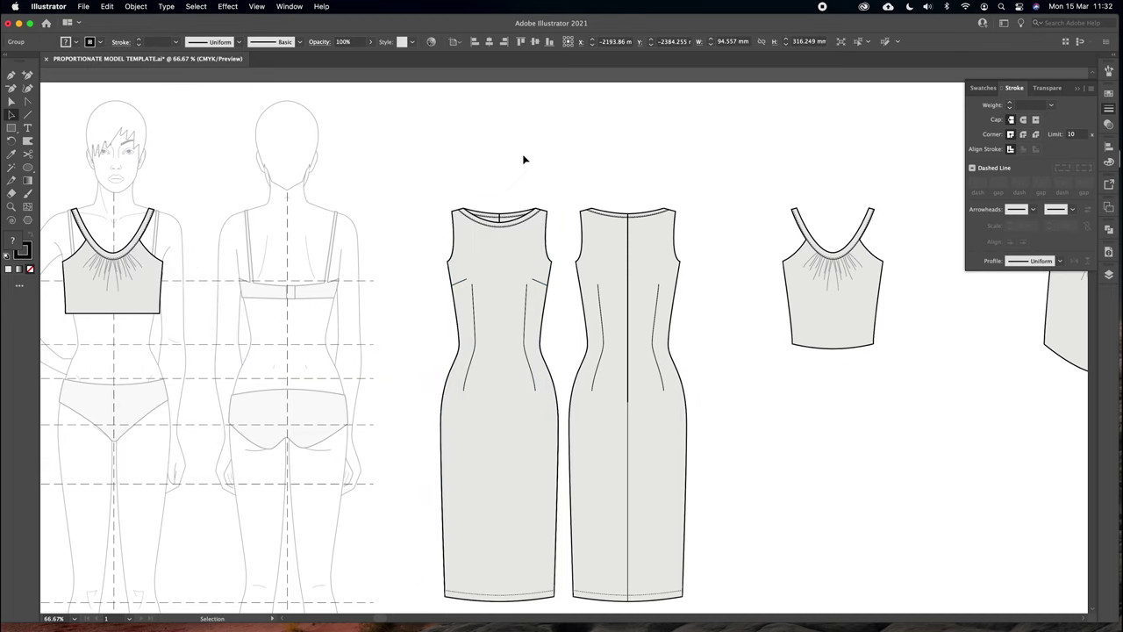
Duplicate the gathered crop top into the empty space between it and the curved-hem top
key(space)
drag(870, 281, 568, 273)
key(super+plus)
key(space)
drag(581, 229, 574, 249)
drag(516, 269, 447, 268)
click(557, 228)
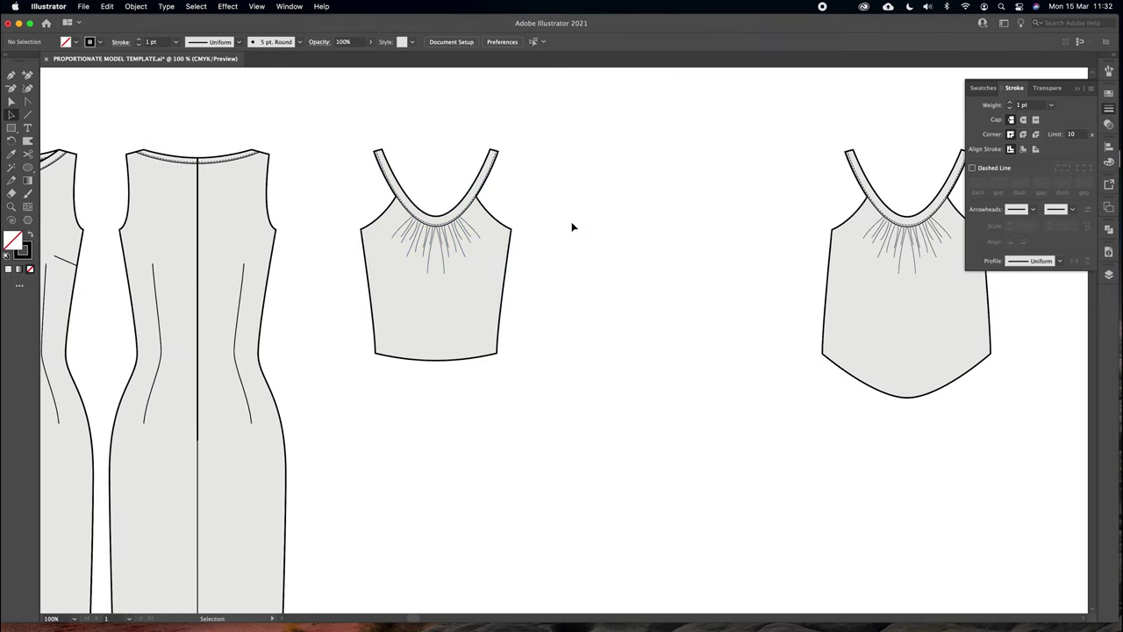
click(1079, 89)
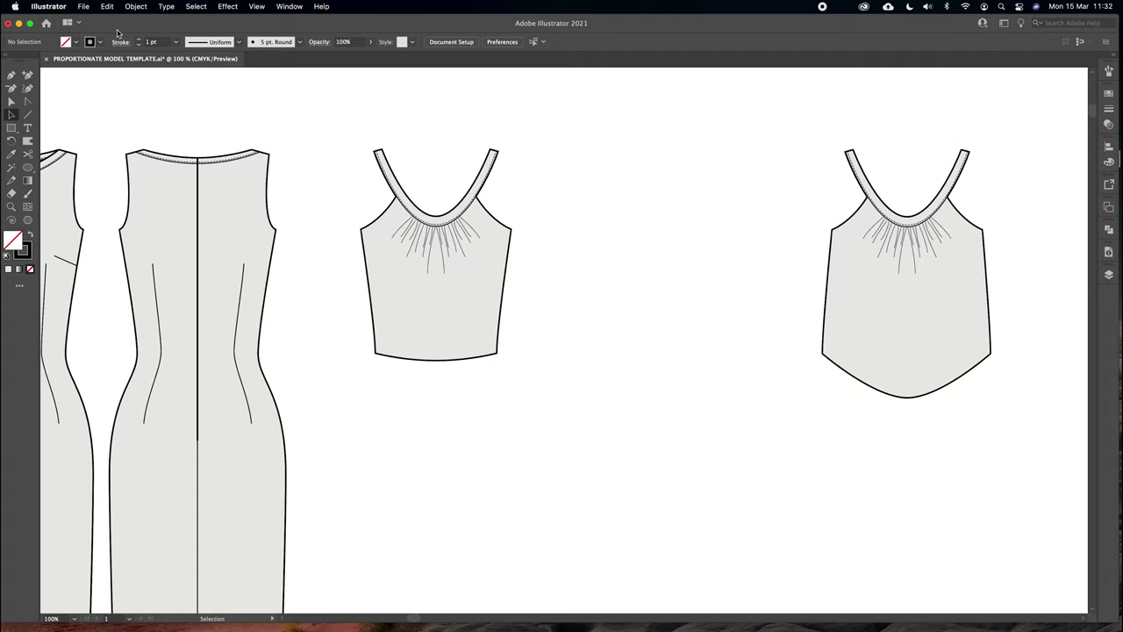
click(426, 213)
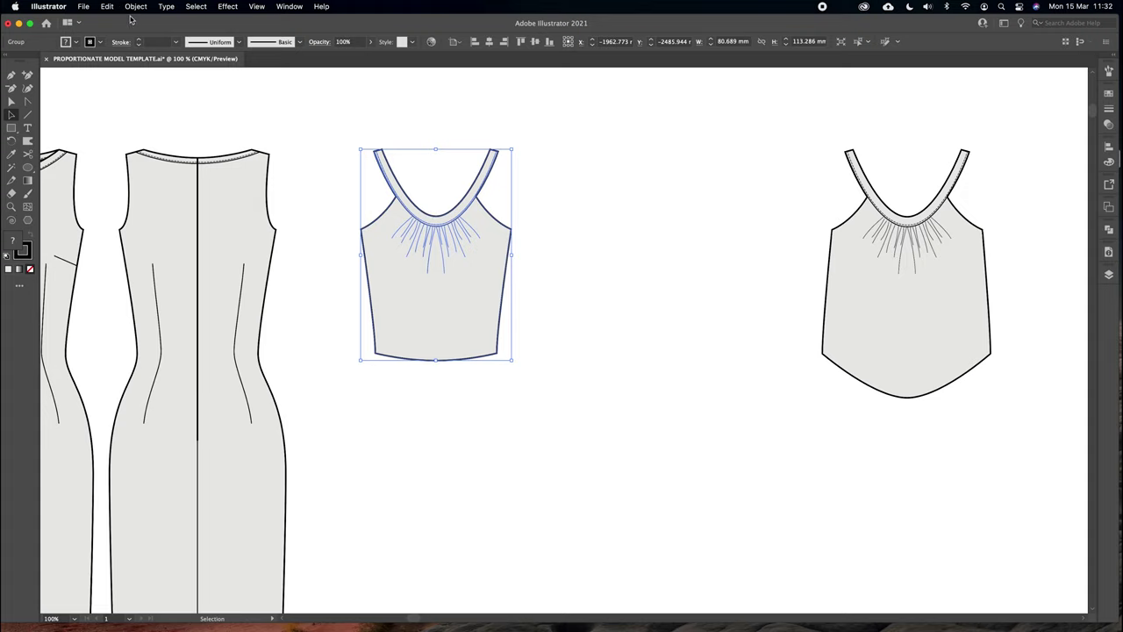
alt+drag(436, 232, 611, 235)
click(731, 198)
key(v)
key(super+equal)
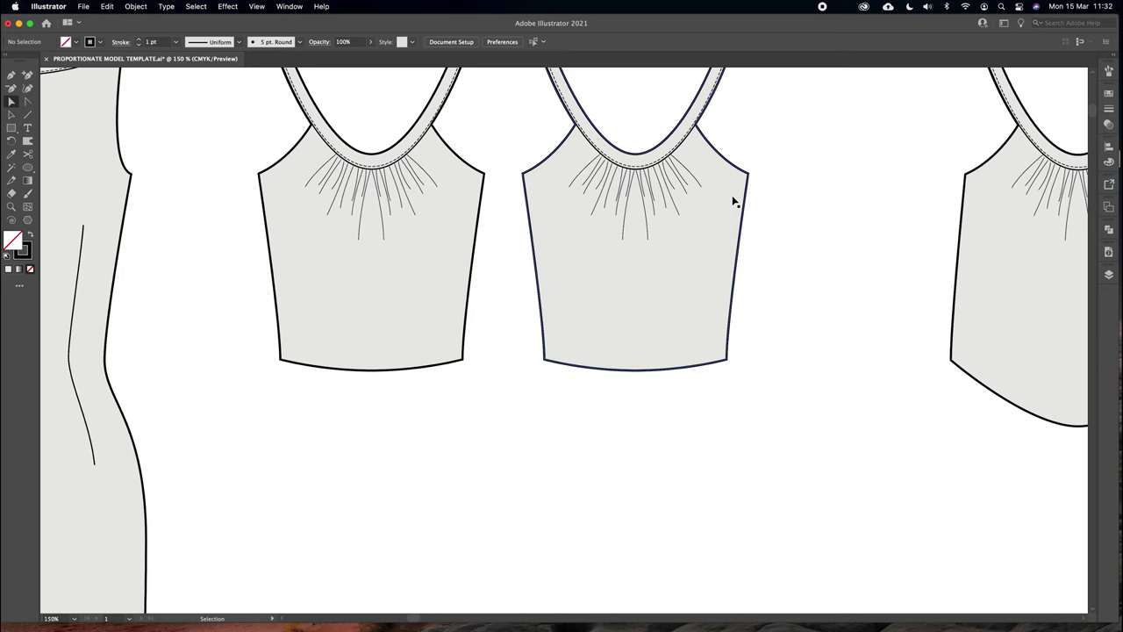
Delete the gather lines below the neckband from the duplicated crop top
key(space)
drag(731, 196, 667, 297)
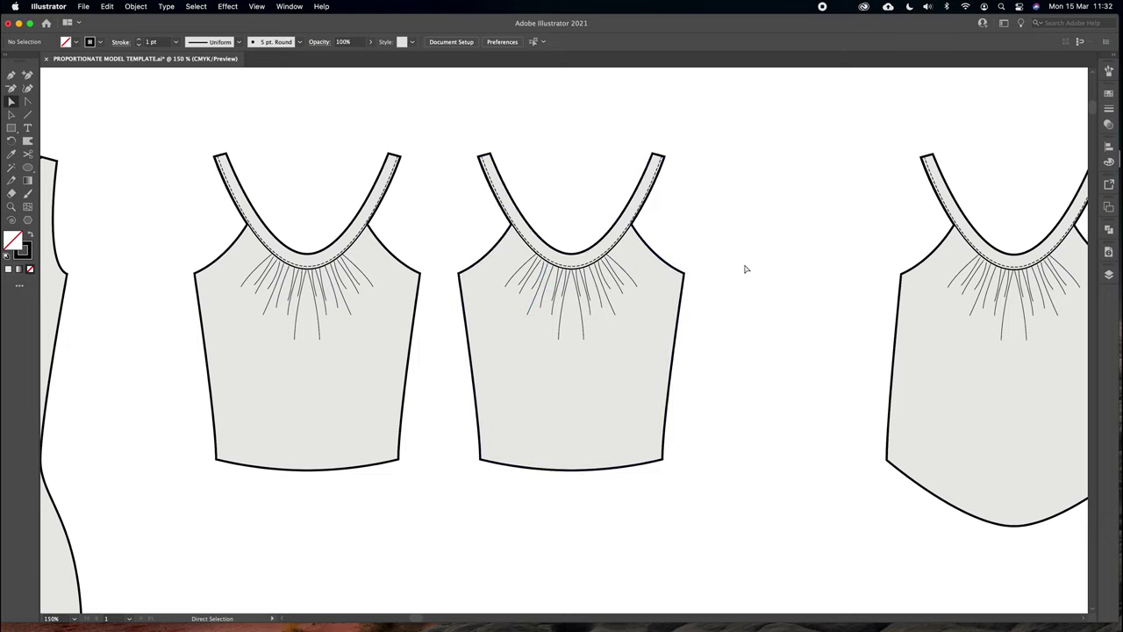
drag(746, 279, 486, 377)
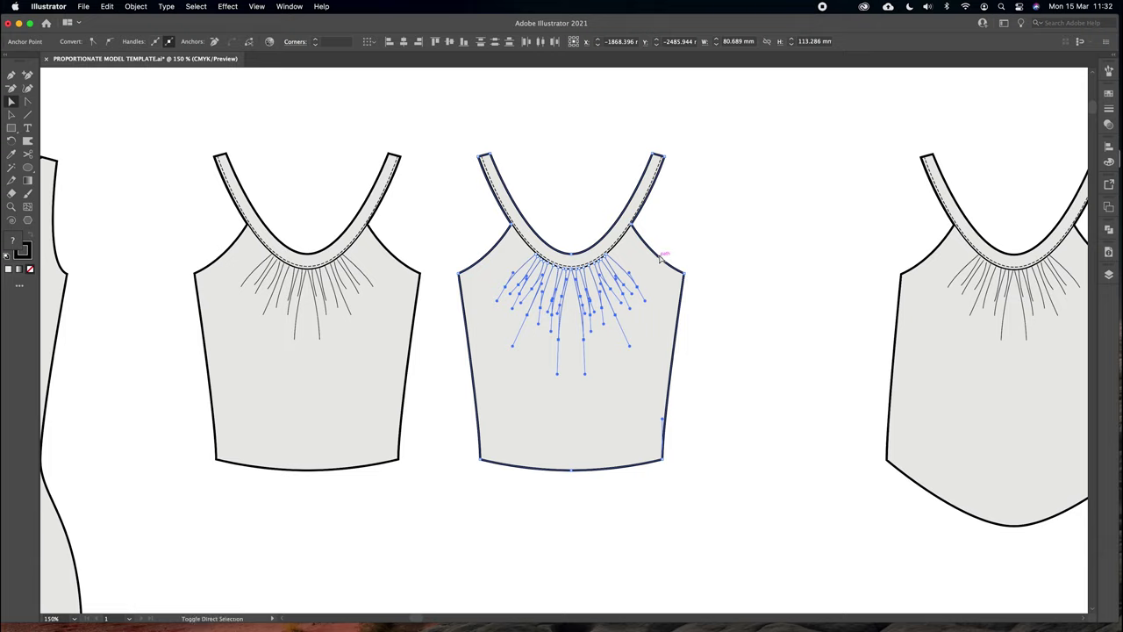
key(super+g)
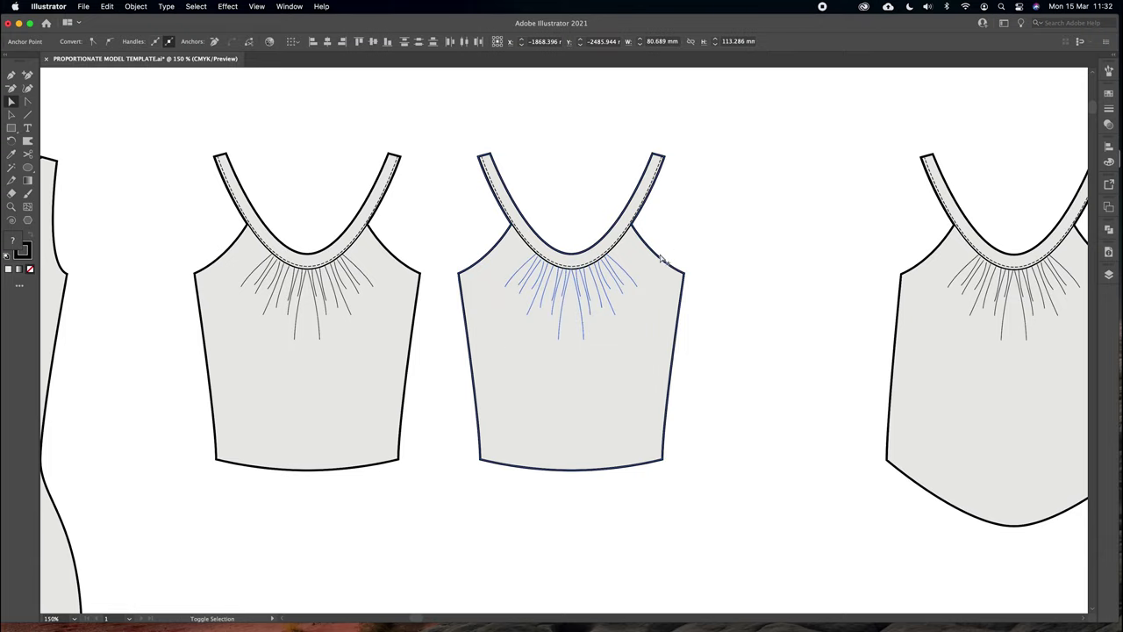
shift+click(670, 265)
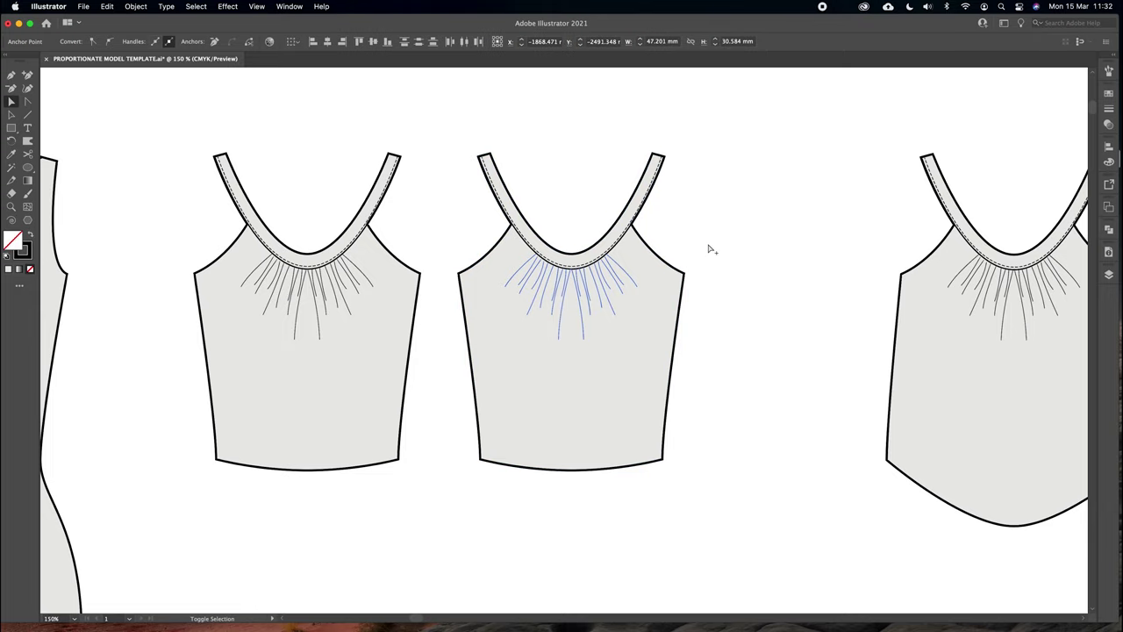
key(Delete)
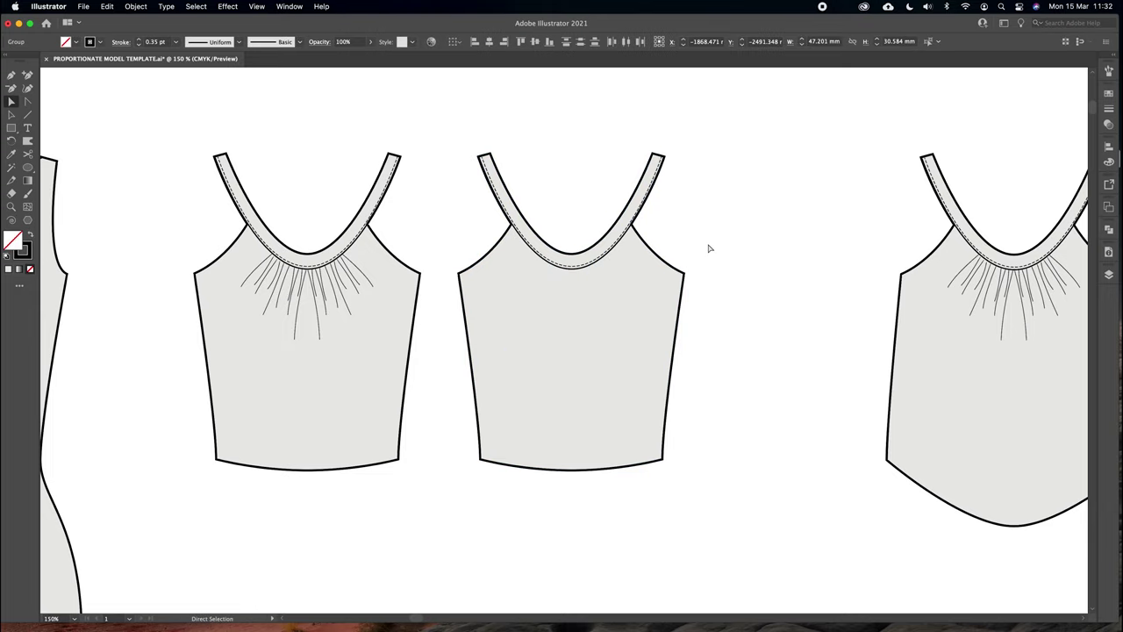
key(a)
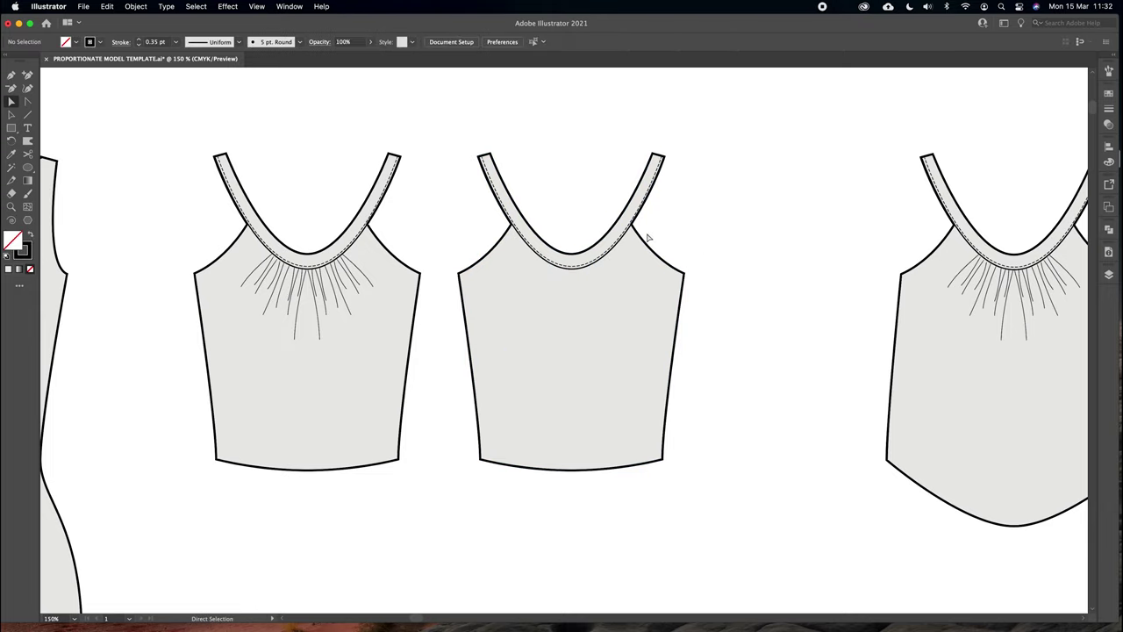
Raise the centre neckline points of the duplicated top's neckband and stitching together to form a shallow back neckline
click(570, 263)
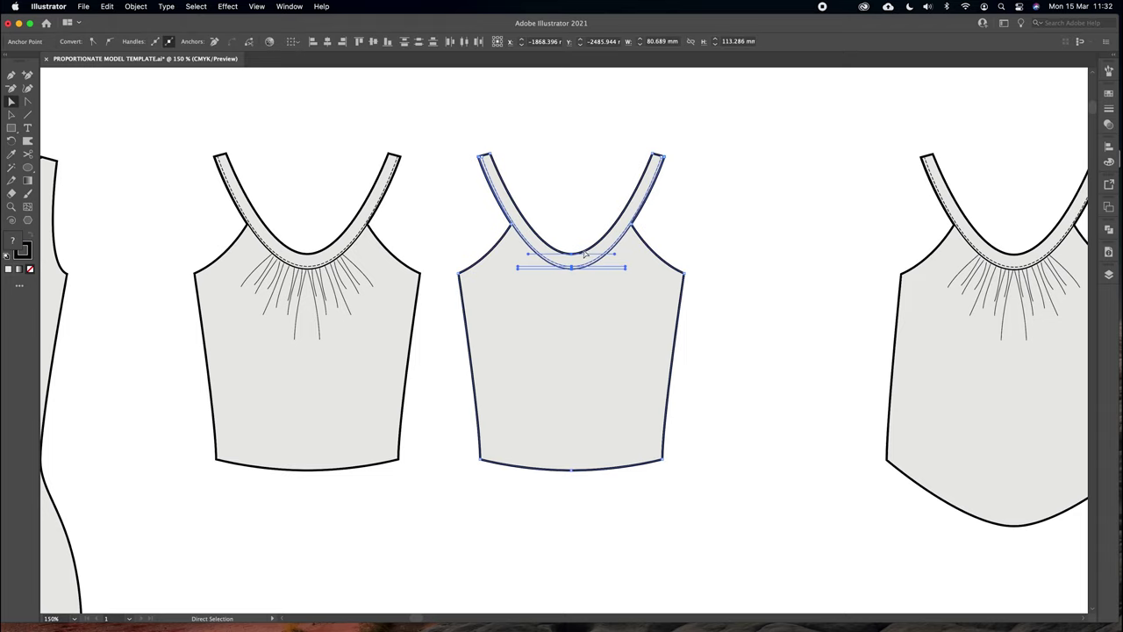
key(Up)
key(Up)
key(Up)
key(Up)
key(Up)
key(Up)
key(Up)
key(Up)
key(Up)
key(Up)
key(Up)
key(Up)
key(Up)
key(Up)
key(Up)
key(Up)
key(Up)
key(Up)
key(Up)
key(Up)
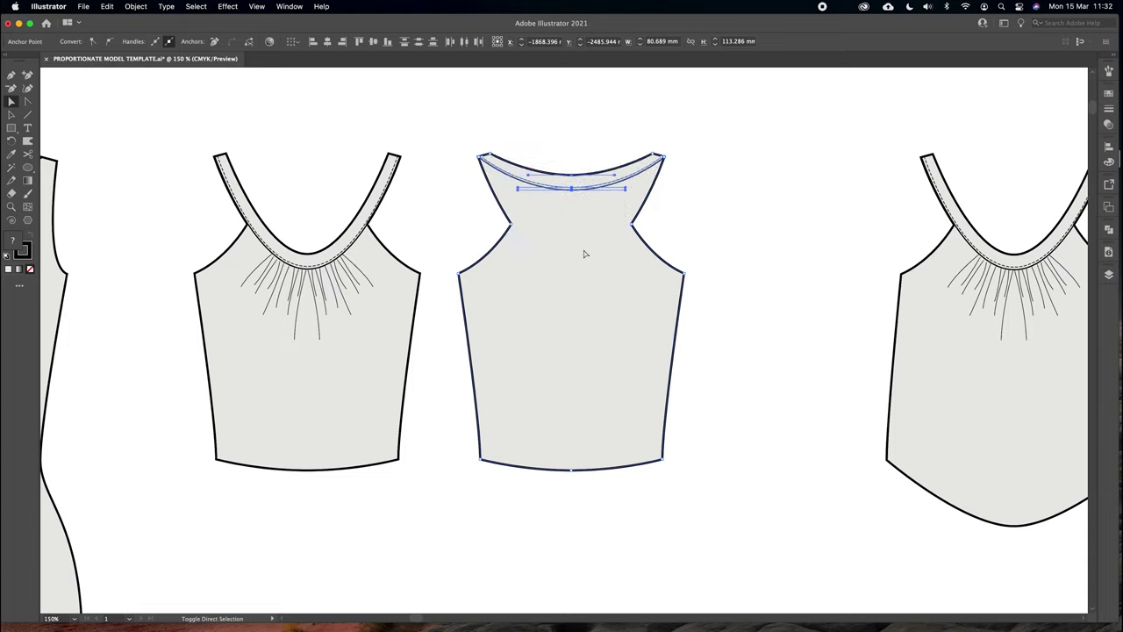
key(Up)
key(Up)
key(Up)
key(Up)
key(Up)
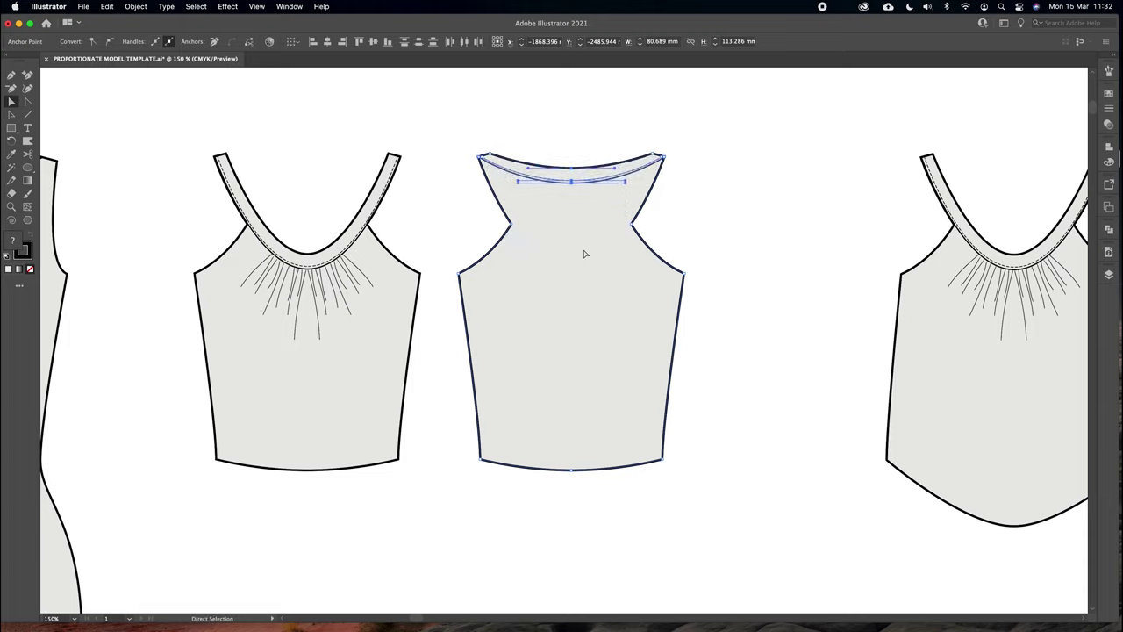
click(677, 202)
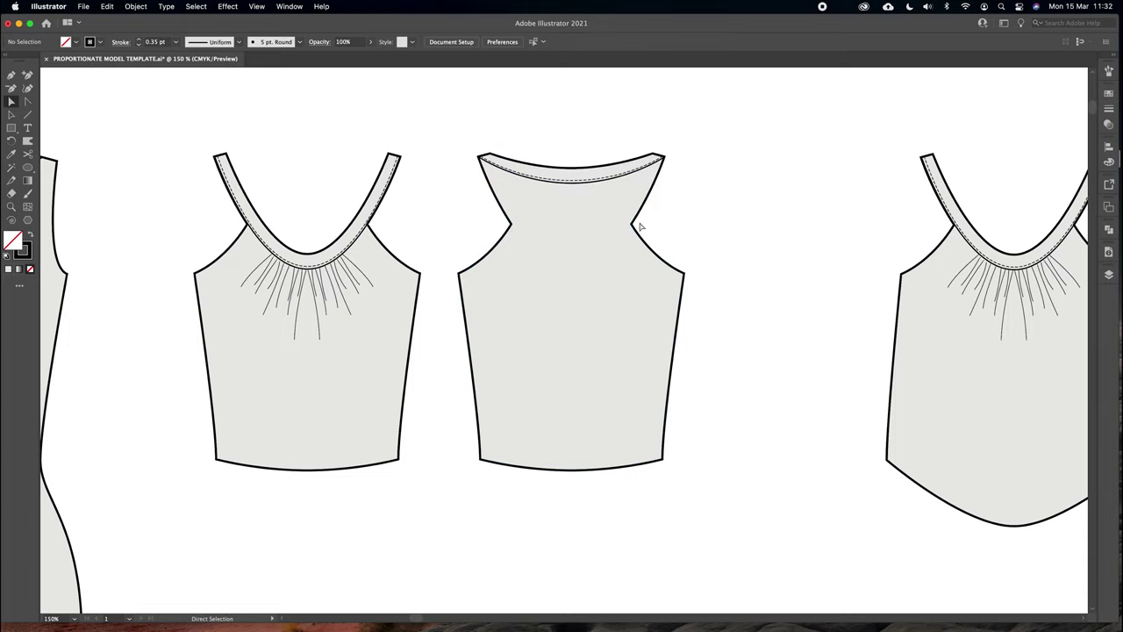
Lower the centre point of the back top's upper neckline edge slightly to narrow the neckband
click(576, 172)
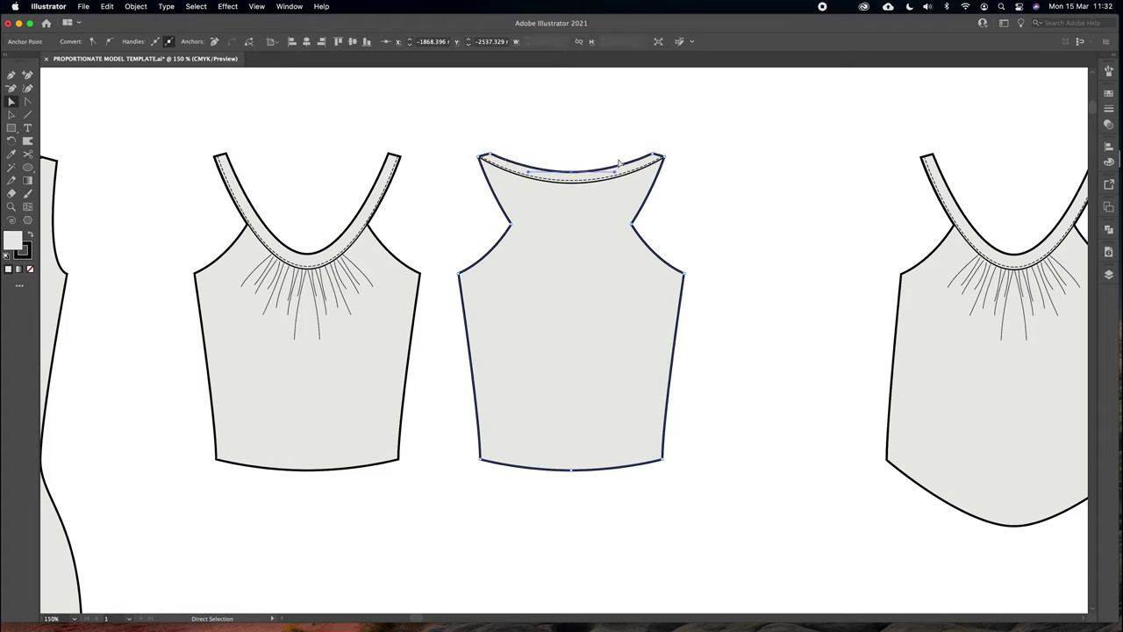
click(596, 157)
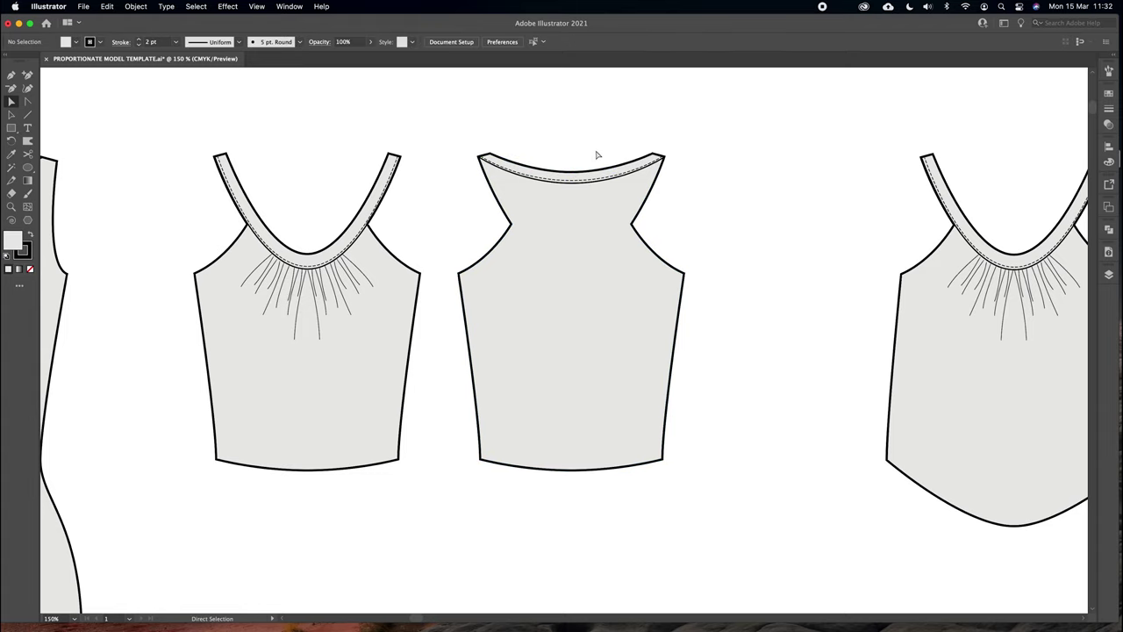
click(568, 174)
key(Down)
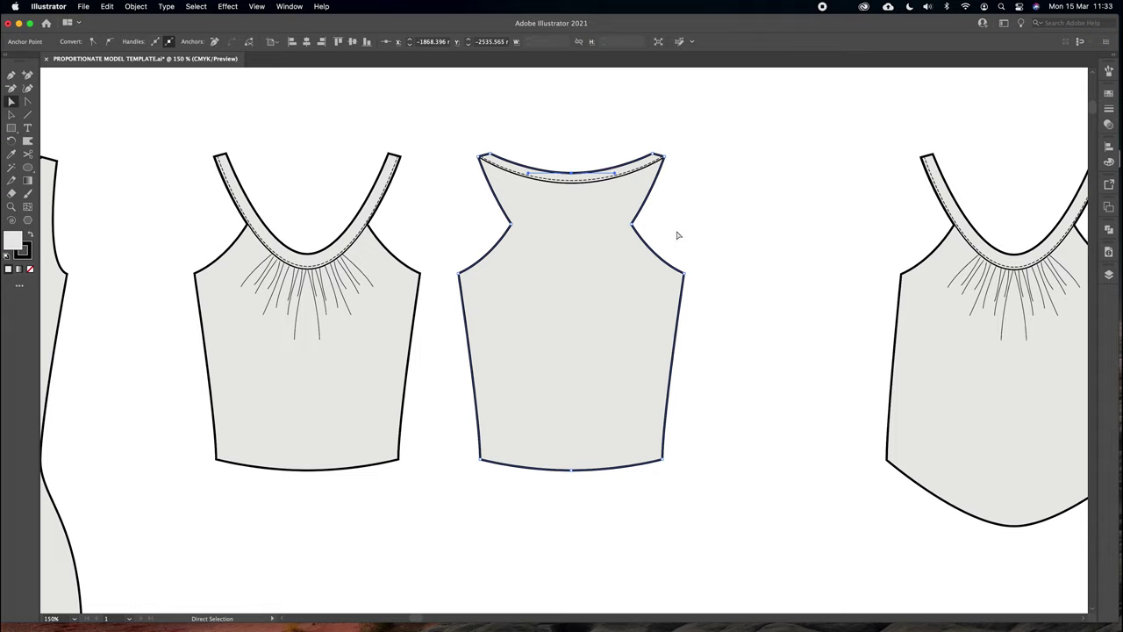
Move the right armhole's upper corner point up to the lower edge of the back neckband
click(679, 235)
drag(634, 224, 659, 170)
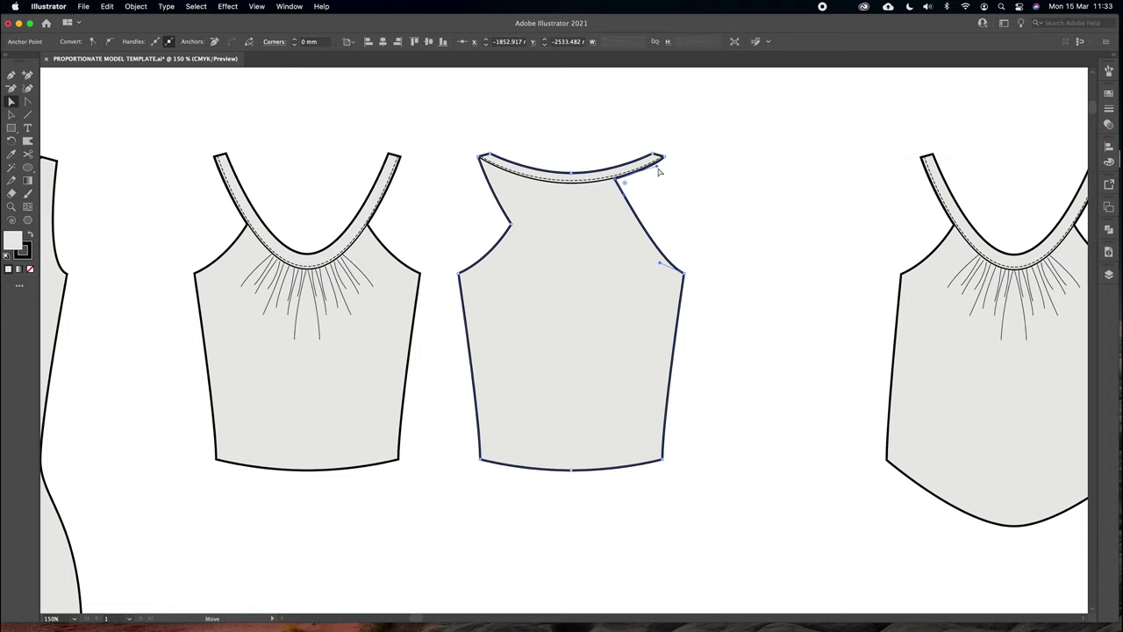
click(665, 196)
key(super+plus)
drag(654, 223, 639, 242)
drag(481, 203, 497, 139)
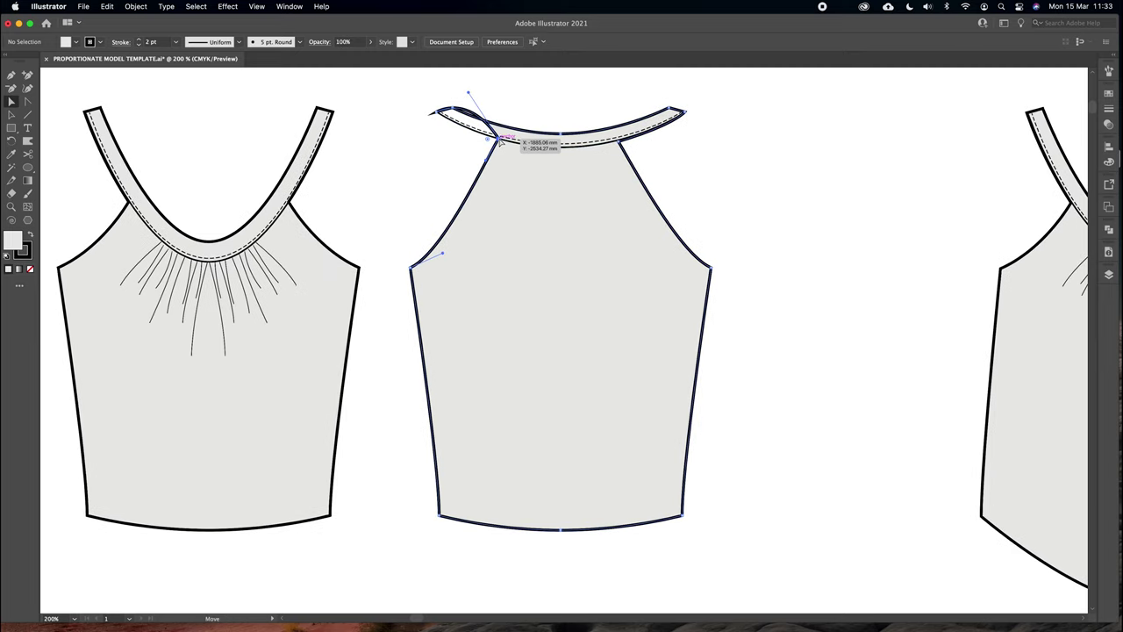
drag(471, 91, 459, 132)
key(super+z)
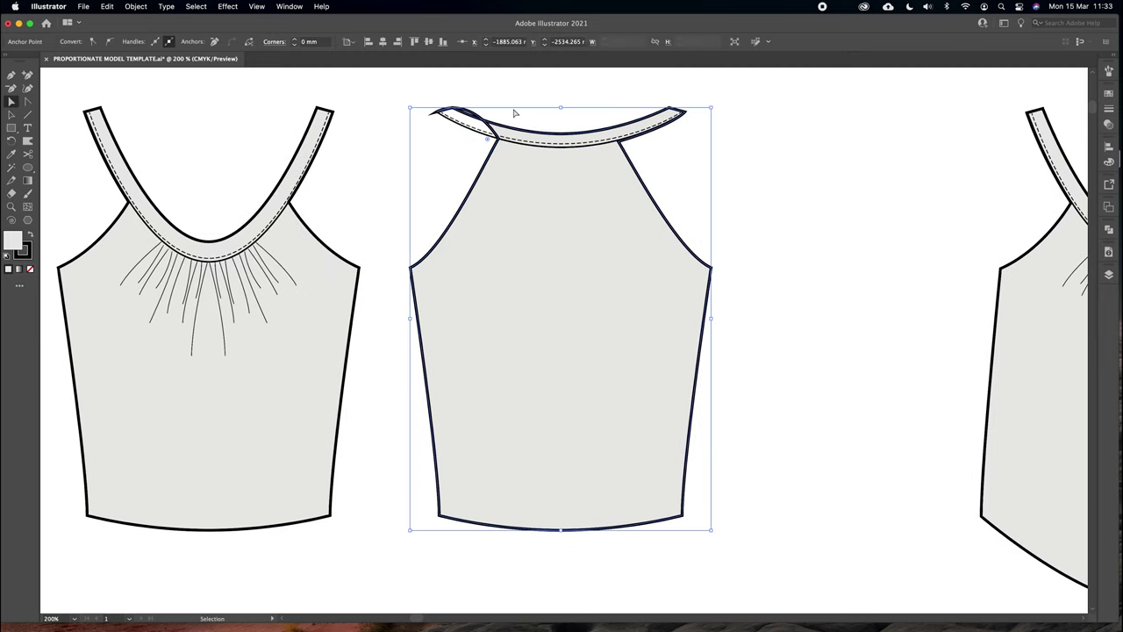
key(super+z)
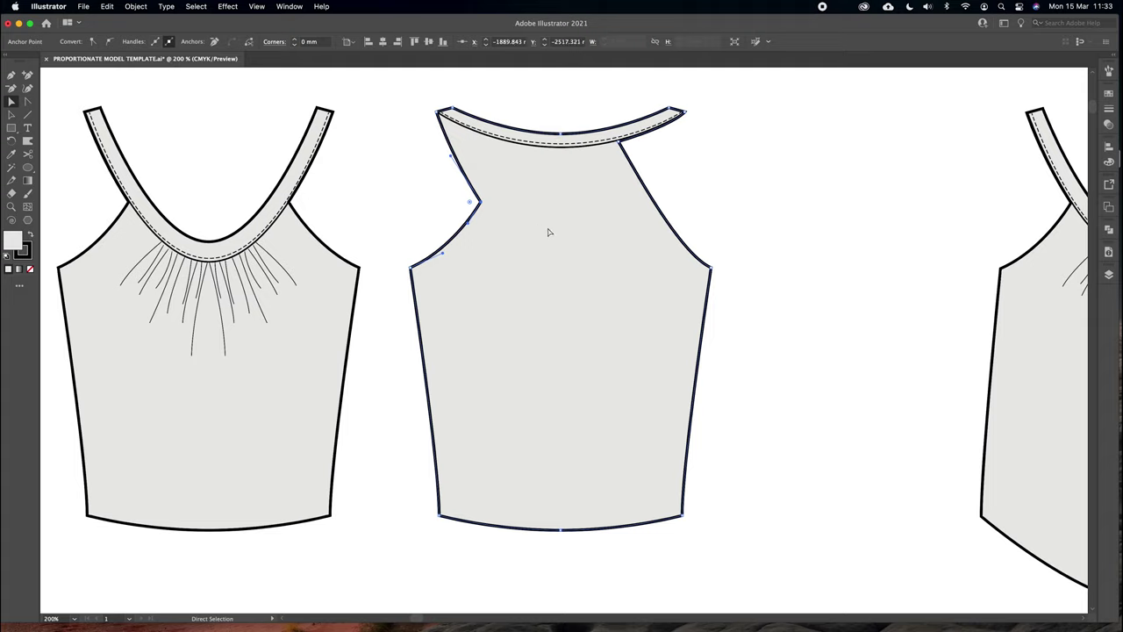
Cut the back top's outline at the centre neckline and centre hem with the Scissors tool, and delete its left half
click(27, 154)
click(561, 133)
click(10, 101)
click(558, 176)
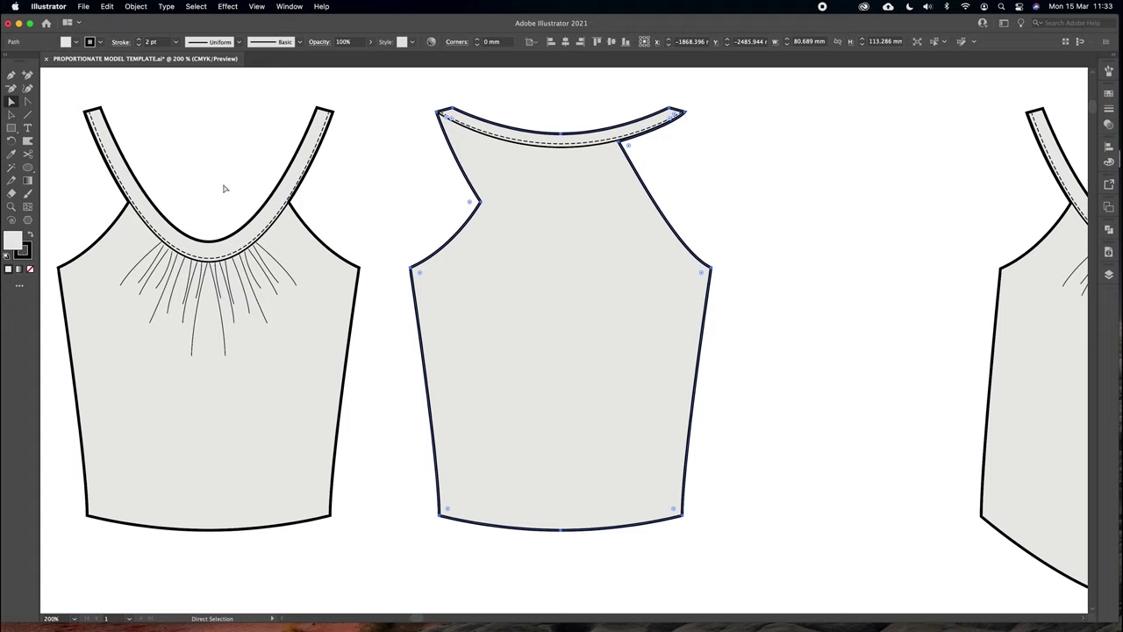
click(27, 155)
click(565, 132)
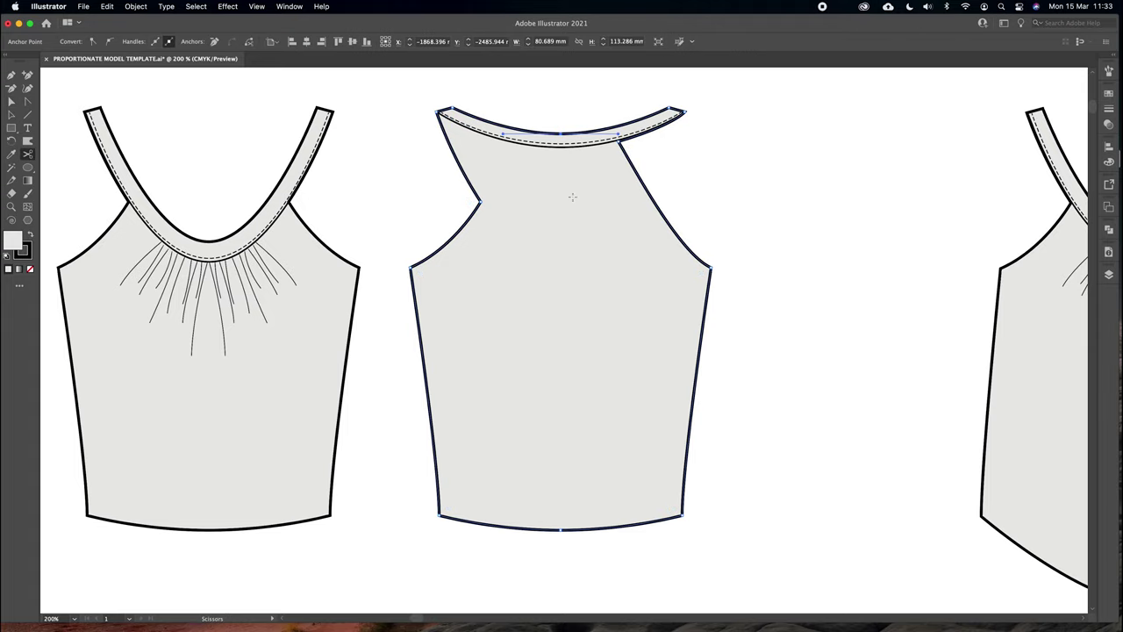
click(560, 529)
click(9, 100)
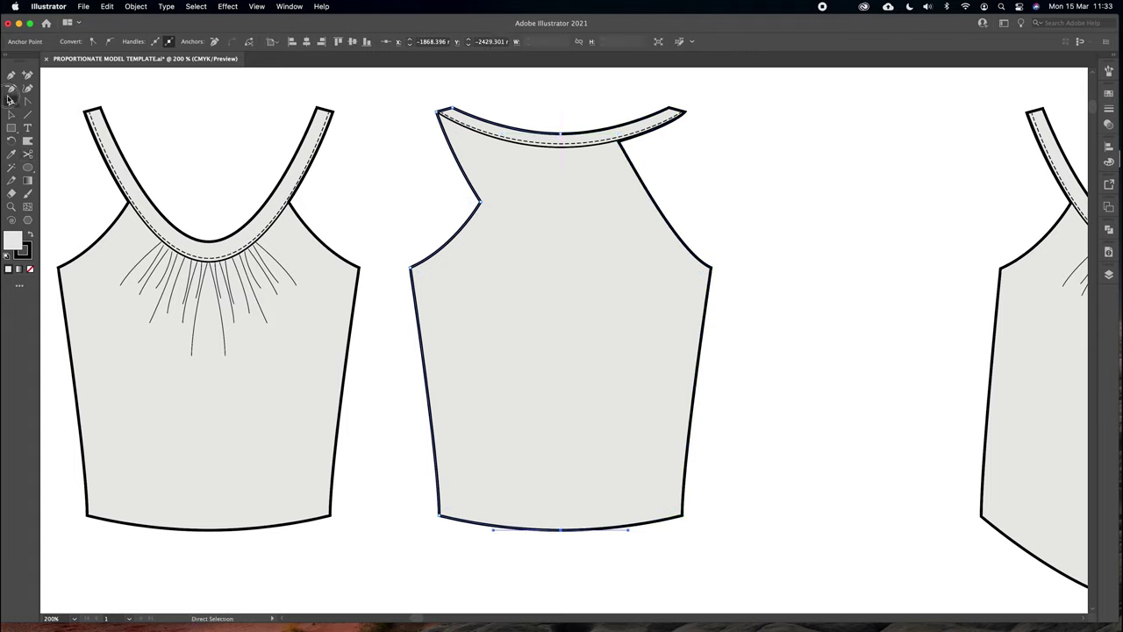
click(489, 248)
key(Delete)
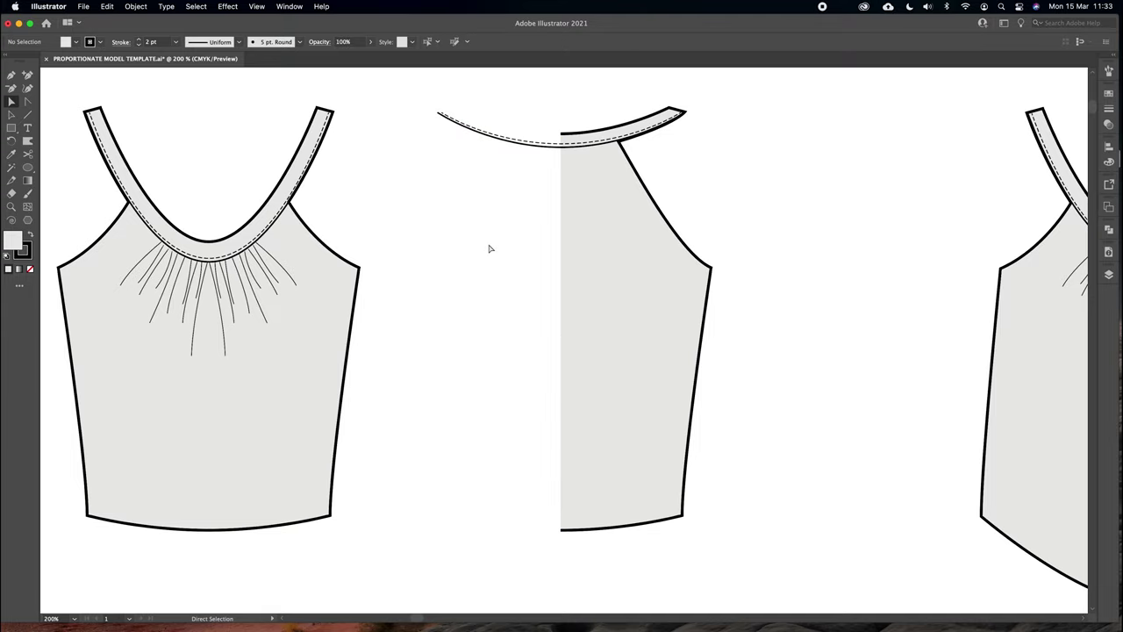
Reflect a copy of the back top's right half and align it at the centre as the left half
key(v)
click(659, 259)
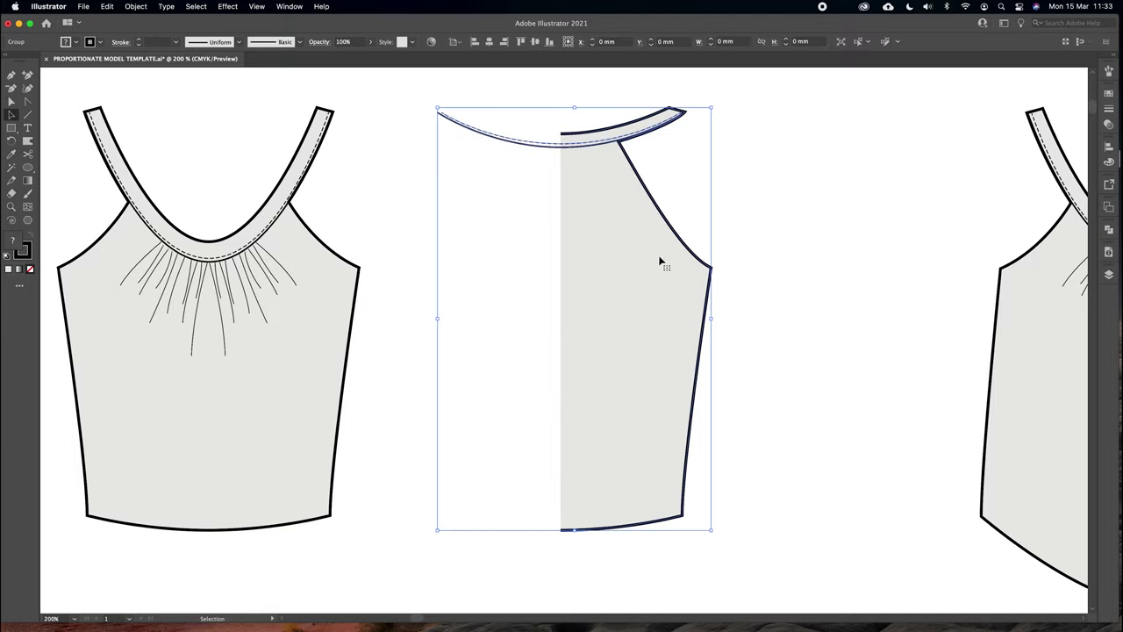
click(697, 188)
key(a)
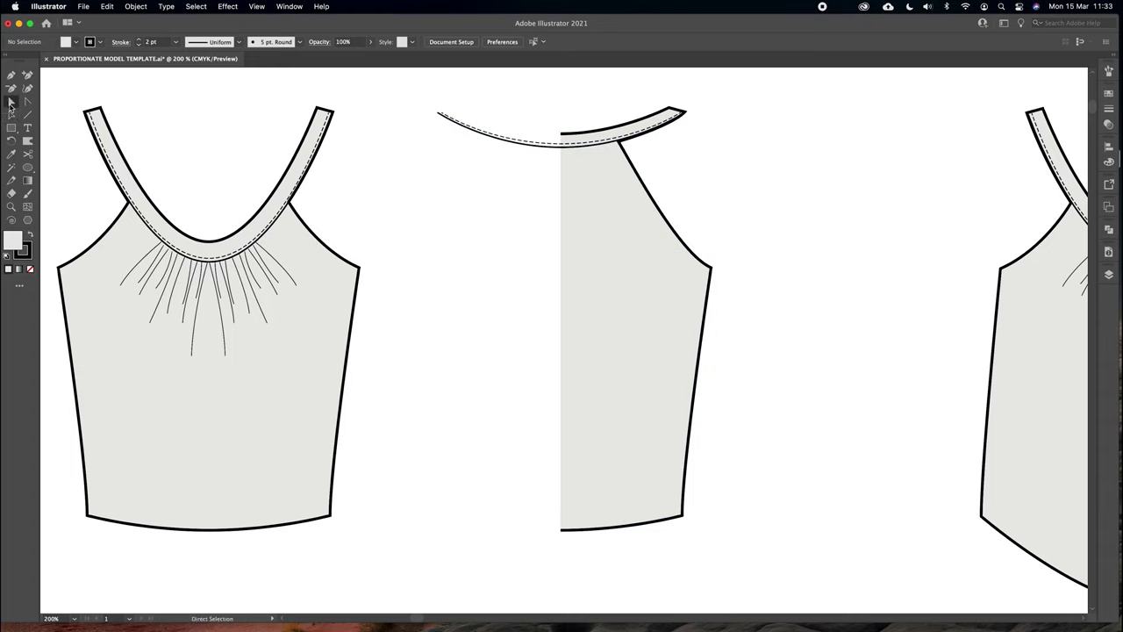
click(611, 240)
right_click(616, 240)
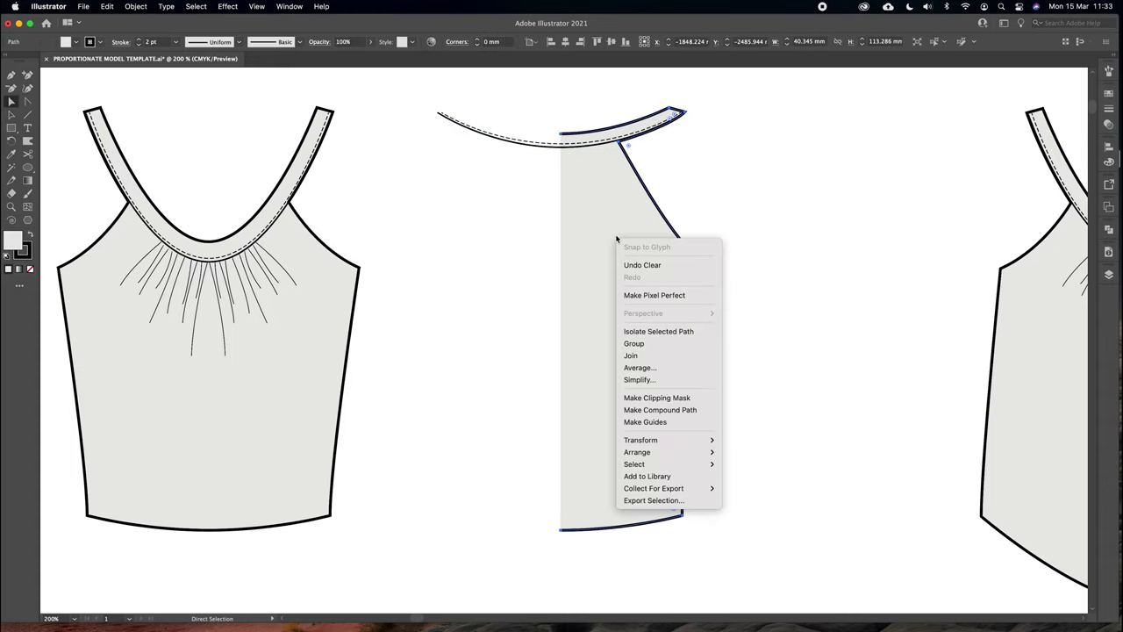
mouse_move(675, 439)
click(739, 483)
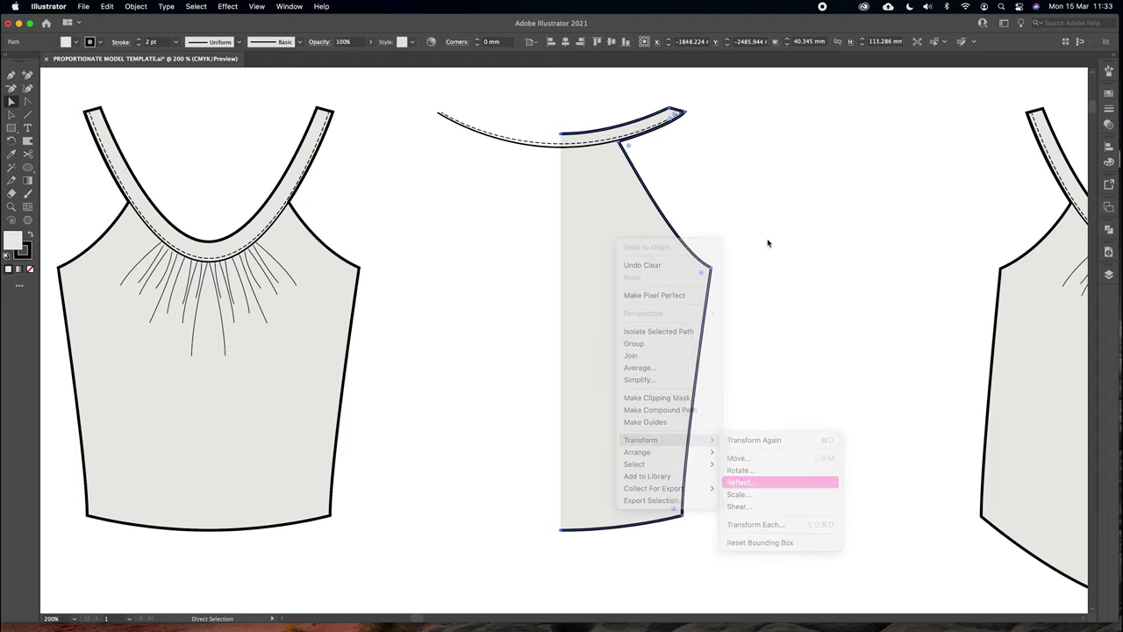
click(830, 458)
drag(674, 198, 517, 200)
Average and join the two halves' end points at the back top's centre neckline
drag(566, 121, 557, 140)
right_click(573, 109)
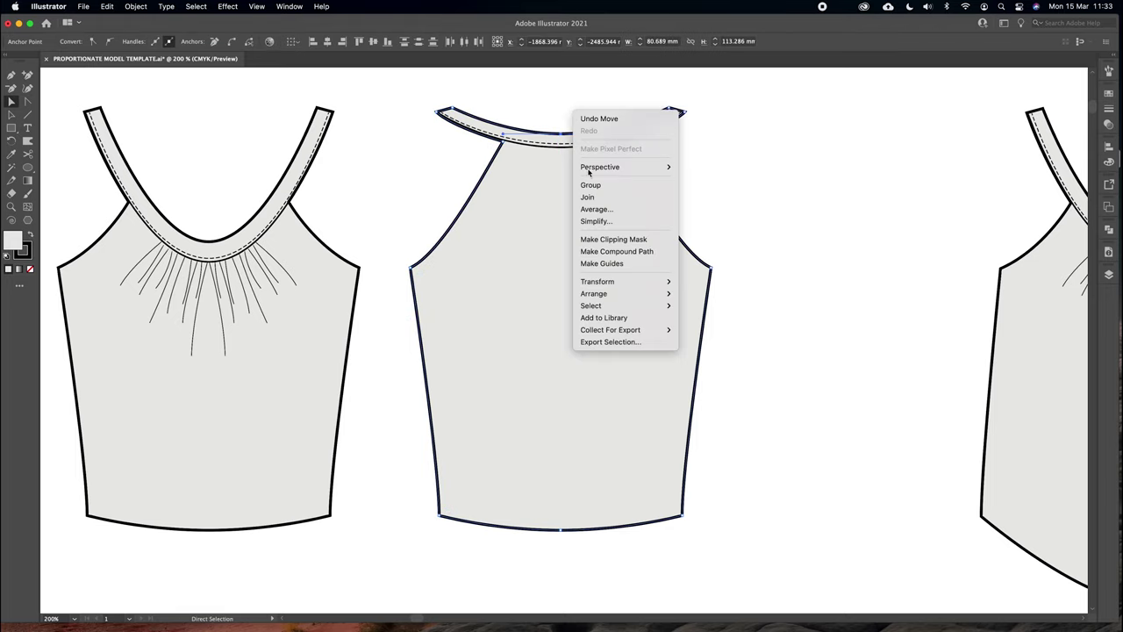
click(597, 209)
right_click(575, 173)
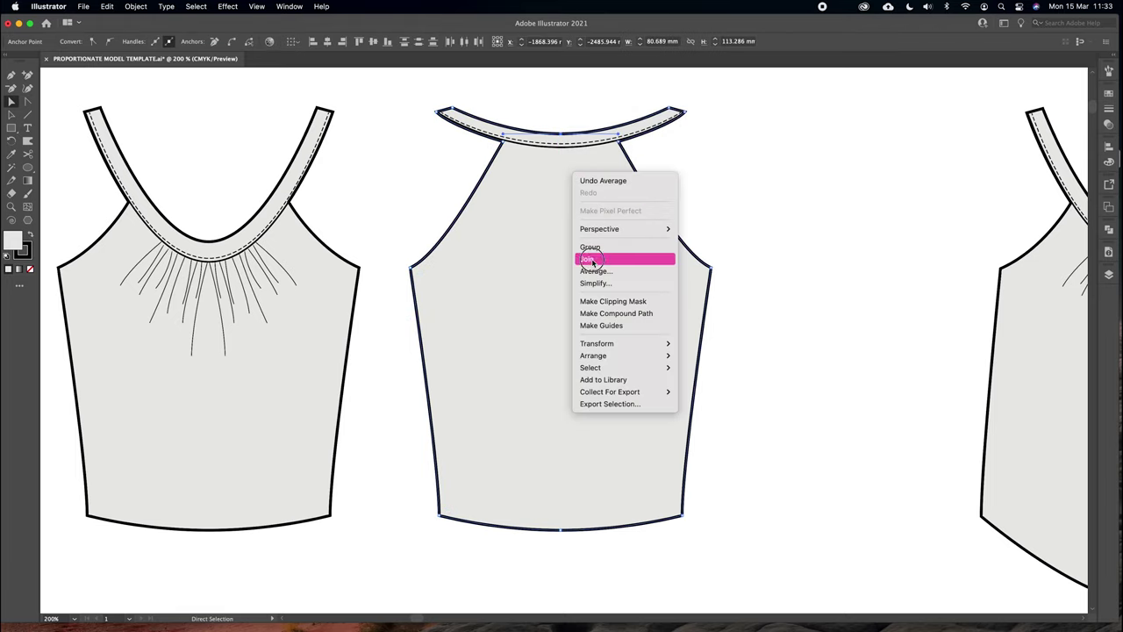
click(592, 259)
Average the two halves' end points at the centre hem on both axes and join them
click(566, 539)
click(534, 501)
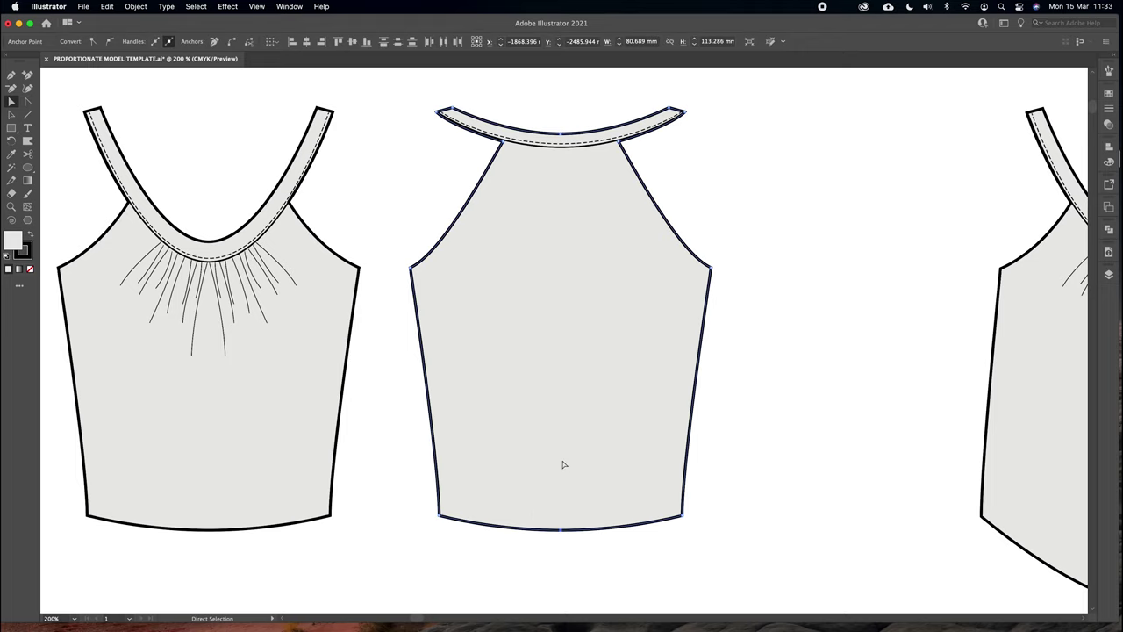
right_click(564, 465)
click(584, 485)
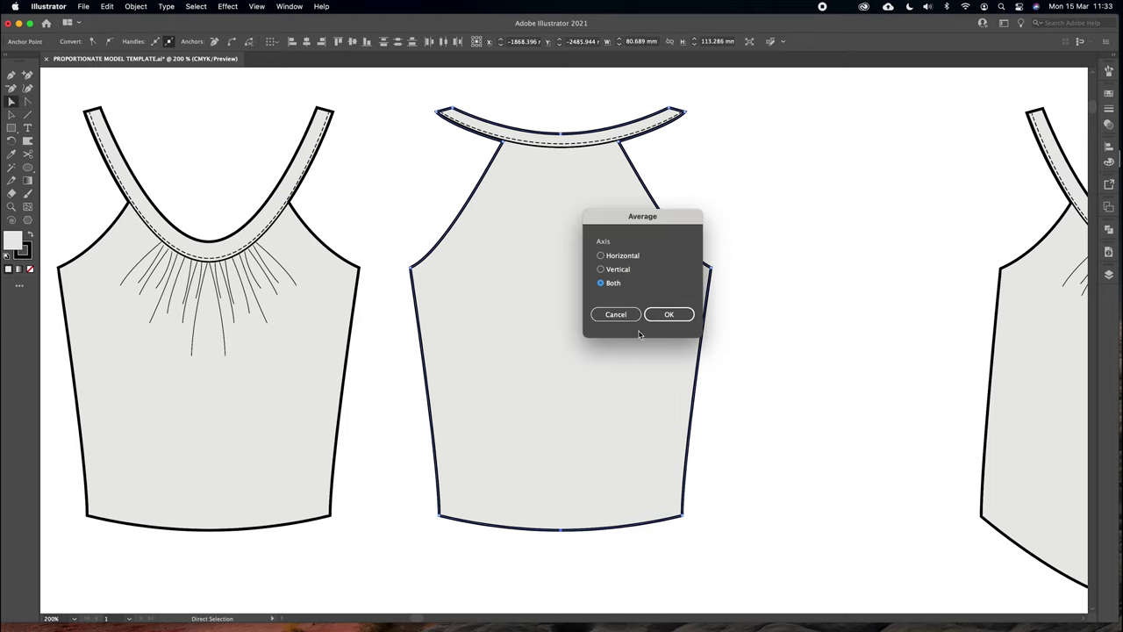
click(662, 314)
right_click(543, 358)
click(571, 477)
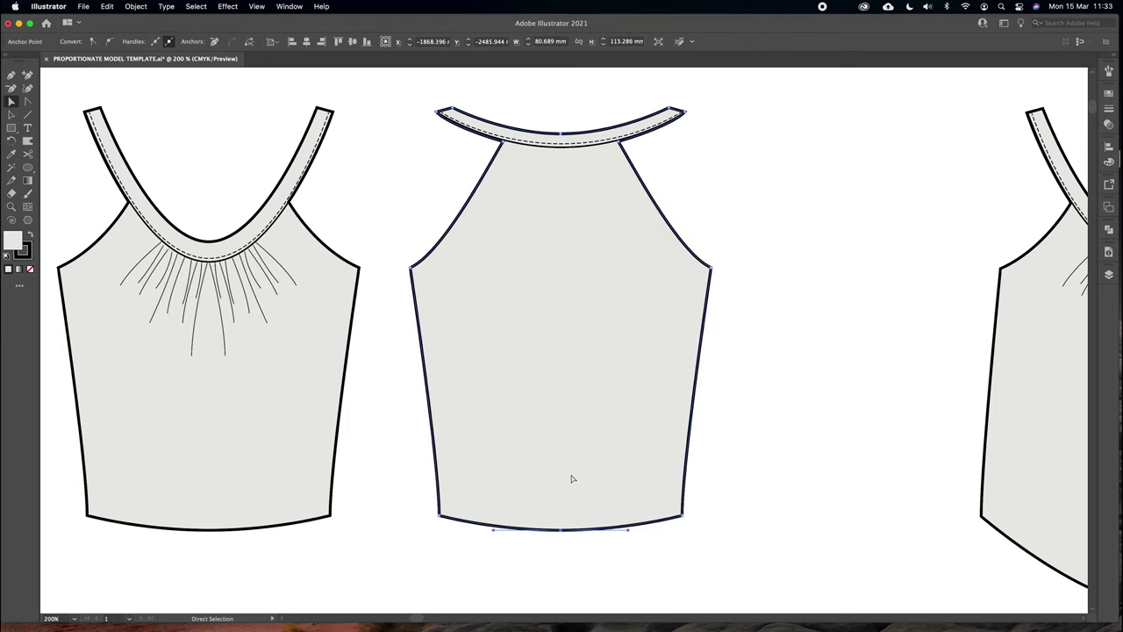
click(720, 154)
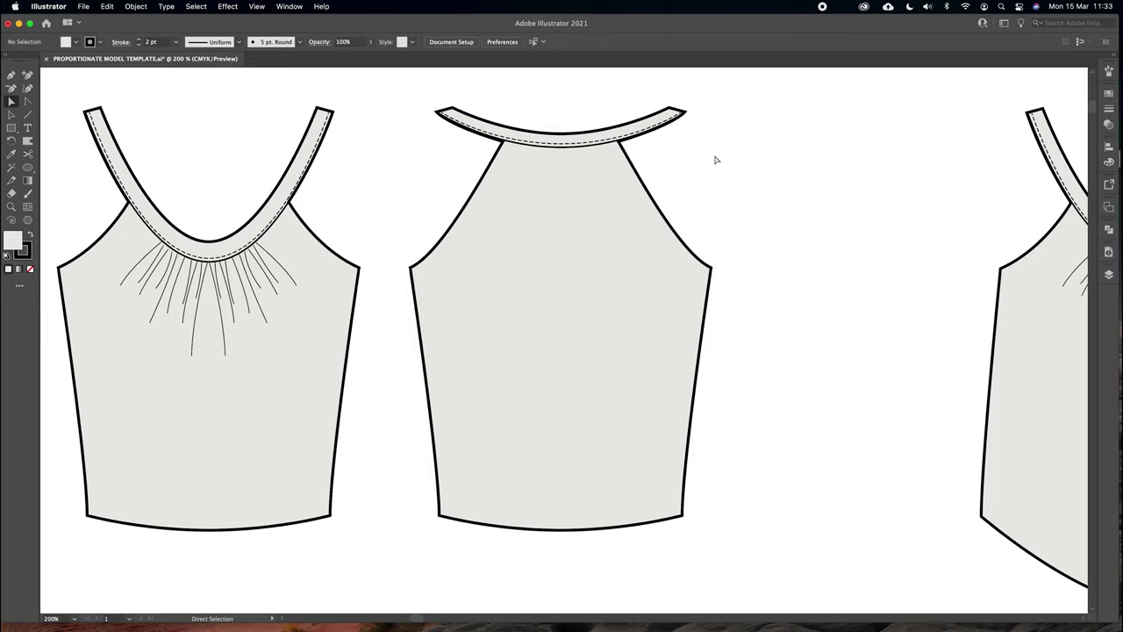
key(backslash)
drag(560, 148, 564, 276)
key(cmd+z)
Draw a left-bowing Pen curve from the neckband's lower centre down the centre back as one side of a keyhole opening
click(11, 77)
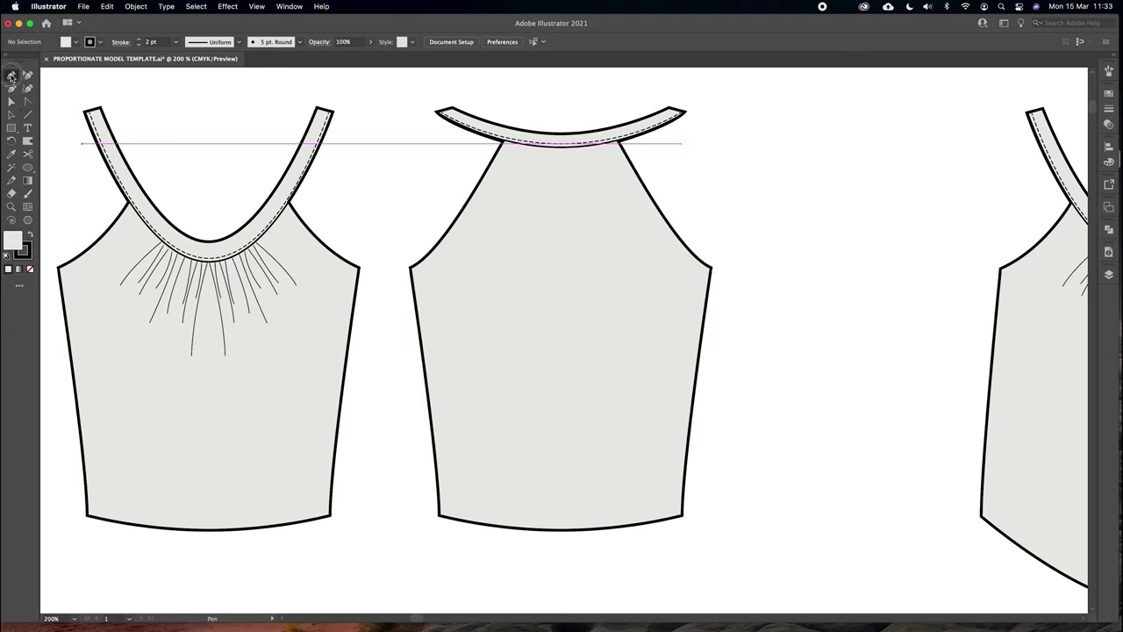
click(560, 148)
drag(561, 246, 596, 299)
click(11, 115)
click(776, 177)
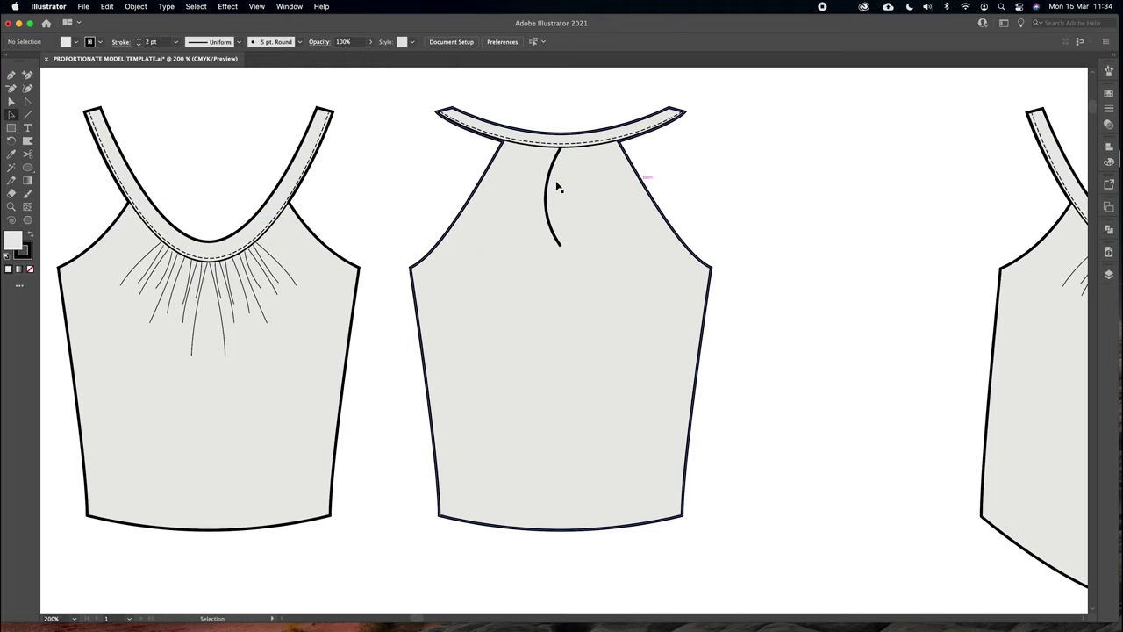
Draw a second left-bowing Pen curve about 33 mm high outside the first keyhole curve, with no fill and a 1 pt stroke
key(p)
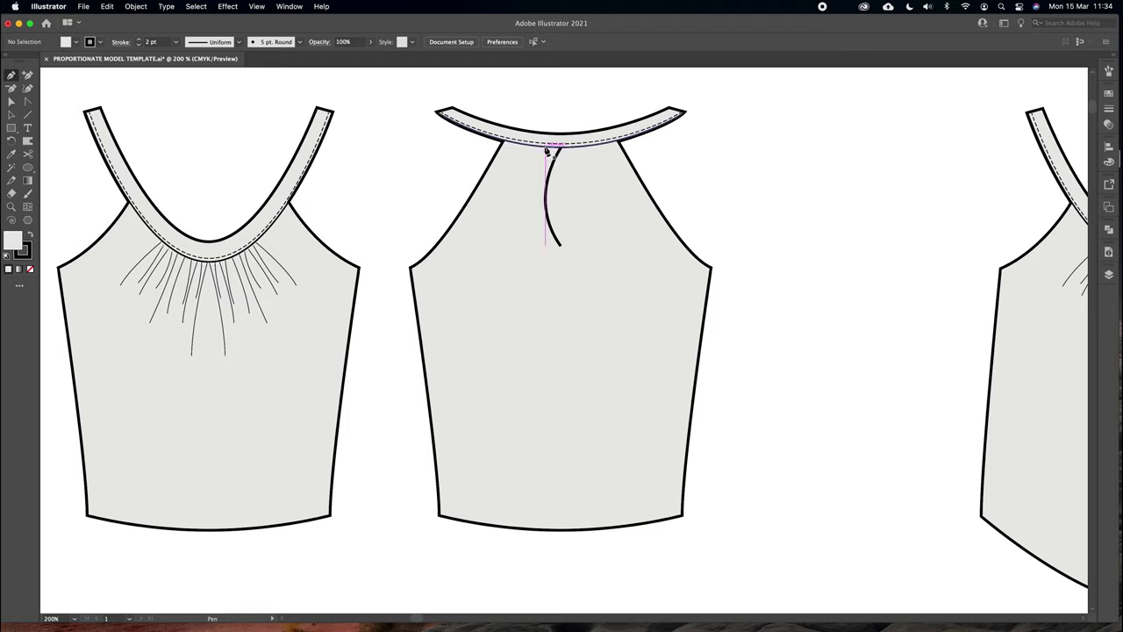
click(547, 148)
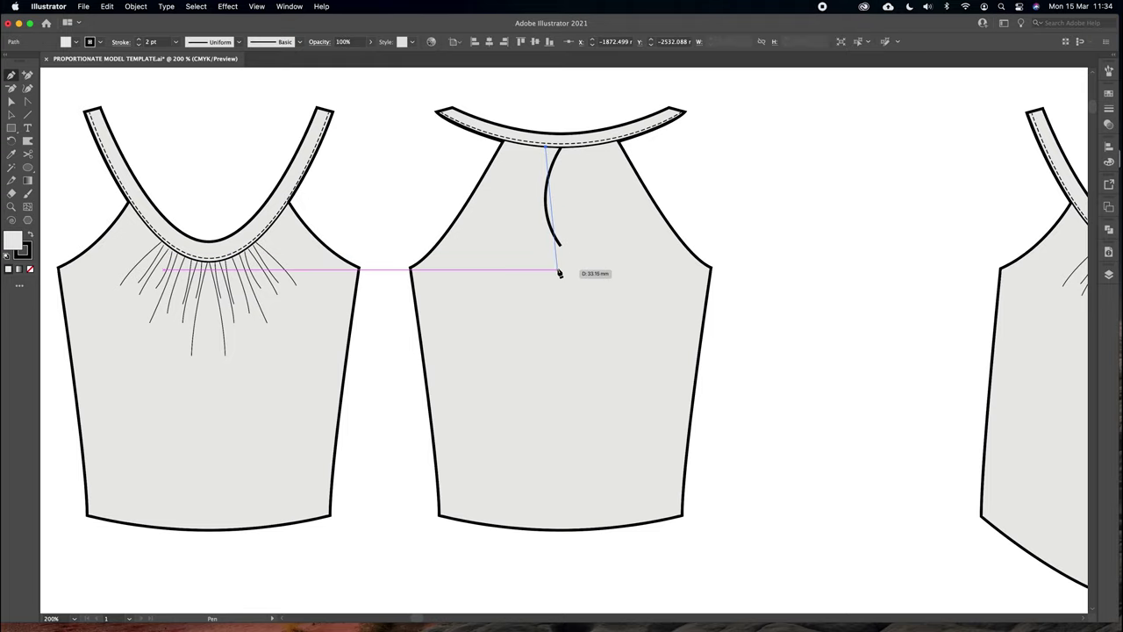
drag(560, 269, 619, 323)
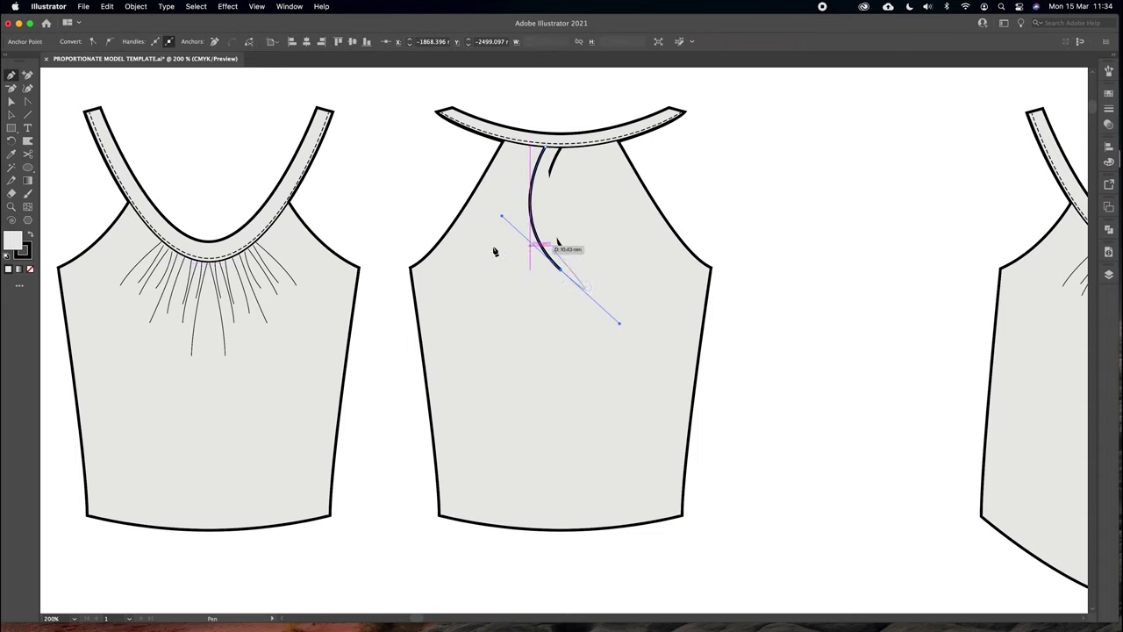
click(29, 269)
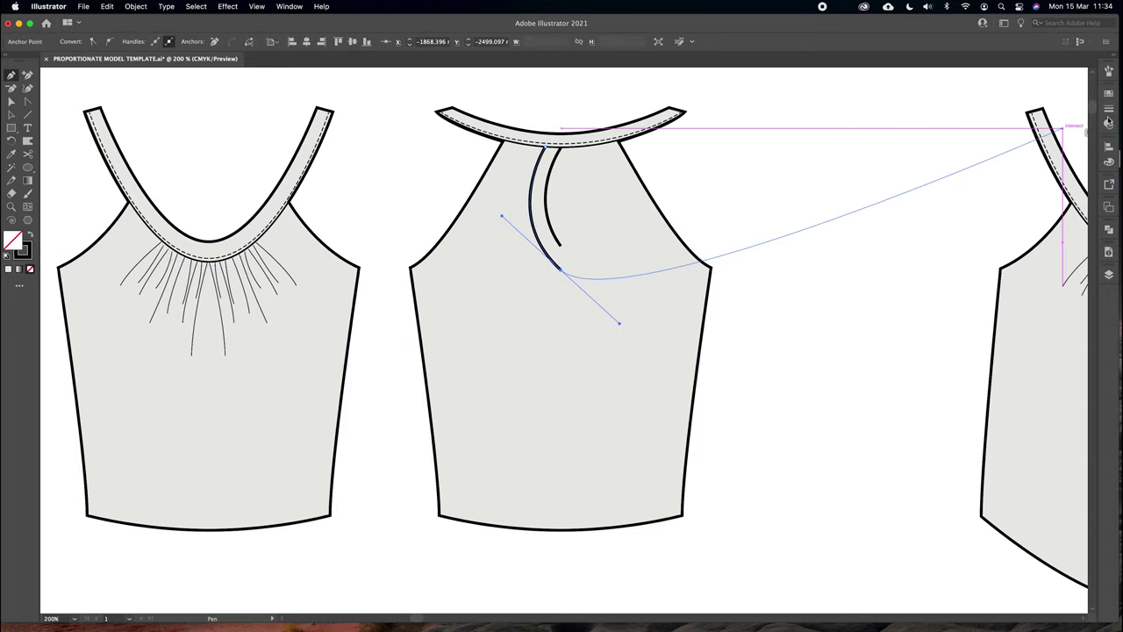
click(1108, 109)
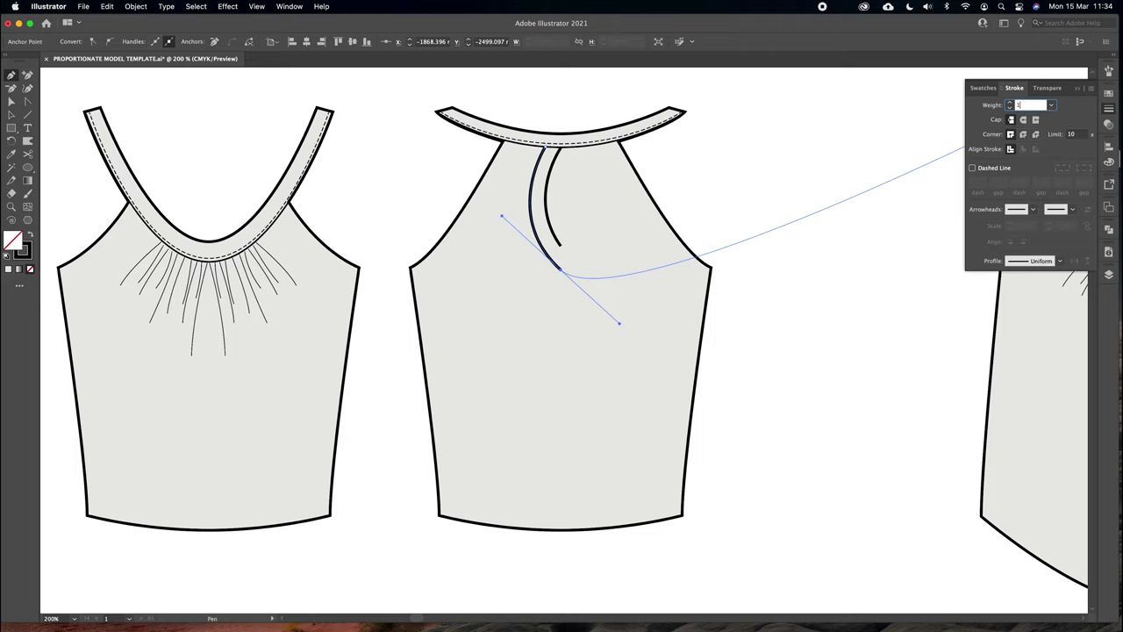
click(12, 114)
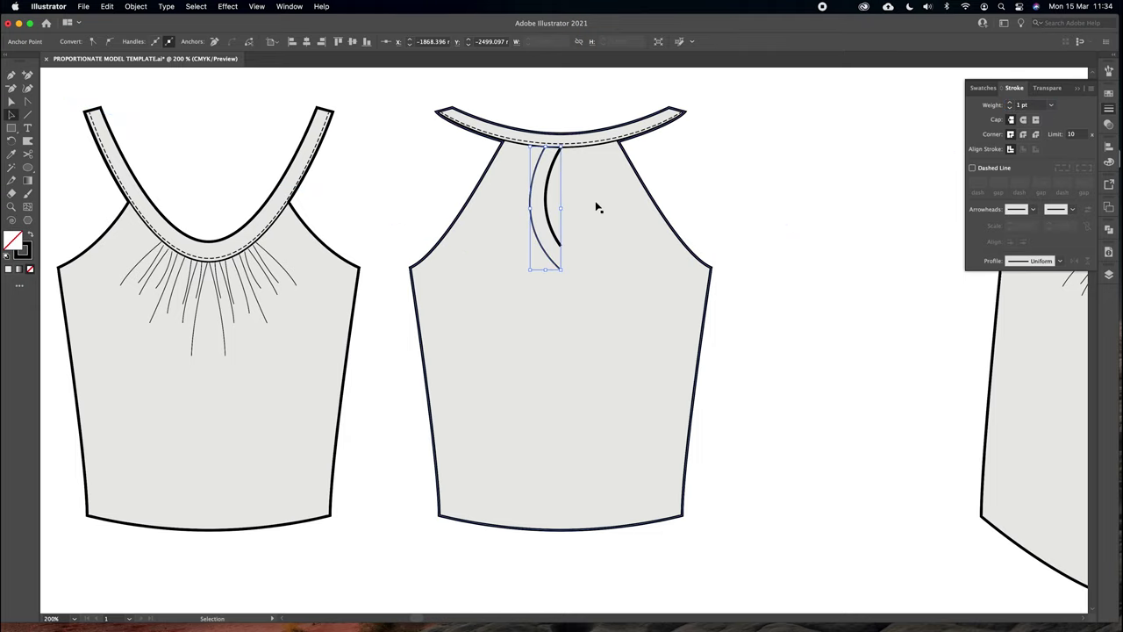
Reflect a copy of both keyhole curves and align it at the centre back to form the opening's right side
click(593, 205)
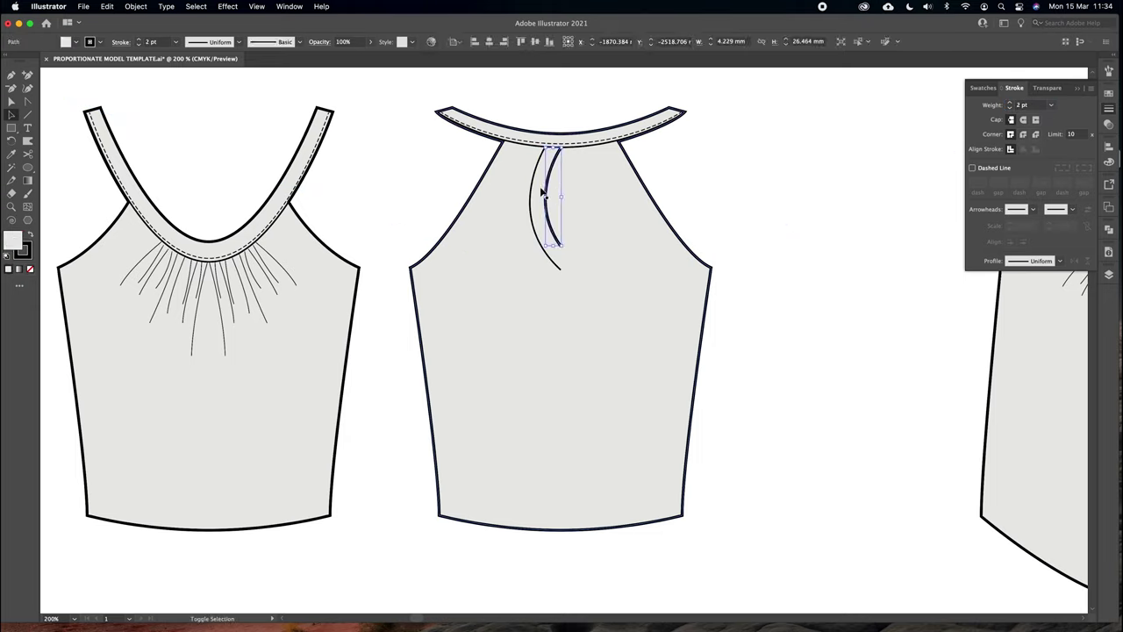
shift+click(534, 188)
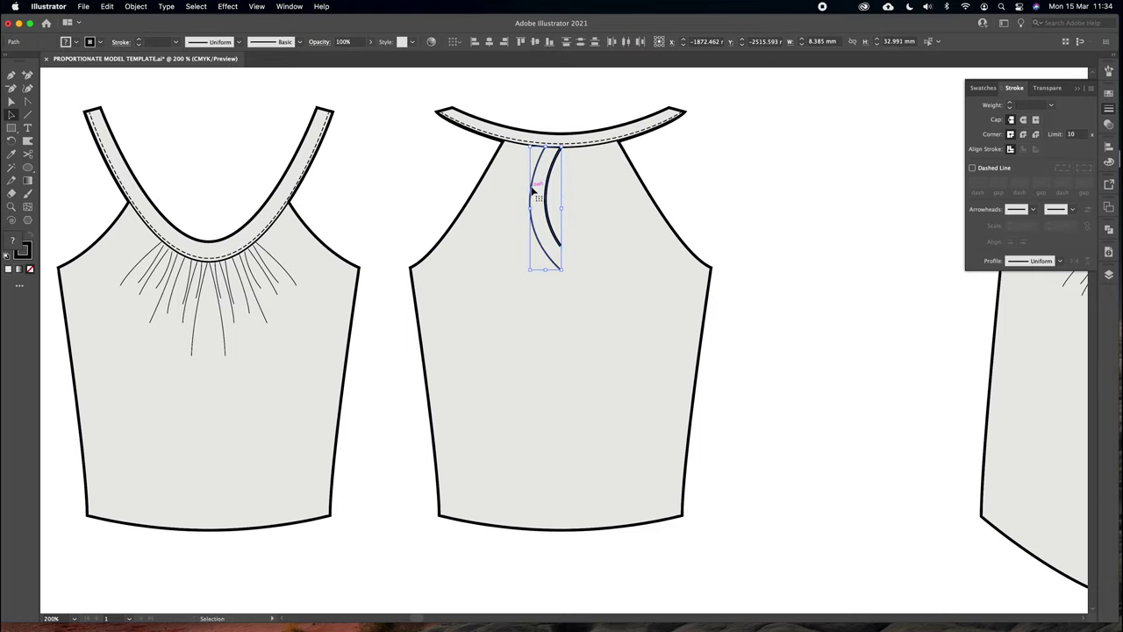
right_click(534, 188)
mouse_move(561, 361)
click(665, 402)
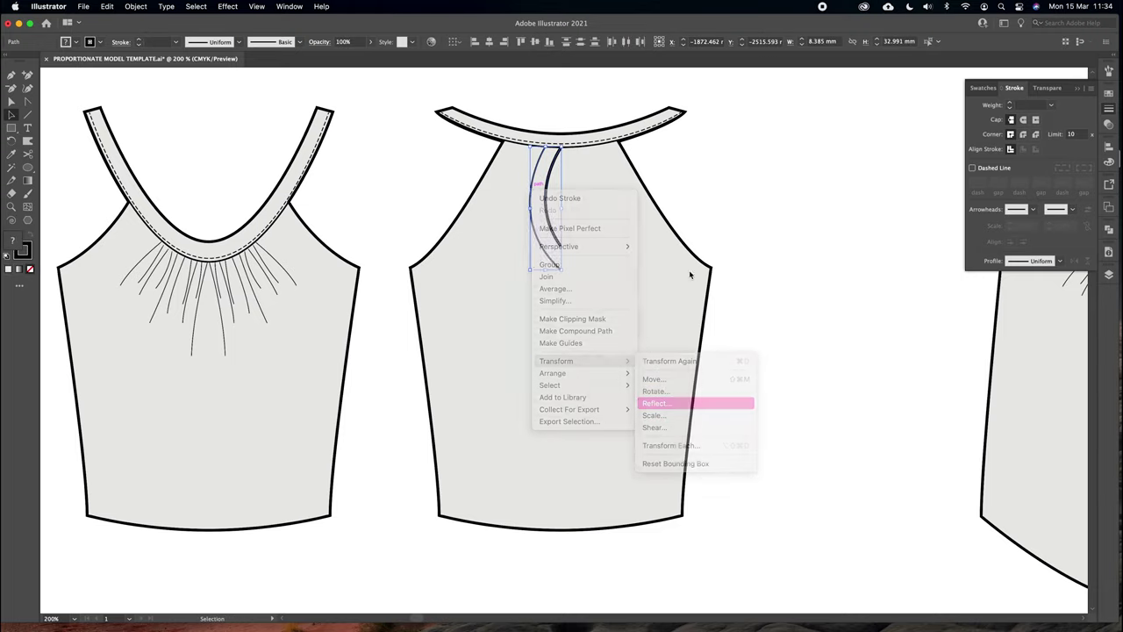
click(829, 457)
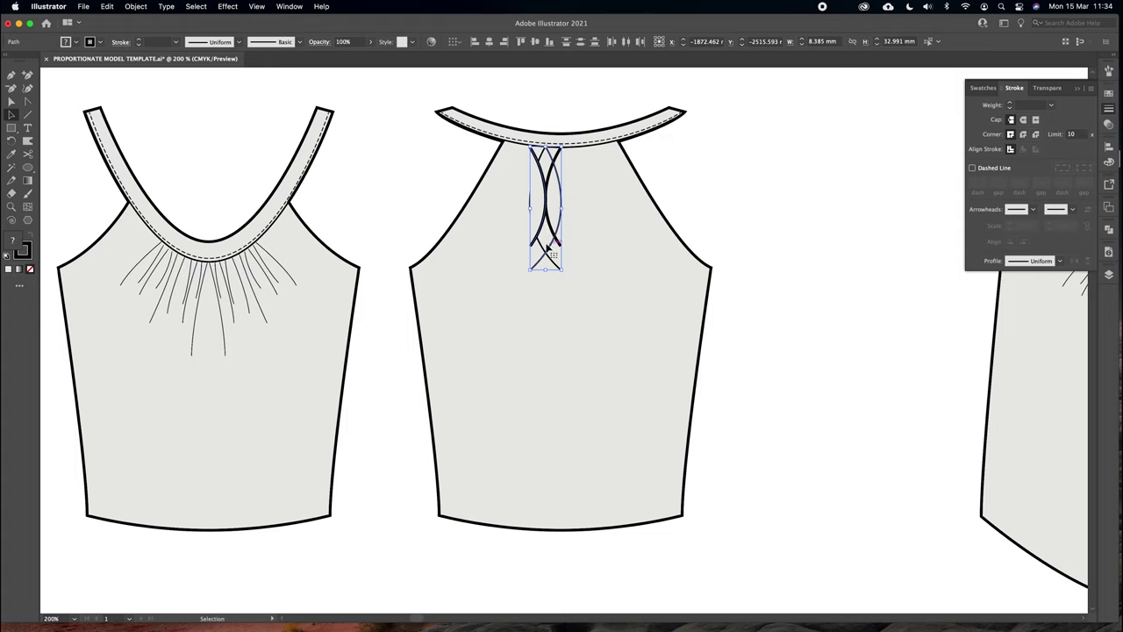
drag(537, 247, 562, 253)
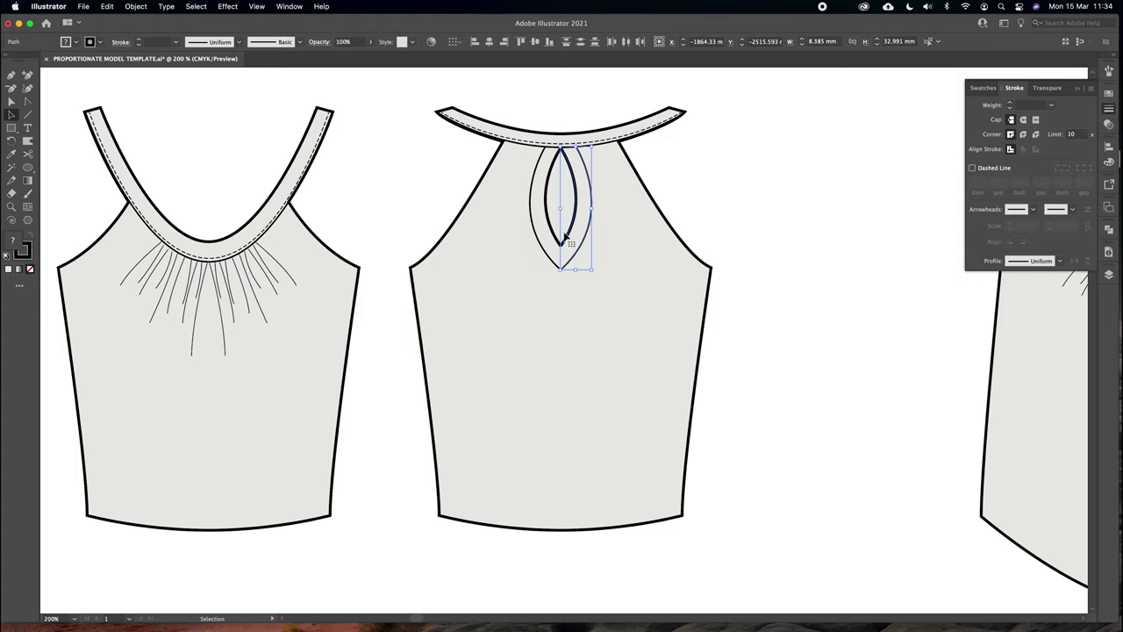
click(672, 188)
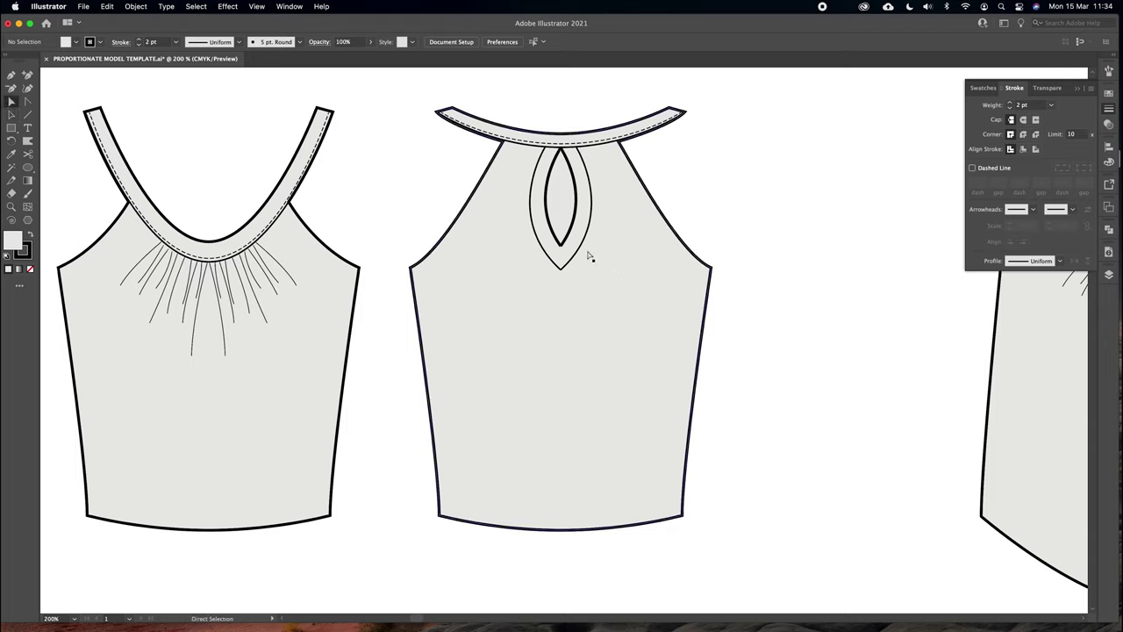
Lock the back top's body shape so that only the keyhole curves' anchors can be selected
drag(576, 281, 546, 264)
key(super+z)
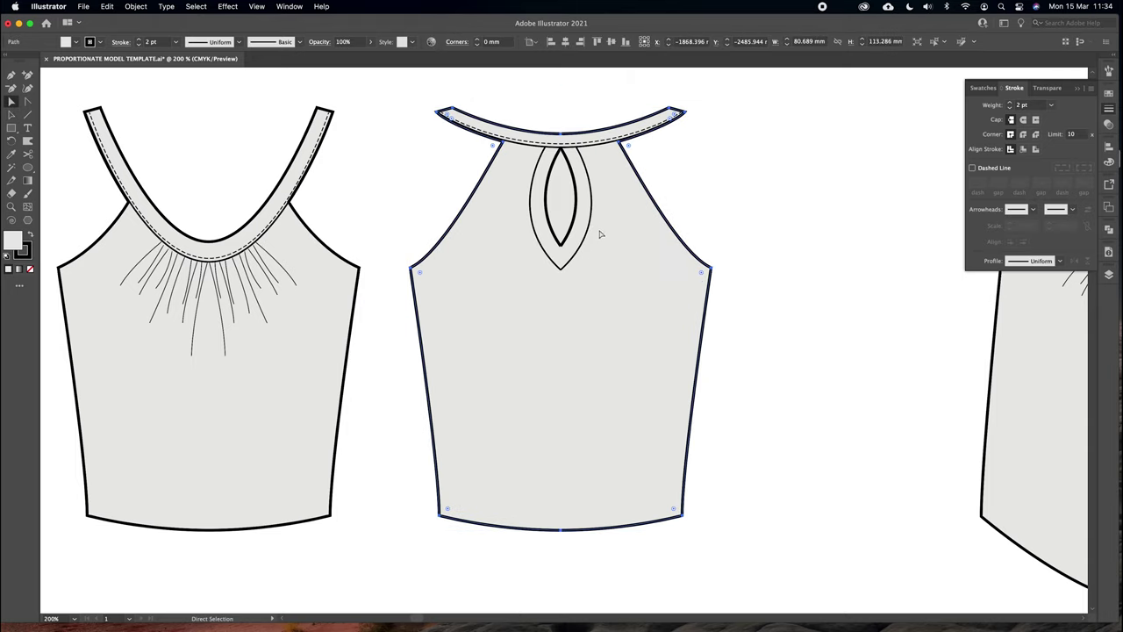
drag(628, 279, 560, 246)
key(super+z)
click(135, 6)
mouse_move(140, 89)
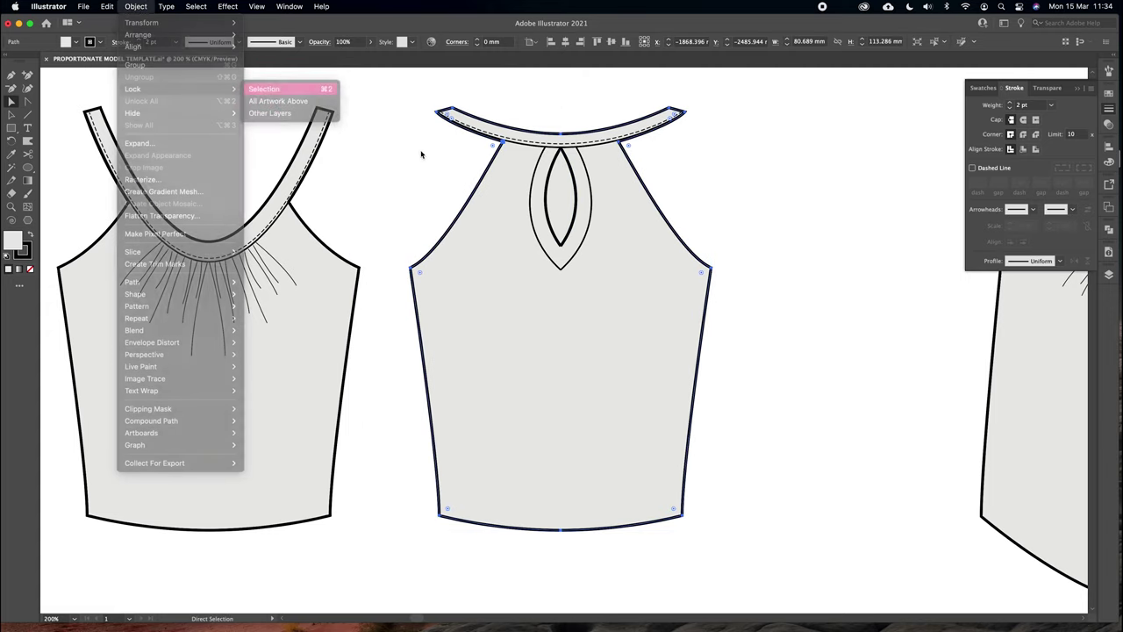
key(super+2)
Average and join the lower end points of the two outer keyhole curves
click(554, 266)
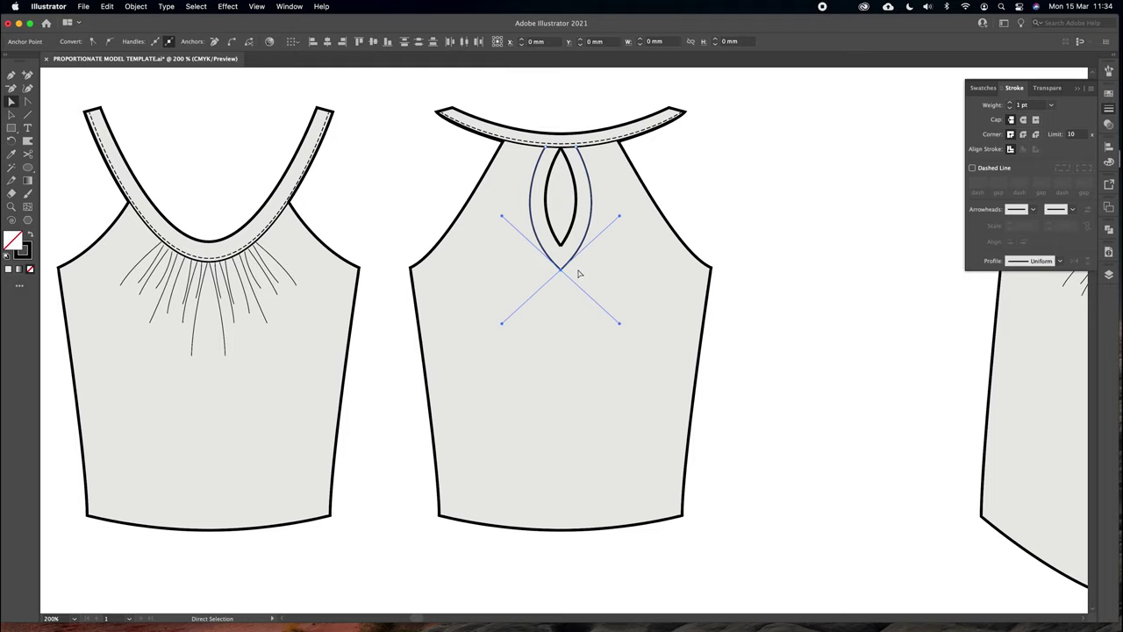
click(622, 271)
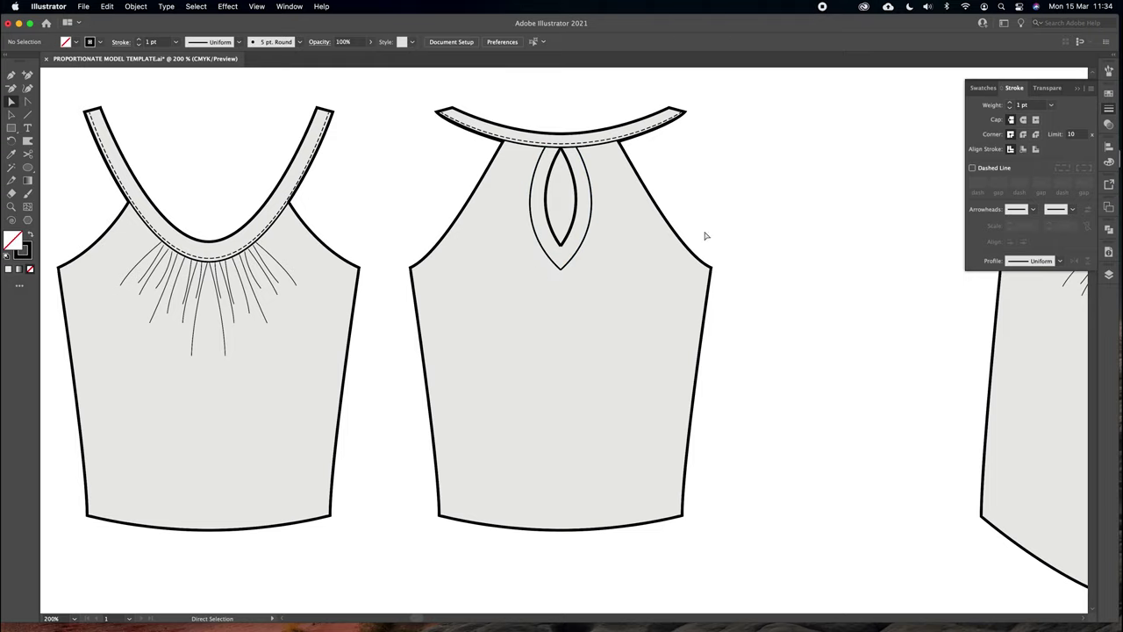
mouse_move(550, 259)
mouse_down()
mouse_move(567, 279)
mouse_move(538, 256)
mouse_up()
right_click(575, 255)
click(589, 372)
right_click(575, 266)
click(594, 372)
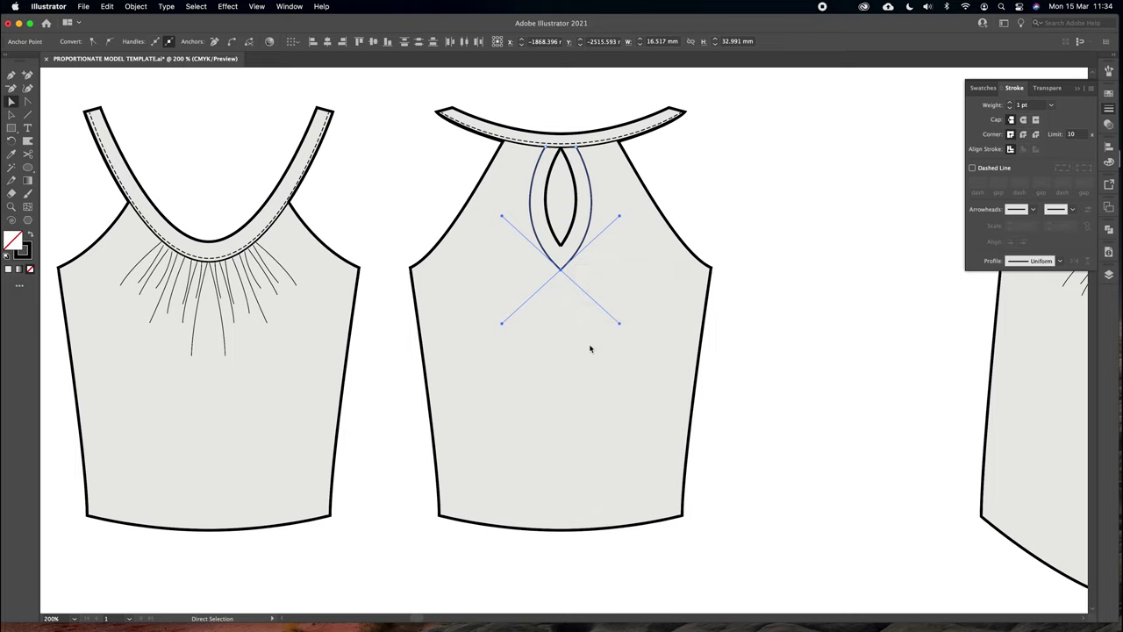
Average and join the lower end points of the two inner keyhole curves
key(v)
click(558, 251)
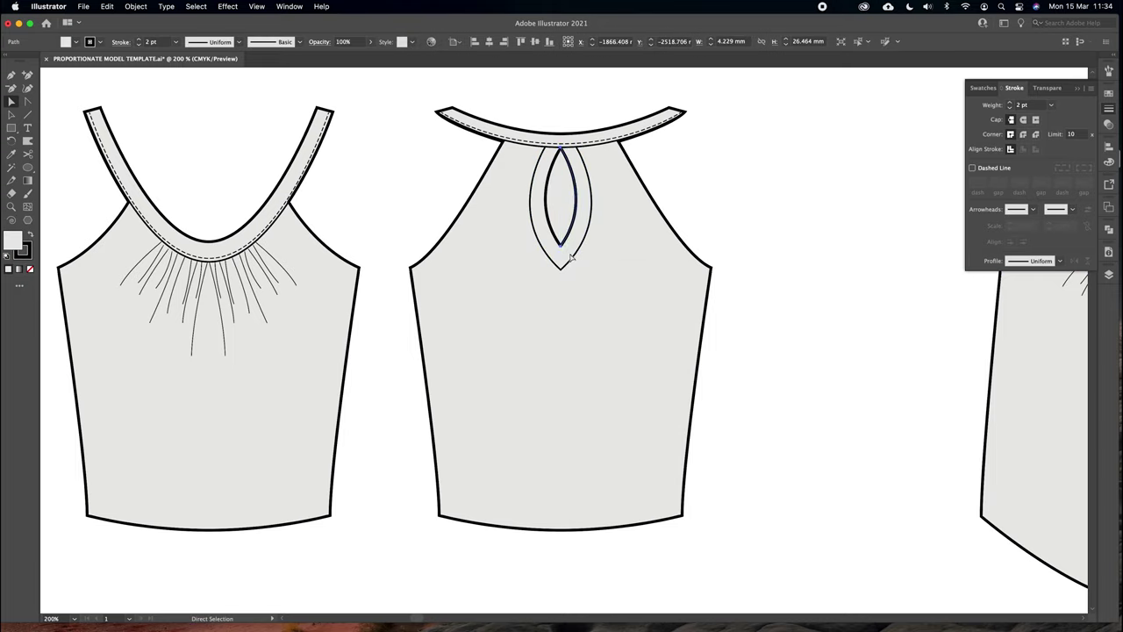
super+click(570, 255)
click(554, 241)
right_click(562, 226)
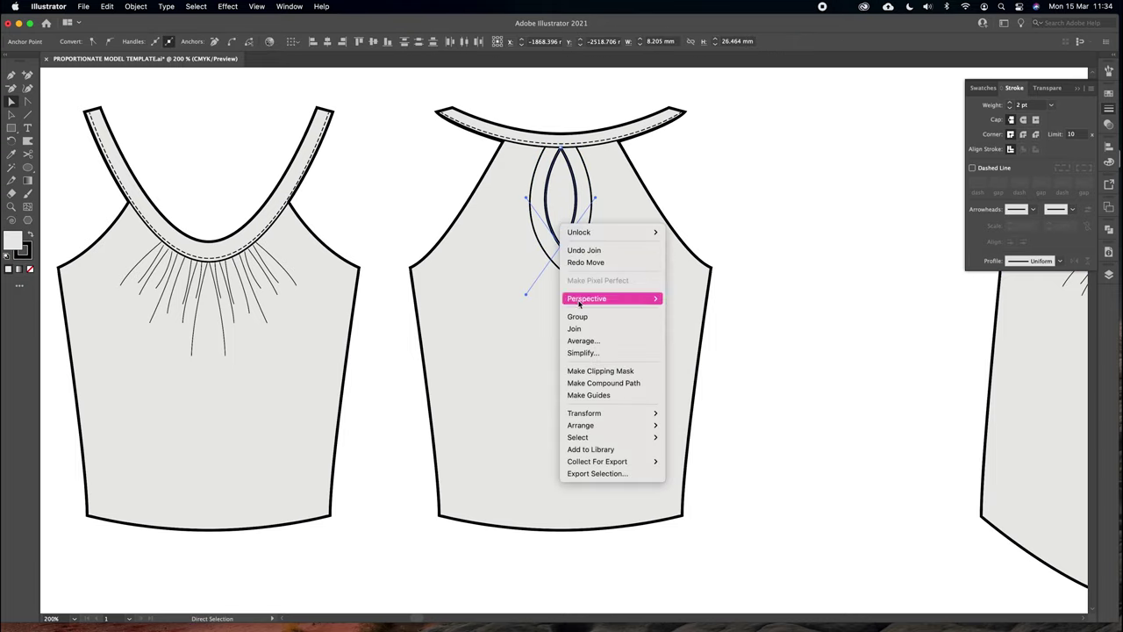
click(577, 341)
right_click(580, 235)
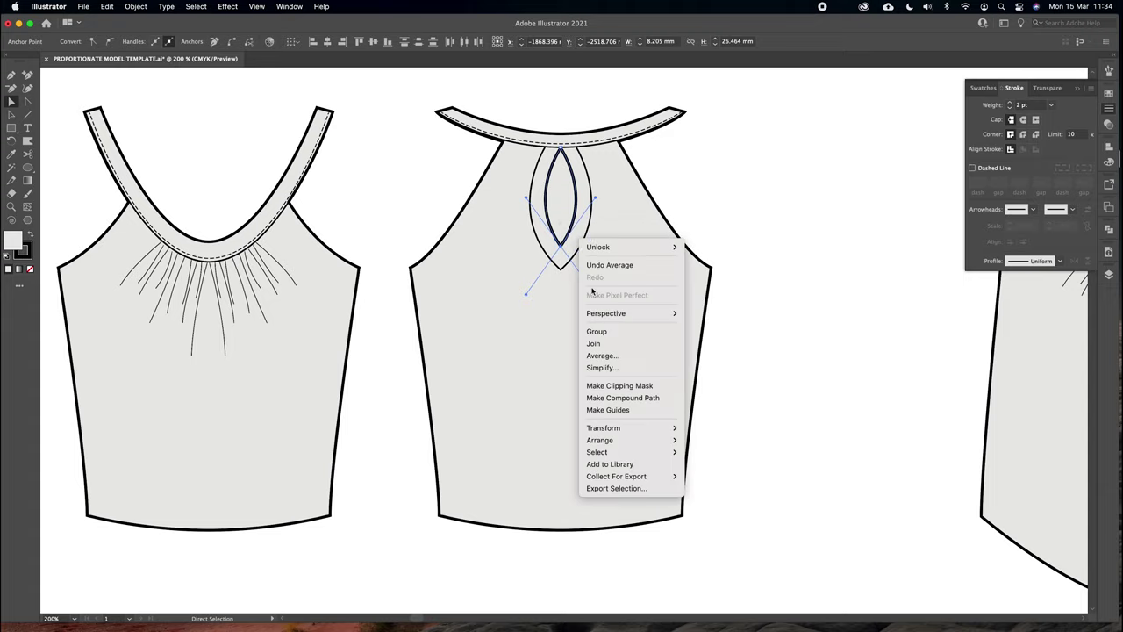
click(584, 341)
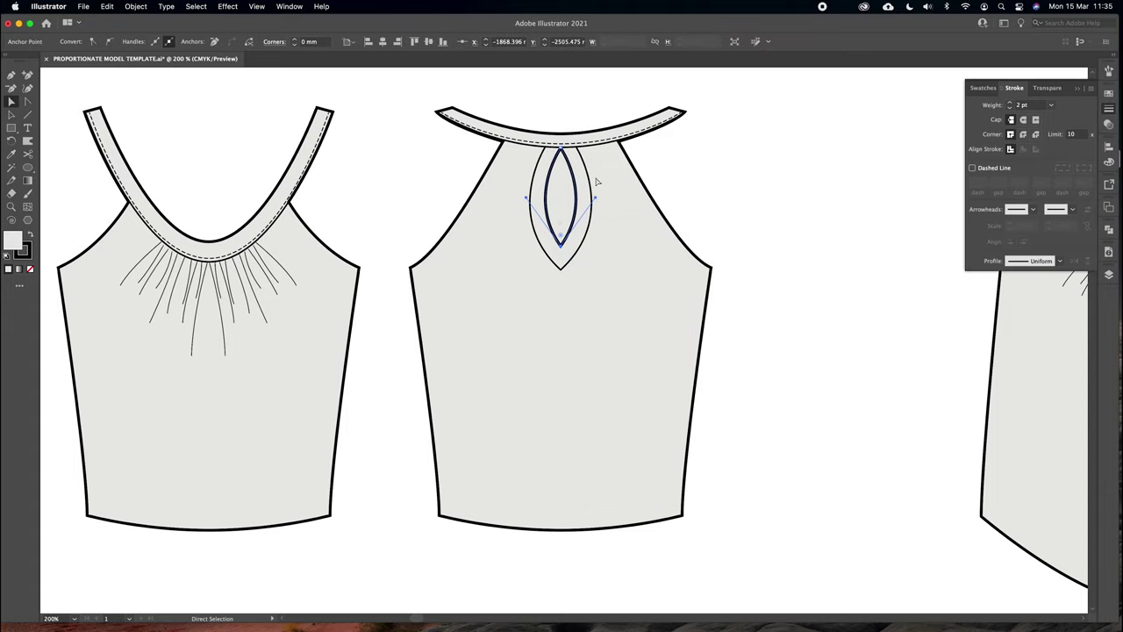
Unite the inner keyhole path into one closed shape with Pathfinder
click(1109, 231)
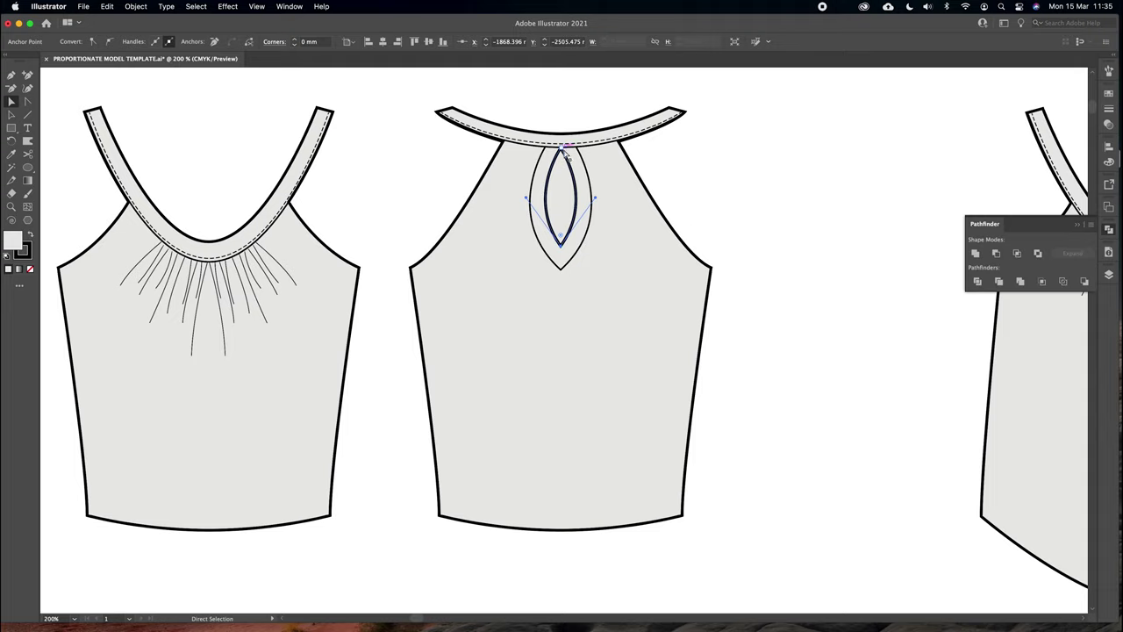
click(976, 254)
Try uniting the outer keyhole line with Pathfinder, and undo it
click(590, 203)
click(976, 254)
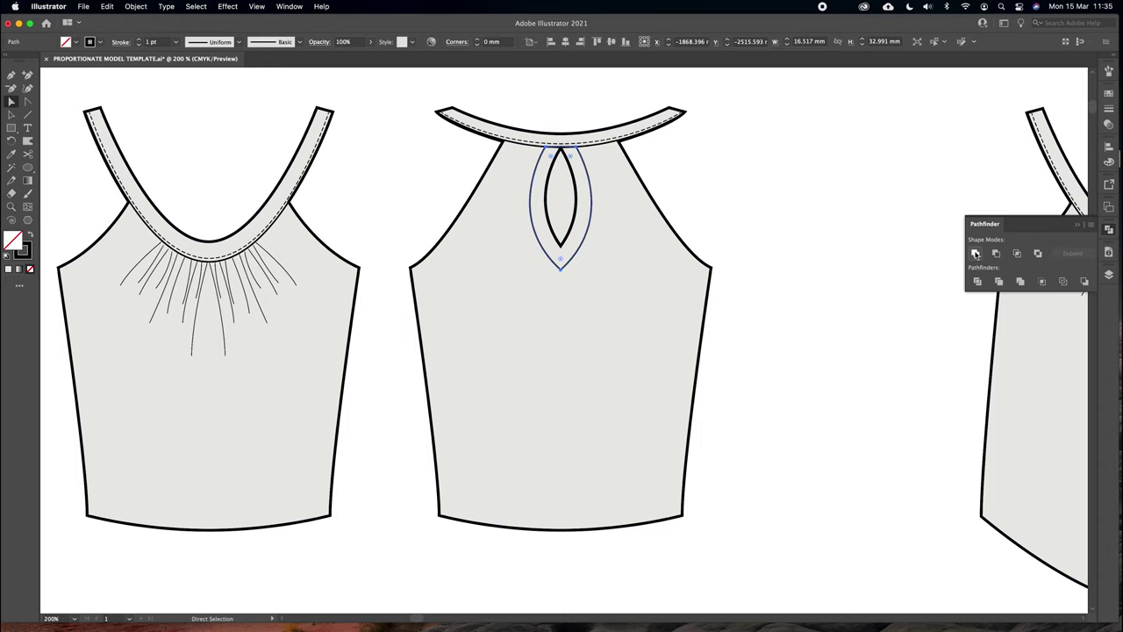
key(super+equal)
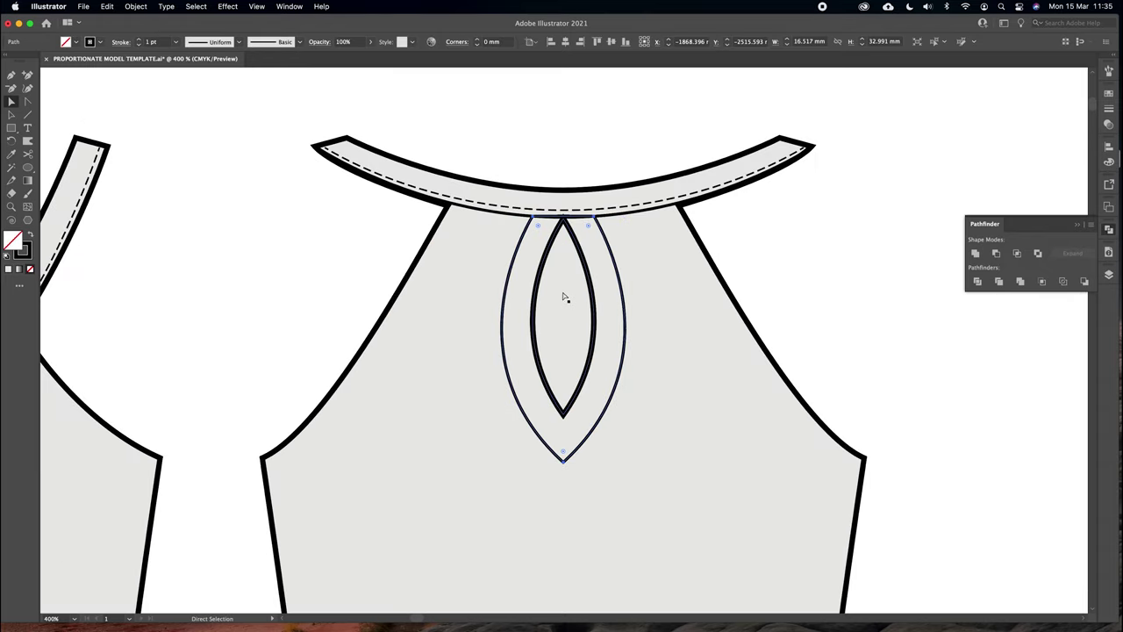
key(super+z)
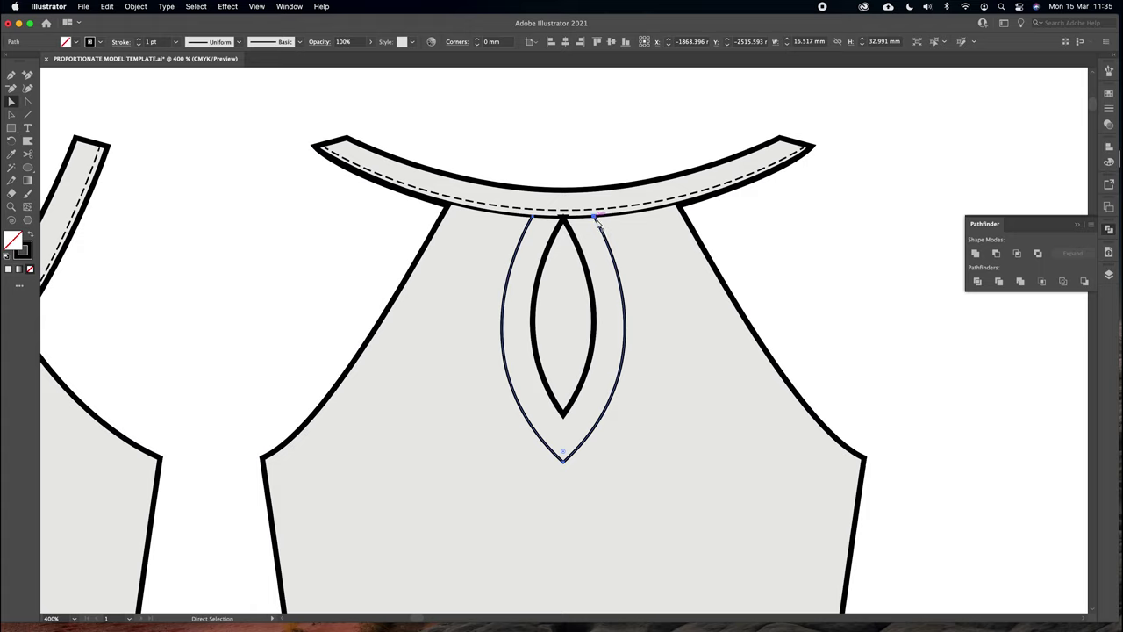
Try deleting the anchor point at the top of the inner keyhole shape, and undo the deletion
click(656, 240)
click(565, 221)
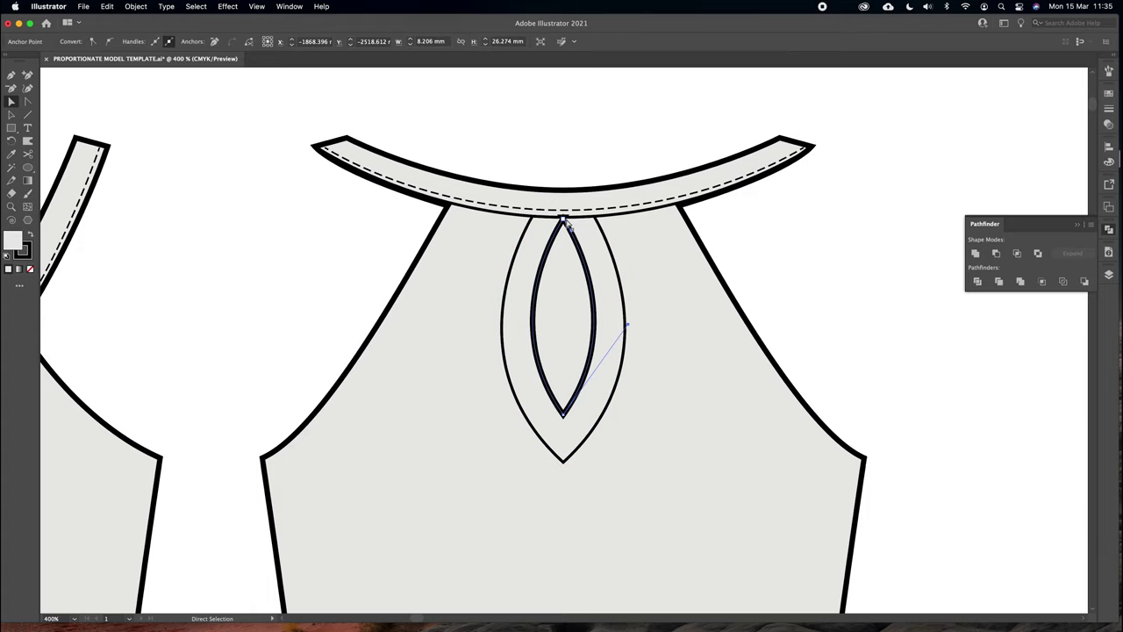
key(Delete)
key(minus)
key(ctrl+z)
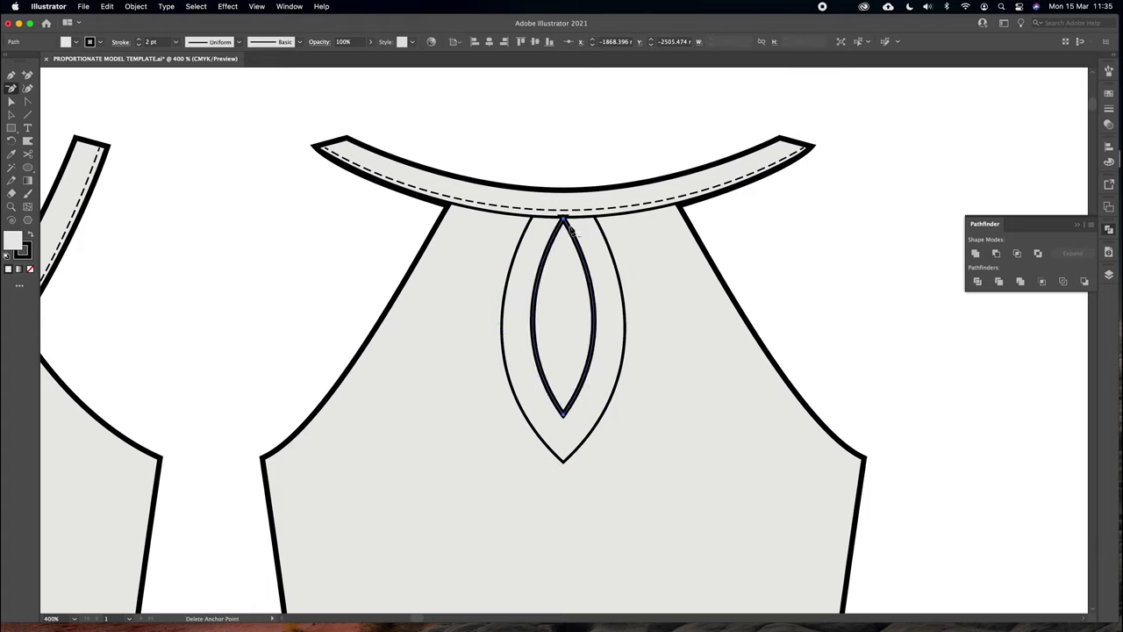
Fill the inner keyhole shape with white so it reads as an opening in the back top
key(super+shift+a)
key(a)
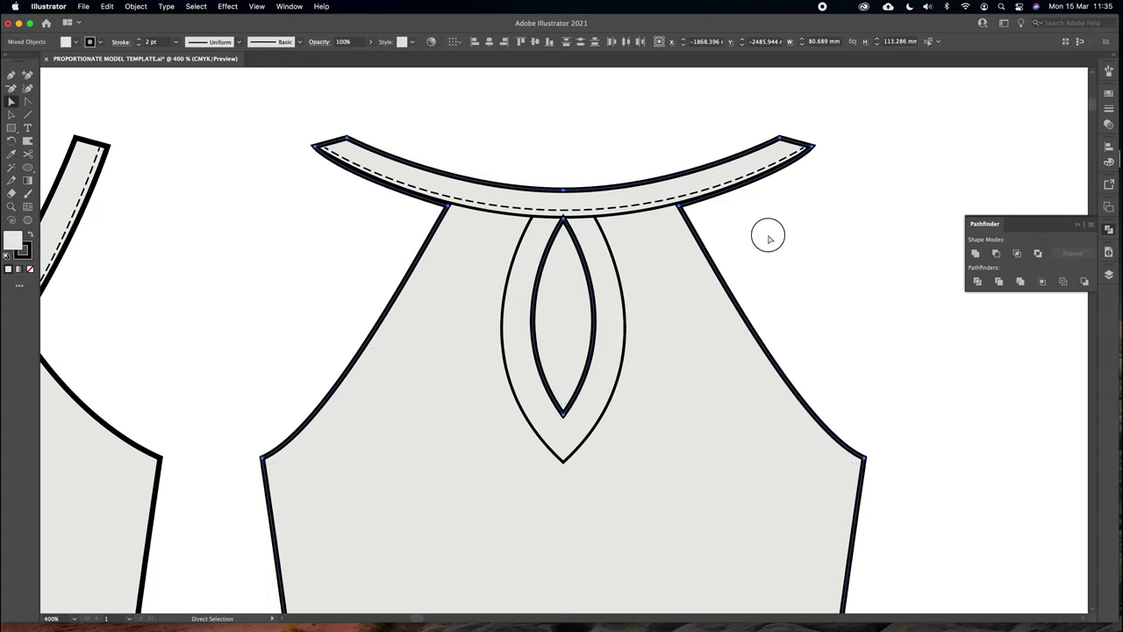
key(super+minus)
key(super+minus)
scroll(766, 241, down, 5)
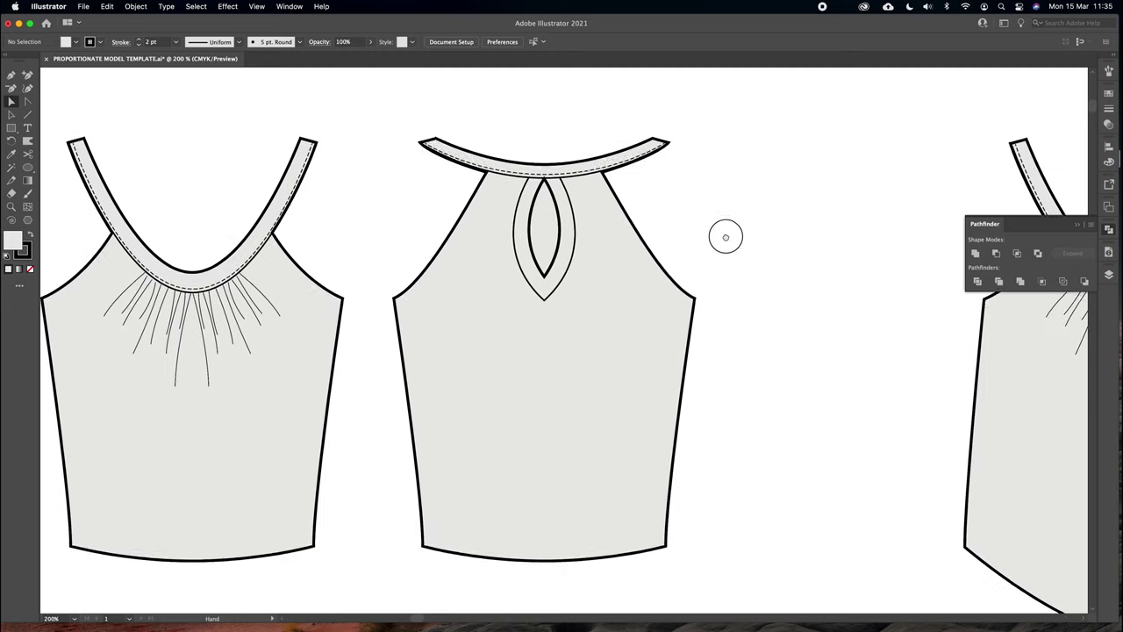
click(534, 210)
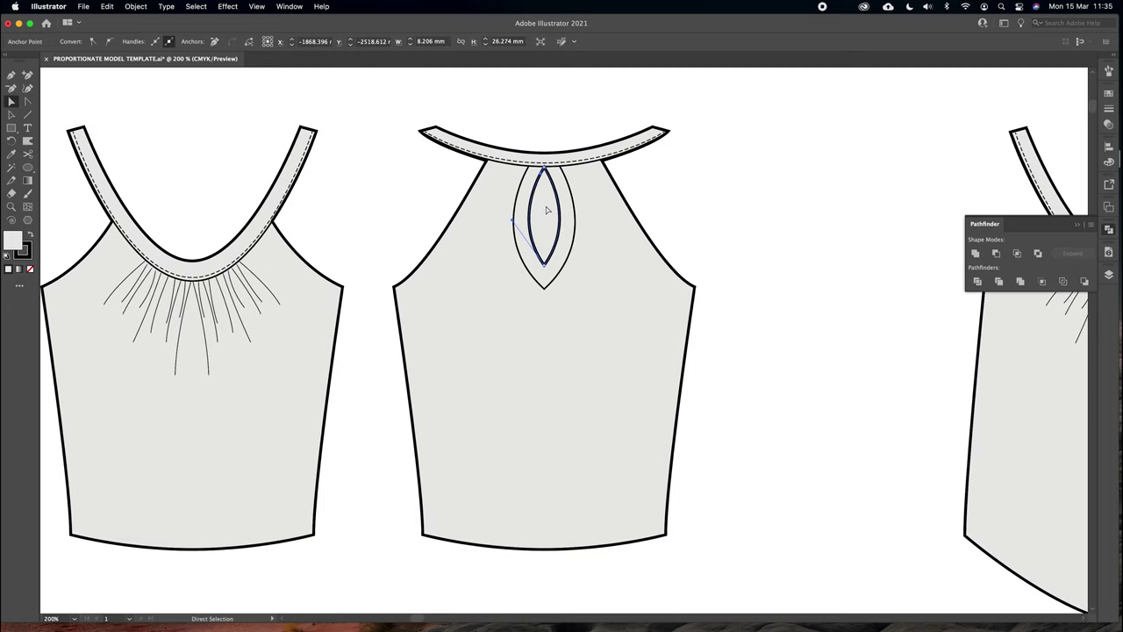
double_click(12, 243)
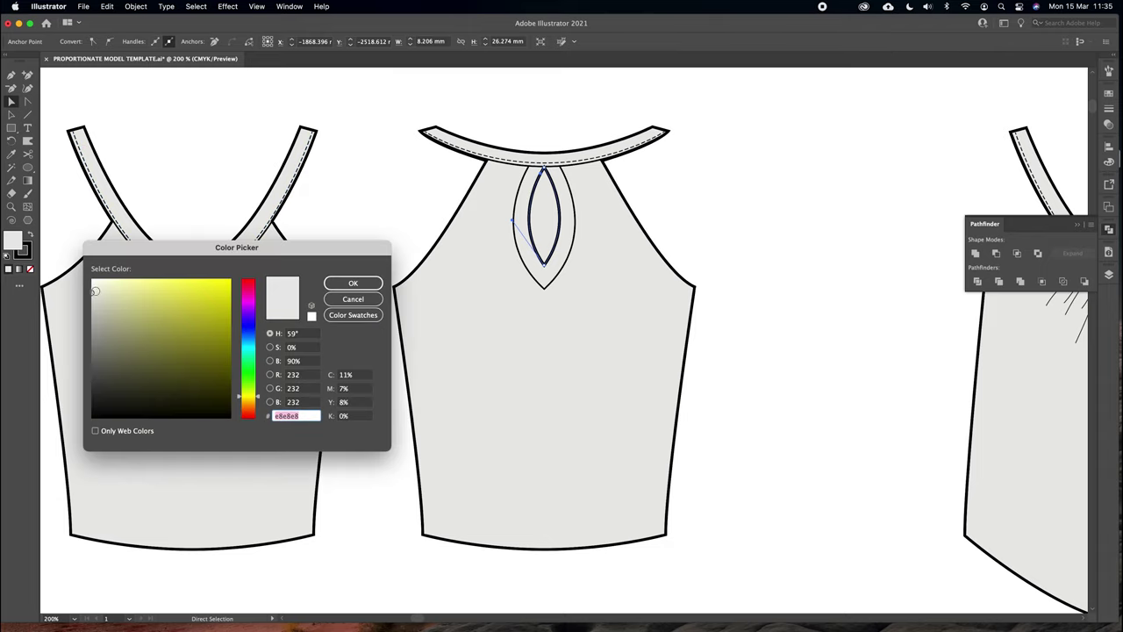
click(93, 280)
click(352, 282)
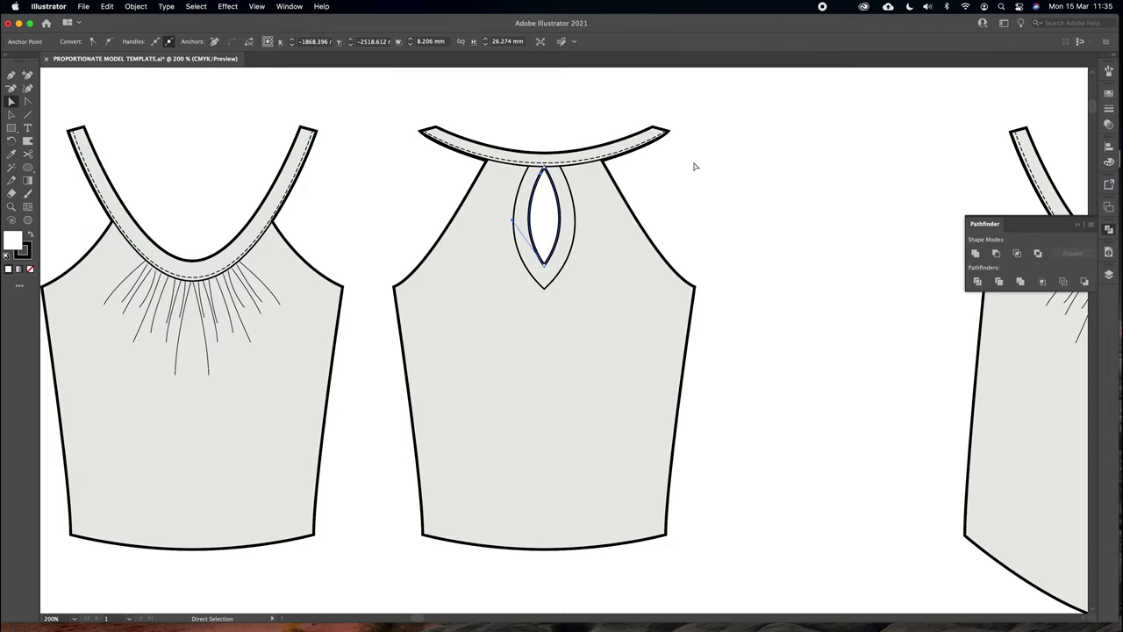
click(689, 167)
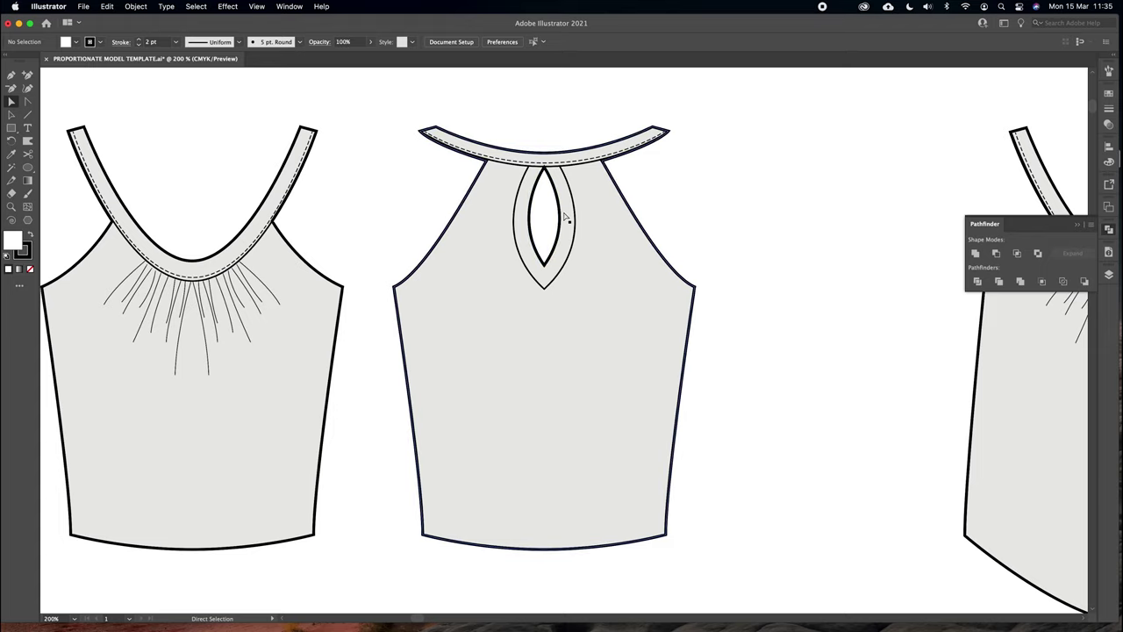
Draw a short vertical line across the neckband at the centre back, directly above the keyhole
click(28, 114)
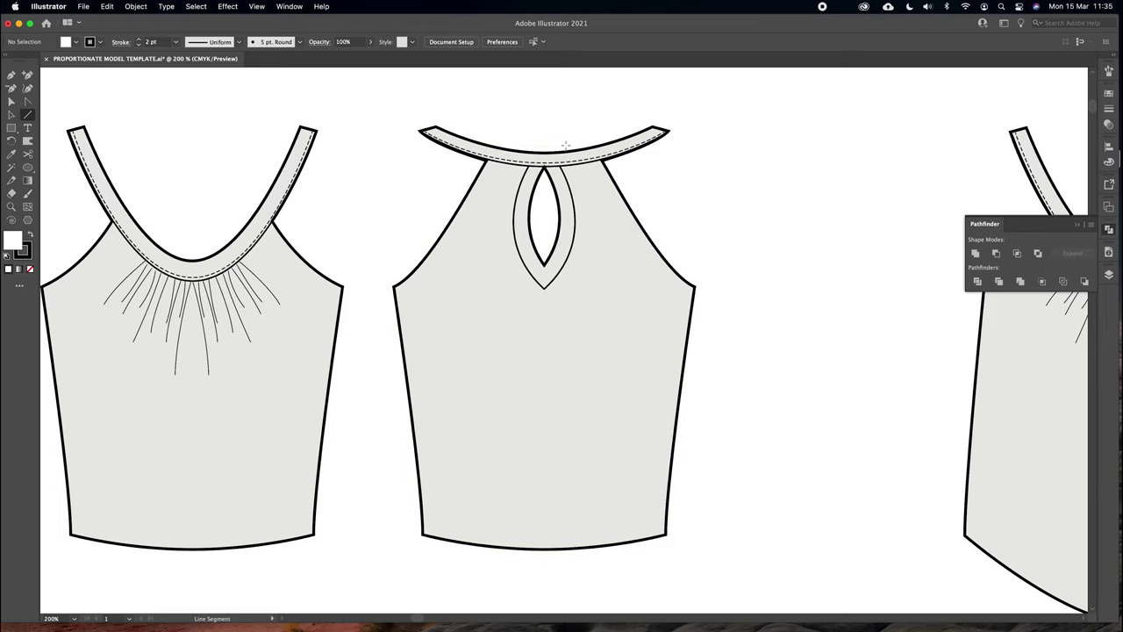
drag(544, 154, 544, 167)
key(a)
click(674, 179)
key(super+equal)
key(super+equal)
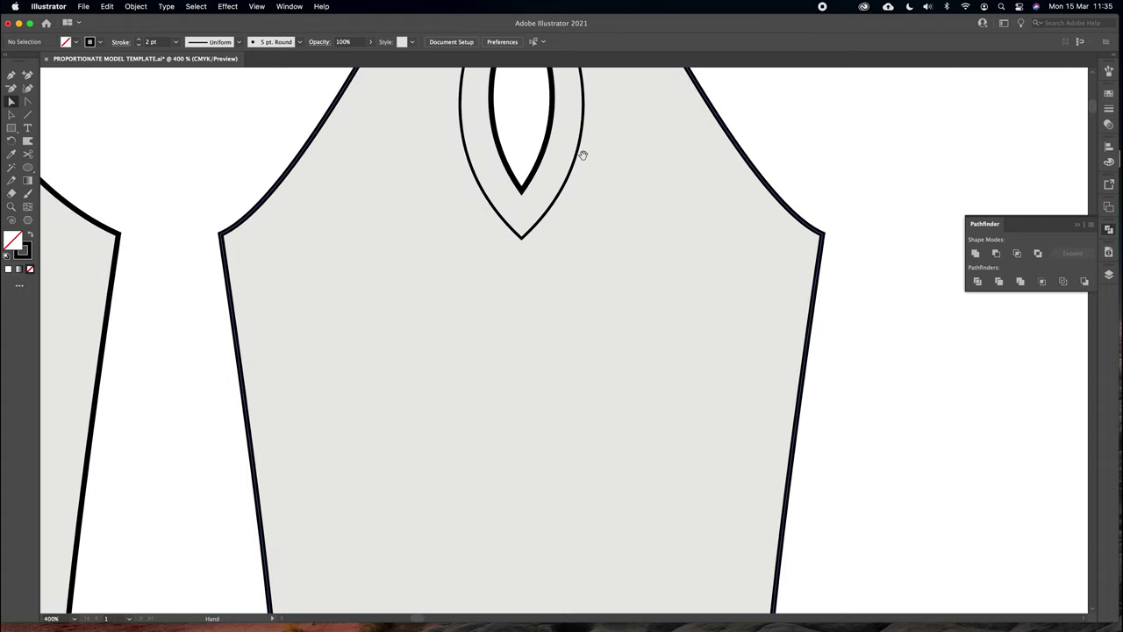
Shift the vertical neckband line to one side of the keyhole and extend it along the band's lower edge to the keyhole's tip
scroll(575, 324, up, 5)
drag(520, 226, 548, 226)
key(p)
click(547, 243)
click(519, 244)
key(a)
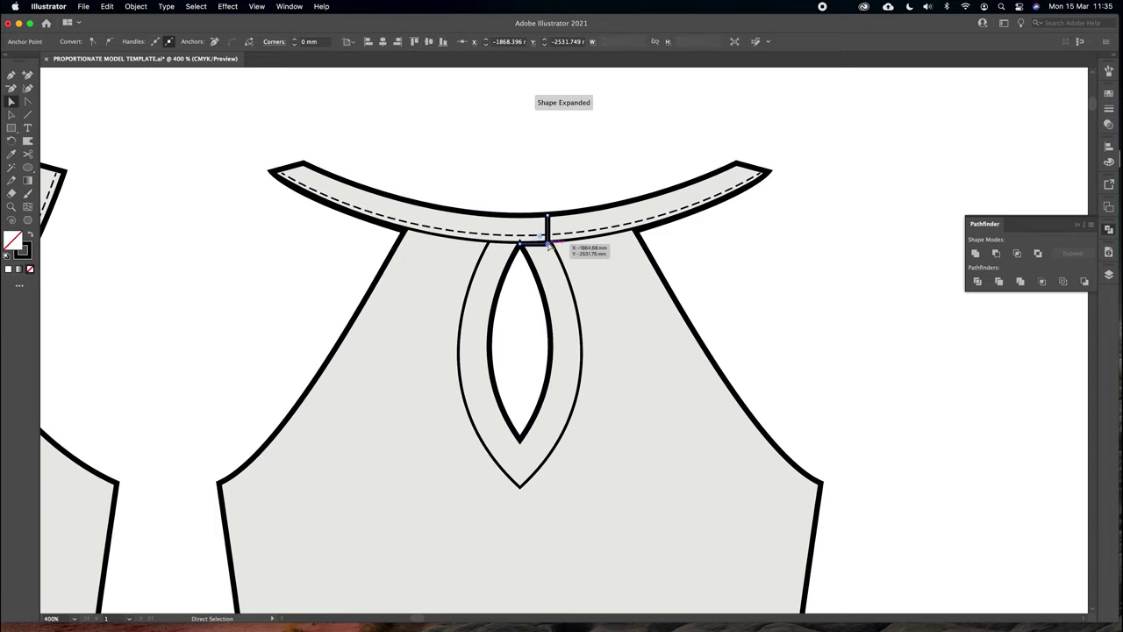
click(567, 167)
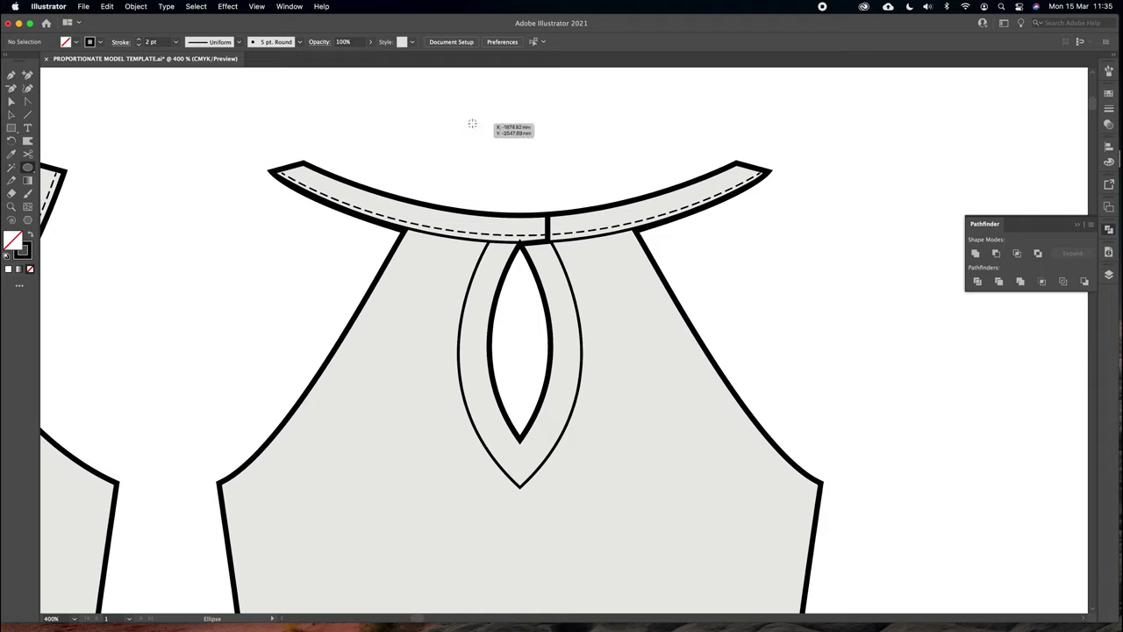
Draw a circle about 2.35 mm wide above the back neckband and set its stroke weight to 1 pt
mouse_move(478, 121)
mouse_down()
mouse_move(508, 157)
mouse_move(511, 182)
mouse_move(496, 128)
mouse_up()
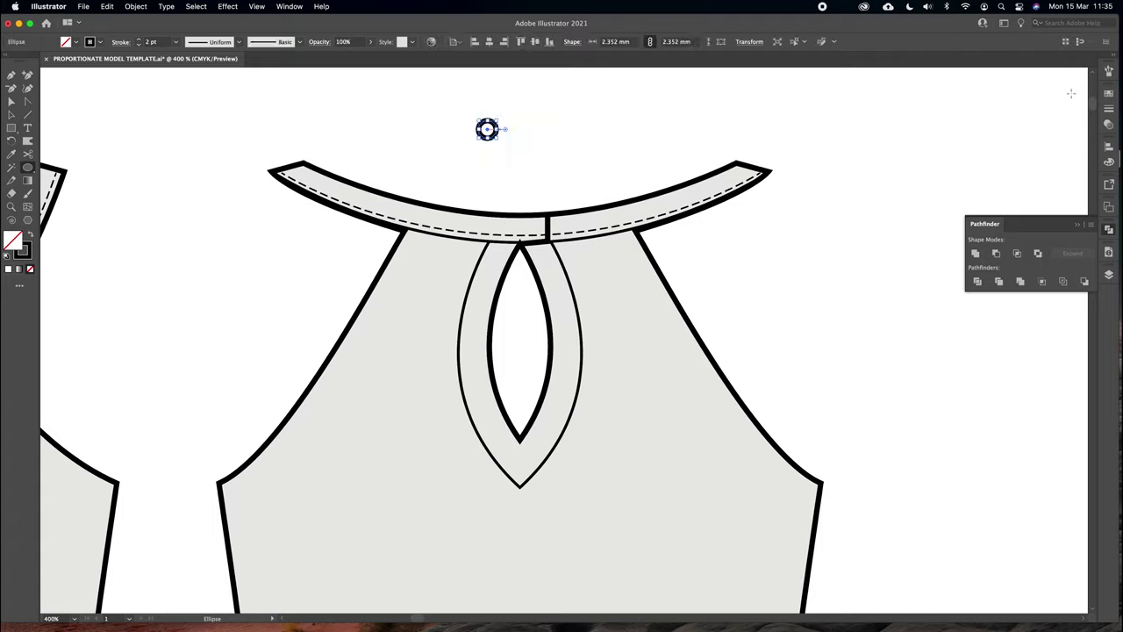
click(1109, 110)
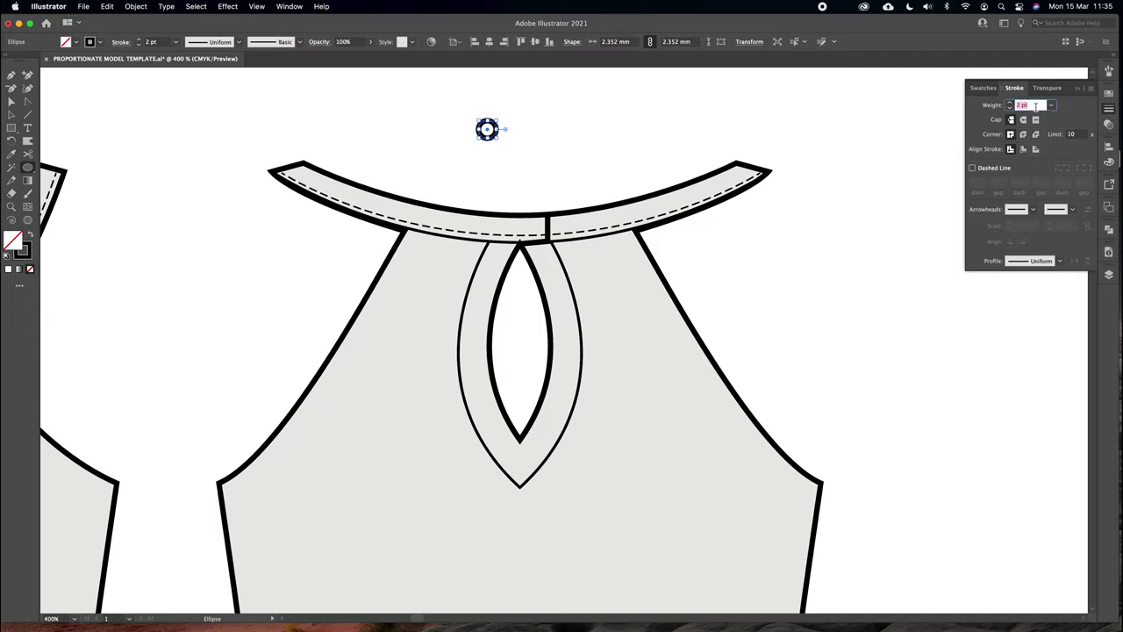
text(1)
key(Return)
Fill the small circle with mid grey and place it as a button on the neckband tab above the keyhole
key(v)
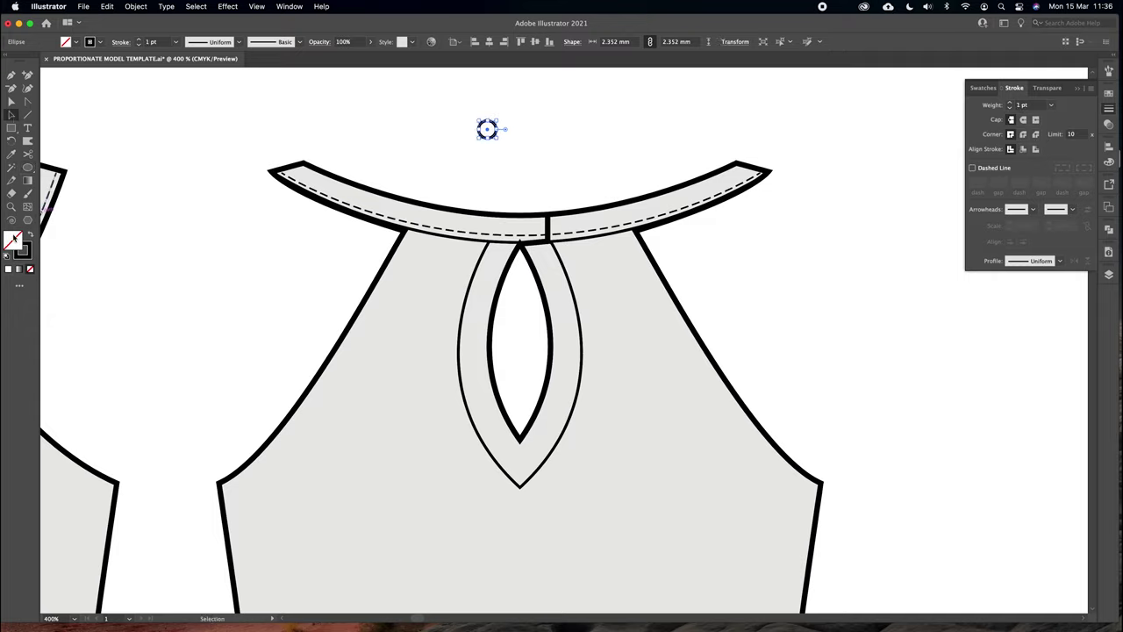
click(13, 156)
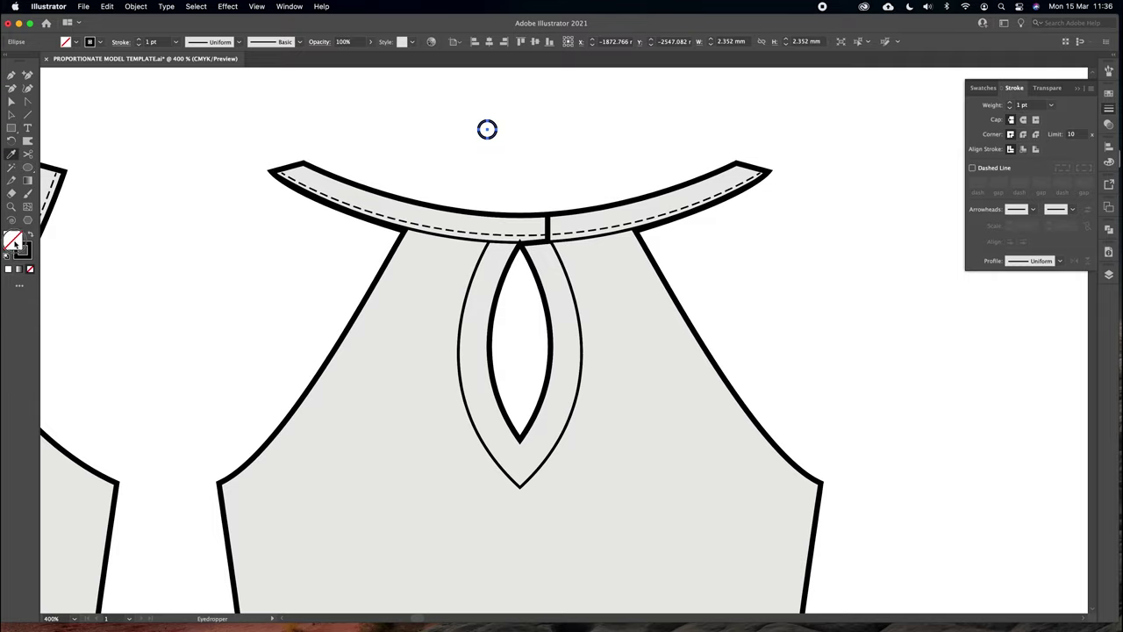
double_click(13, 241)
click(91, 327)
click(352, 282)
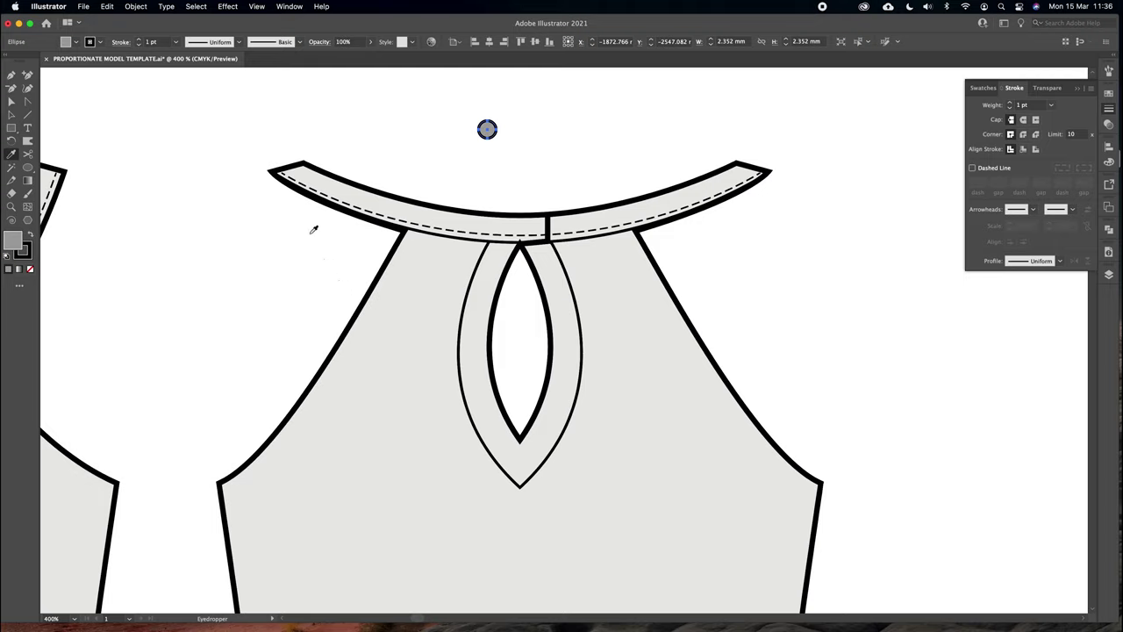
click(284, 121)
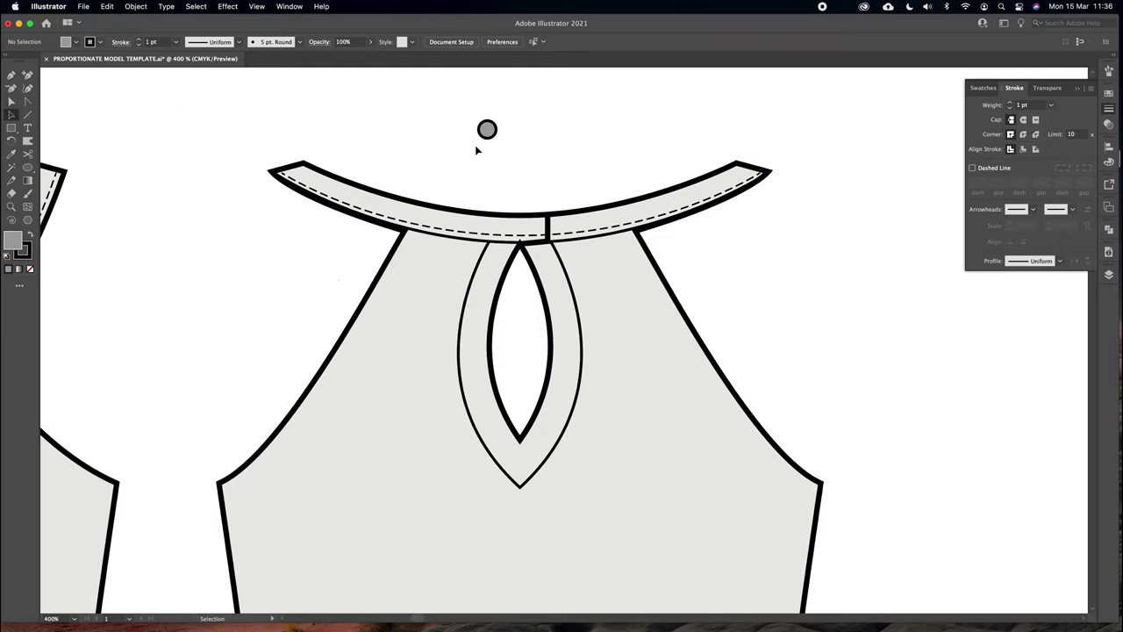
drag(488, 130, 534, 229)
Level the lower edge of the neckband tab outline and slightly round its outer corner
key(super+=)
key(a)
click(540, 192)
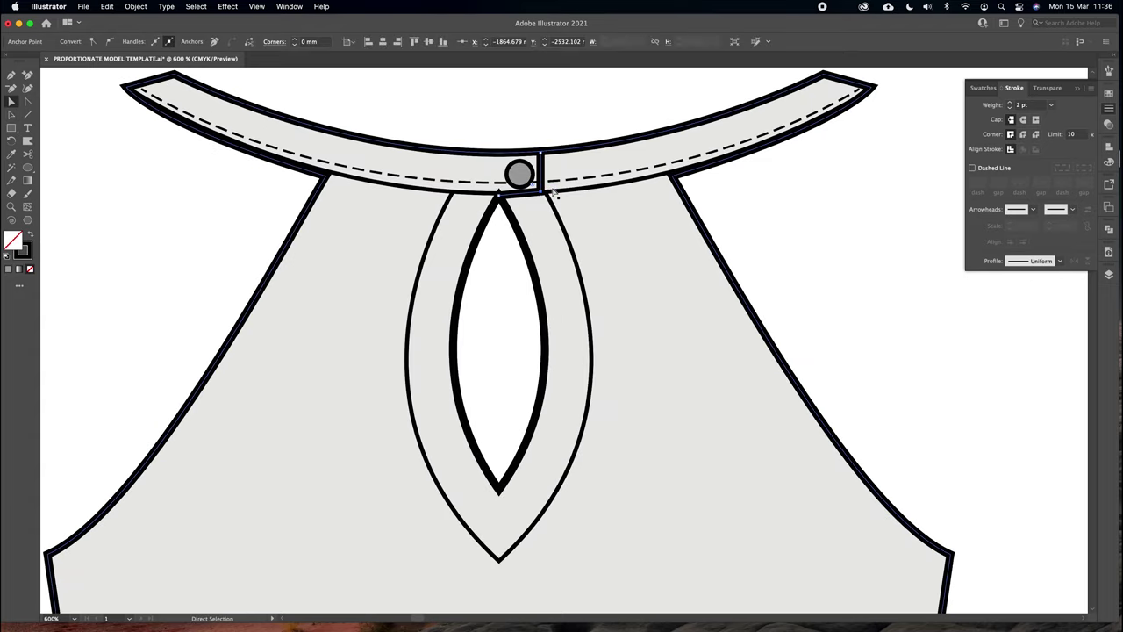
click(534, 192)
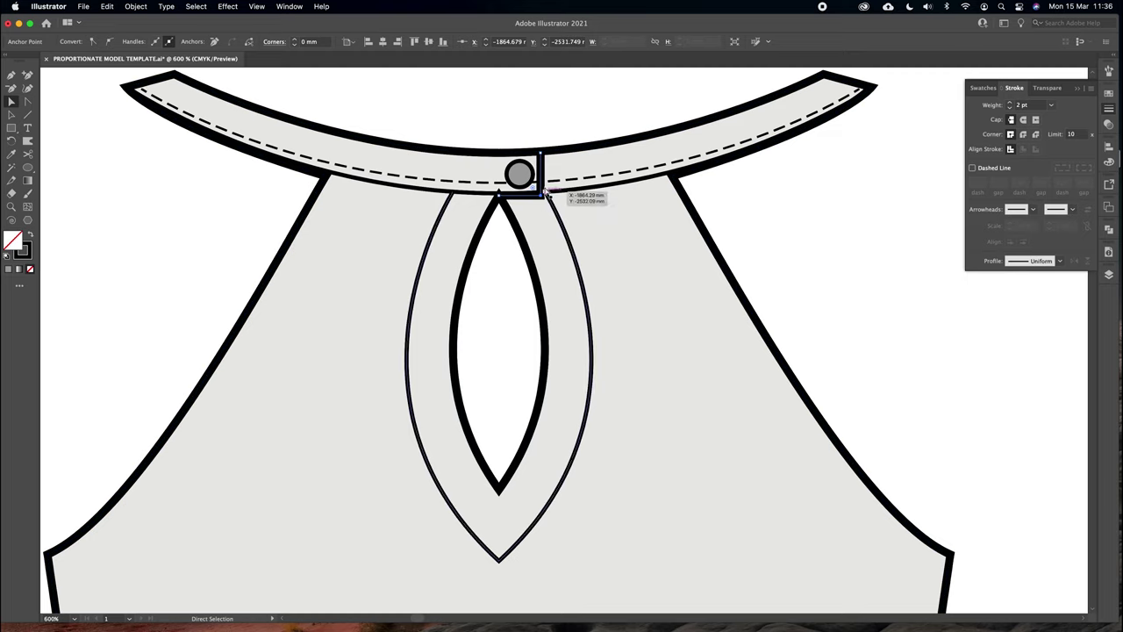
key(super+shift+a)
click(540, 193)
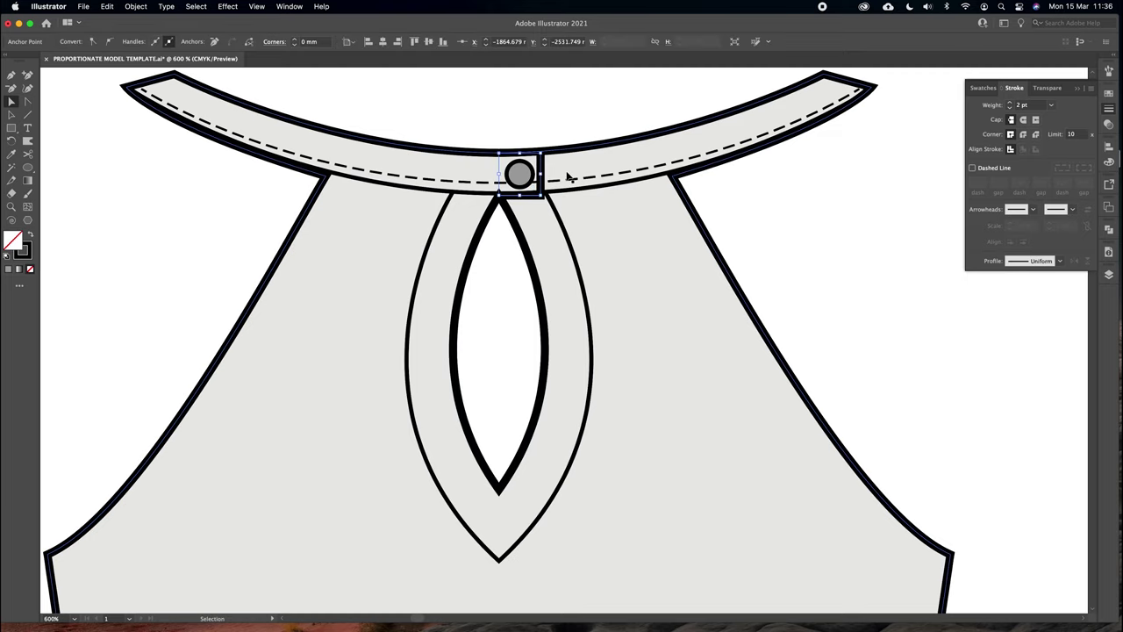
key(super+=)
key(super+=)
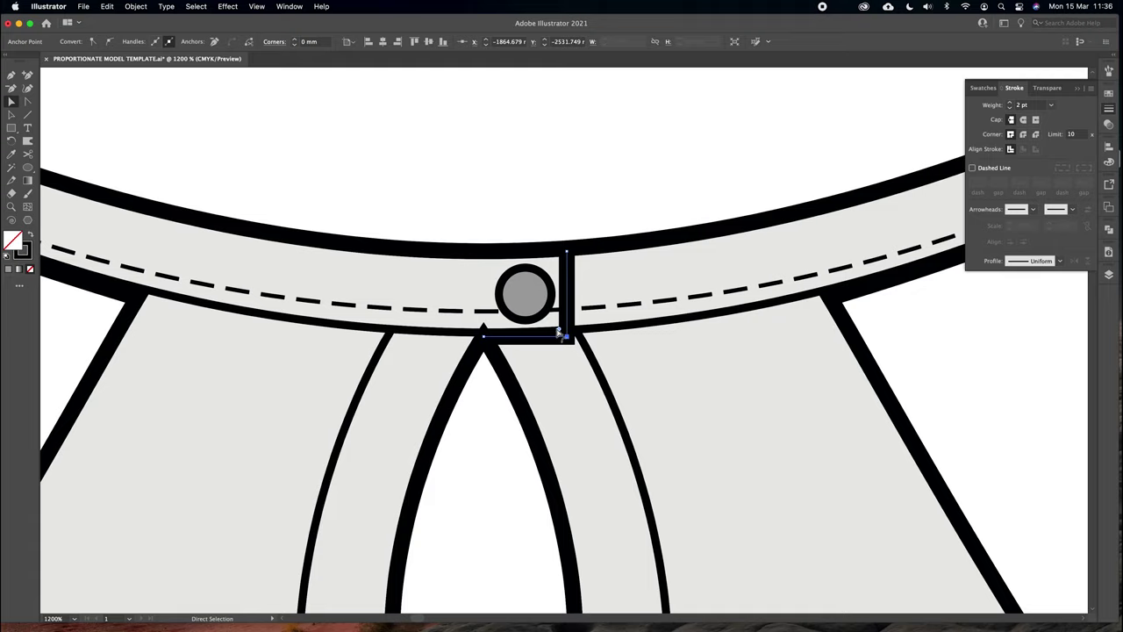
drag(561, 331, 554, 327)
click(587, 192)
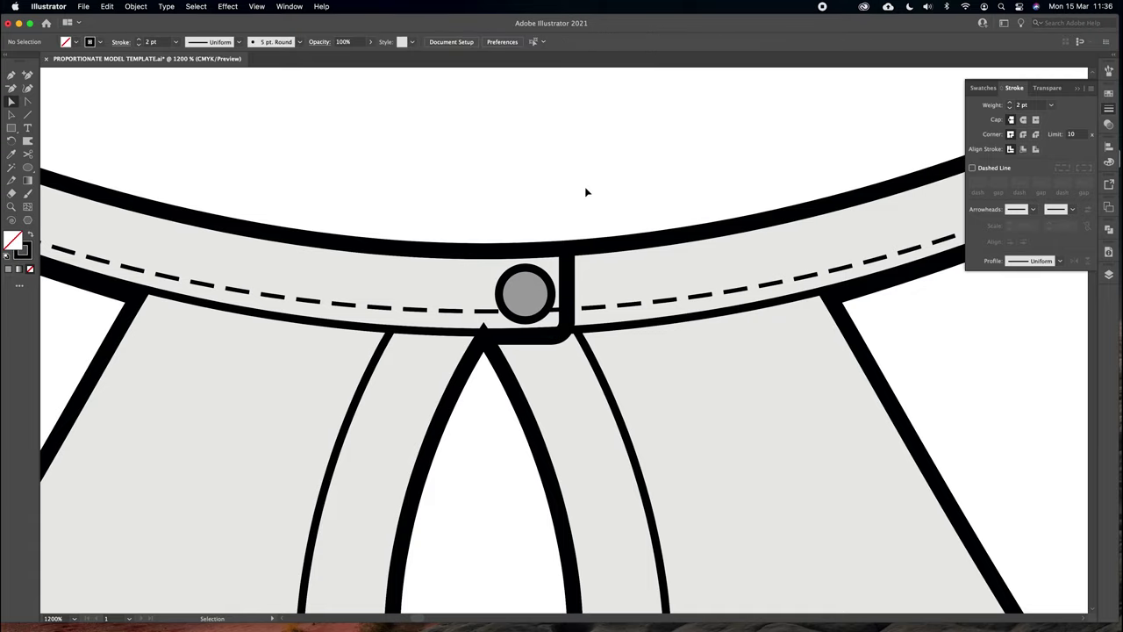
Delete the button and the tab outline from the back neckband
key(super+minus)
key(super+minus)
key(super+minus)
key(super+minus)
key(super+minus)
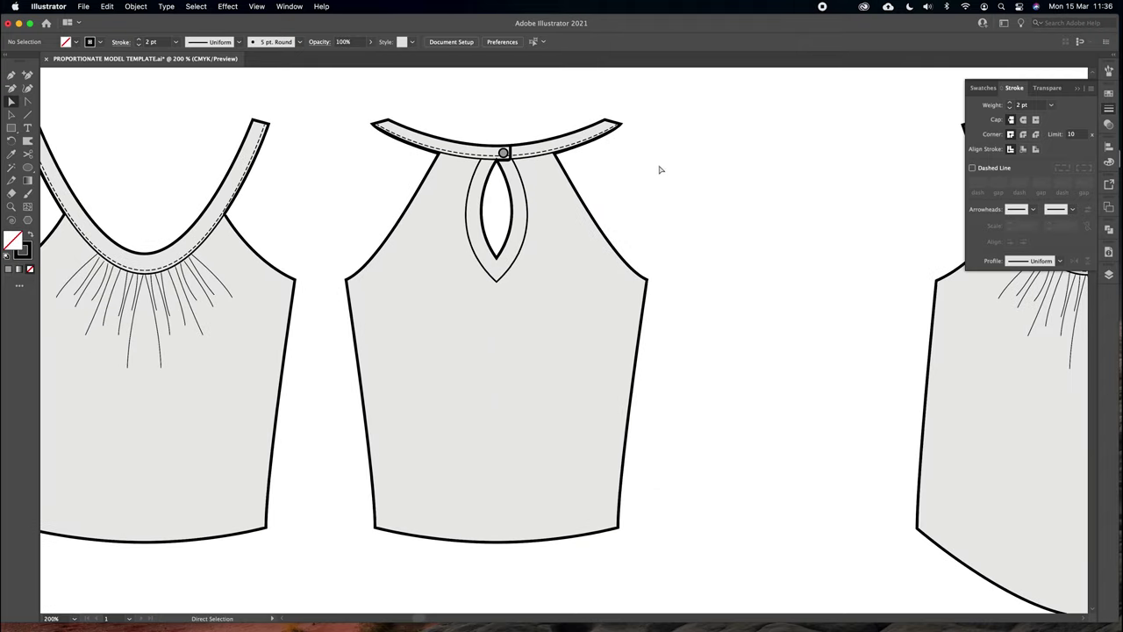
click(508, 152)
key(Delete)
click(512, 153)
key(Delete)
click(514, 125)
key(super+minus)
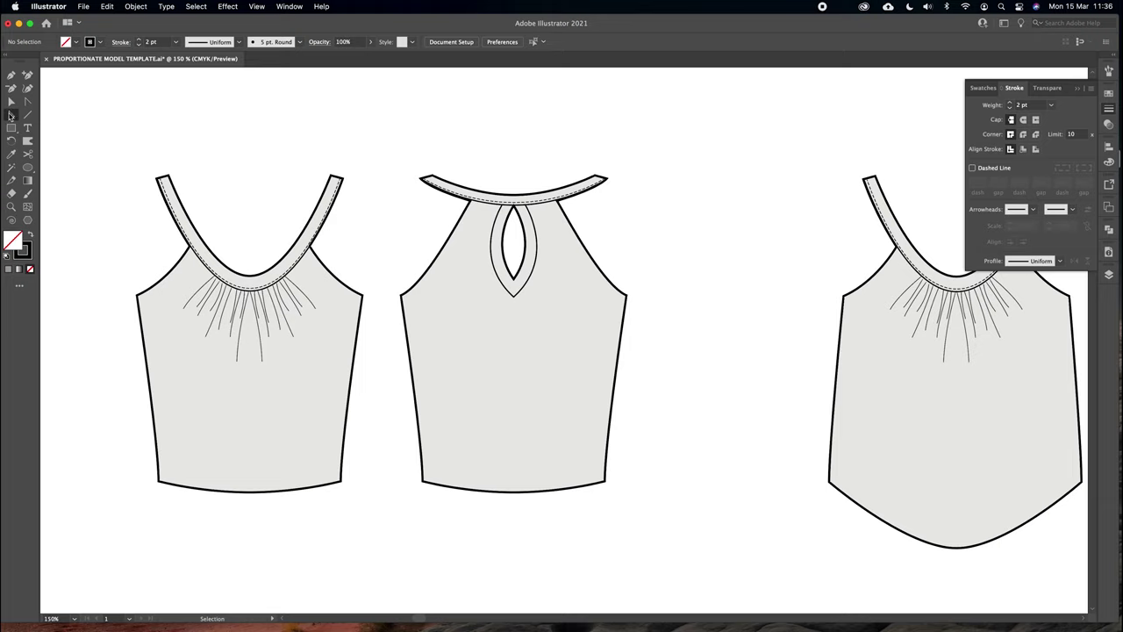
Group all pieces of the crop top's back view, including the neckband and keyhole
click(136, 6)
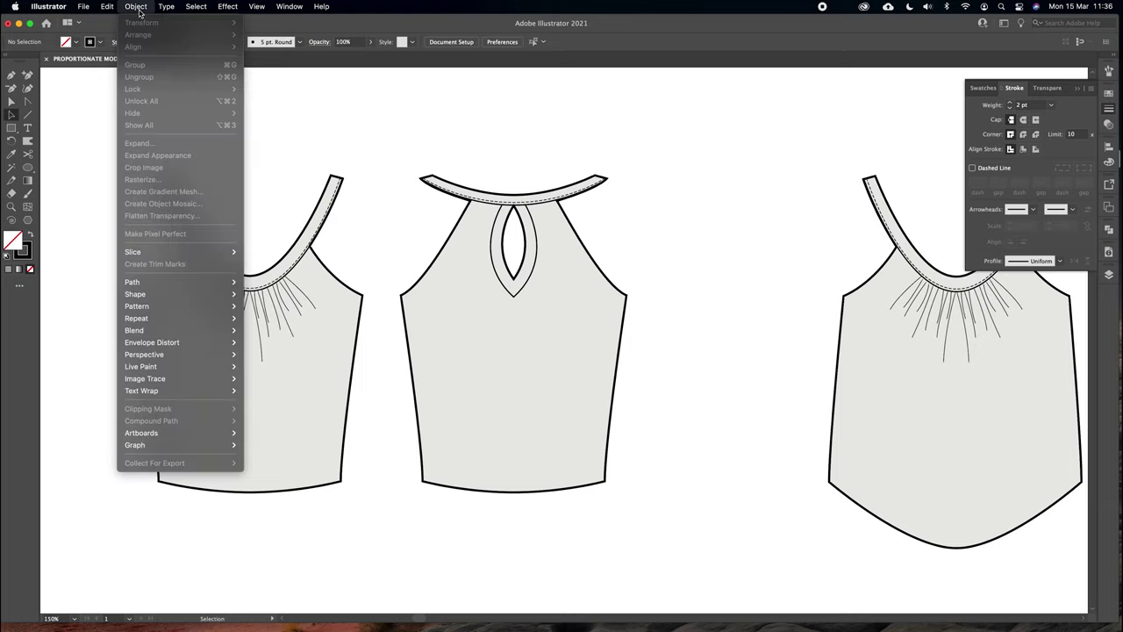
click(410, 159)
click(477, 275)
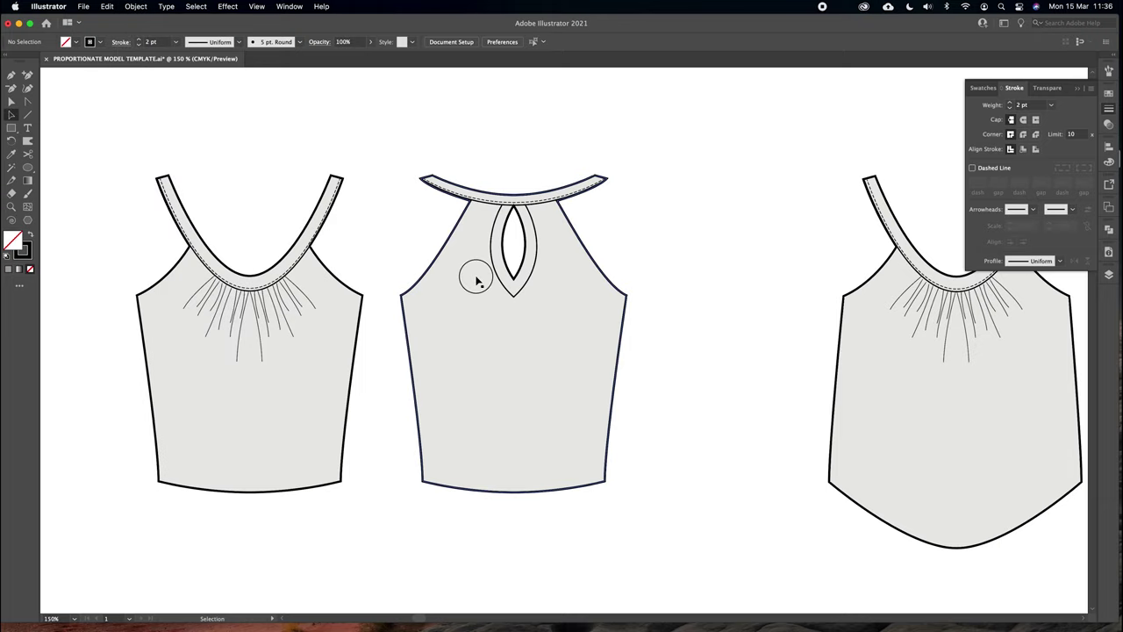
click(535, 241)
click(584, 124)
drag(408, 148, 664, 519)
click(136, 6)
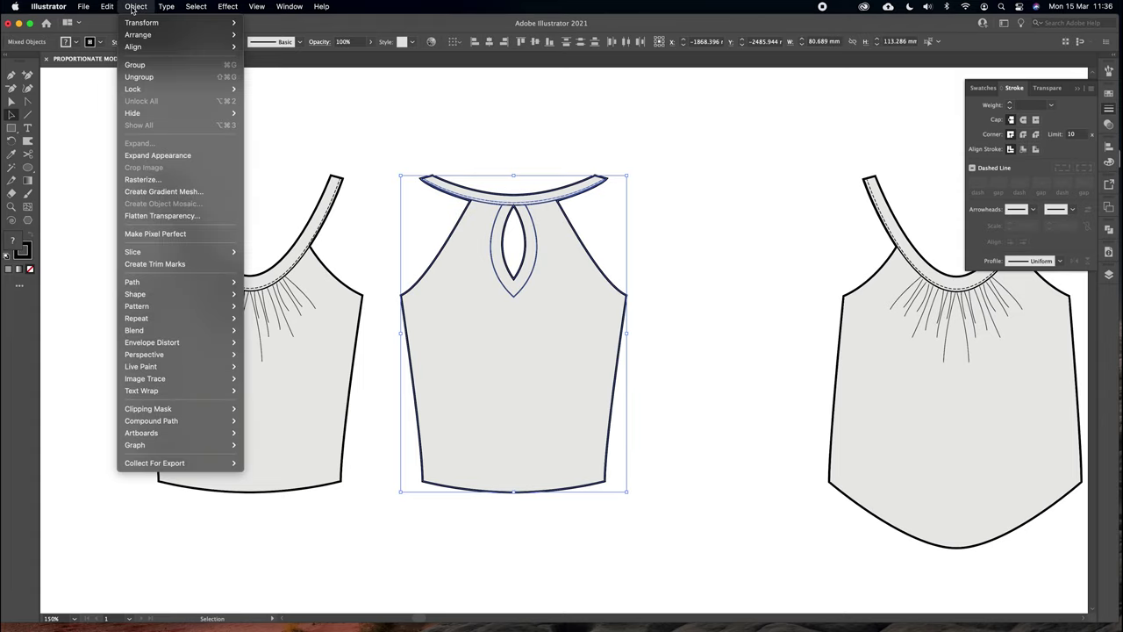
click(149, 67)
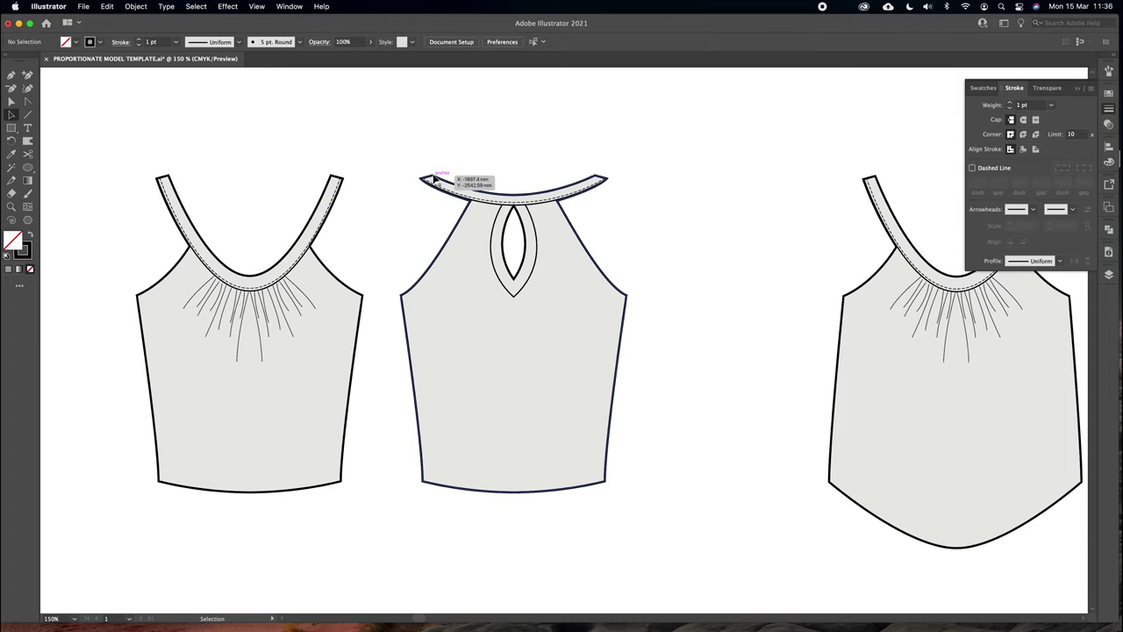
Paste a copy of the grouped back view and align it exactly over the crop top's front view
drag(428, 178, 170, 175)
key(super+z)
key(super+v)
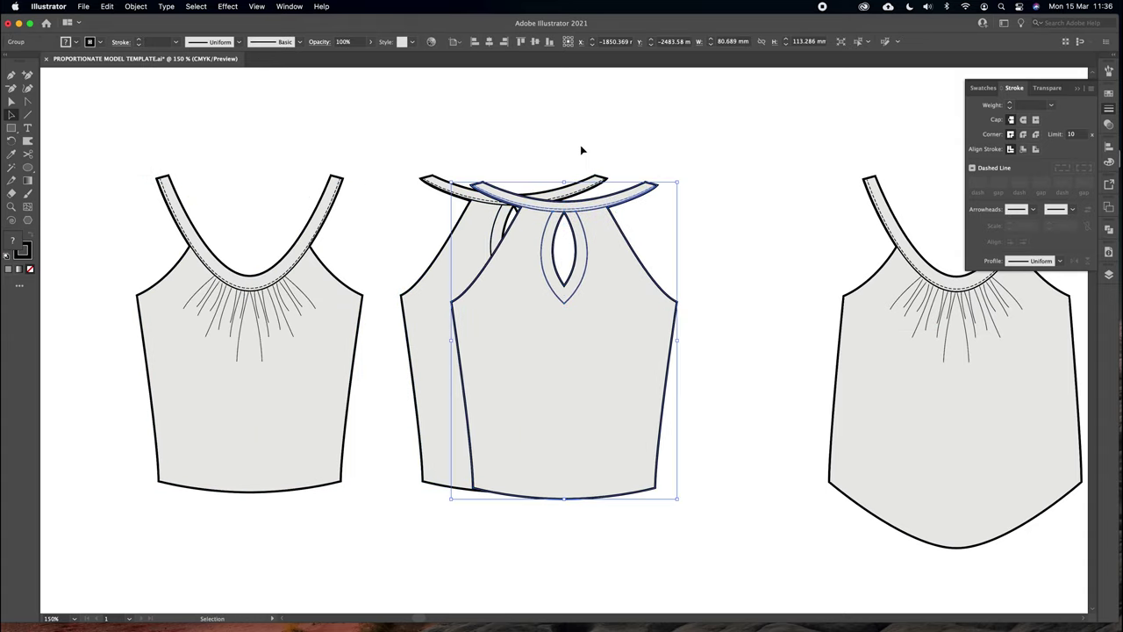
drag(485, 185, 168, 179)
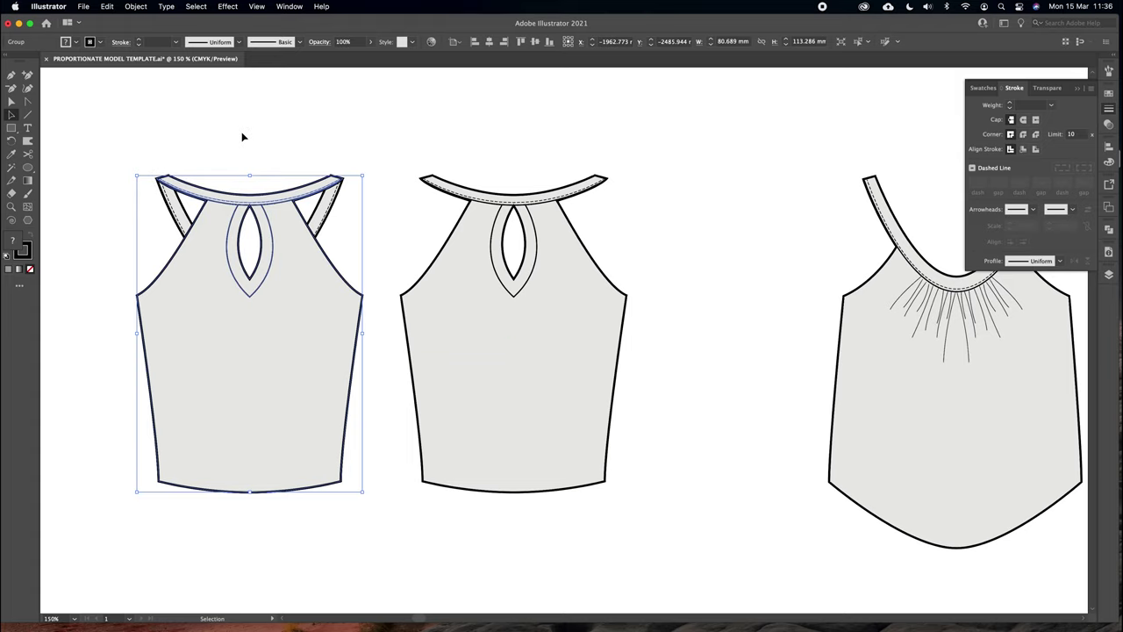
Send the pasted back view behind the front view so its neckband and keyhole show through the neck opening
click(136, 7)
mouse_move(192, 41)
click(268, 71)
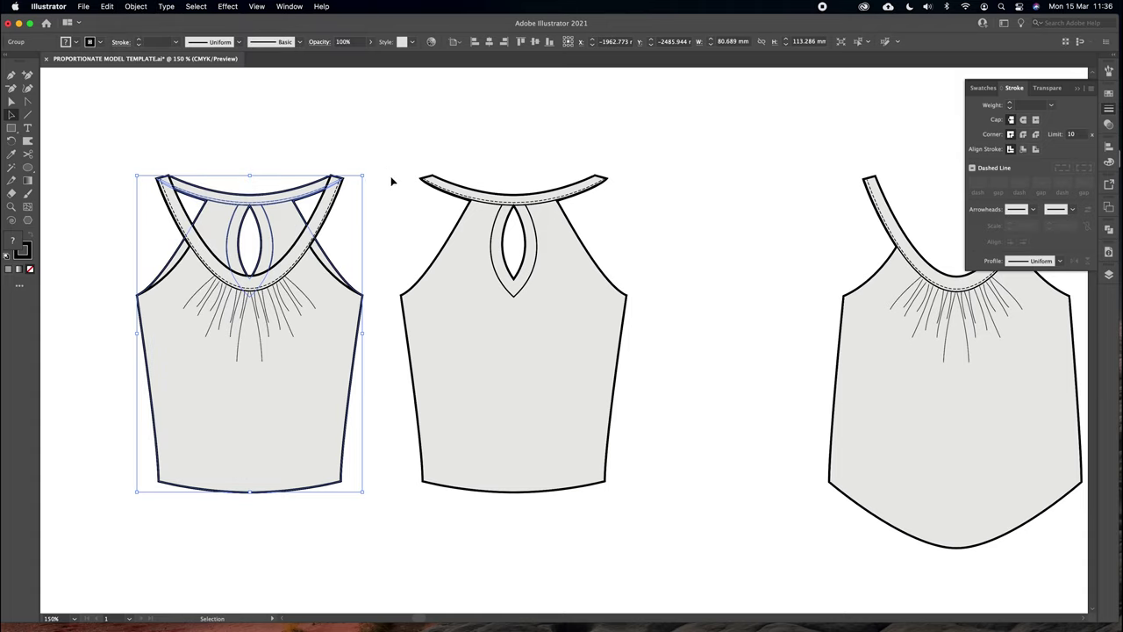
click(392, 181)
Group the crop top's front view together with the back view placed behind it
drag(369, 155, 136, 455)
click(156, 150)
drag(113, 159, 309, 462)
click(136, 7)
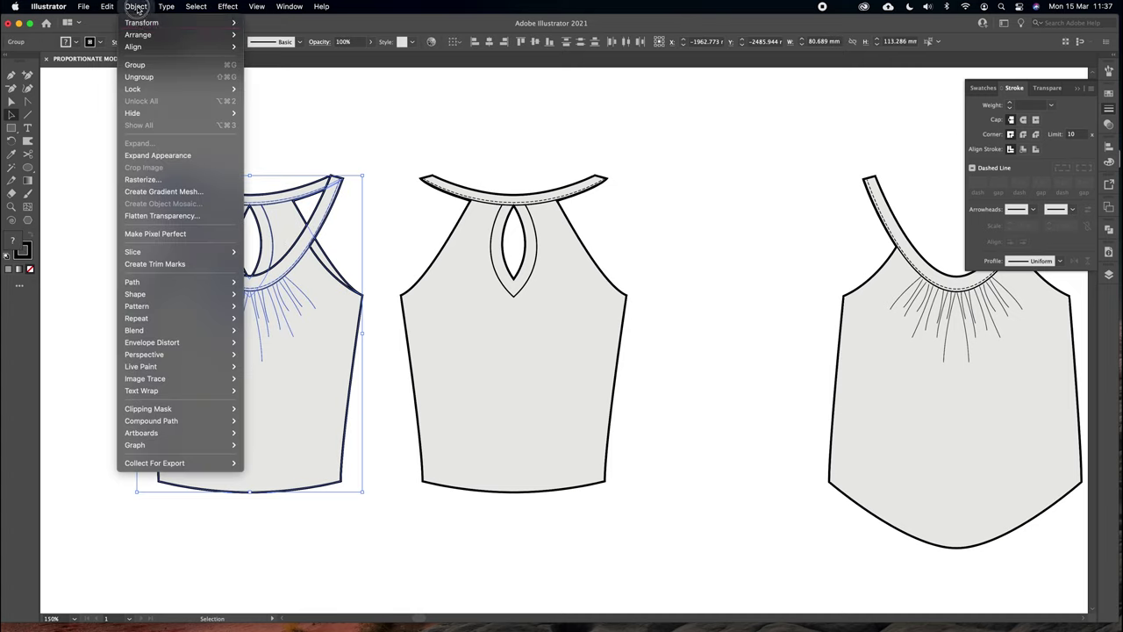
click(149, 68)
click(614, 191)
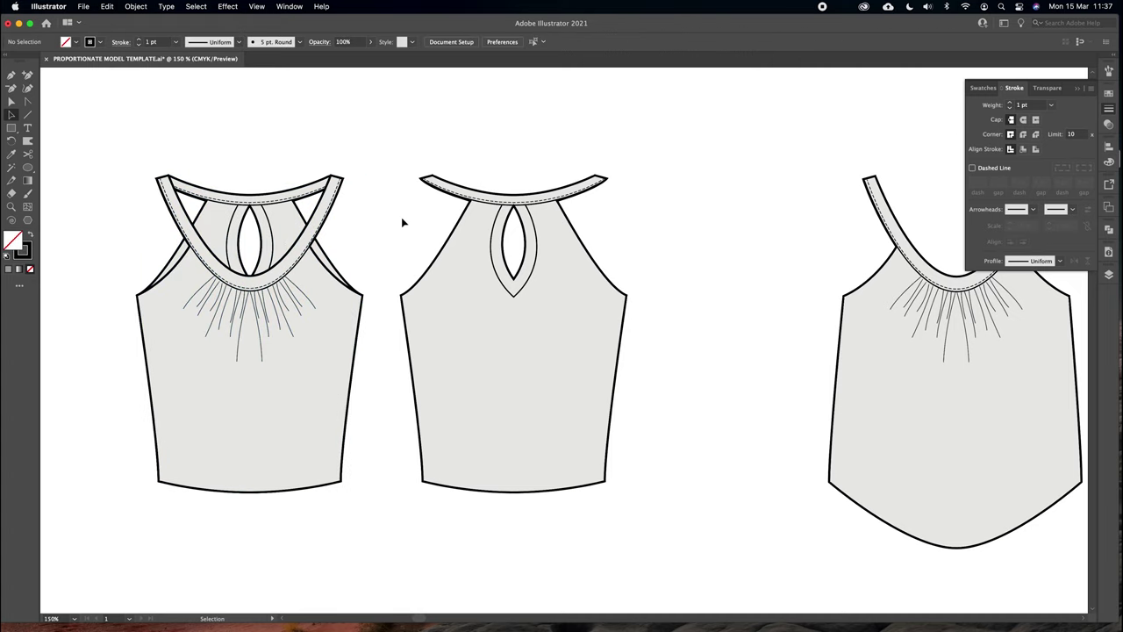
Copy the combined front-view group and align the pasted copy over the separate back view
click(365, 233)
key(super+c)
key(super+v)
drag(490, 211, 441, 204)
Send the pasted front-view group behind the back view so only its straps show at the shoulders
click(136, 6)
mouse_move(142, 35)
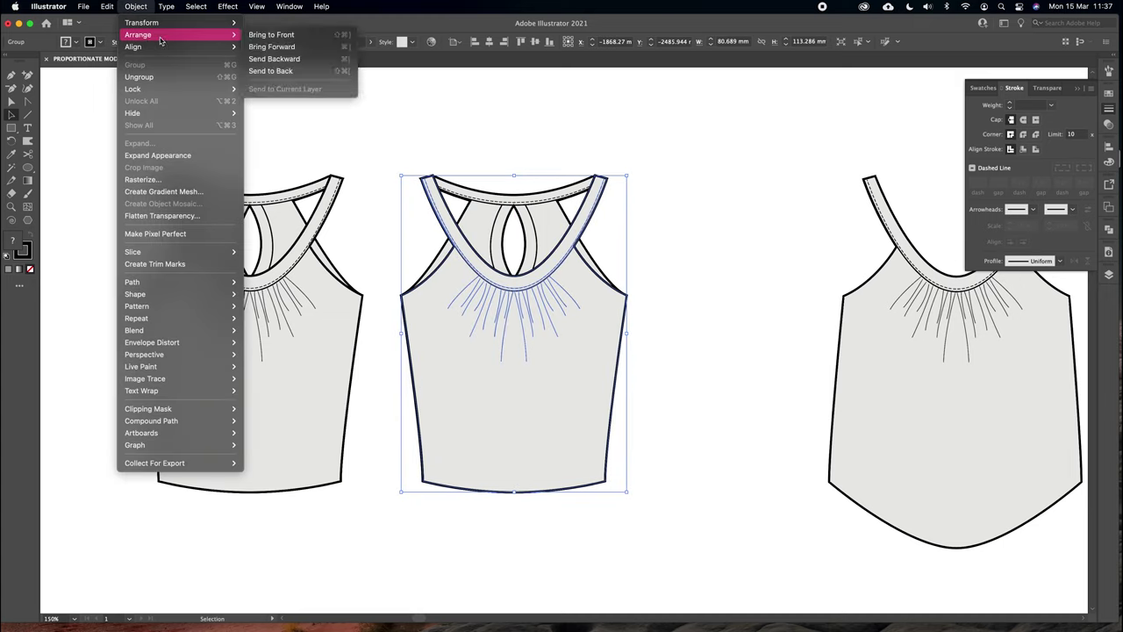
click(272, 70)
click(372, 193)
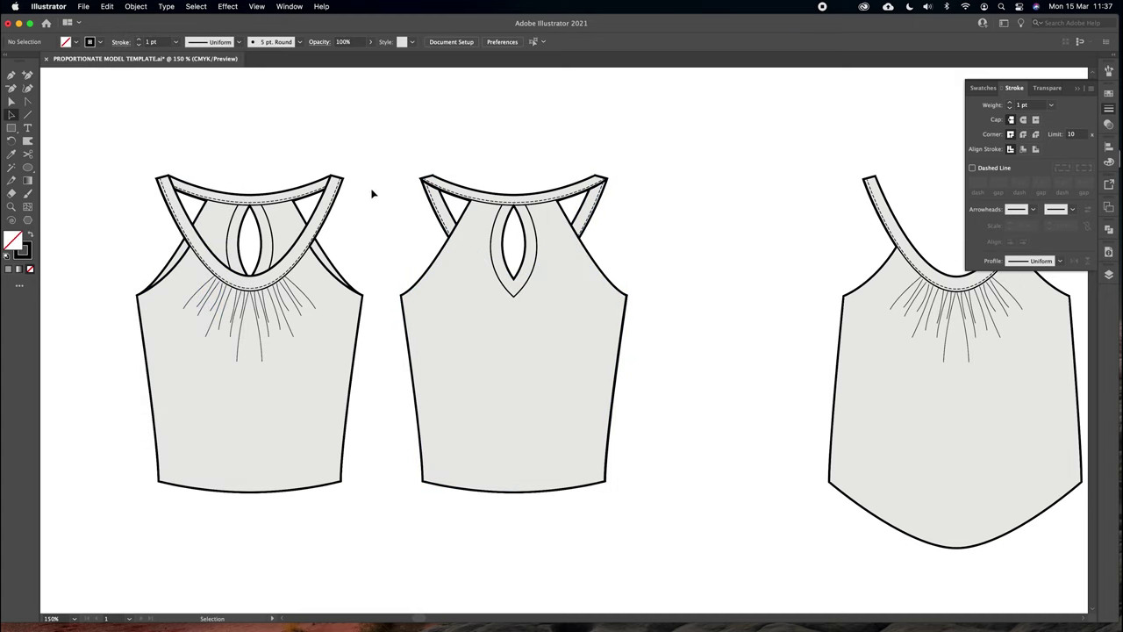
Group the complete front view, and group the back view with the front copy behind it
mouse_move(151, 139)
mouse_down()
mouse_move(182, 176)
mouse_move(160, 131)
mouse_up()
drag(259, 279, 281, 314)
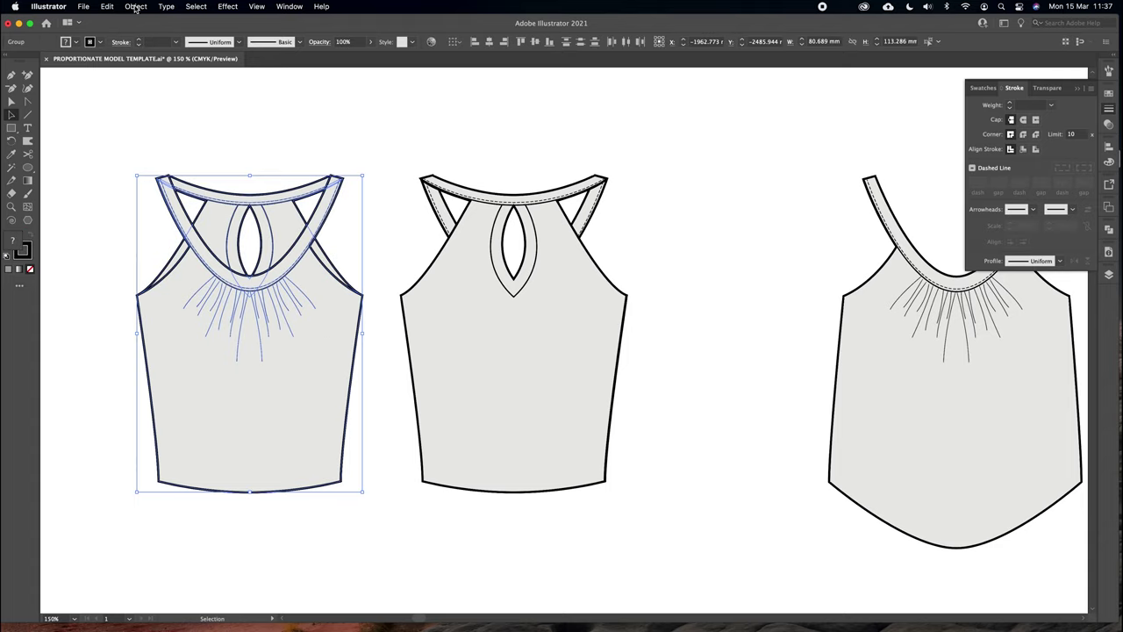
click(136, 6)
click(136, 65)
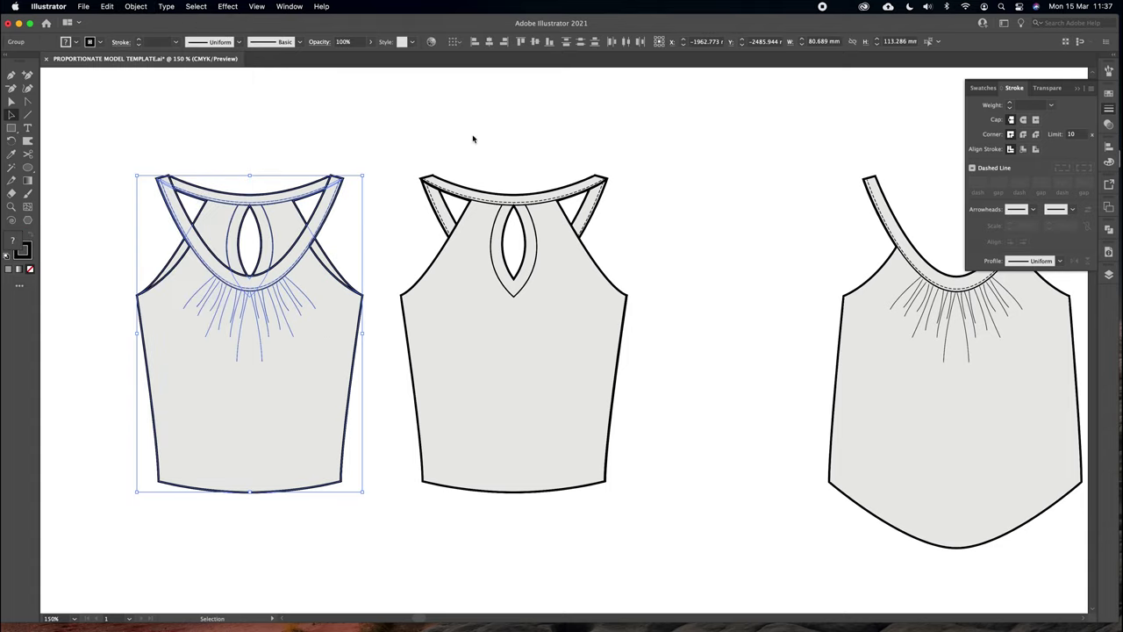
click(622, 341)
click(142, 7)
click(140, 64)
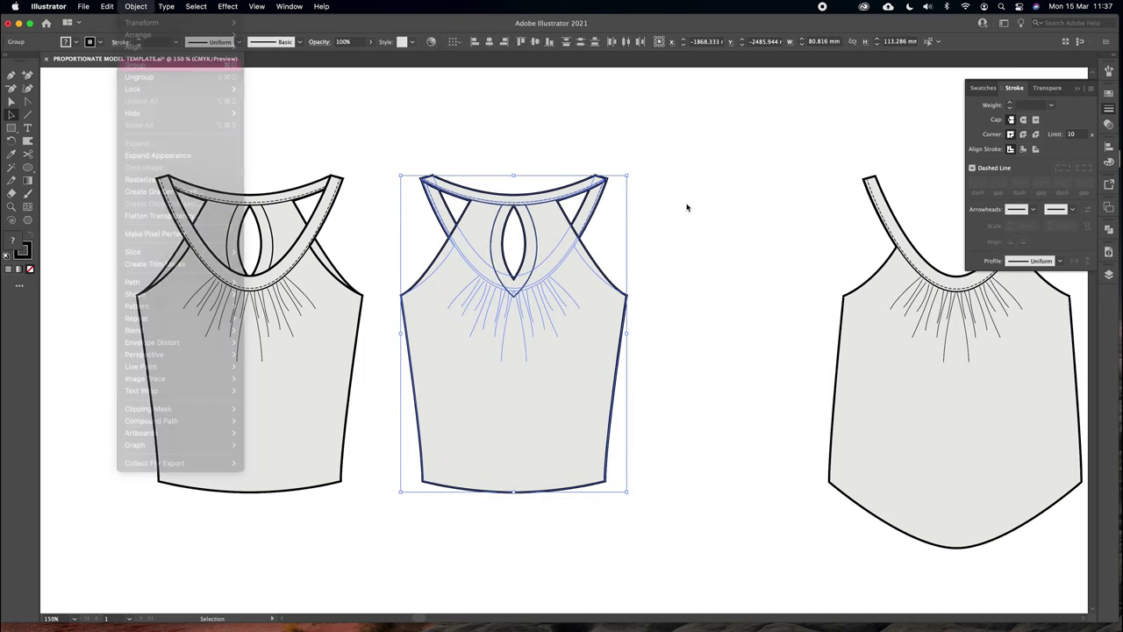
click(687, 207)
Duplicate the longer gathered top with the curved hem and place the copy beside the original
key(super+minus)
key(super+minus)
key(v)
drag(571, 341, 561, 318)
click(620, 293)
scroll(605, 286, right, 5)
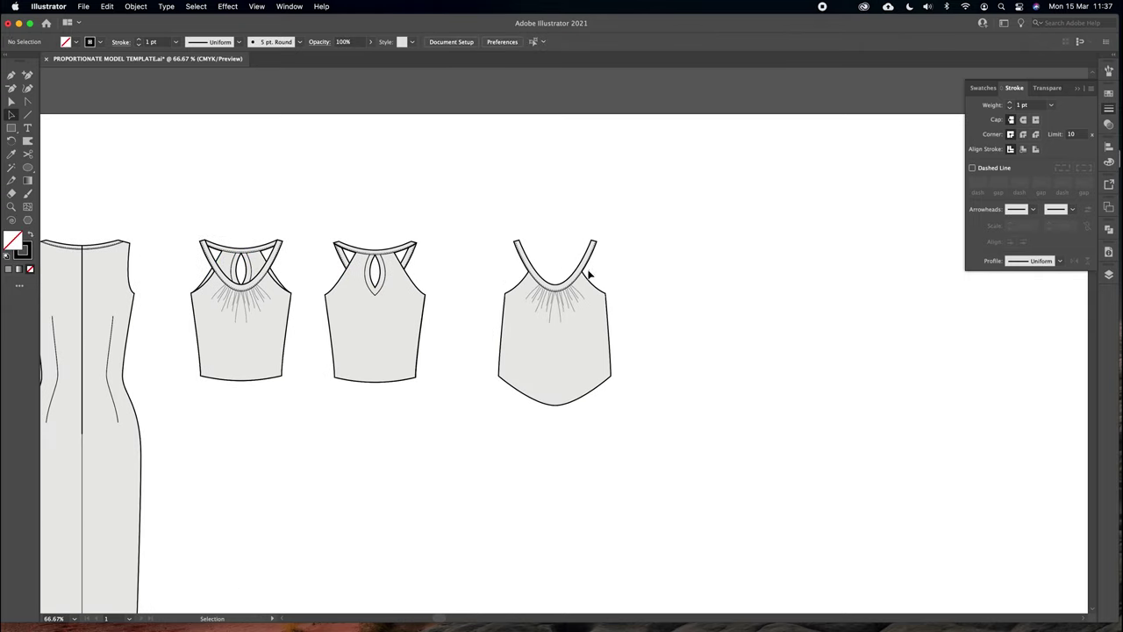
key(a)
click(585, 283)
key(v)
key(super+plus)
key(super+plus)
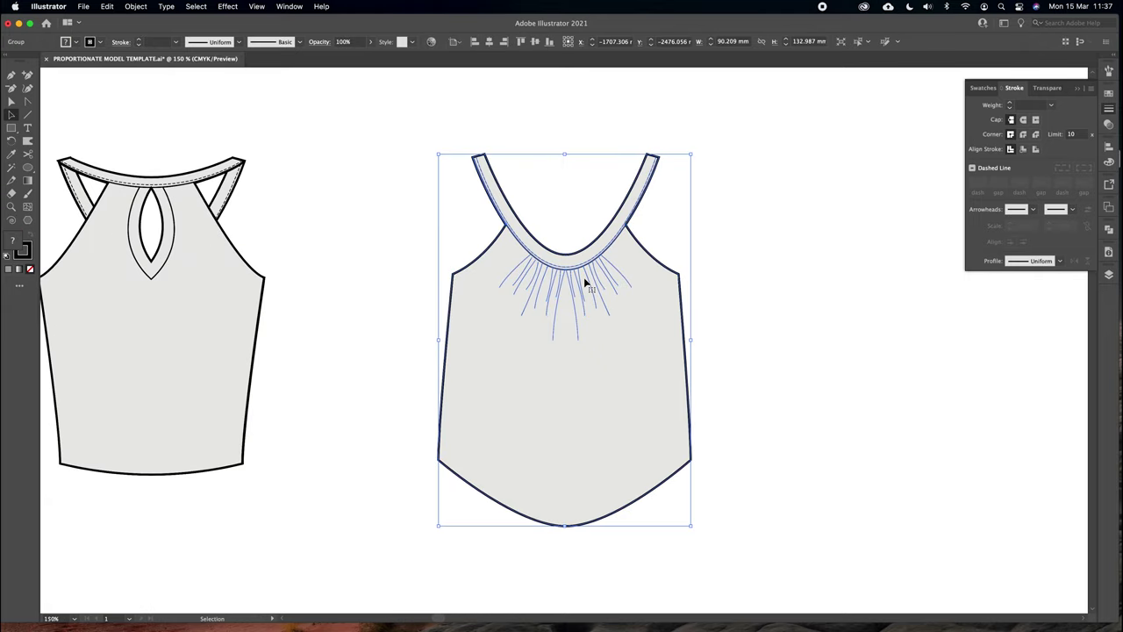
click(1076, 90)
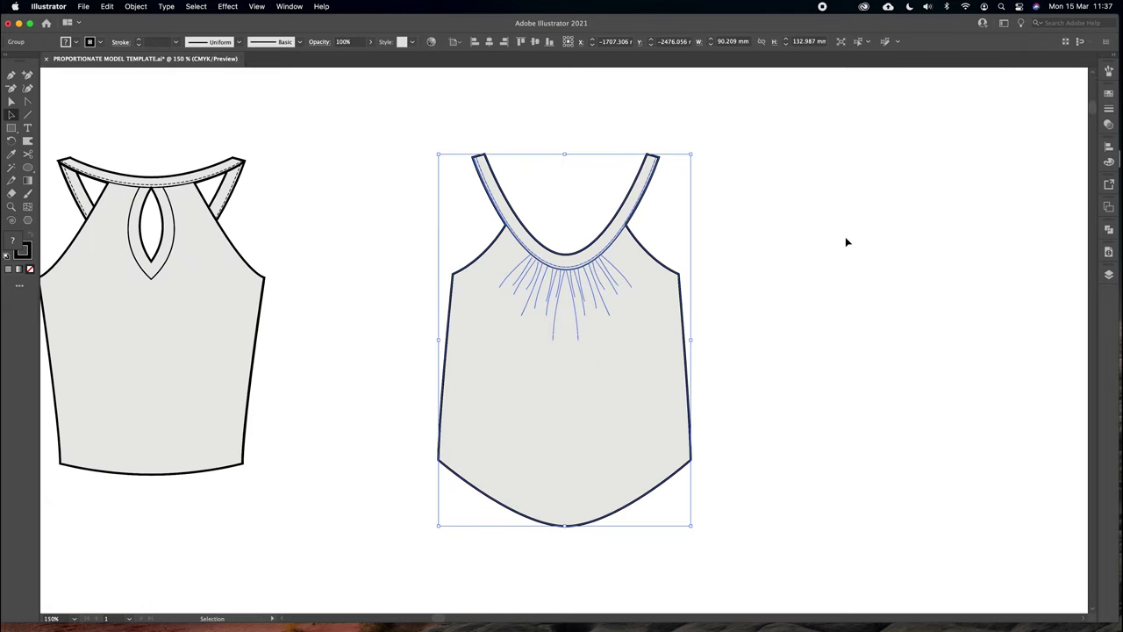
key(super+plus)
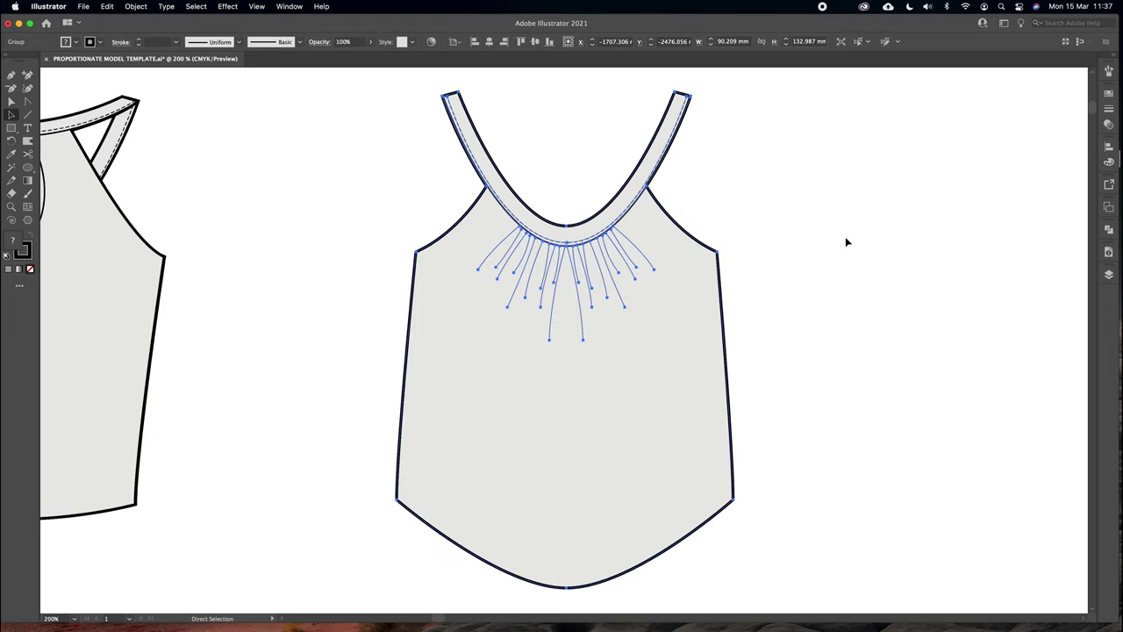
key(space)
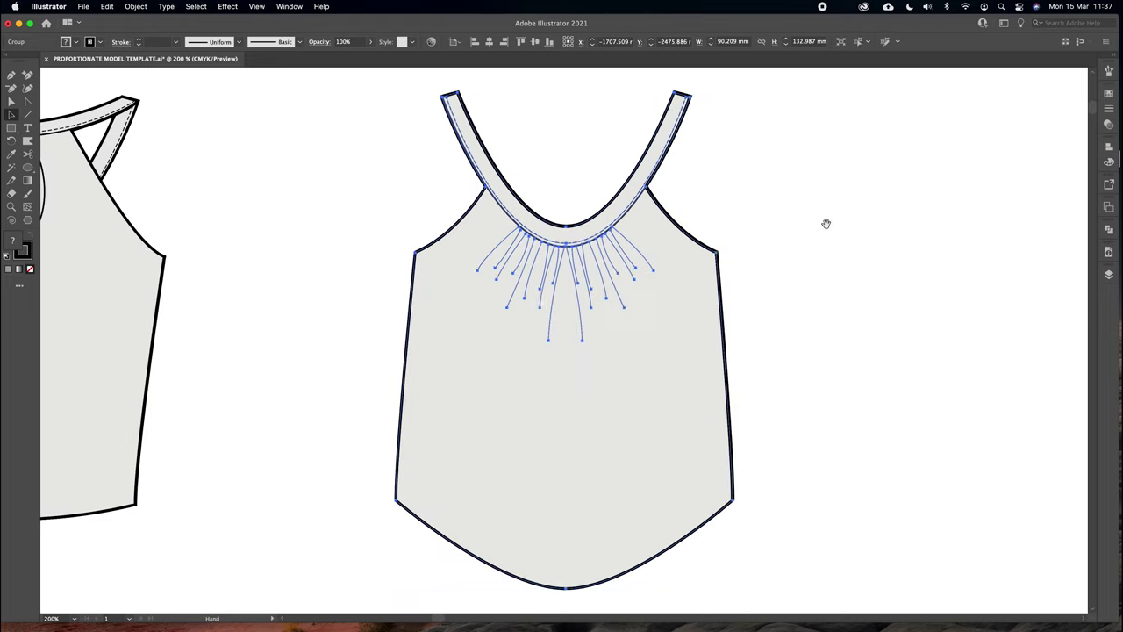
drag(826, 224, 679, 246)
drag(382, 341, 765, 332)
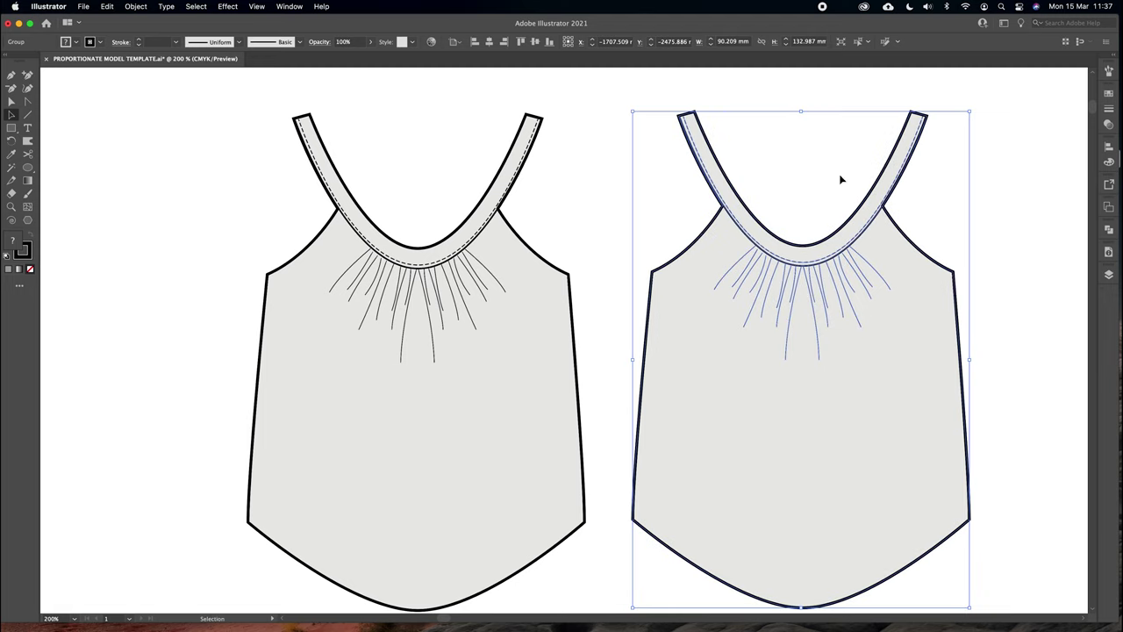
Raise the copied top's centre neckline points to form a shallow back neckline
scroll(790, 176, right, 3)
click(659, 157)
key(a)
drag(624, 222, 620, 155)
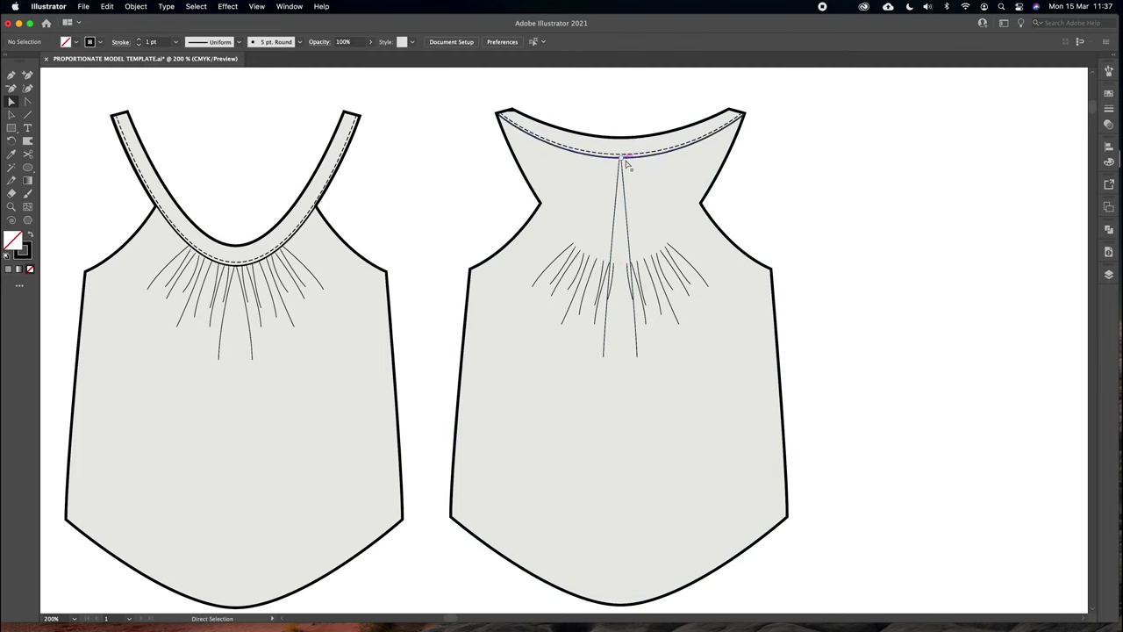
Delete the two long centre gather lines stretched up to the back neckline
click(624, 170)
click(619, 170)
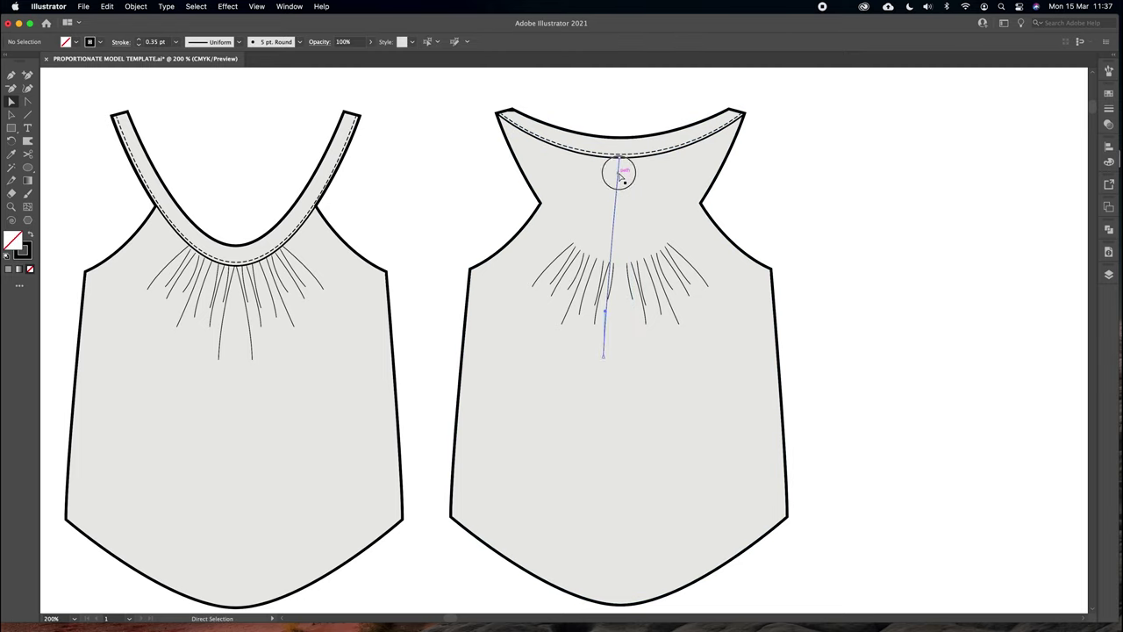
key(Delete)
Lock the back view's body shape and delete all the remaining gather lines over it
click(651, 213)
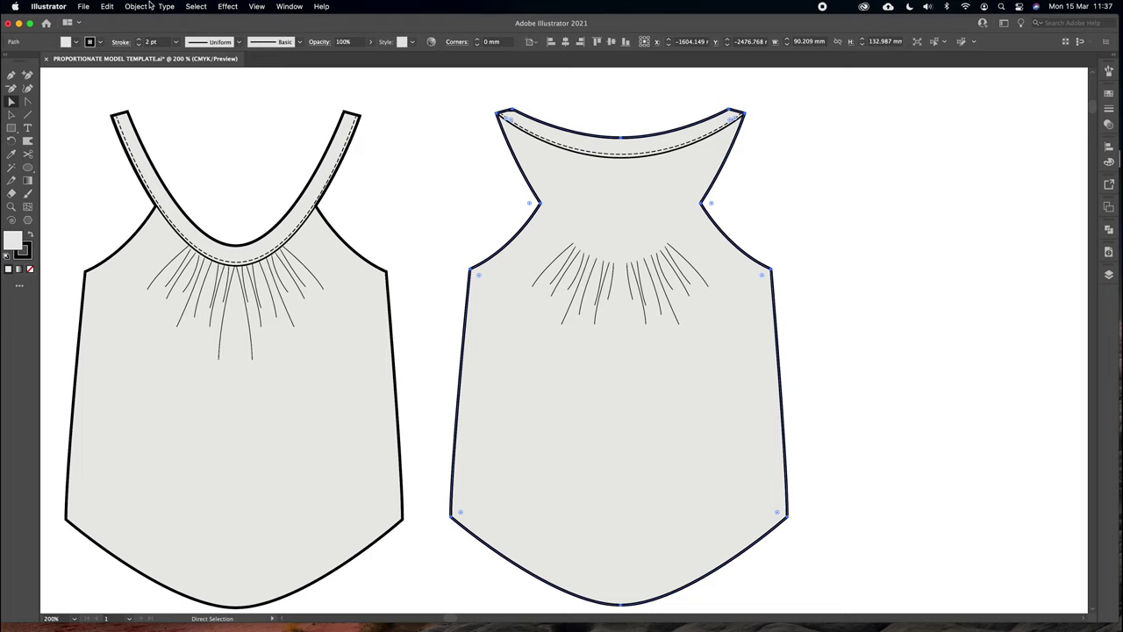
click(140, 7)
mouse_move(133, 88)
click(263, 88)
drag(568, 227, 701, 358)
drag(690, 226, 536, 386)
key(Delete)
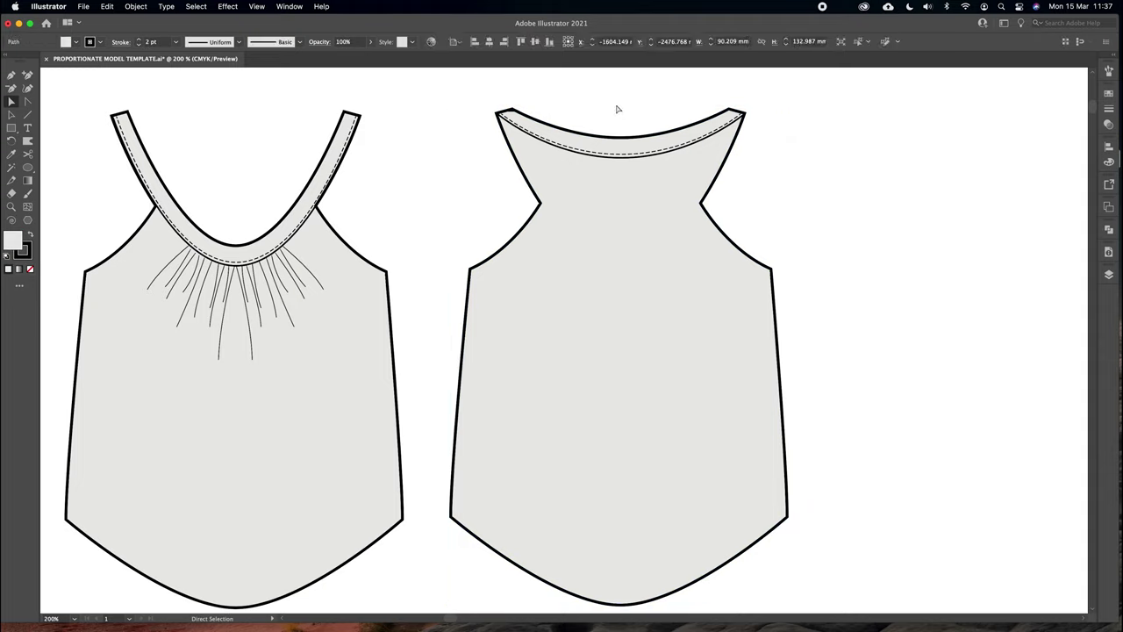
Nudge the centre point of the back neckband's solid seam line upward to narrow the band
key(a)
click(622, 160)
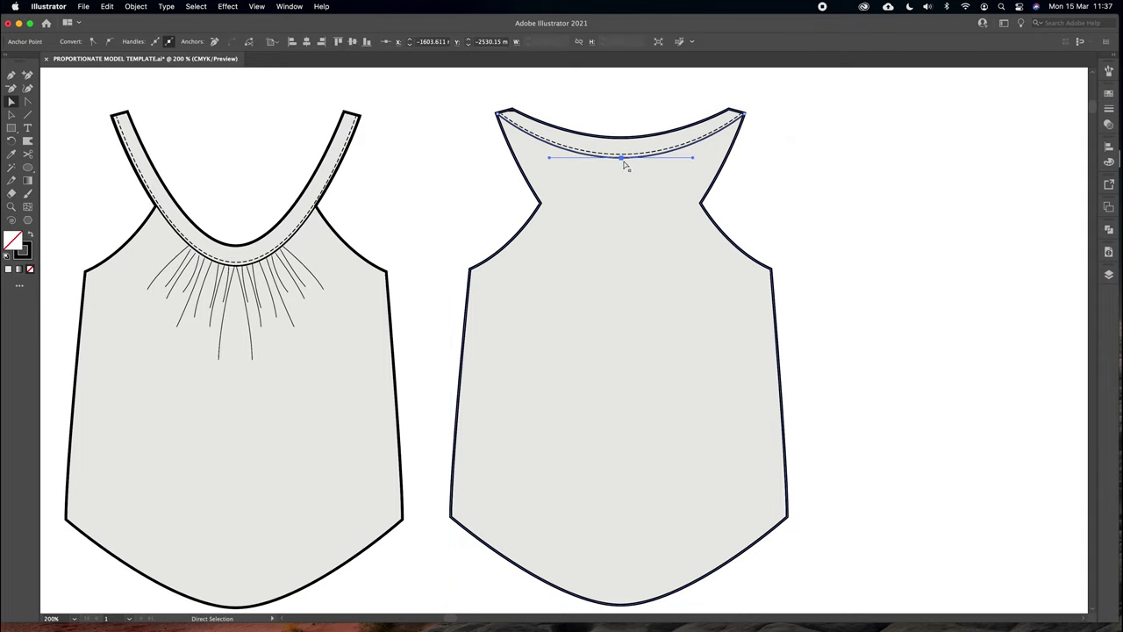
key(super+shift+a)
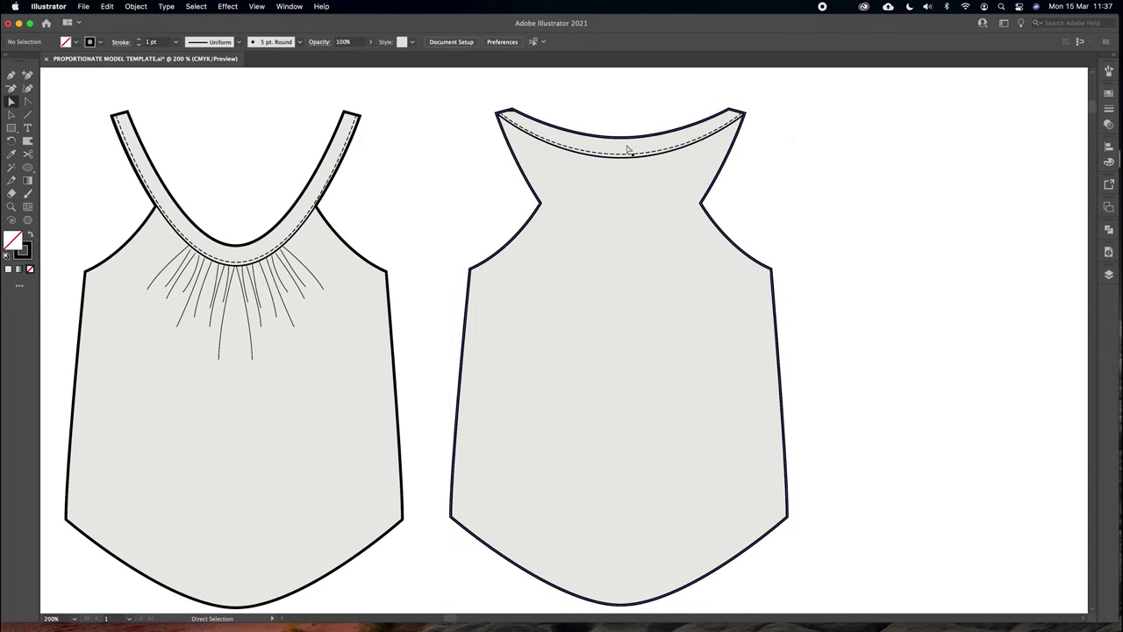
click(621, 158)
key(Up)
key(Up)
key(Up)
key(Up)
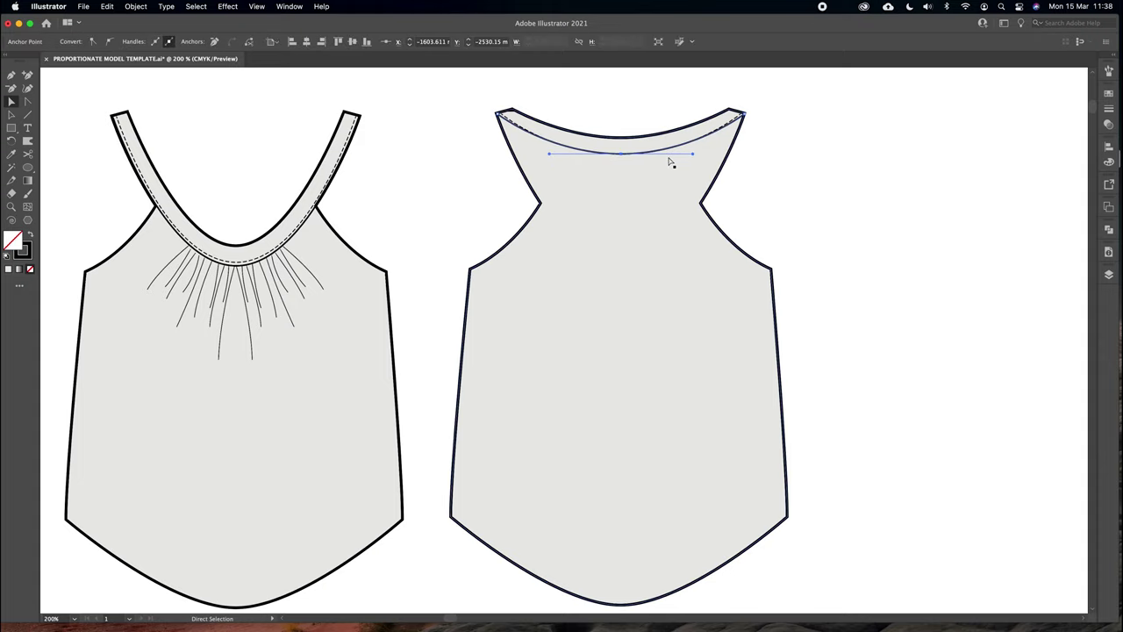
Nudge the centre point of the dashed neckband topstitch up so it runs just above the solid seam line
key(super+equal)
click(620, 226)
click(569, 346)
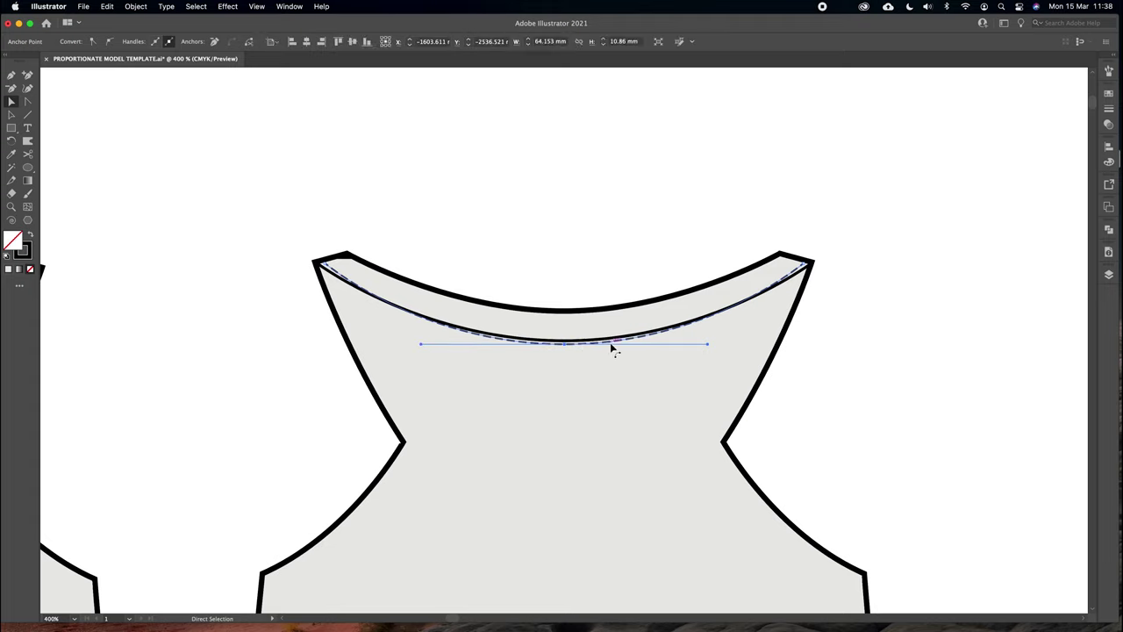
key(Up)
key(Up)
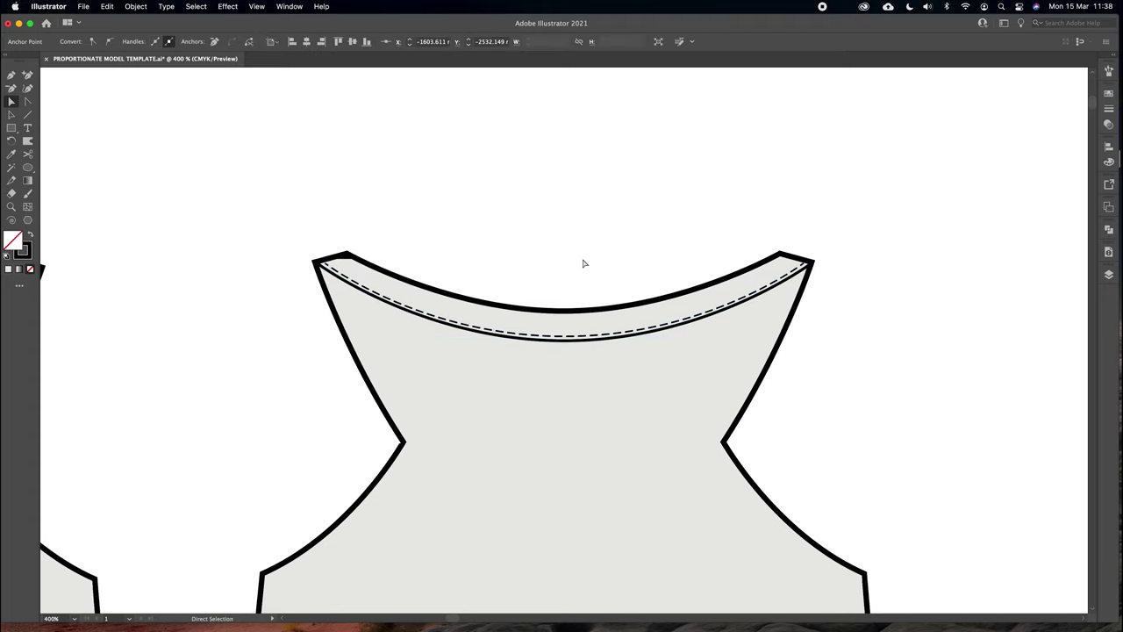
click(582, 258)
key(super+minus)
key(super+minus)
drag(579, 260, 593, 176)
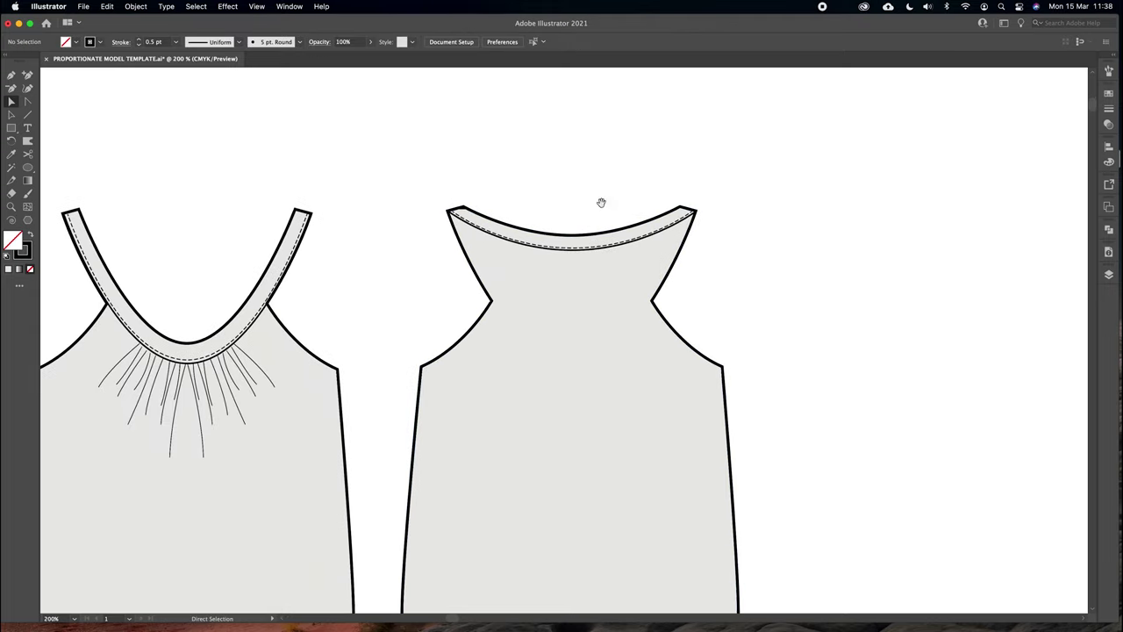
scroll(597, 228, down, 2)
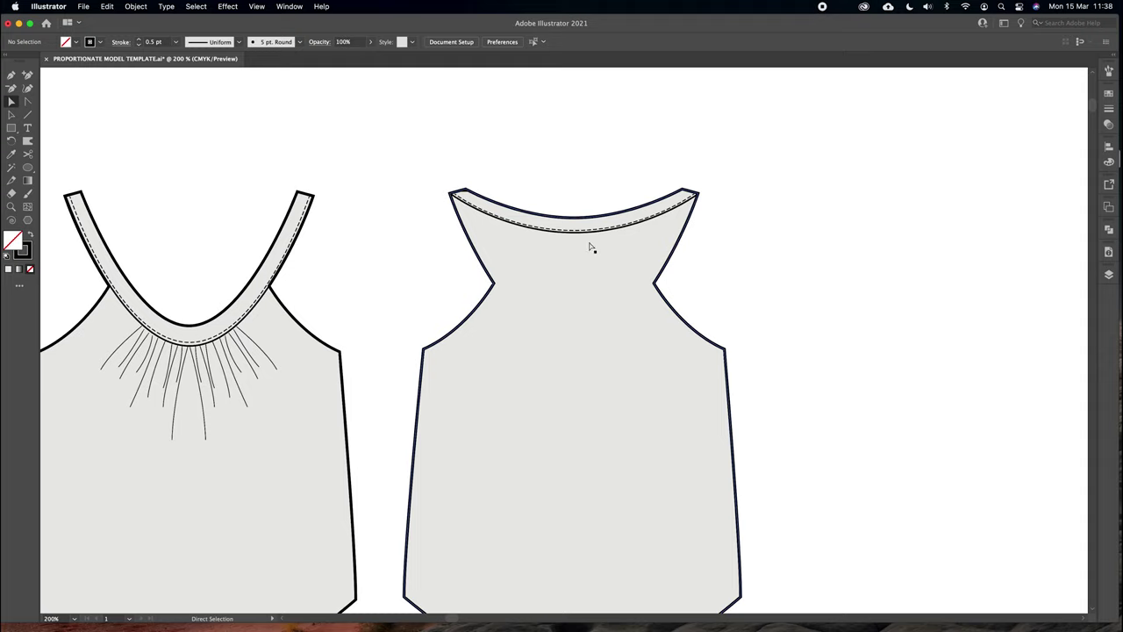
Move the back view's left armhole corner up to the neckband seam and adjust its handle to follow the band
drag(494, 283, 494, 219)
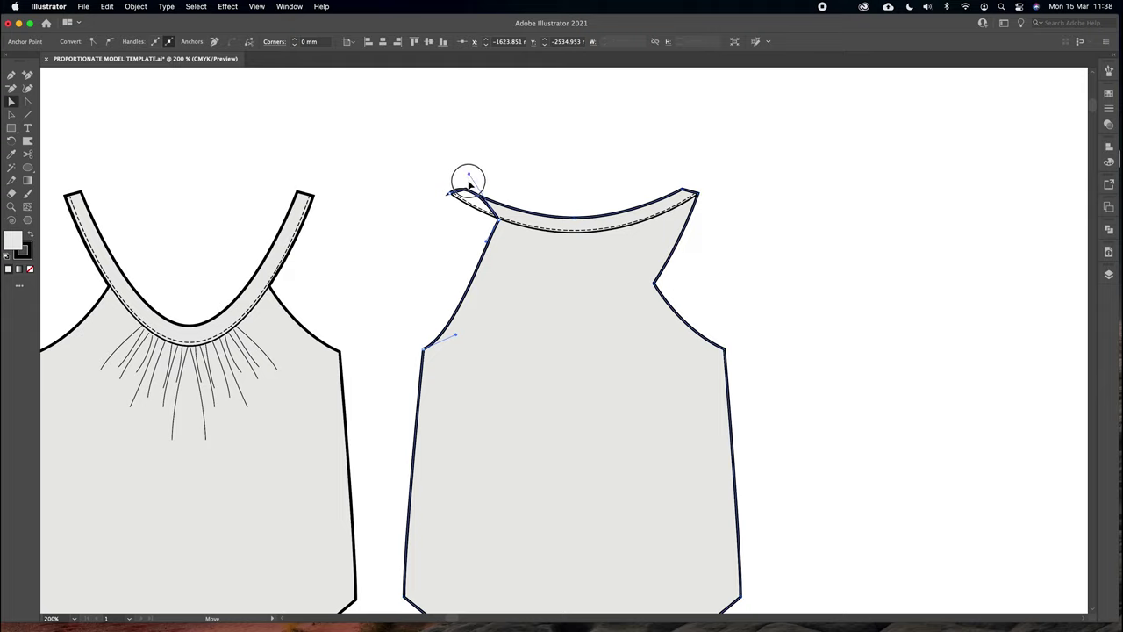
drag(468, 182, 465, 209)
click(498, 223)
click(585, 158)
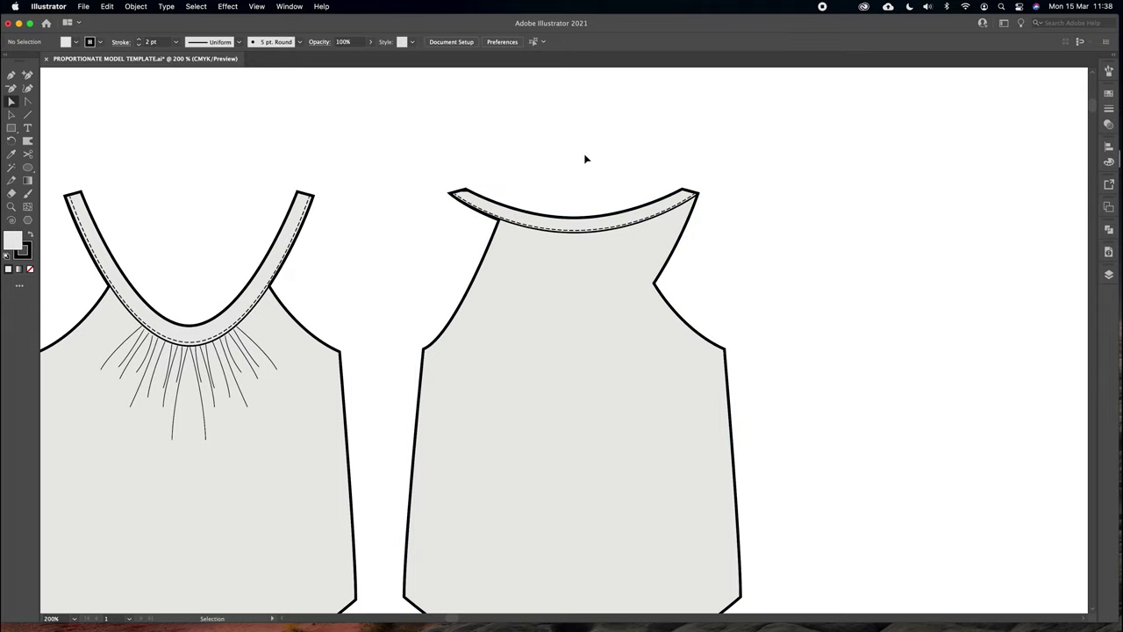
key(super+minus)
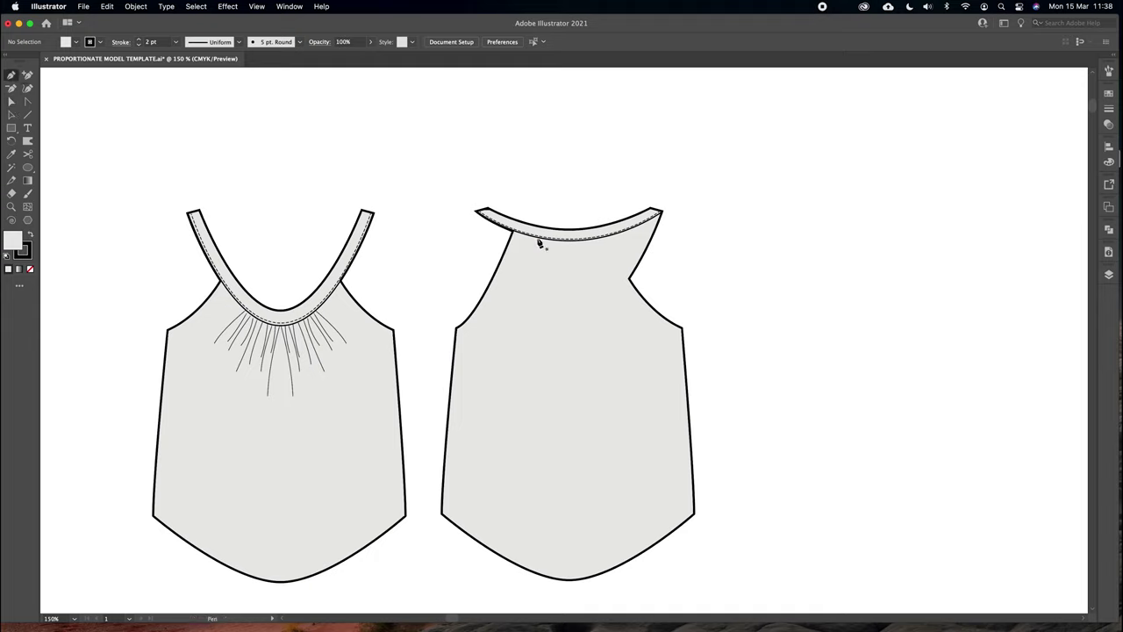
click(522, 234)
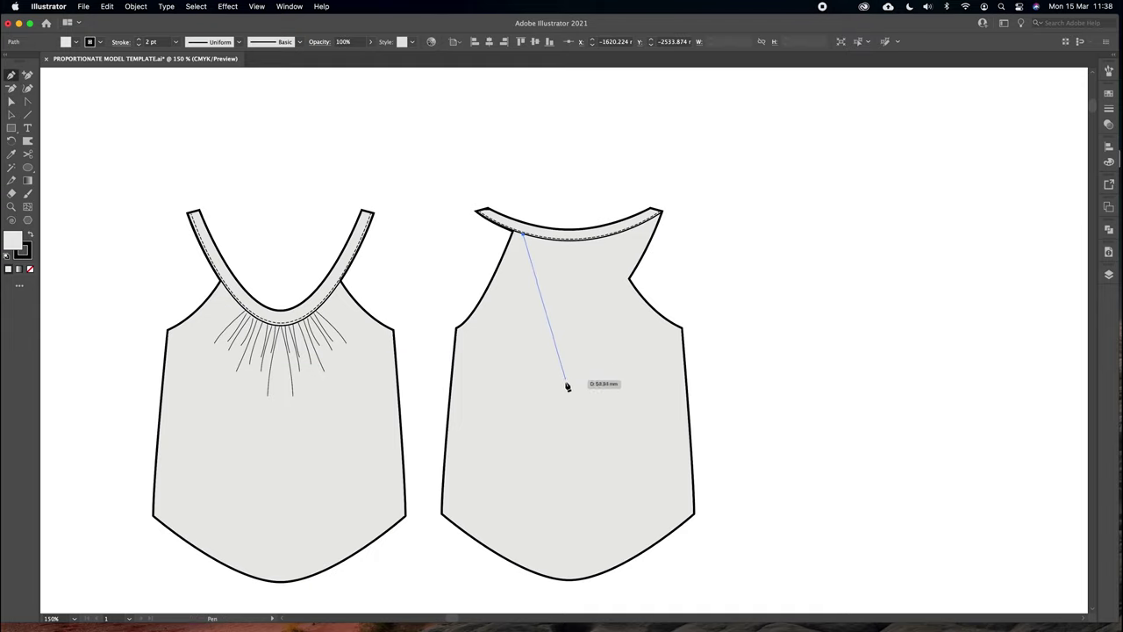
drag(569, 389, 627, 392)
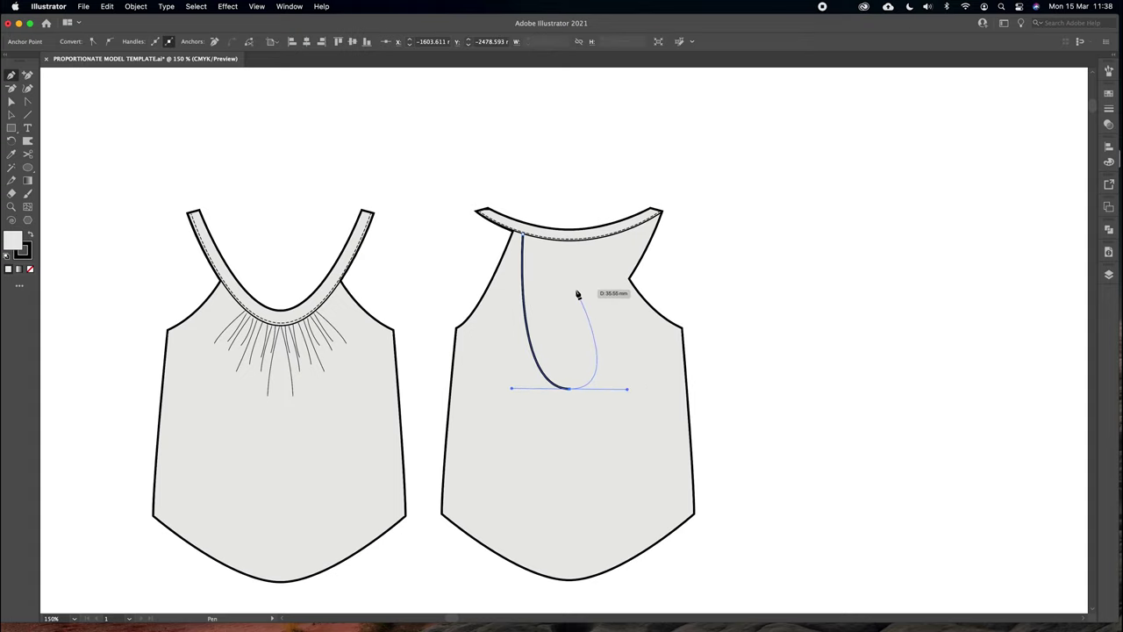
super+click(579, 193)
key(super+plus)
scroll(579, 196, down, 3)
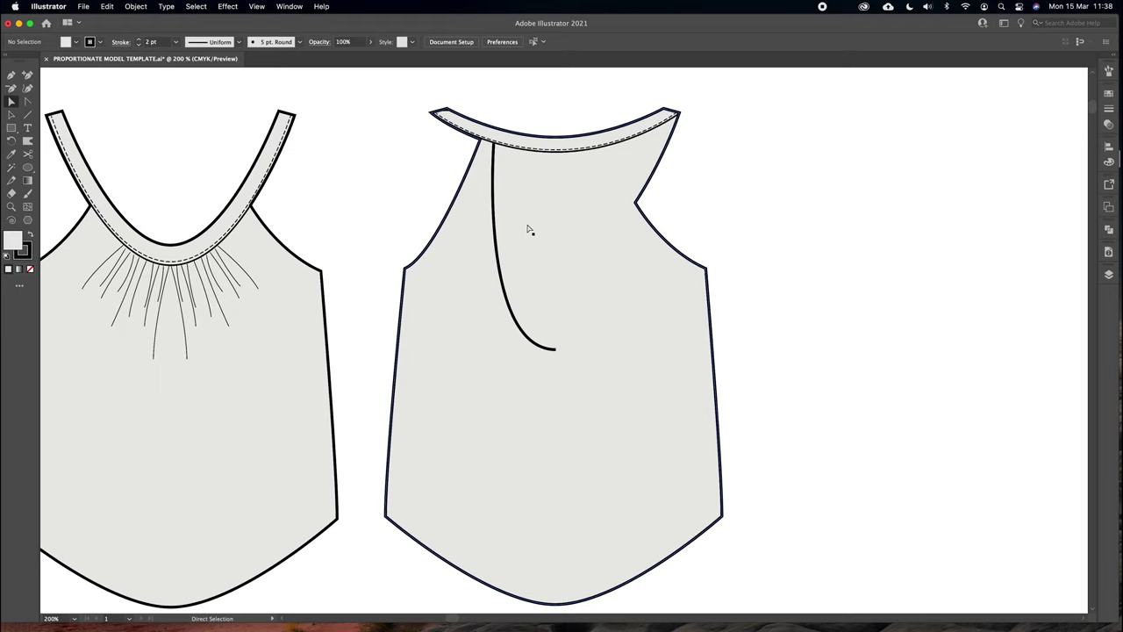
click(499, 175)
key(Delete)
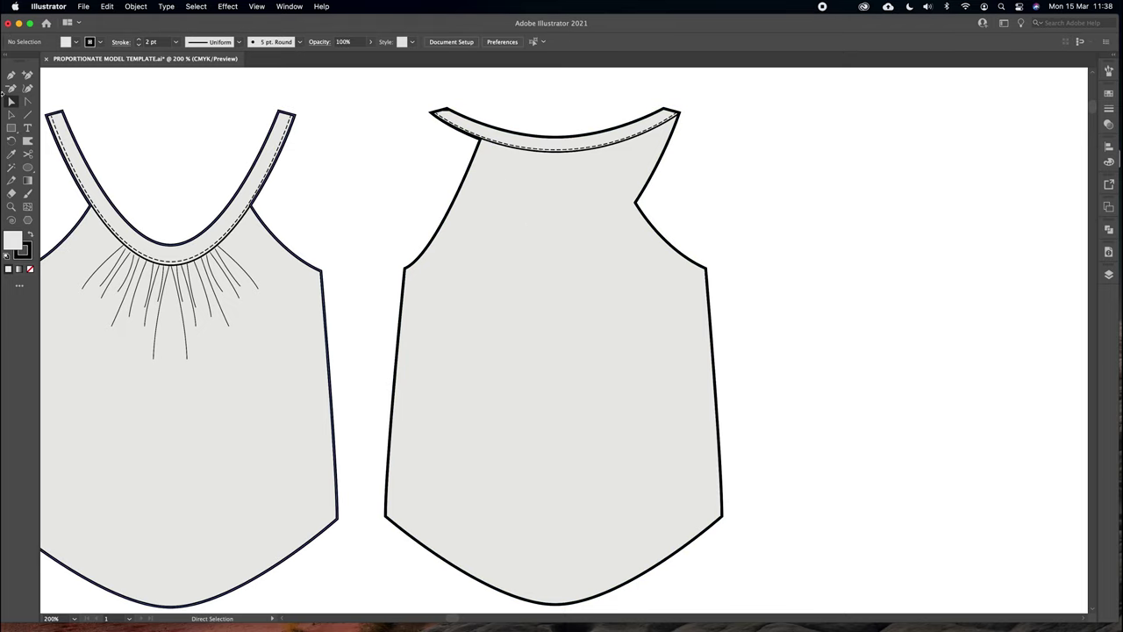
Draw a 2 pt curve with the Pen tool from the left part of the back neckband down to the centre back
click(10, 76)
click(505, 145)
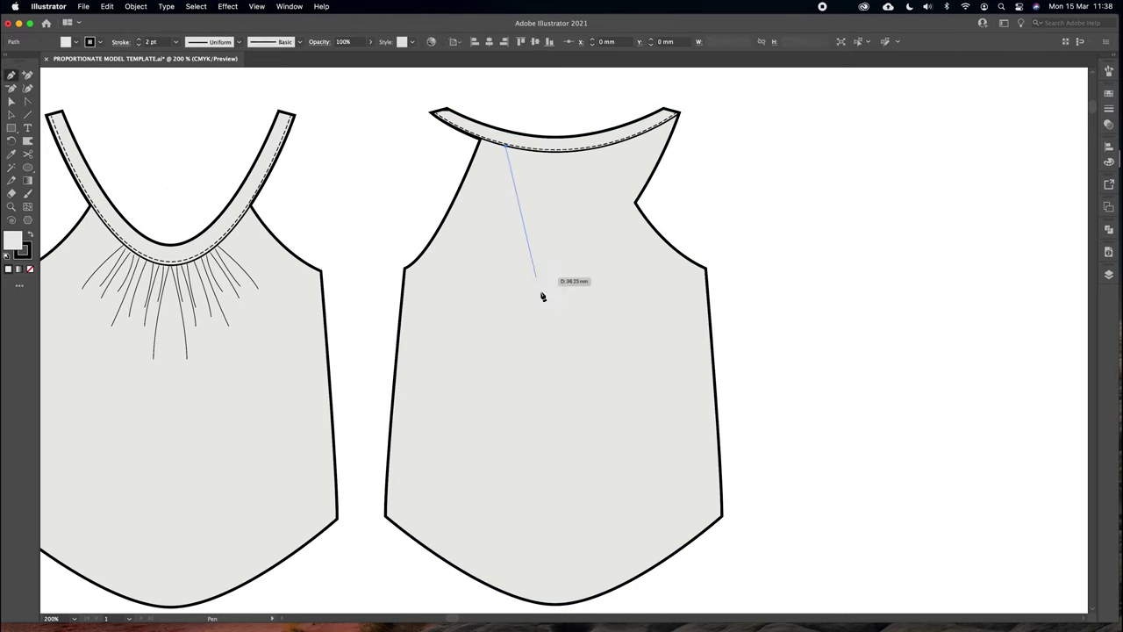
drag(555, 340, 622, 392)
click(11, 101)
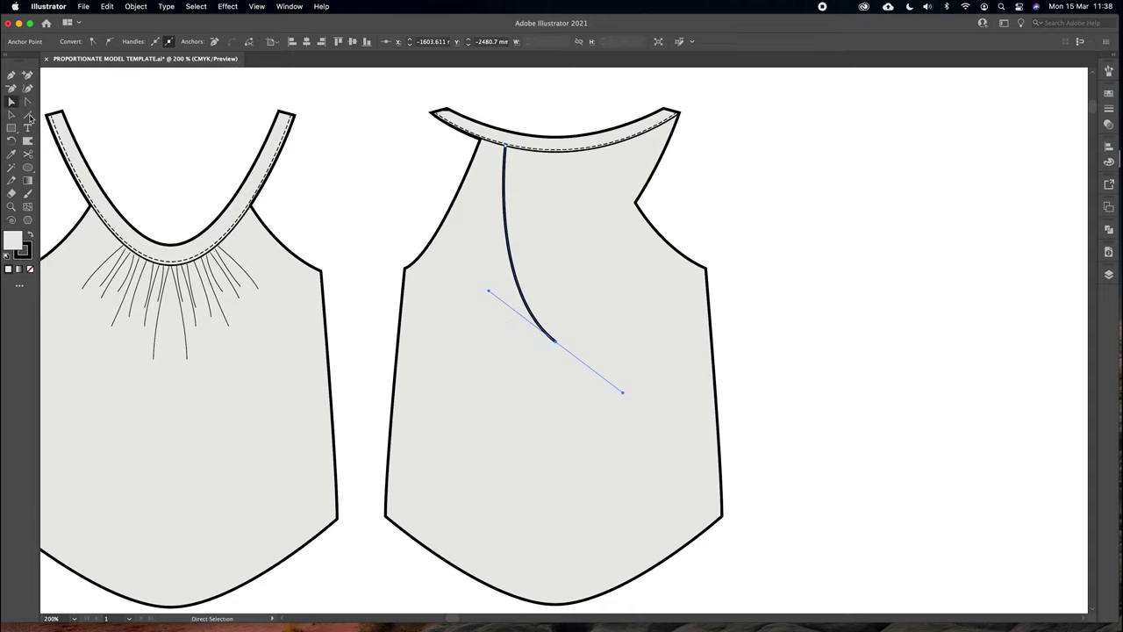
Lower the end point of the curve at the centre back to lengthen the opening edge
click(705, 258)
click(554, 339)
key(shift+Down)
key(shift+Down)
key(shift+Down)
key(shift+Down)
key(shift+Up)
key(shift+Up)
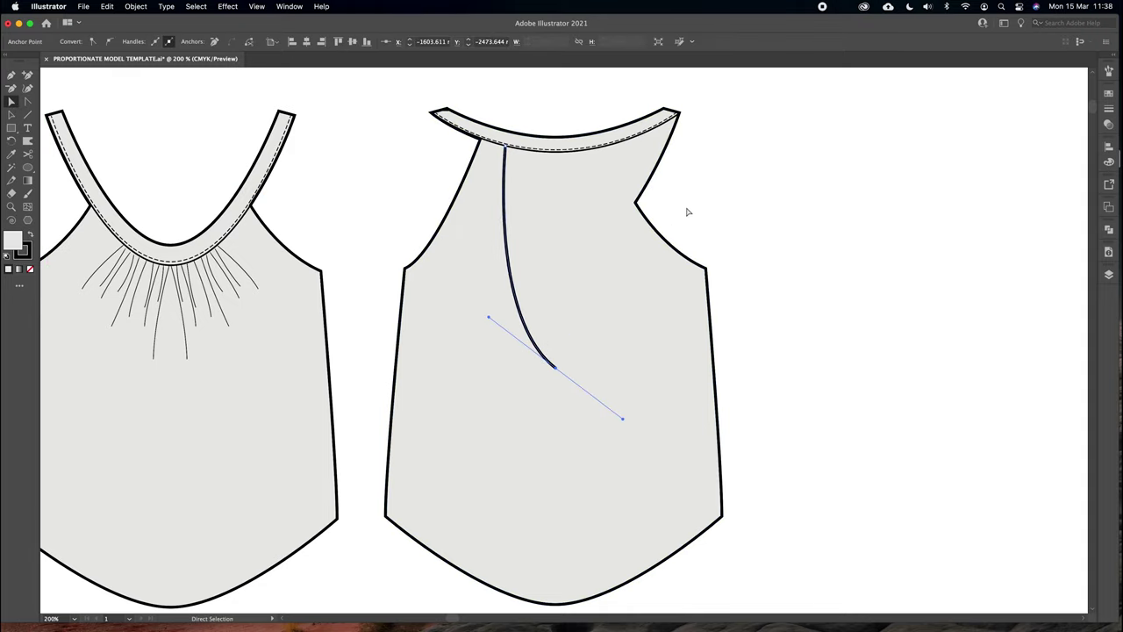
click(688, 211)
Draw a second curve outside the opening edge from neckband to centre back, with a 1 pt stroke and no fill
click(12, 77)
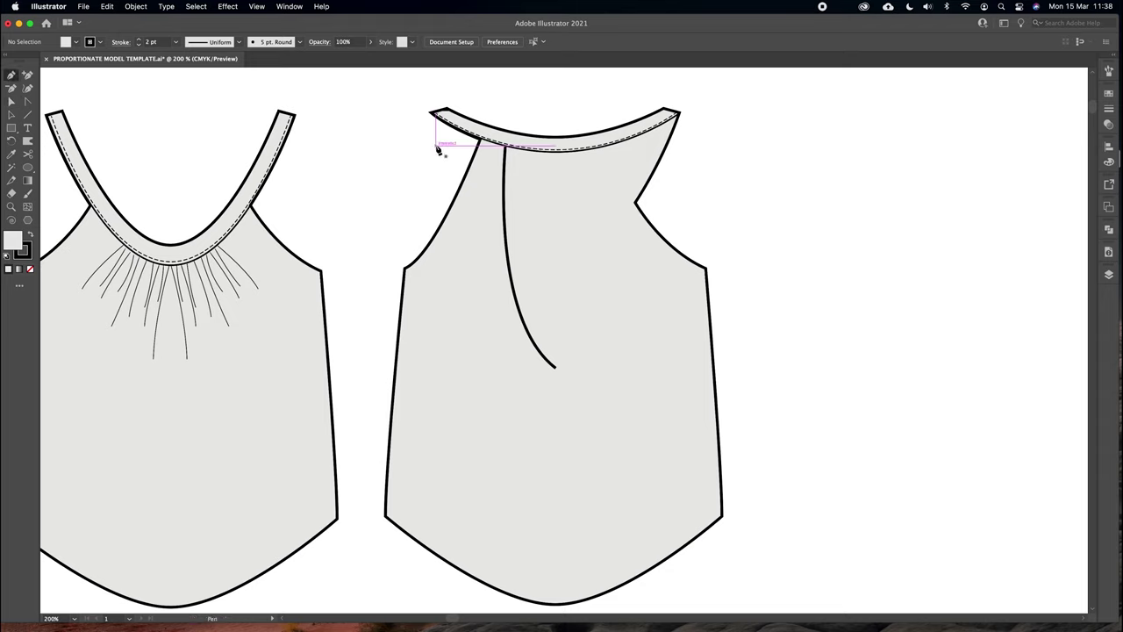
click(488, 140)
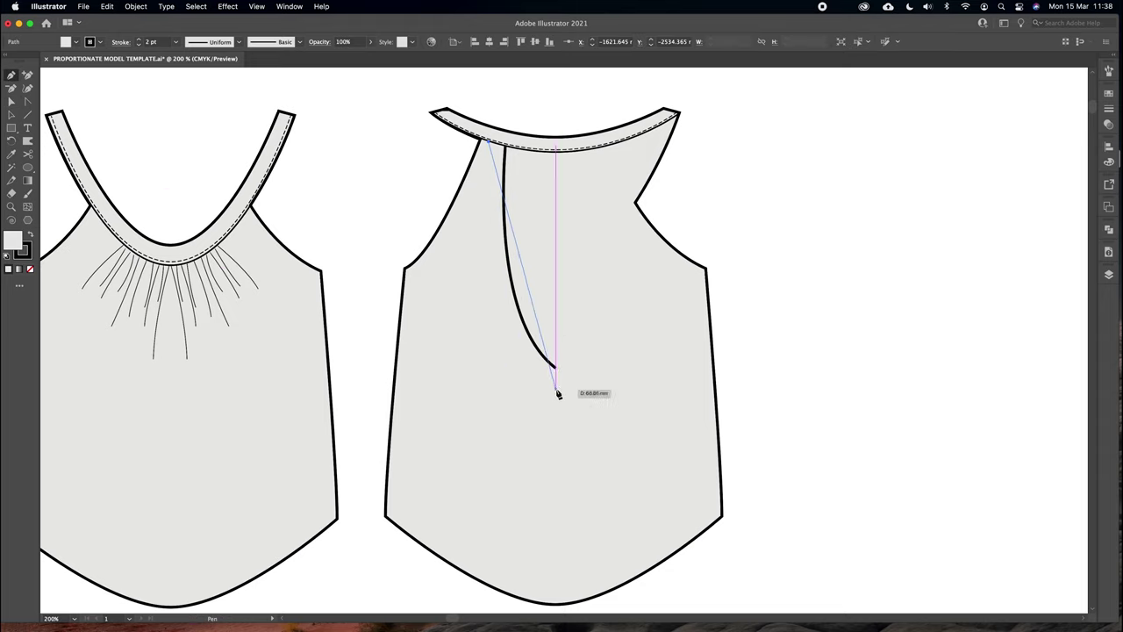
mouse_move(555, 390)
mouse_down()
mouse_move(614, 406)
mouse_move(647, 429)
mouse_move(646, 447)
mouse_up()
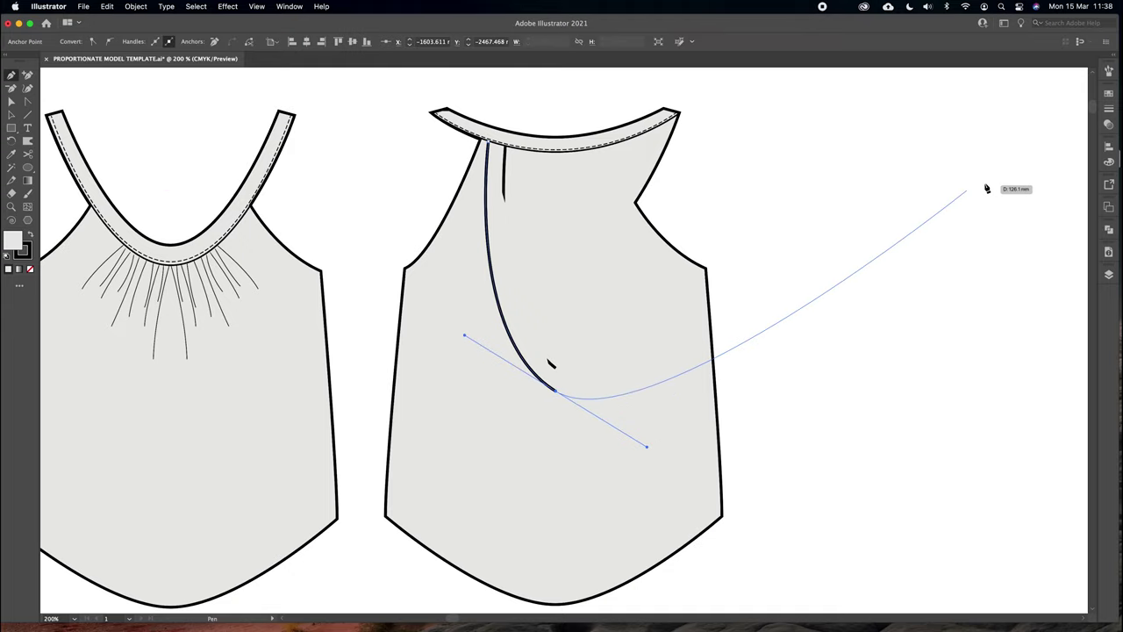
click(1108, 108)
click(1009, 109)
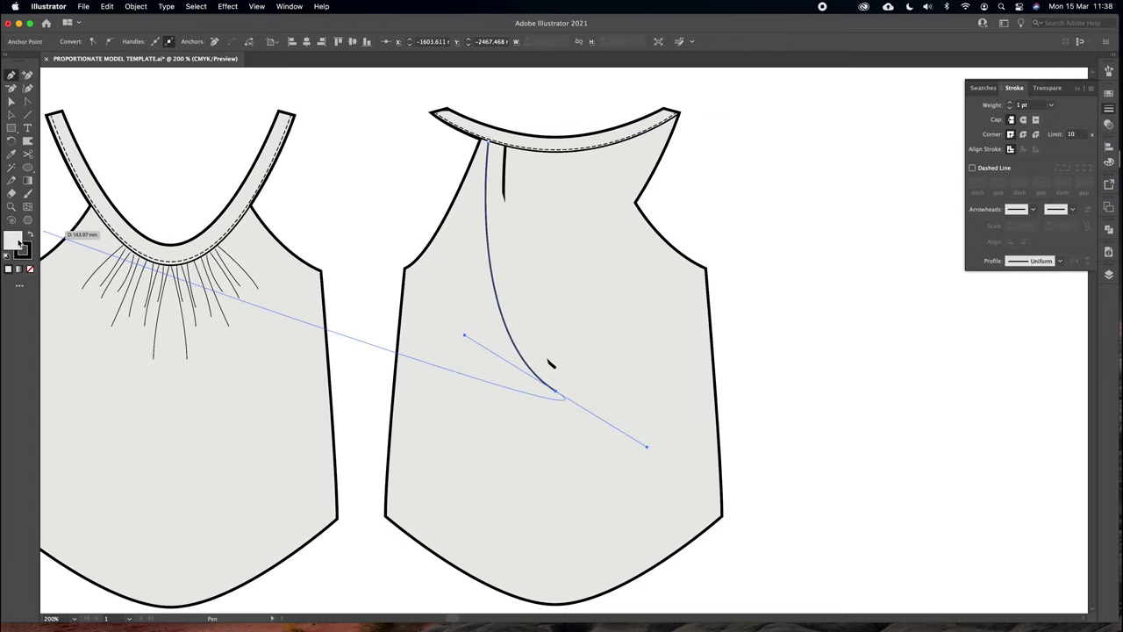
click(29, 268)
click(11, 101)
click(413, 143)
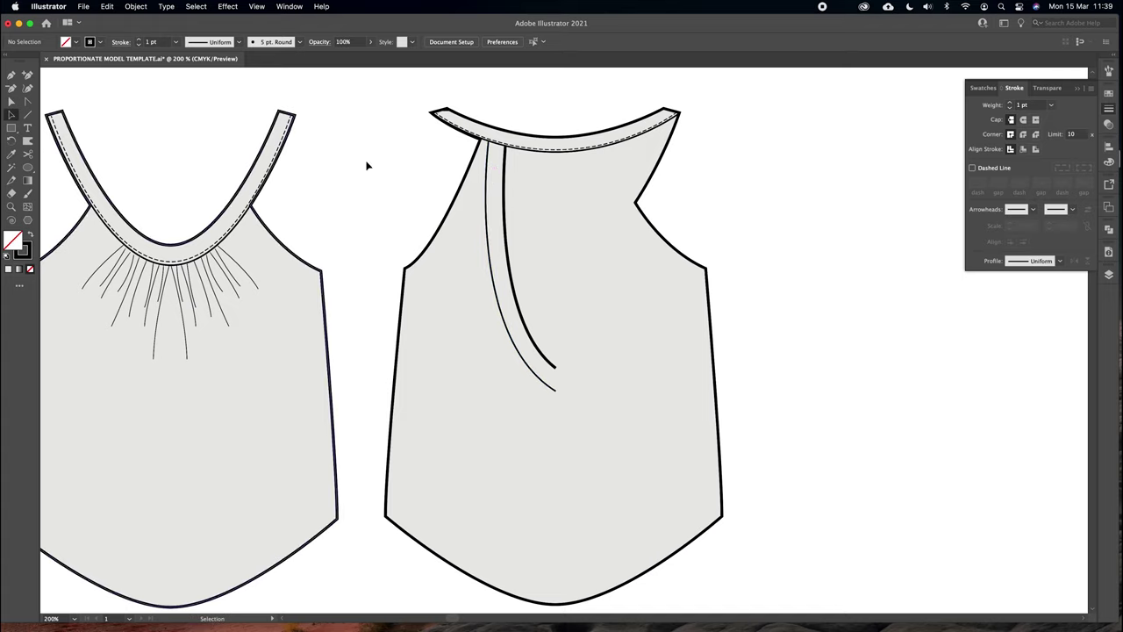
Duplicate the 1 pt curve and place the copy just inside it, starting at the neckband seam
click(490, 168)
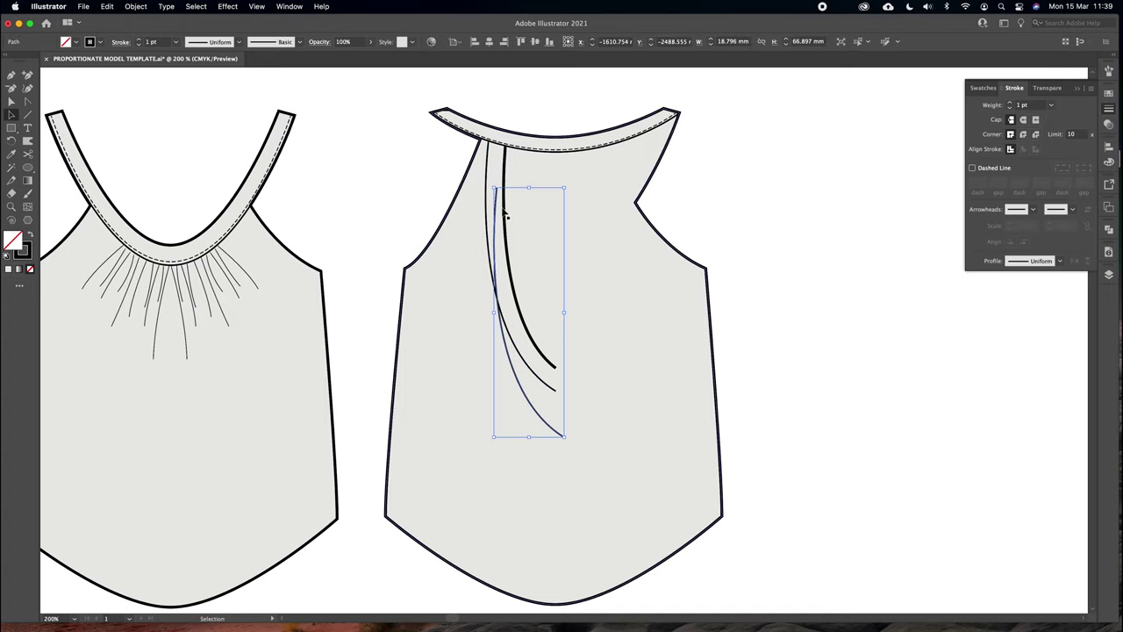
drag(498, 183, 491, 146)
click(11, 103)
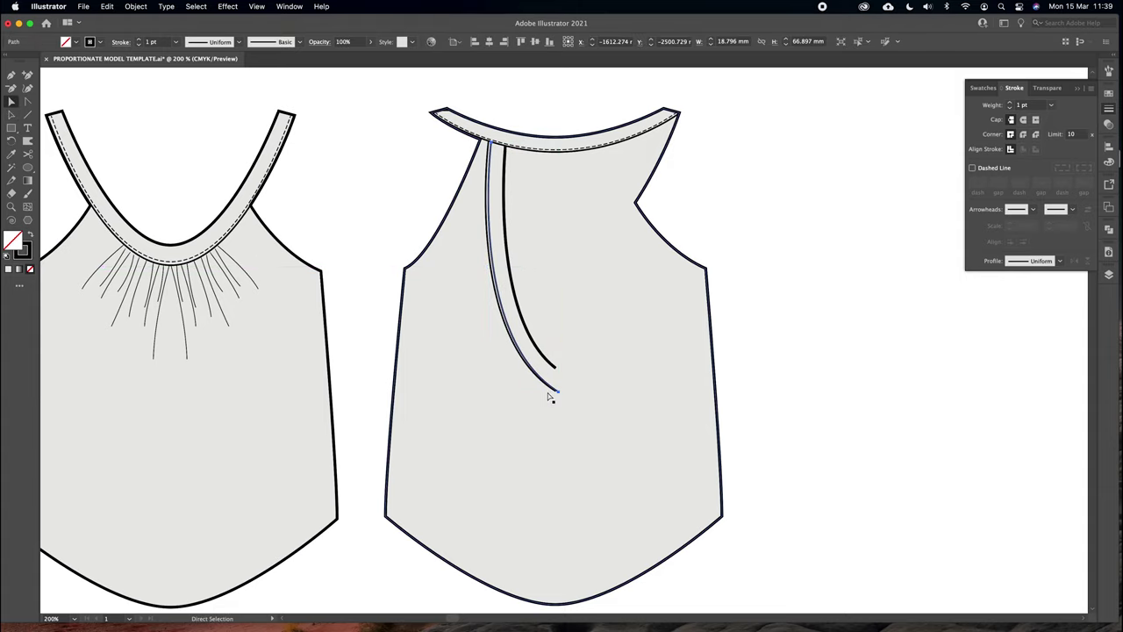
Nudge the copied curve's lower end up and left to the centre back and adjust its handle to run parallel
click(558, 391)
key(Up)
key(Up)
key(Up)
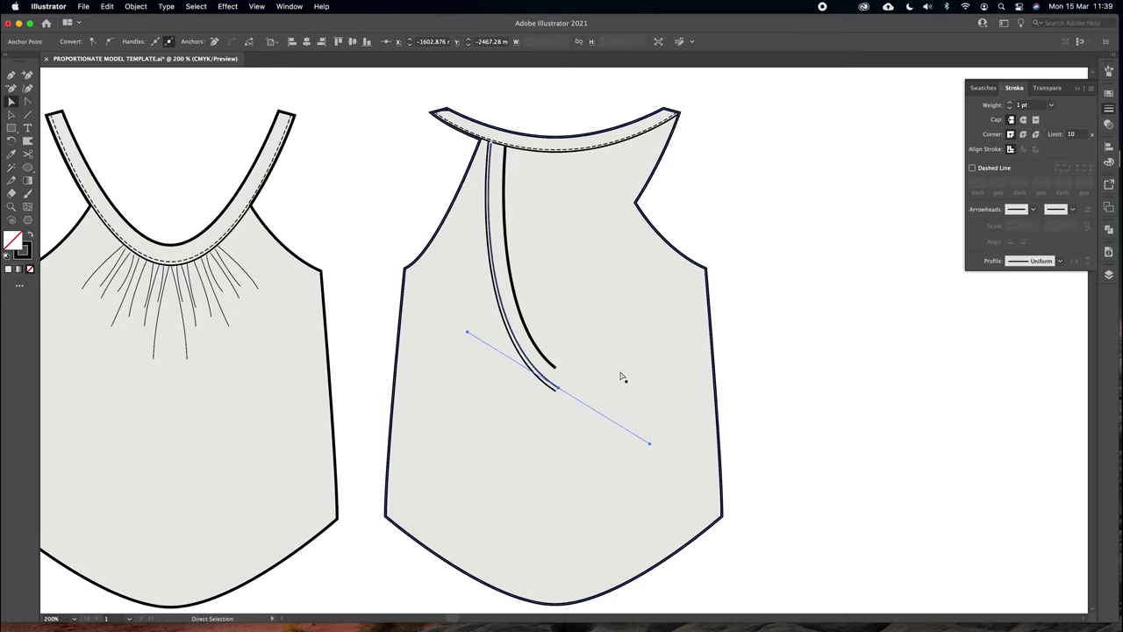
key(Left)
key(Left)
key(Left)
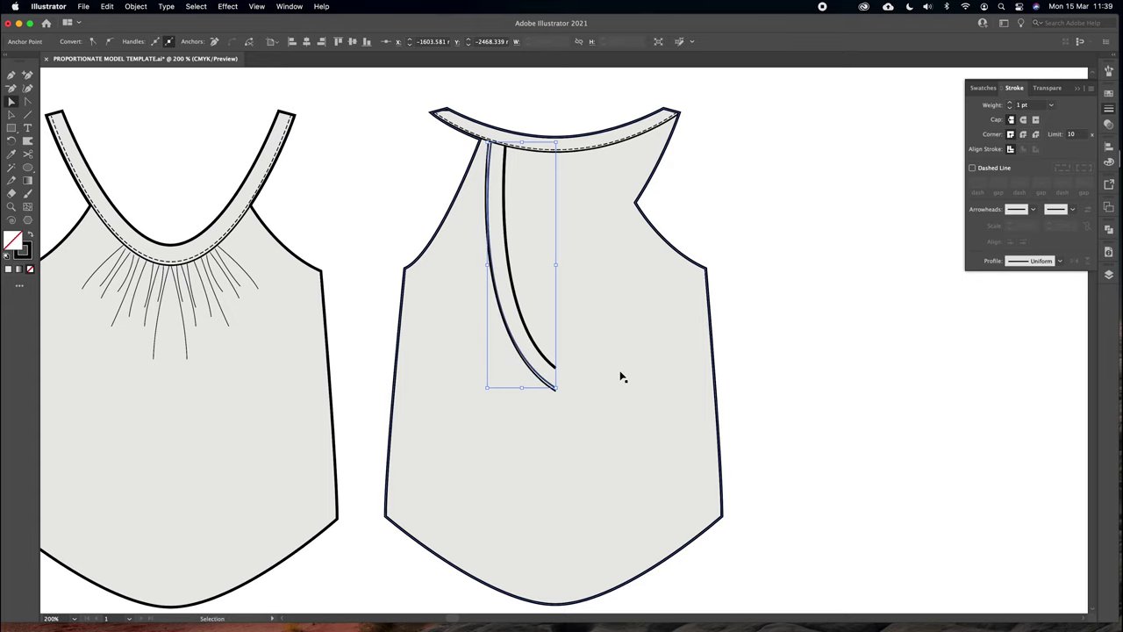
key(super+equal)
scroll(596, 369, up, 5)
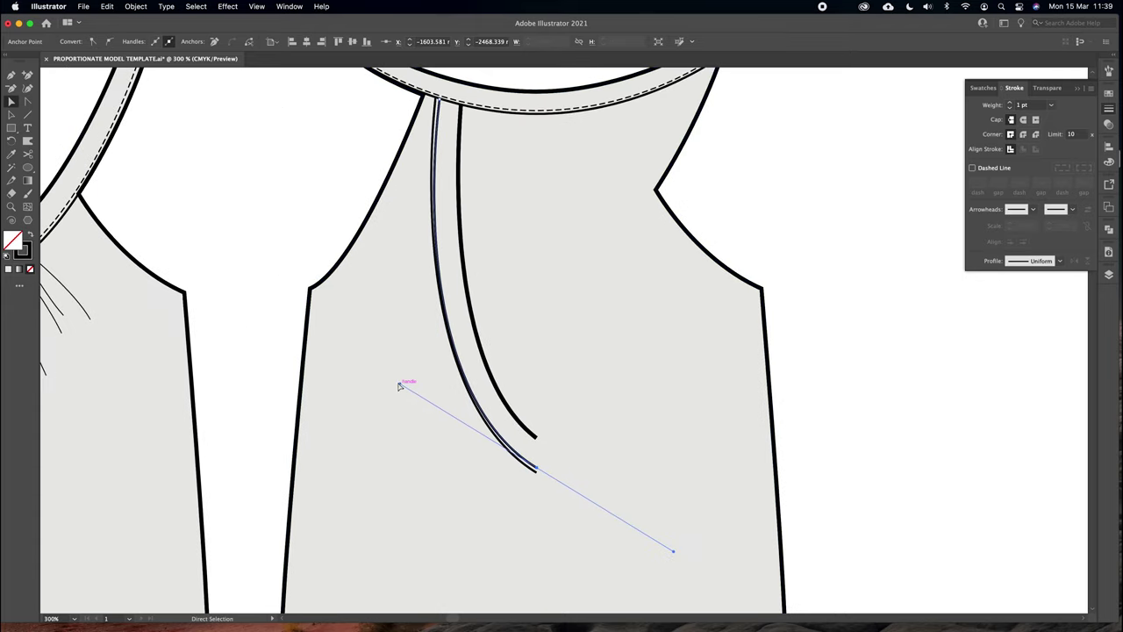
drag(401, 385, 403, 385)
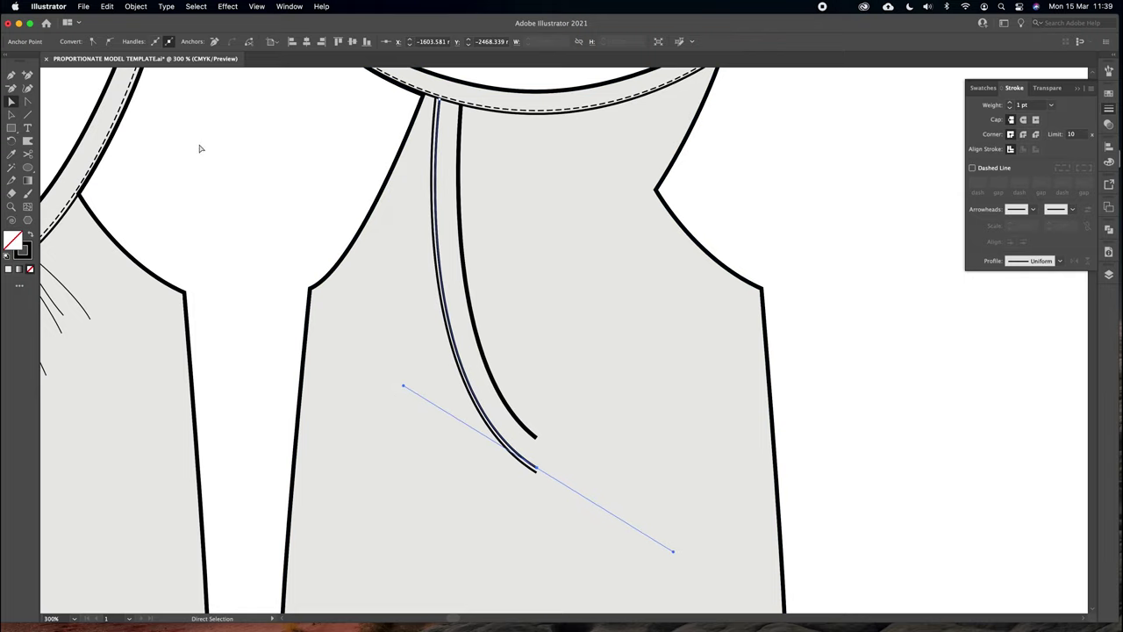
Make the copied curve a dashed topstitch line with a 3 pt dash, 1.5 pt gap and 0.5 pt weight
click(972, 168)
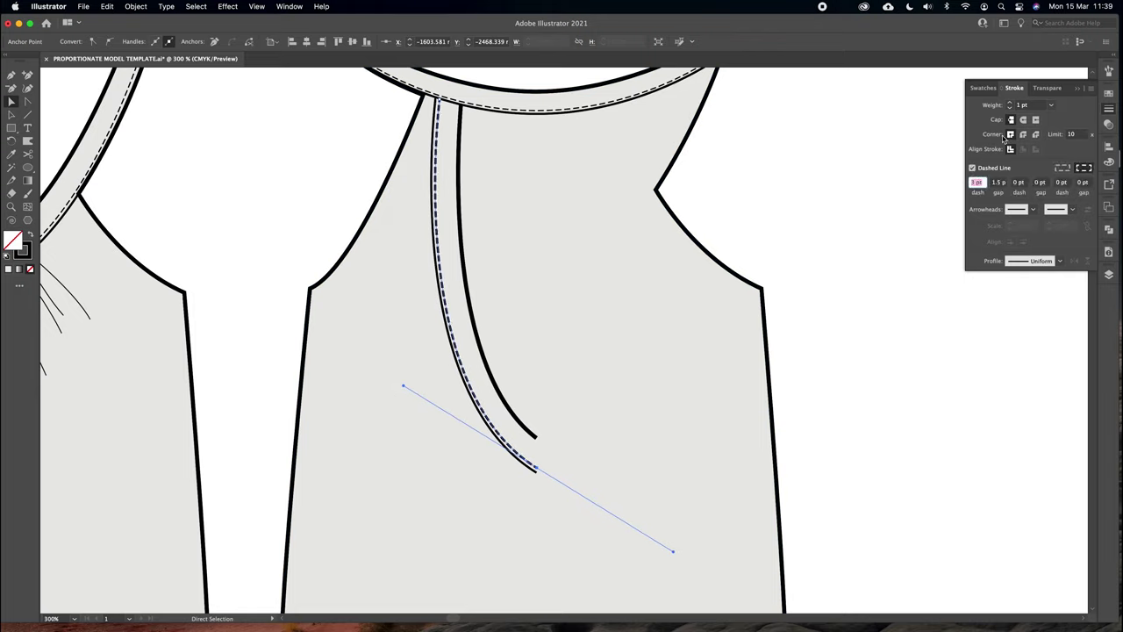
click(1023, 104)
text(0.5)
key(Return)
click(689, 163)
key(super+minus)
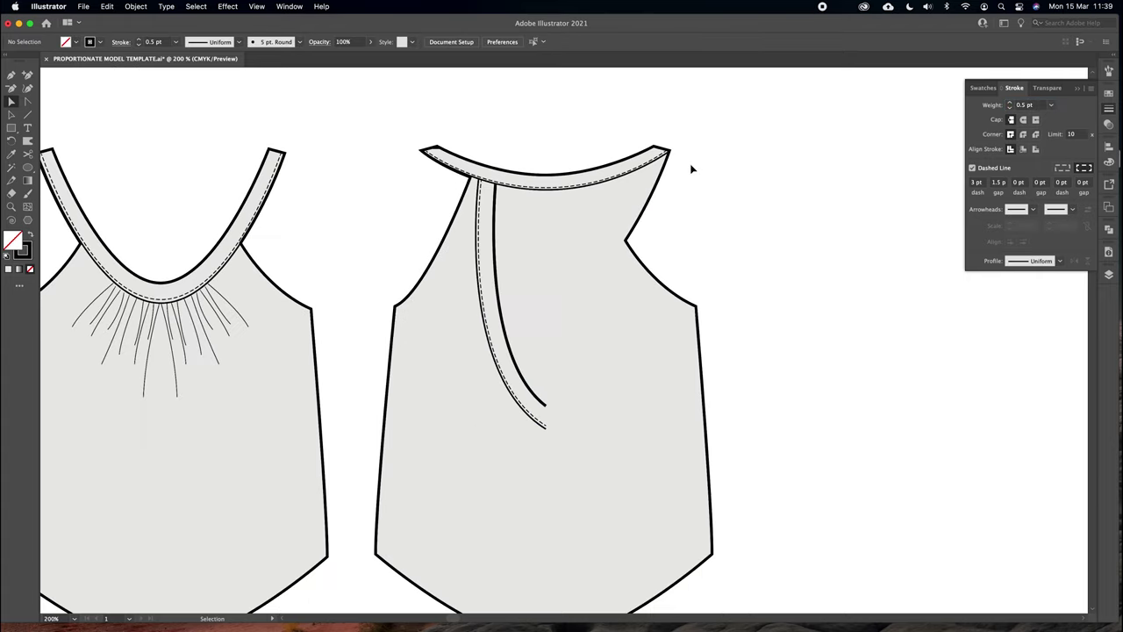
Cut the back body outline with the Scissors tool at the centre of the neckline and the centre of the hem
key(v)
click(585, 229)
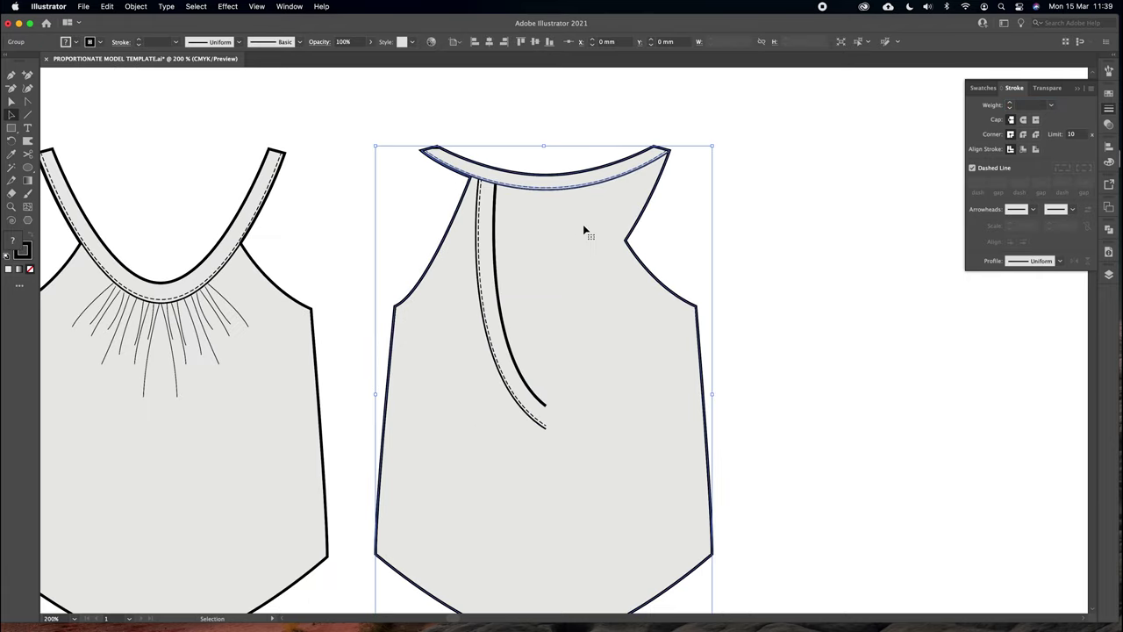
scroll(544, 219, down, 1)
scroll(544, 219, right, 1)
click(548, 116)
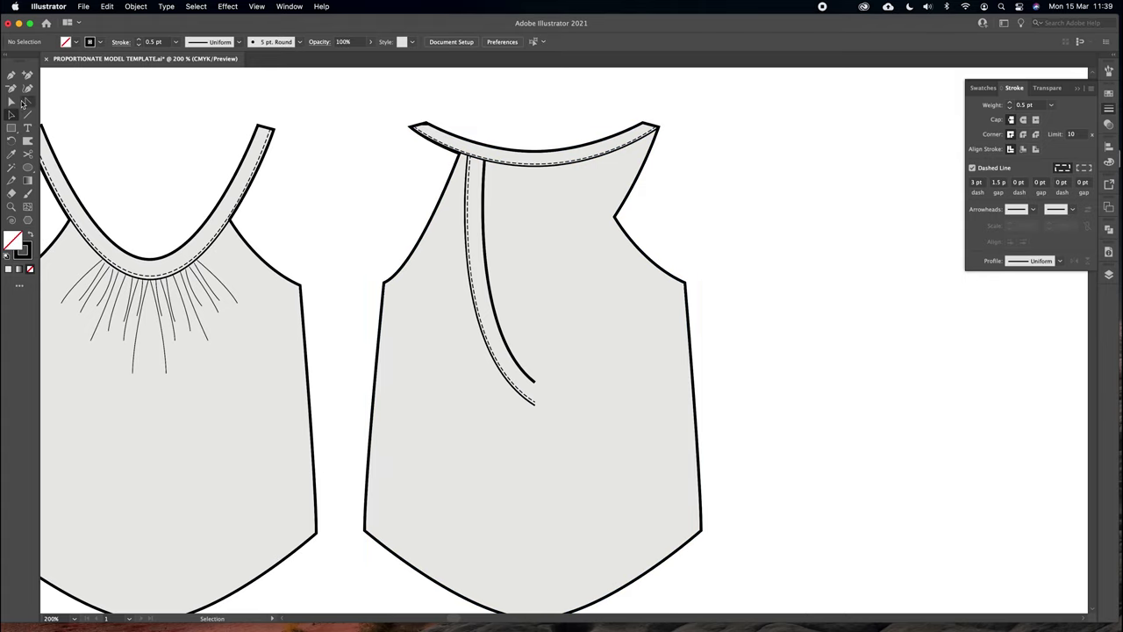
click(440, 293)
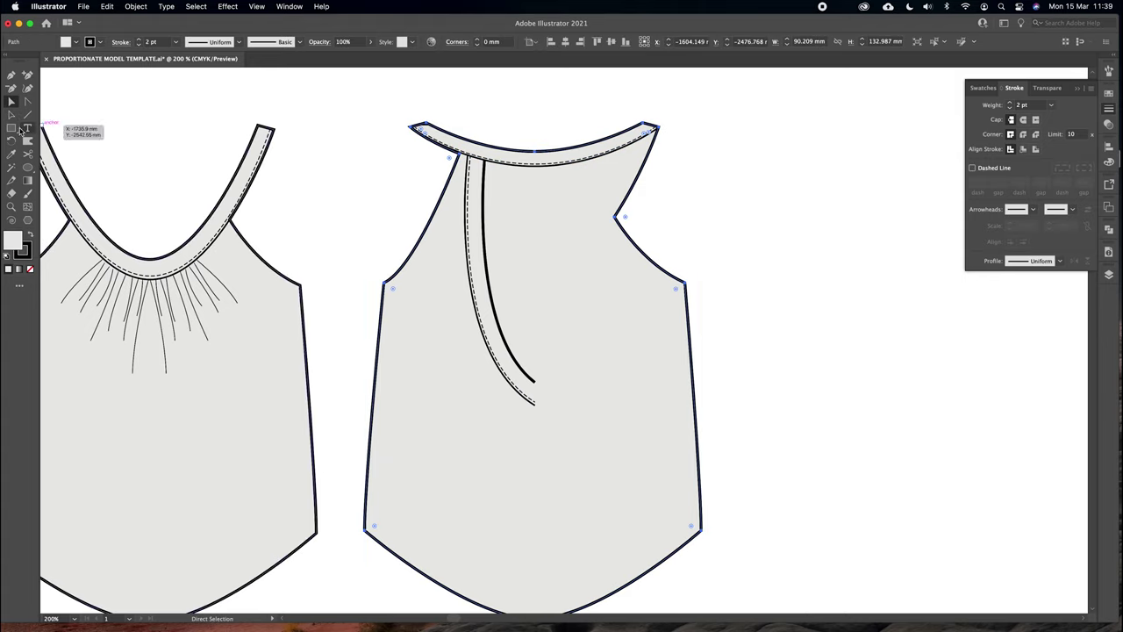
click(29, 157)
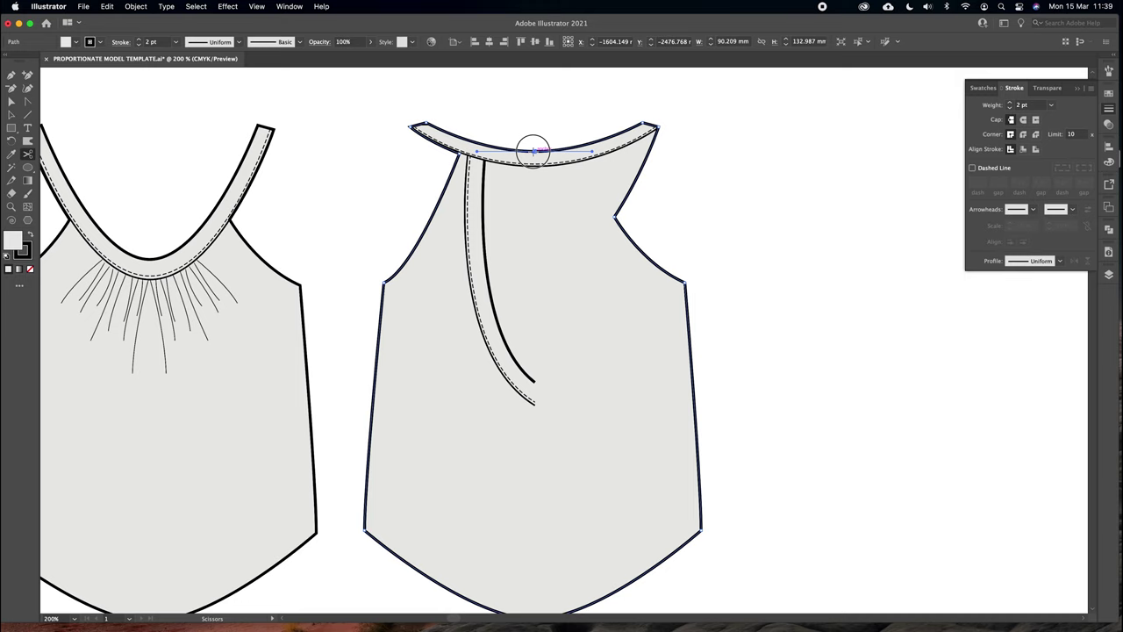
click(535, 151)
scroll(541, 507, down, 2)
click(534, 522)
scroll(604, 296, up, 2)
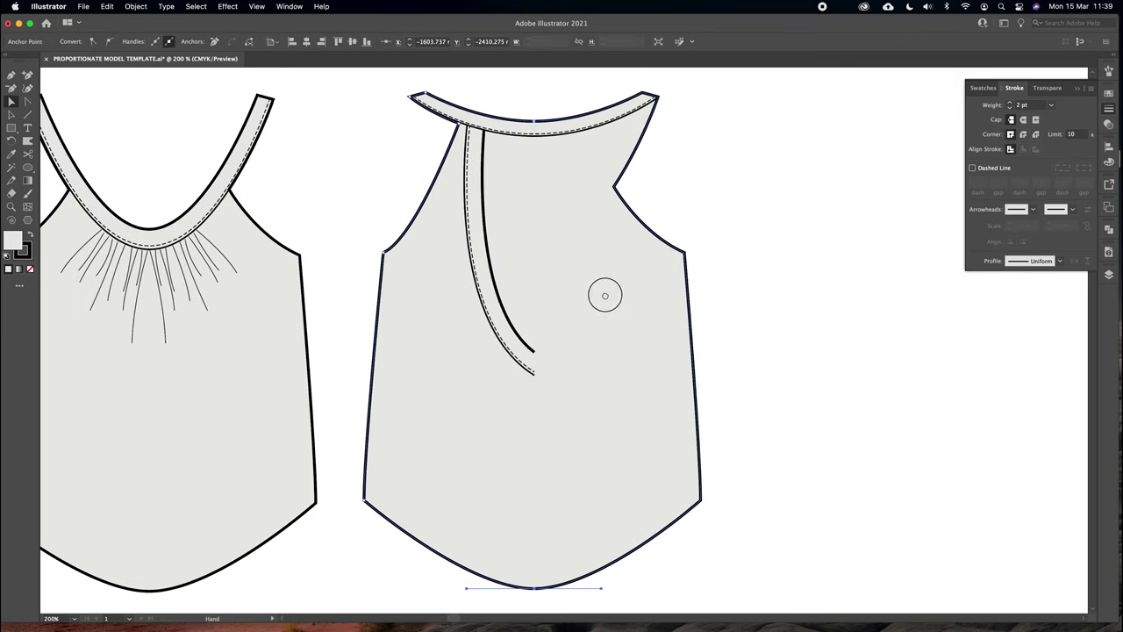
Delete the right half of the cut back body outline
click(334, 115)
click(616, 195)
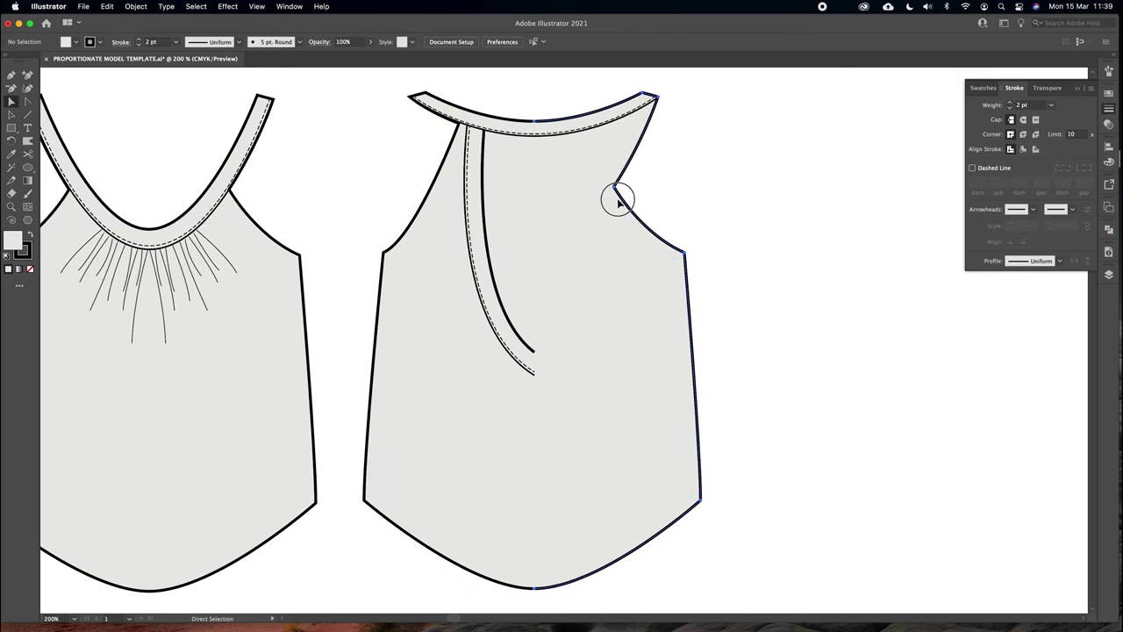
key(Delete)
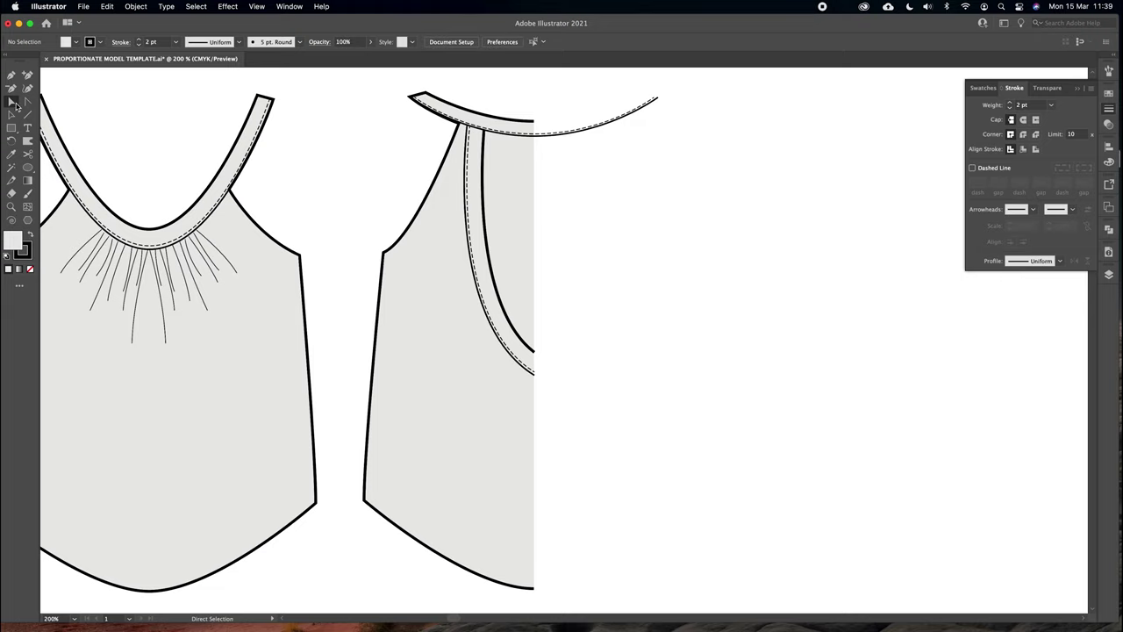
click(15, 106)
drag(561, 237, 467, 289)
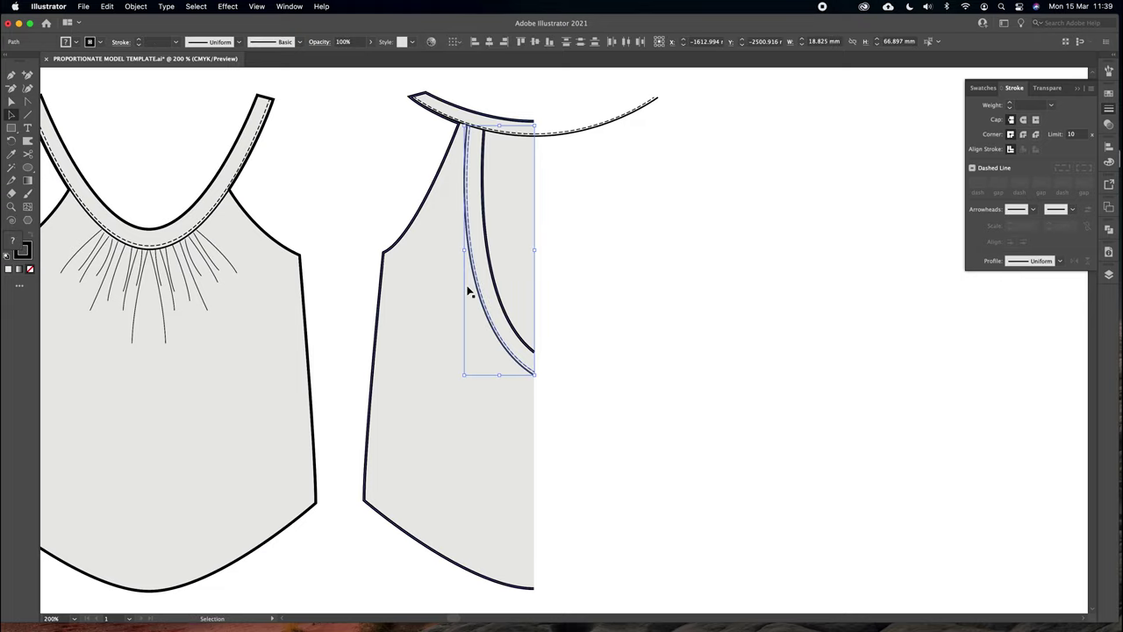
drag(574, 236, 455, 335)
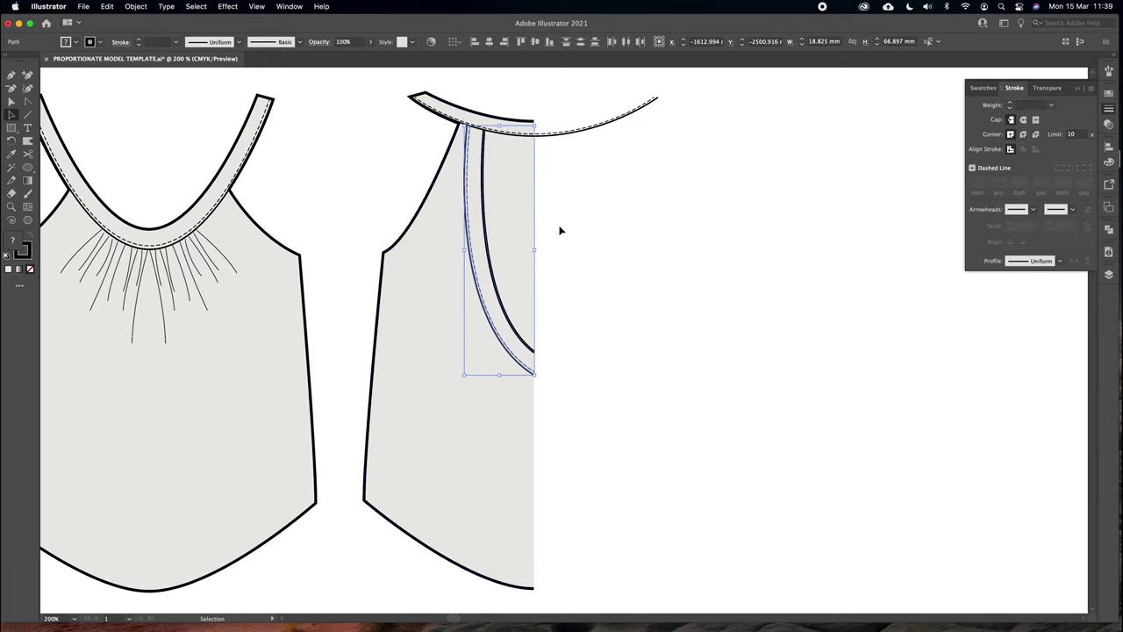
click(550, 192)
click(439, 181)
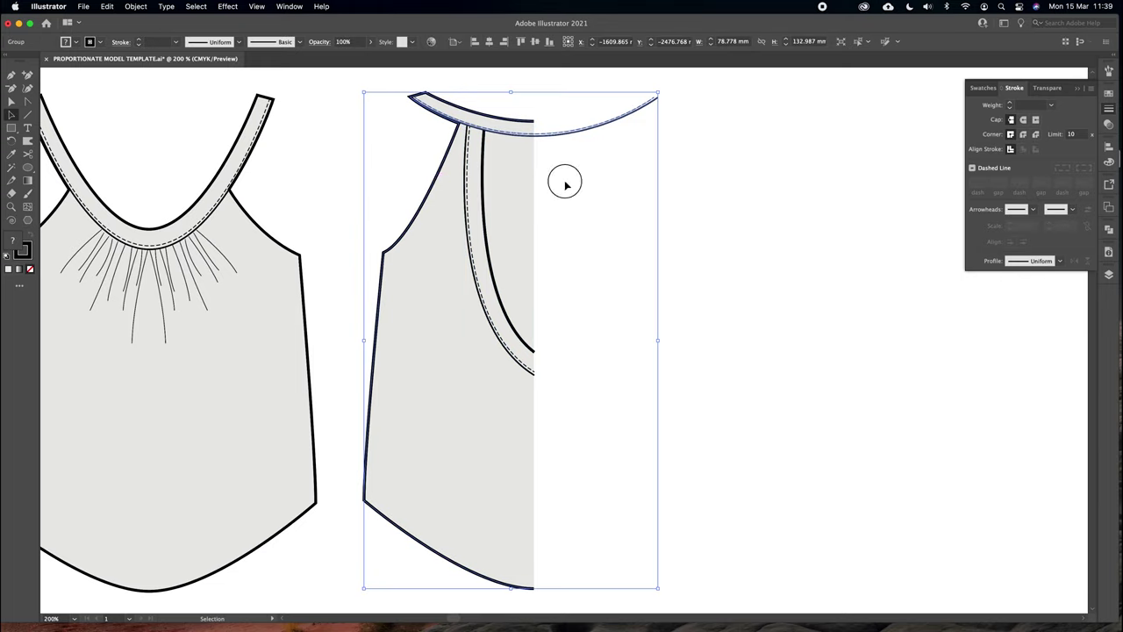
click(565, 183)
click(11, 102)
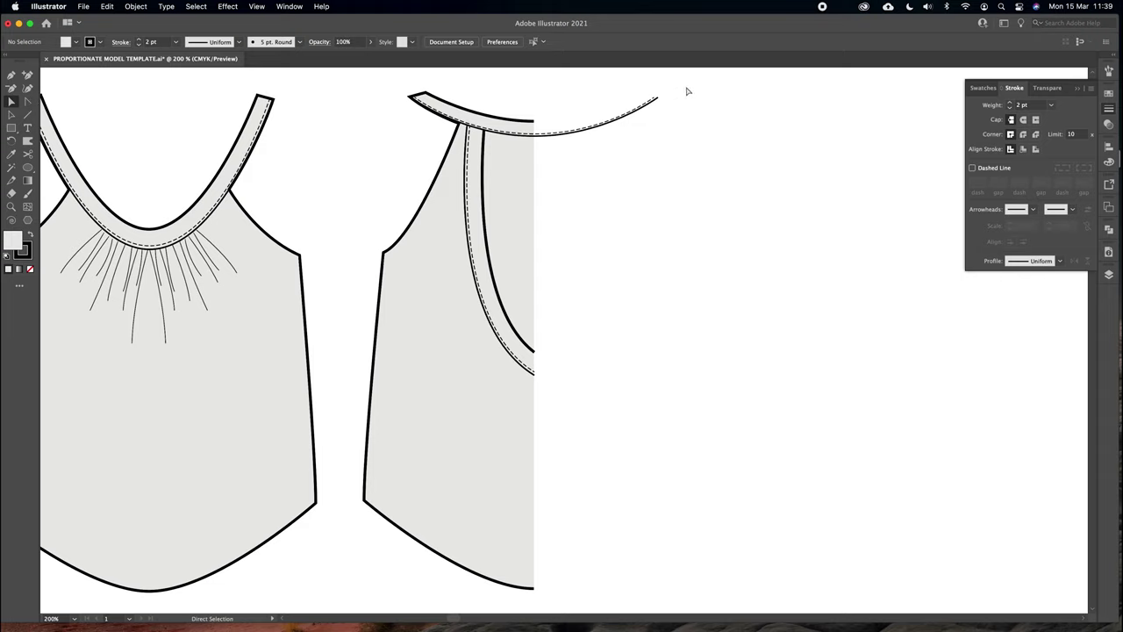
drag(658, 109, 549, 172)
key(Delete)
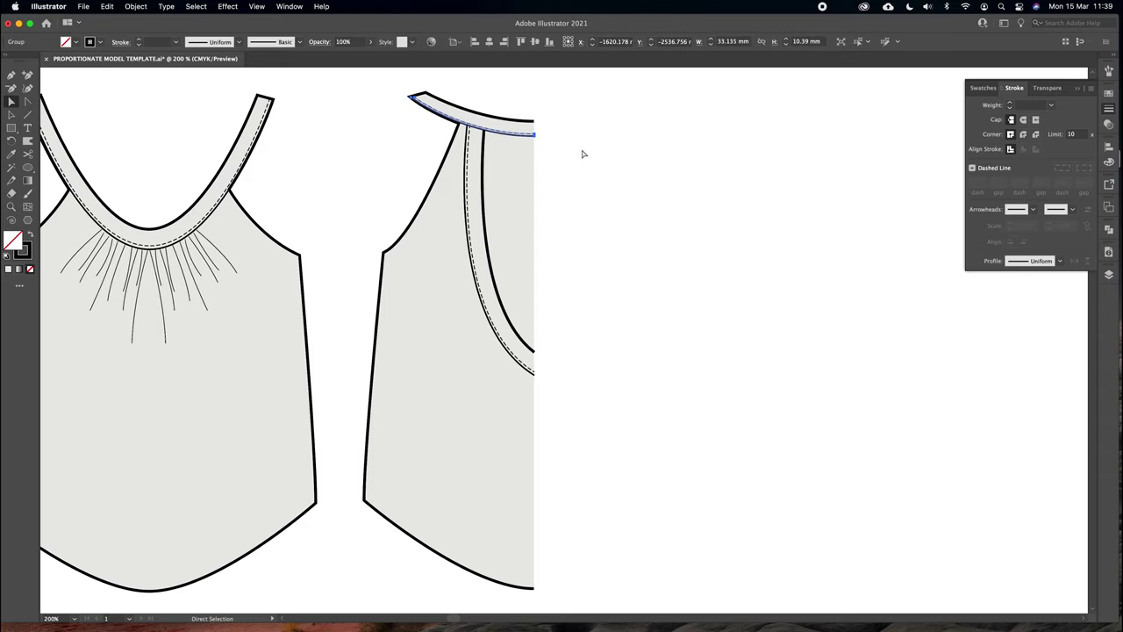
click(585, 153)
drag(358, 76, 617, 599)
key(super+z)
click(557, 147)
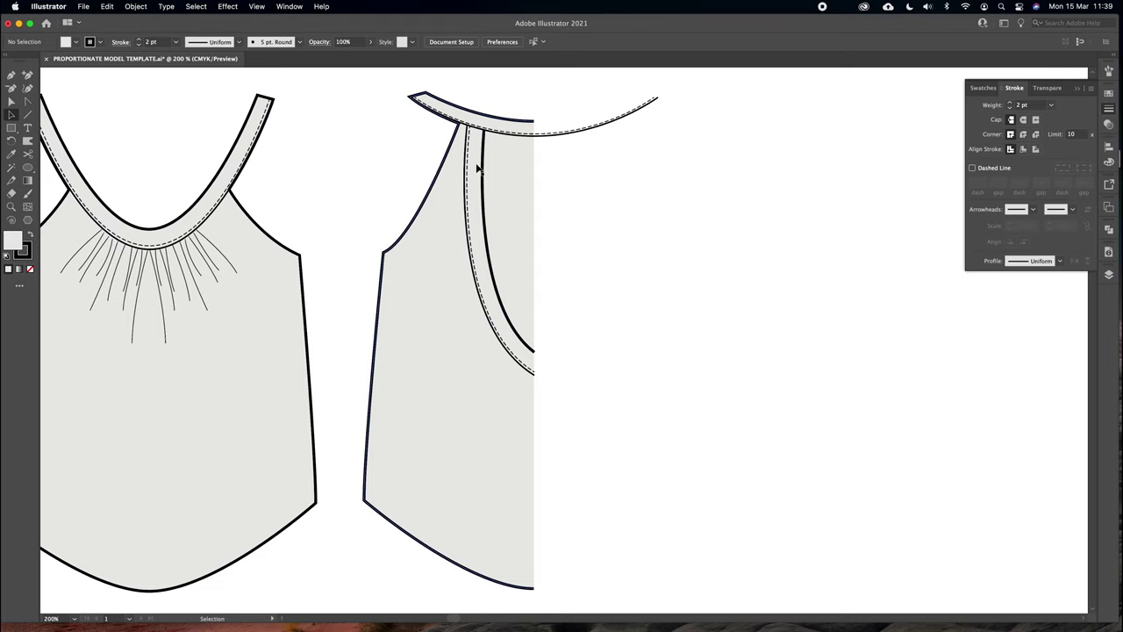
Delete the right half of the neckband seam and its topstitch line, ending both at the centre back
drag(609, 87, 714, 160)
key(Delete)
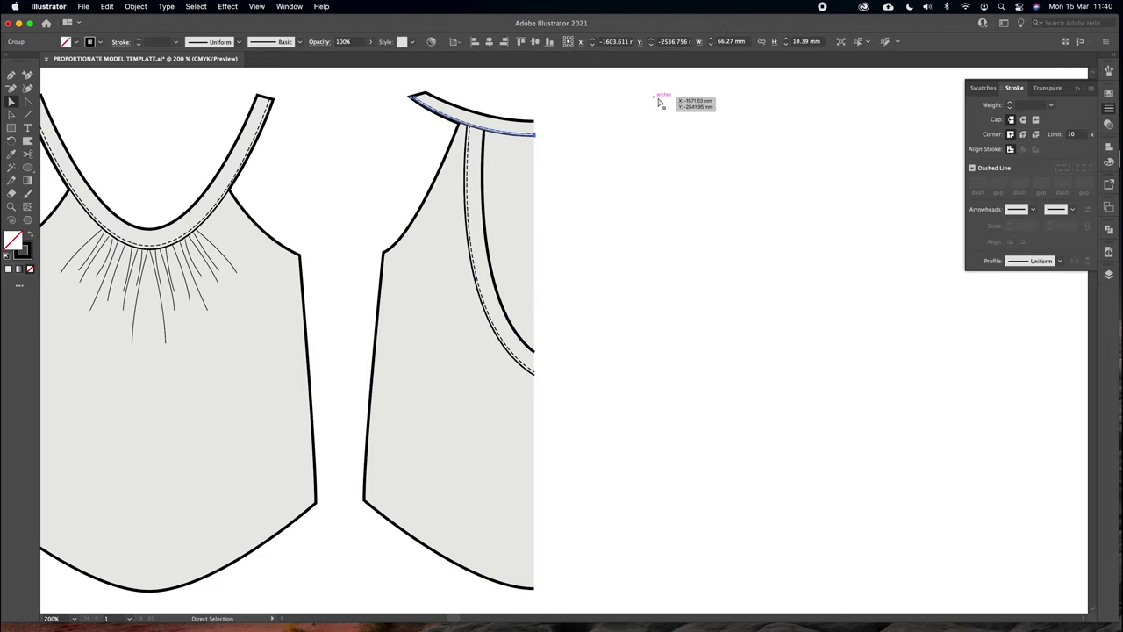
click(591, 161)
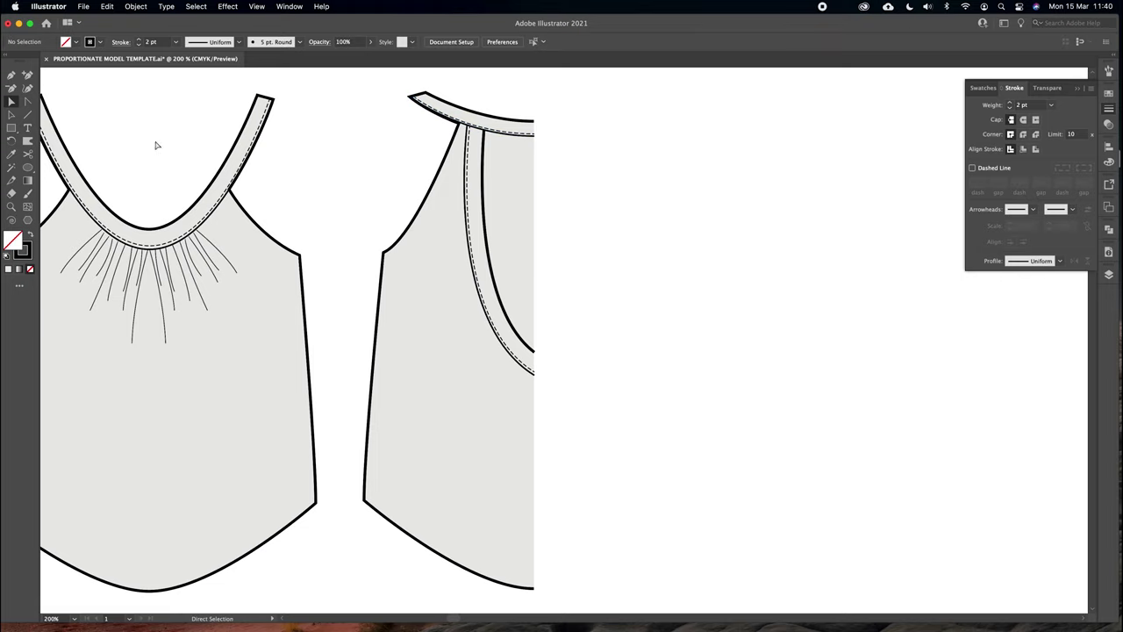
Make a vertically reflected copy of the half back and place it against the original along the centre back
key(v)
drag(334, 83, 605, 569)
right_click(504, 240)
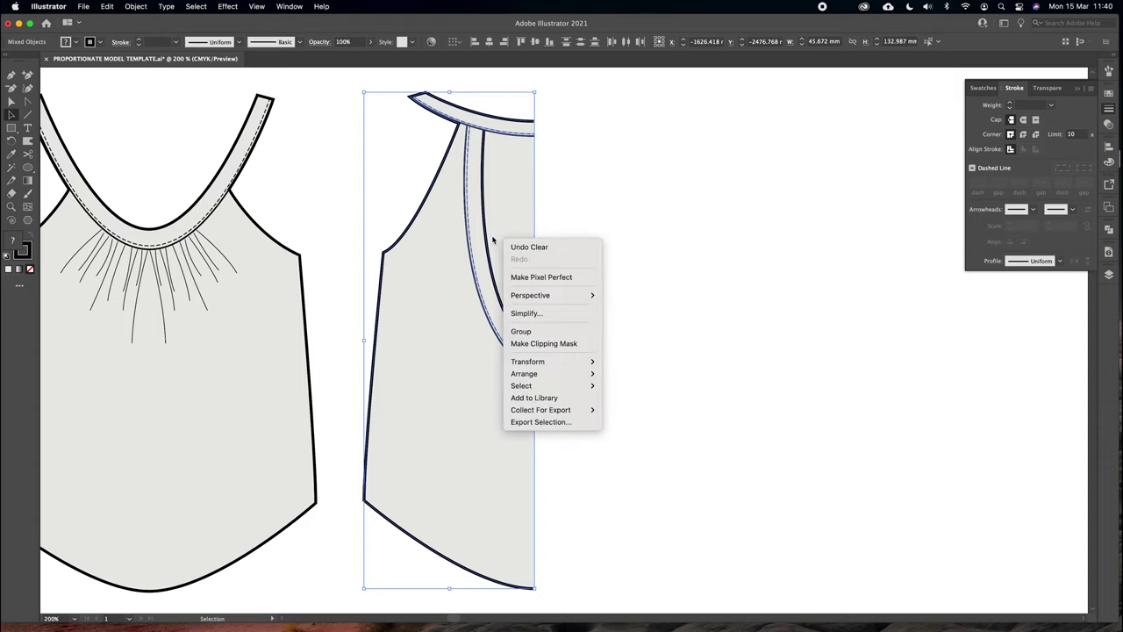
mouse_move(527, 361)
click(621, 404)
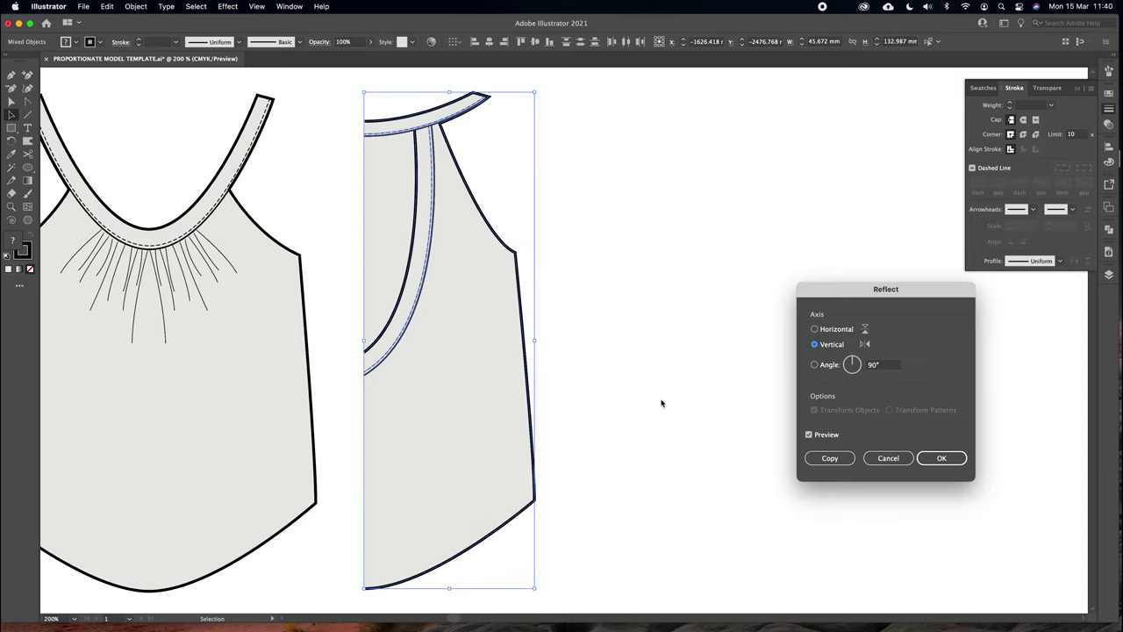
click(829, 457)
drag(473, 339, 608, 348)
key(Left)
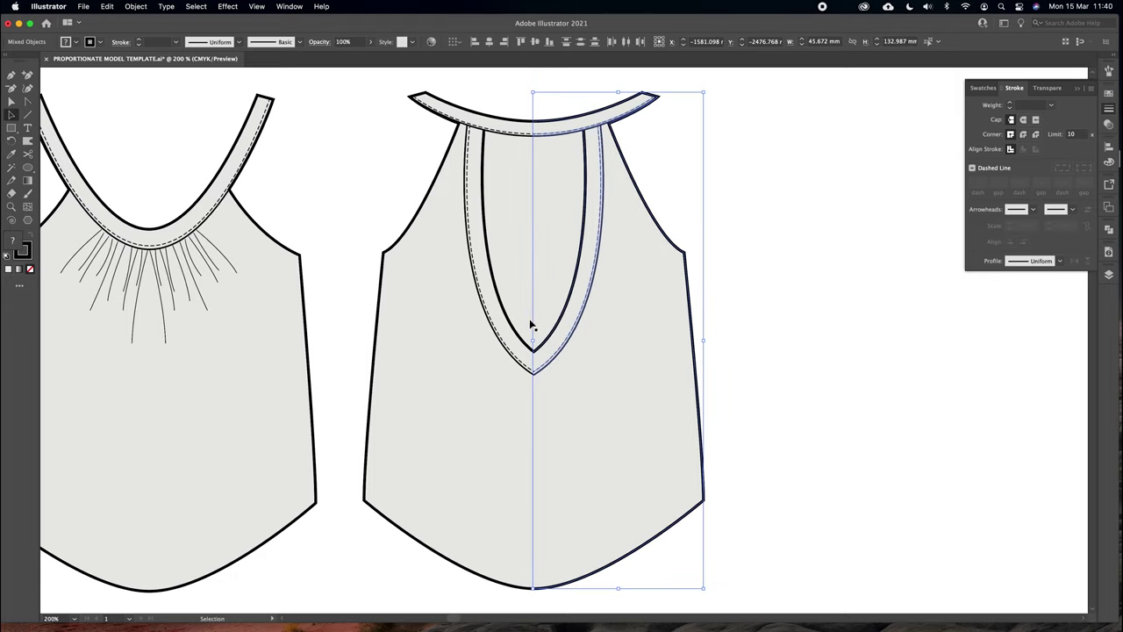
Join the two body outline halves at the centre neckline and the centre hem
drag(588, 155, 521, 131)
click(13, 104)
right_click(540, 106)
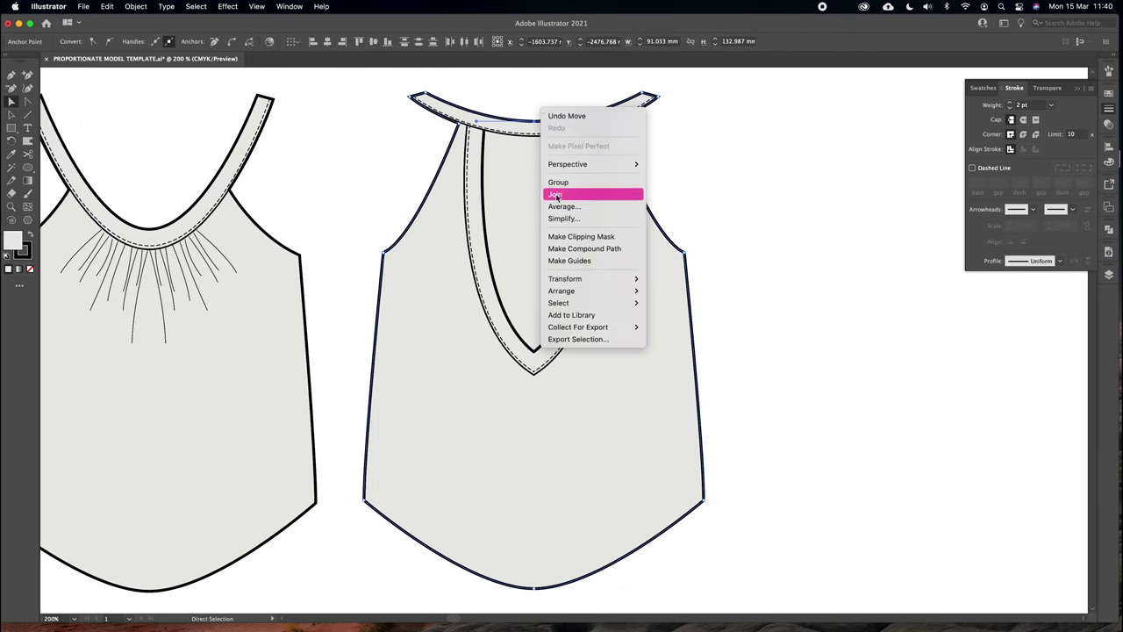
click(565, 199)
right_click(529, 521)
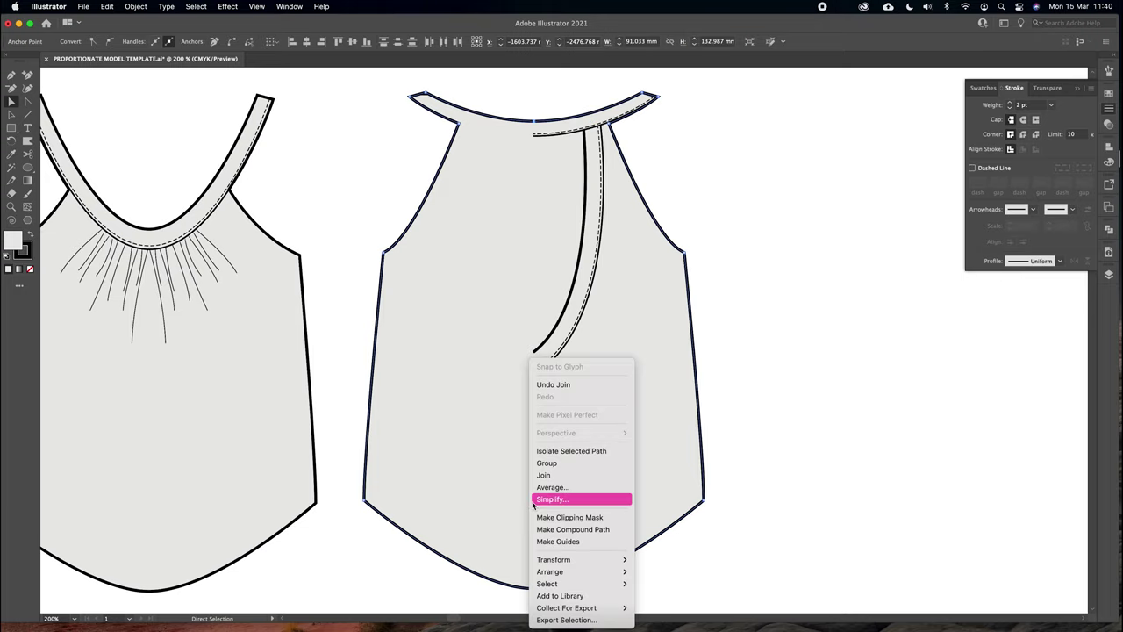
click(544, 475)
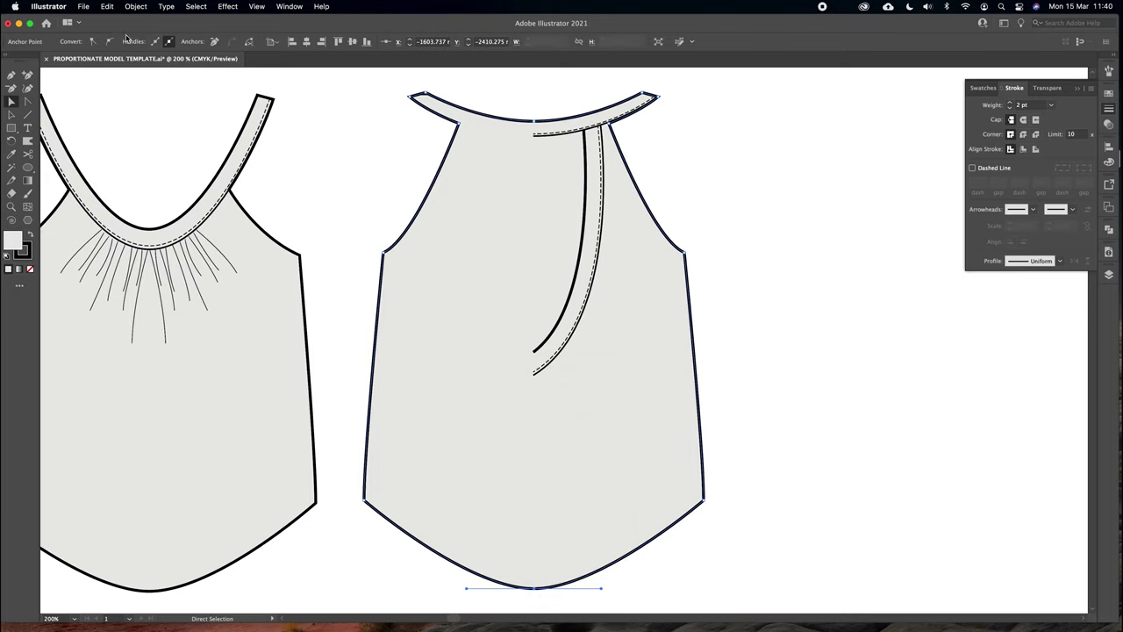
Try to send the joined body outline behind the left seam and opening lines
click(134, 7)
mouse_move(154, 34)
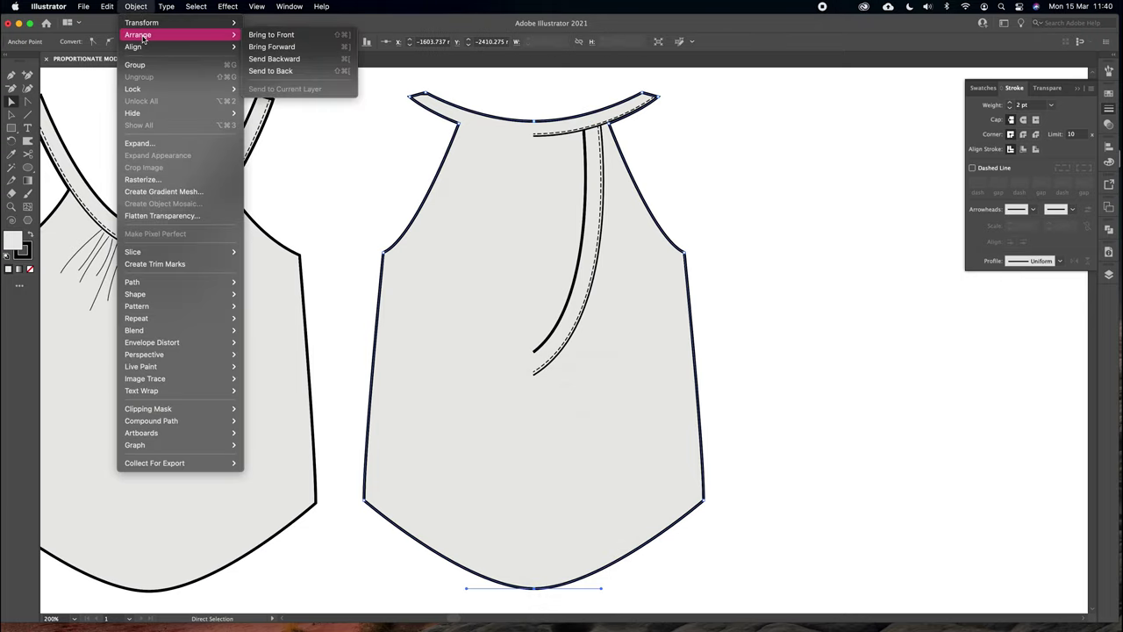
click(303, 81)
click(724, 168)
click(647, 233)
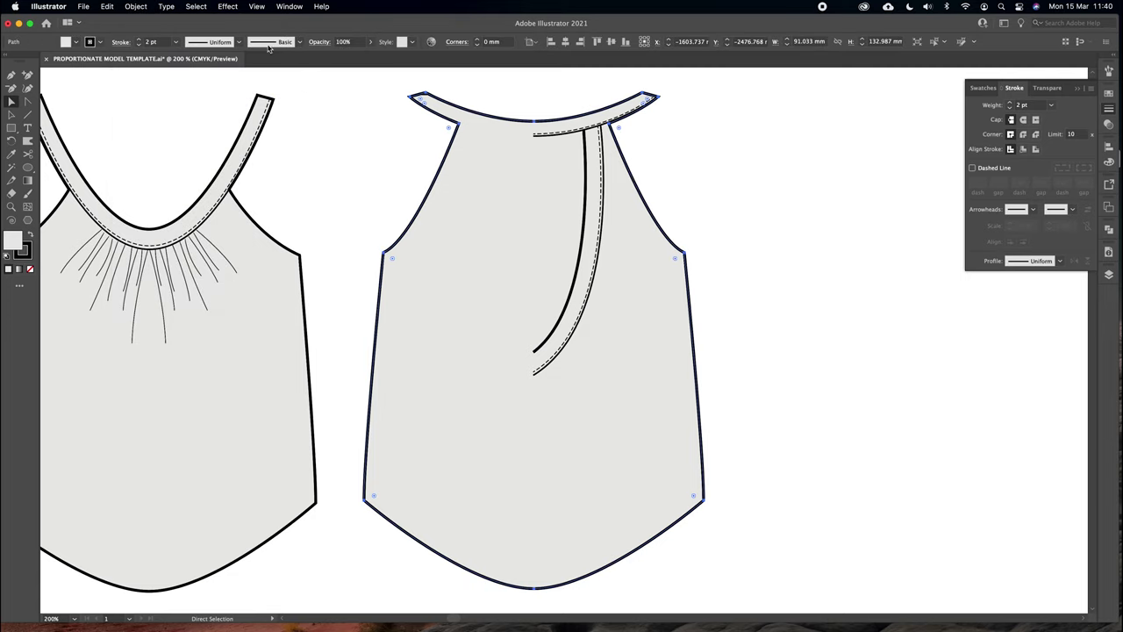
click(136, 7)
mouse_move(154, 32)
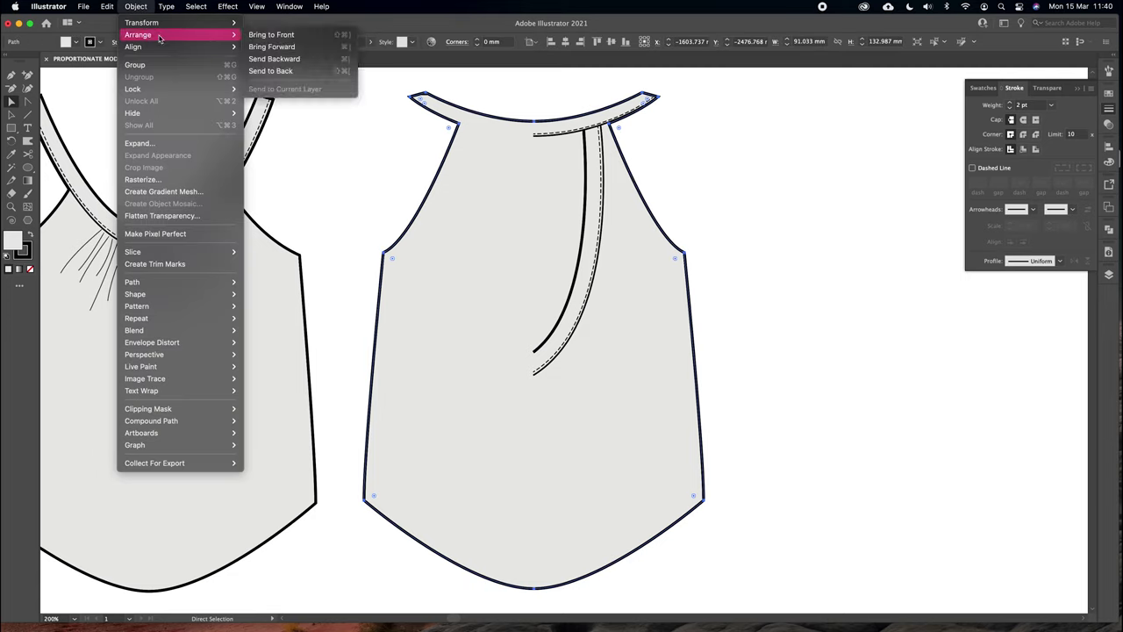
click(301, 72)
click(704, 167)
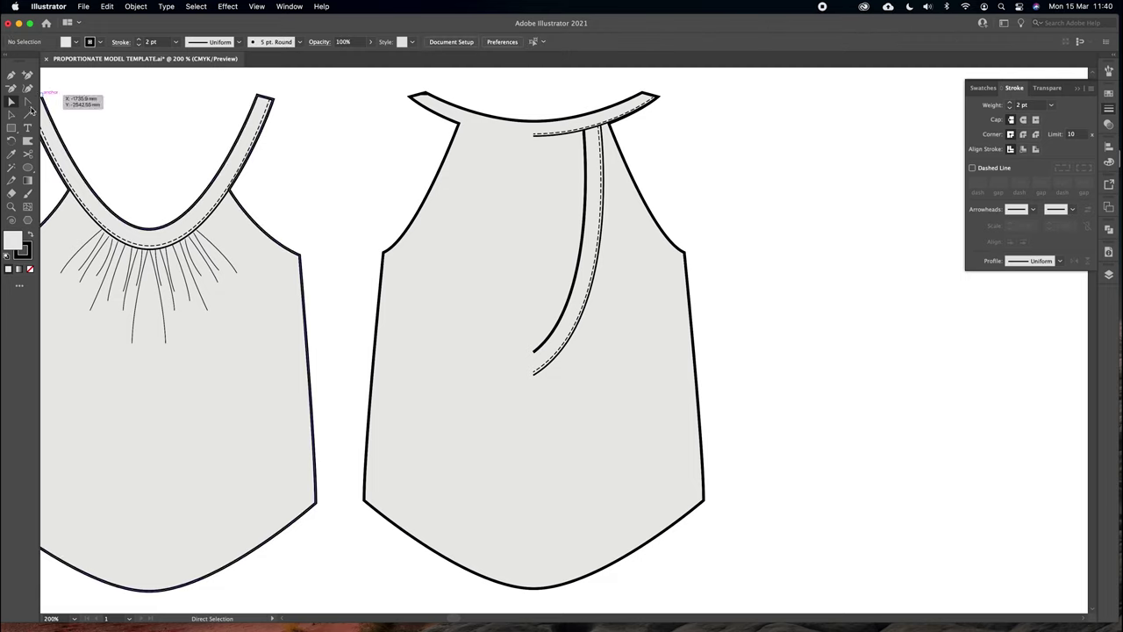
Ungroup the back view so the joined body outline is separate from the neckband lines
click(12, 115)
click(493, 162)
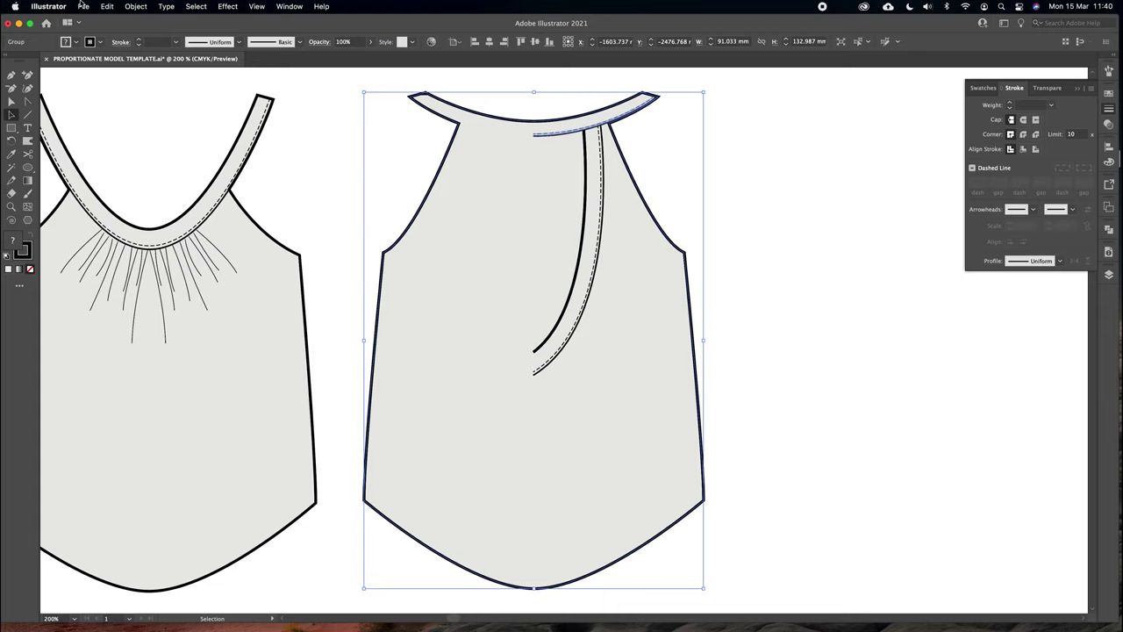
click(136, 6)
click(141, 76)
click(138, 7)
click(146, 77)
click(676, 138)
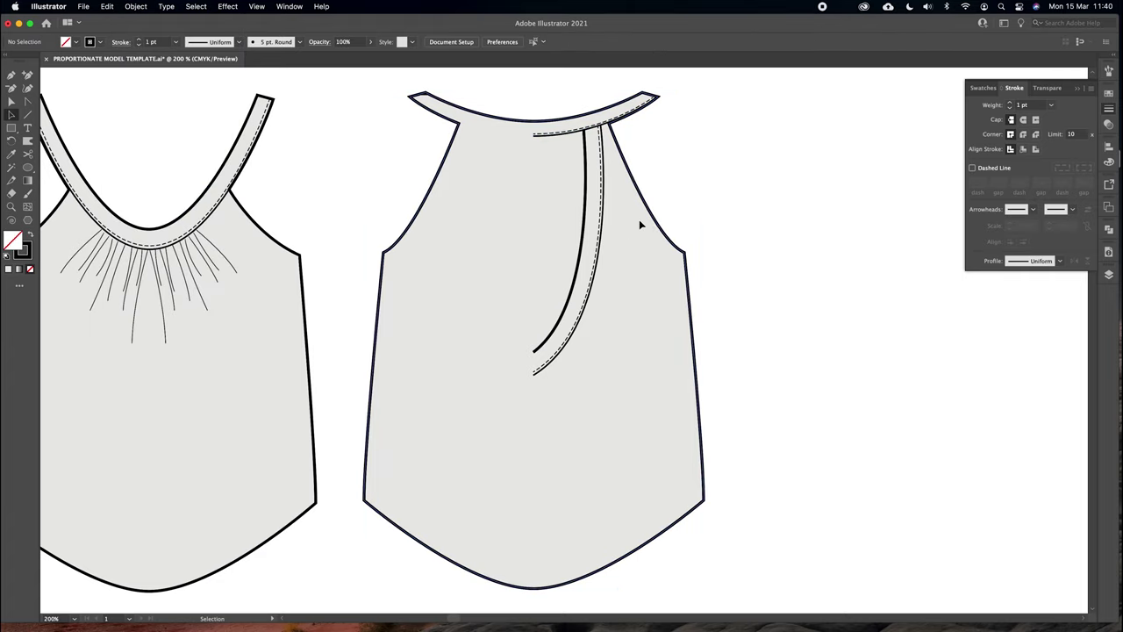
Send the ungrouped body outline to the back, behind all neckband and opening lines
click(639, 220)
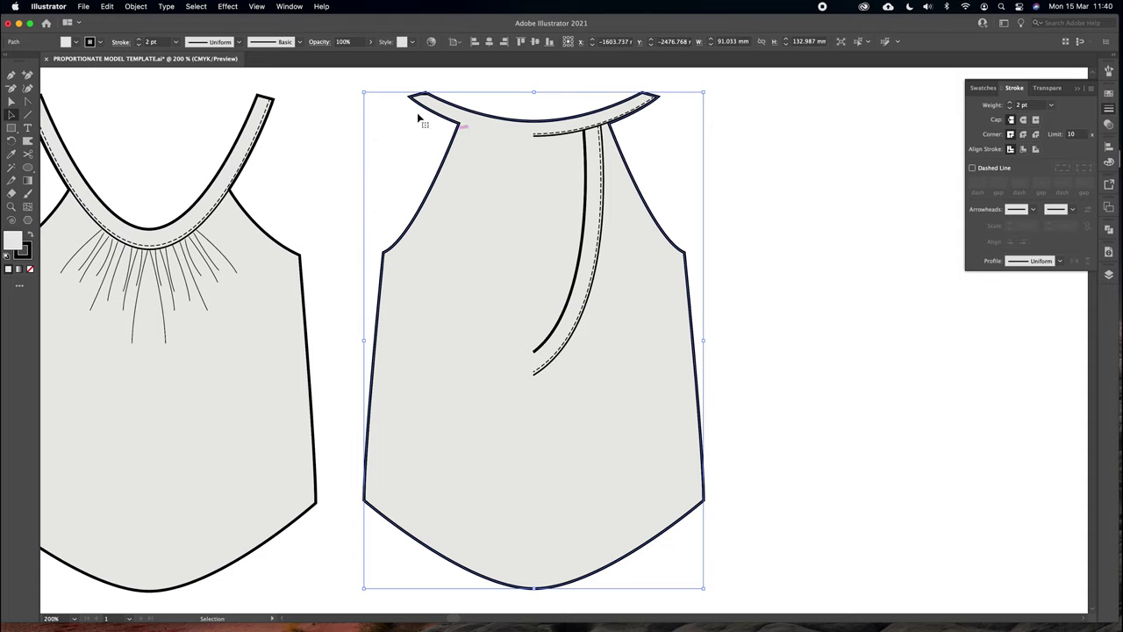
click(135, 6)
mouse_move(176, 34)
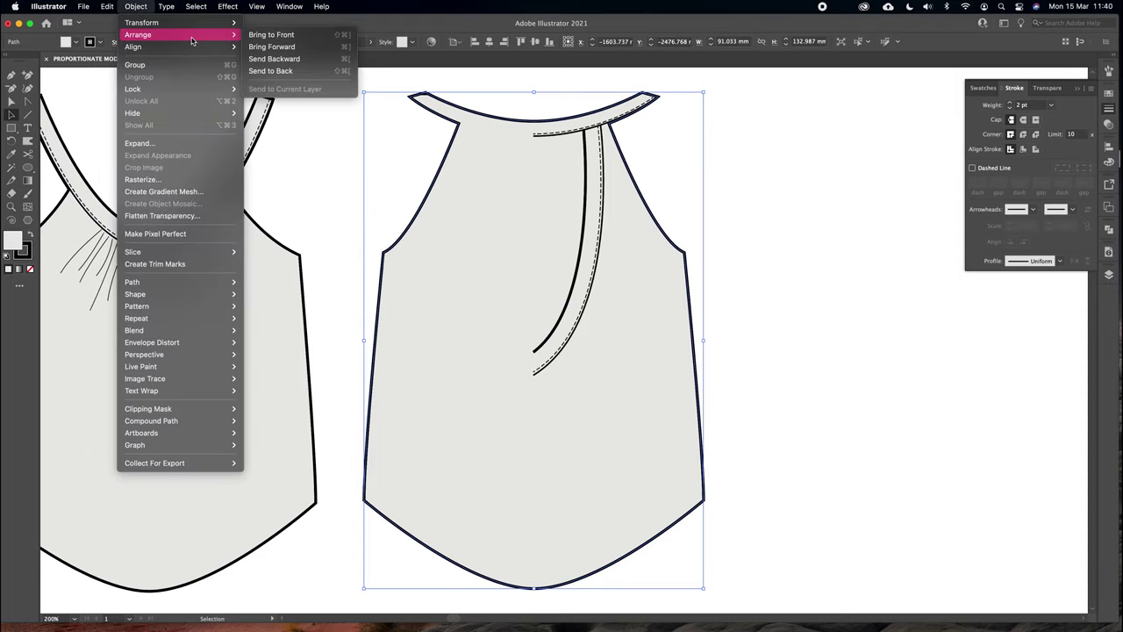
click(304, 71)
click(688, 220)
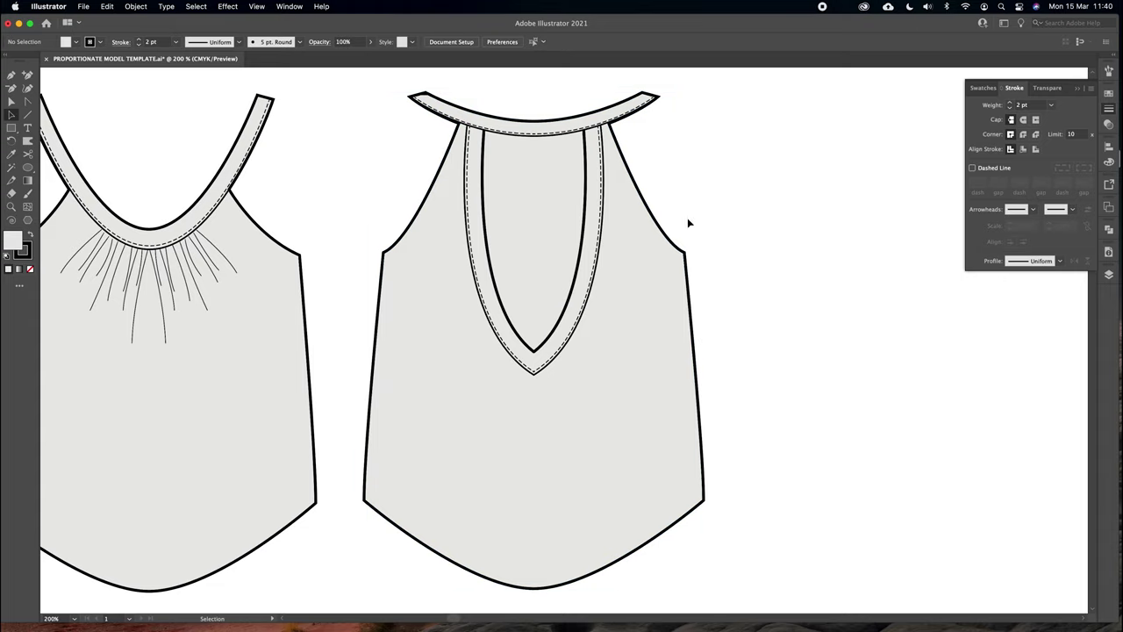
Unite the back body outline into one shape with Pathfinder and lock it
click(660, 224)
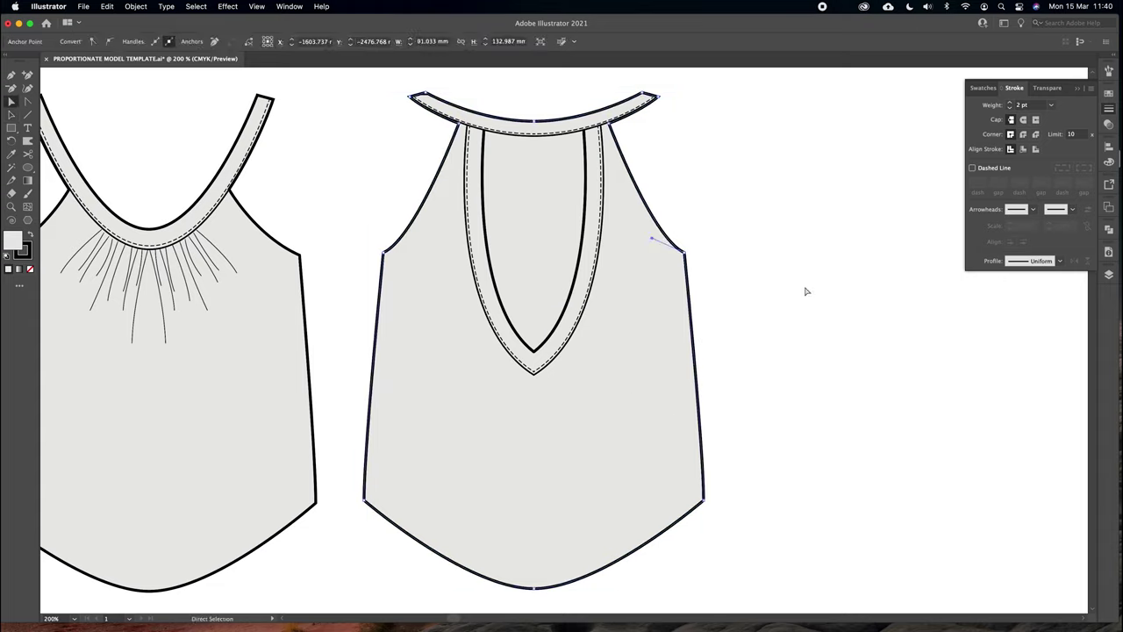
click(1110, 229)
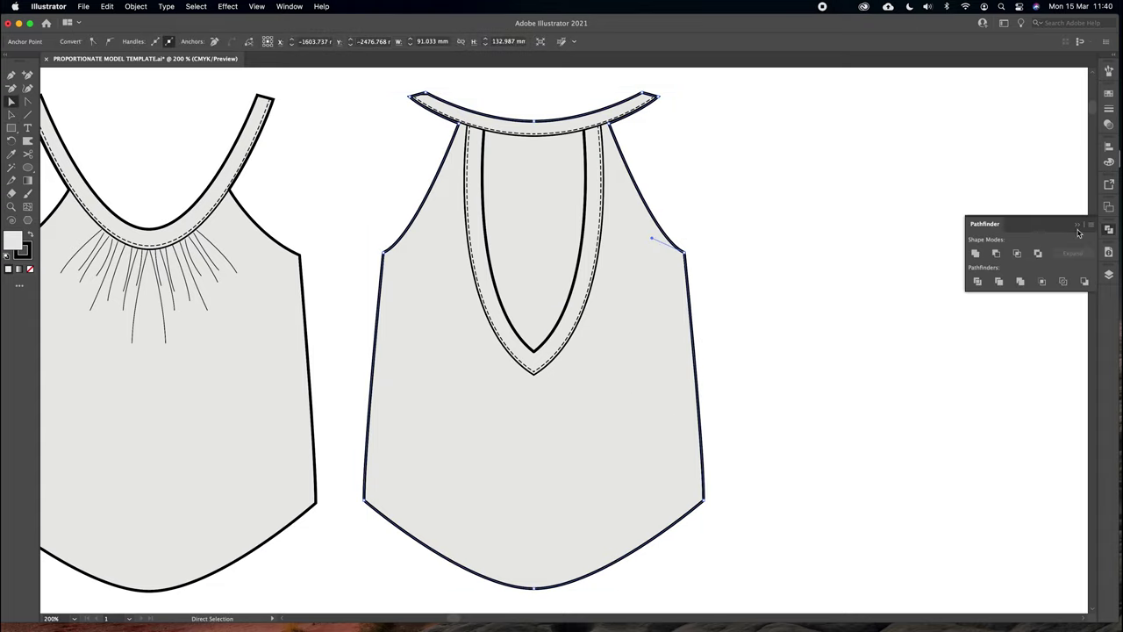
click(976, 253)
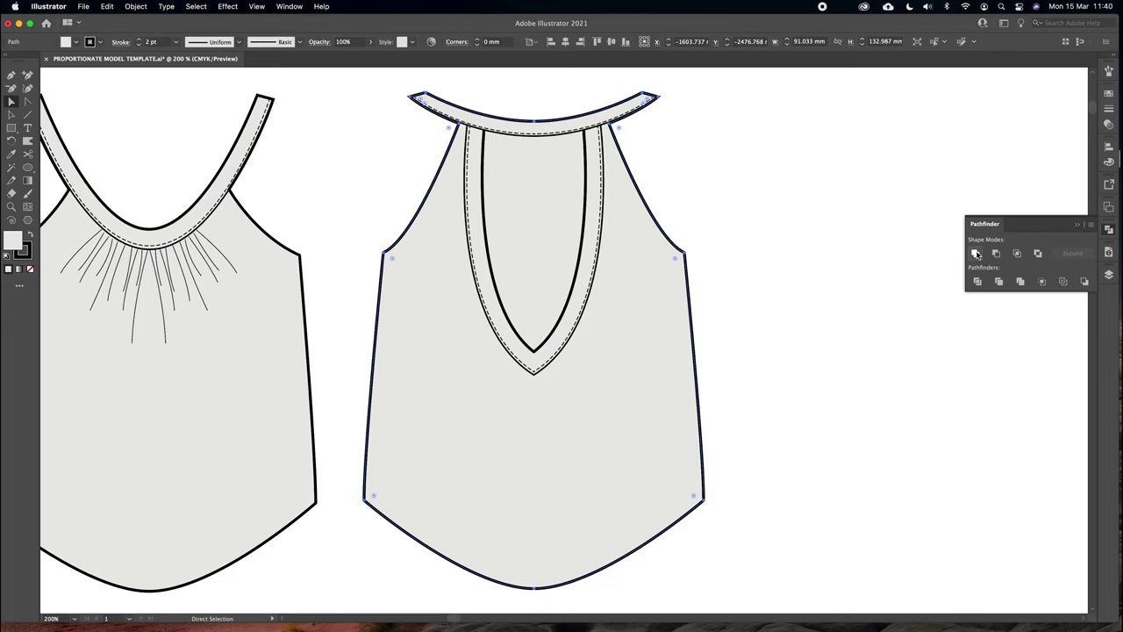
click(134, 7)
mouse_move(153, 90)
click(255, 90)
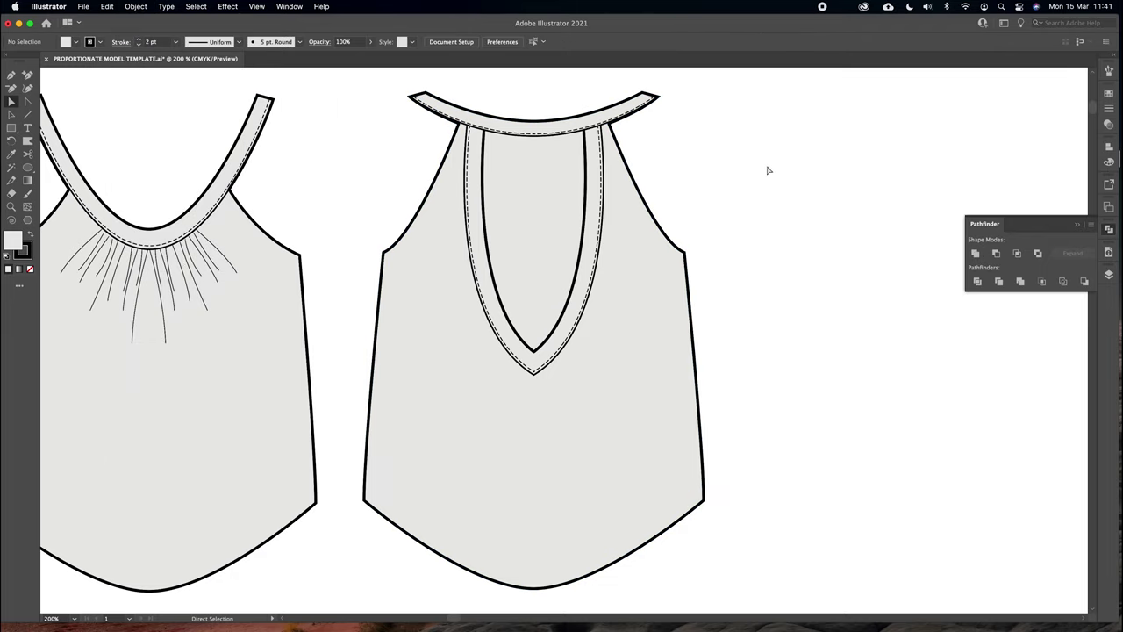
Average and join the lower endpoints of the two inner opening lines at the centre back
drag(538, 327, 531, 358)
key(super+z)
click(533, 306)
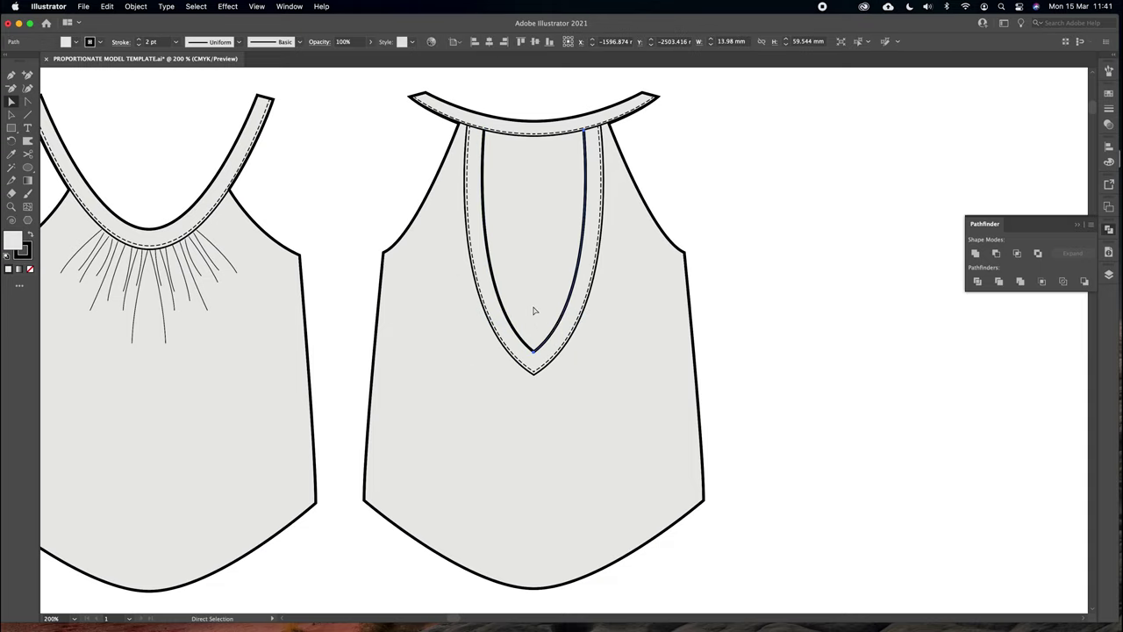
drag(539, 304, 509, 372)
right_click(534, 307)
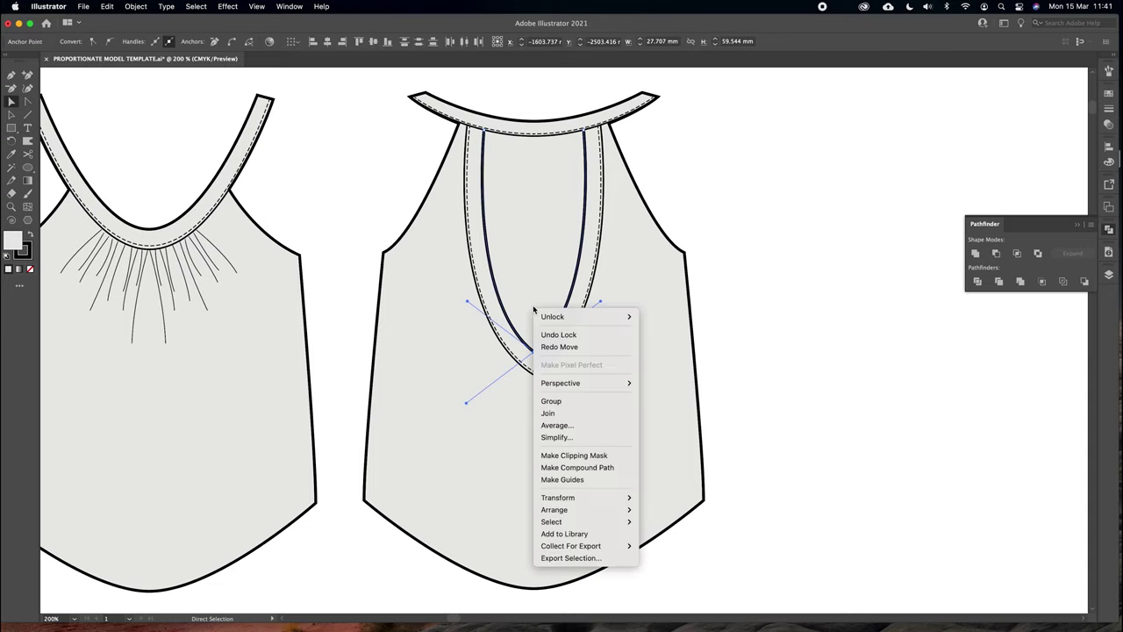
click(550, 424)
right_click(527, 300)
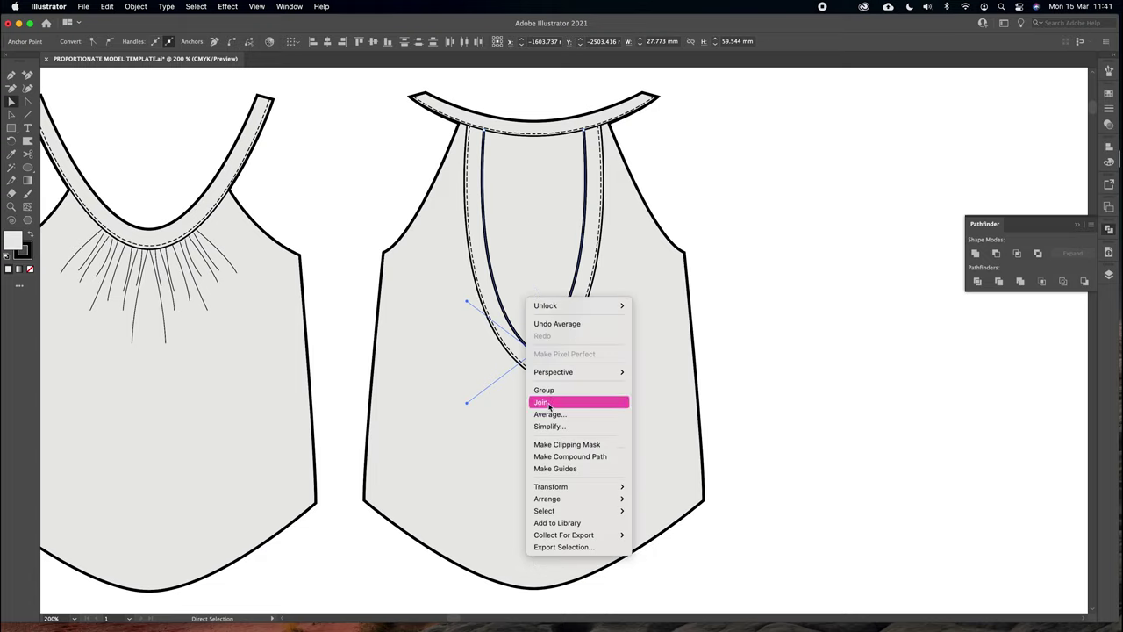
click(550, 403)
Average and join the lower endpoints of the outer opening seam lines, and lock the joined path
drag(549, 397, 521, 369)
right_click(562, 394)
click(579, 487)
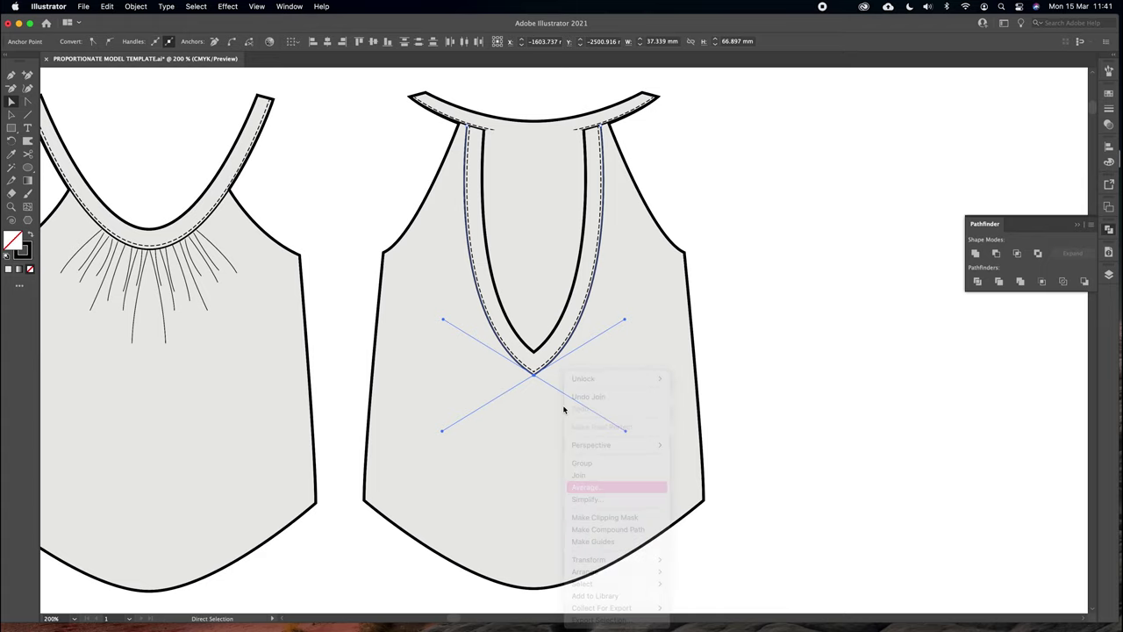
key(Return)
right_click(545, 365)
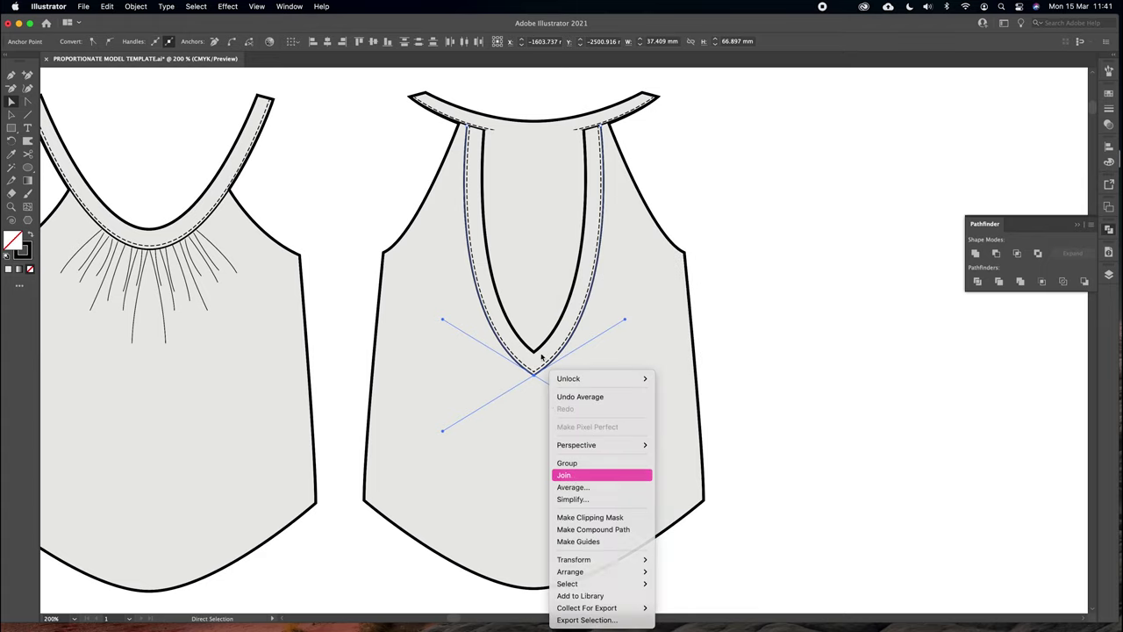
click(561, 471)
click(136, 6)
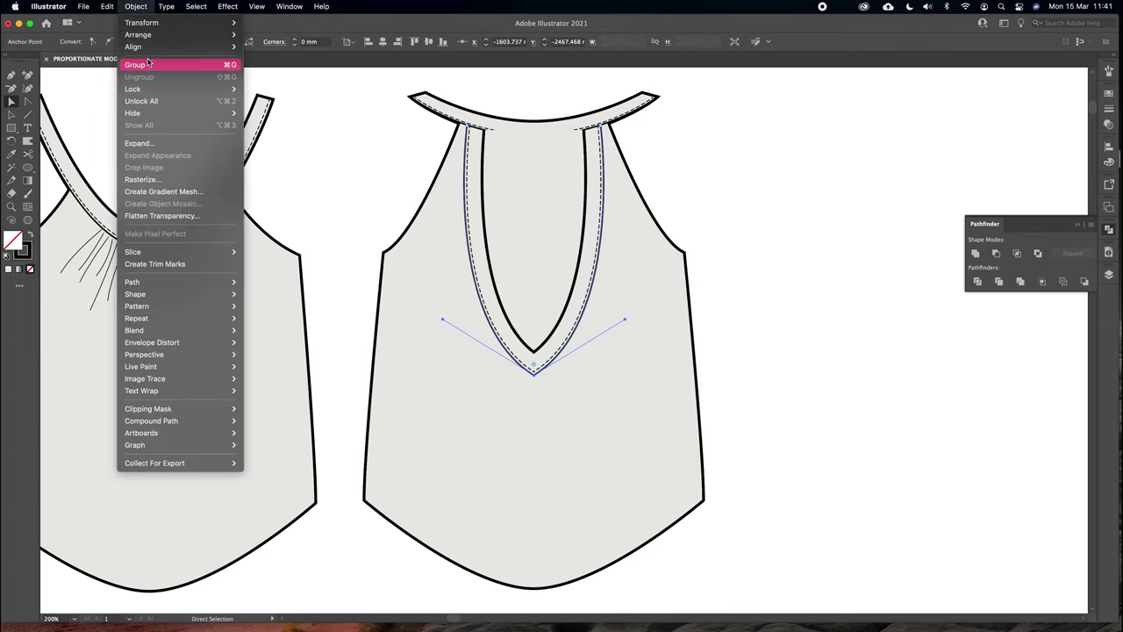
mouse_move(153, 89)
click(263, 89)
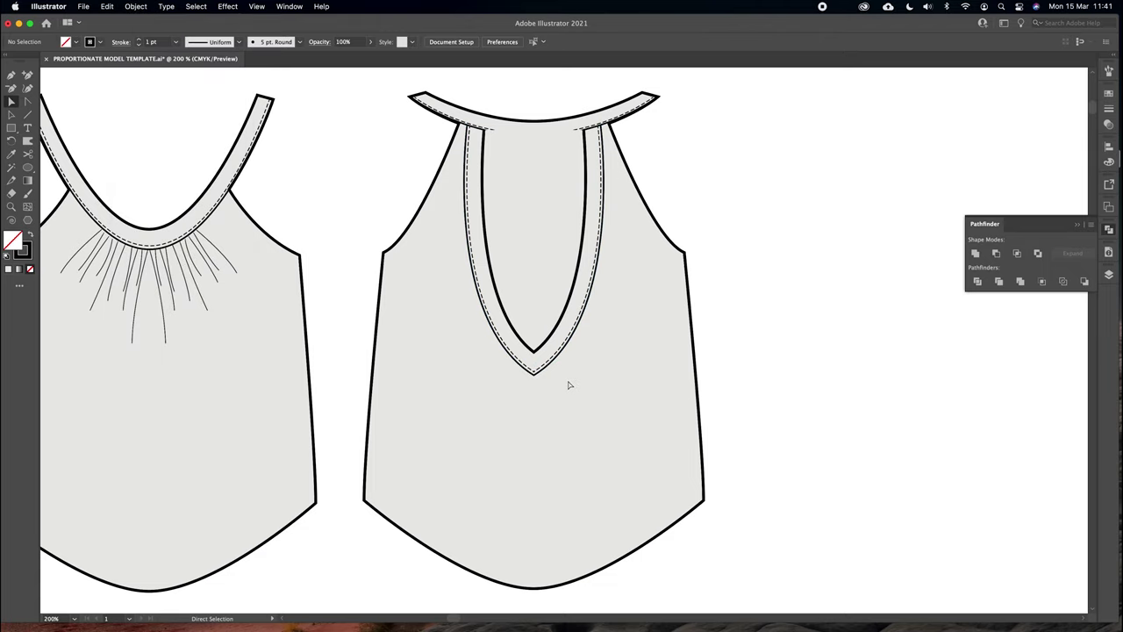
Average and join the dashed topstitch lines at the point of the back opening
click(533, 371)
right_click(535, 372)
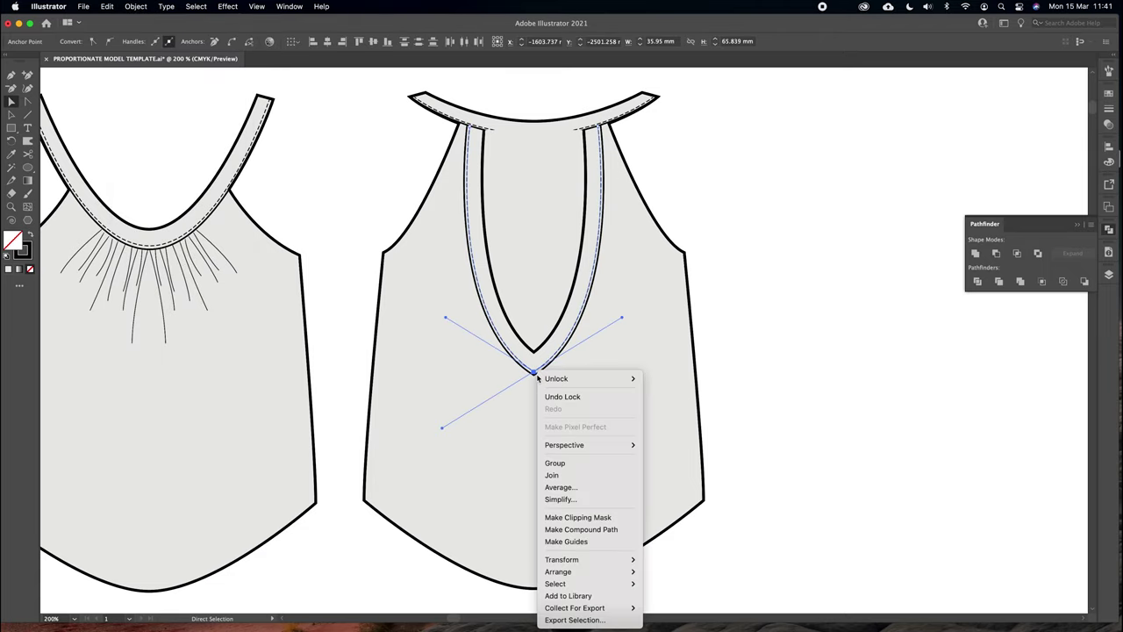
click(560, 486)
right_click(546, 333)
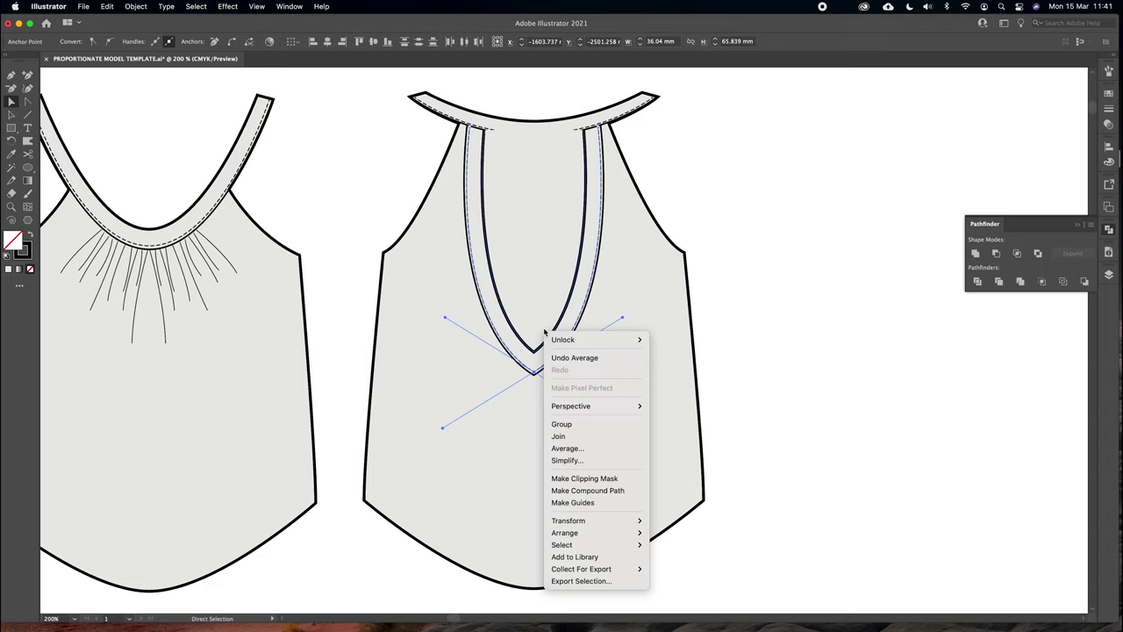
click(558, 439)
click(657, 158)
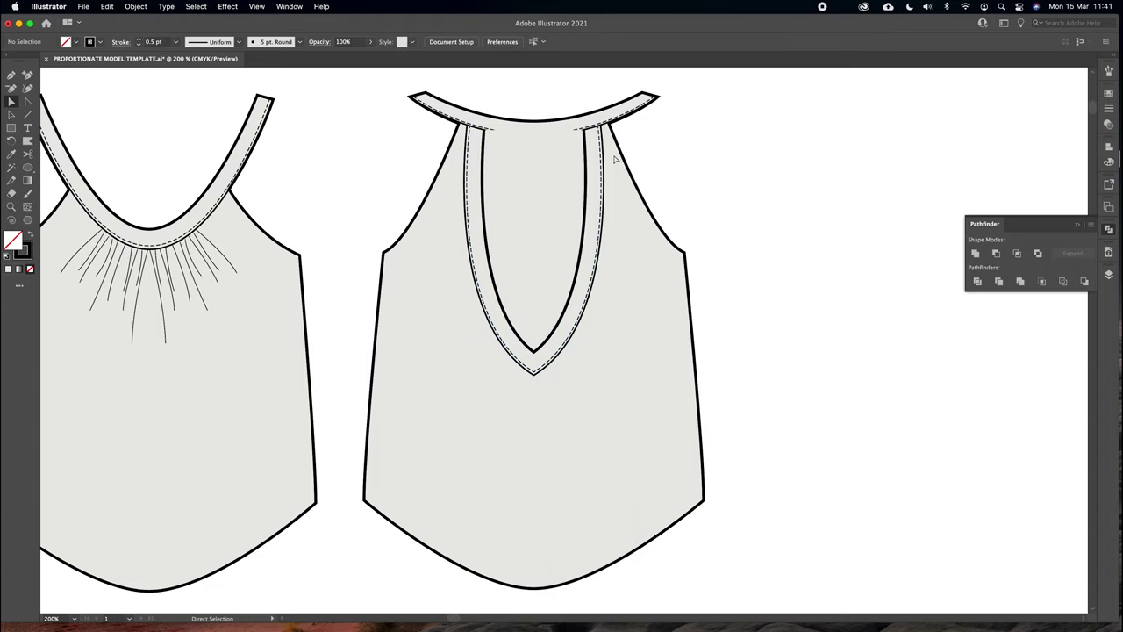
Remove the fill from the joined inner opening line so it has only a stroke
click(584, 151)
key(super+equal)
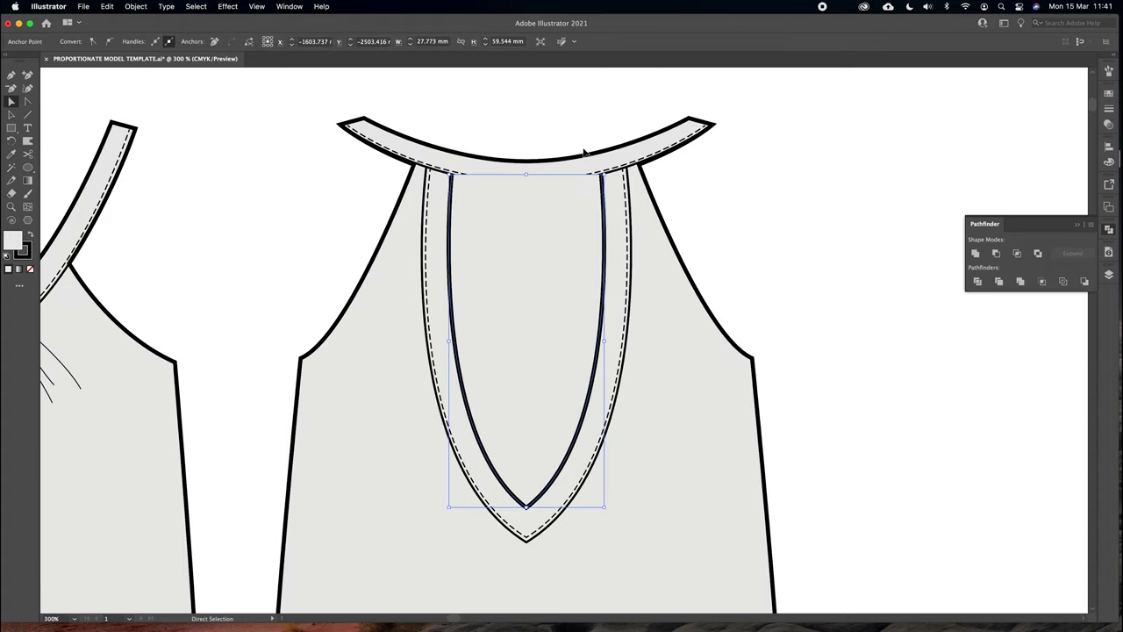
key(super+minus)
drag(612, 188, 615, 157)
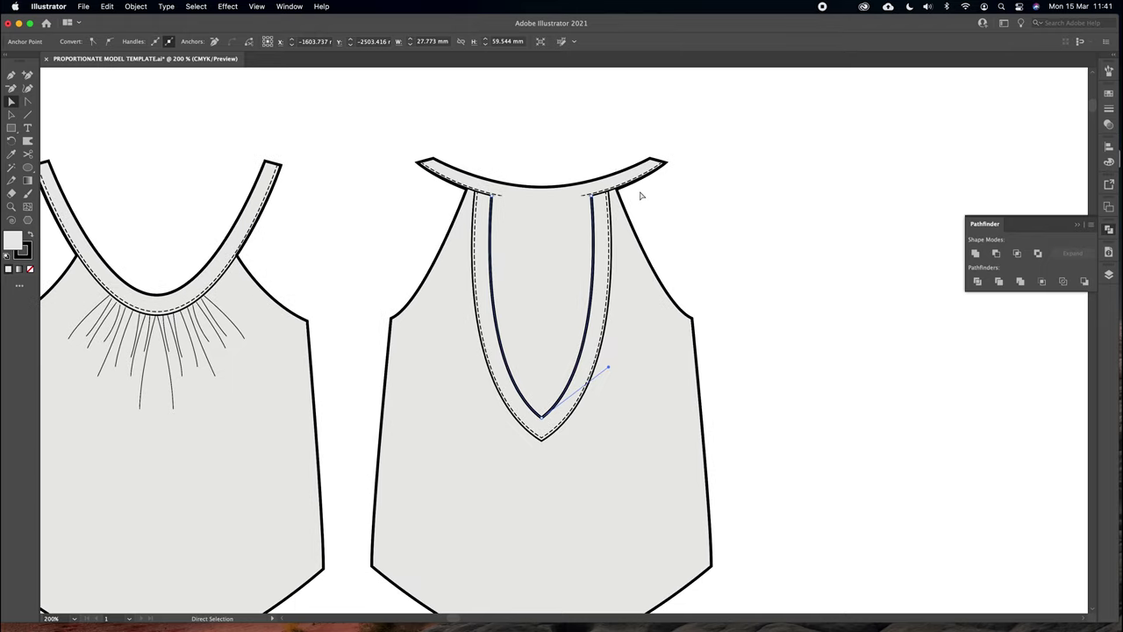
key(super+equal)
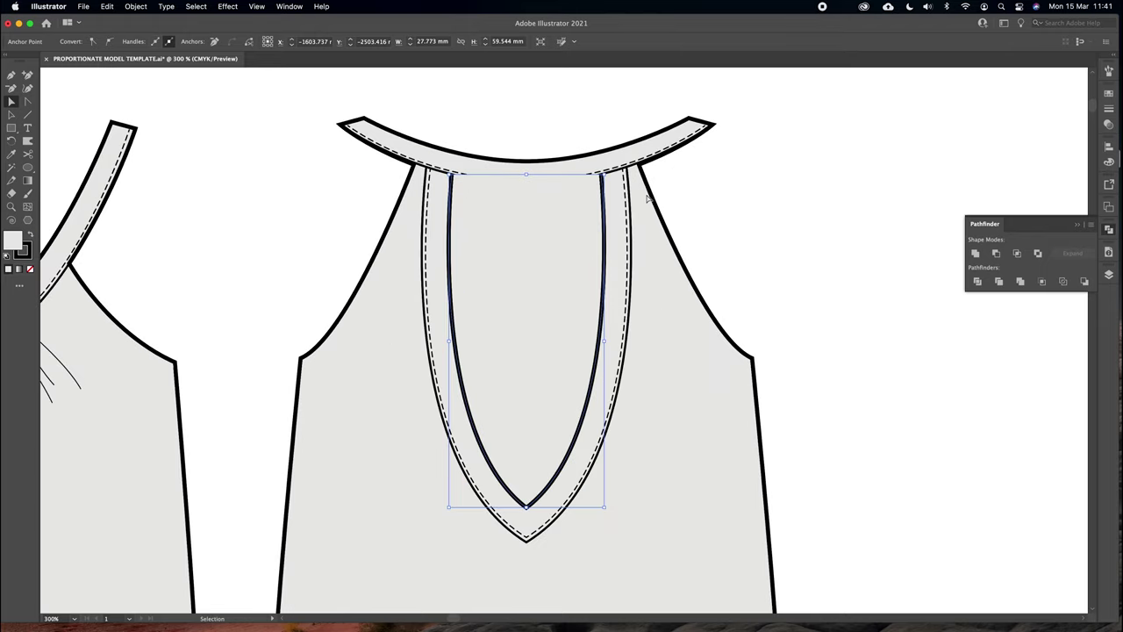
click(29, 269)
click(502, 214)
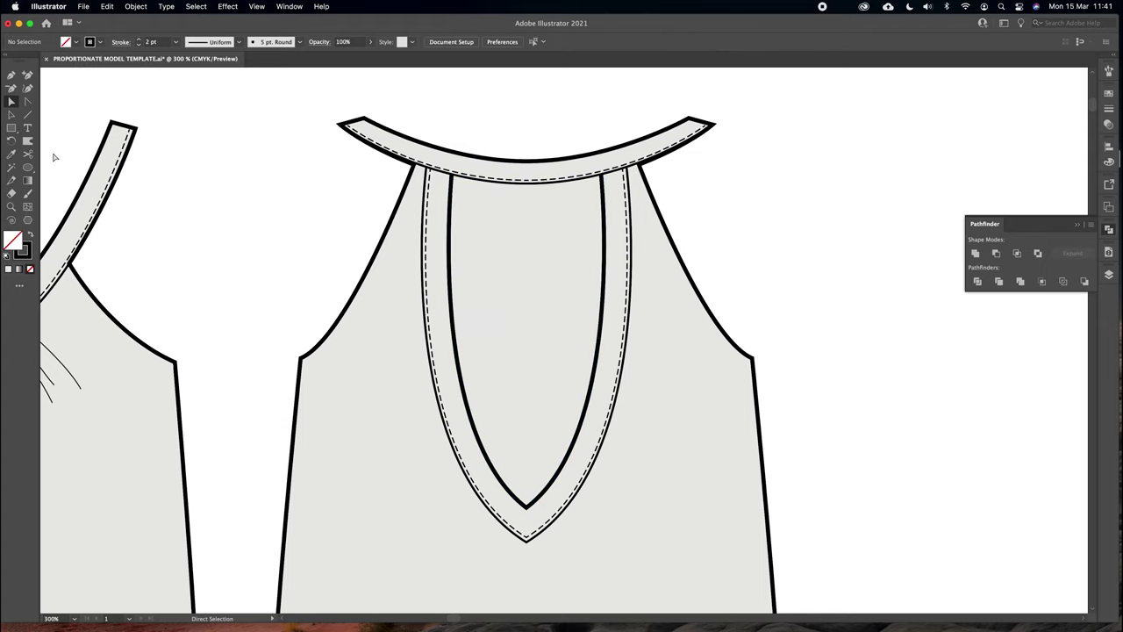
Close the inner opening's top with a curved Pen segment and align its middle anchor to the neckband's lower edge
click(11, 75)
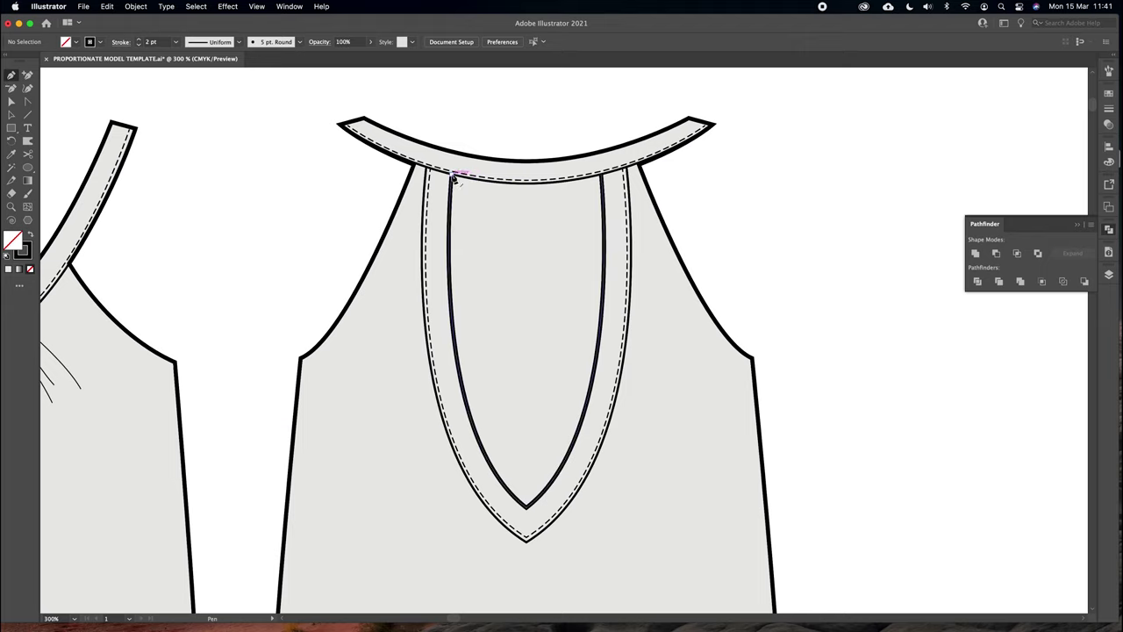
click(454, 175)
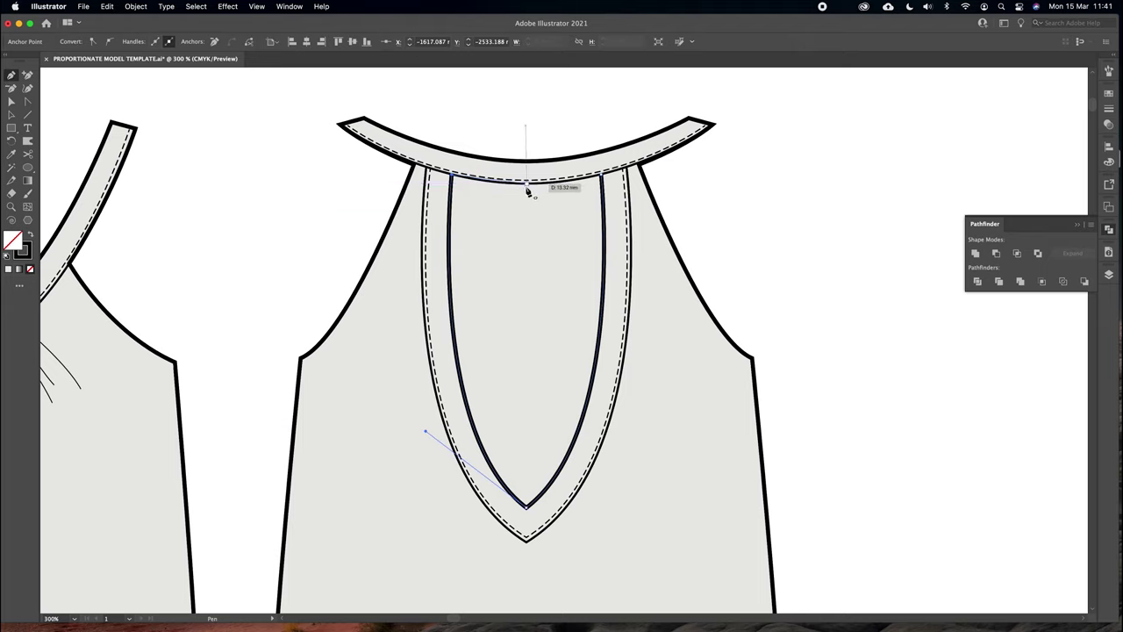
drag(525, 189, 569, 190)
click(602, 176)
click(11, 101)
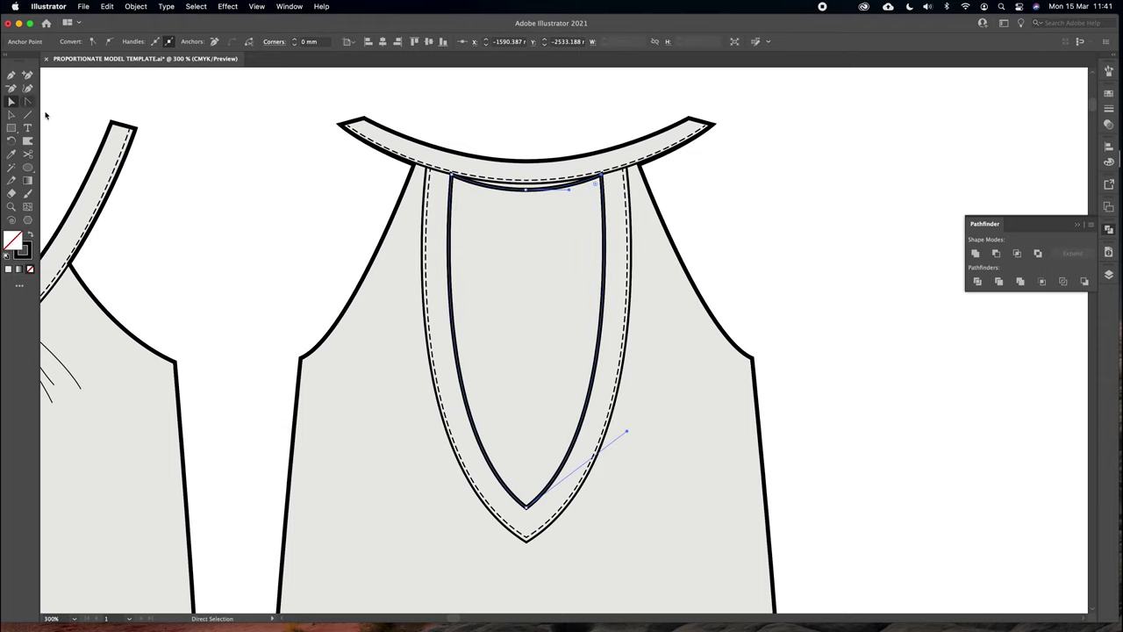
drag(524, 191, 525, 184)
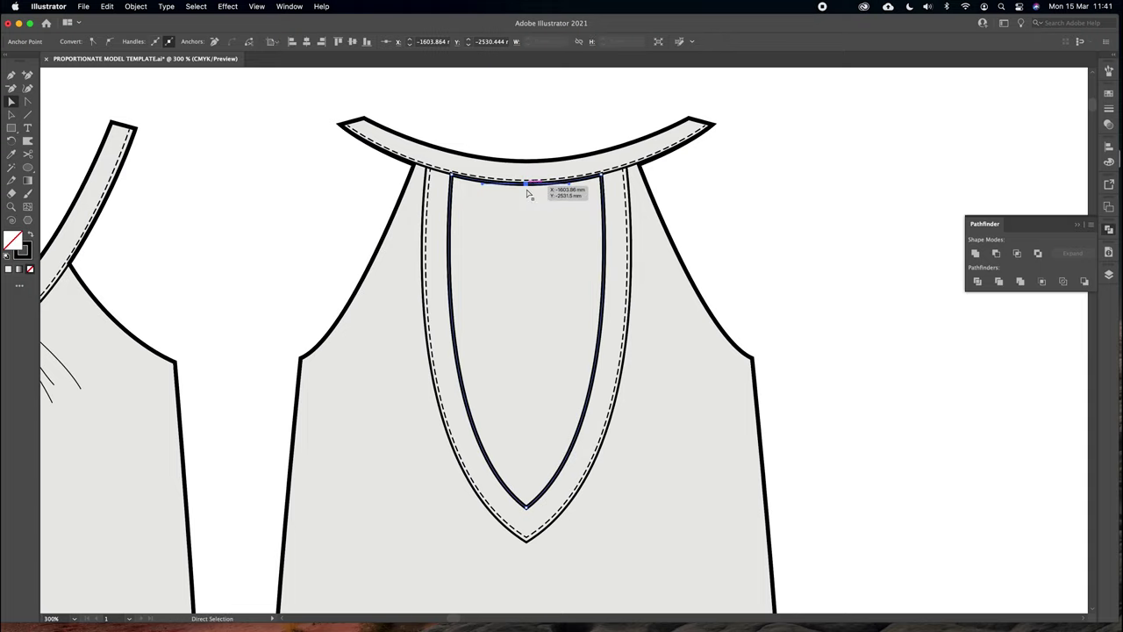
click(747, 186)
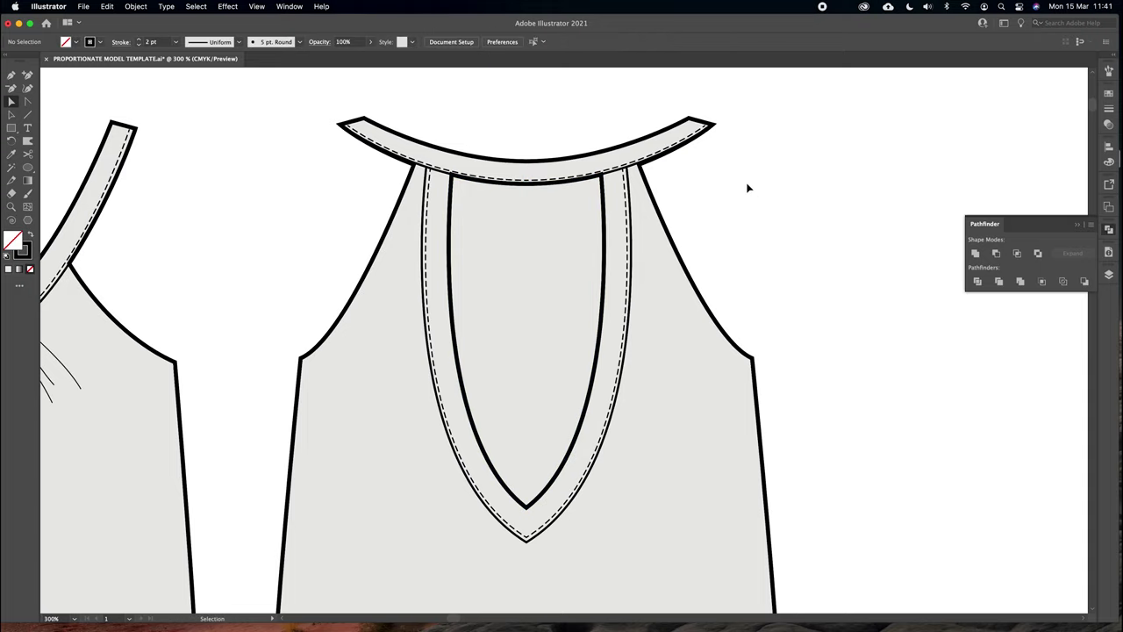
Unlock all locked objects in the drawing
key(super+minus)
key(super+minus)
drag(732, 254, 711, 201)
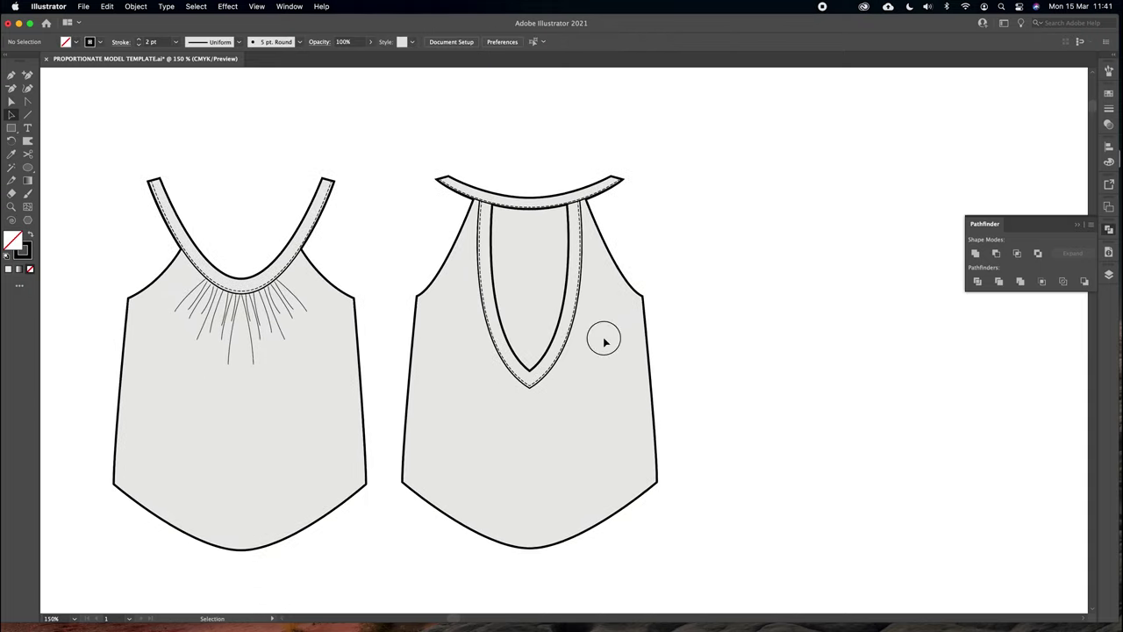
click(134, 8)
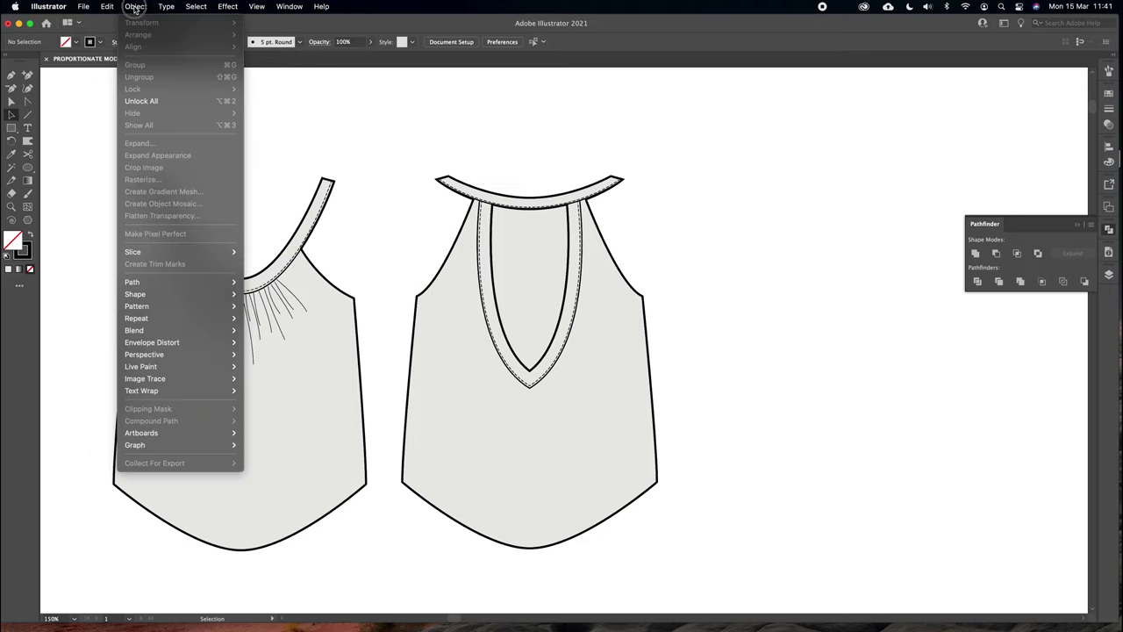
click(153, 100)
click(741, 209)
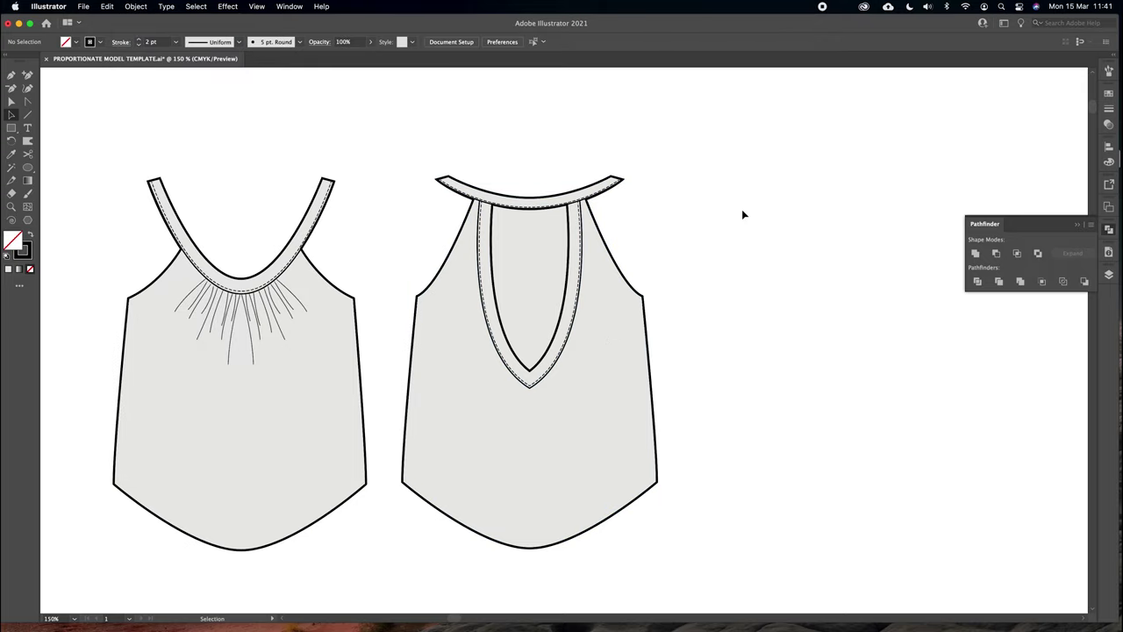
Make a compound path from the back body outline and the inner opening to cut out the opening
click(618, 321)
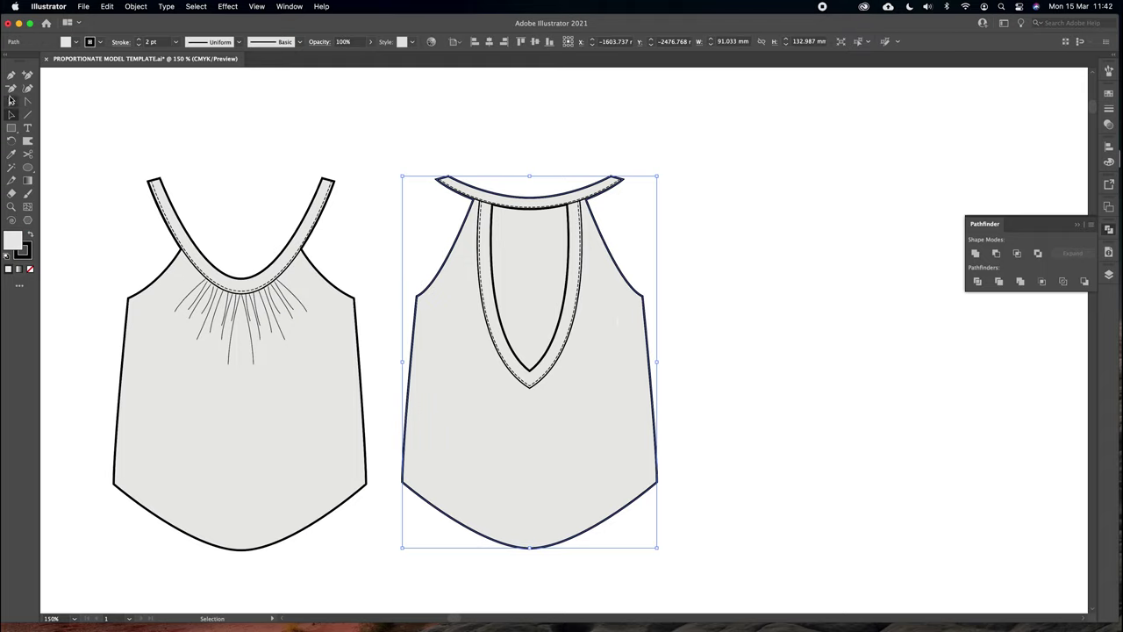
click(854, 261)
click(611, 332)
shift+click(517, 289)
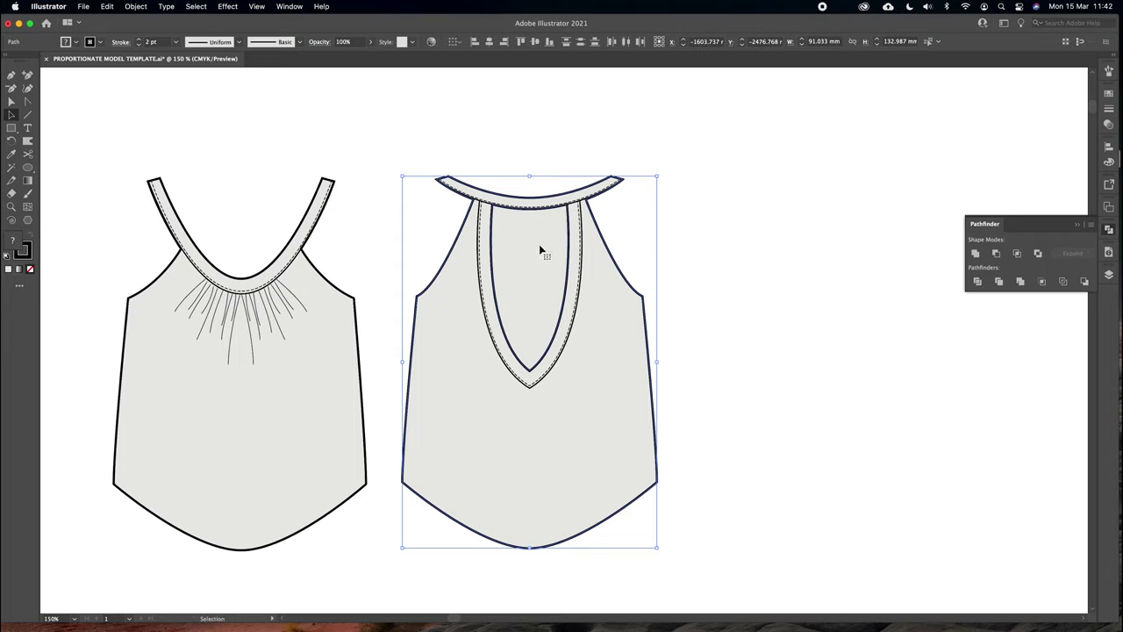
right_click(540, 252)
click(603, 390)
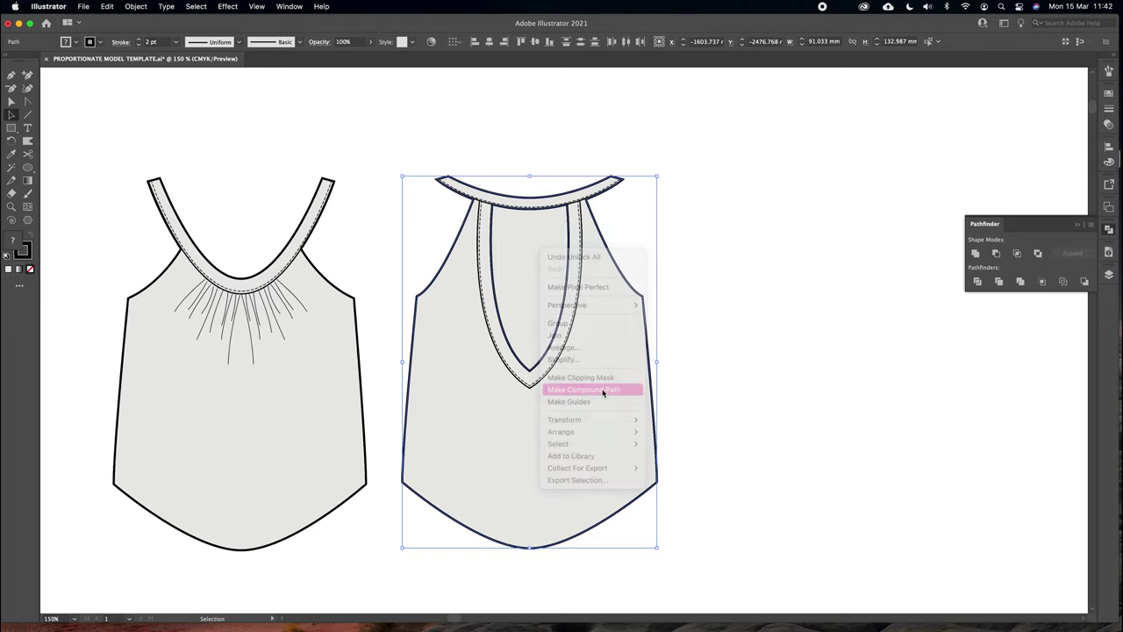
key(super+equal)
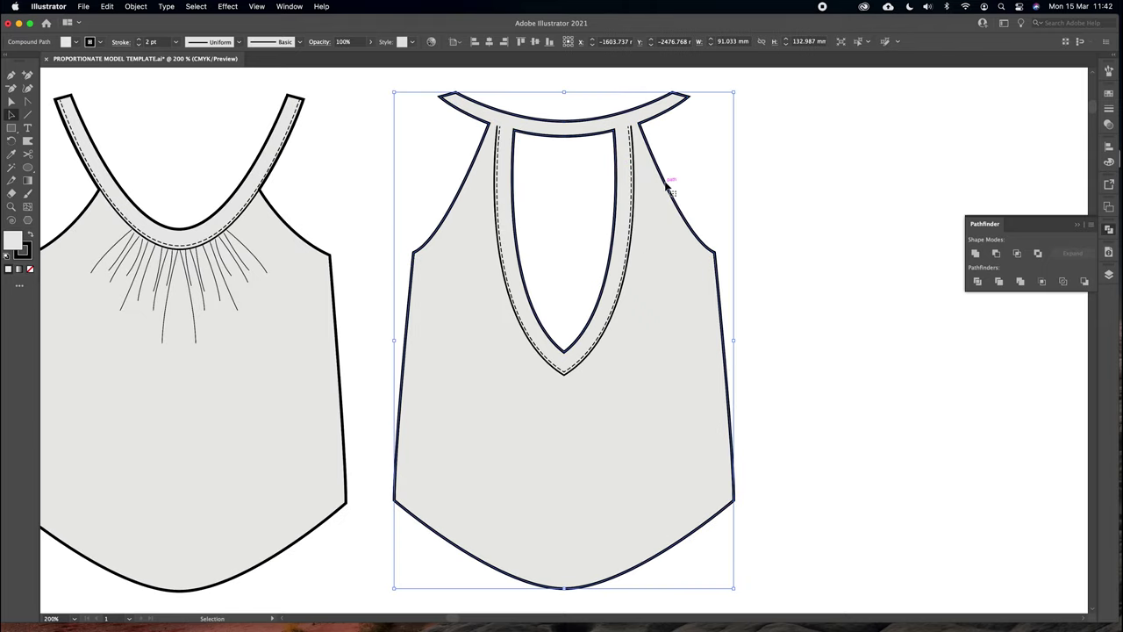
click(693, 179)
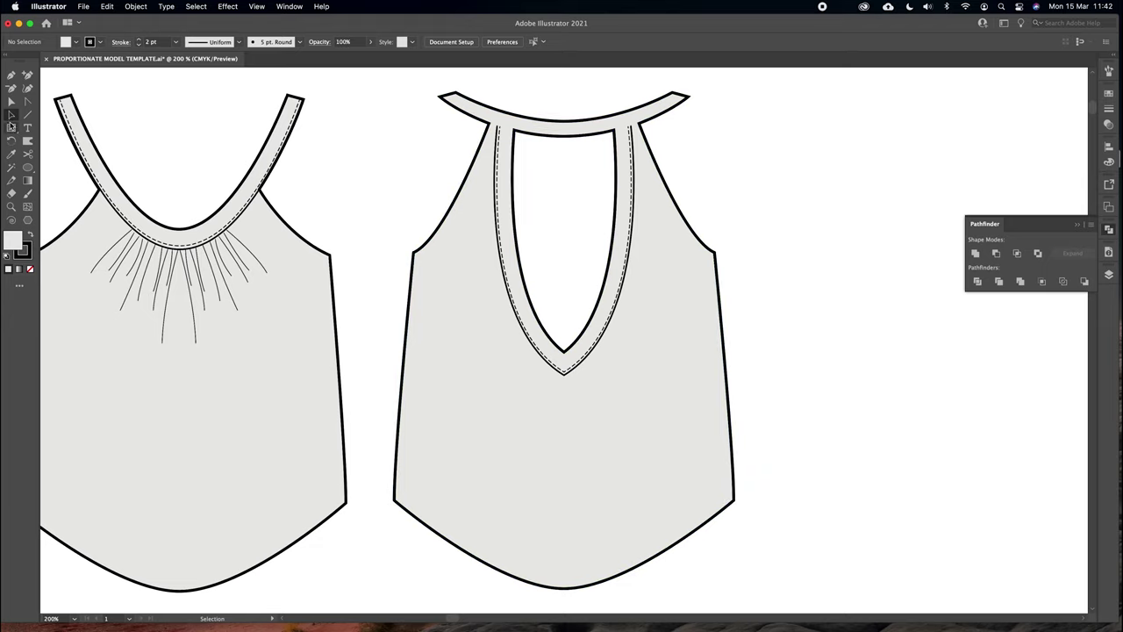
Send the compound back body shape to the back, behind the neckband seam and topstitching
click(541, 119)
click(135, 6)
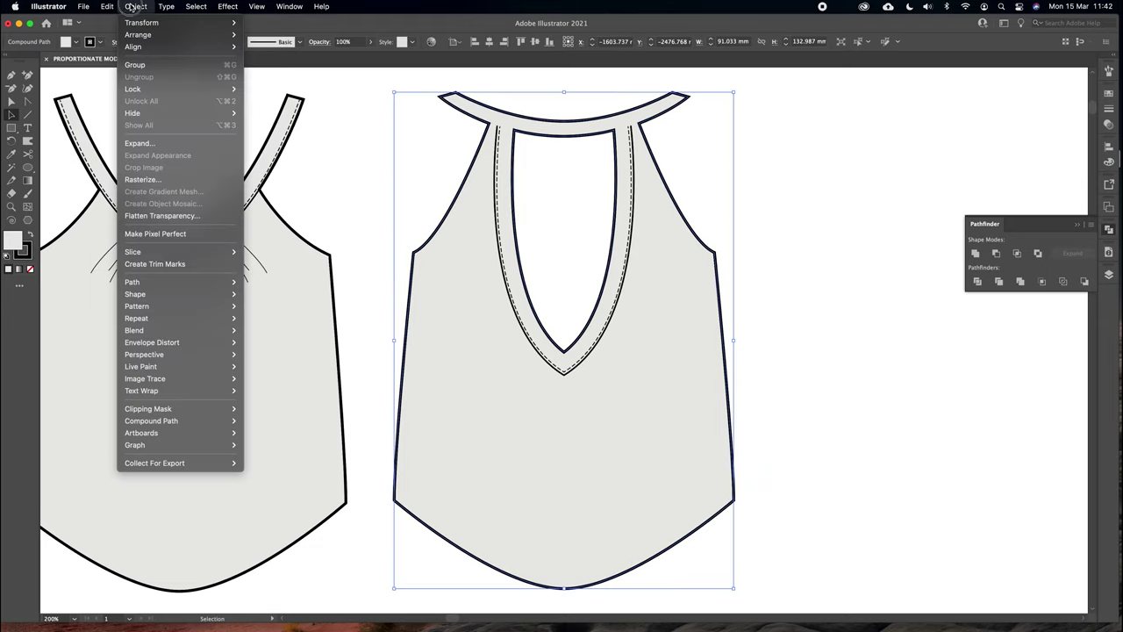
mouse_move(134, 50)
click(303, 71)
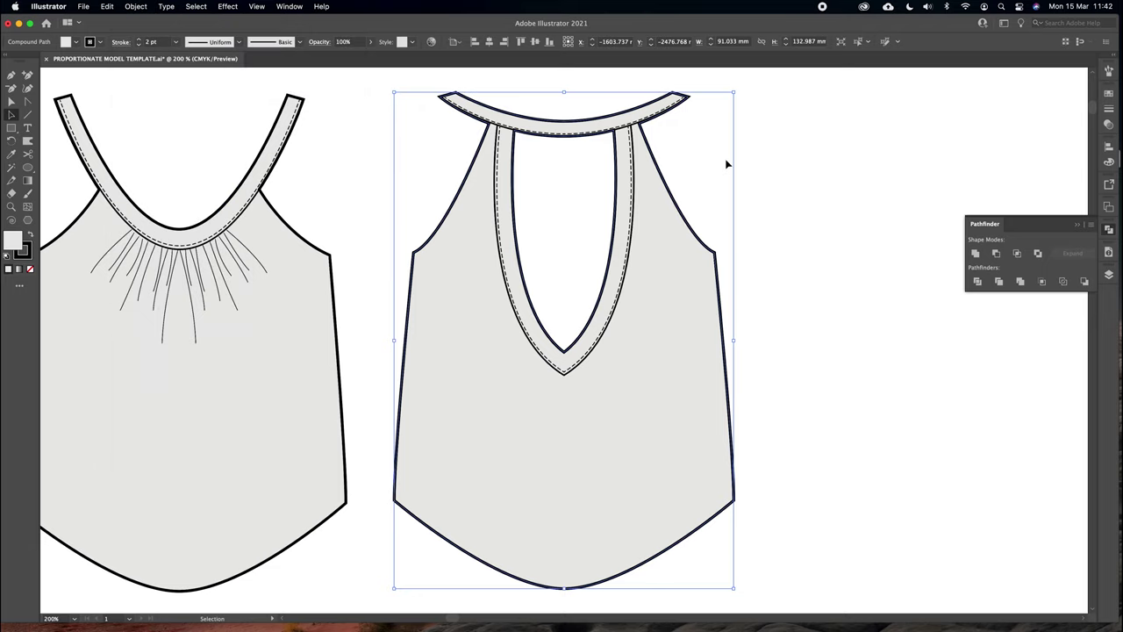
click(743, 155)
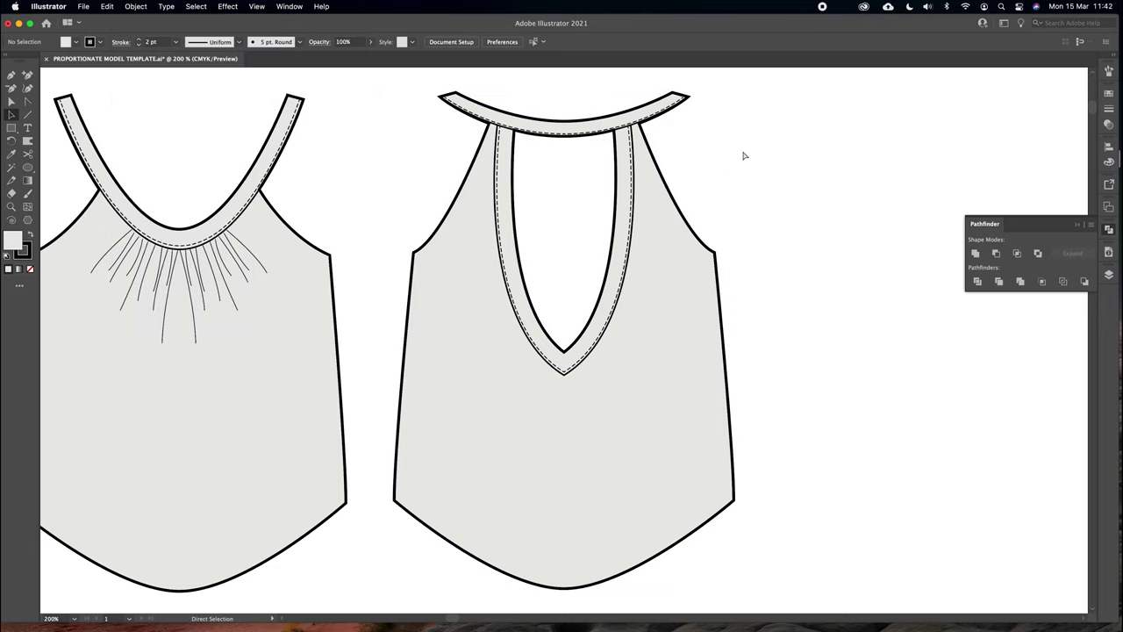
key(super+minus)
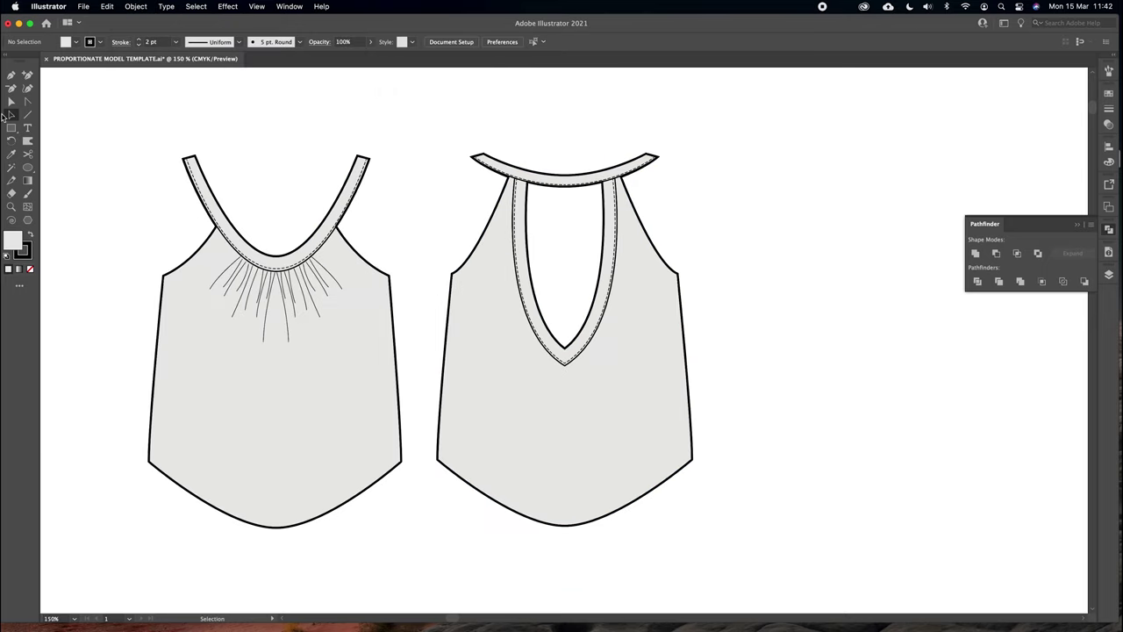
drag(447, 144, 760, 532)
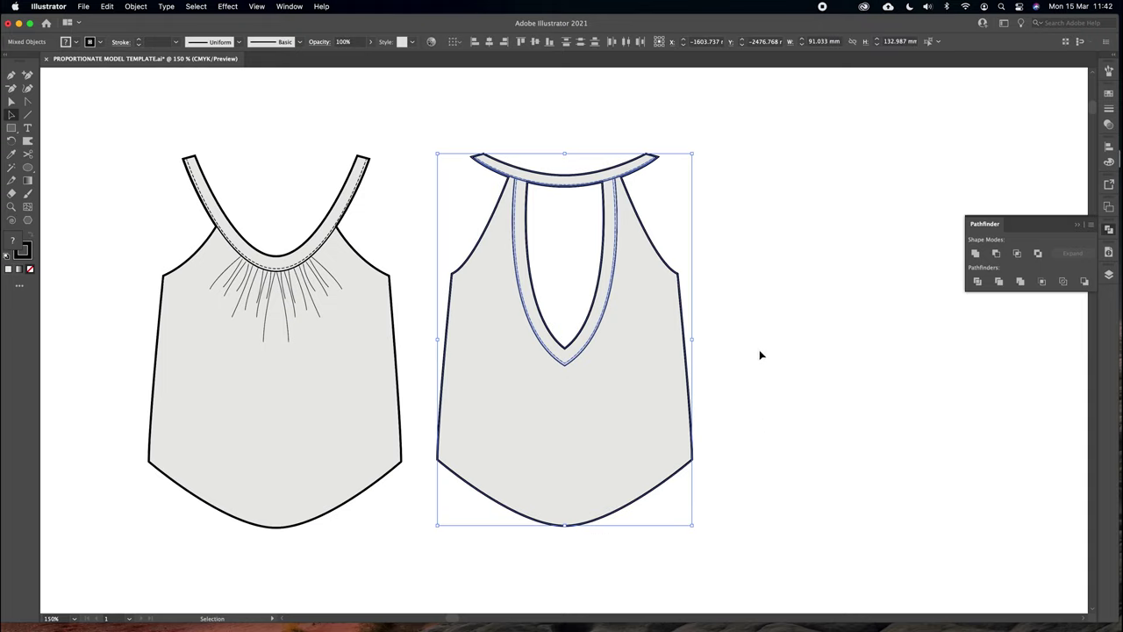
click(87, 181)
Draw a vertical centre-back seam from the opening's inner V point to the hem with a 1 pt stroke
click(28, 116)
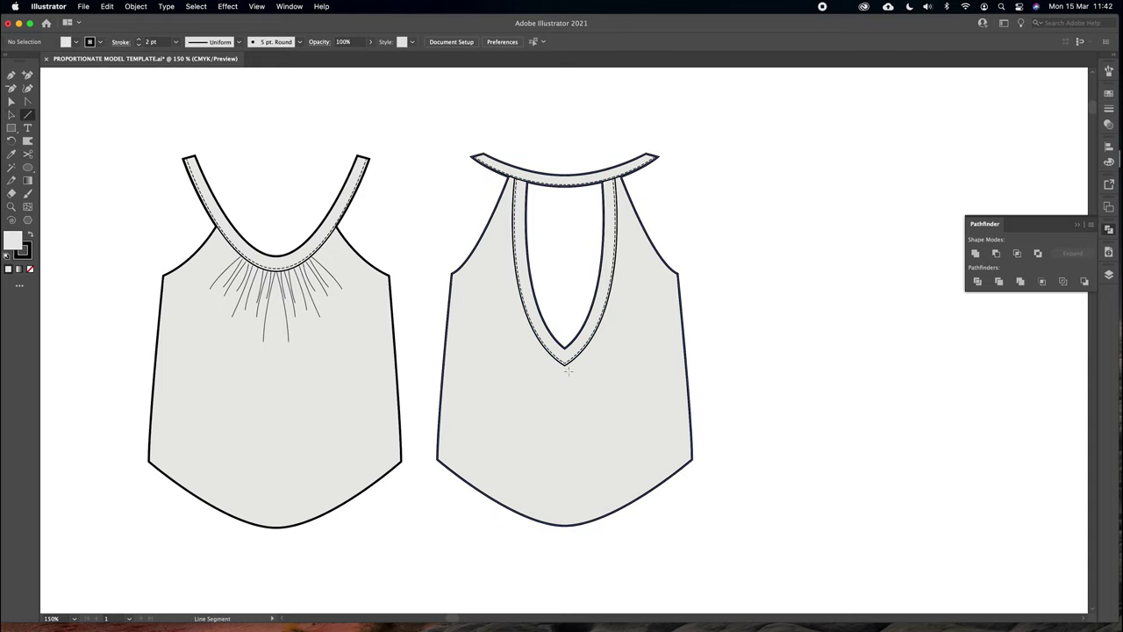
drag(566, 366, 565, 525)
key(a)
drag(565, 365, 566, 351)
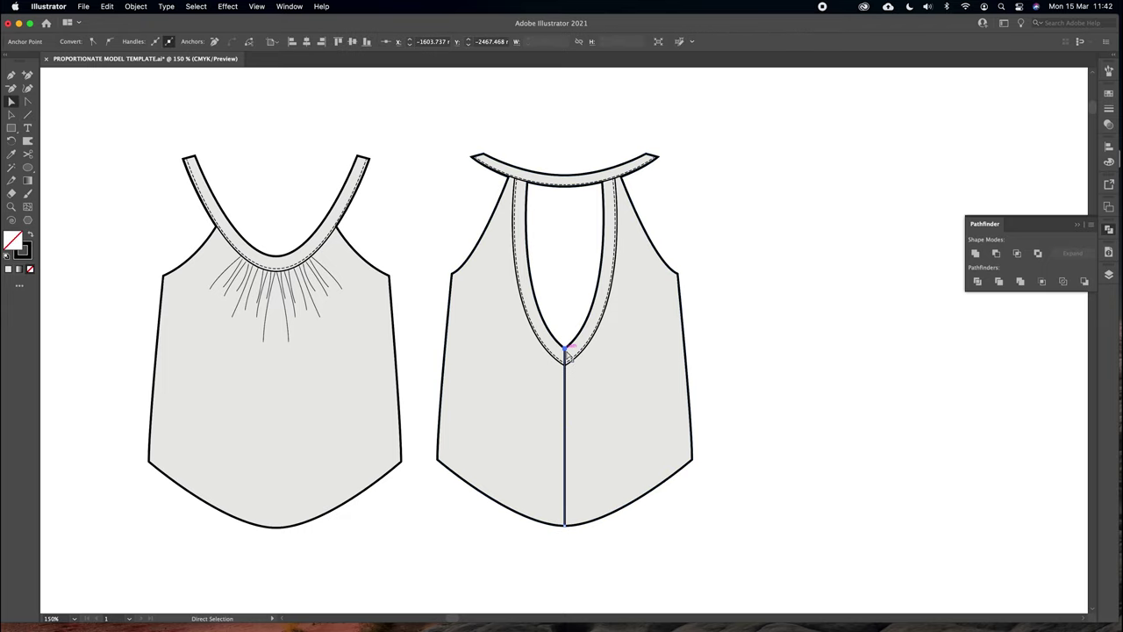
click(1110, 106)
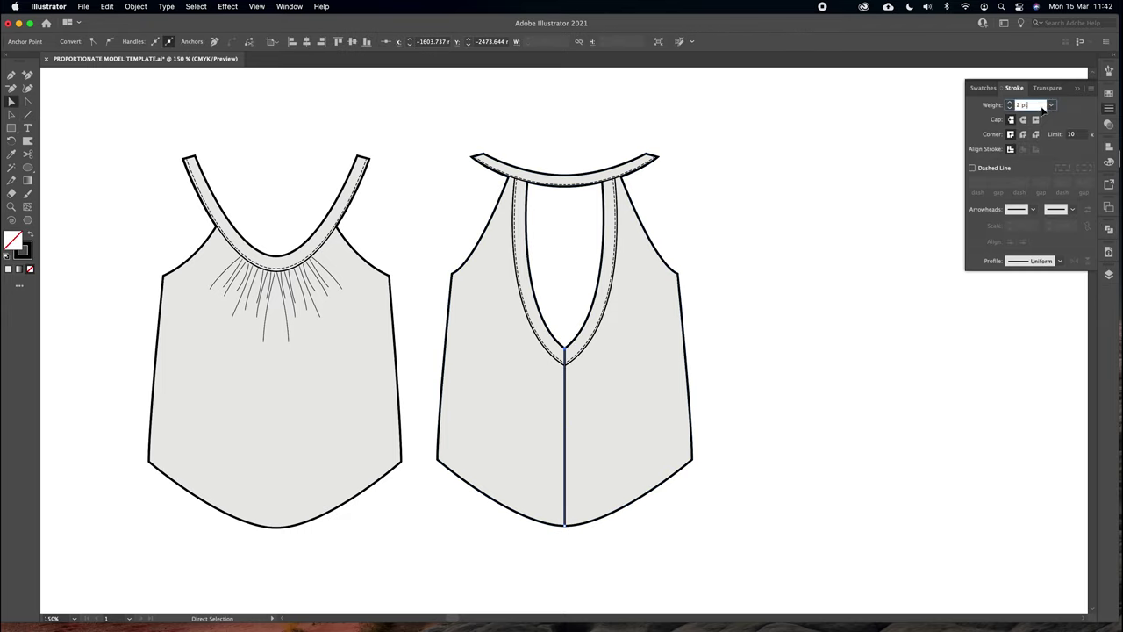
click(833, 257)
Group all the parts of the completed back view, including the centre-back seam
key(v)
drag(447, 137, 730, 506)
click(131, 7)
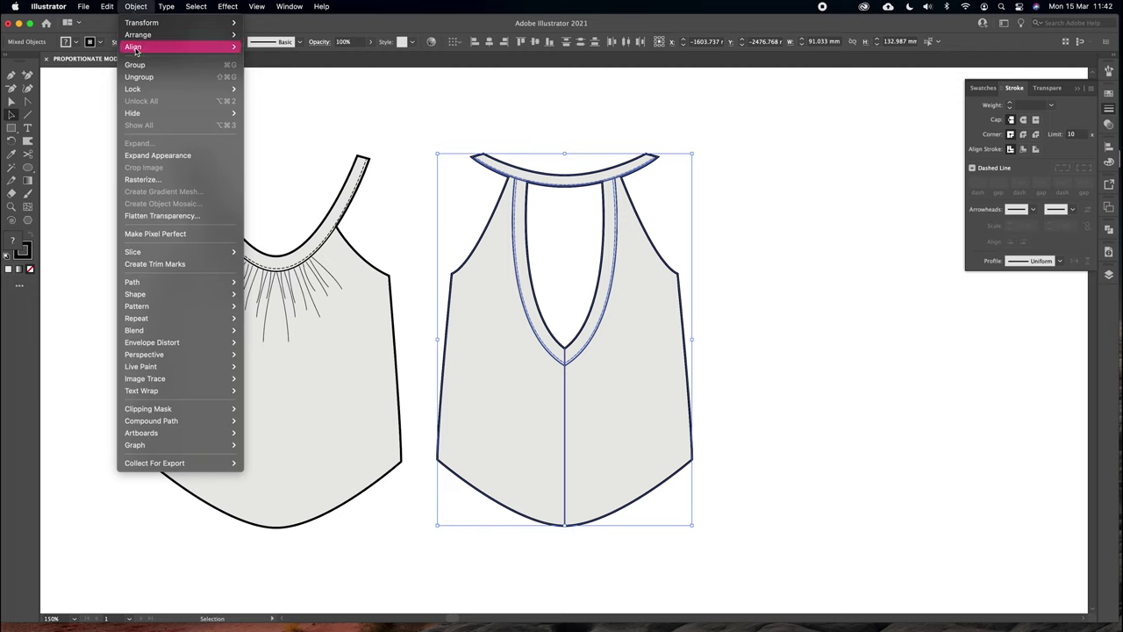
click(138, 66)
click(540, 126)
Duplicate the grouped back view onto the front view and send the copy to the back
drag(561, 185, 560, 187)
drag(611, 217, 335, 223)
click(136, 7)
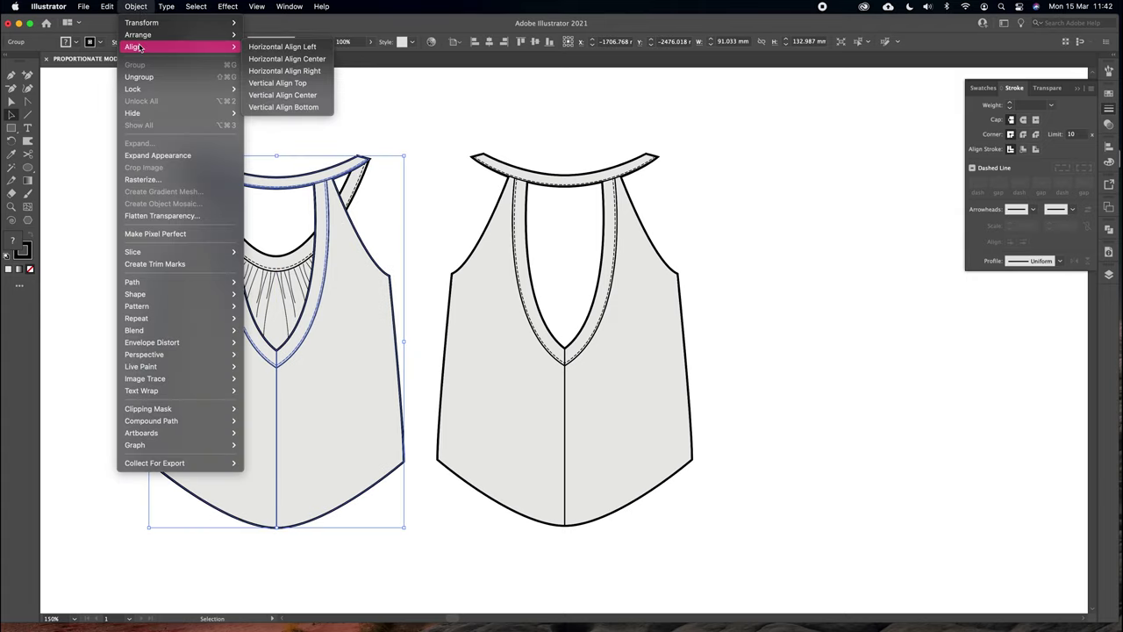
mouse_move(158, 34)
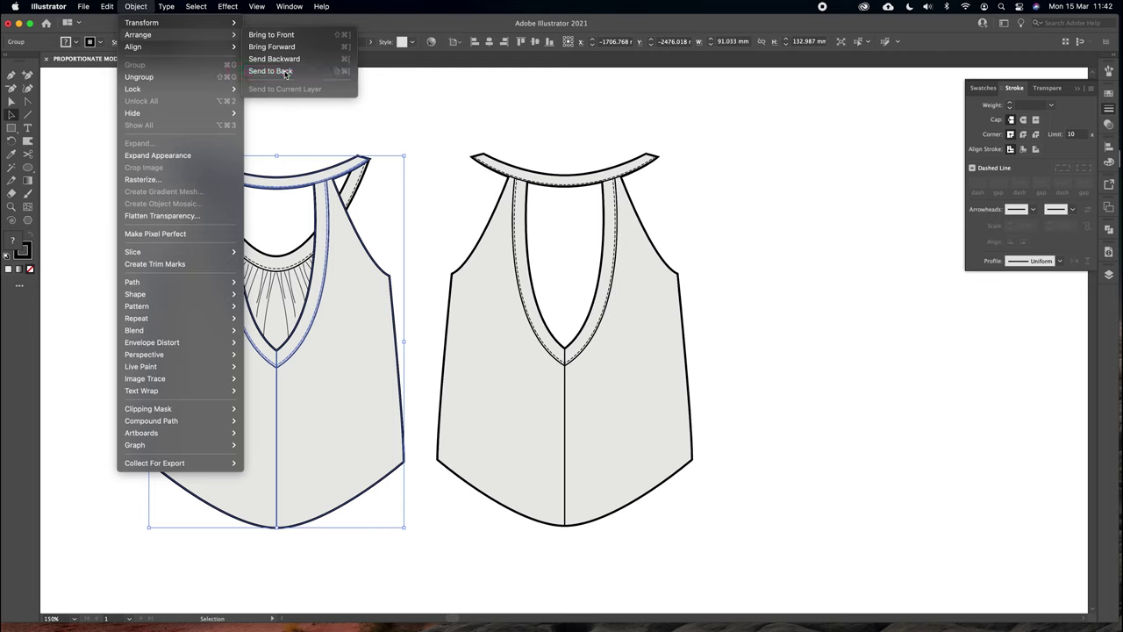
click(292, 75)
click(370, 116)
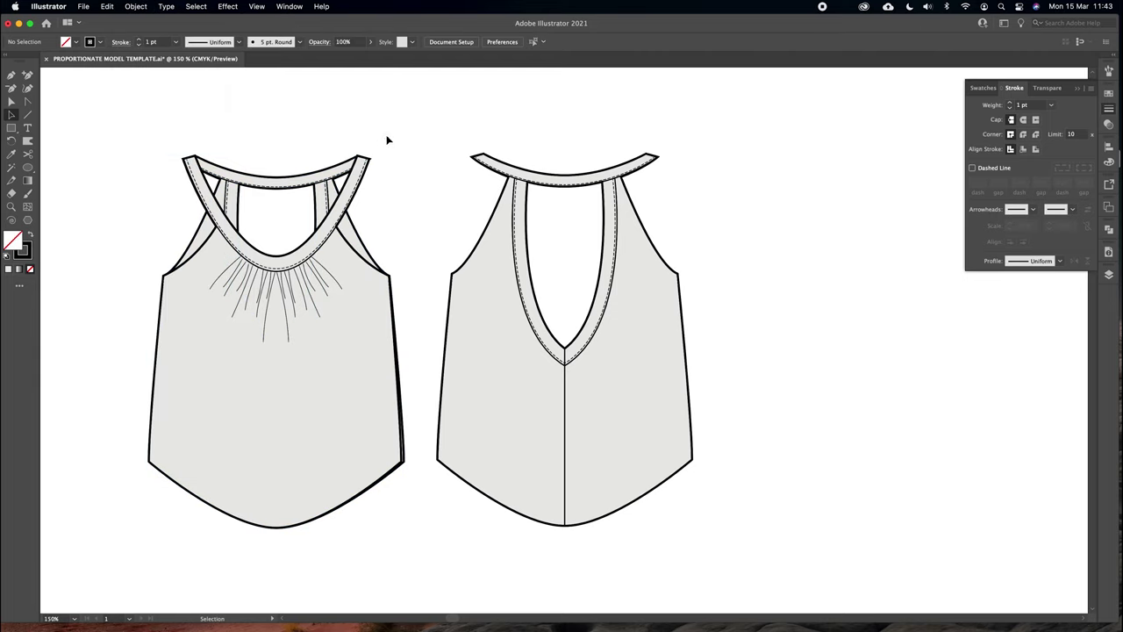
Try to nudge the back copy's right hem corner inward onto the front's corner, and undo the last nudge
click(401, 465)
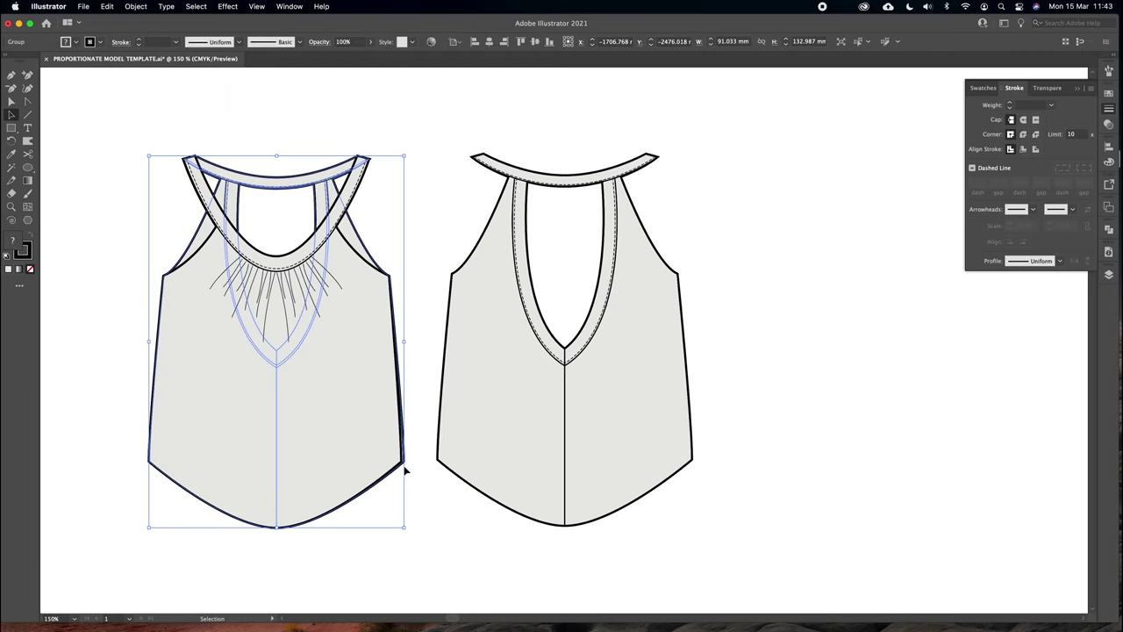
mouse_move(404, 466)
mouse_down()
mouse_move(359, 483)
mouse_move(405, 462)
mouse_up()
click(21, 105)
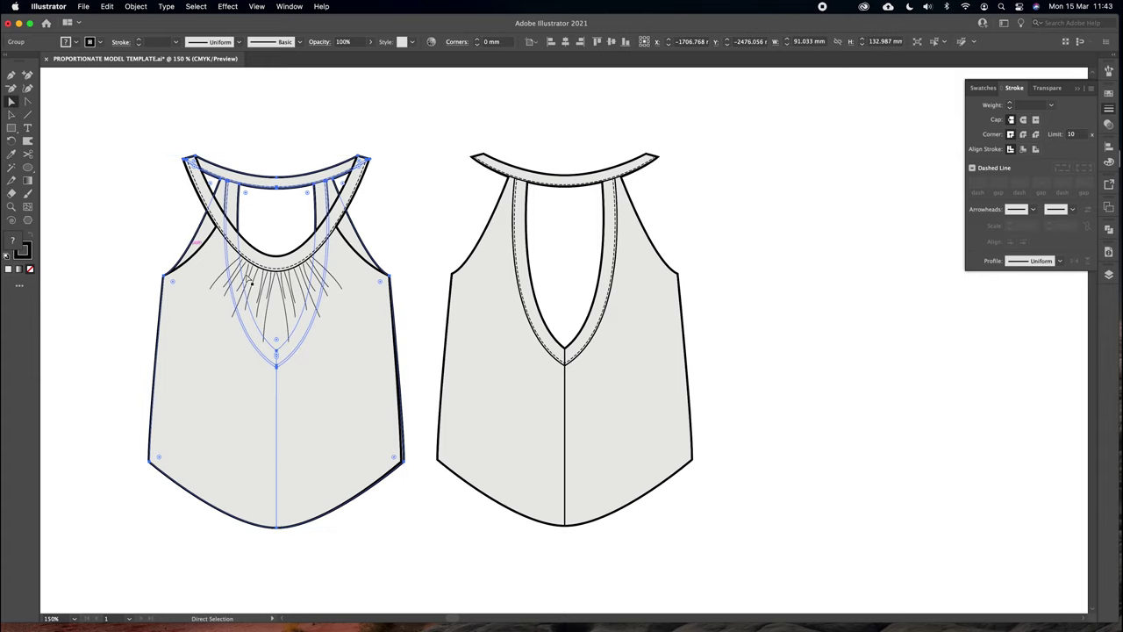
click(402, 459)
key(Left)
key(Left)
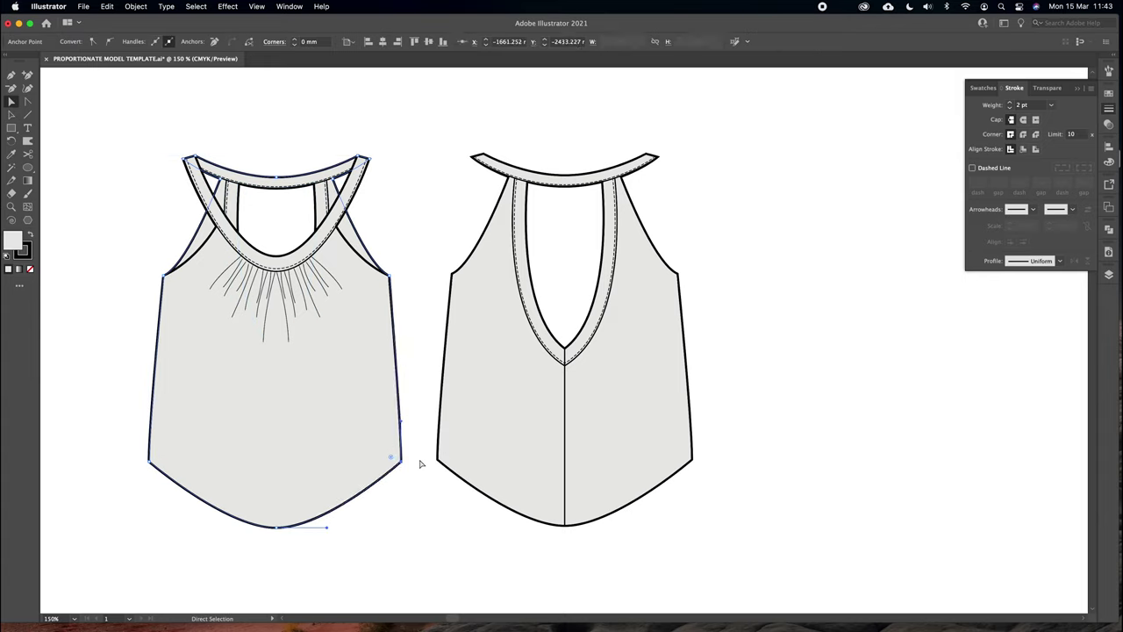
click(415, 428)
key(super+z)
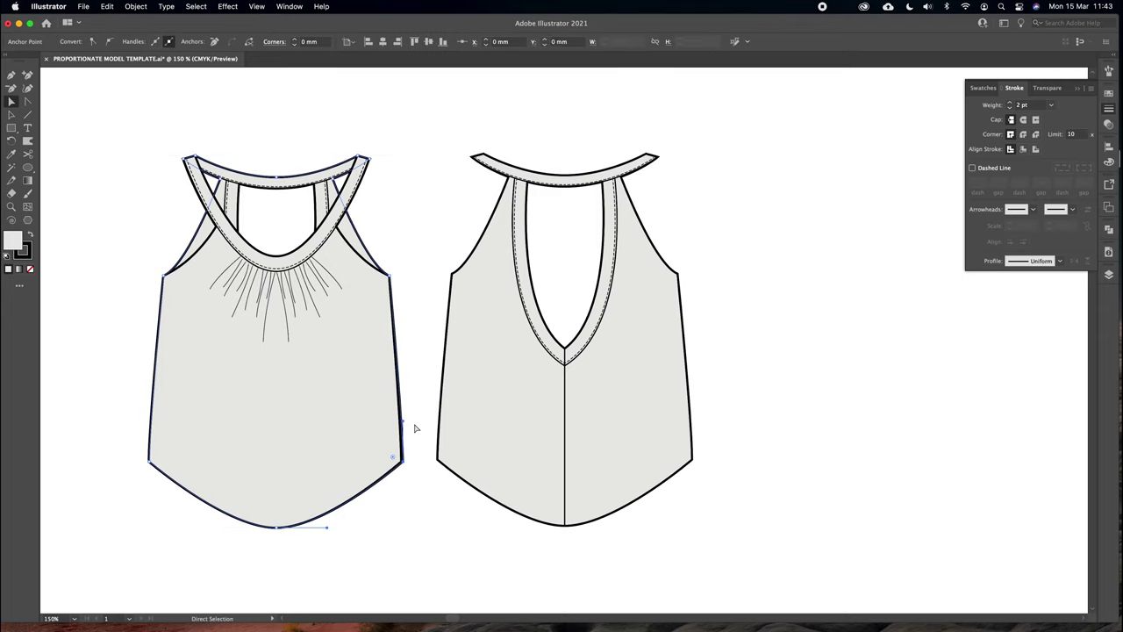
click(416, 446)
Average the overlapping front and back anchors at the right hem corner, and do the same at the left hem corner
click(389, 482)
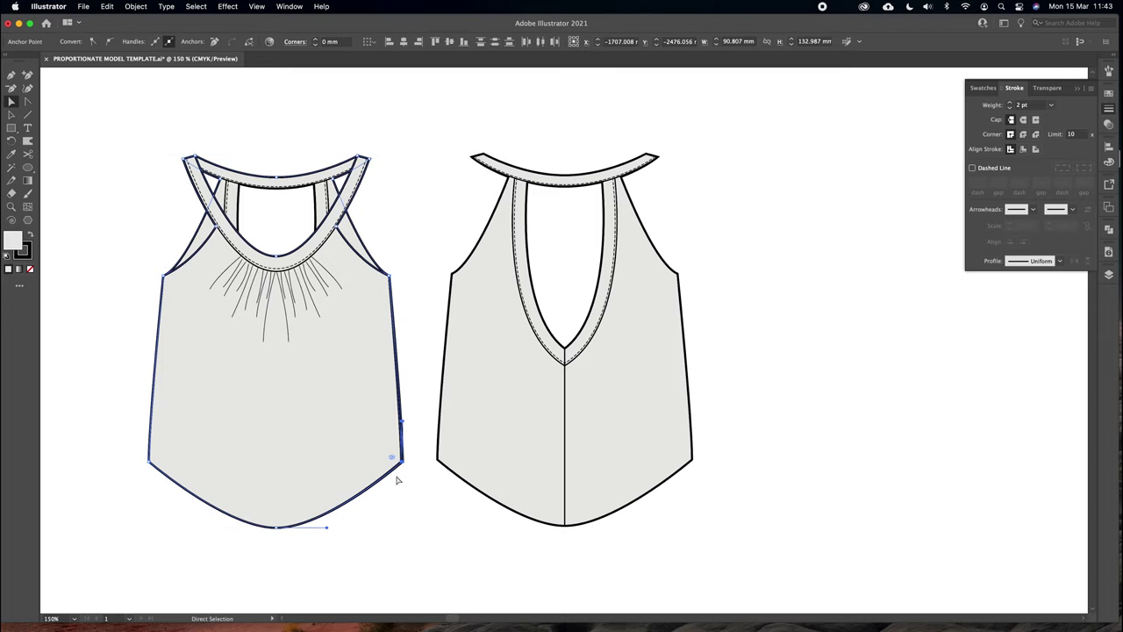
right_click(421, 393)
click(449, 478)
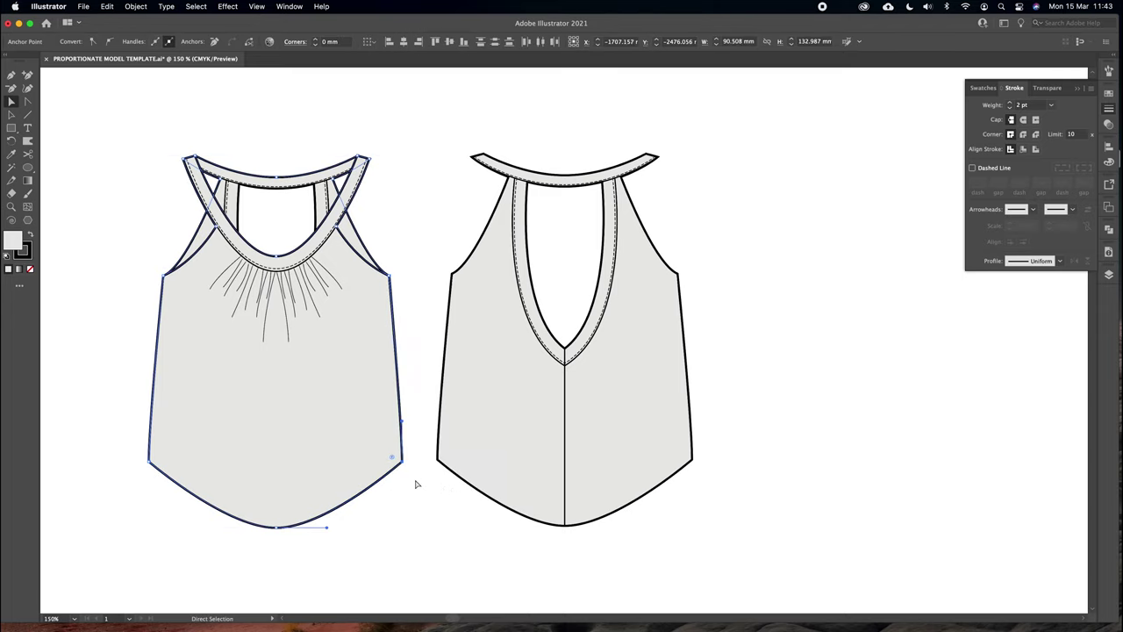
drag(138, 457, 175, 438)
right_click(175, 438)
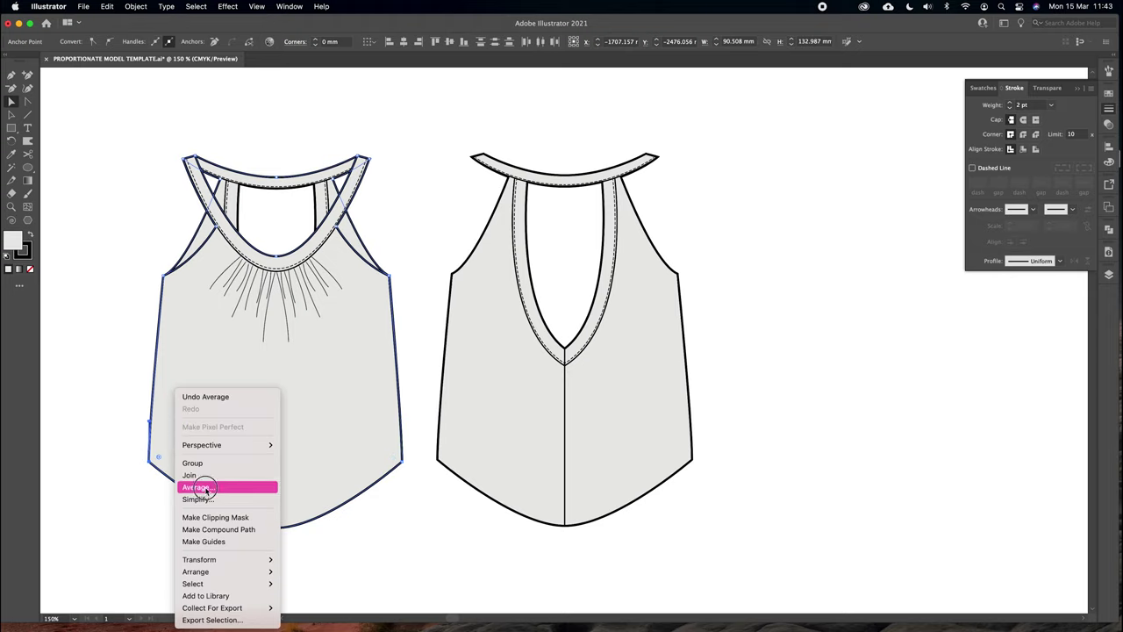
click(203, 489)
click(398, 178)
Duplicate the front view group onto the back view, align it with the back outline, and send the copy to the back
drag(375, 144, 416, 191)
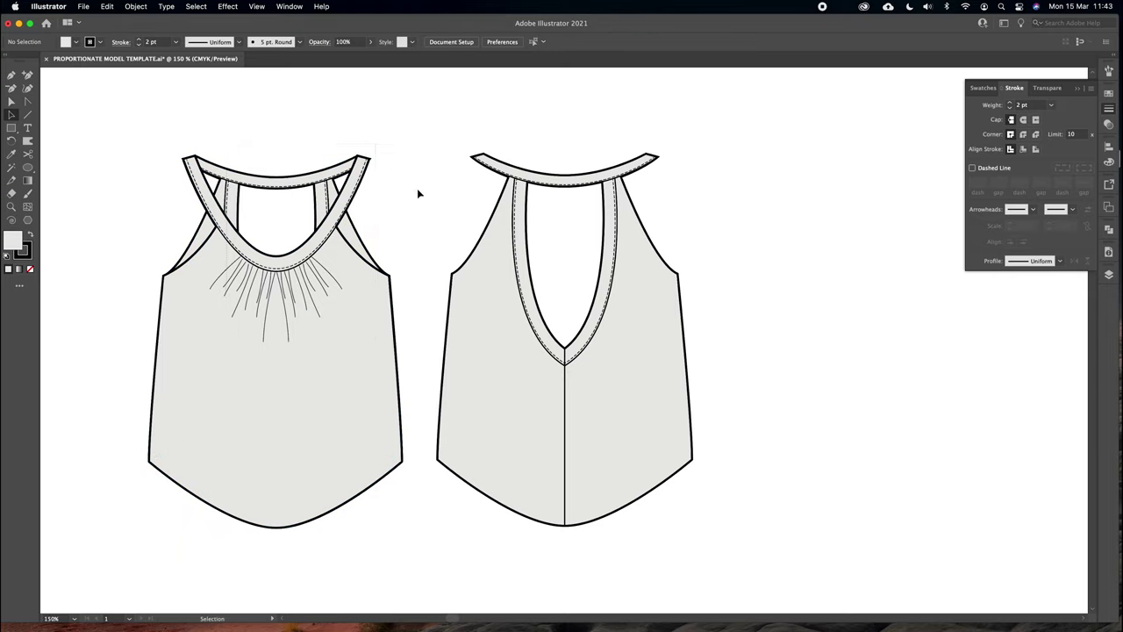
click(313, 254)
key(super+c)
key(super+v)
mouse_move(488, 173)
mouse_down()
mouse_move(539, 230)
mouse_move(489, 173)
mouse_up()
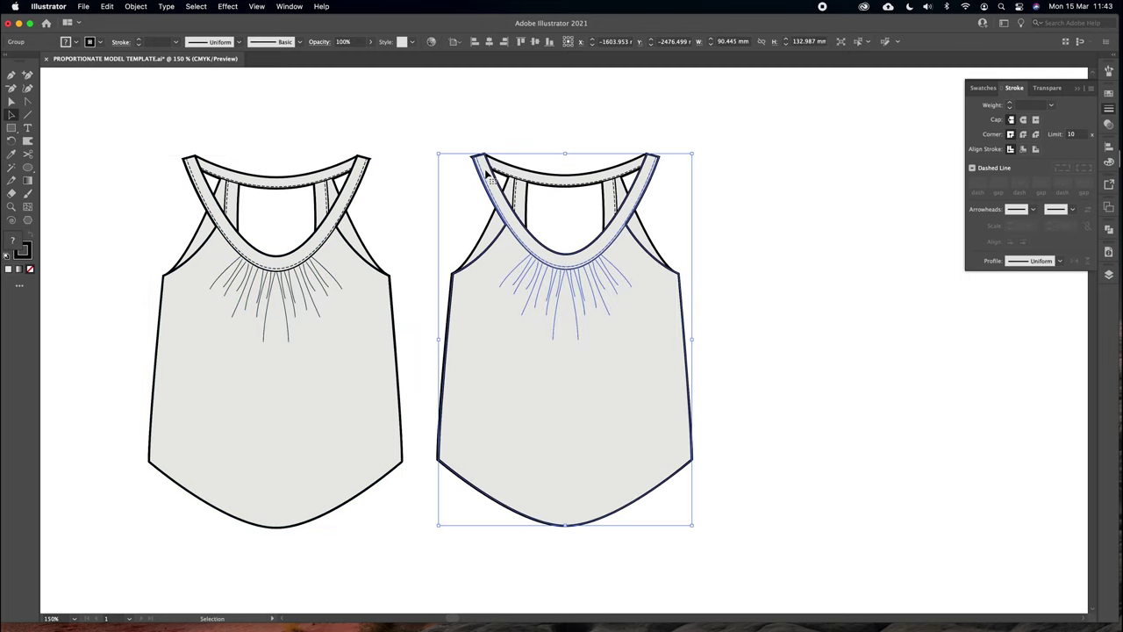
key(Left)
click(142, 7)
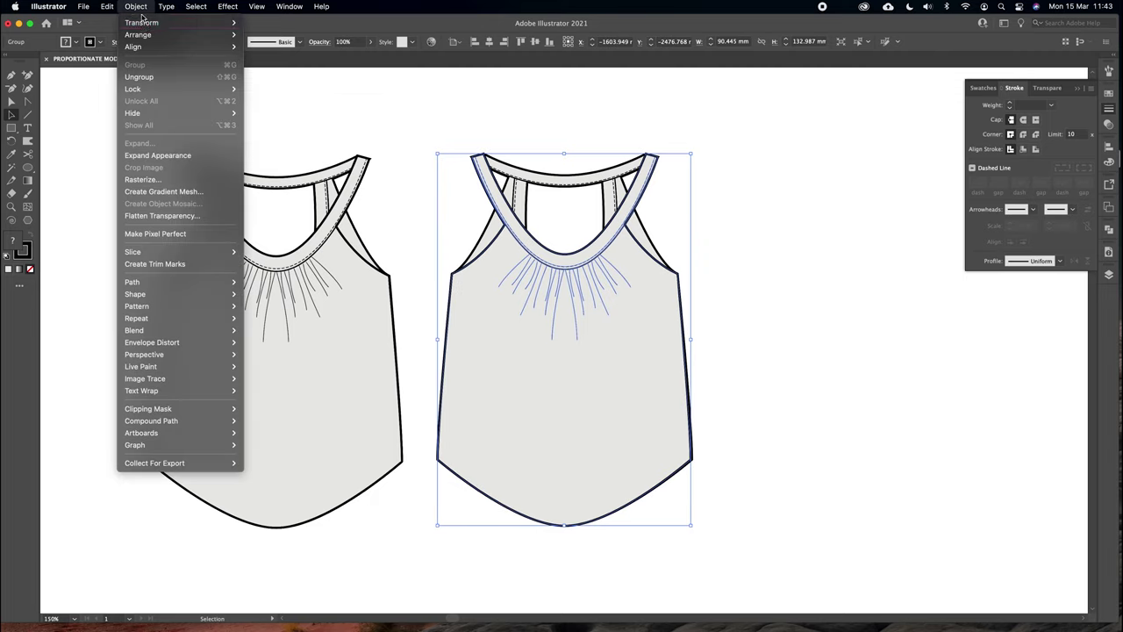
mouse_move(220, 35)
click(286, 73)
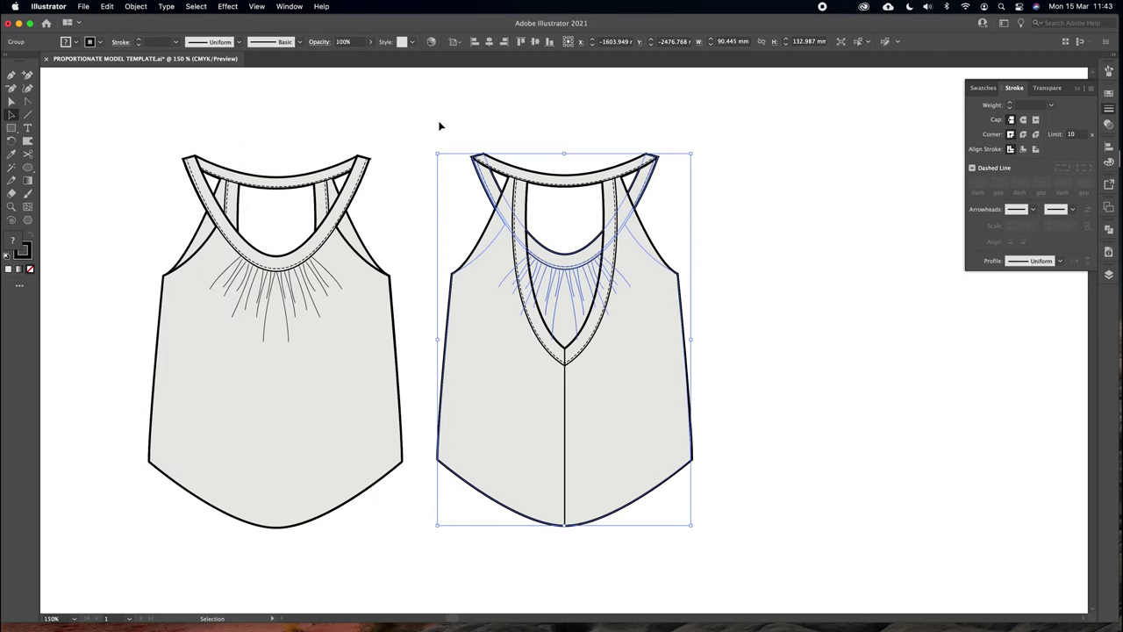
click(379, 137)
Group the front view with its layered back copy, and group the back view with its layered front copy
drag(121, 119, 358, 379)
click(136, 6)
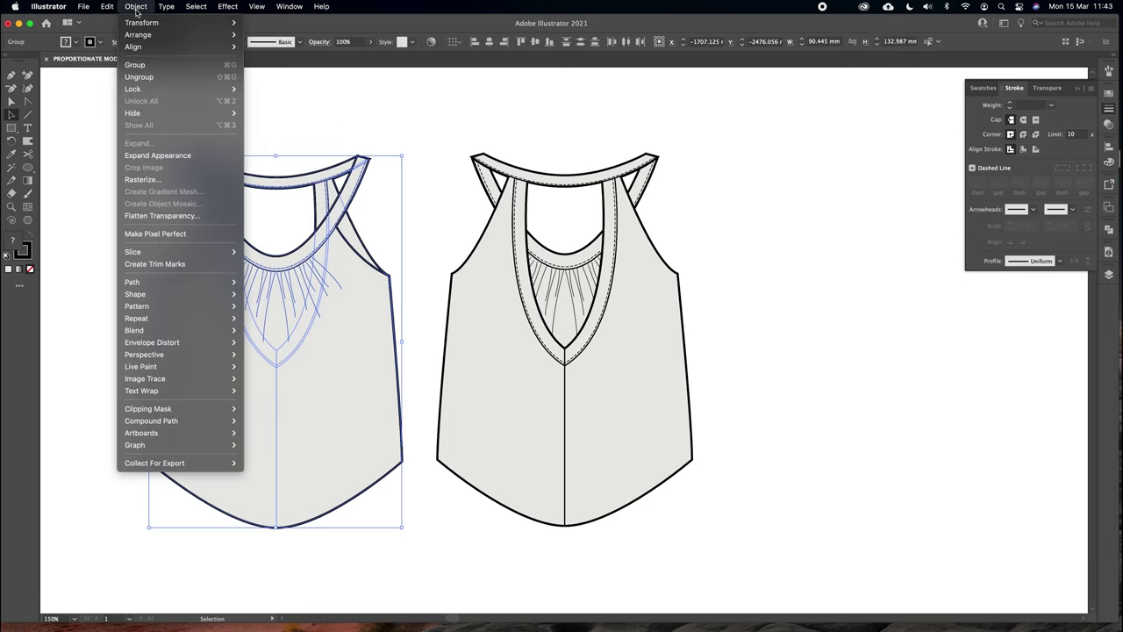
click(158, 68)
drag(496, 132, 662, 324)
click(136, 6)
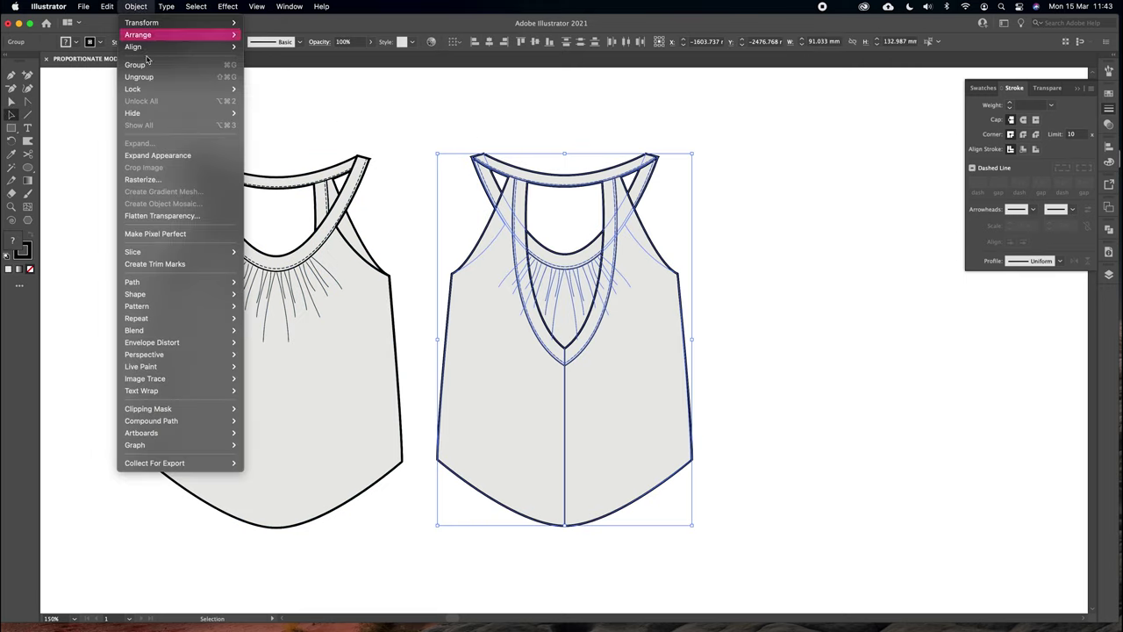
click(145, 65)
click(828, 236)
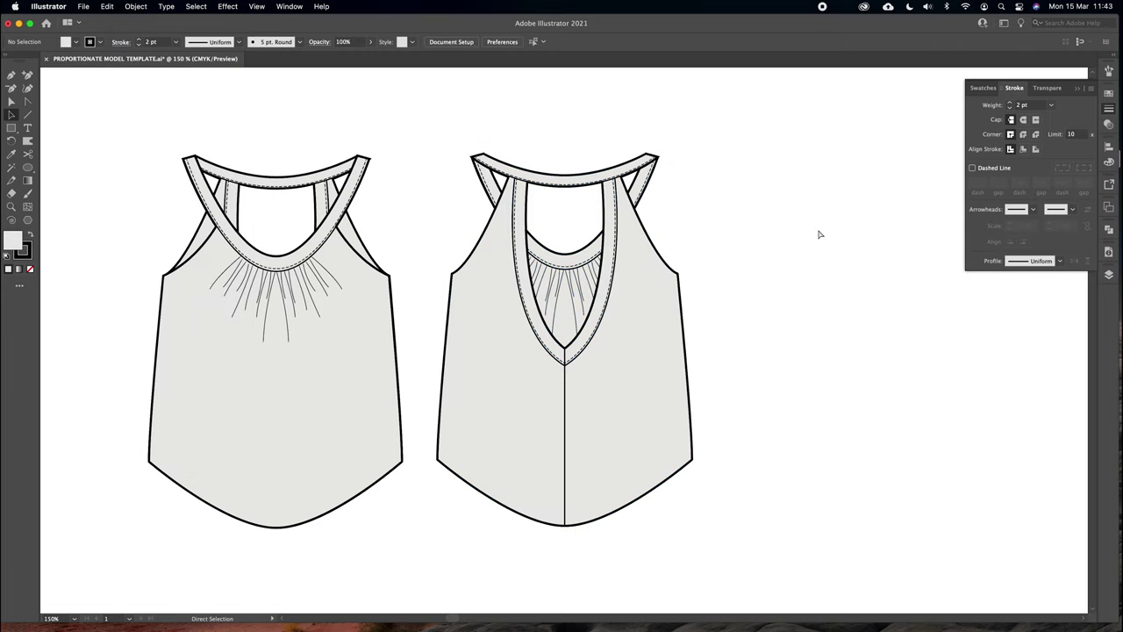
Try moving the grouped back view away from the front view, and undo the move
key(super+minus)
drag(816, 231, 808, 201)
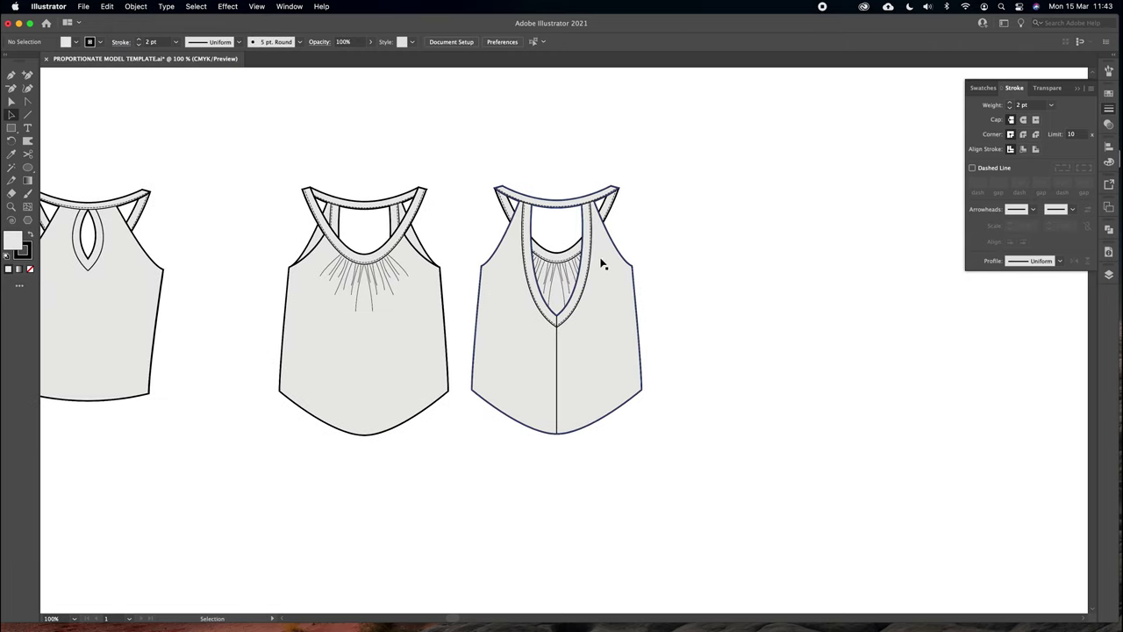
drag(602, 252, 802, 258)
key(super+z)
click(371, 283)
click(475, 176)
key(super+plus)
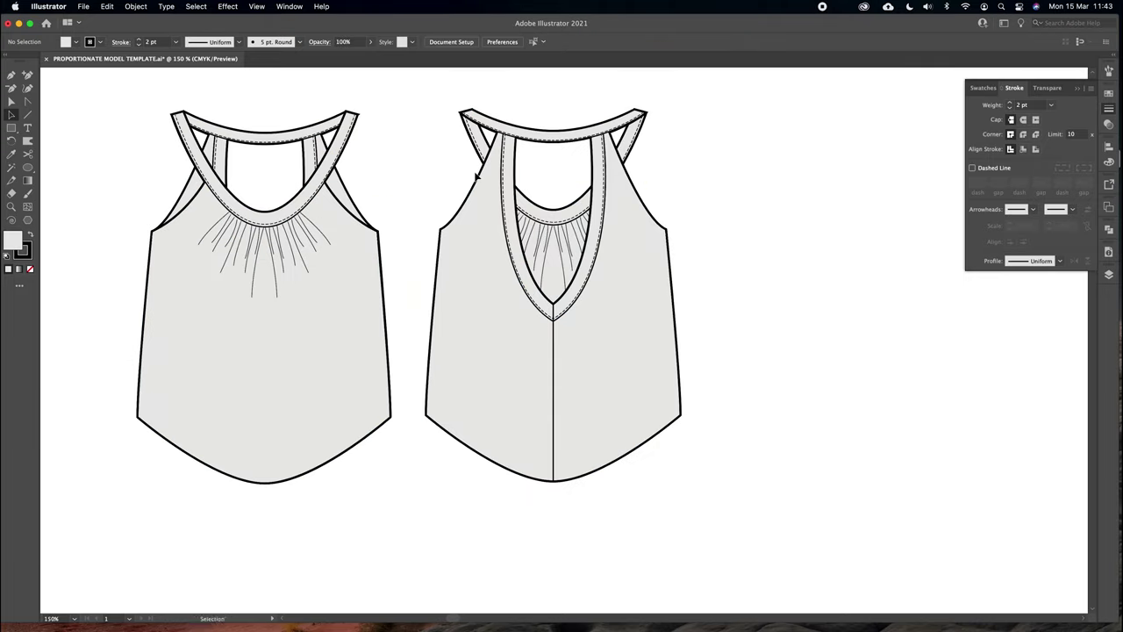
Fill the back body shape behind the front view with a darker grey to shade the garment's inside
drag(484, 208, 501, 226)
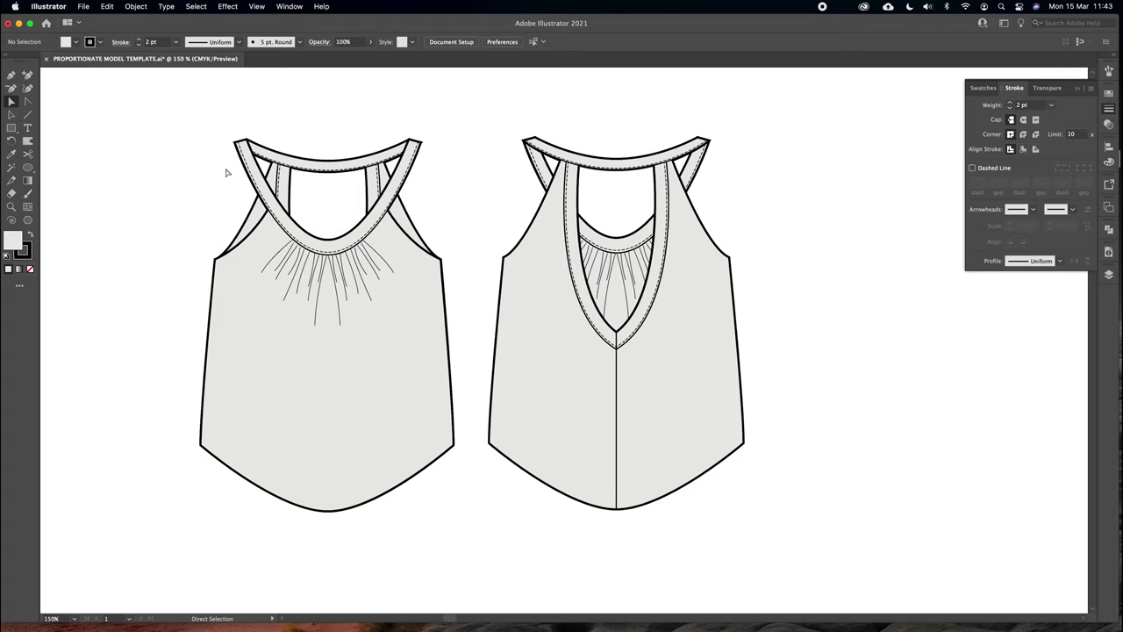
click(400, 218)
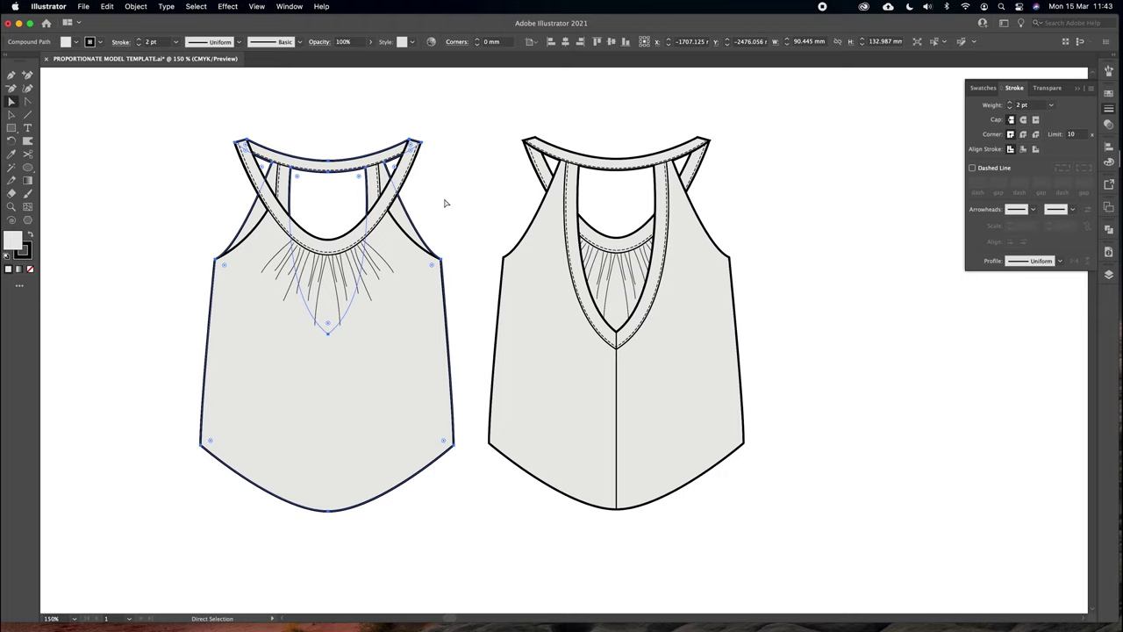
double_click(14, 244)
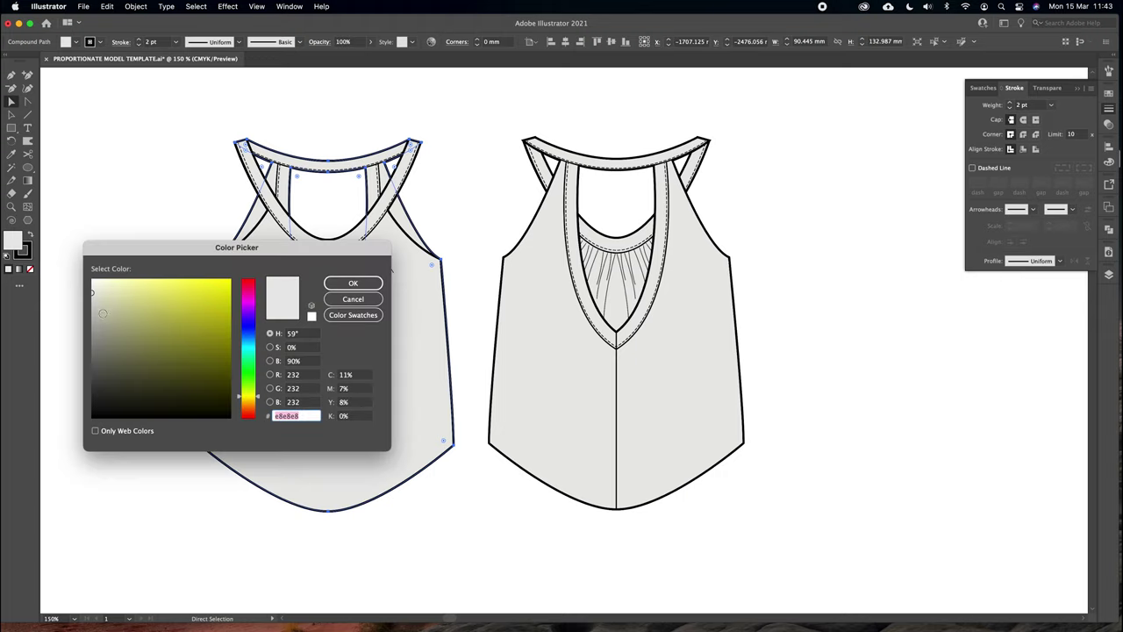
click(353, 283)
click(451, 221)
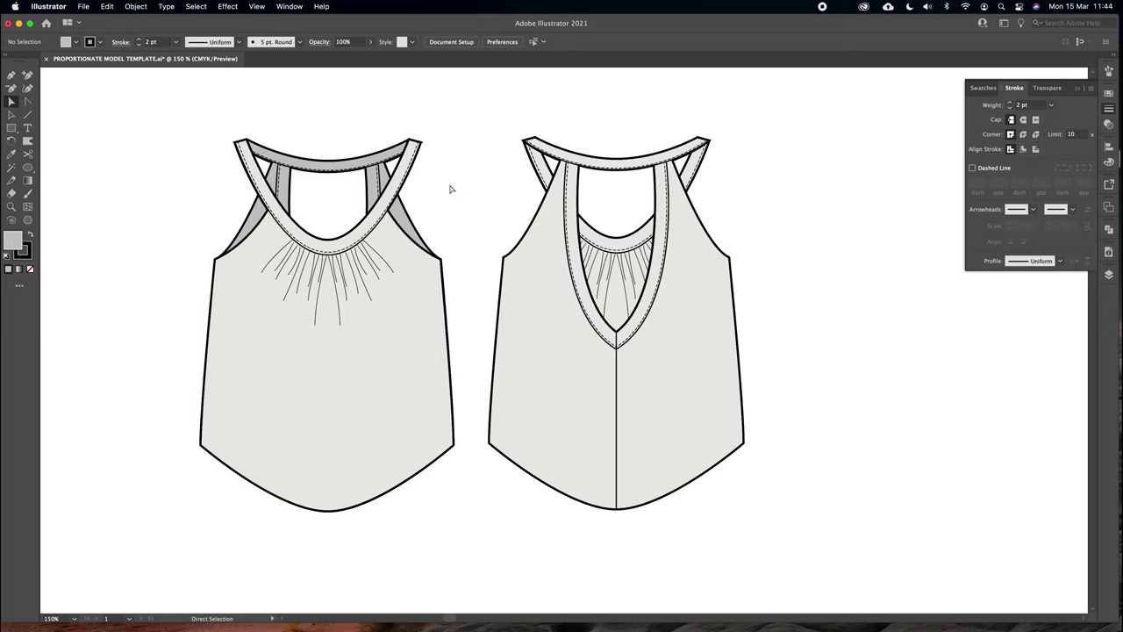
Fill the front body shape behind the back view with the darker grey cccccc
click(12, 101)
click(630, 248)
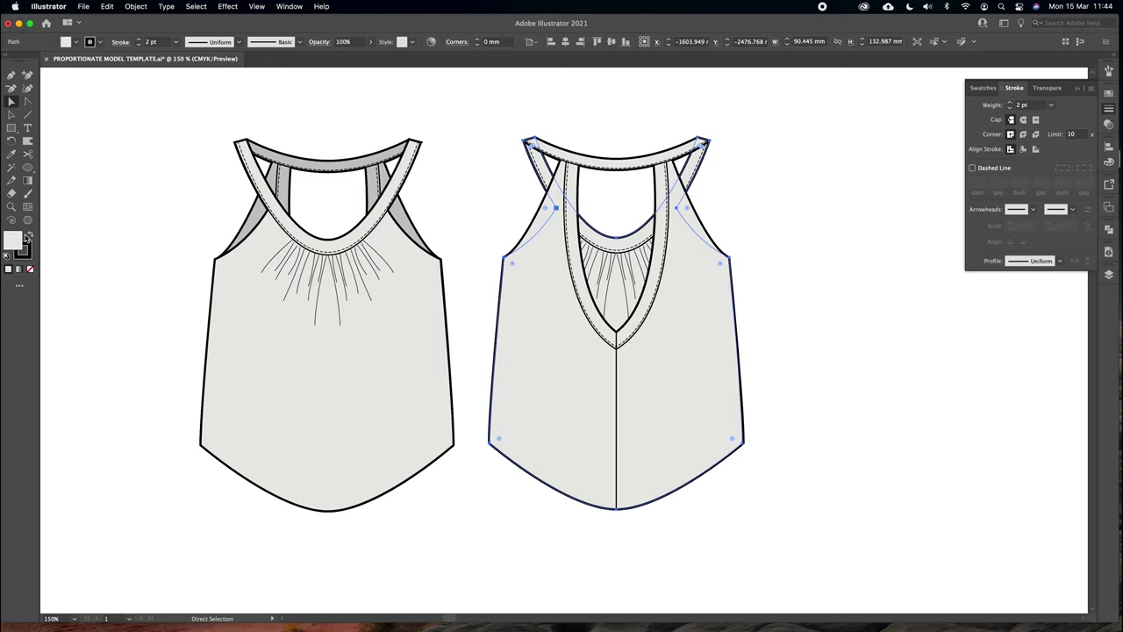
double_click(10, 239)
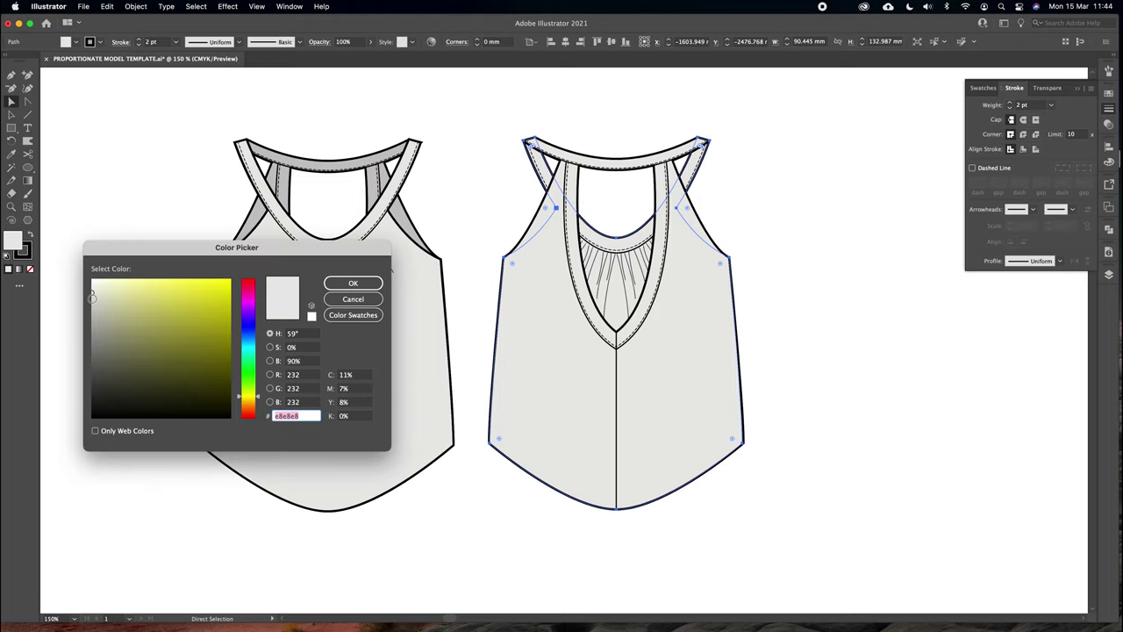
text(cccccc)
click(493, 198)
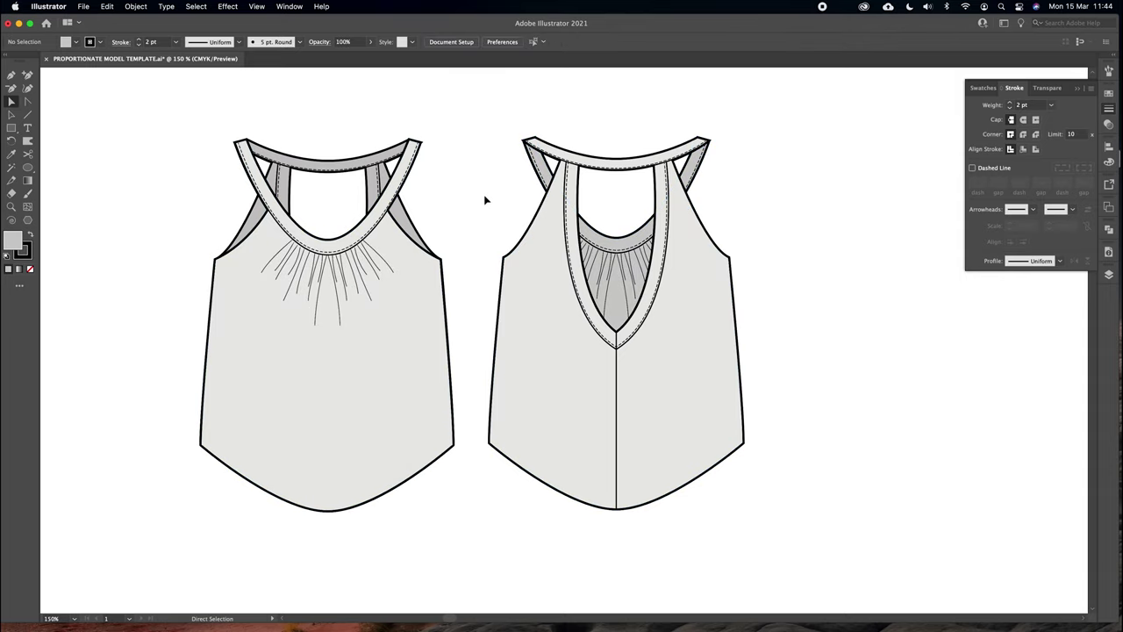
Review the finished top beside the other garments, and closely examine the back view's neckband, opening and centre-back seam
key(super+minus)
key(super+minus)
mouse_move(468, 220)
mouse_down()
mouse_move(702, 185)
mouse_move(638, 173)
mouse_up()
key(v)
click(1078, 88)
key(a)
scroll(927, 213, down, 1)
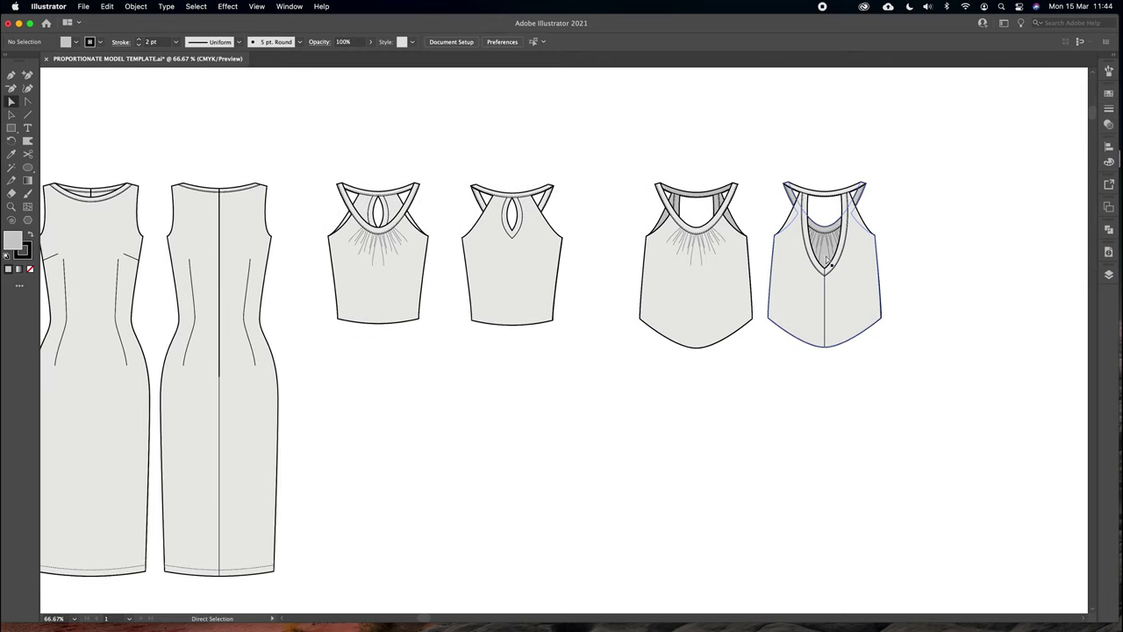
key(super+plus)
key(super+plus)
drag(888, 224, 483, 394)
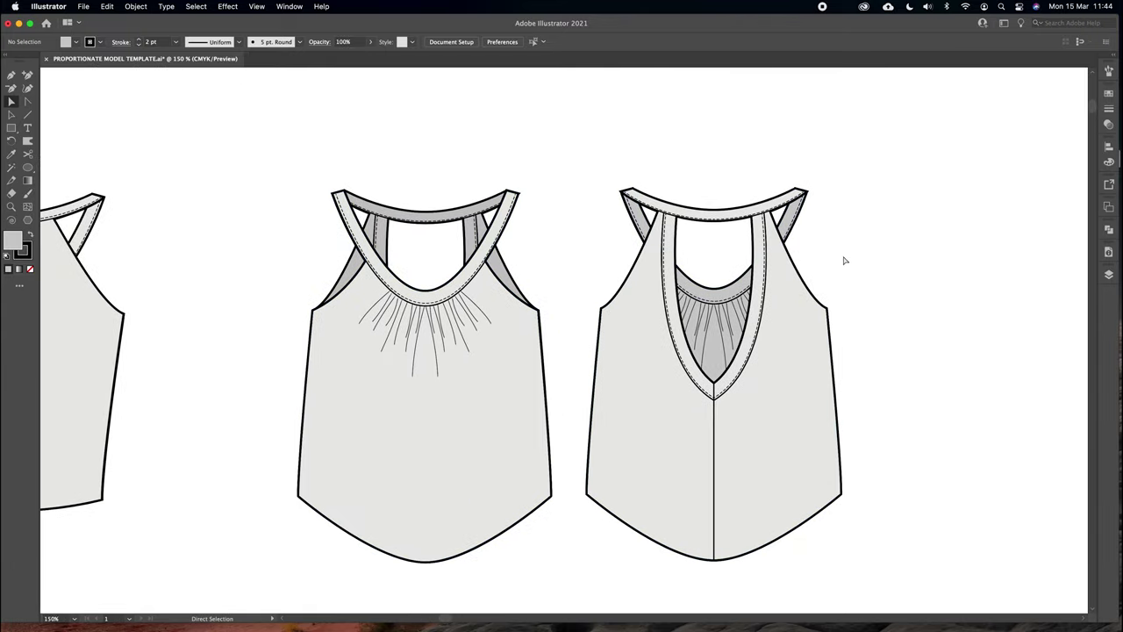
key(super+plus)
key(super+plus)
drag(844, 260, 505, 446)
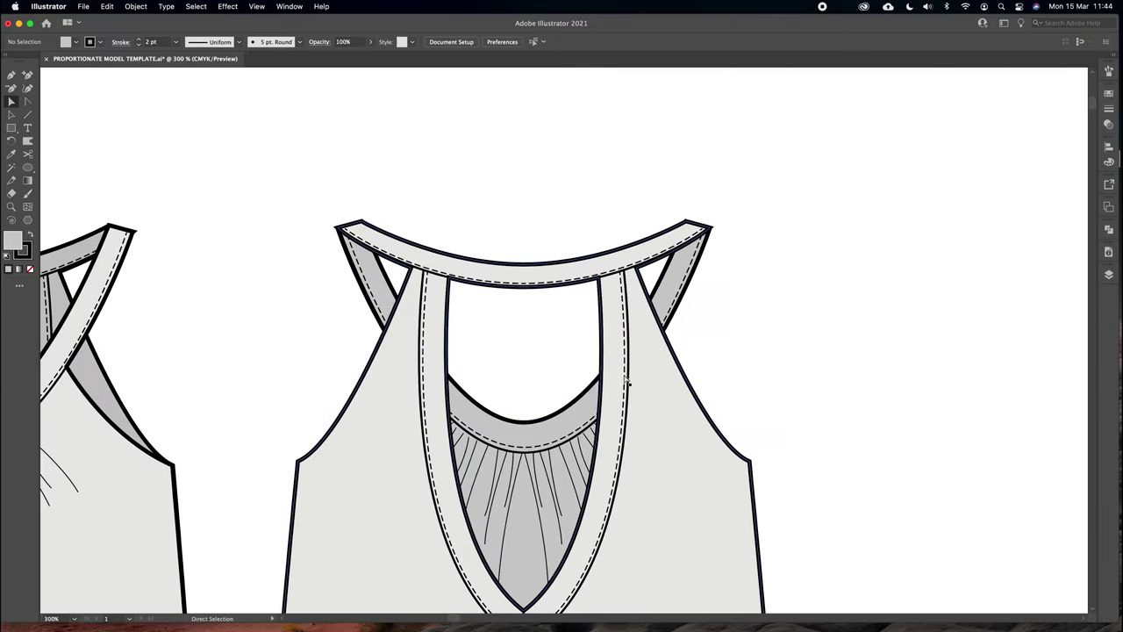
click(681, 370)
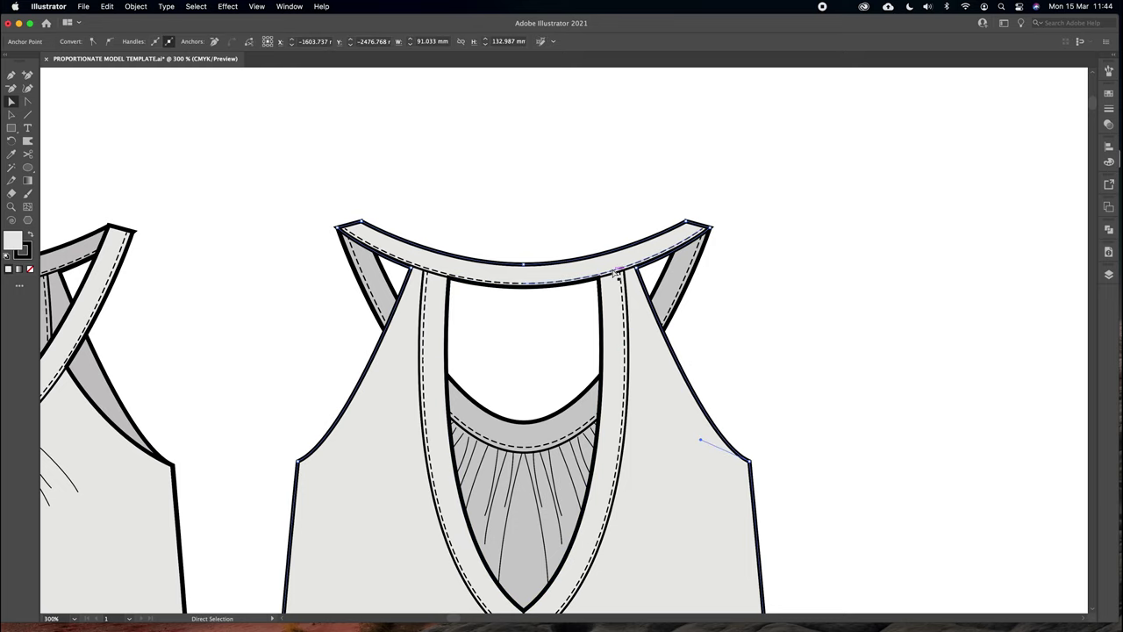
scroll(664, 240, down, 7)
click(546, 372)
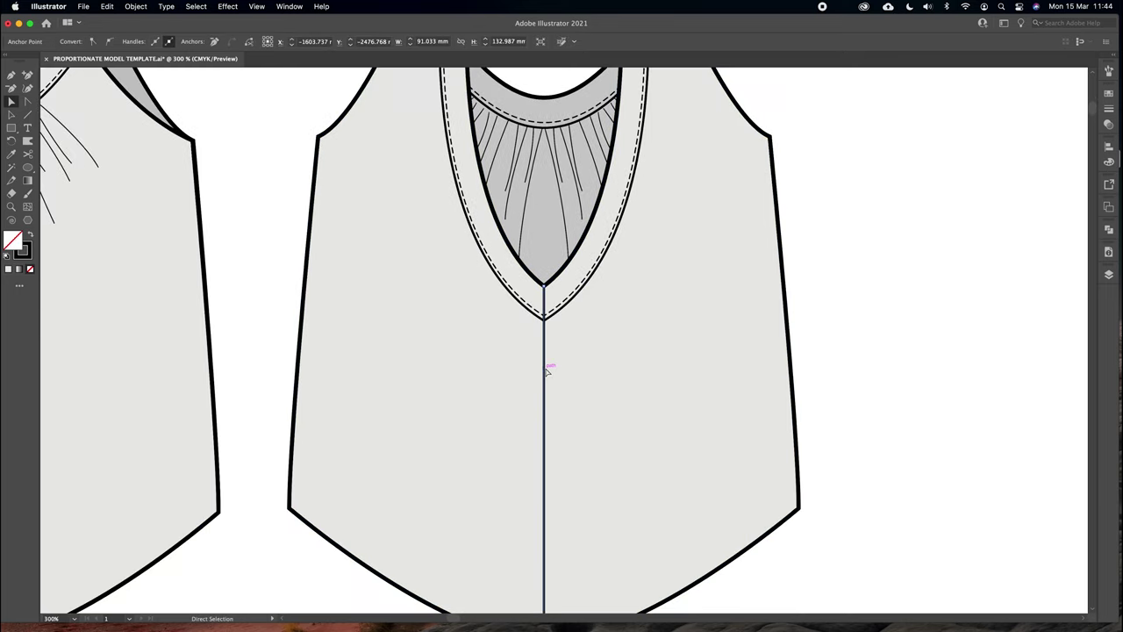
Examine the gathers and stitched neckline band visible inside the back view's opening, checking individual lines
scroll(579, 377, up, 4)
click(564, 303)
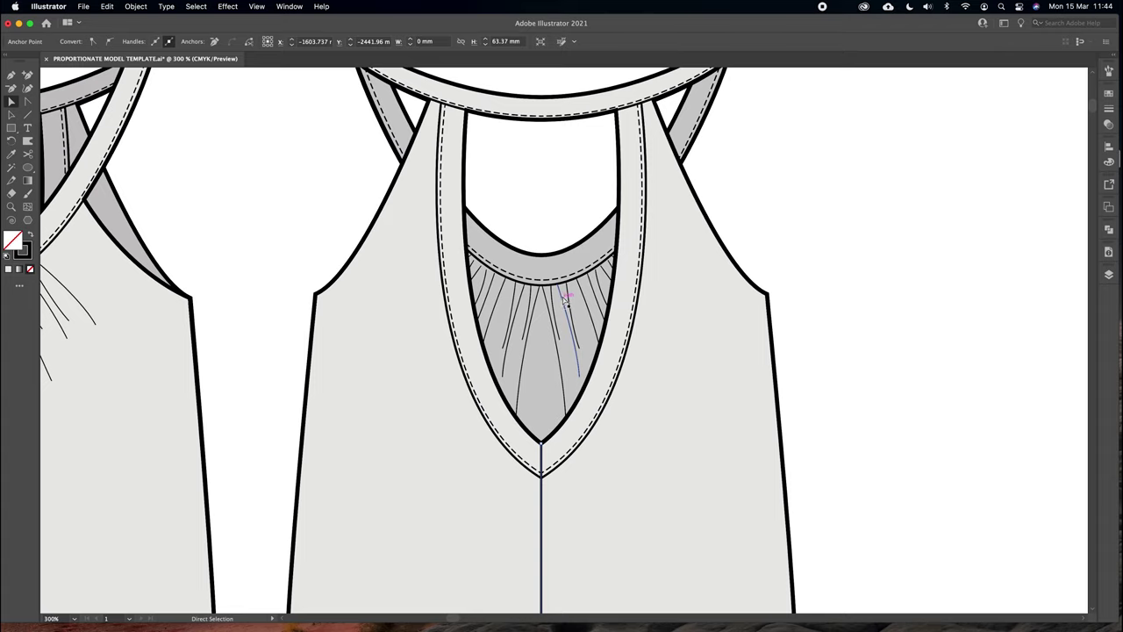
click(527, 297)
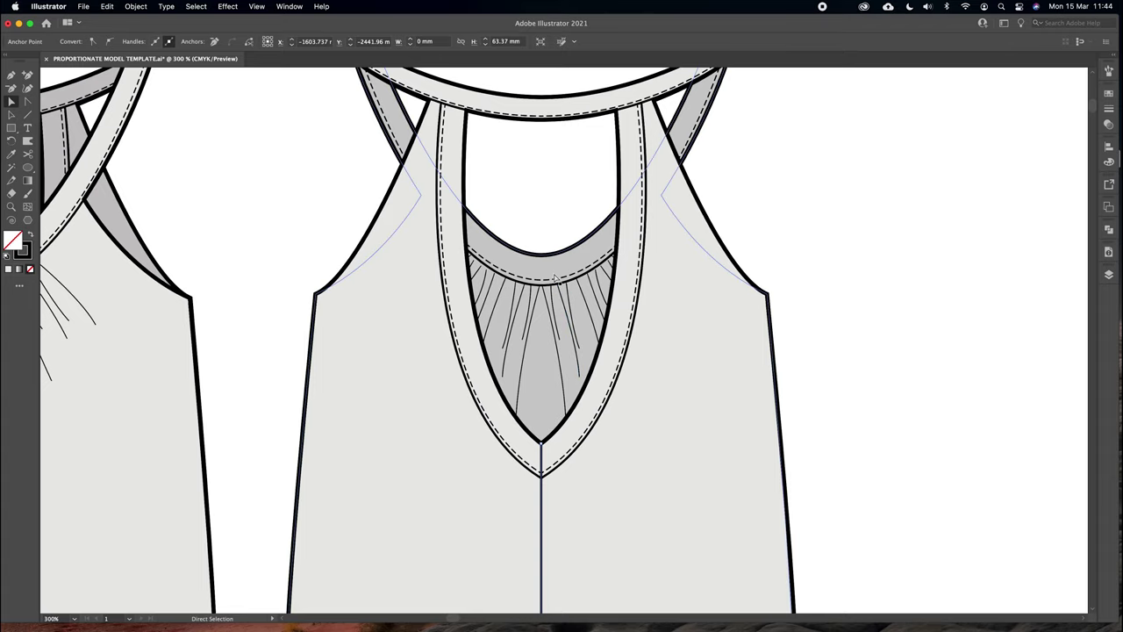
scroll(732, 246, up, 5)
click(748, 242)
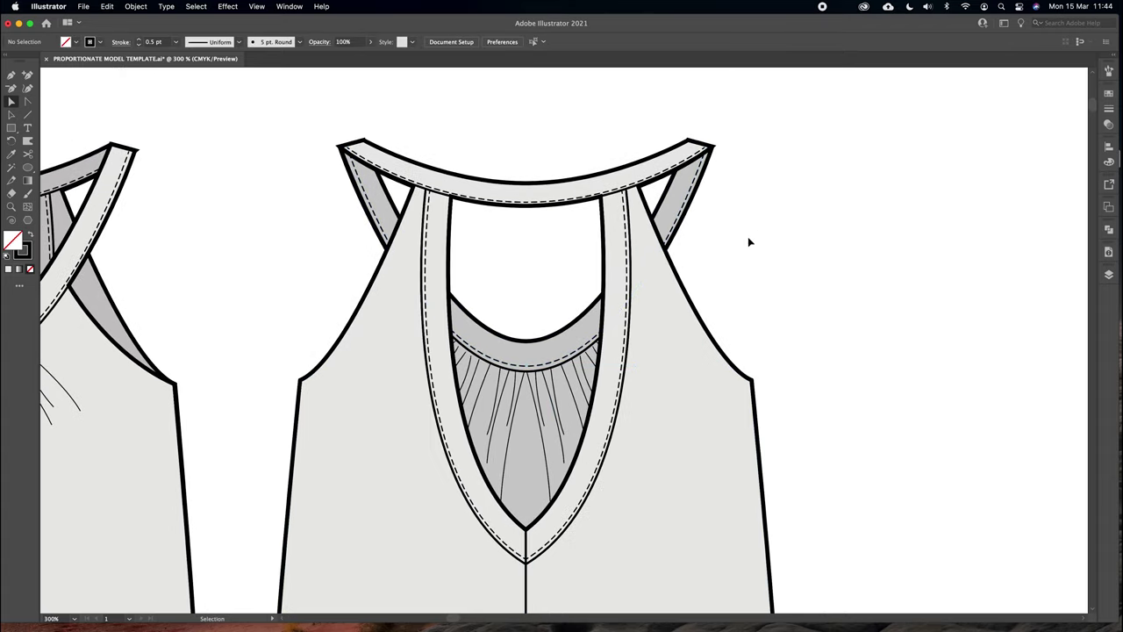
Select the entire back view and check its stroke and dashed-line settings, then deselect it
key(super+minus)
key(super+minus)
drag(722, 264, 745, 190)
drag(449, 148, 781, 583)
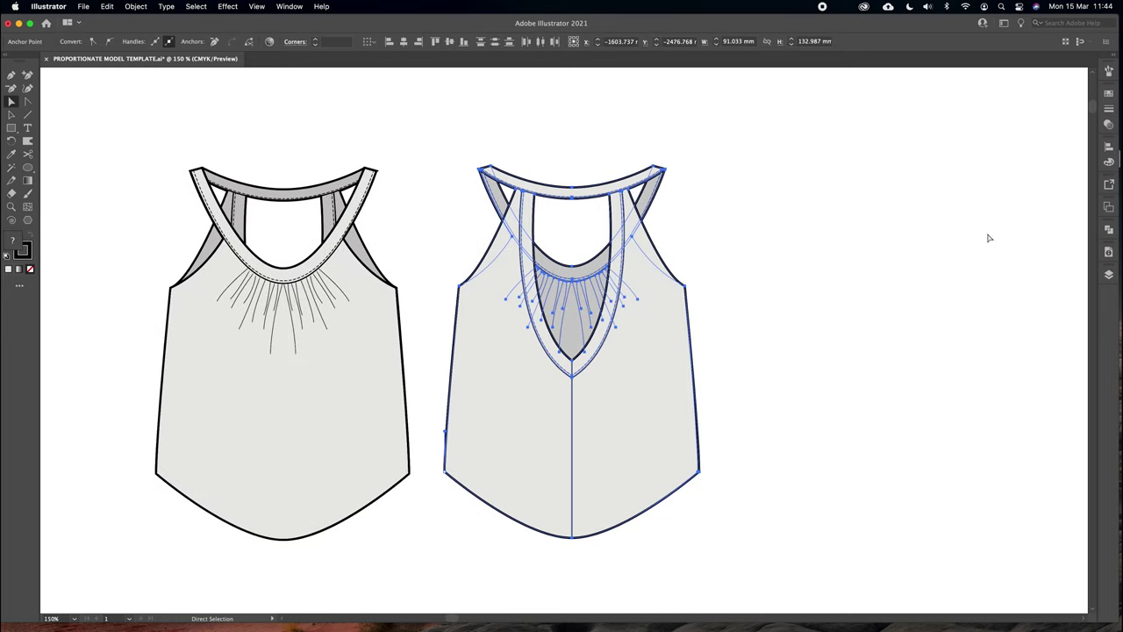
click(1111, 107)
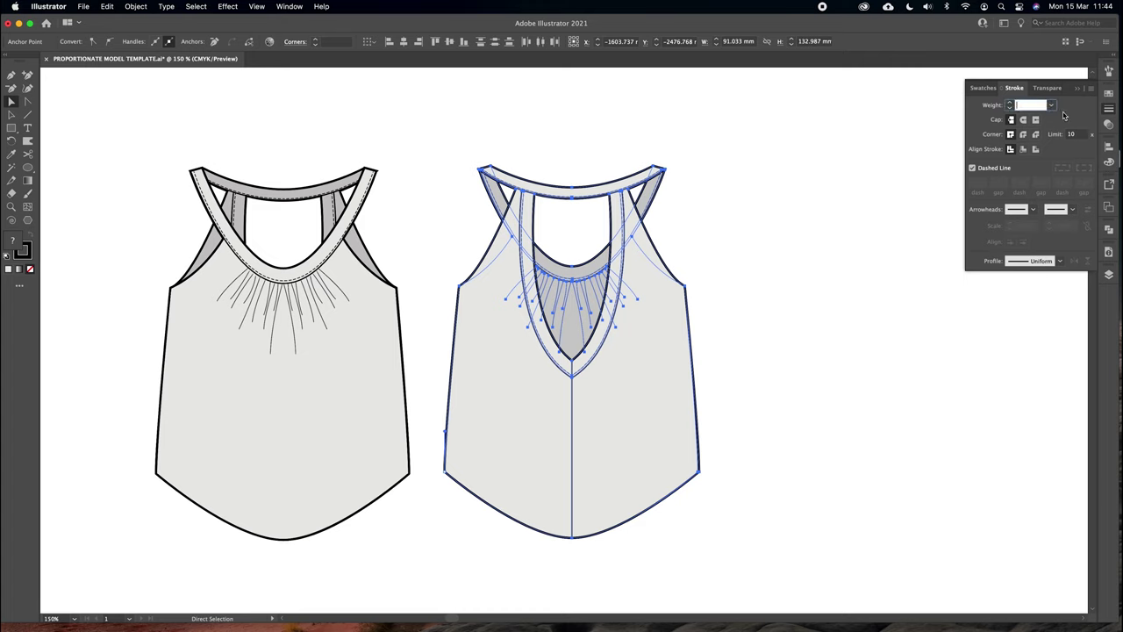
click(972, 168)
click(818, 185)
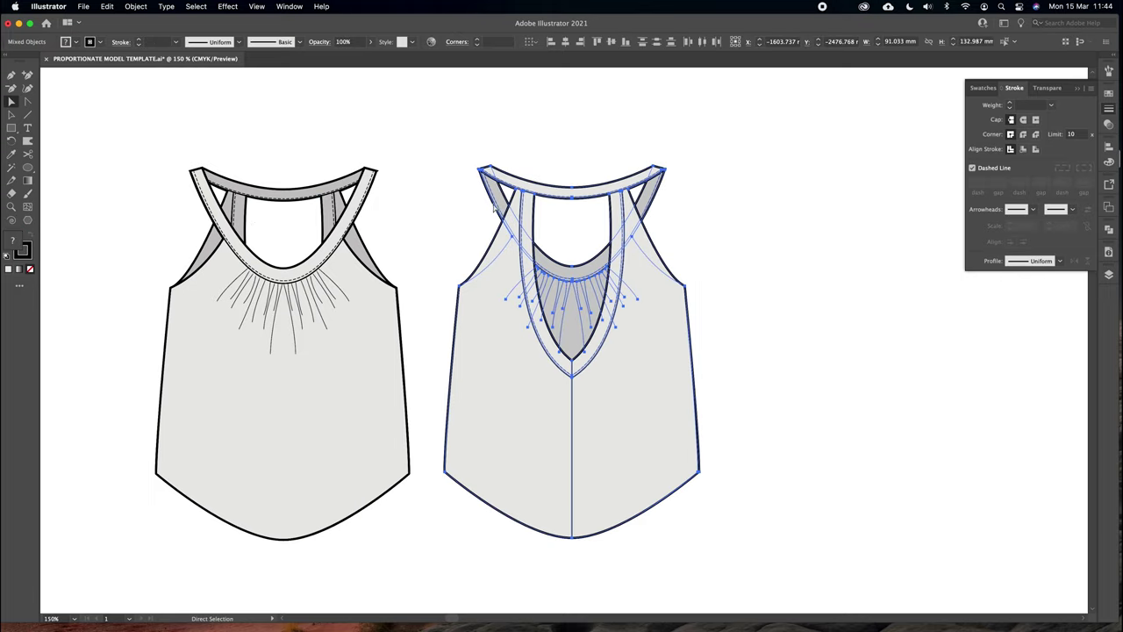
click(794, 178)
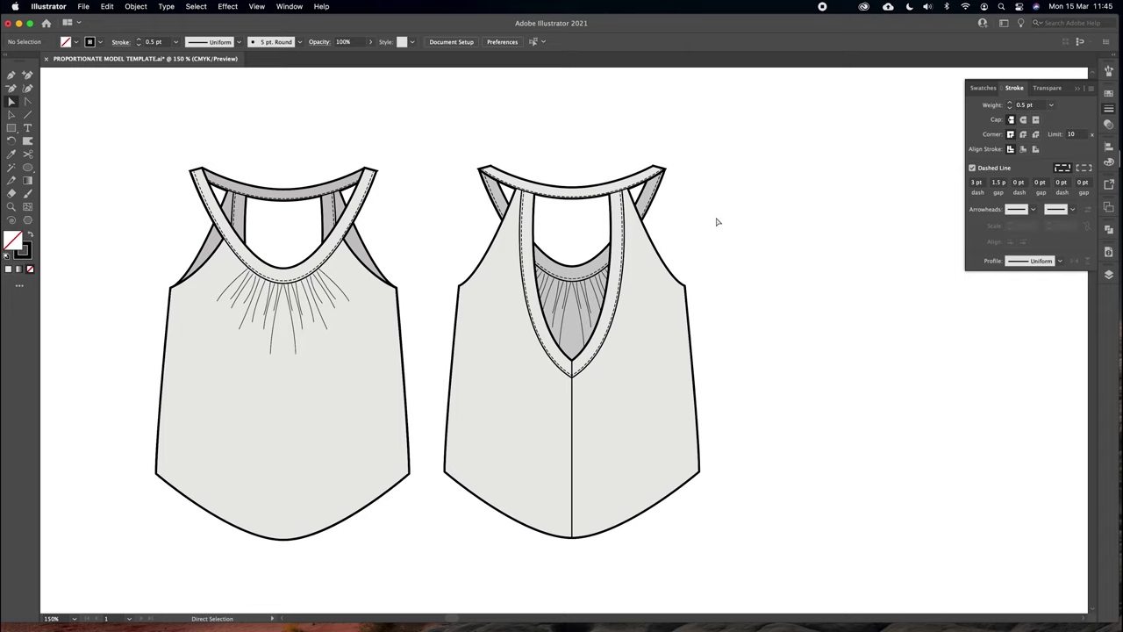
key(super+minus)
drag(702, 236, 809, 196)
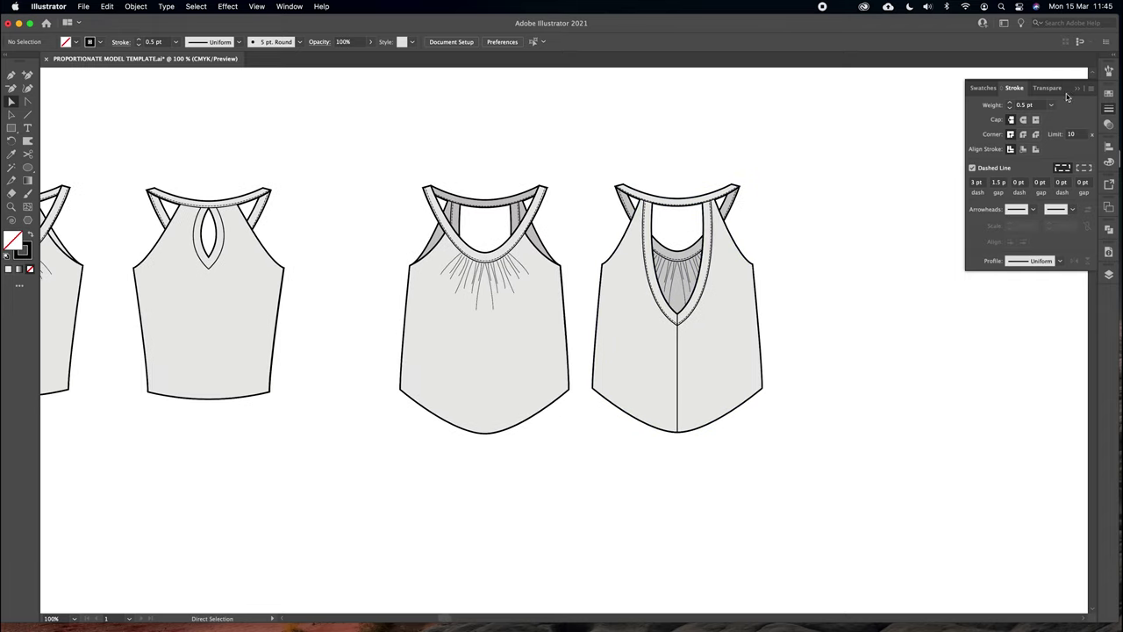
click(1079, 89)
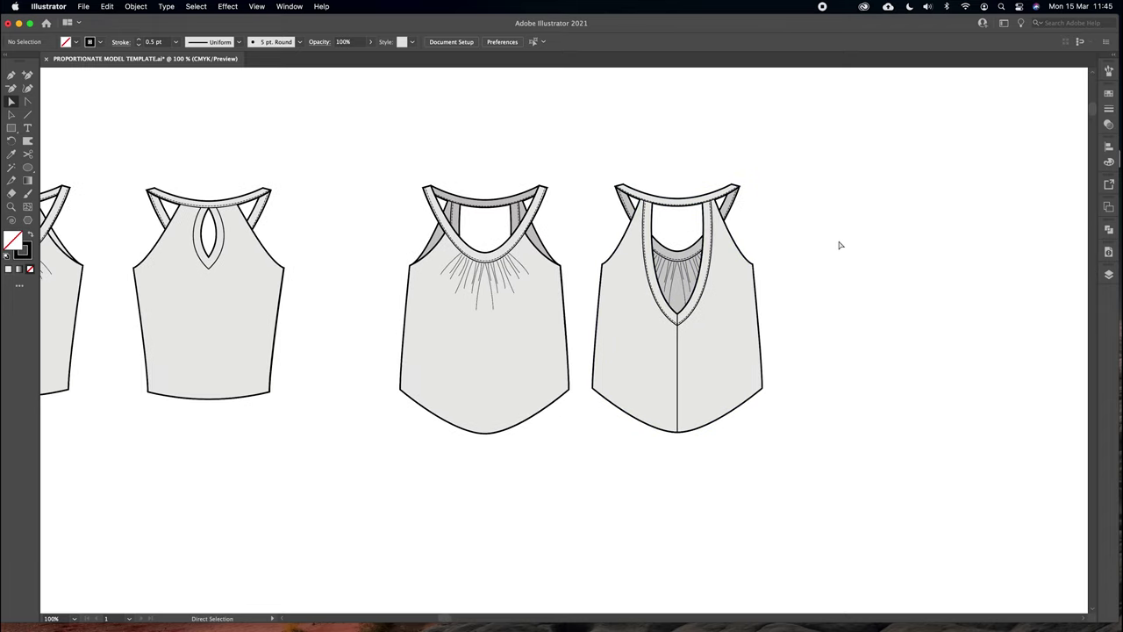
Inspect the back view's centre-back seam, V-opening topstitching and inner gather lines at close range
click(680, 347)
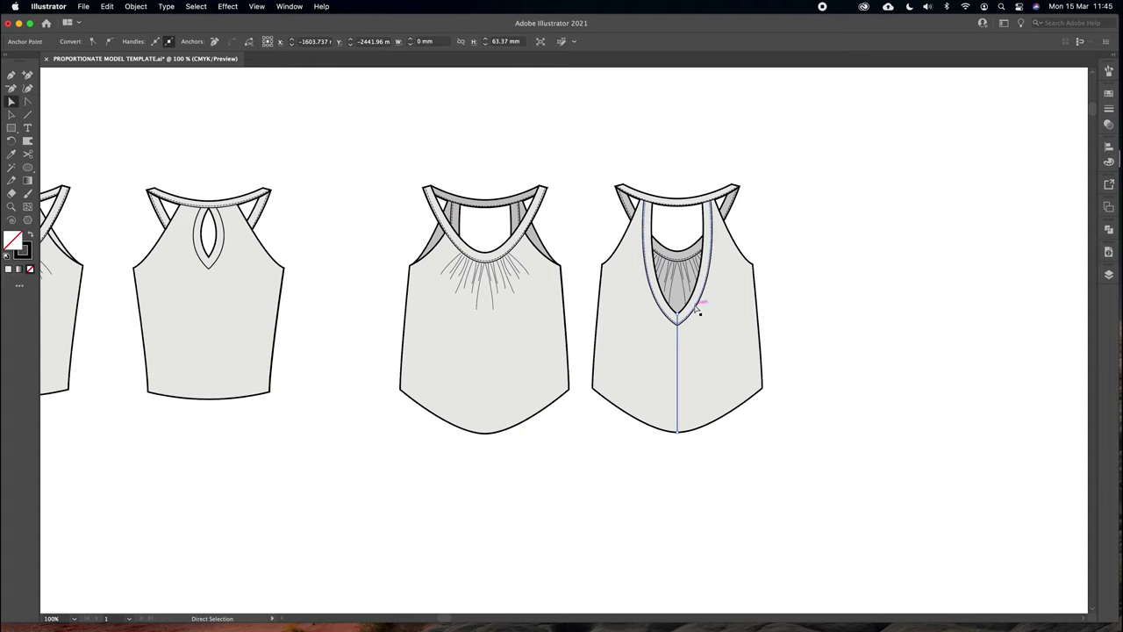
click(696, 306)
key(super+=)
key(super+=)
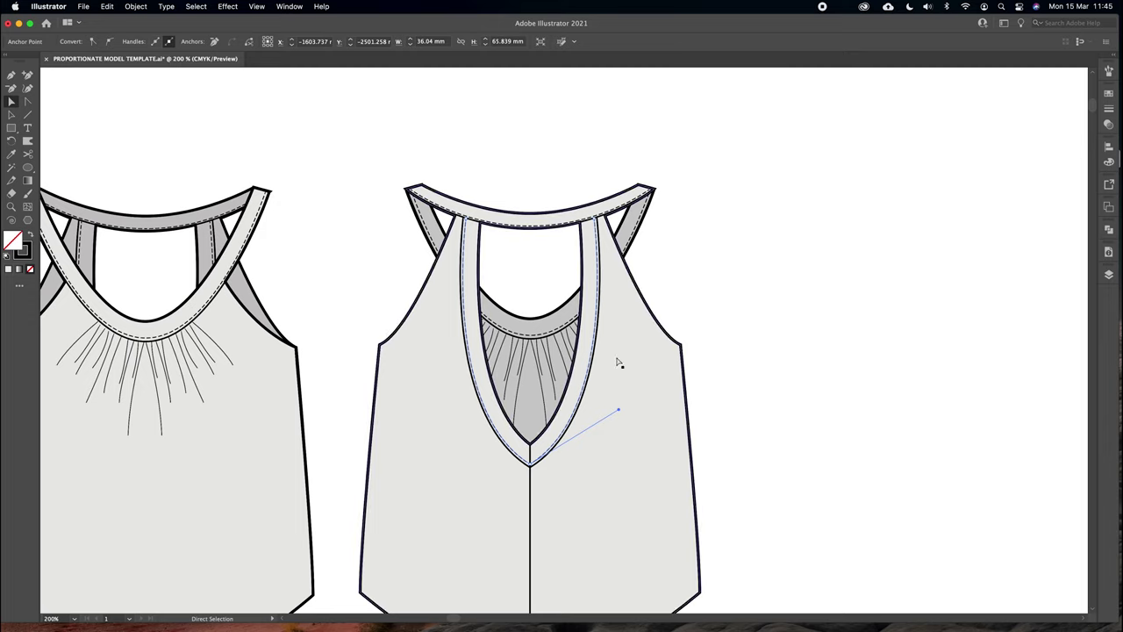
click(561, 349)
click(542, 337)
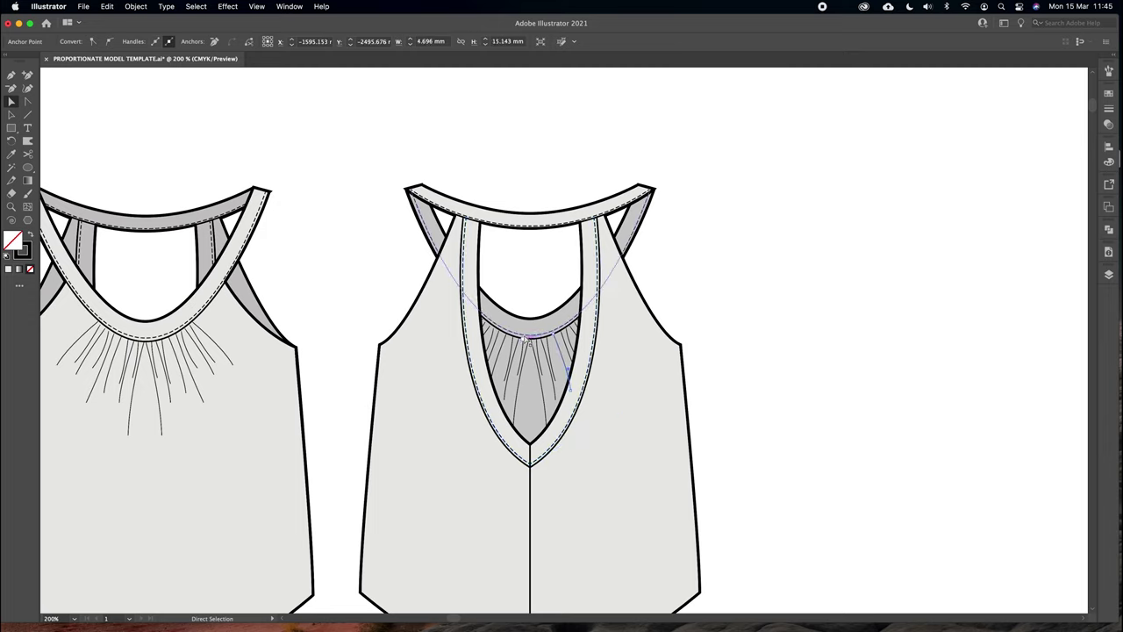
click(643, 305)
click(702, 261)
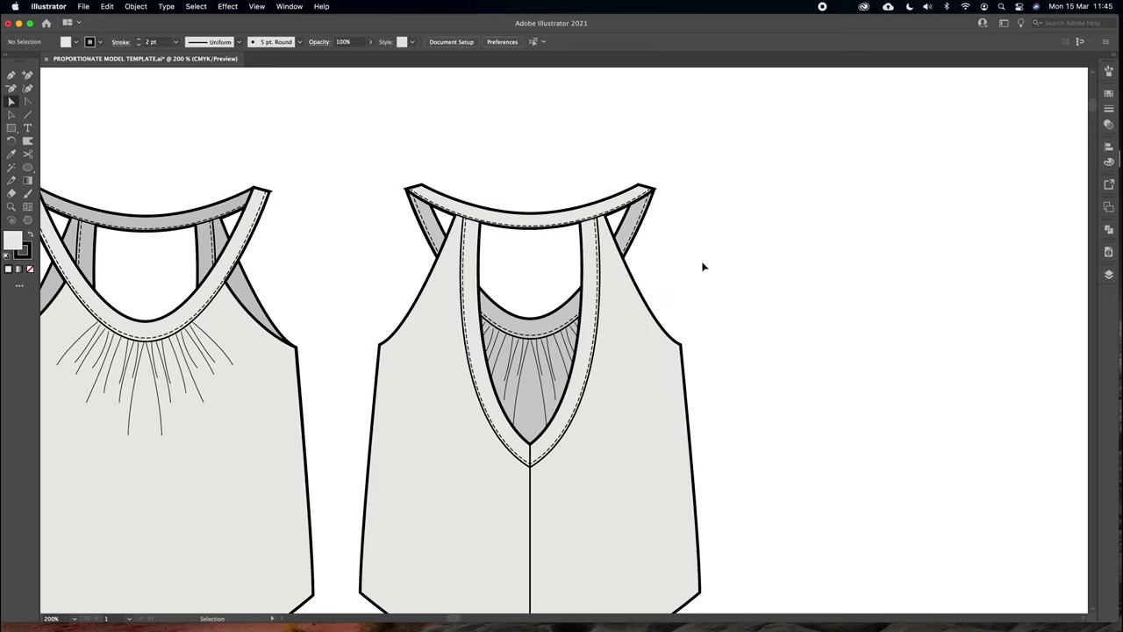
Review the finished curved-hem top's front and back views alongside the dress and the cropped top
key(super+minus)
key(super+minus)
drag(511, 321, 684, 271)
key(a)
drag(497, 340, 598, 296)
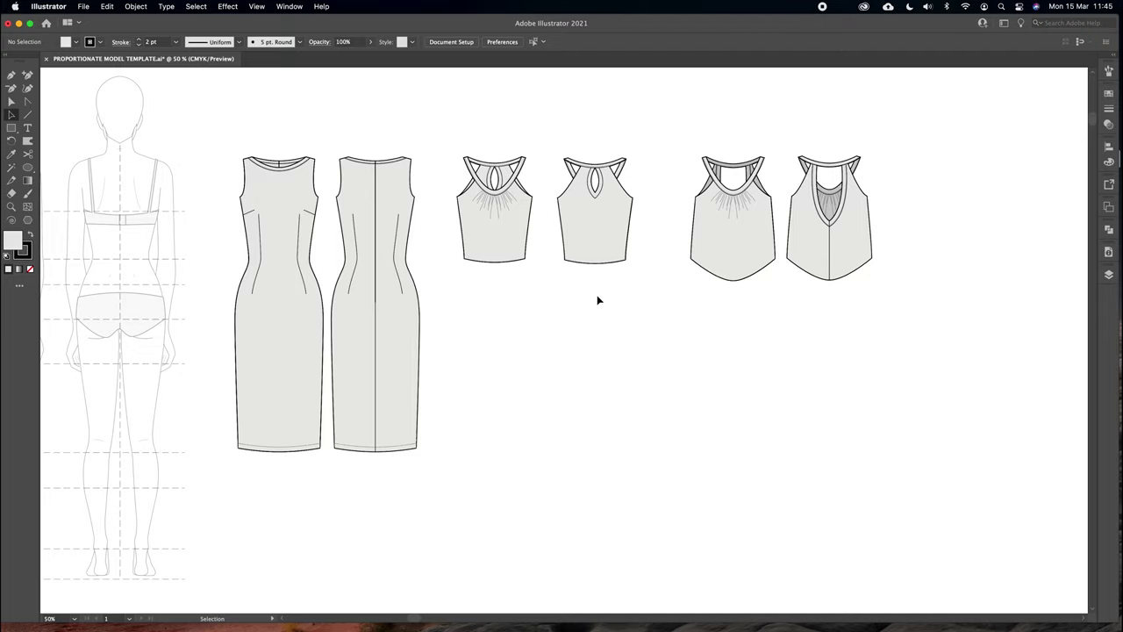
scroll(672, 281, right, 5)
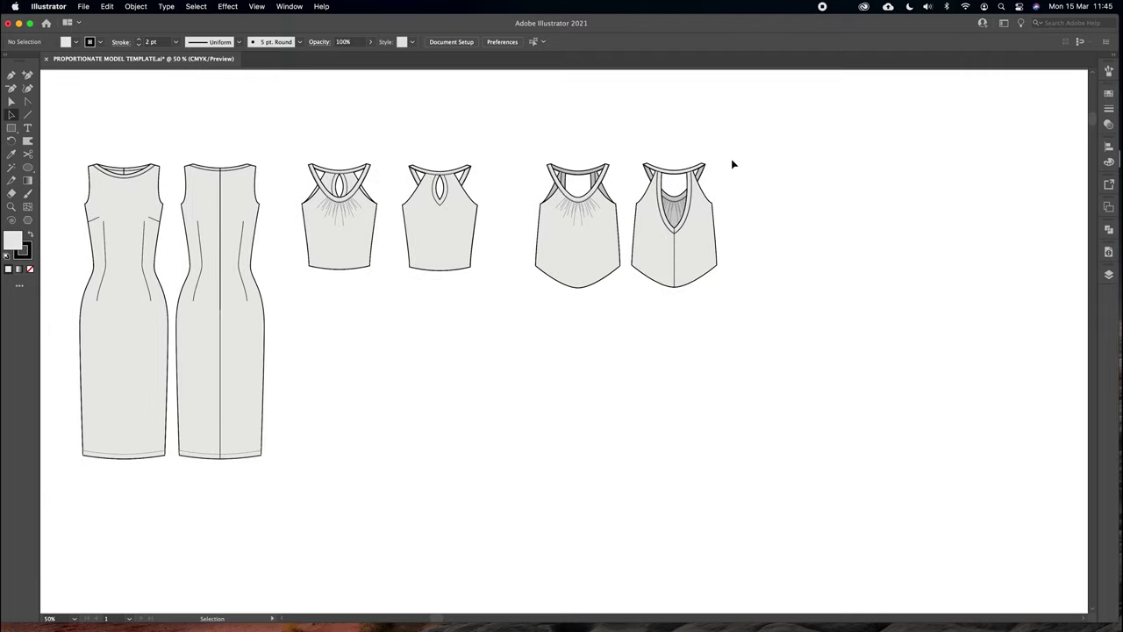